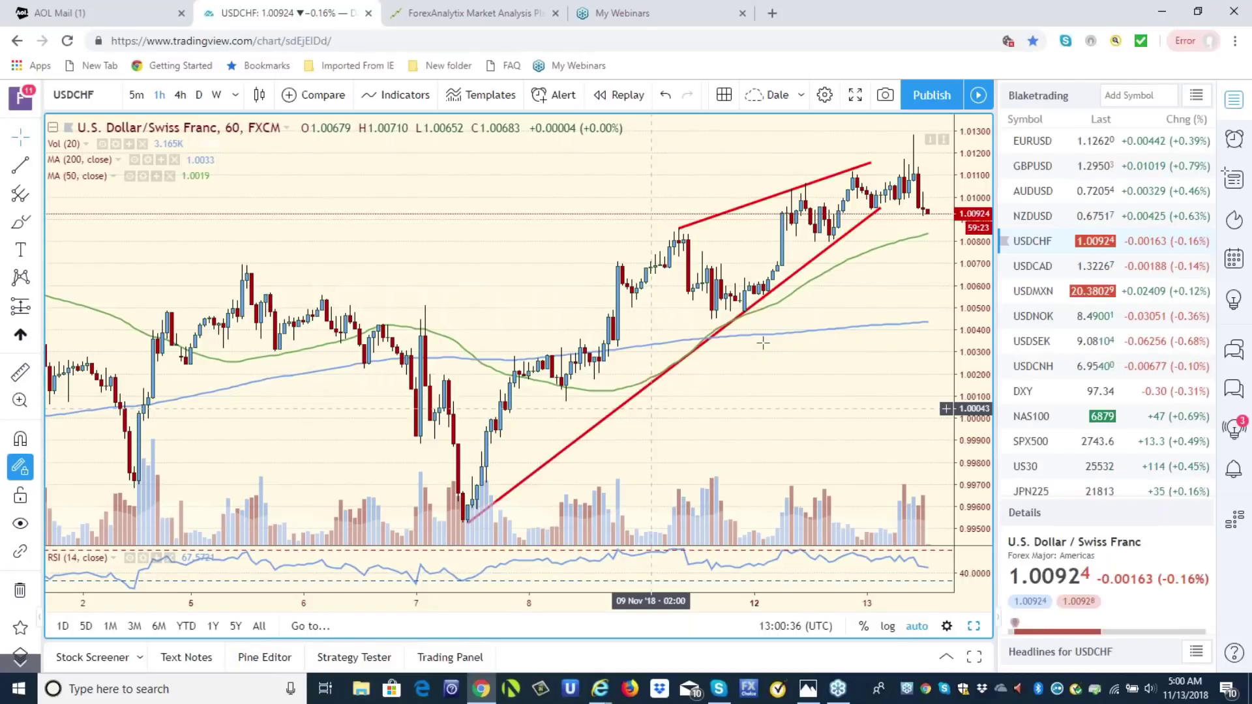
Load the DXY 60-minute chart with its support levels near 96.18 and 95.65.
{"action": "left_click", "coordinate": [1023, 393]}
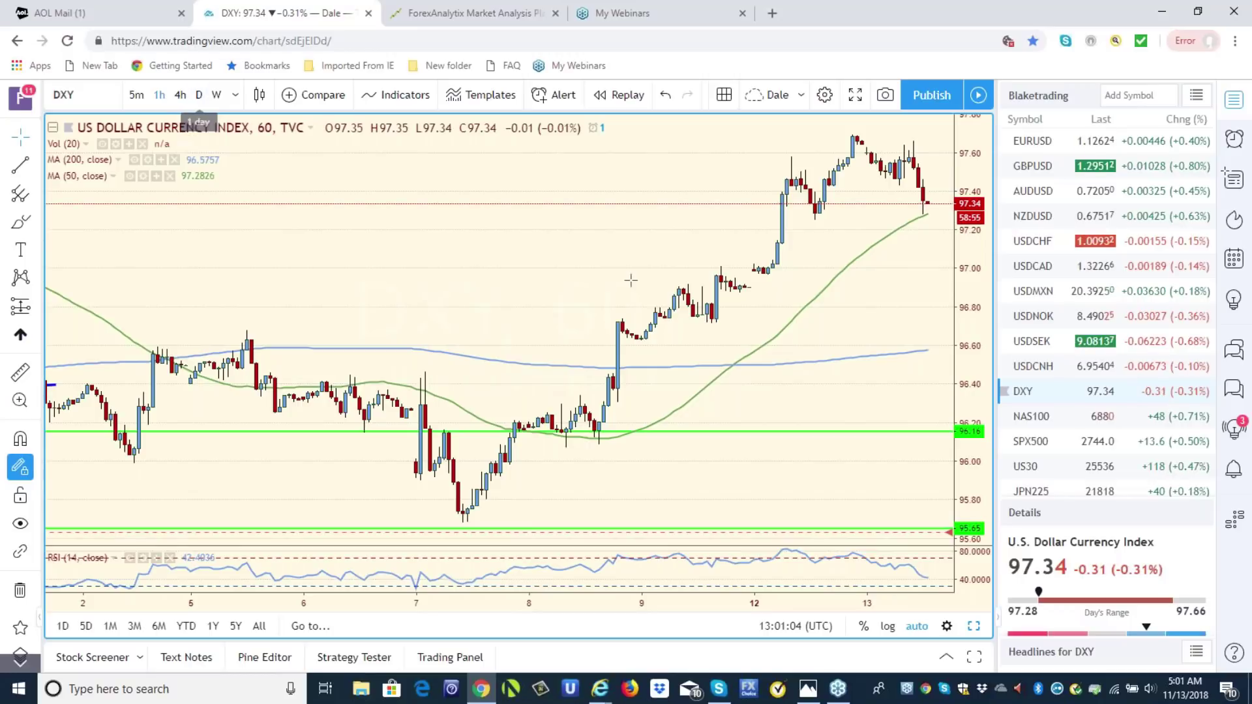
Go via NAS100 to the SPX500 chart and set it to 4-hour candles.
{"action": "left_click", "coordinate": [1046, 420]}
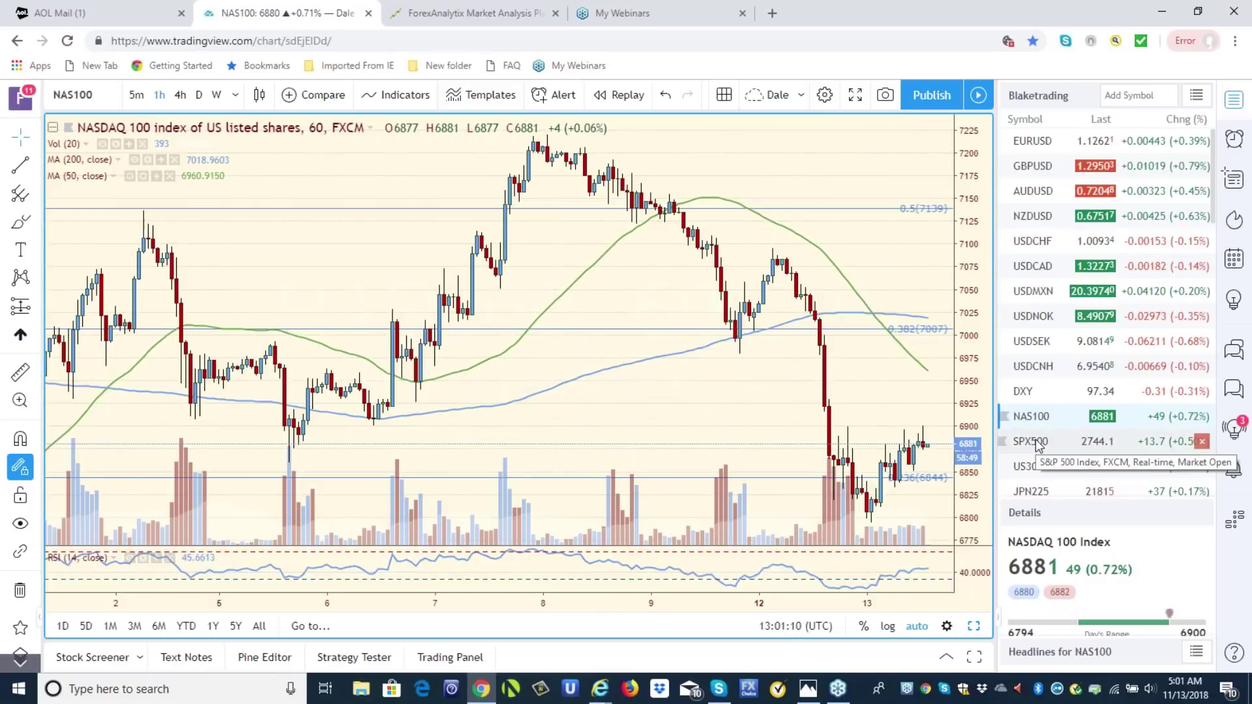
{"action": "left_click", "coordinate": [1039, 445]}
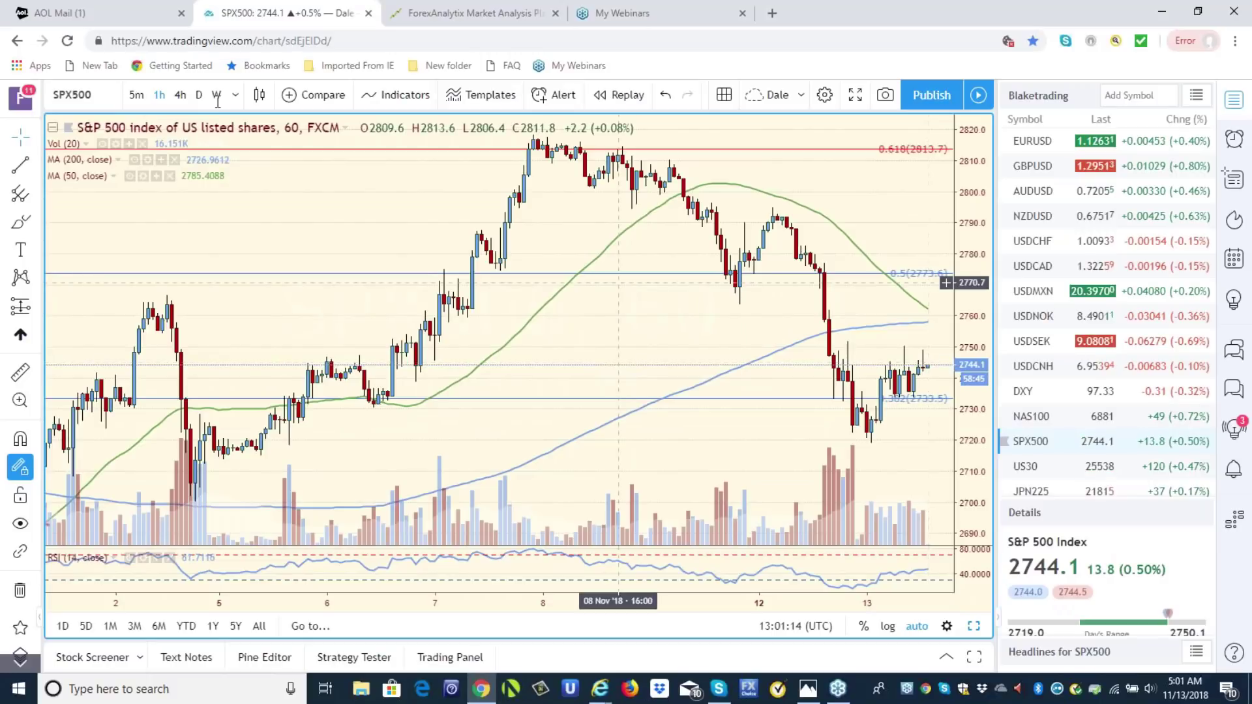
{"action": "left_click", "coordinate": [180, 96]}
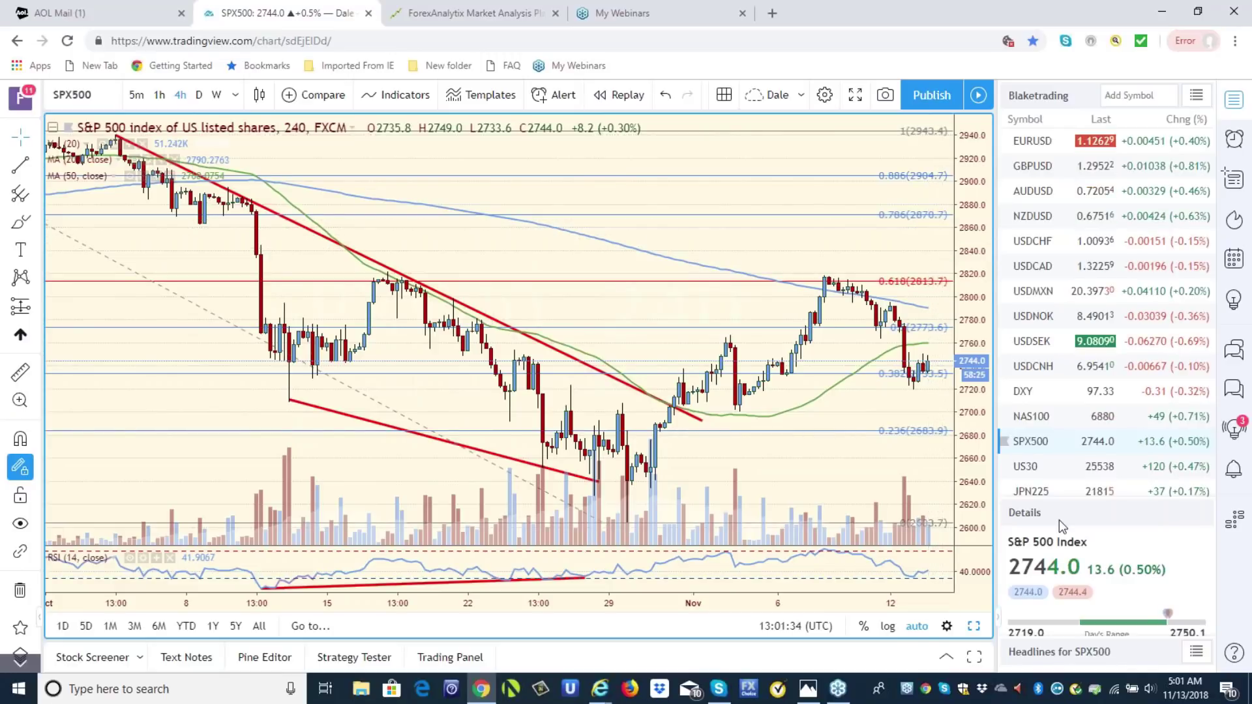
Load the NAS100 4-hour chart showing Fibonacci levels at 7271, 7139 and 7007.
{"action": "left_click", "coordinate": [1040, 419]}
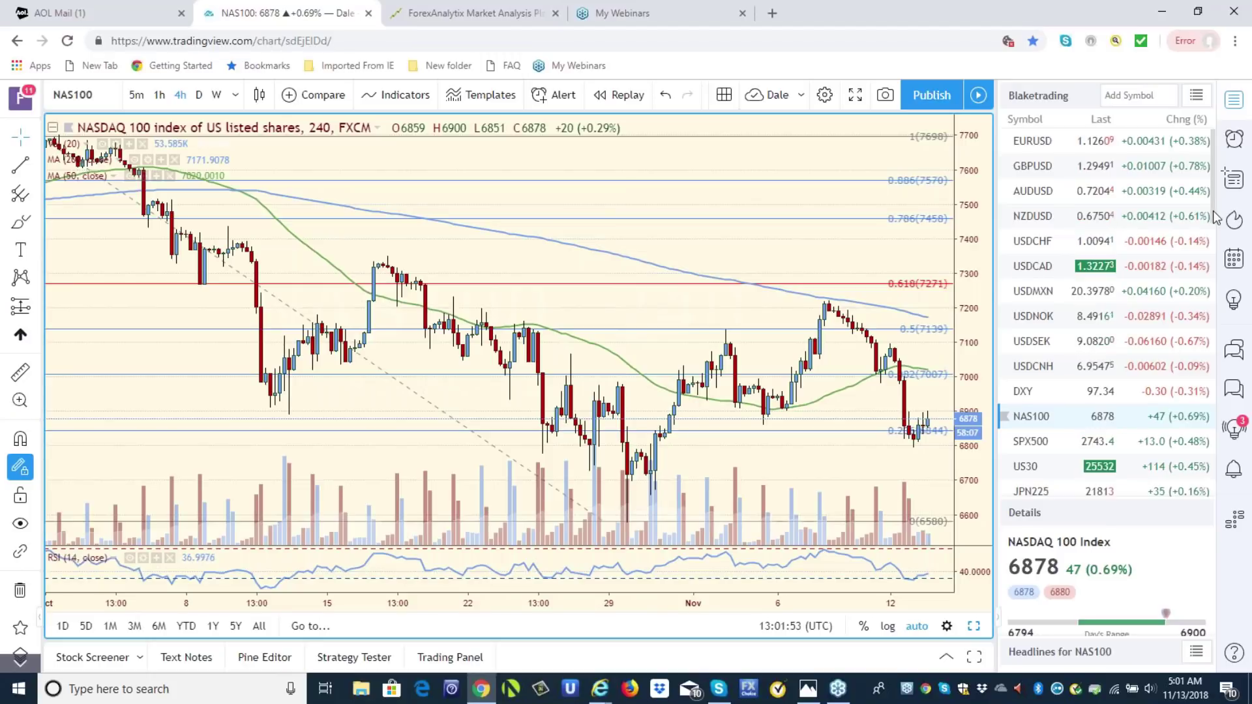
{"action": "scroll", "coordinate": [1216, 218], "scroll_direction": "down", "scroll_amount": 1}
{"action": "scroll", "coordinate": [1216, 218], "scroll_direction": "down", "scroll_amount": 3}
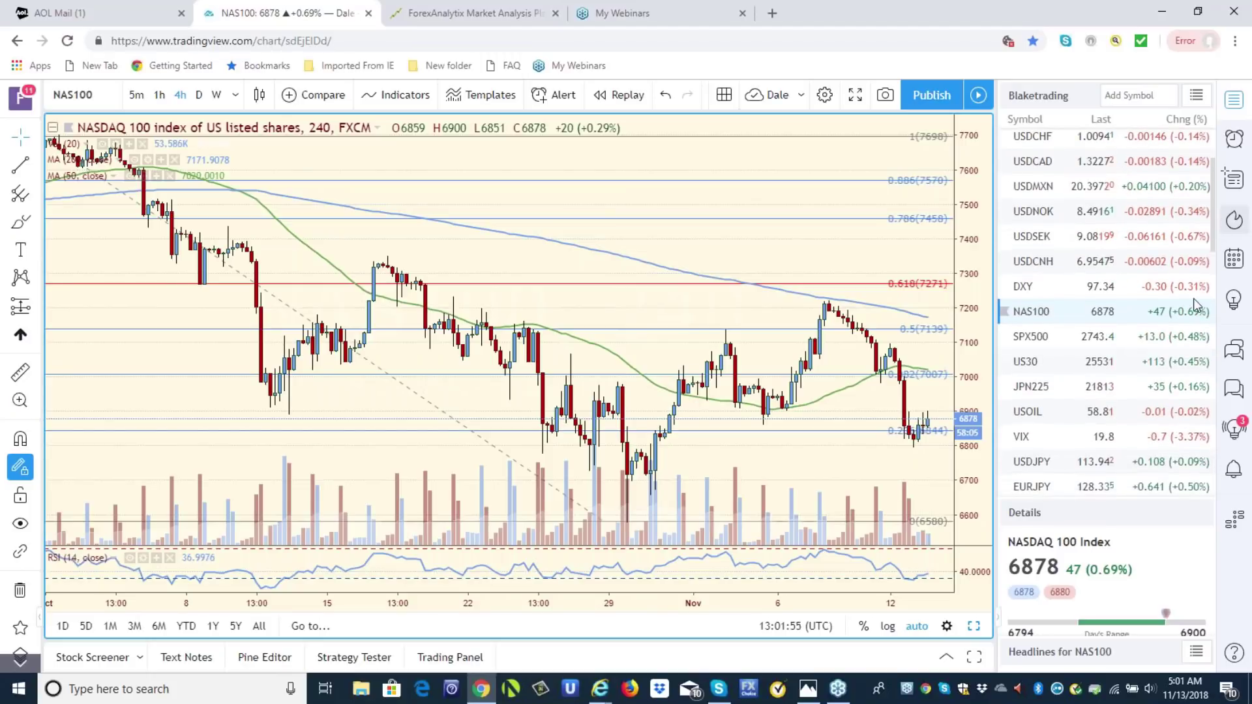
Load USDJPY and step its interval from hourly to daily candles.
{"action": "left_click", "coordinate": [1025, 463]}
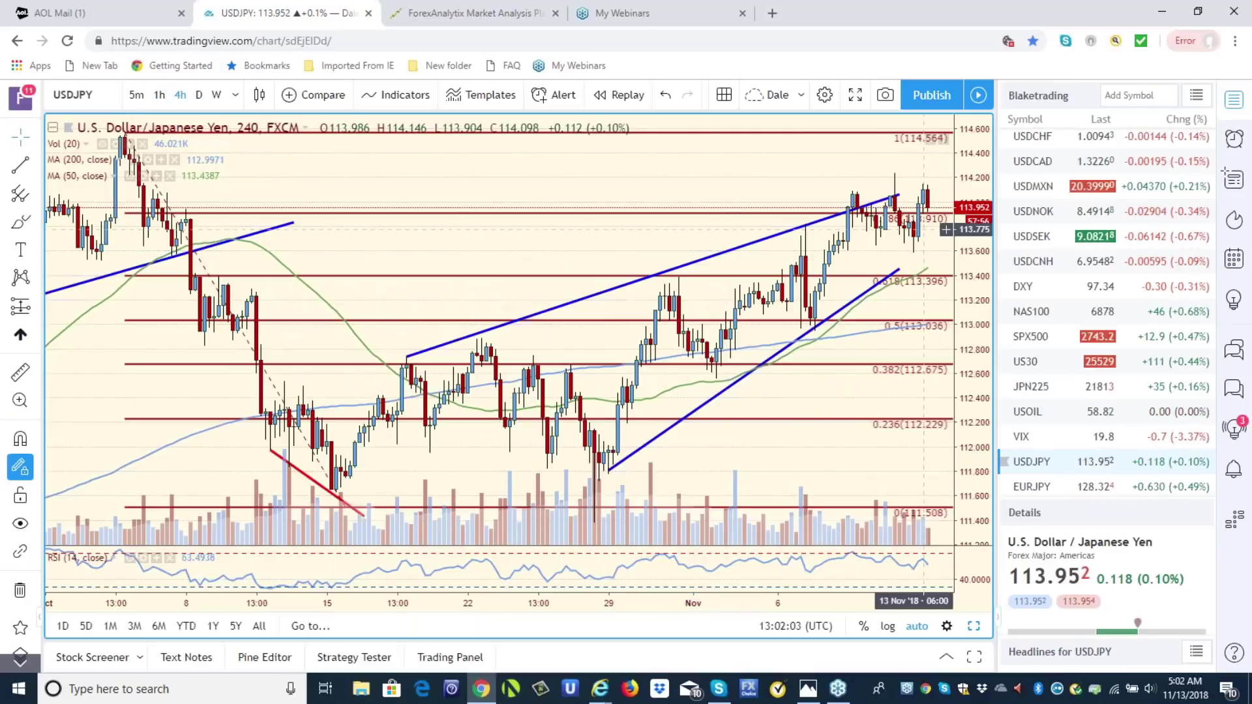
{"action": "left_click", "coordinate": [159, 96]}
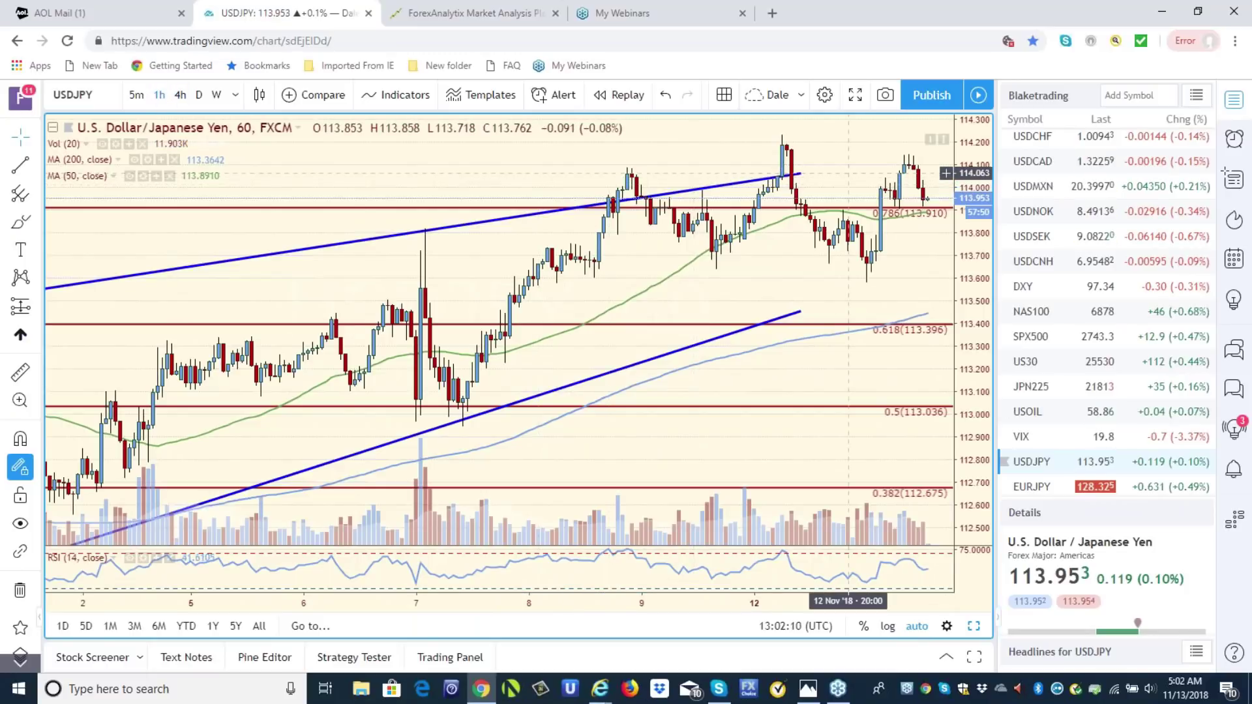
{"action": "left_click", "coordinate": [199, 96]}
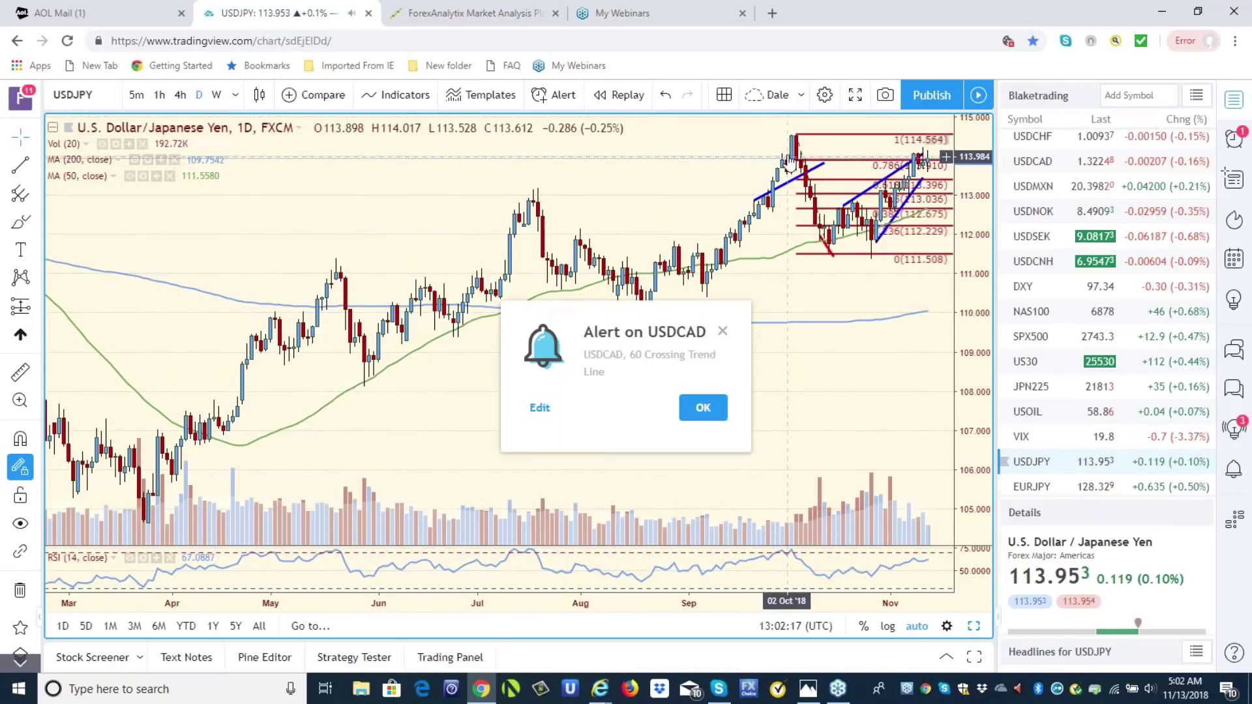
Open the USDCAD trend-line alert in Edit Alert and cancel without changes.
{"action": "left_click", "coordinate": [548, 409]}
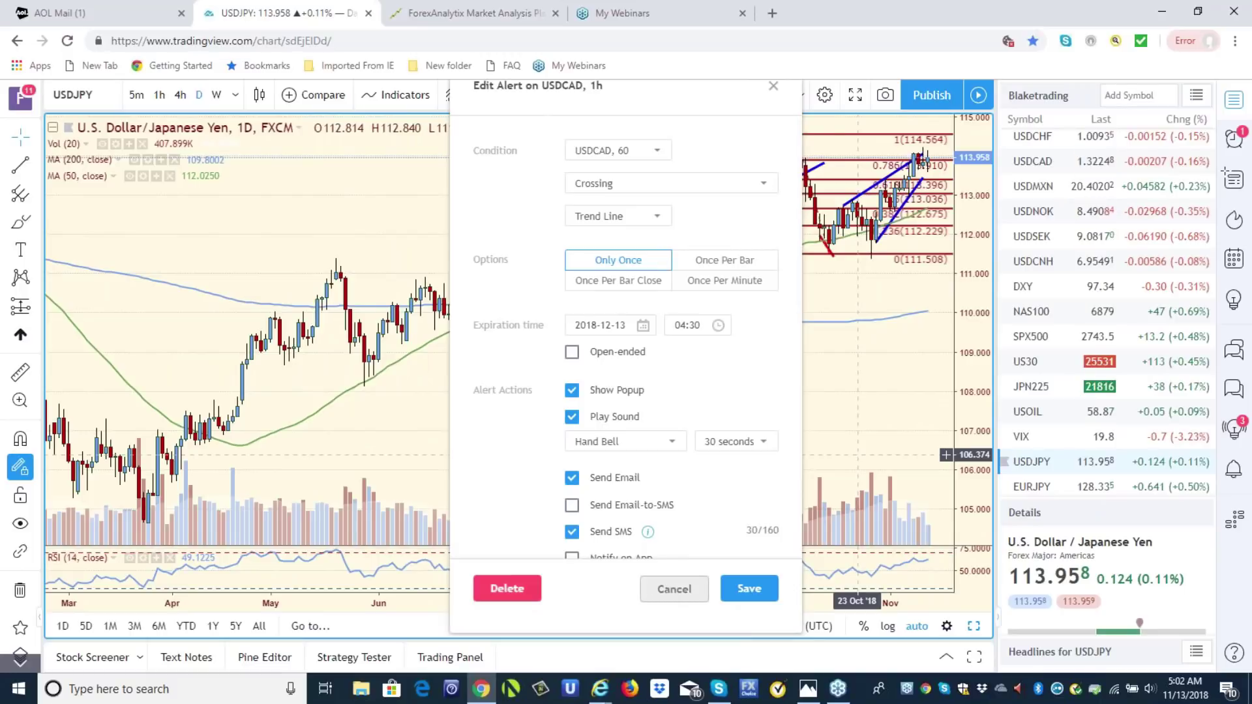
{"action": "left_click", "coordinate": [675, 589]}
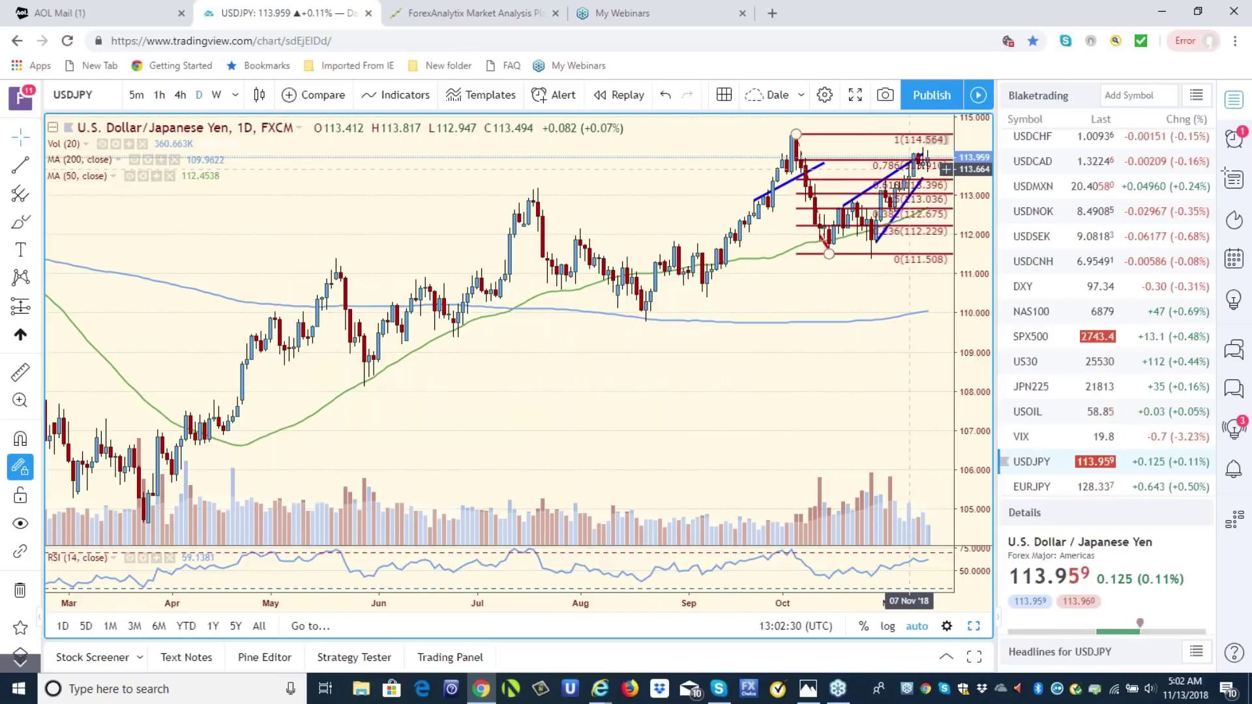
Deselect the Fibonacci drawing and load the Gold XAUUSD daily chart from the watchlist.
{"action": "left_click", "coordinate": [933, 176]}
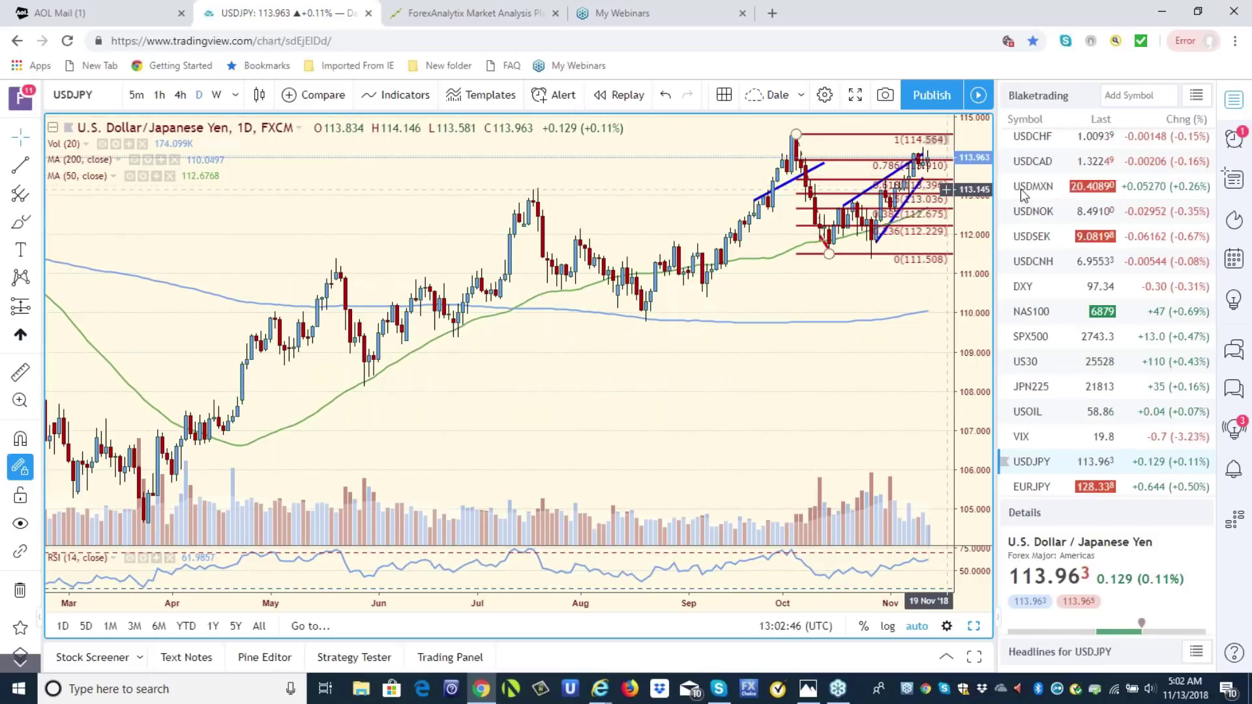
{"action": "mouse_move", "coordinate": [1186, 260]}
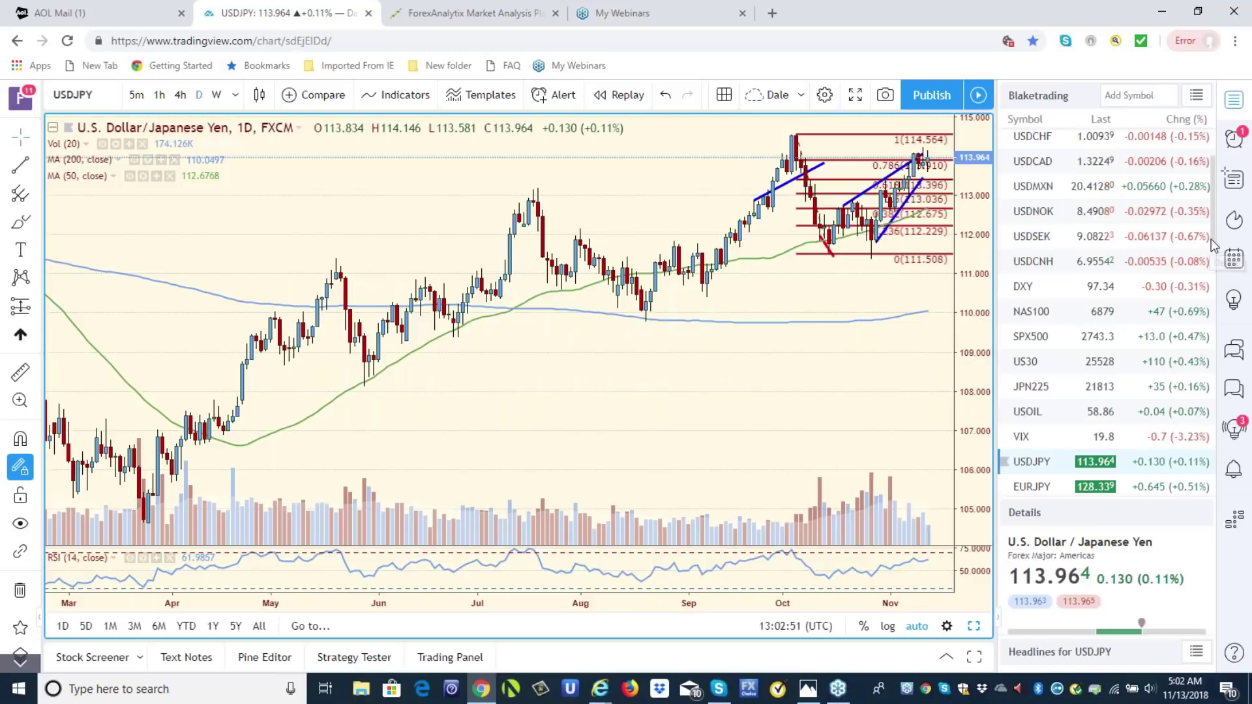
{"action": "scroll", "coordinate": [1217, 242], "scroll_direction": "down", "scroll_amount": 3}
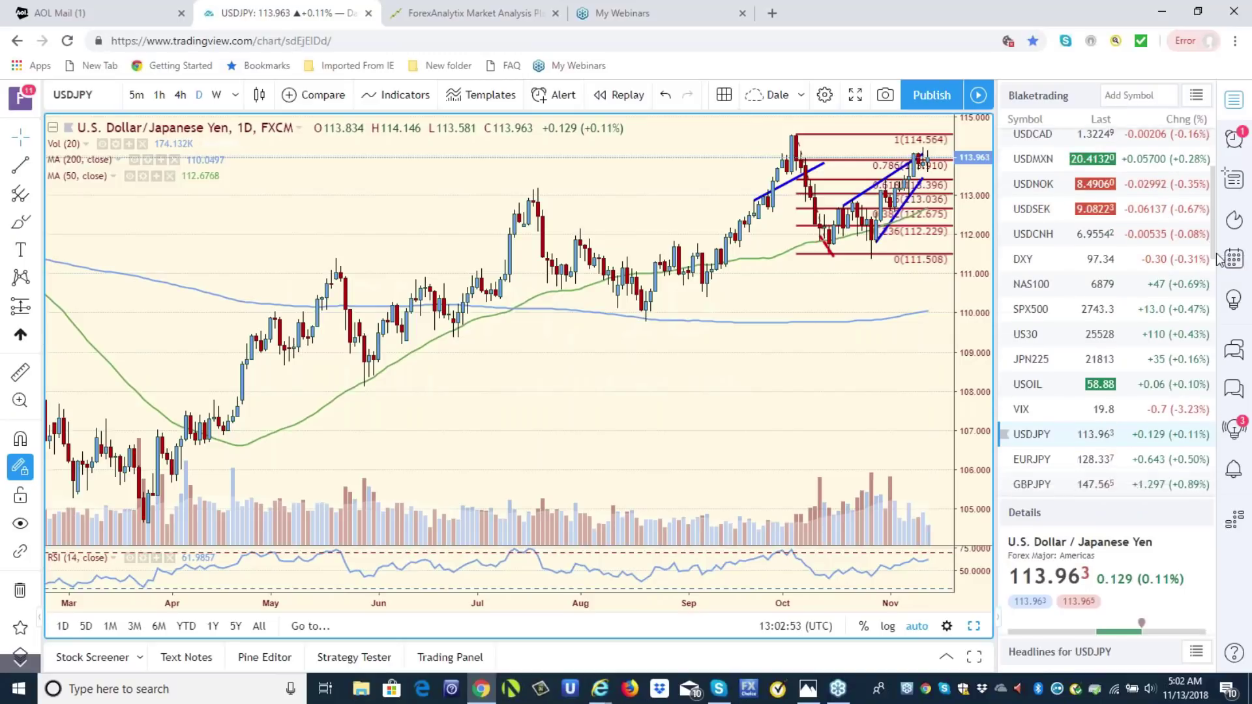
{"action": "scroll", "coordinate": [1224, 287], "scroll_direction": "down", "scroll_amount": 5}
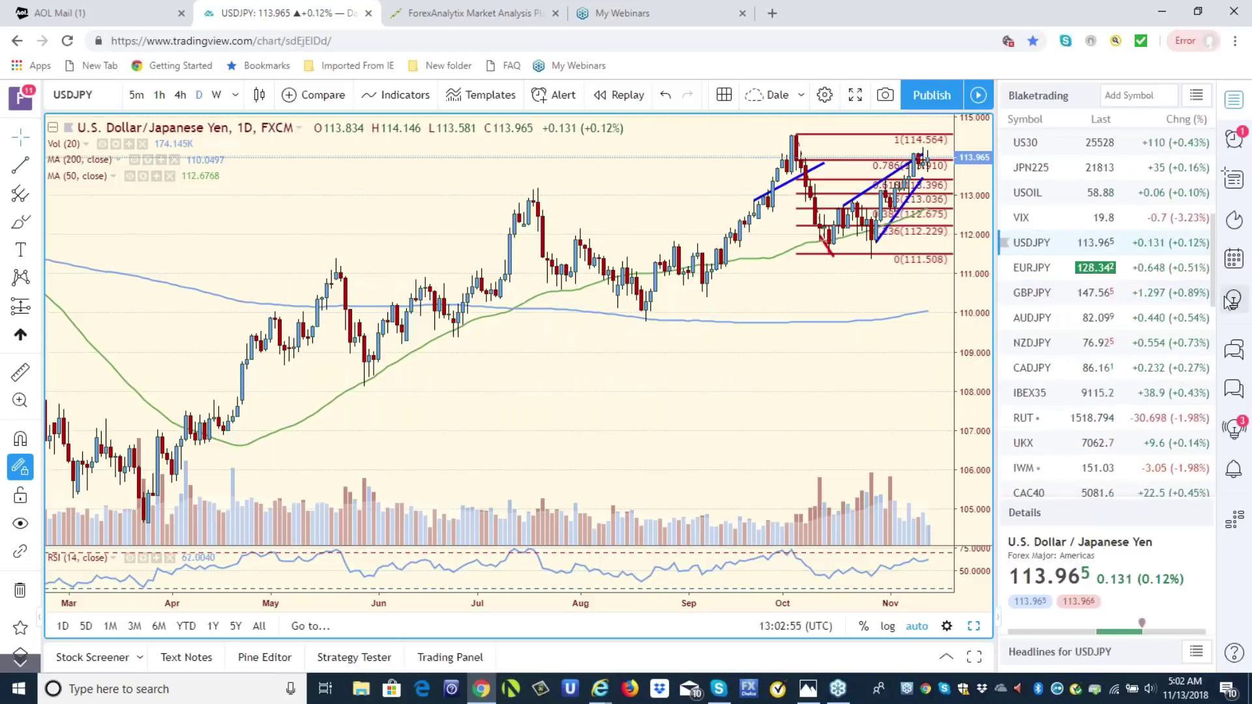
{"action": "scroll", "coordinate": [1232, 344], "scroll_direction": "down", "scroll_amount": 2}
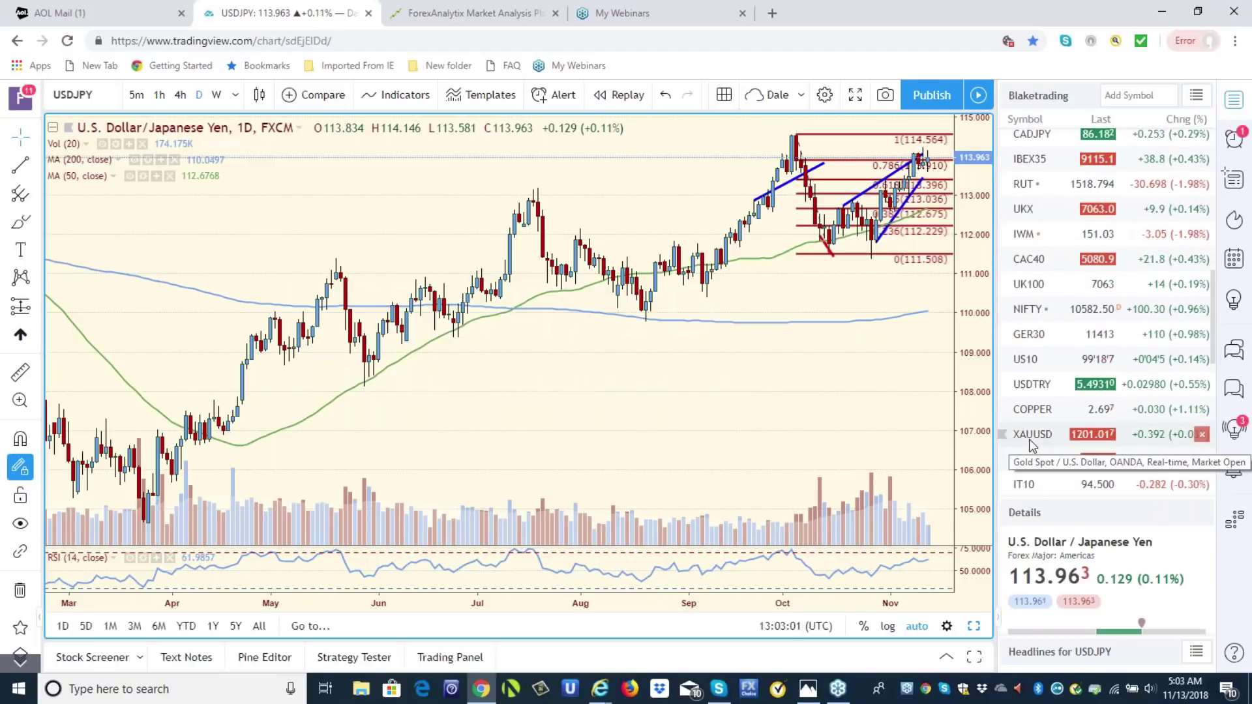
{"action": "left_click", "coordinate": [1032, 434]}
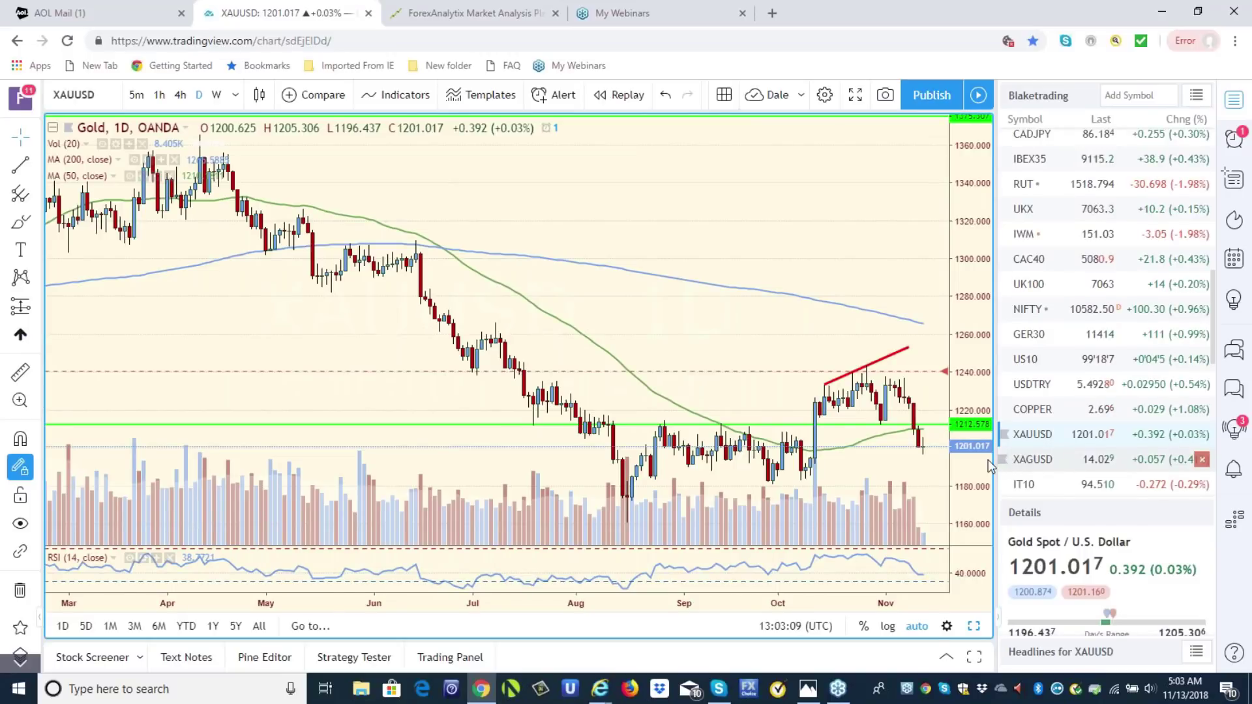
{"action": "left_click", "coordinate": [181, 96]}
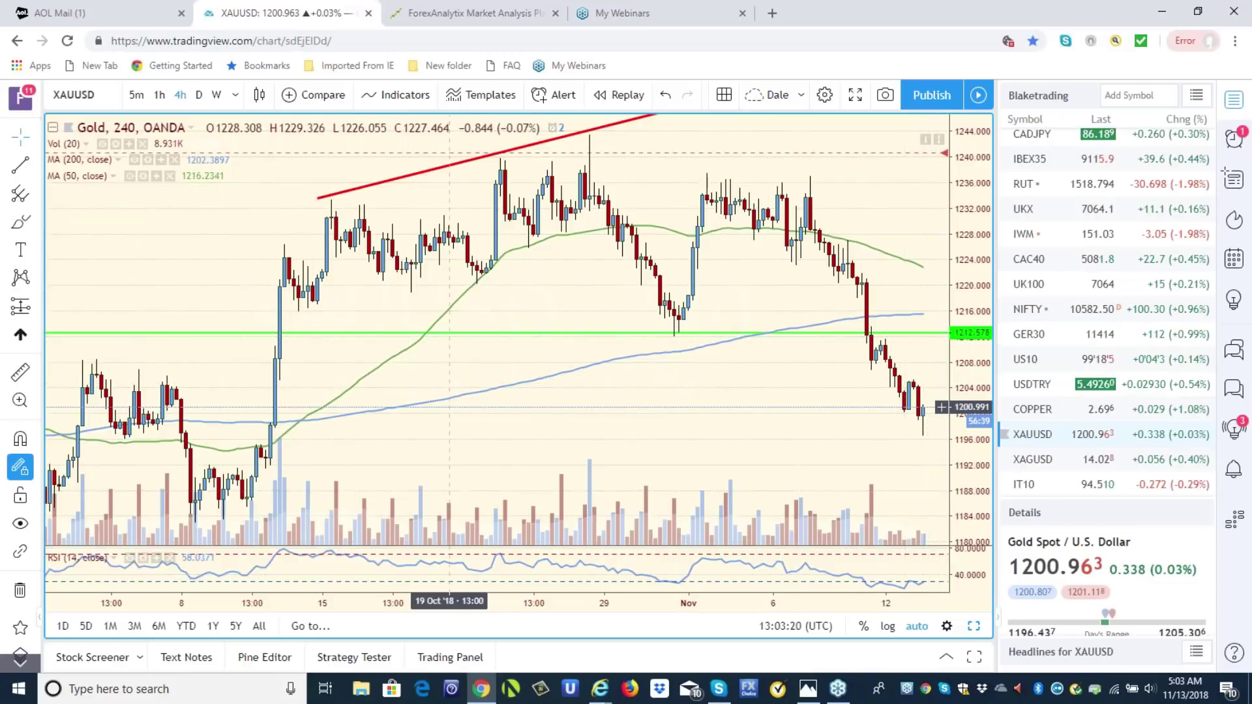
{"action": "left_click", "coordinate": [200, 96]}
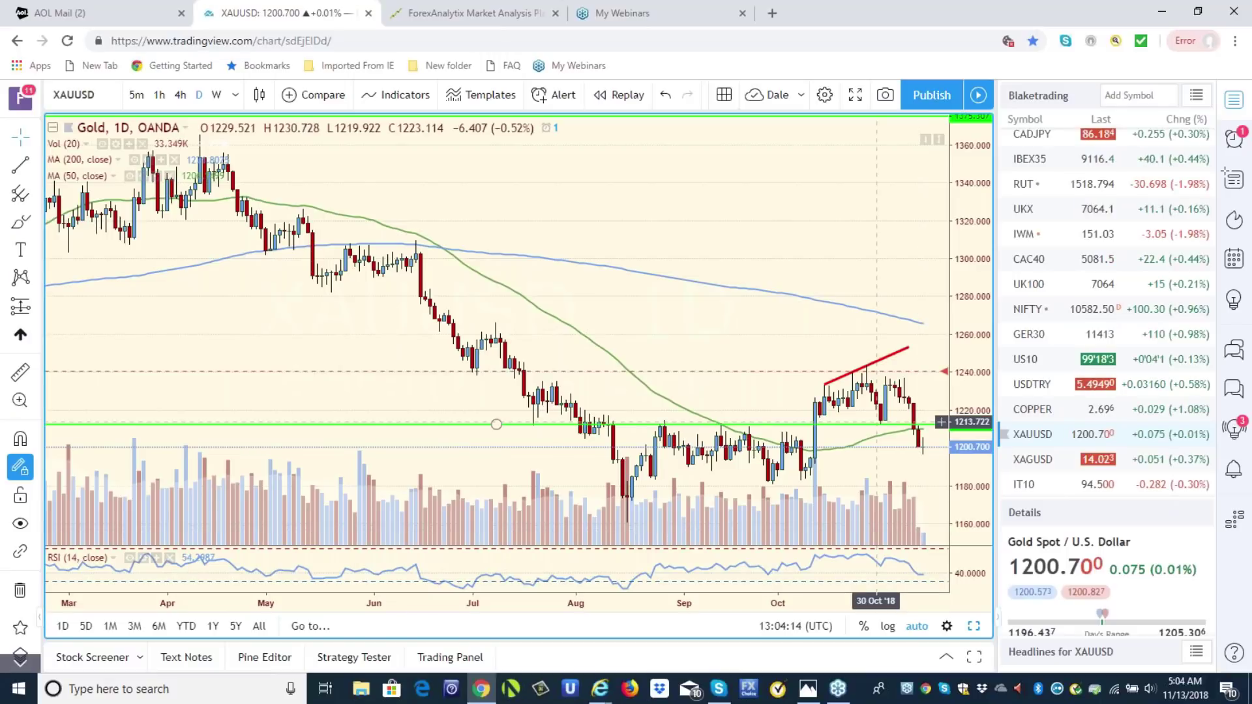
{"action": "mouse_move", "coordinate": [1213, 294]}
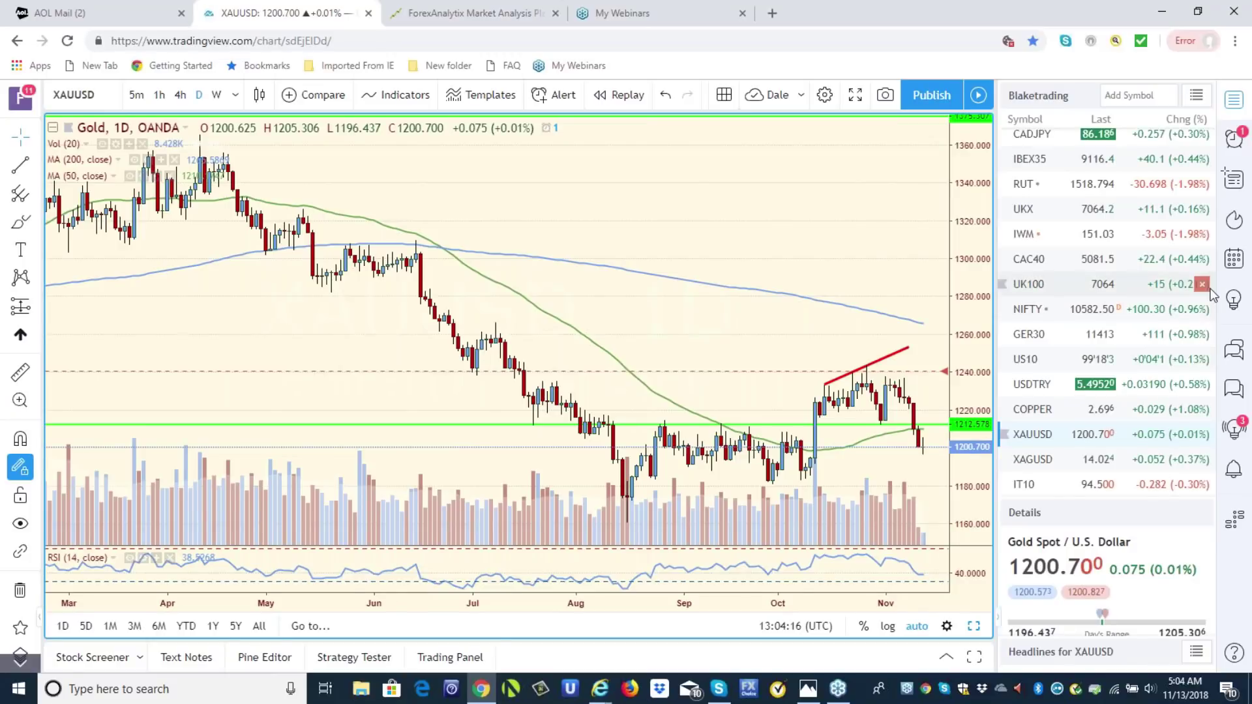
{"action": "left_click_drag", "start_coordinate": [1214, 295], "coordinate": [1219, 127]}
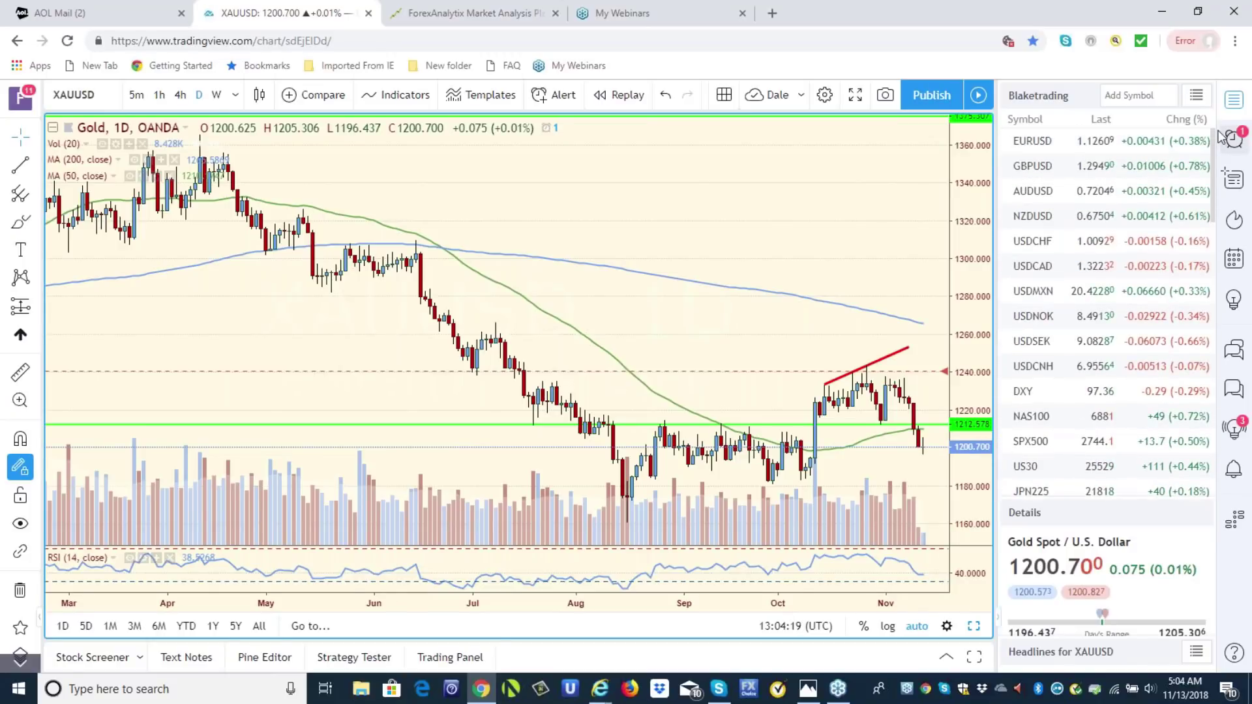
Pass through DXY and load the EURUSD daily chart with its channel lines.
{"action": "left_click", "coordinate": [1023, 395]}
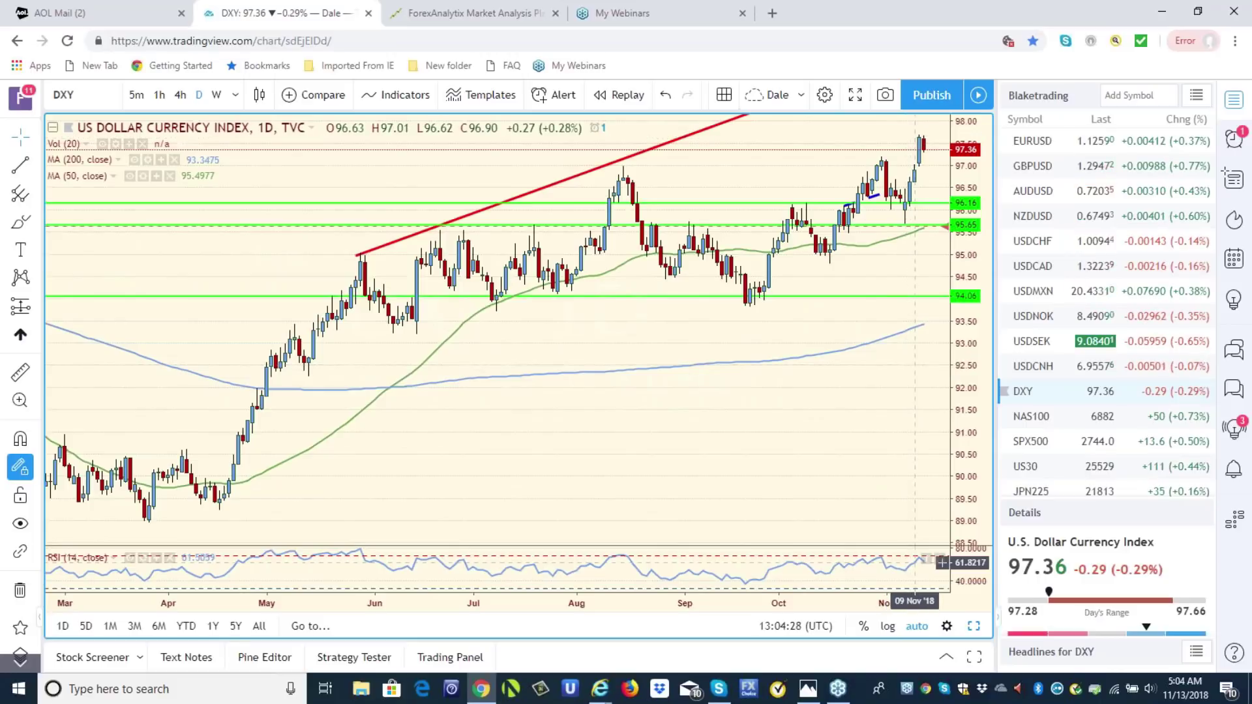
{"action": "left_click", "coordinate": [1034, 142]}
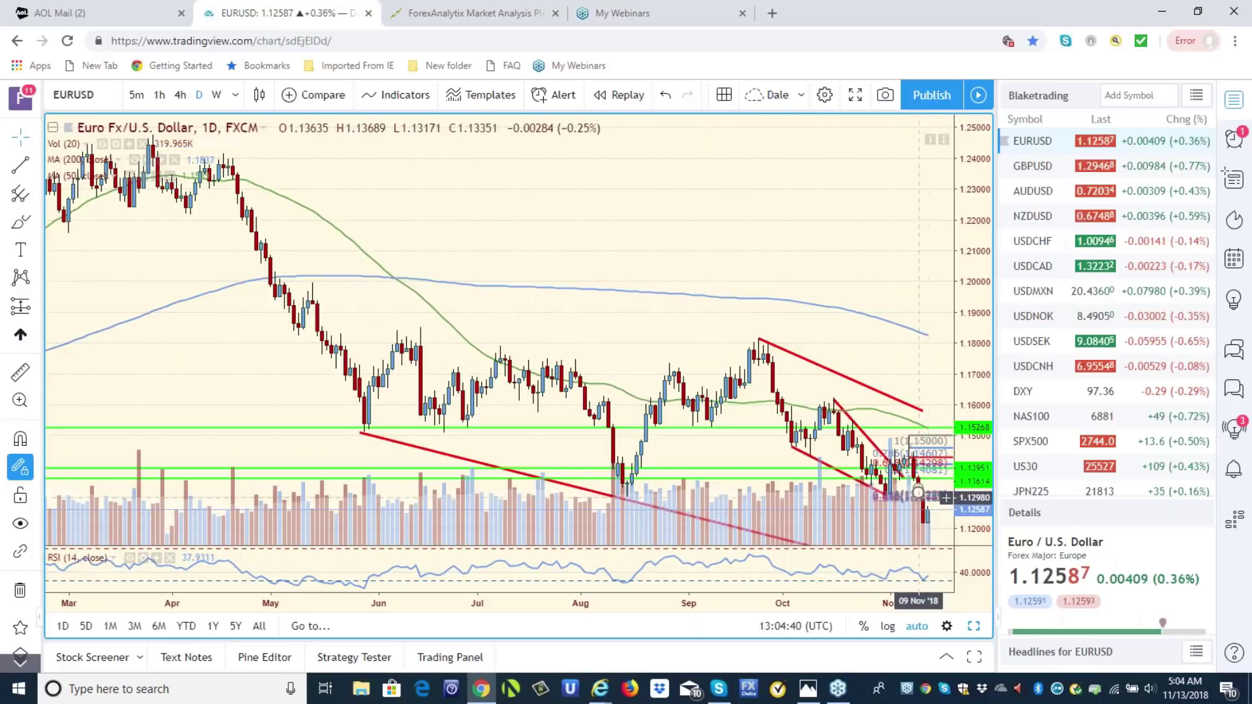
Place a trend line near 1.1300 on 4-hour EURUSD, then switch back to daily.
{"action": "left_click", "coordinate": [181, 95]}
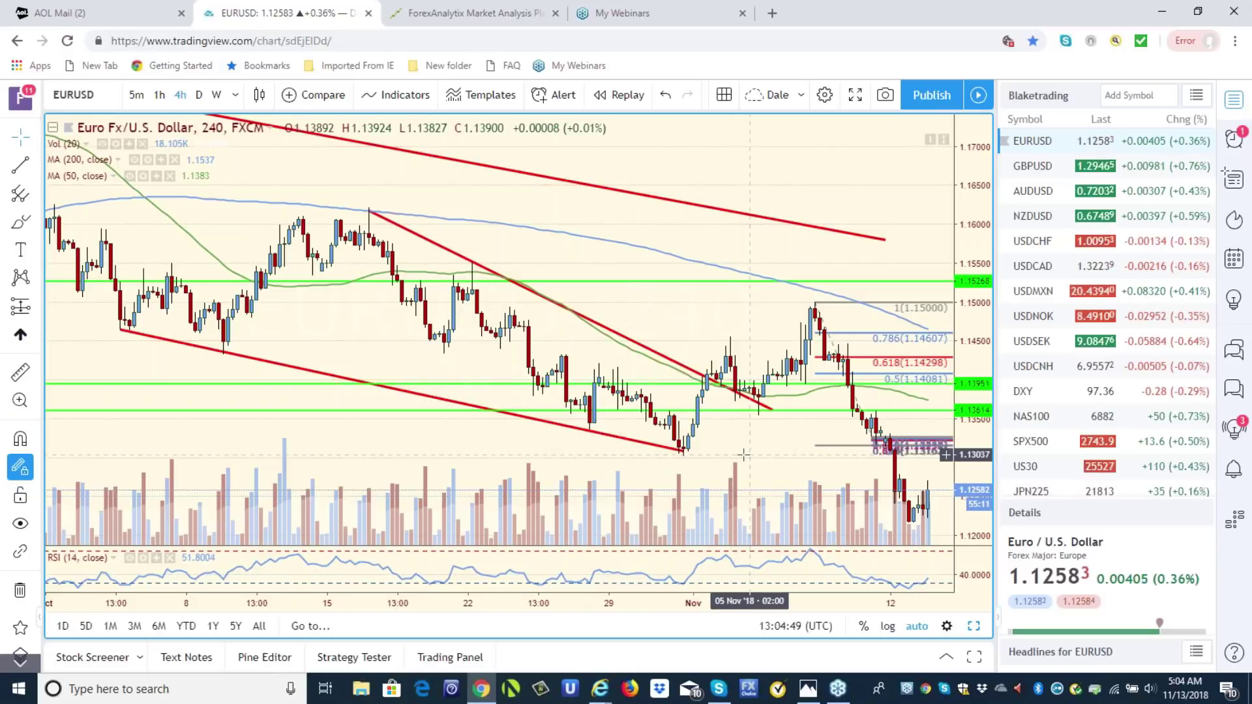
{"action": "left_click", "coordinate": [39, 168]}
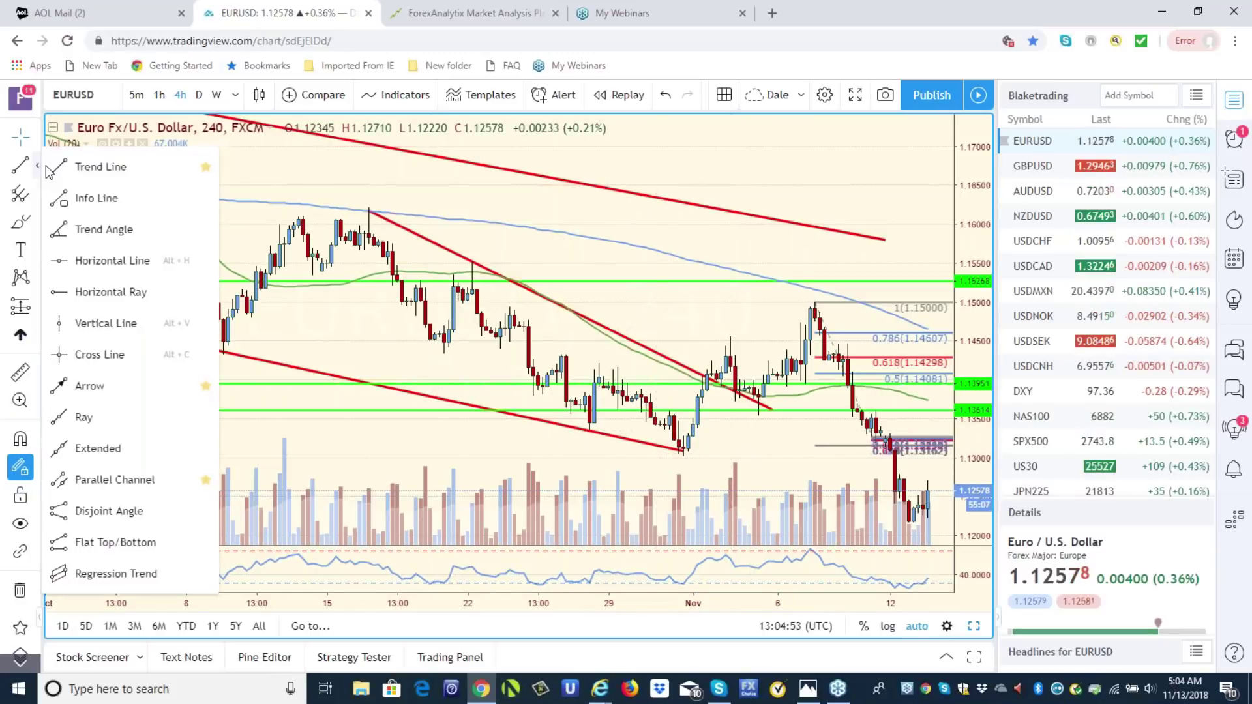
{"action": "left_click", "coordinate": [93, 171]}
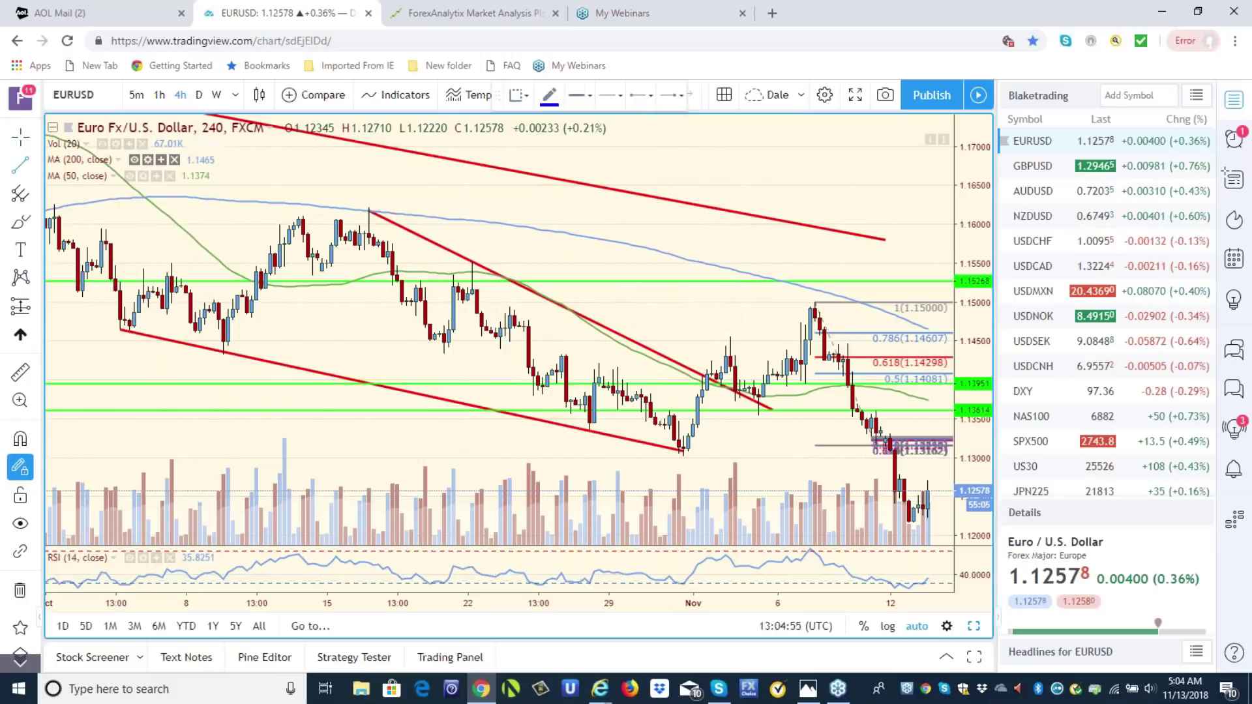
{"action": "left_click", "coordinate": [814, 457]}
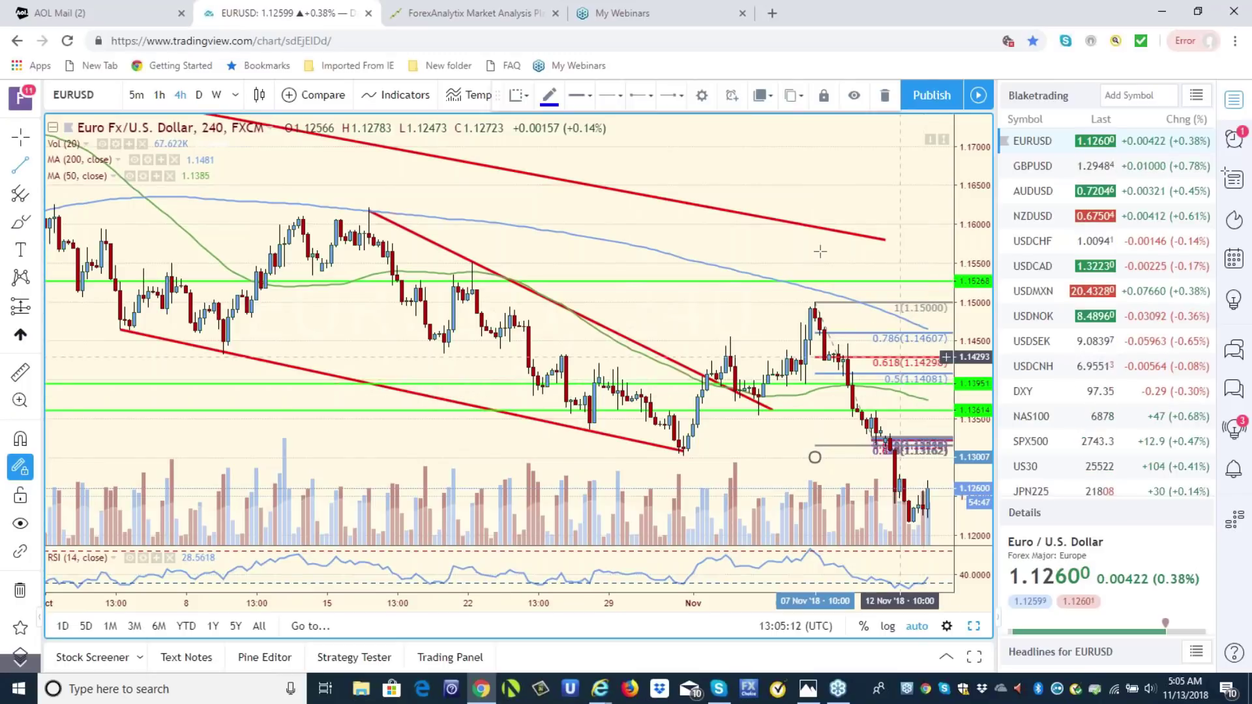
{"action": "left_click", "coordinate": [200, 96]}
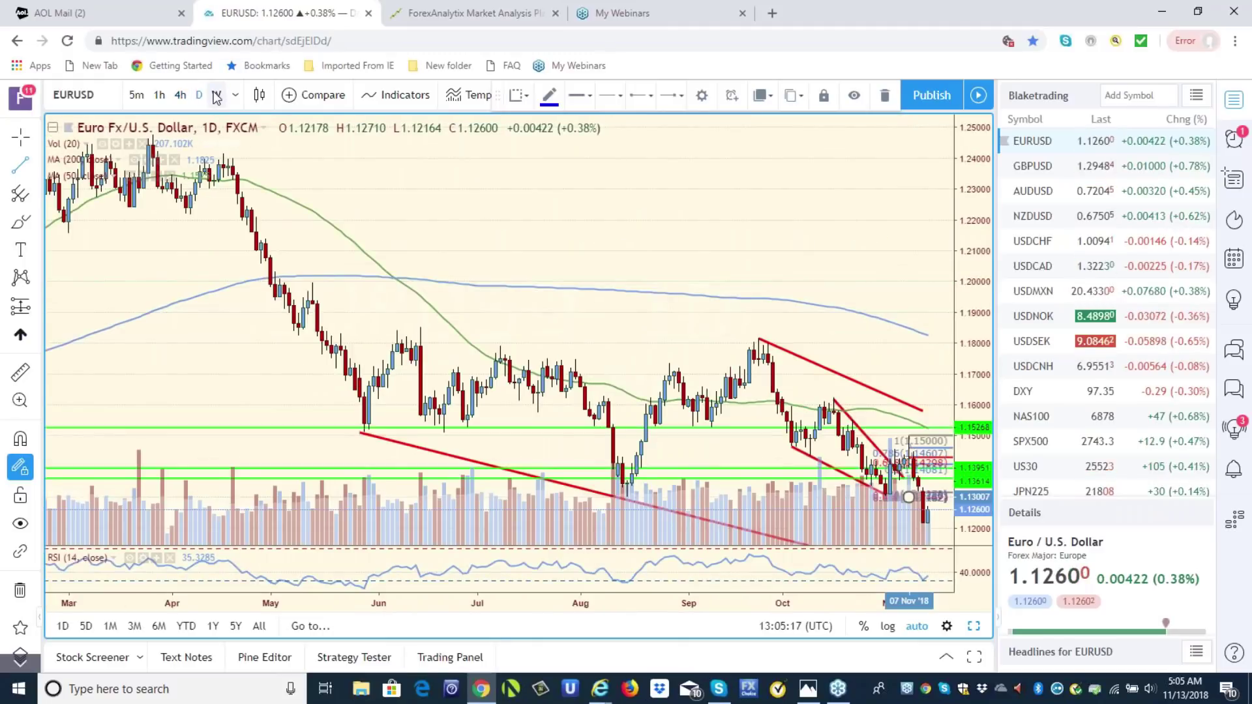
Show EURUSD on weekly candles.
{"action": "left_click", "coordinate": [216, 96]}
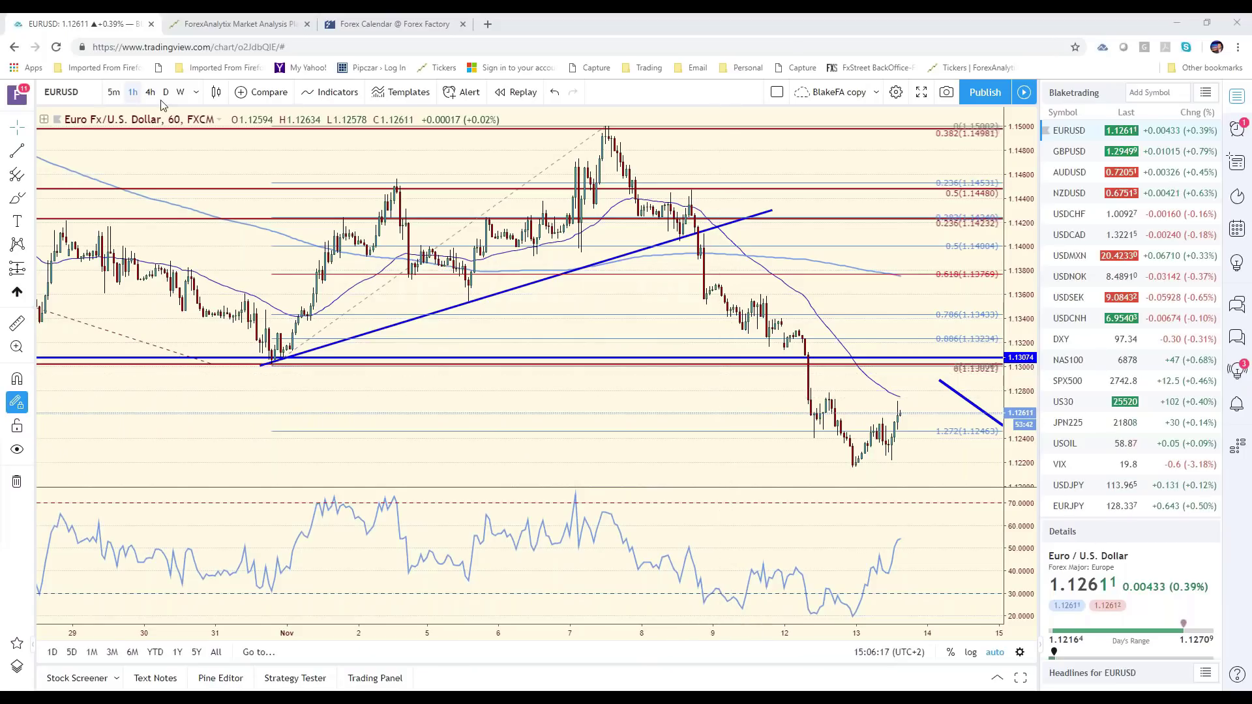
Switch EURUSD to daily candles and zoom the chart view.
{"action": "left_click", "coordinate": [180, 92]}
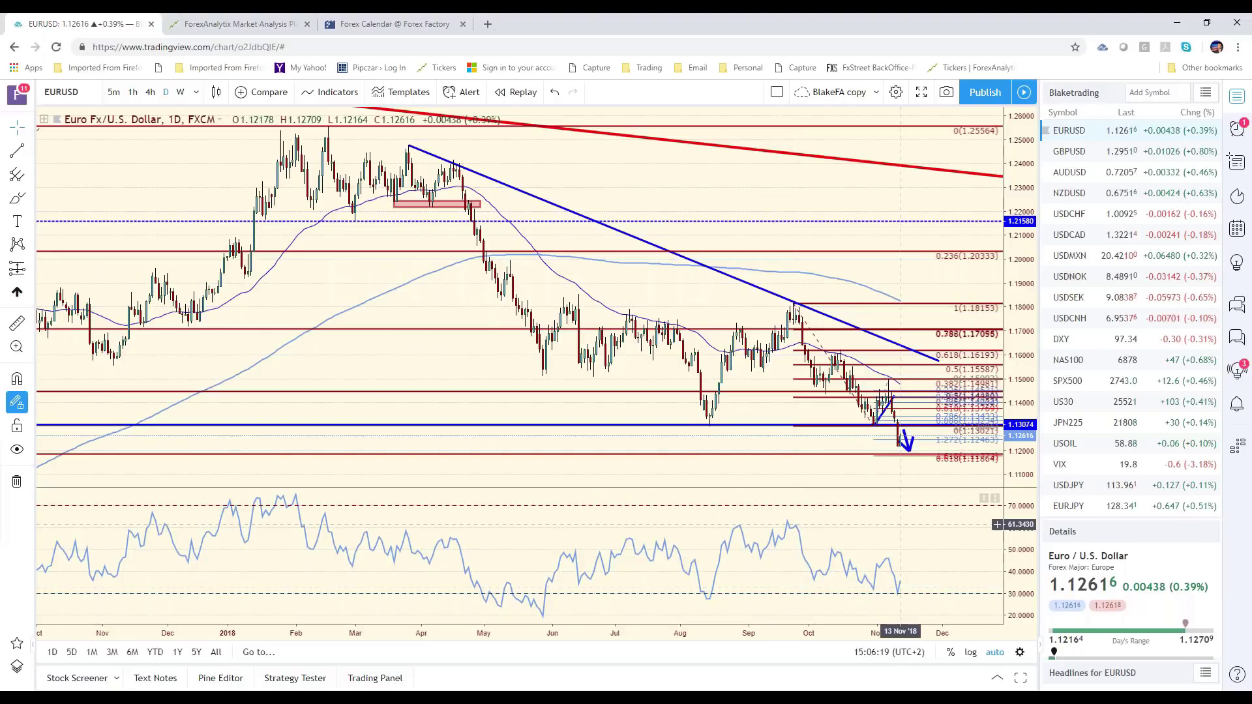
{"action": "scroll", "coordinate": [899, 464], "scroll_direction": "down", "scroll_amount": 4}
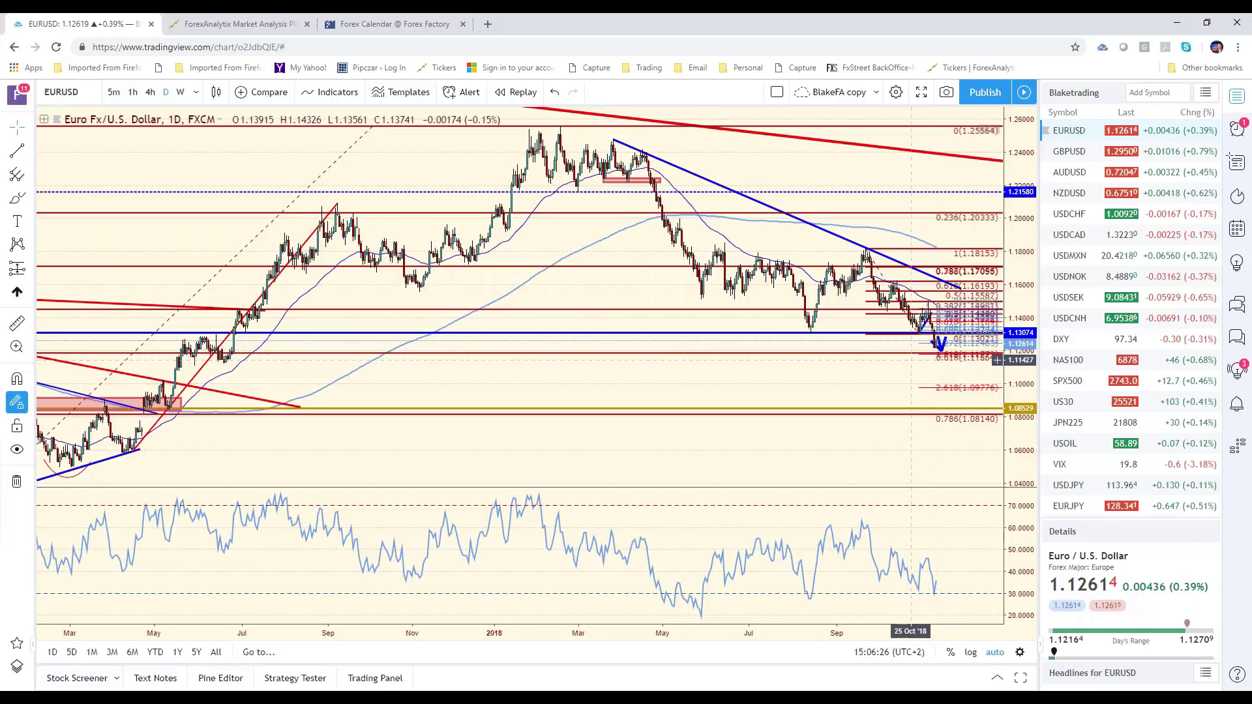
{"action": "scroll", "coordinate": [912, 361], "scroll_direction": "up", "scroll_amount": 3}
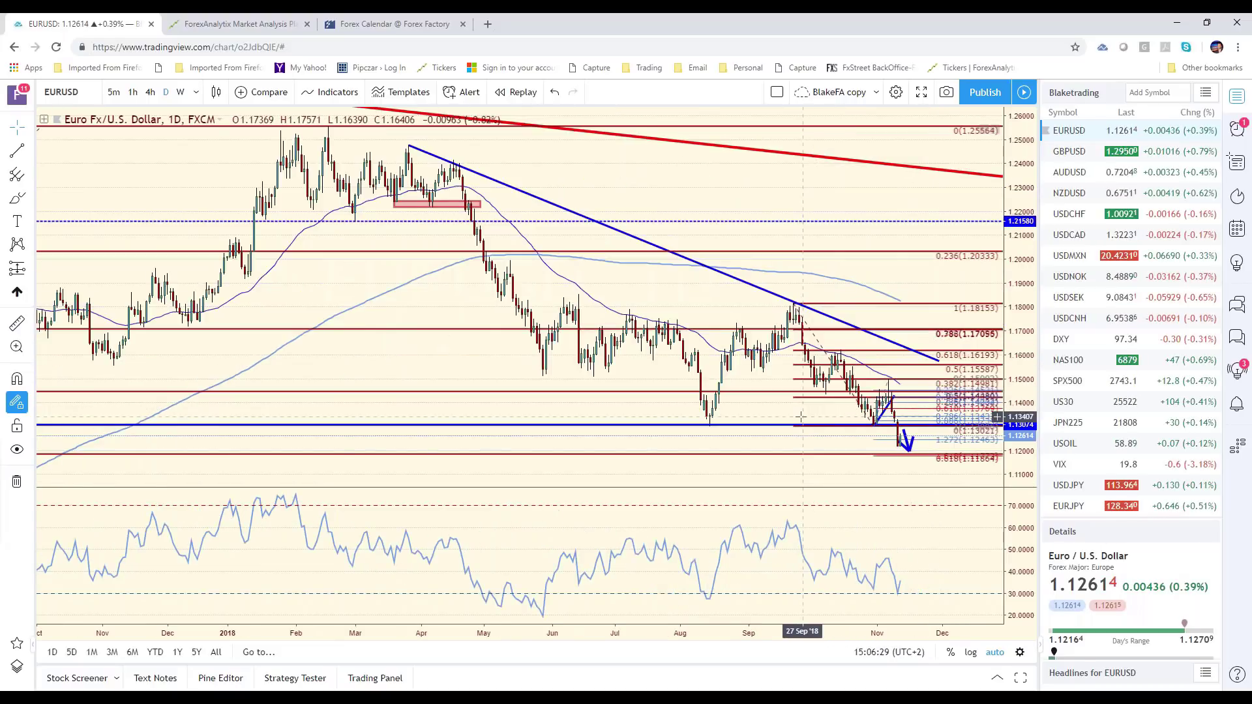
{"action": "scroll", "coordinate": [793, 419], "scroll_direction": "up", "scroll_amount": 2}
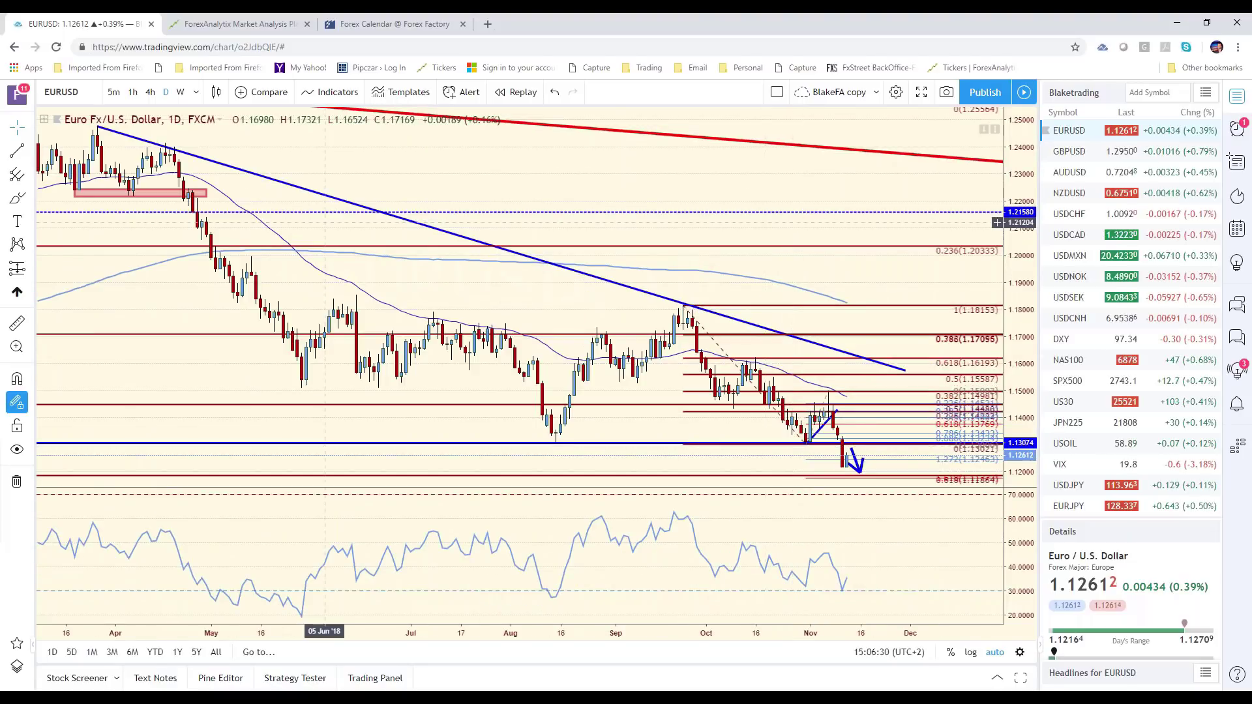
Set the EURUSD chart to the 1-hour interval with 60, then adjust the view.
{"action": "type", "text": "60"}
{"action": "key", "text": "Return"}
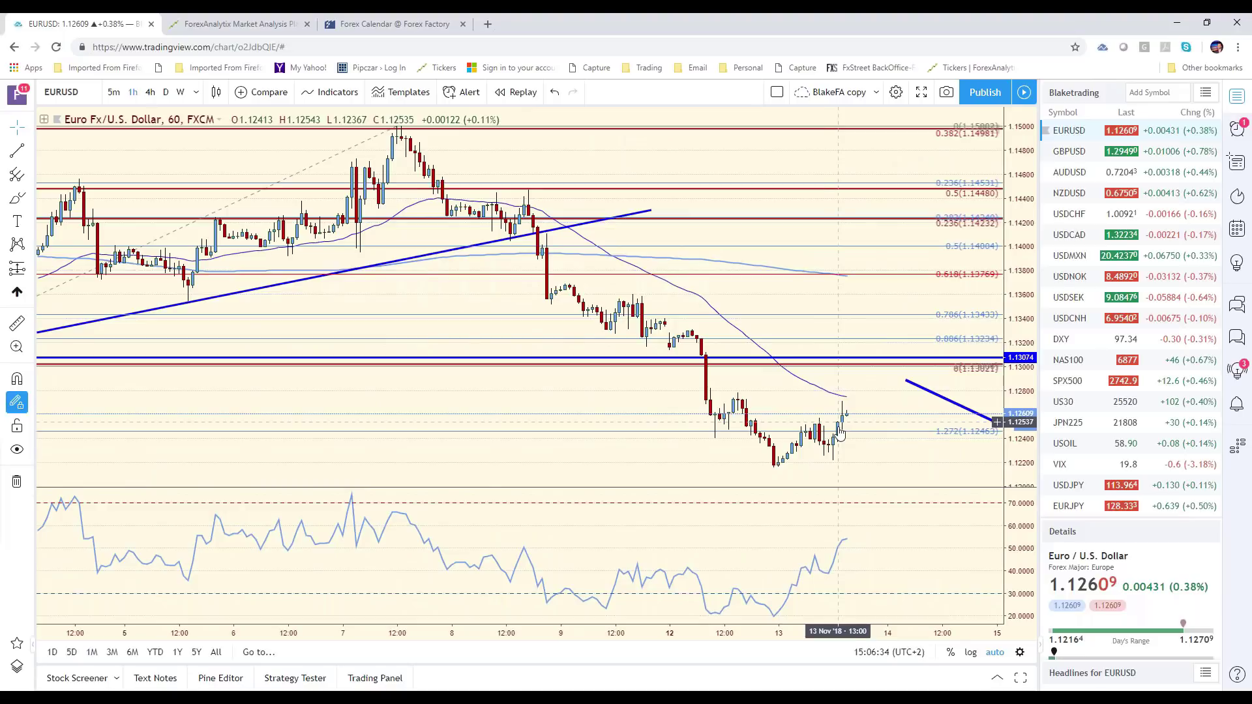
{"action": "scroll", "coordinate": [840, 434], "scroll_direction": "down", "scroll_amount": 1}
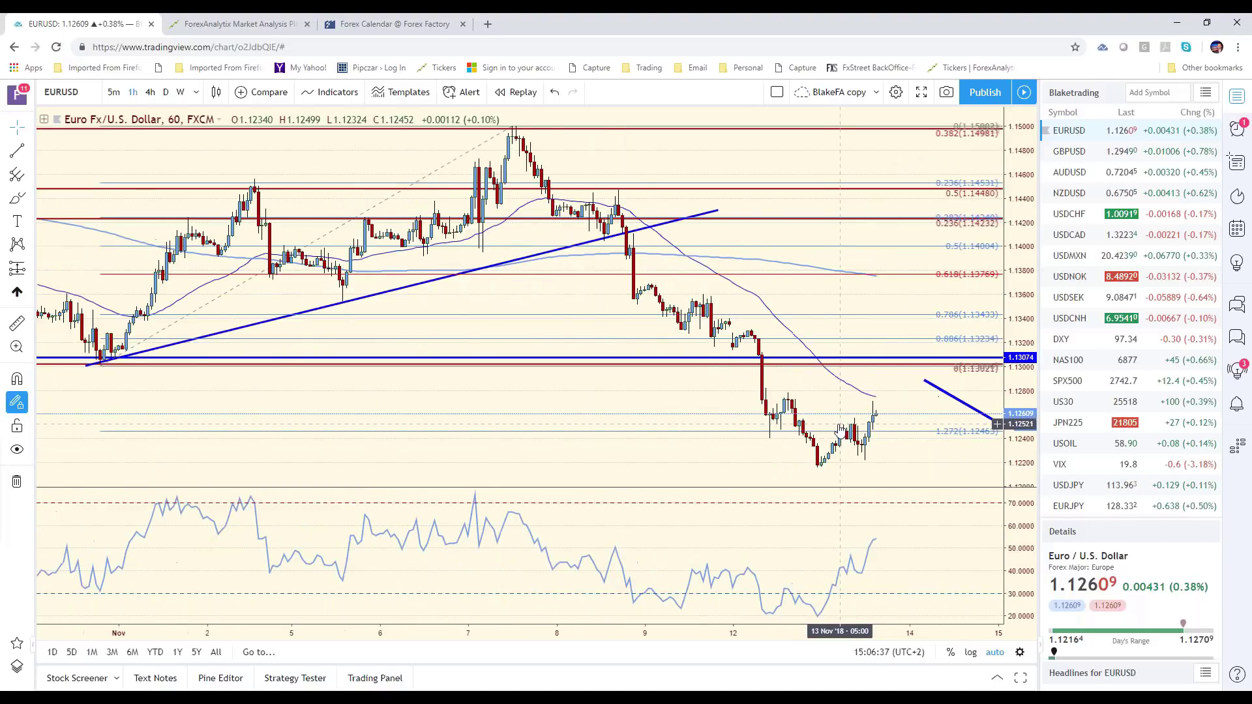
{"action": "scroll", "coordinate": [840, 434], "scroll_direction": "down", "scroll_amount": 1}
{"action": "scroll", "coordinate": [836, 426], "scroll_direction": "down", "scroll_amount": 1}
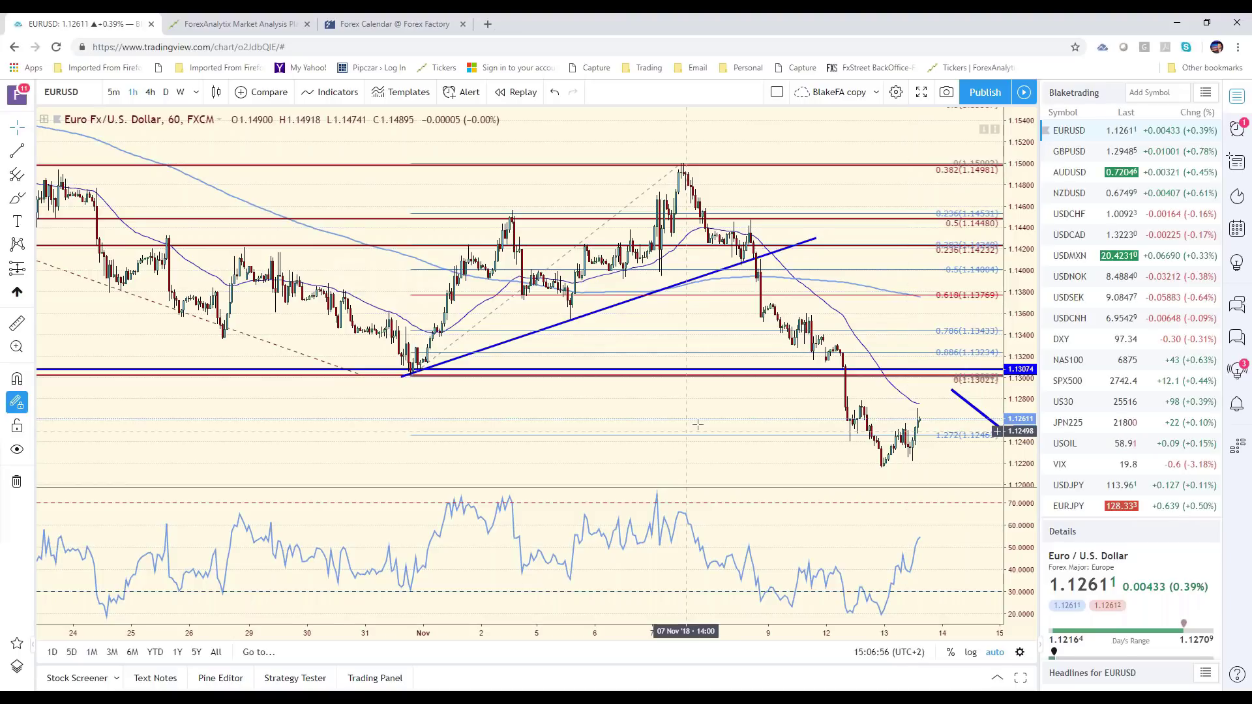
{"action": "scroll", "coordinate": [697, 425], "scroll_direction": "right", "scroll_amount": 3}
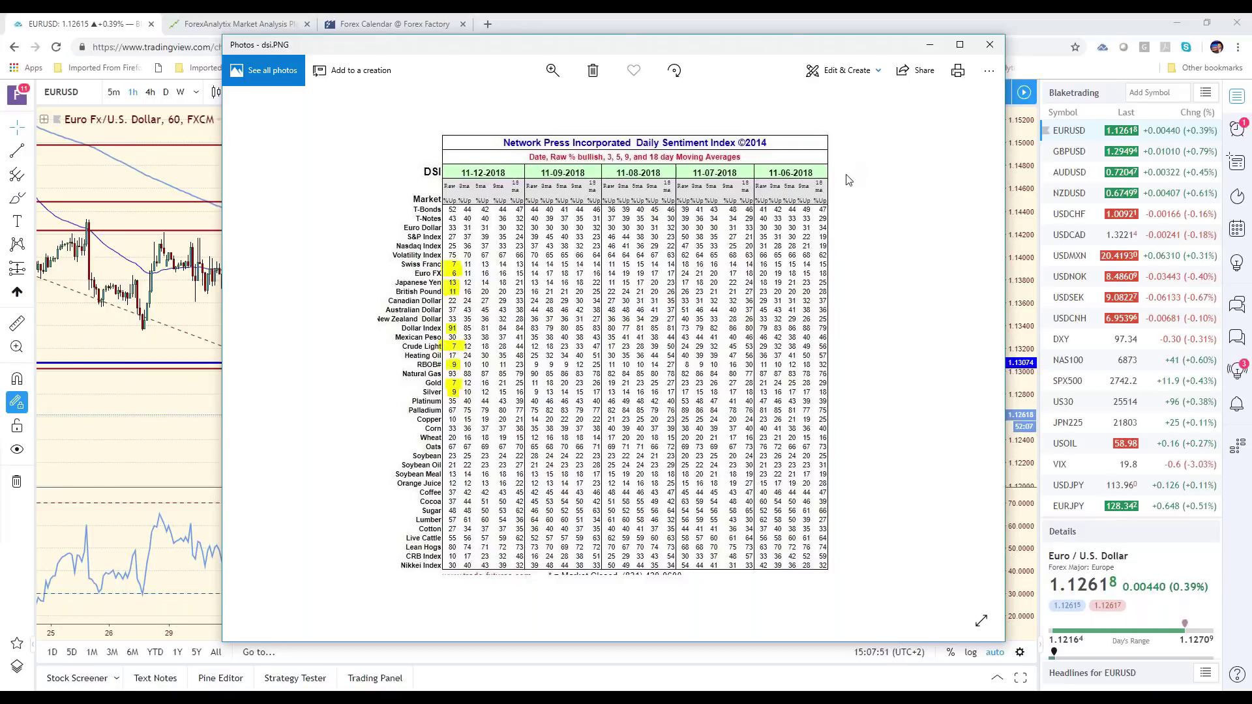
Close the dsi.PNG sentiment image in Photos to return to the EURUSD chart.
{"action": "left_click", "coordinate": [991, 45]}
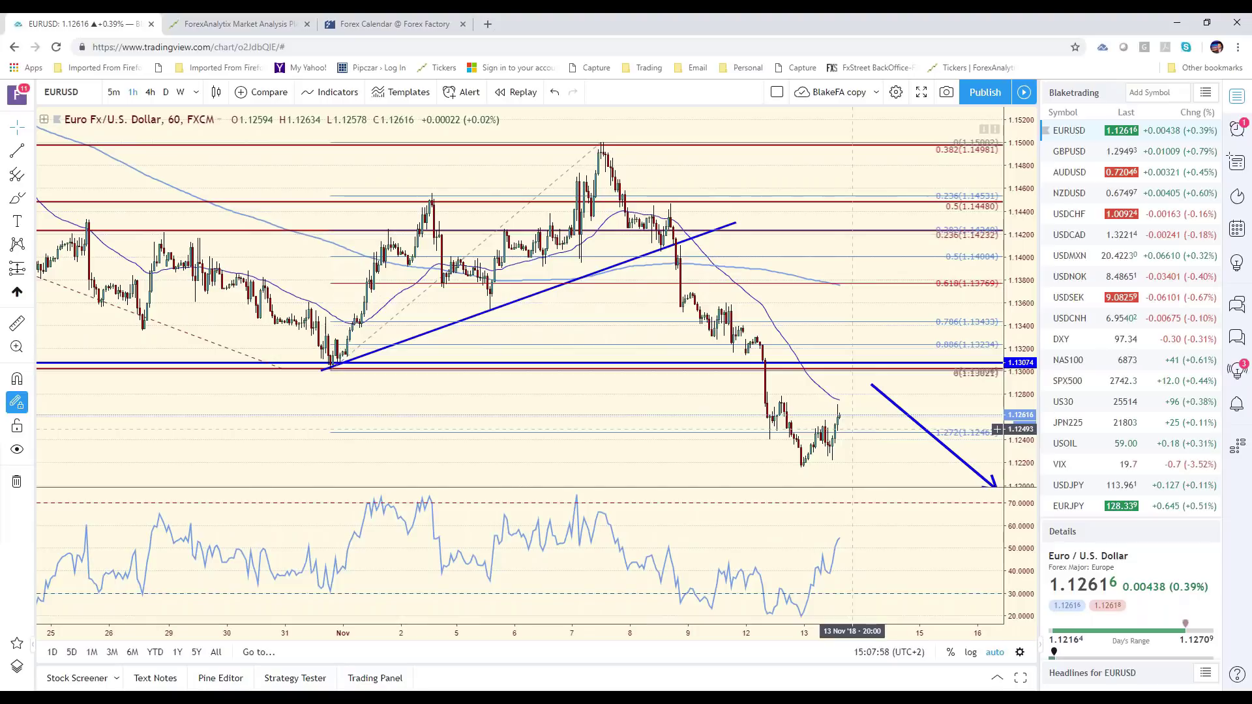
{"action": "scroll", "coordinate": [856, 477], "scroll_direction": "down", "scroll_amount": 5}
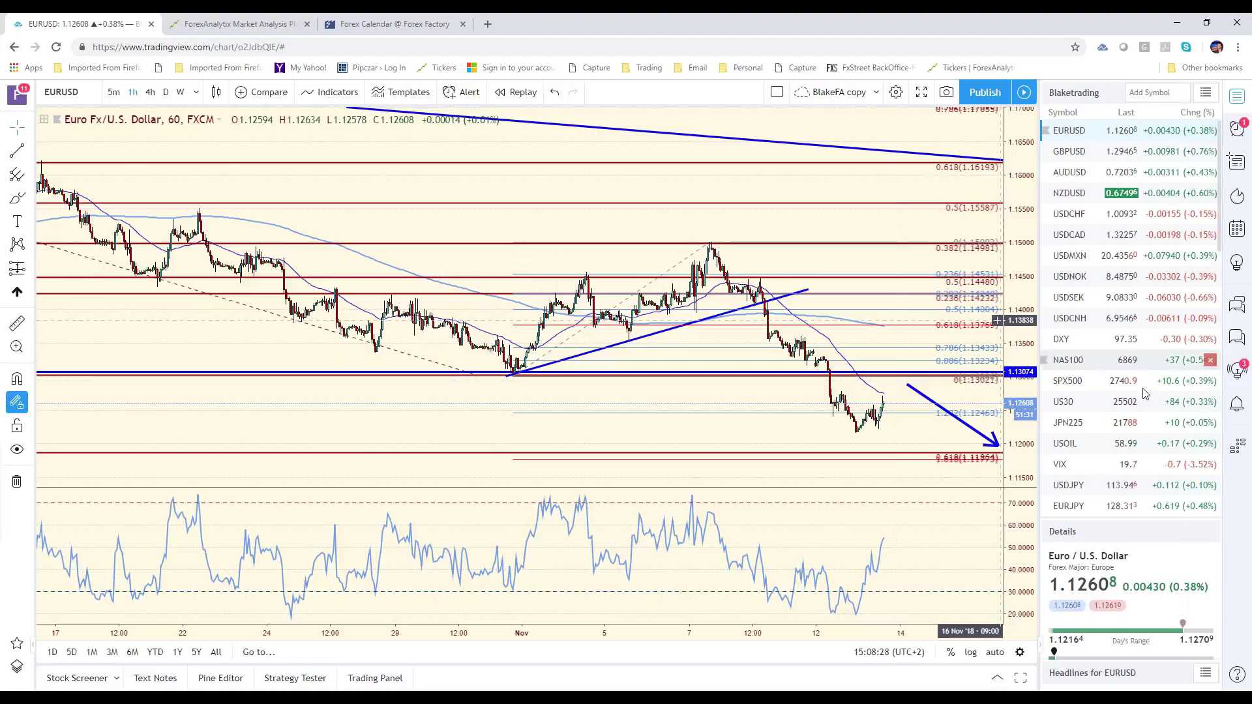
{"action": "scroll", "coordinate": [1090, 430], "scroll_direction": "down", "scroll_amount": 4}
{"action": "scroll", "coordinate": [1090, 430], "scroll_direction": "down", "scroll_amount": 1}
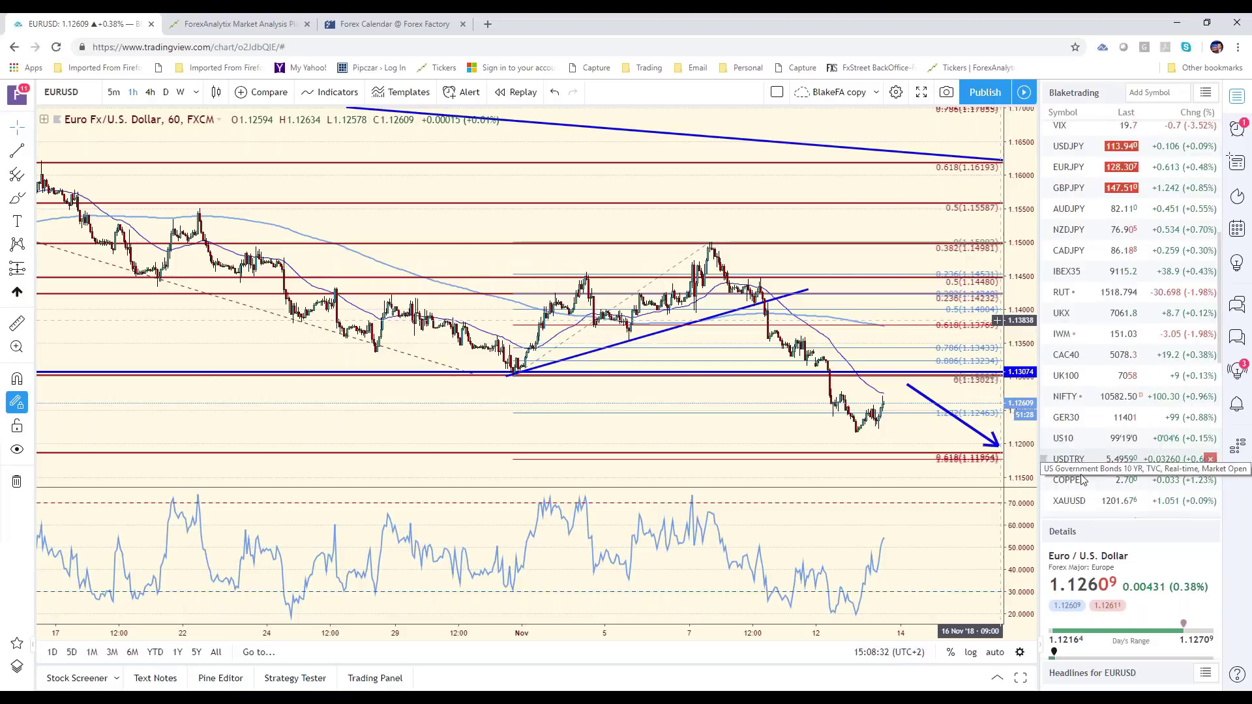
Open the XAUUSD gold chart on the 4-hour (240) interval.
{"action": "left_click", "coordinate": [1096, 481]}
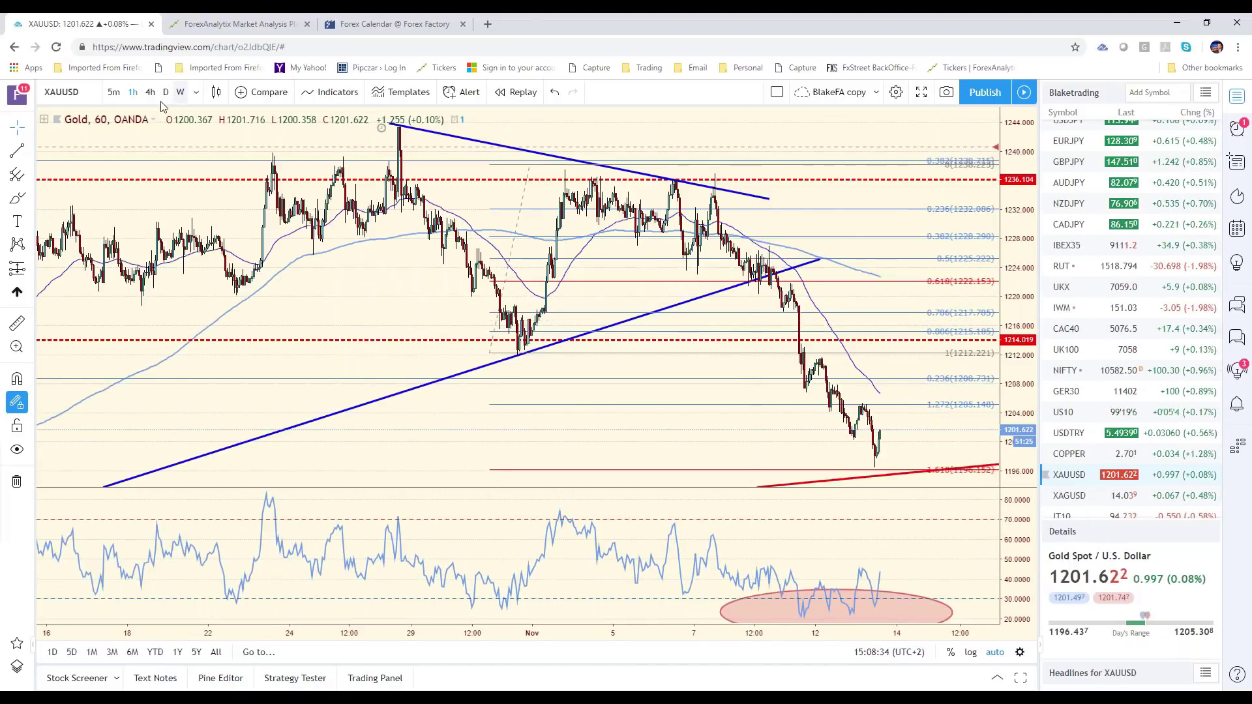
{"action": "type", "text": "240"}
{"action": "key", "text": "Return"}
{"action": "scroll", "coordinate": [883, 389], "scroll_direction": "up", "scroll_amount": 1}
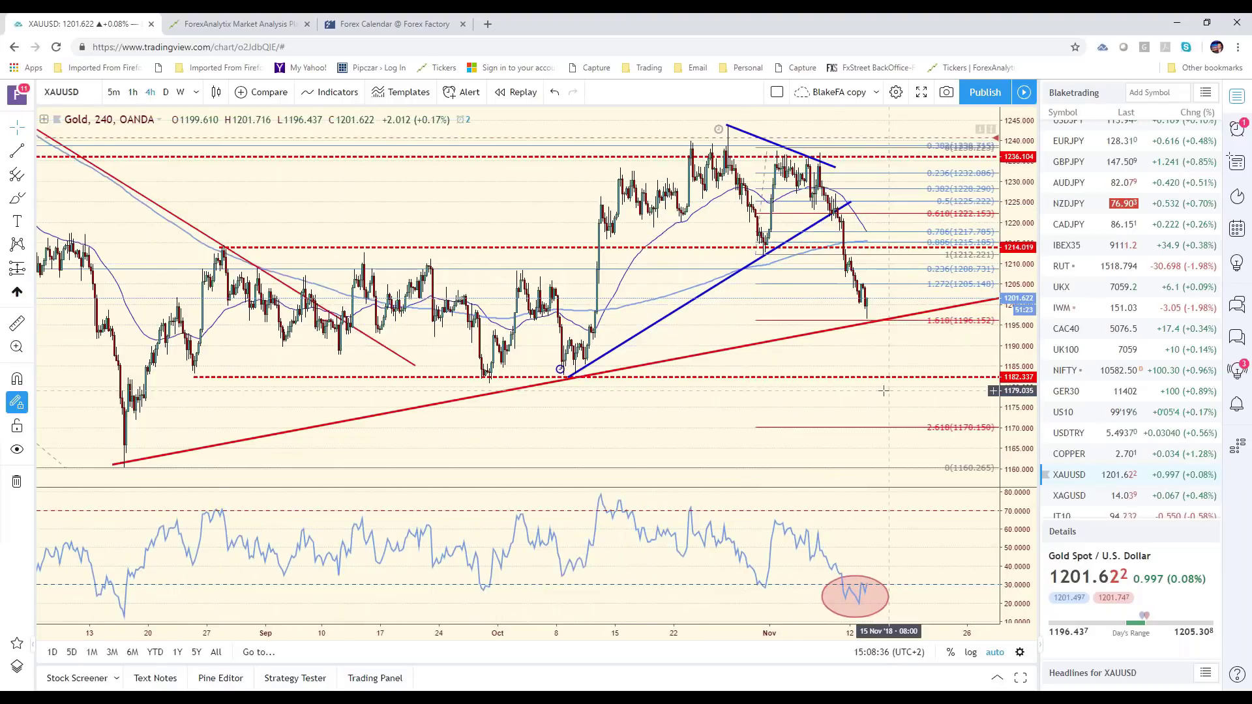
{"action": "scroll", "coordinate": [883, 389], "scroll_direction": "up", "scroll_amount": 2}
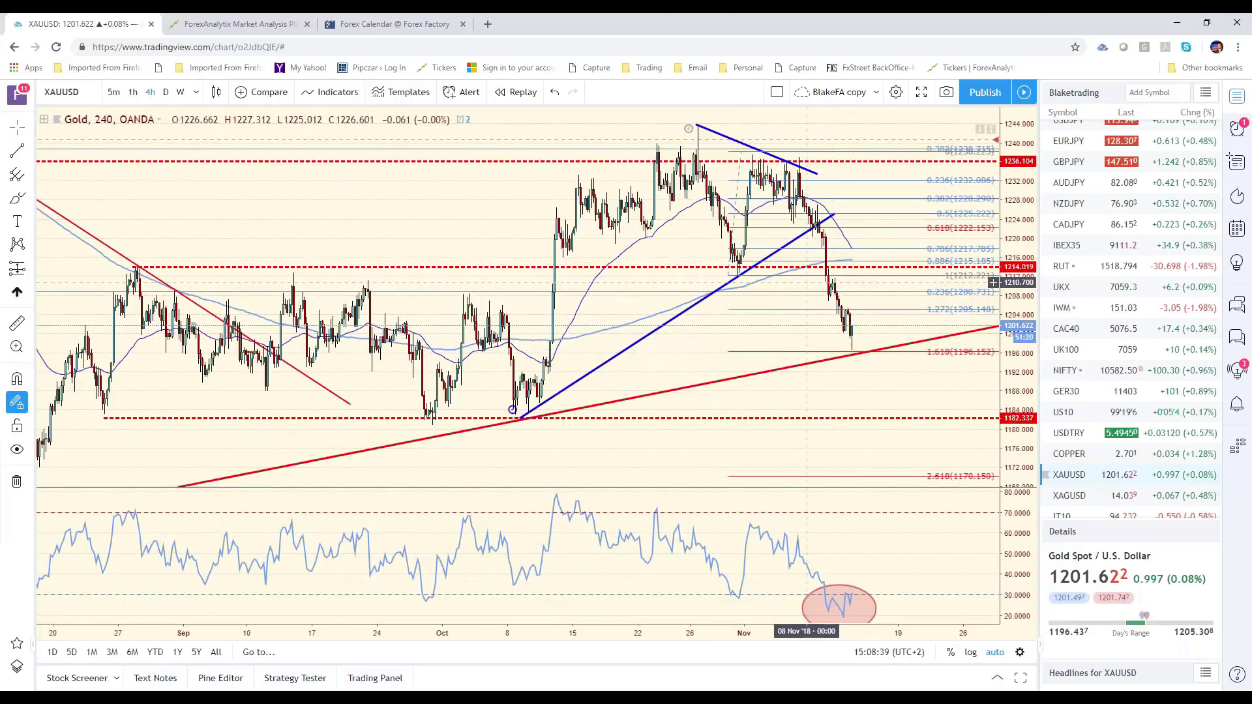
Adjust both gold Fibonacci anchors, with the low at 31 Oct 15:00, then load USOIL.
{"action": "left_click", "coordinate": [744, 275]}
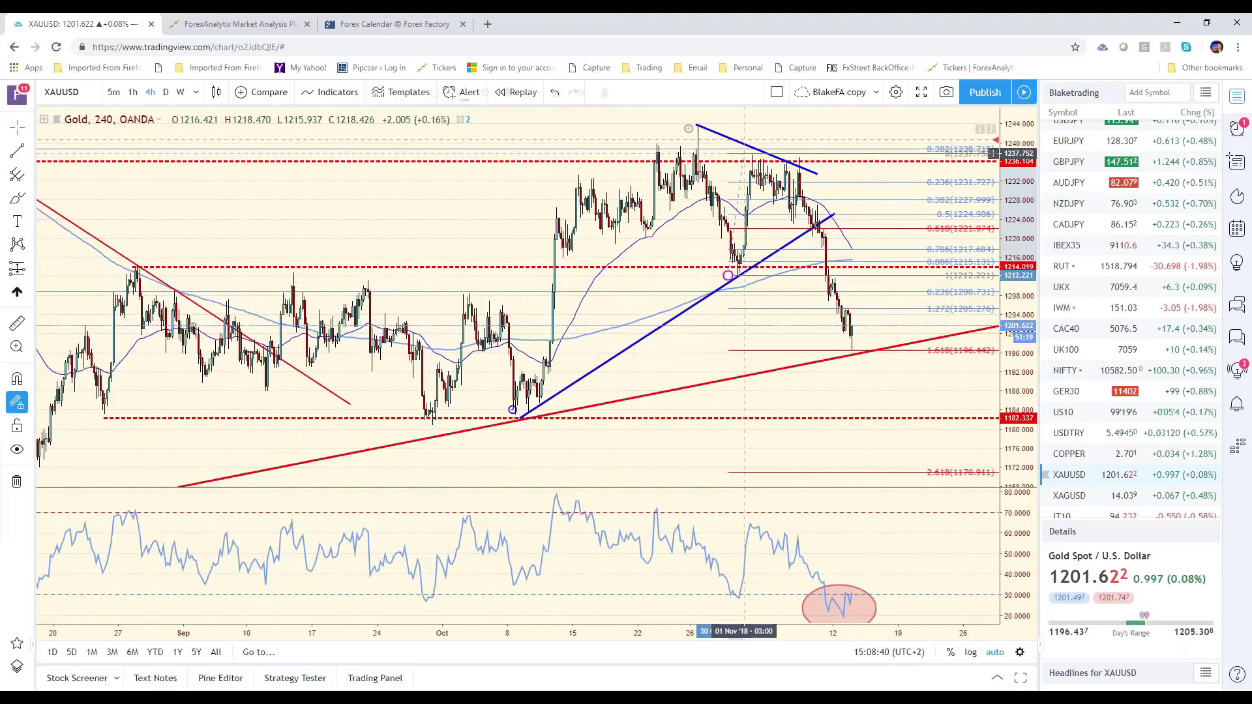
{"action": "left_click_drag", "start_coordinate": [744, 153], "coordinate": [750, 156]}
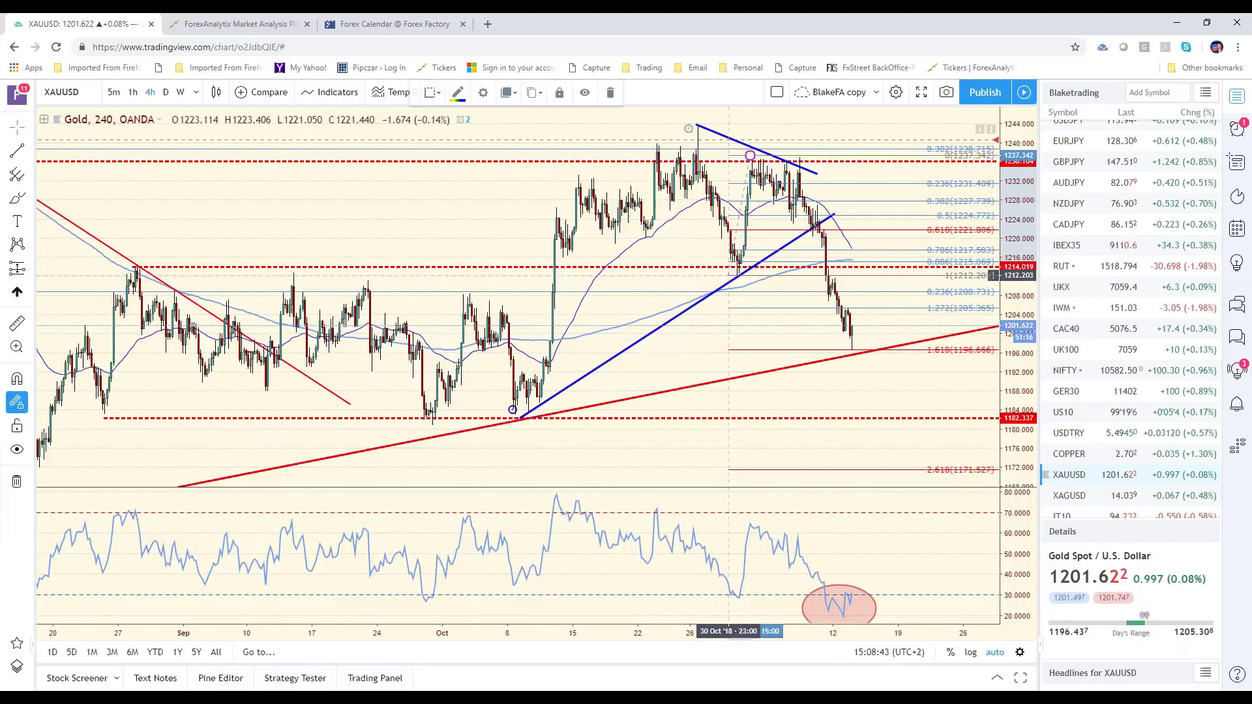
{"action": "left_click_drag", "start_coordinate": [729, 275], "coordinate": [738, 278]}
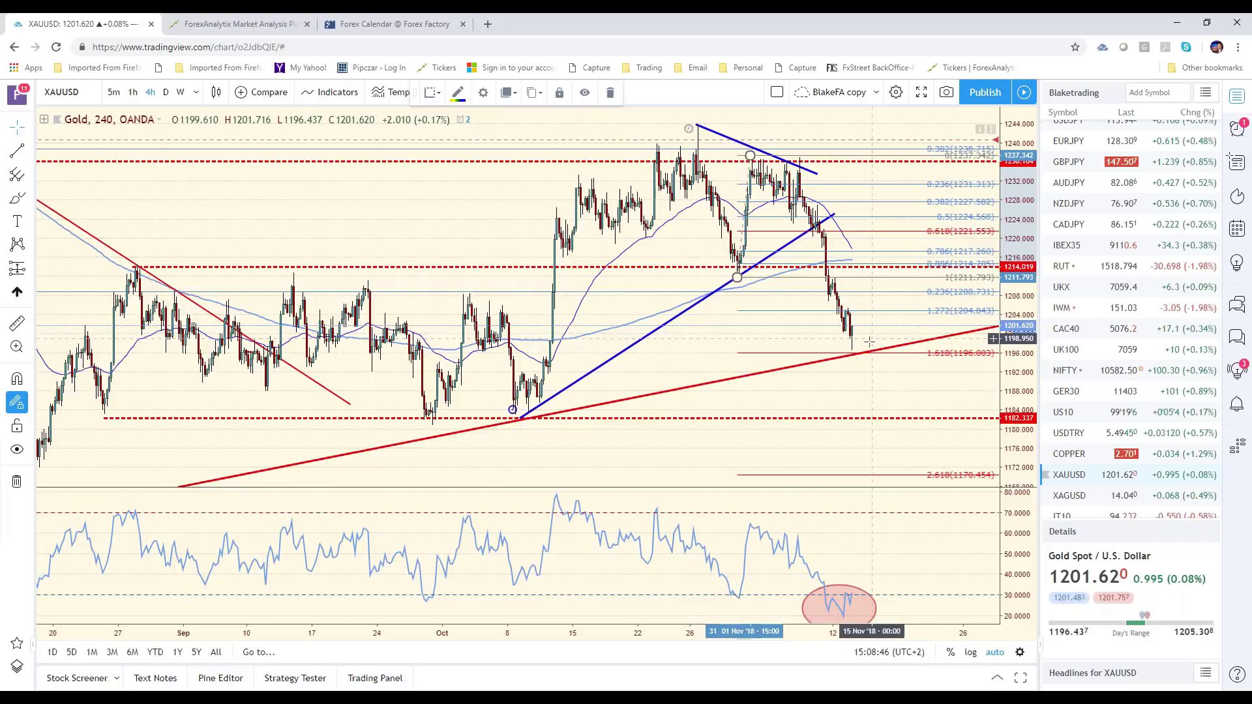
{"action": "scroll", "coordinate": [853, 353], "scroll_direction": "down", "scroll_amount": 3}
{"action": "scroll", "coordinate": [887, 364], "scroll_direction": "down", "scroll_amount": 3}
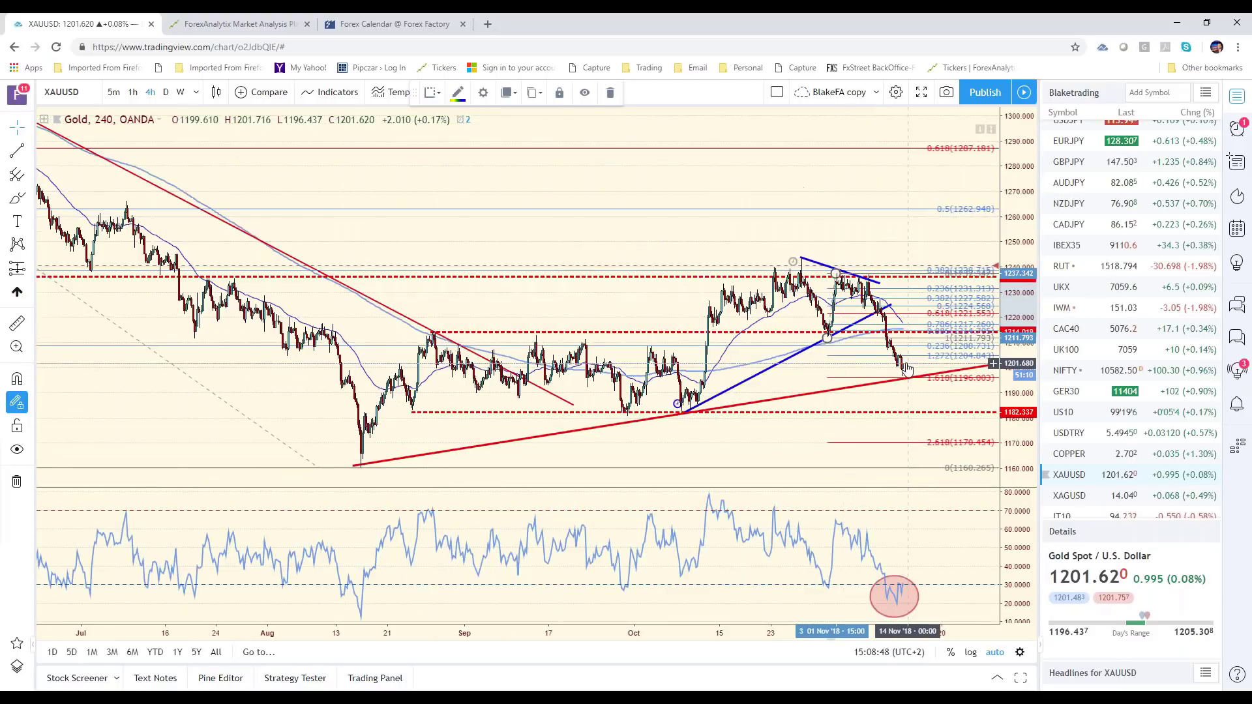
{"action": "scroll", "coordinate": [905, 371], "scroll_direction": "up", "scroll_amount": 5}
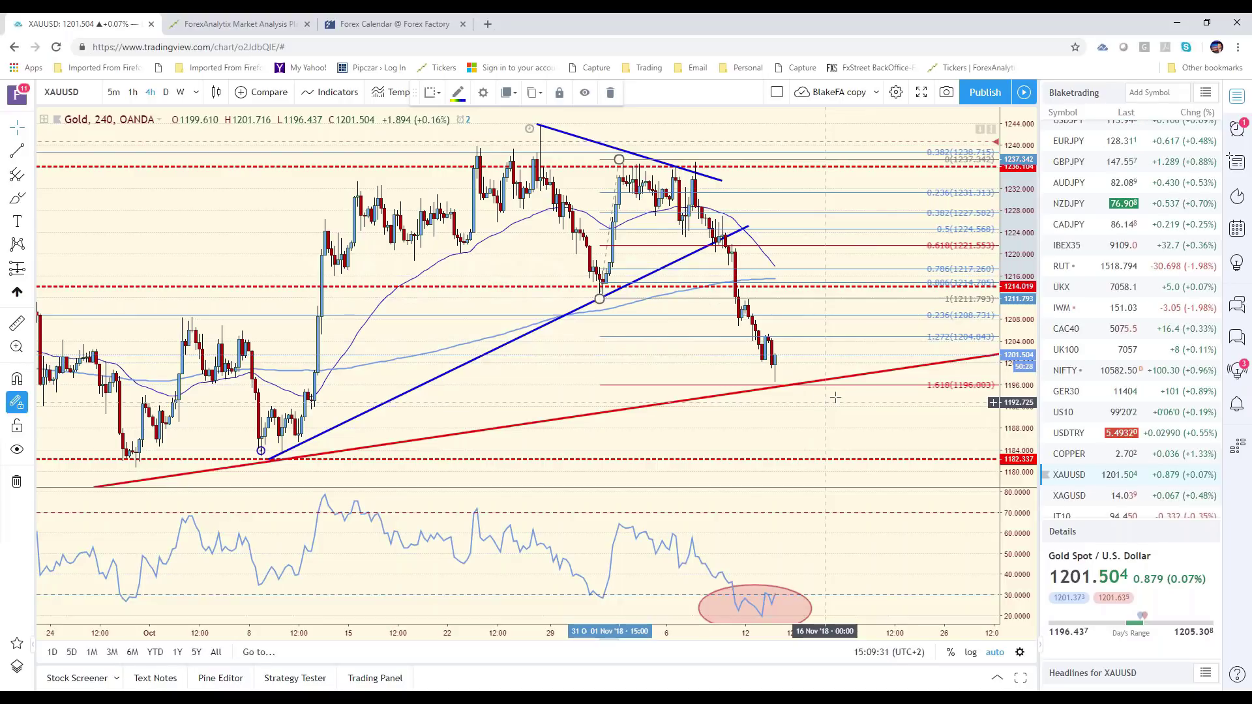
{"action": "scroll", "coordinate": [1108, 274], "scroll_direction": "up", "scroll_amount": 3}
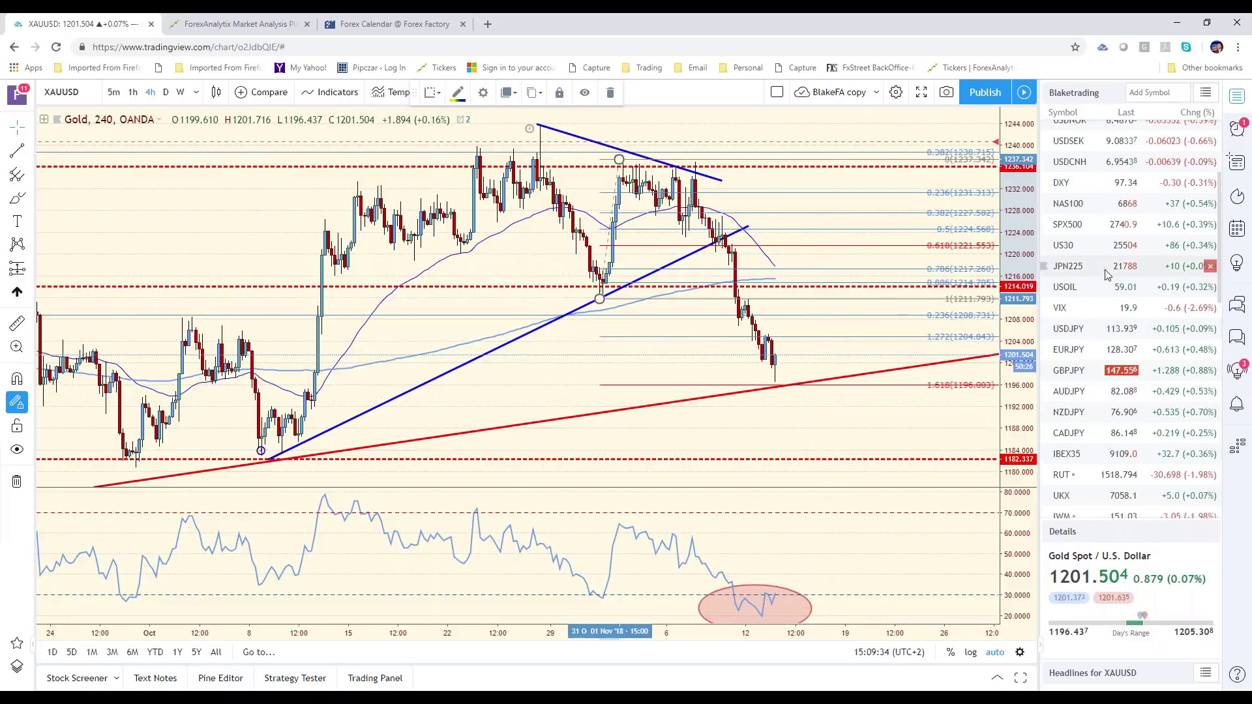
{"action": "left_click", "coordinate": [1096, 288]}
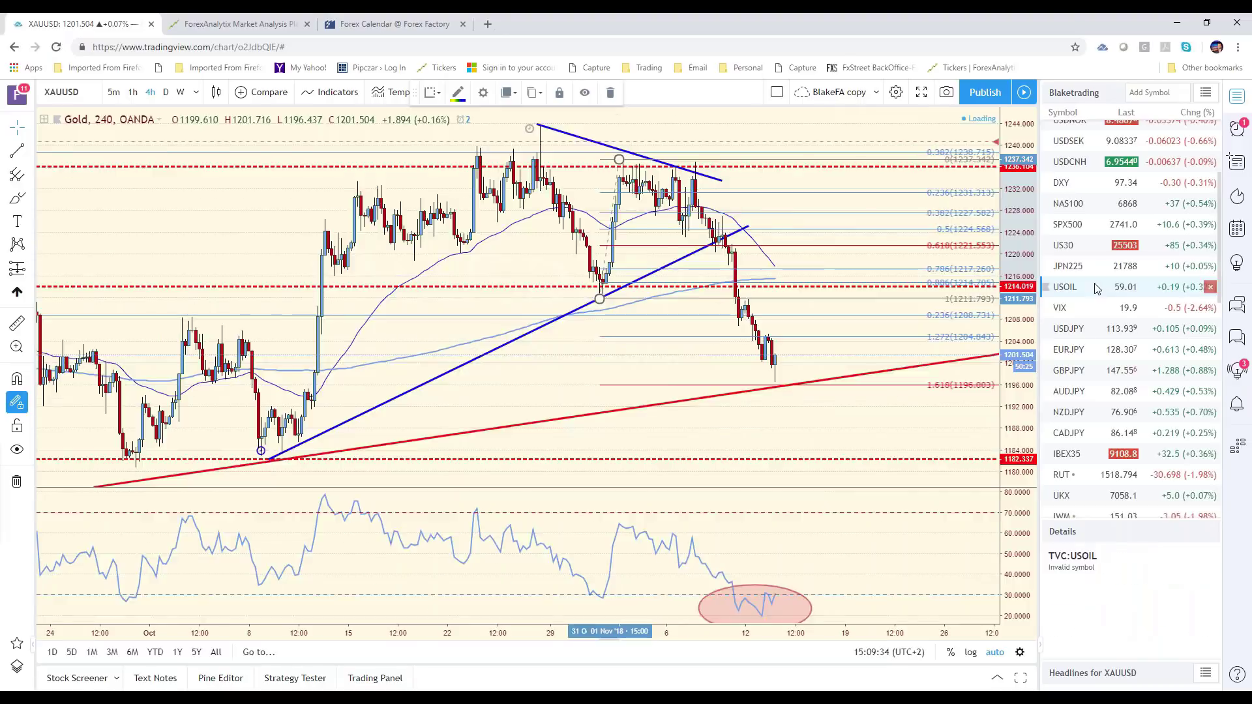
Show USOIL on the daily interval, zoomed out to review the range.
{"action": "left_click", "coordinate": [166, 92]}
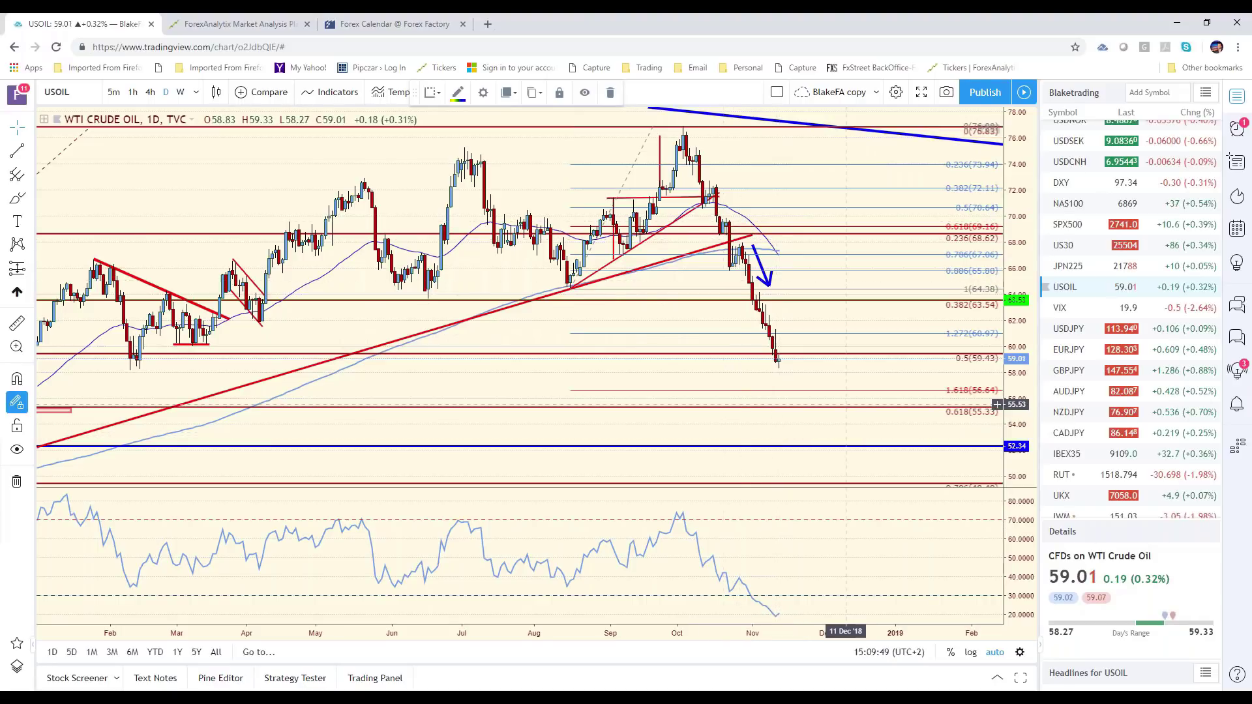
{"action": "scroll", "coordinate": [749, 389], "scroll_direction": "down", "scroll_amount": 3}
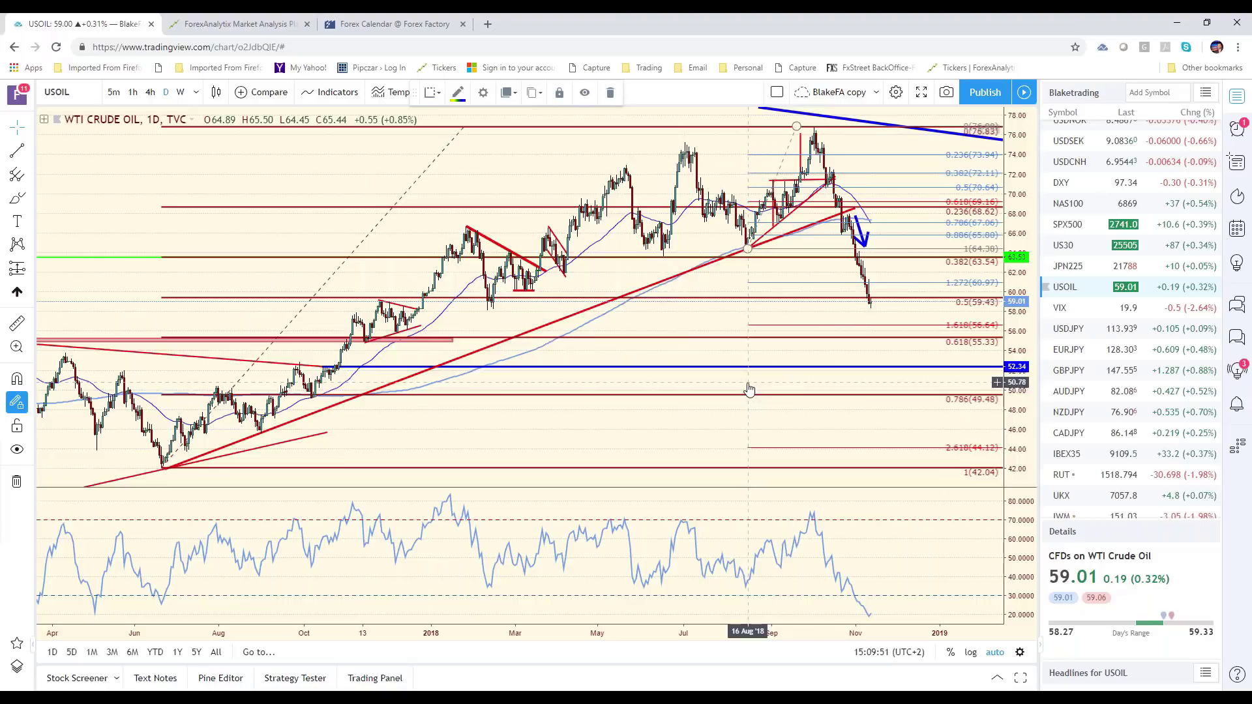
{"action": "scroll", "coordinate": [926, 621], "scroll_direction": "down", "scroll_amount": 3}
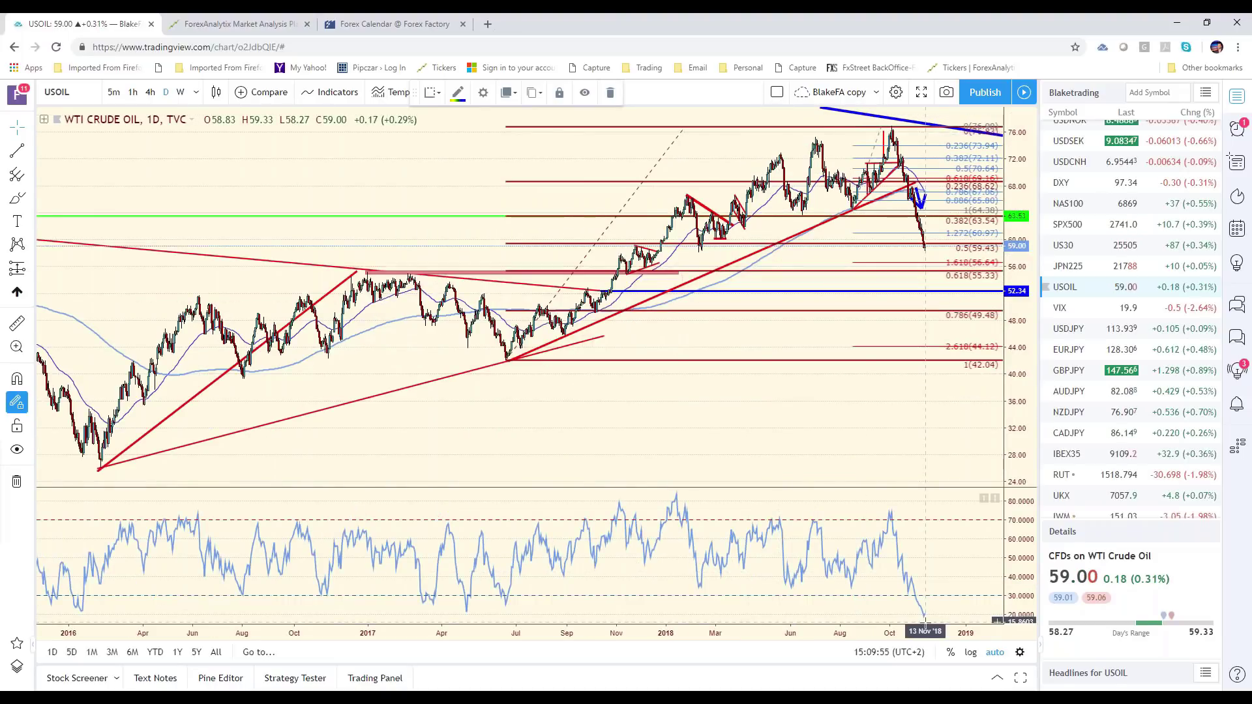
{"action": "scroll", "coordinate": [853, 550], "scroll_direction": "down", "scroll_amount": 3}
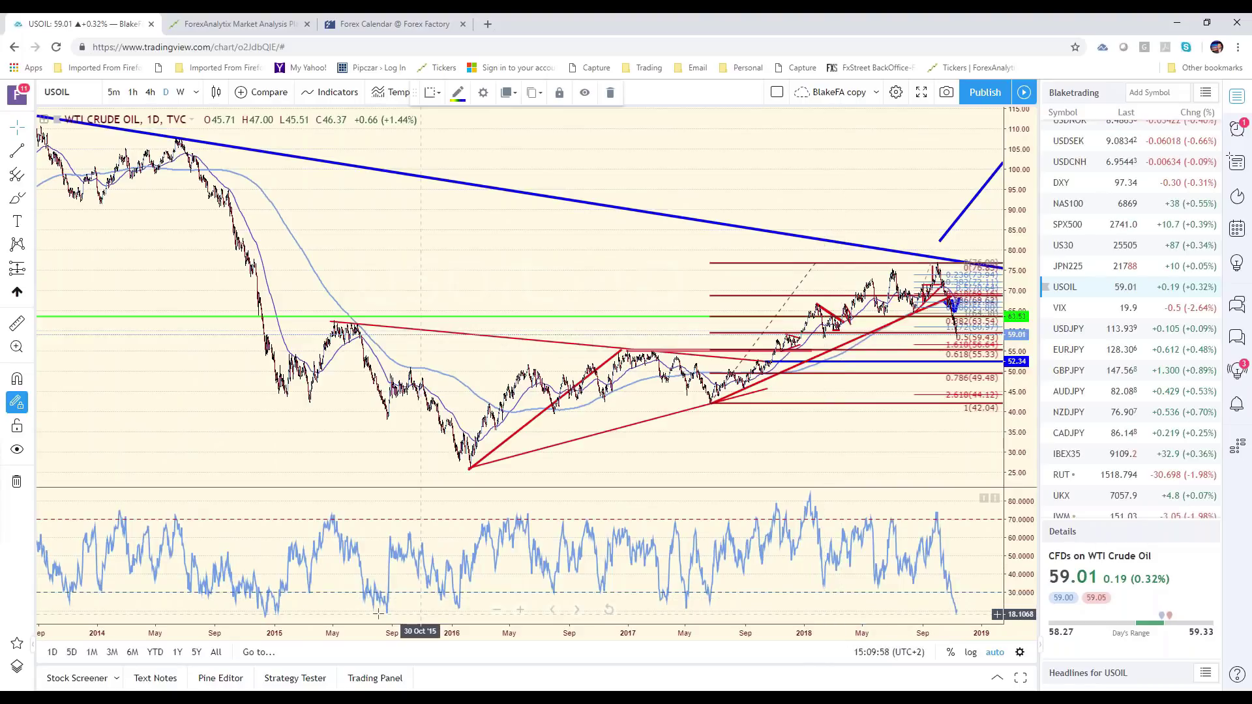
{"action": "scroll", "coordinate": [698, 517], "scroll_direction": "up", "scroll_amount": 3}
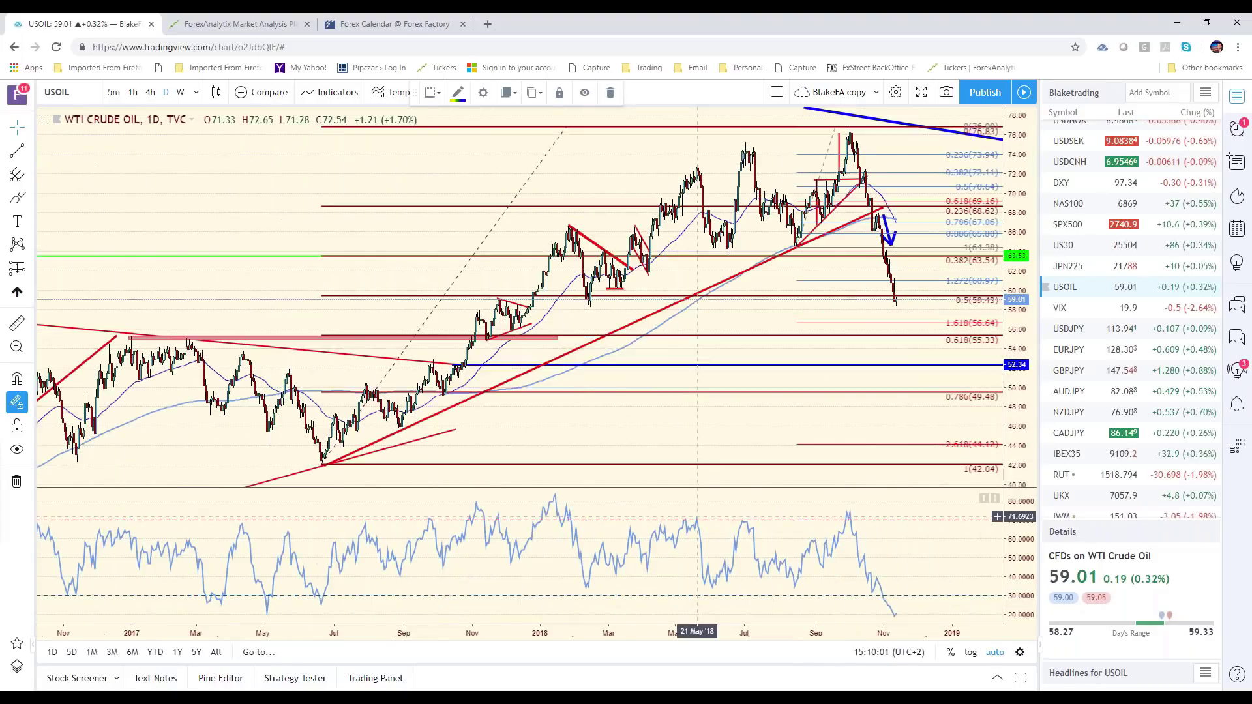
{"action": "scroll", "coordinate": [698, 517], "scroll_direction": "up", "scroll_amount": 3}
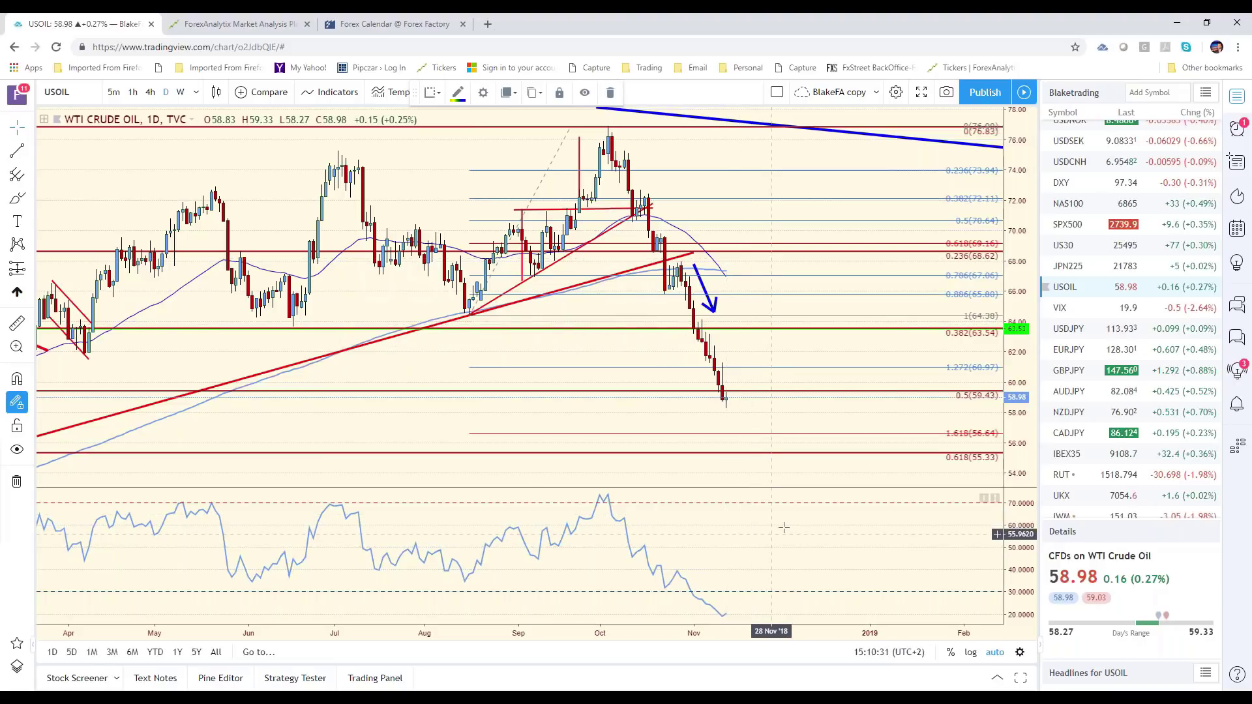
Load the GBPUSD daily chart from the watchlist.
{"action": "scroll", "coordinate": [879, 491], "scroll_direction": "up", "scroll_amount": 2}
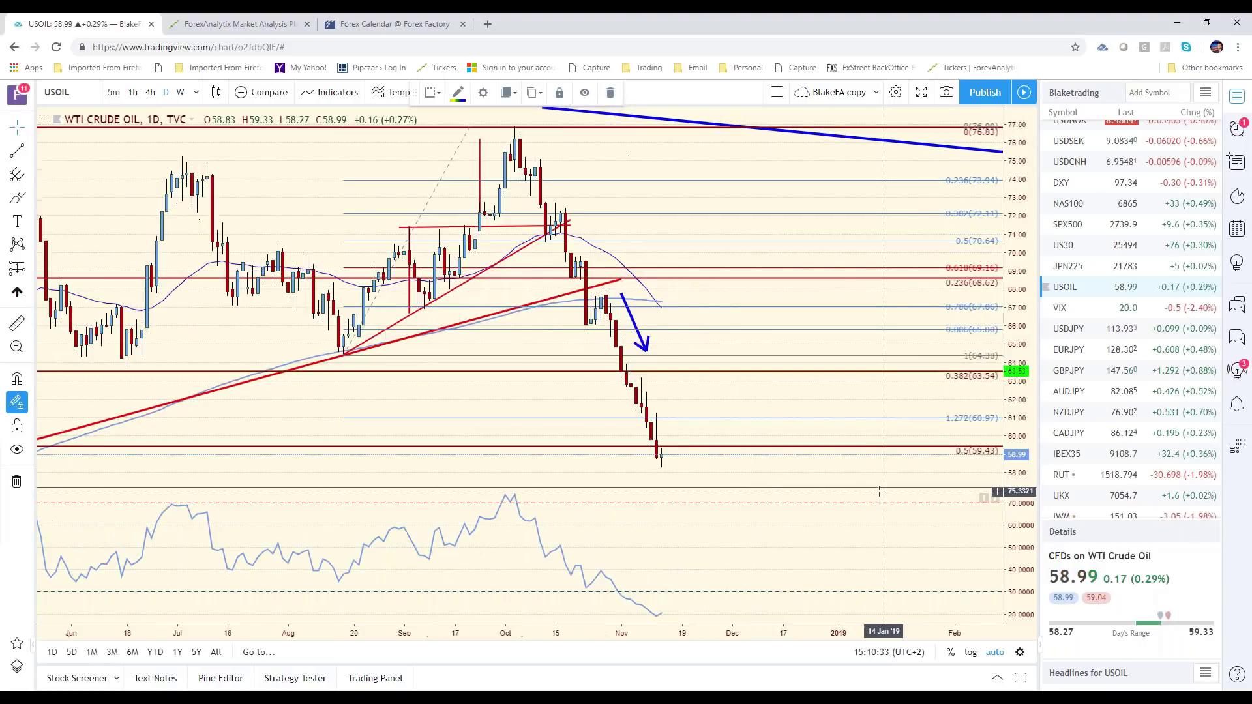
{"action": "scroll", "coordinate": [872, 492], "scroll_direction": "down", "scroll_amount": 3}
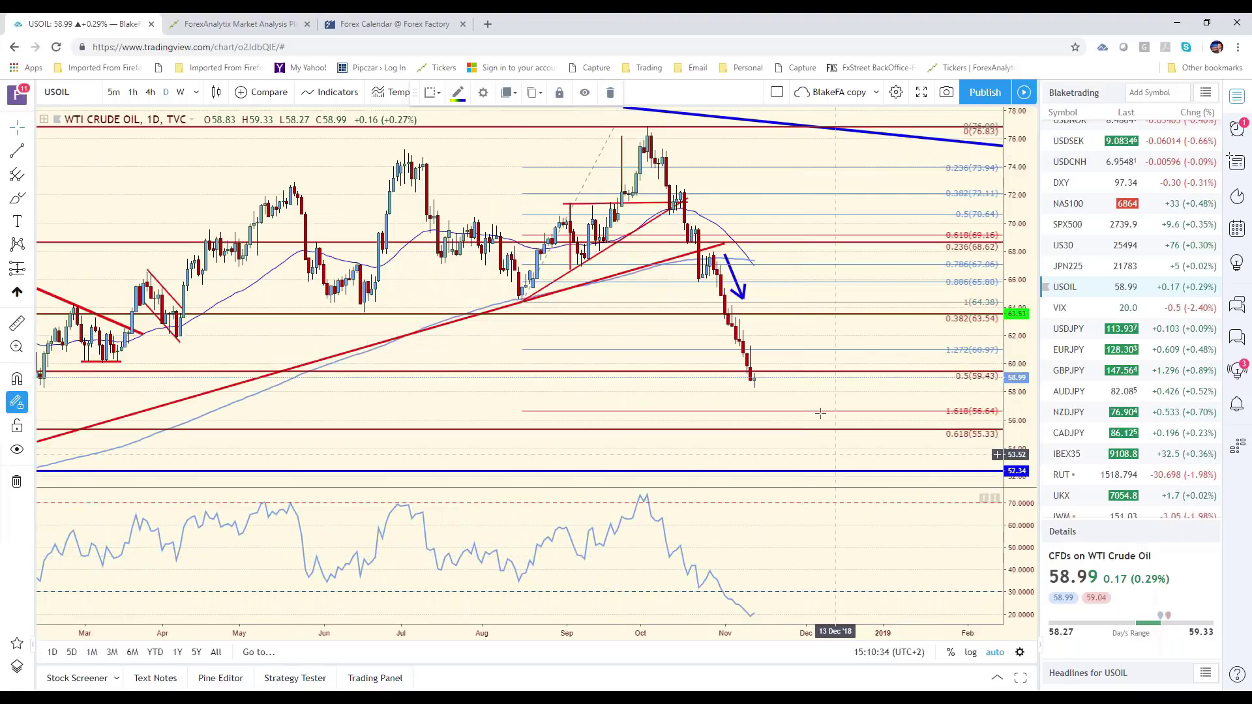
{"action": "scroll", "coordinate": [1130, 266], "scroll_direction": "up", "scroll_amount": 1}
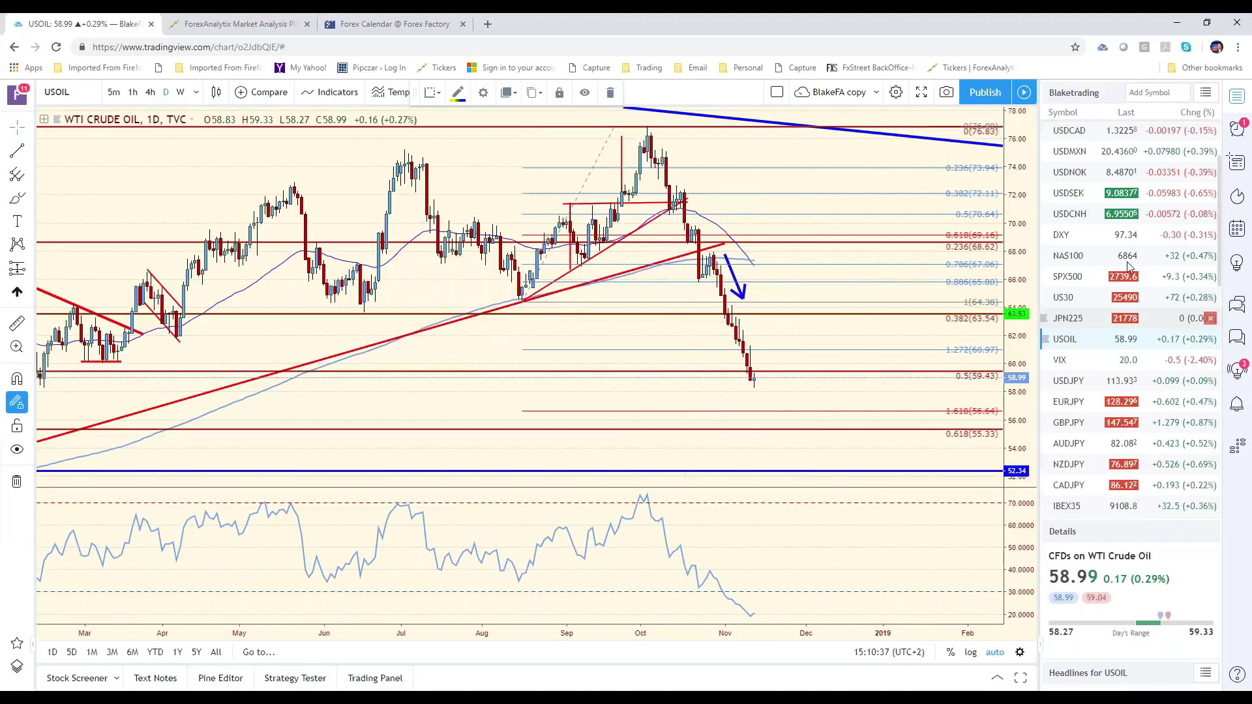
{"action": "scroll", "coordinate": [1109, 268], "scroll_direction": "up", "scroll_amount": 2}
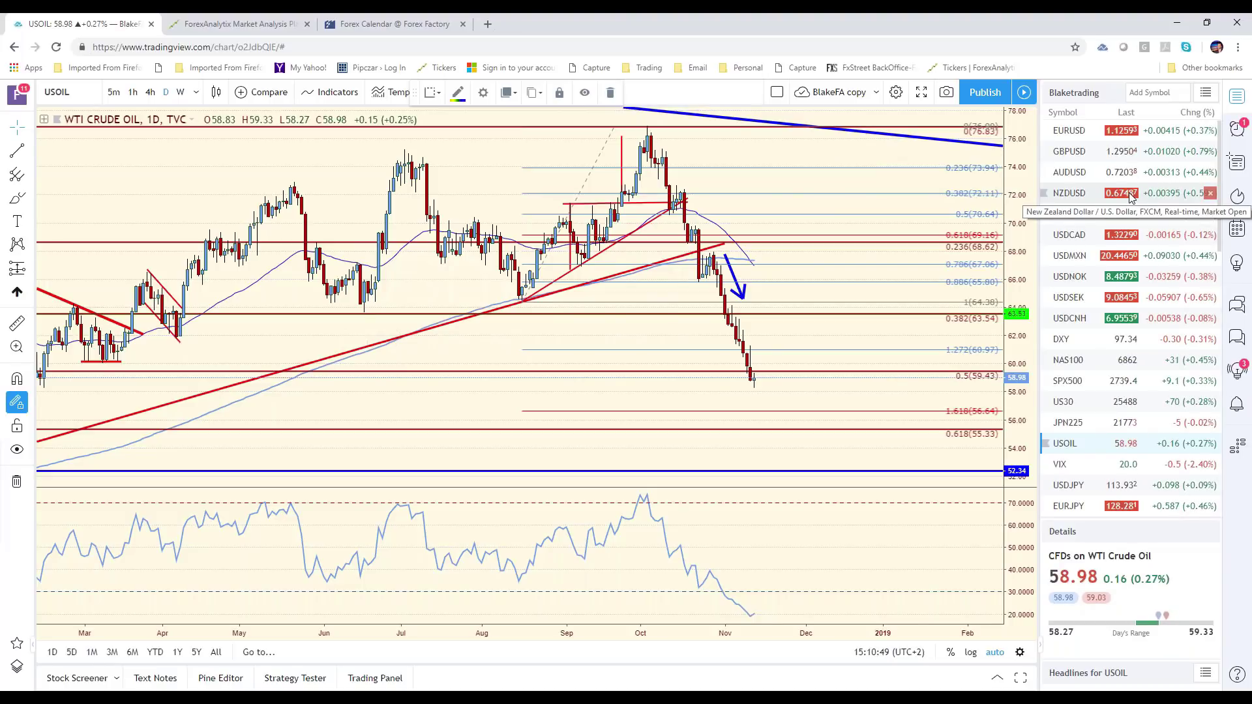
{"action": "left_click", "coordinate": [1091, 156]}
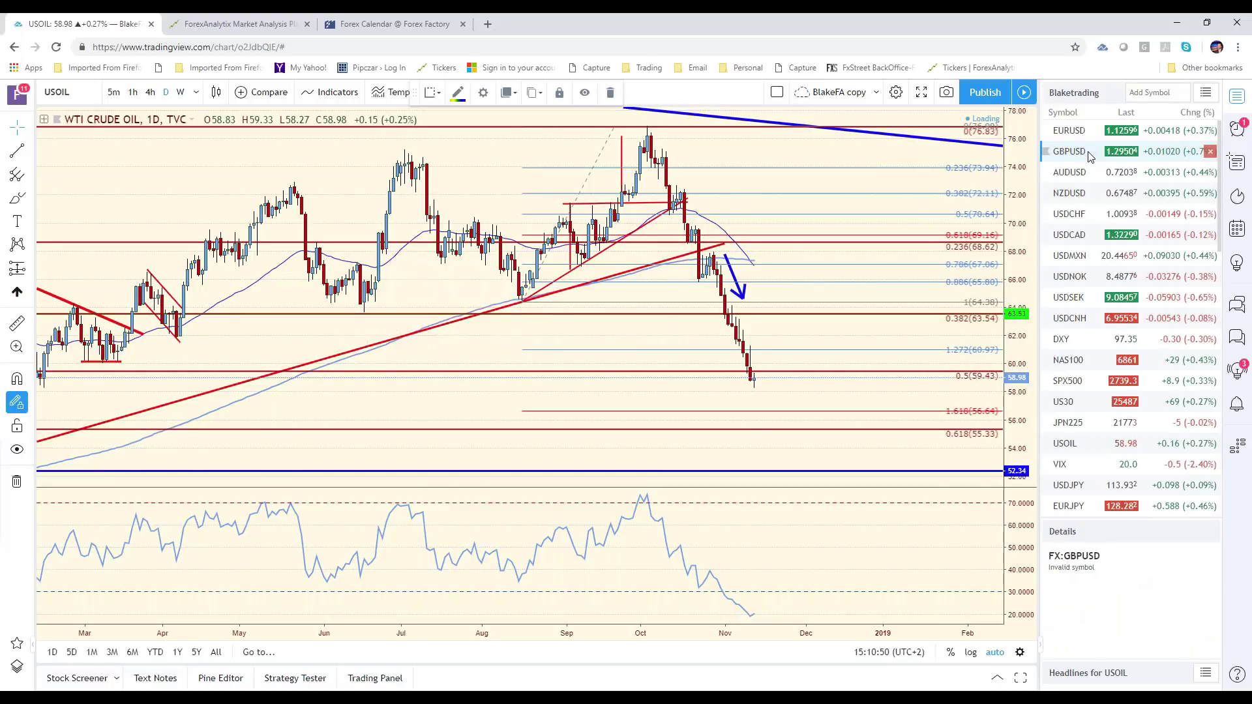
Put GBPUSD on 1-hour, add a horizontal ray at about 1.2959, then load AUDUSD.
{"action": "left_click", "coordinate": [132, 92]}
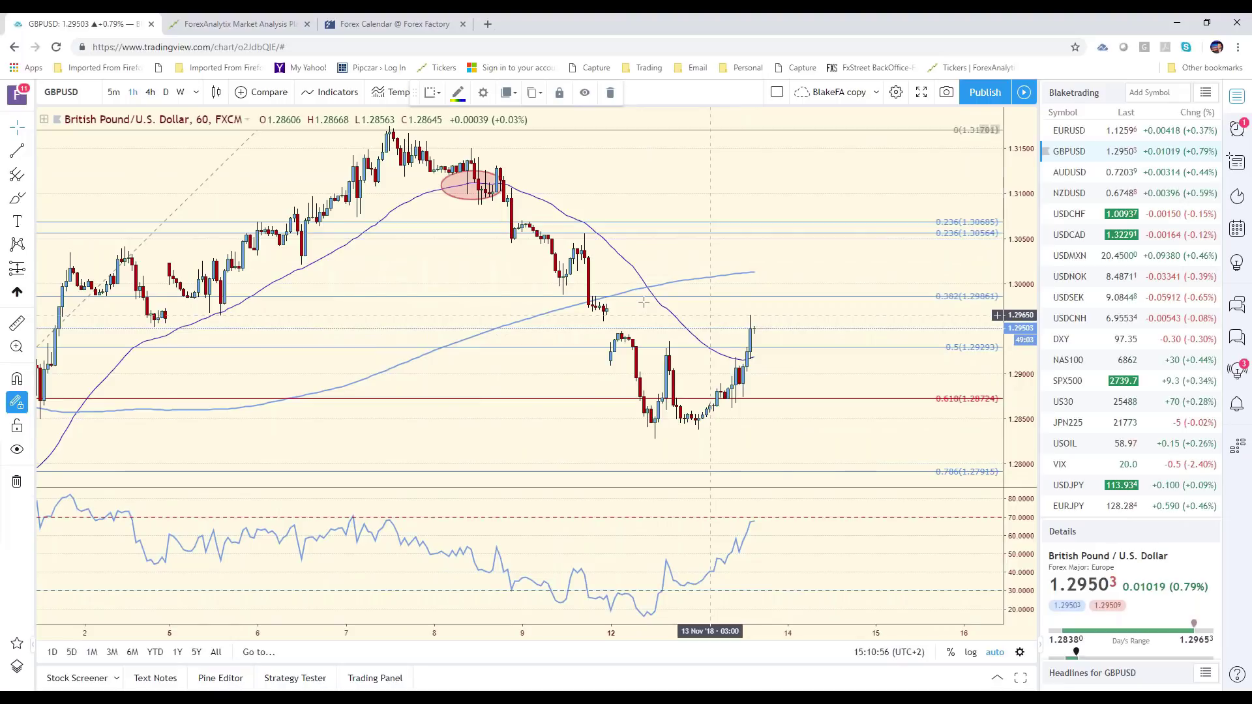
{"action": "left_click", "coordinate": [30, 151]}
{"action": "left_click", "coordinate": [96, 257]}
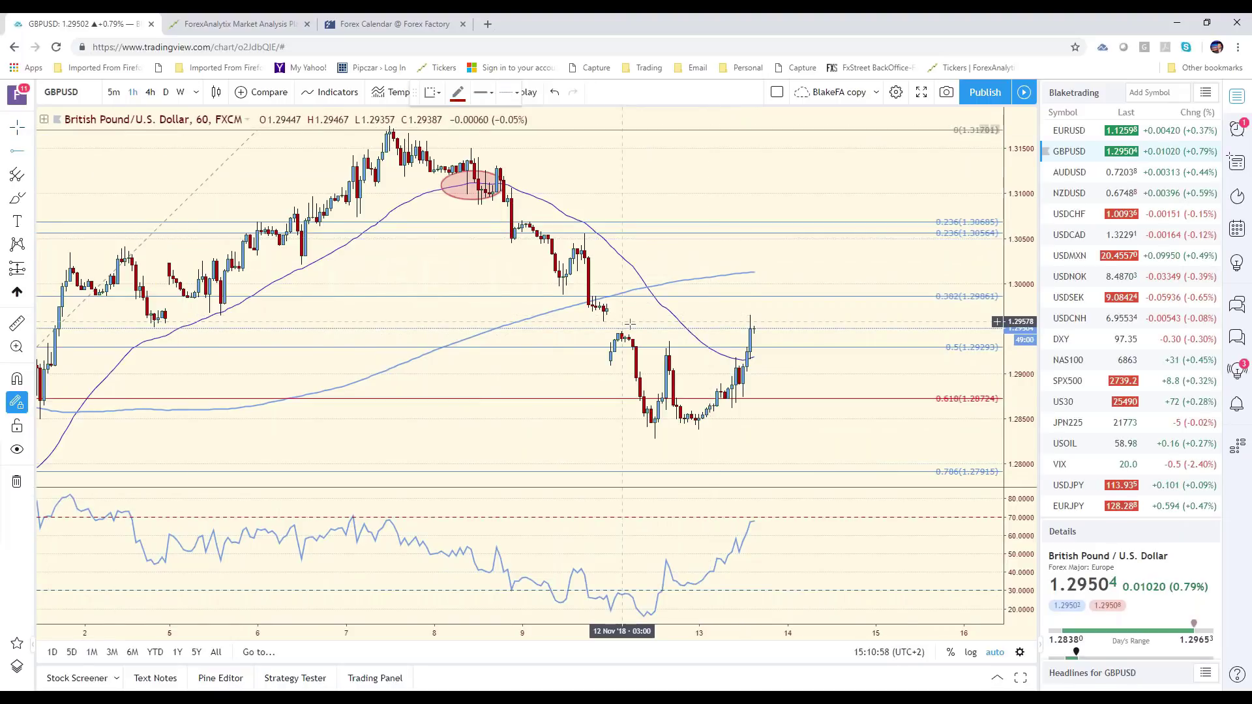
{"action": "left_click", "coordinate": [606, 313]}
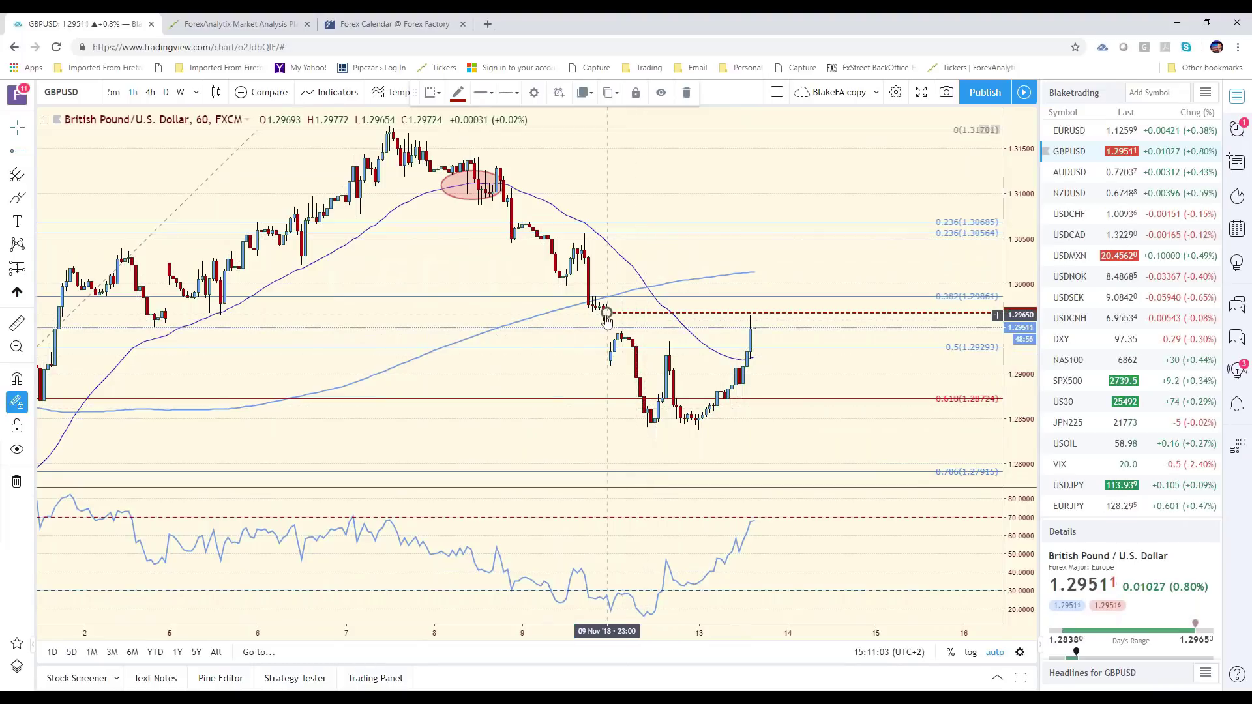
{"action": "left_click_drag", "start_coordinate": [606, 315], "coordinate": [607, 312]}
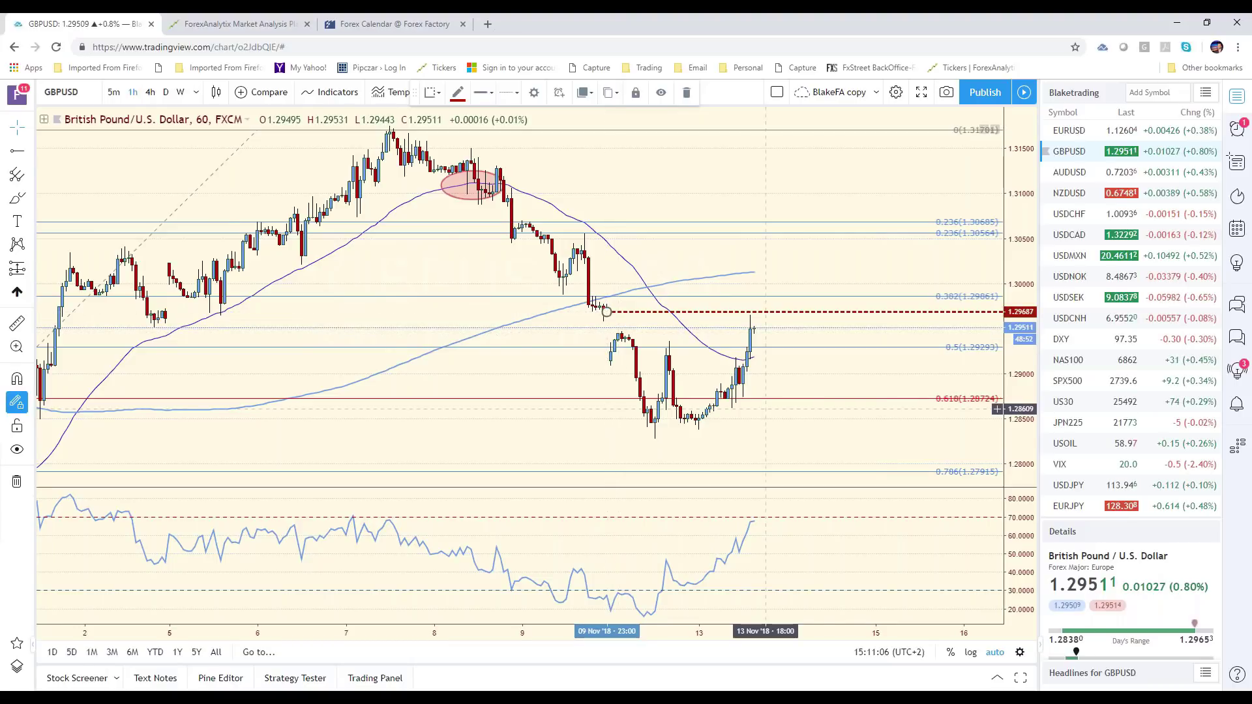
{"action": "left_click", "coordinate": [734, 318]}
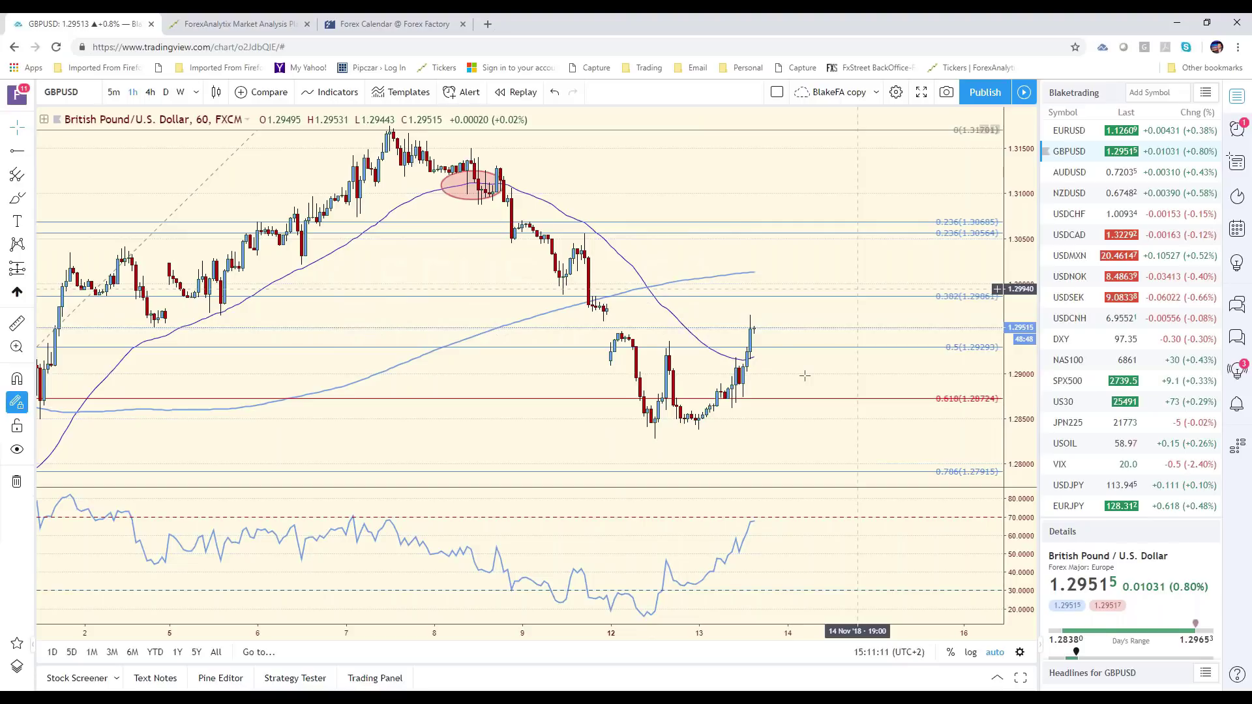
{"action": "scroll", "coordinate": [805, 376], "scroll_direction": "down", "scroll_amount": 3}
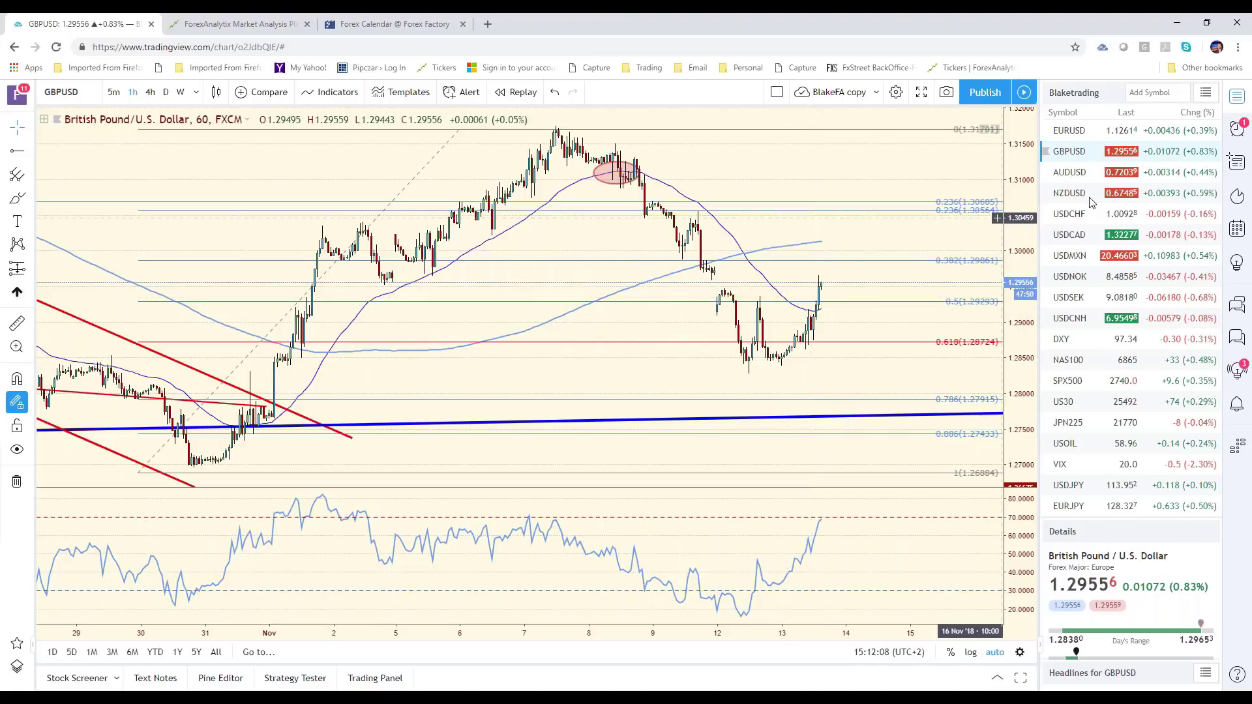
{"action": "left_click", "coordinate": [1070, 172]}
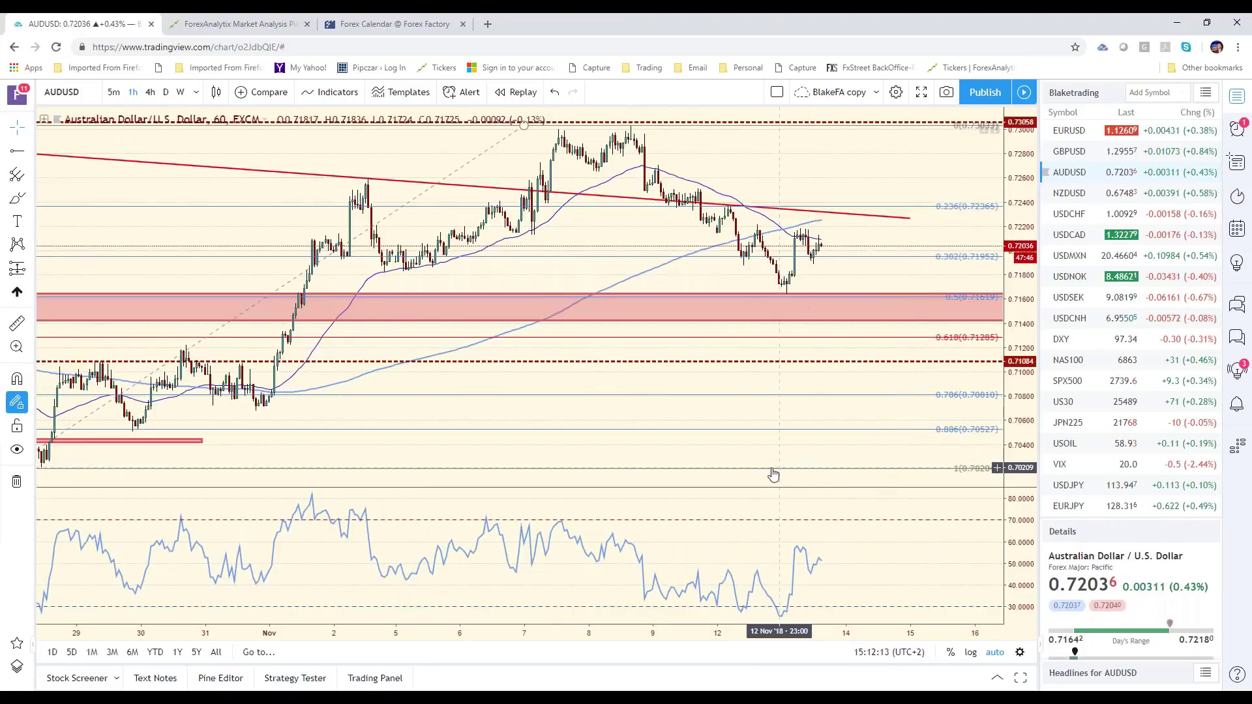
Zoom out AUDUSD, set it to the 4-hour timeframe, then load NZDUSD.
{"action": "scroll", "coordinate": [829, 370], "scroll_direction": "down", "scroll_amount": 2}
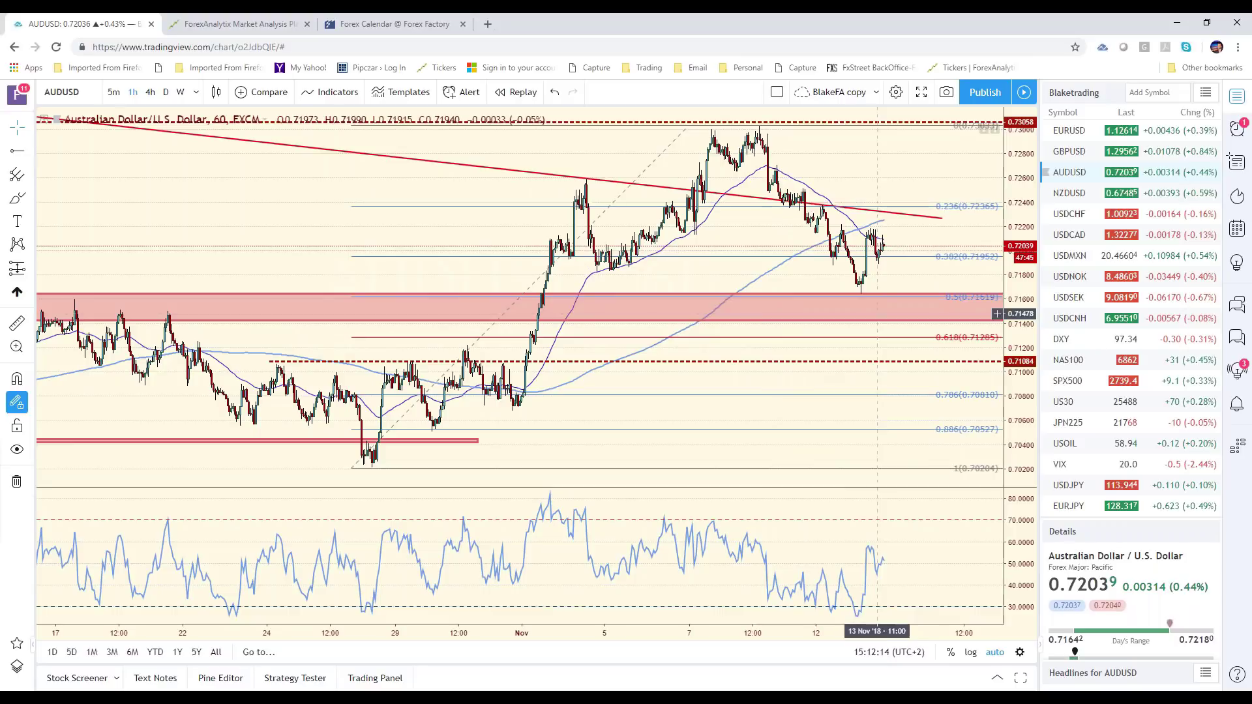
{"action": "scroll", "coordinate": [776, 352], "scroll_direction": "down", "scroll_amount": 1}
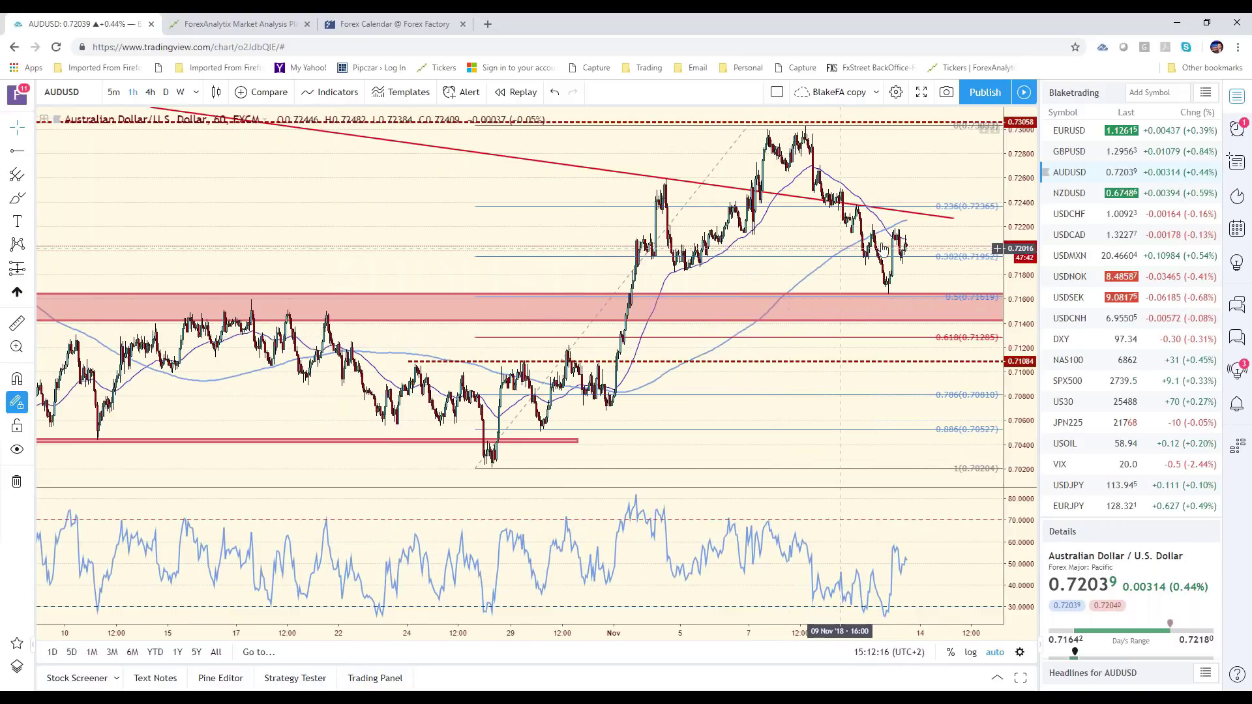
{"action": "left_click", "coordinate": [151, 93]}
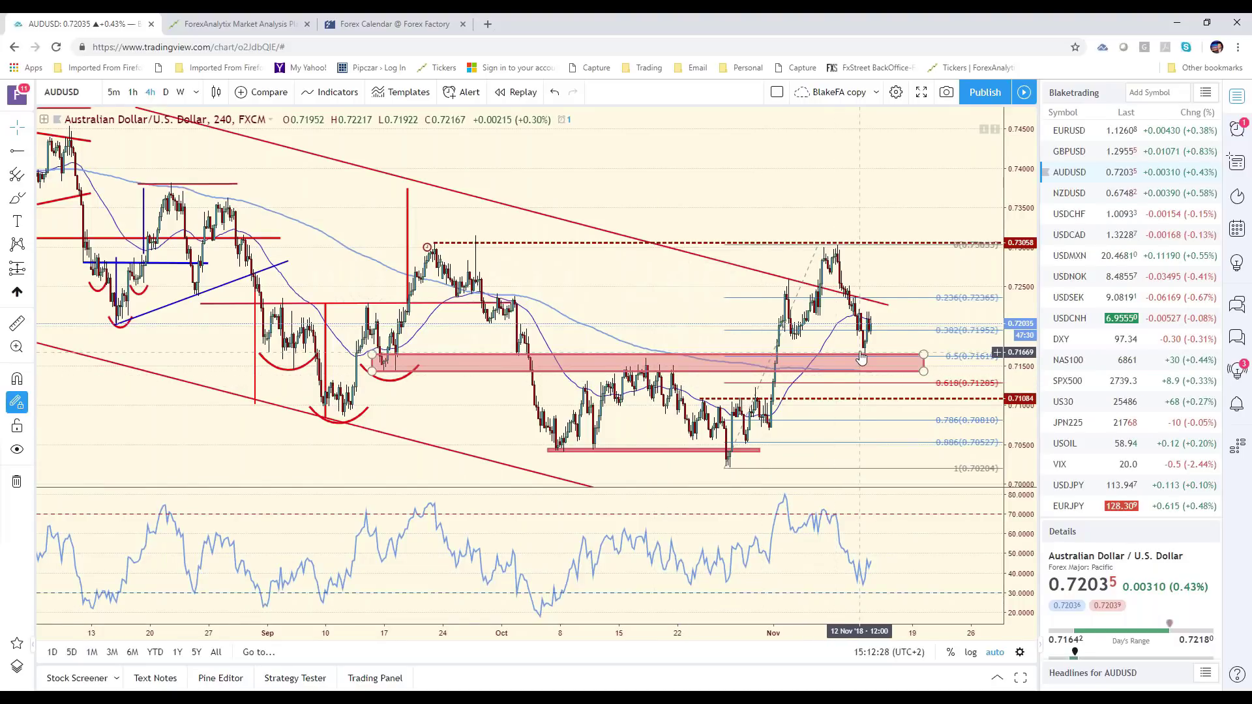
{"action": "left_click", "coordinate": [1078, 196]}
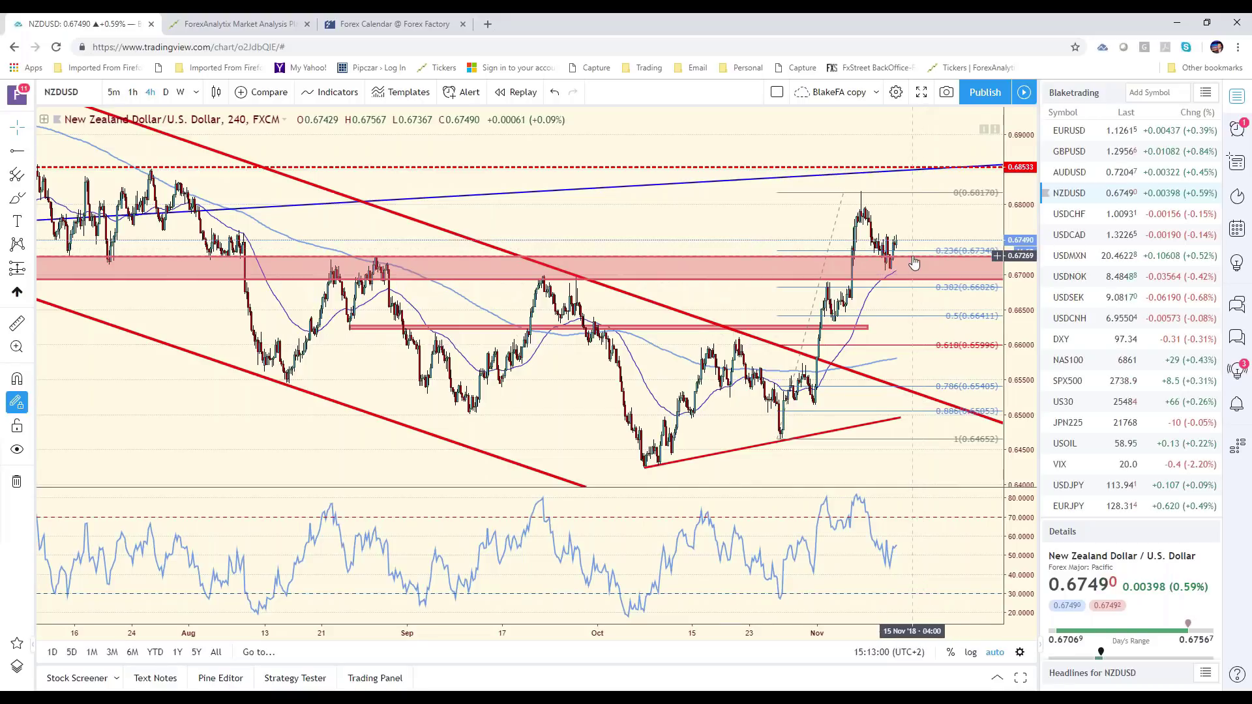
Load USDCHF 4-hour and compress its price scale to show levels around 1.00944.
{"action": "left_click", "coordinate": [1070, 215]}
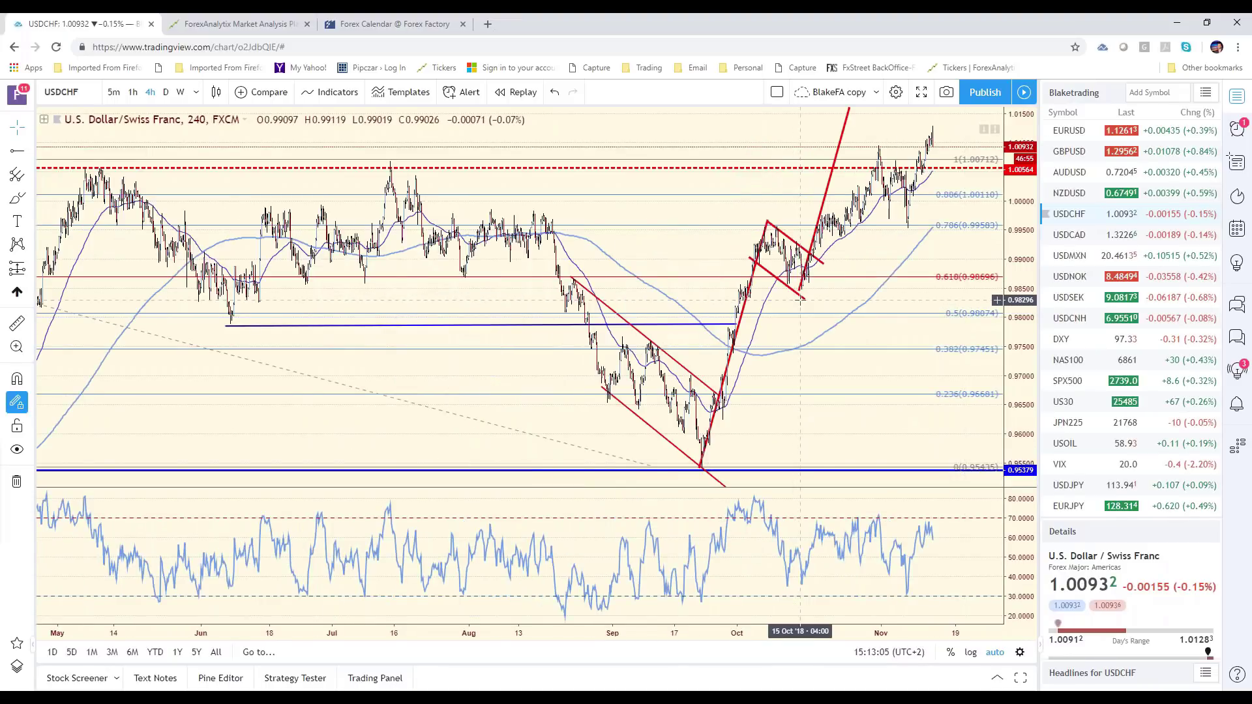
{"action": "scroll", "coordinate": [801, 300], "scroll_direction": "up", "scroll_amount": 2}
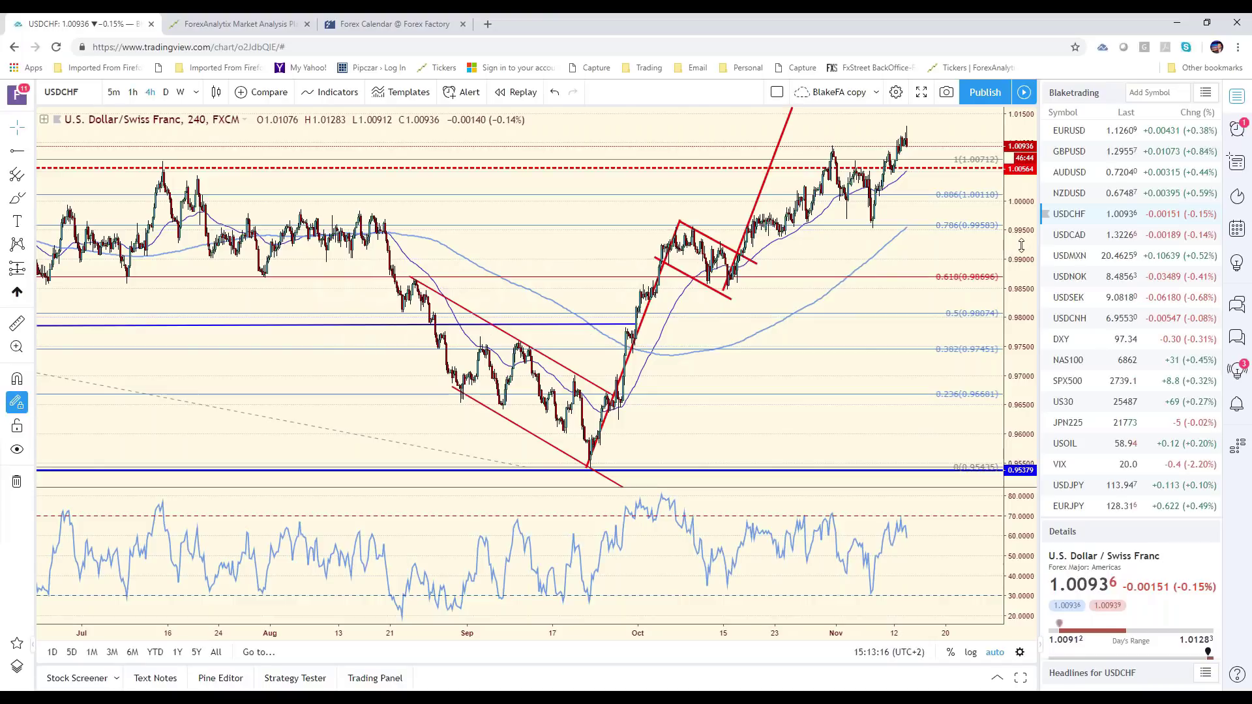
{"action": "left_click_drag", "start_coordinate": [1022, 245], "coordinate": [1002, 363]}
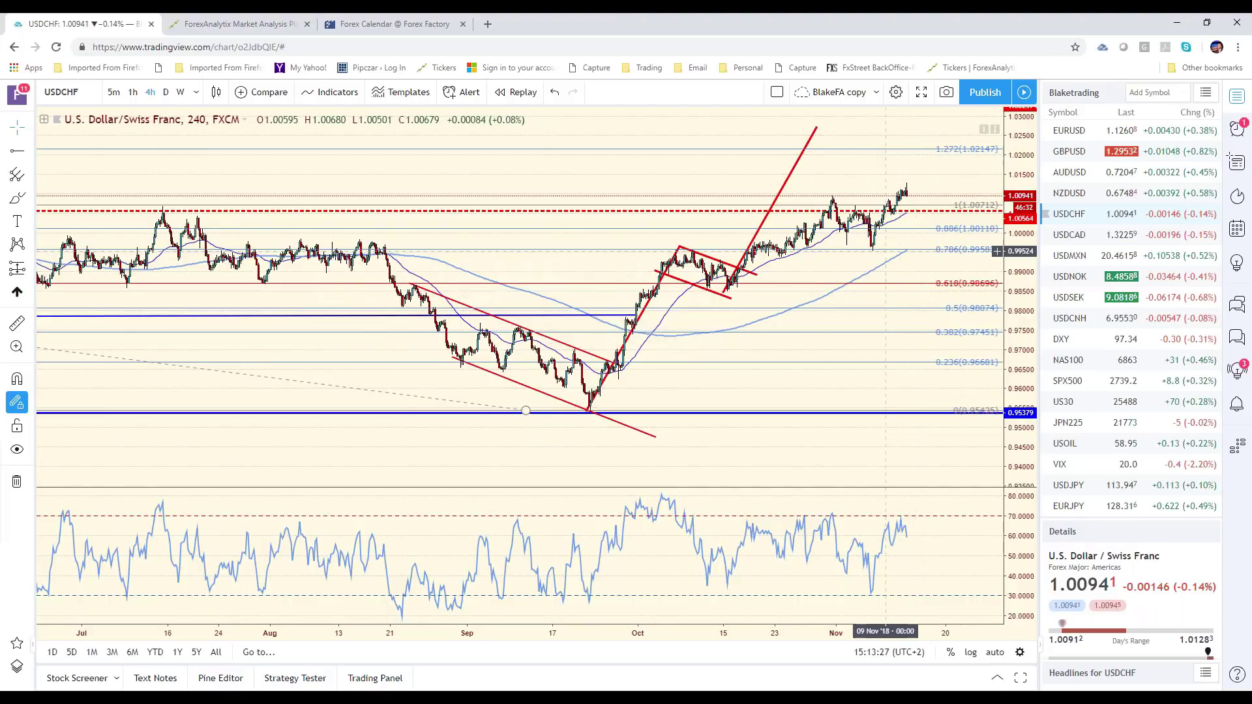
{"action": "scroll", "coordinate": [886, 251], "scroll_direction": "down", "scroll_amount": 1}
{"action": "scroll", "coordinate": [866, 280], "scroll_direction": "up", "scroll_amount": 1}
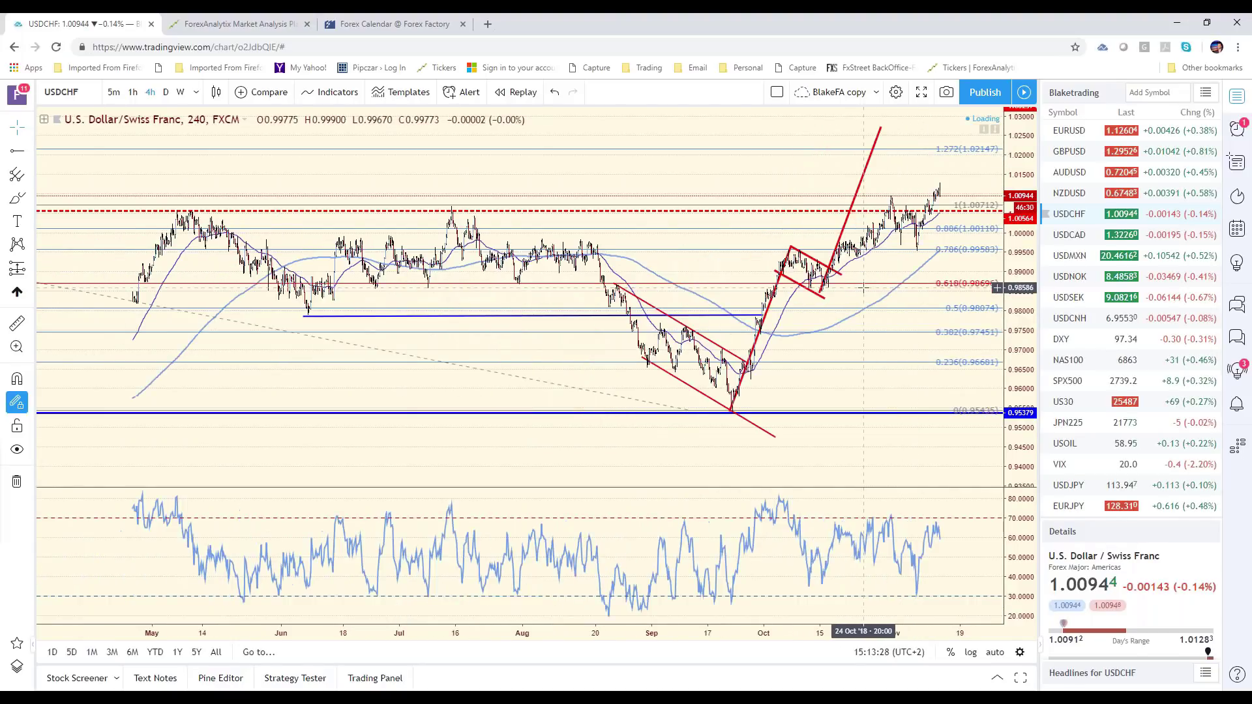
{"action": "scroll", "coordinate": [863, 280], "scroll_direction": "down", "scroll_amount": 2}
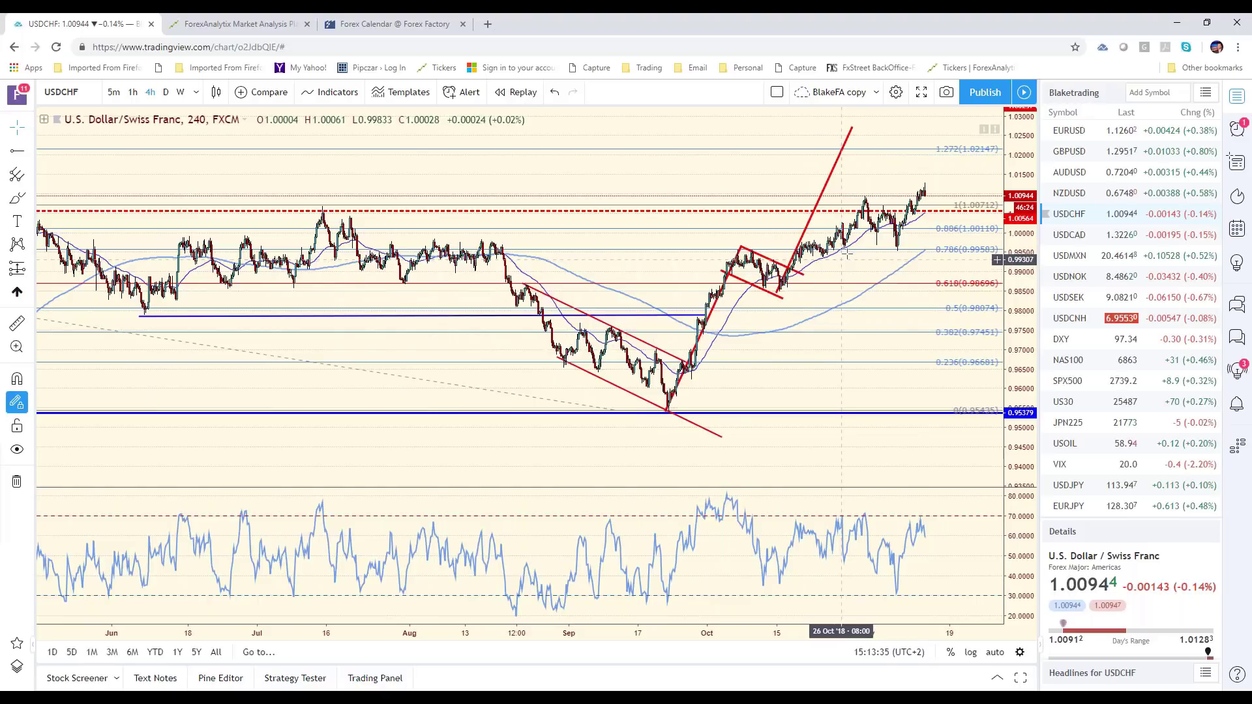
Load USDCAD and set it to the 60-minute timeframe.
{"action": "left_click", "coordinate": [1086, 237]}
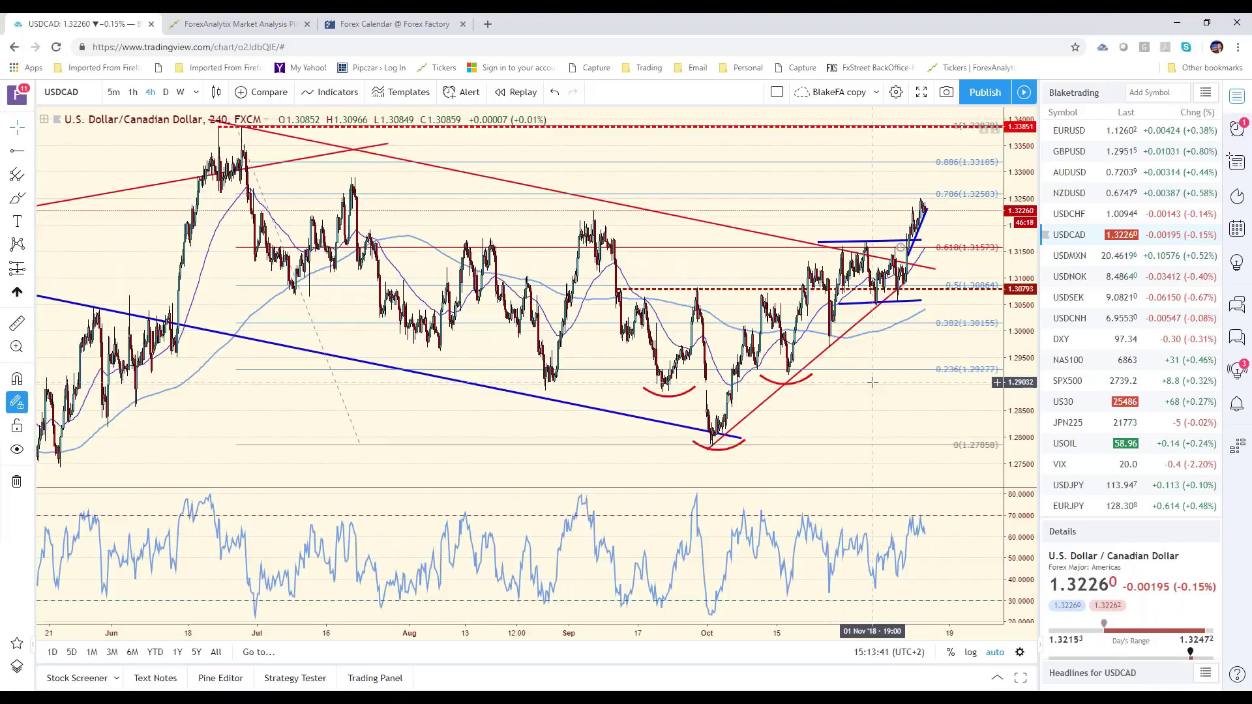
{"action": "scroll", "coordinate": [873, 383], "scroll_direction": "up", "scroll_amount": 3}
{"action": "scroll", "coordinate": [858, 381], "scroll_direction": "up", "scroll_amount": 2}
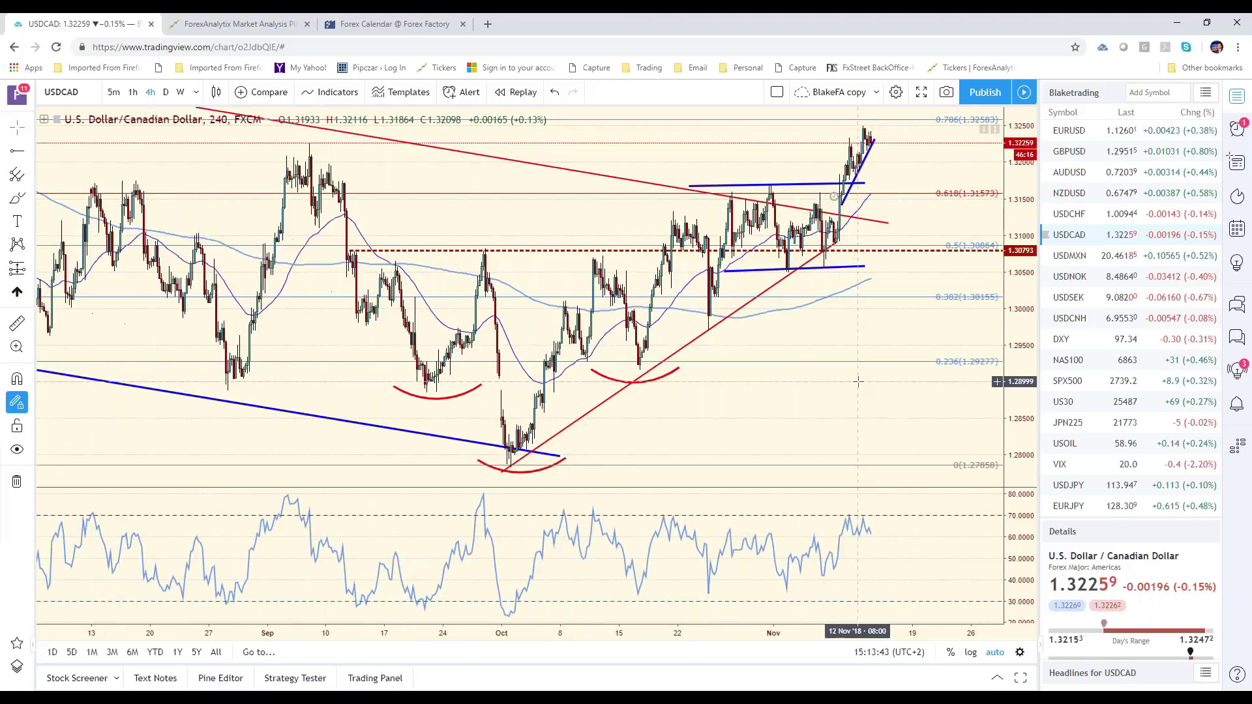
{"action": "scroll", "coordinate": [854, 377], "scroll_direction": "down", "scroll_amount": 1}
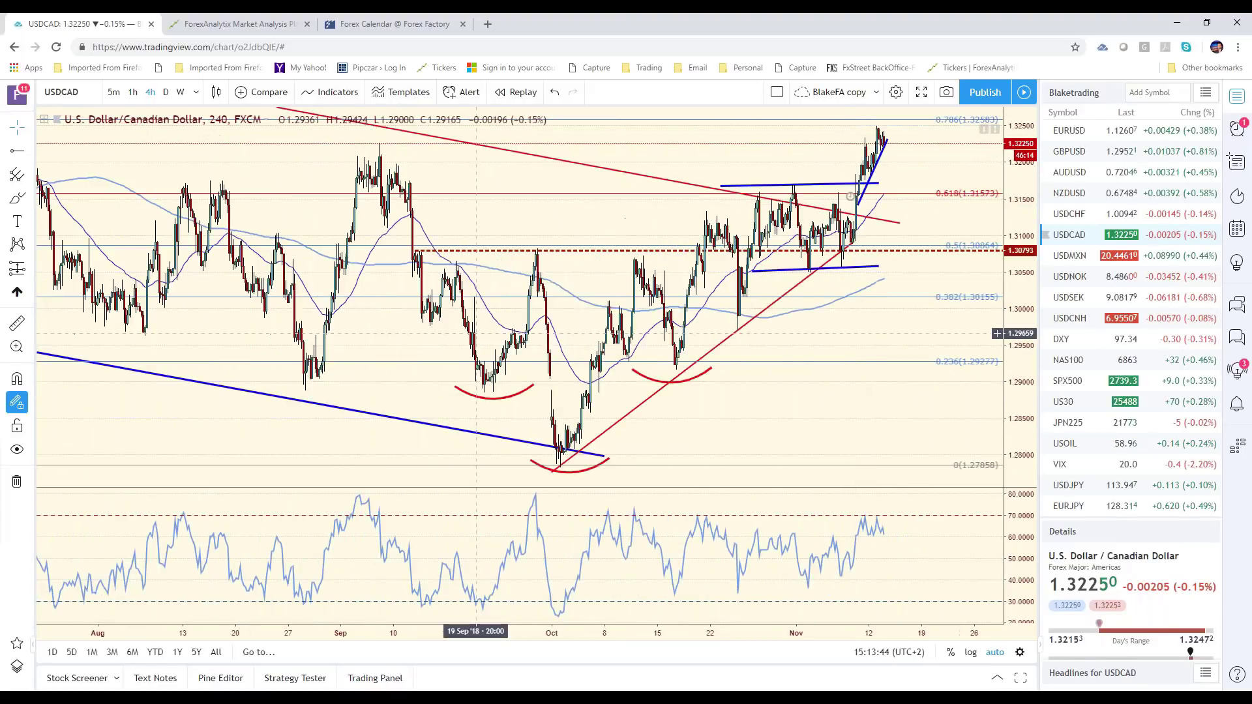
{"action": "left_click", "coordinate": [133, 93]}
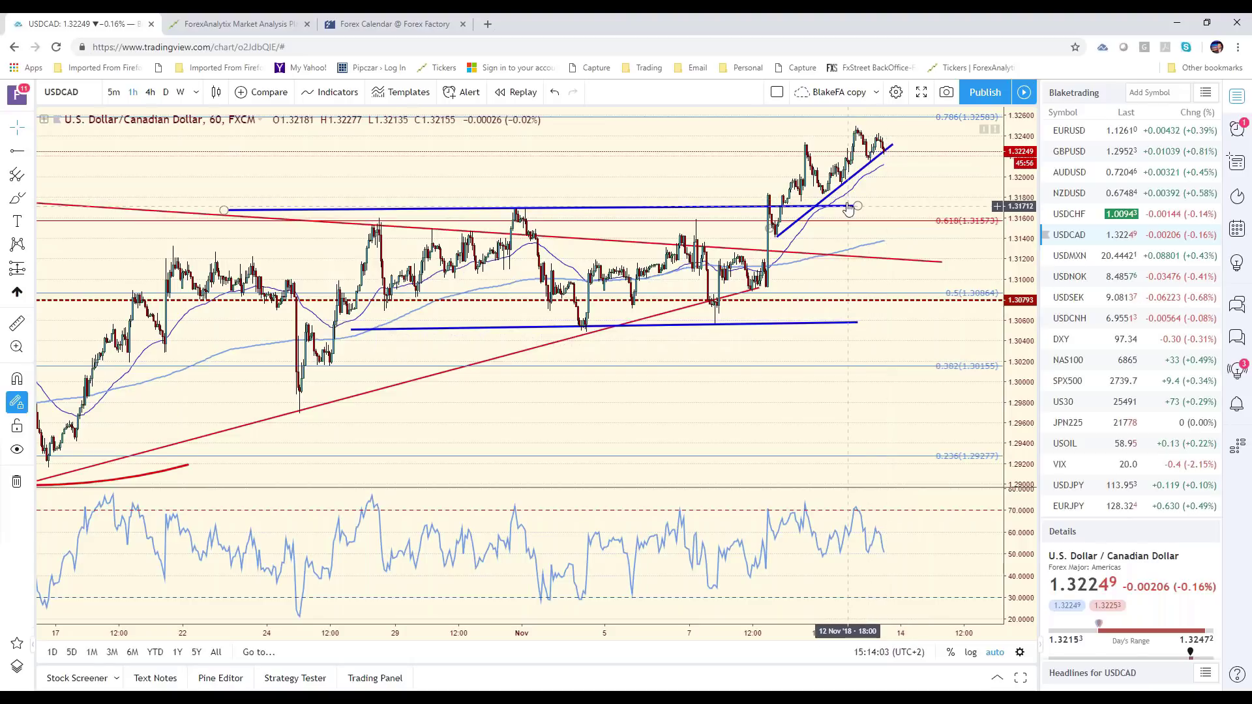
Nudge USDCAD's upper blue horizontal level, then switch back to 4-hour candles.
{"action": "left_click_drag", "start_coordinate": [713, 209], "coordinate": [836, 212]}
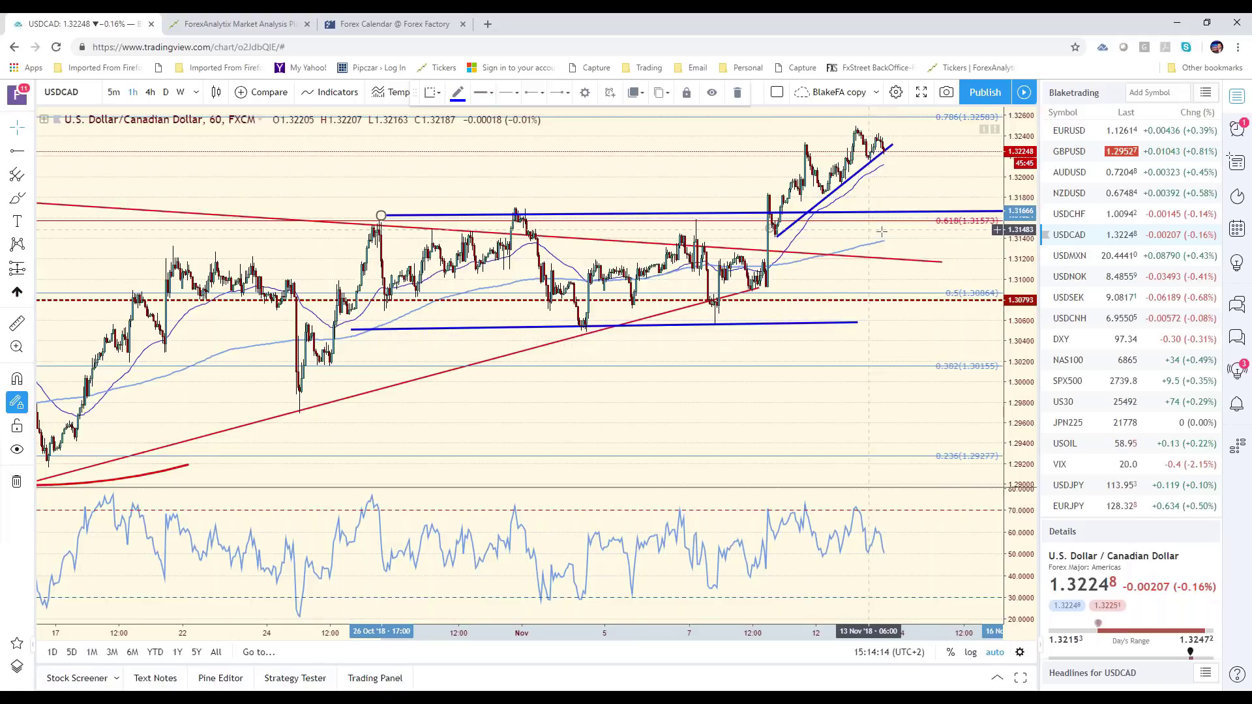
{"action": "scroll", "coordinate": [825, 243], "scroll_direction": "up", "scroll_amount": 3}
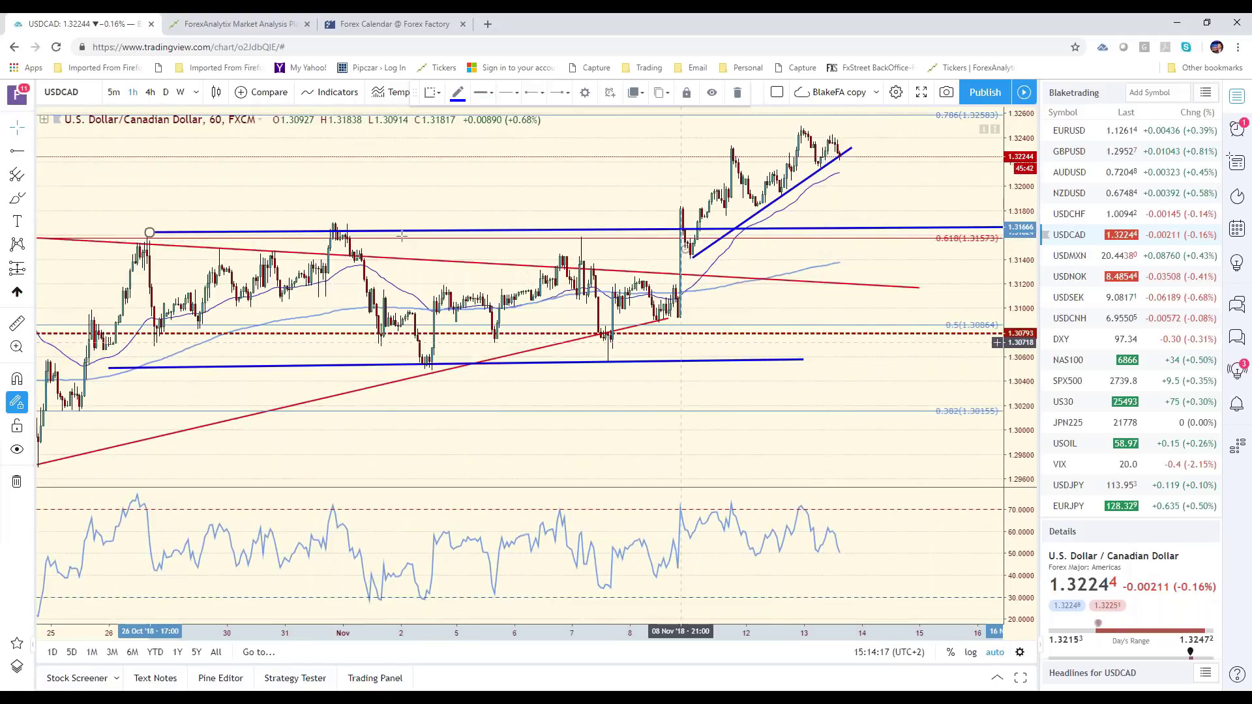
{"action": "left_click", "coordinate": [150, 92]}
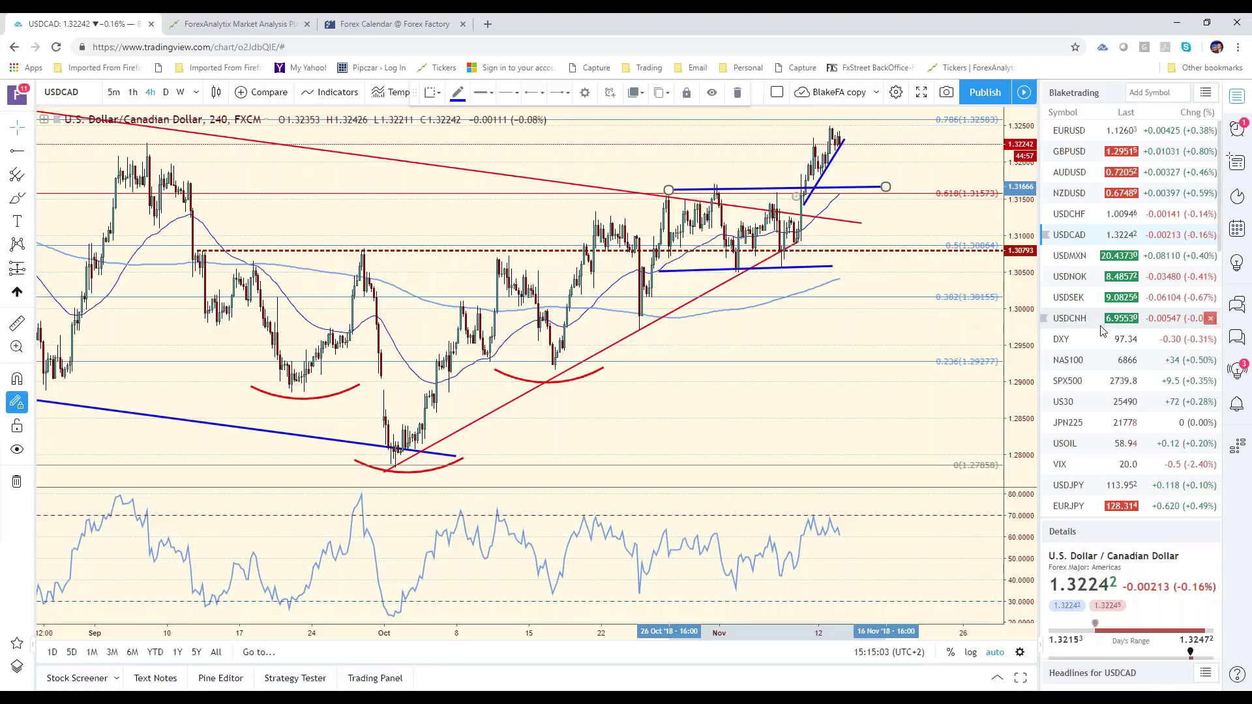
Load USDMXN 4-hour, zoomed to show its ABCD pattern and Fibonacci levels.
{"action": "left_click", "coordinate": [1080, 261]}
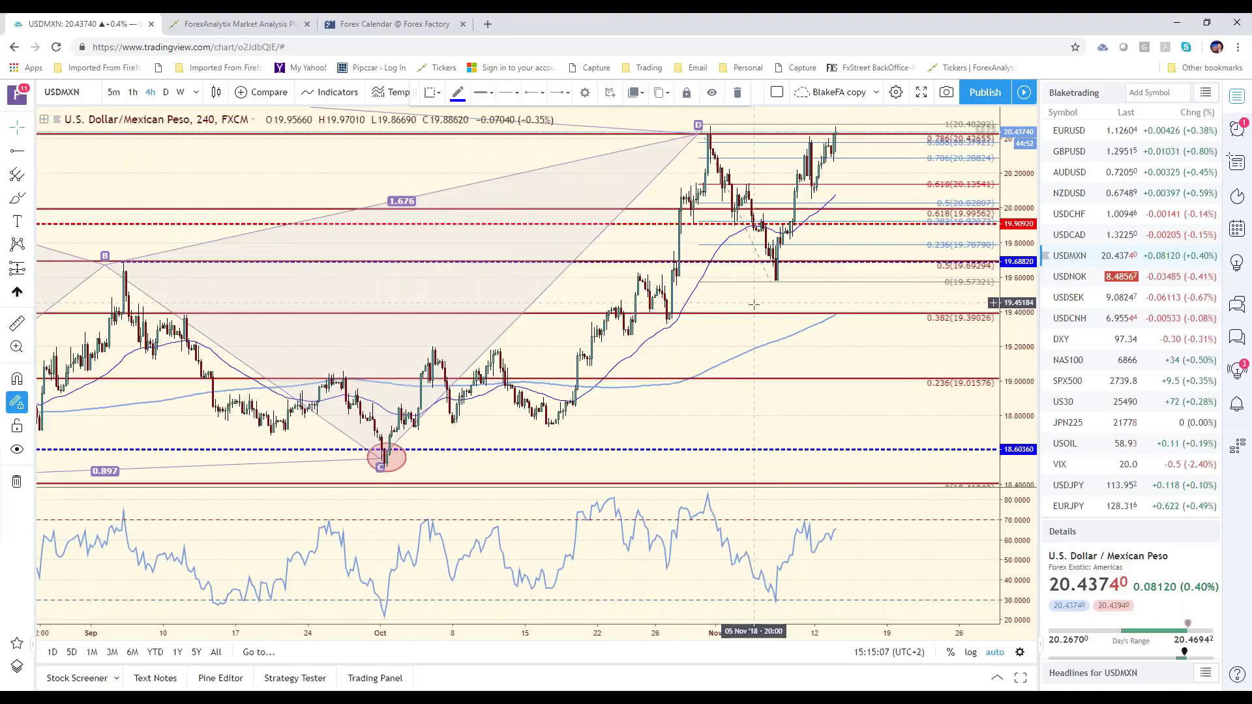
{"action": "scroll", "coordinate": [761, 322], "scroll_direction": "down", "scroll_amount": 2}
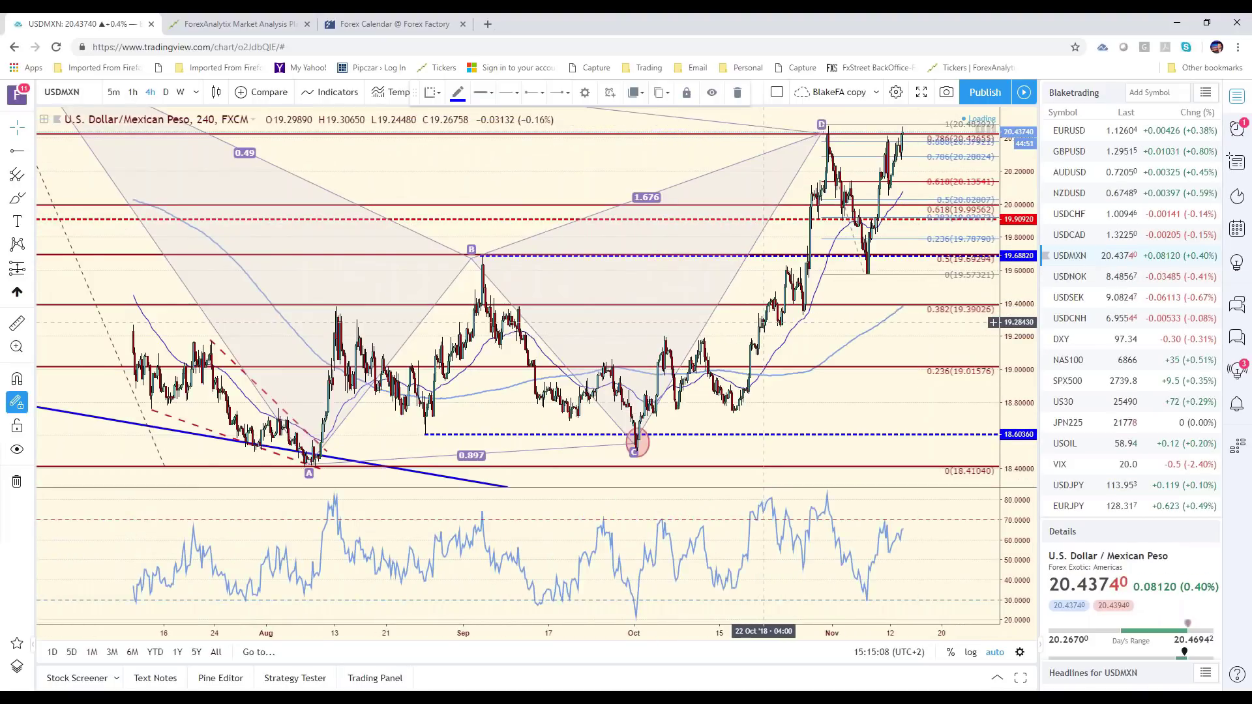
{"action": "scroll", "coordinate": [893, 213], "scroll_direction": "down", "scroll_amount": 2}
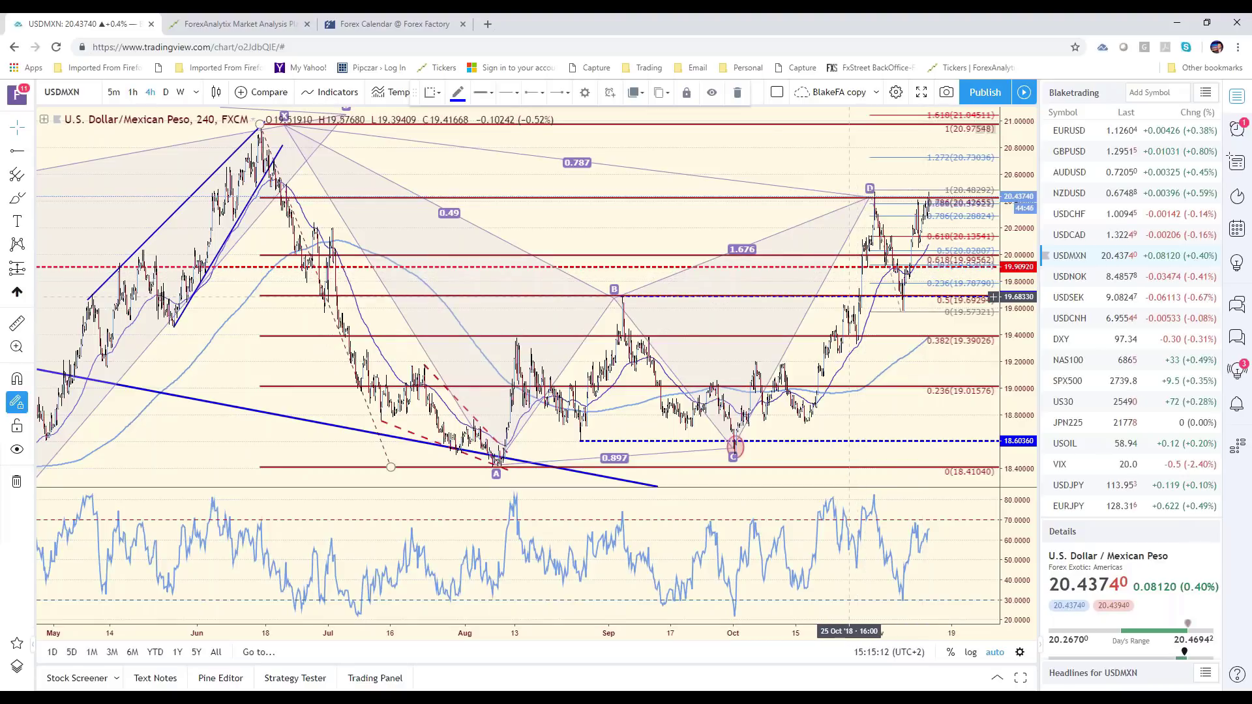
{"action": "scroll", "coordinate": [849, 297], "scroll_direction": "up", "scroll_amount": 3}
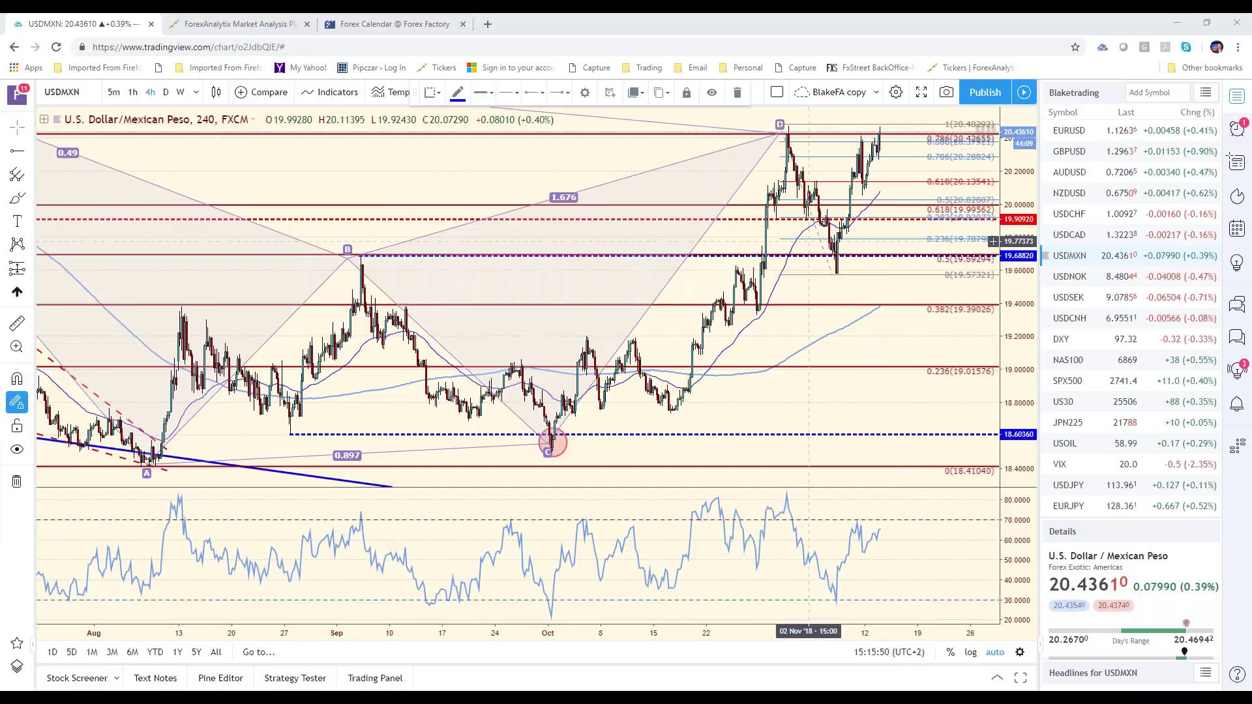
Open USDNOK and re-anchor its Fibonacci from the August high to the late-September low.
{"action": "left_click", "coordinate": [1117, 280]}
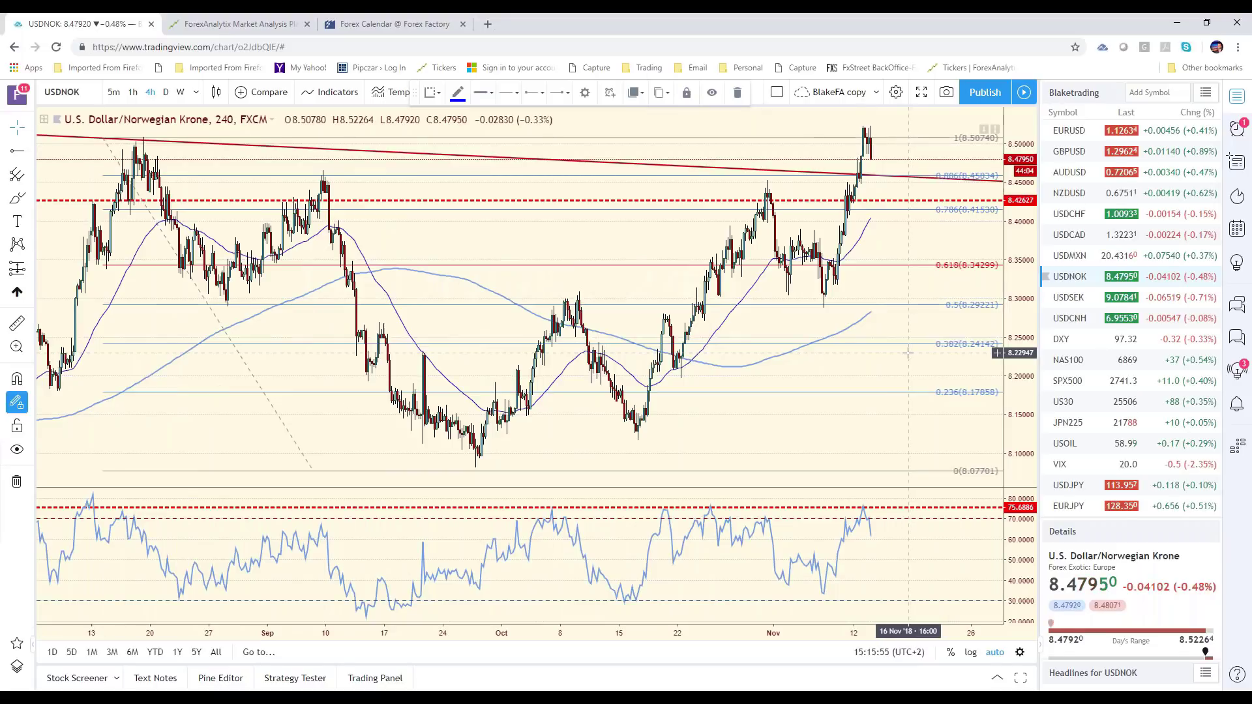
{"action": "scroll", "coordinate": [904, 358], "scroll_direction": "down", "scroll_amount": 3}
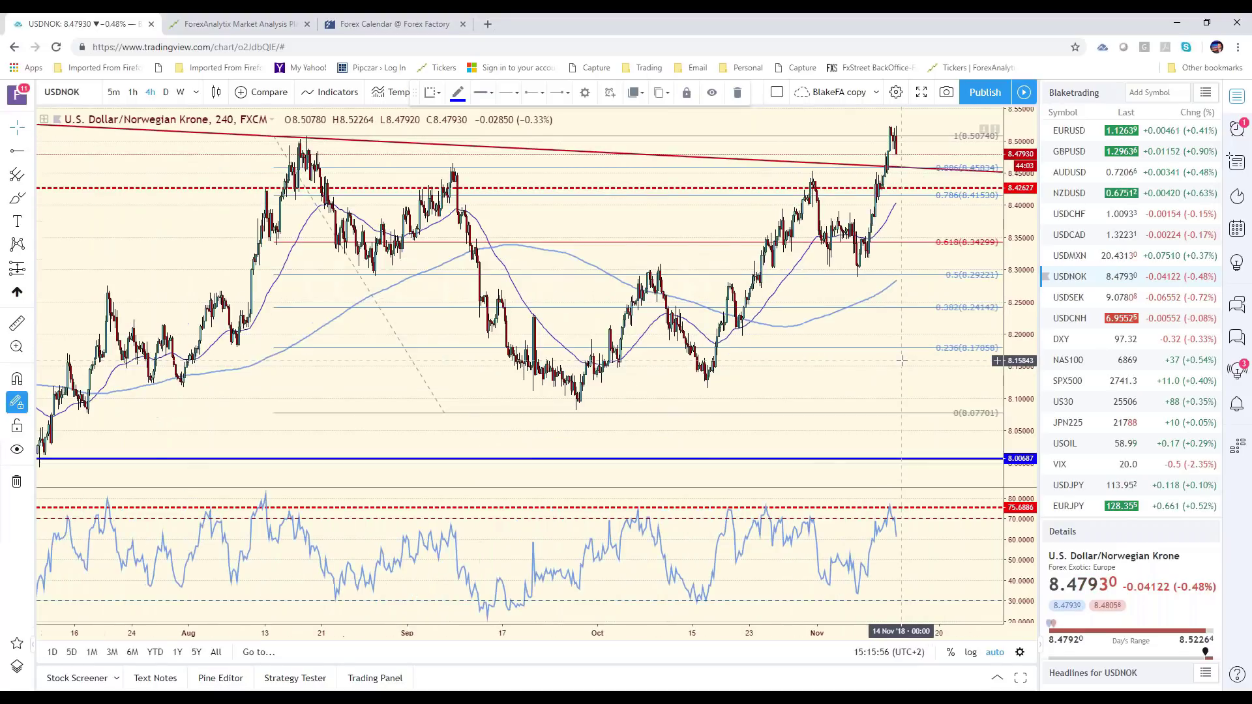
{"action": "scroll", "coordinate": [684, 323], "scroll_direction": "up", "scroll_amount": 1}
{"action": "left_click_drag", "start_coordinate": [194, 138], "coordinate": [210, 141]}
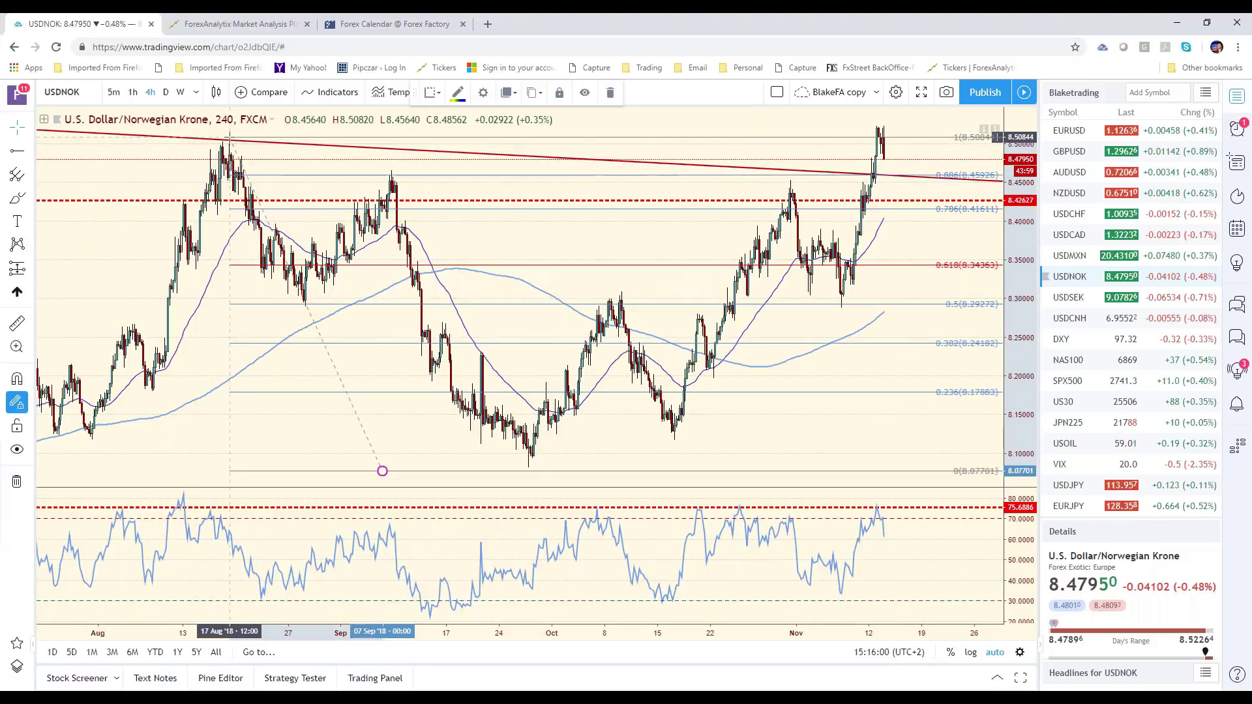
{"action": "left_click_drag", "start_coordinate": [382, 471], "coordinate": [529, 469]}
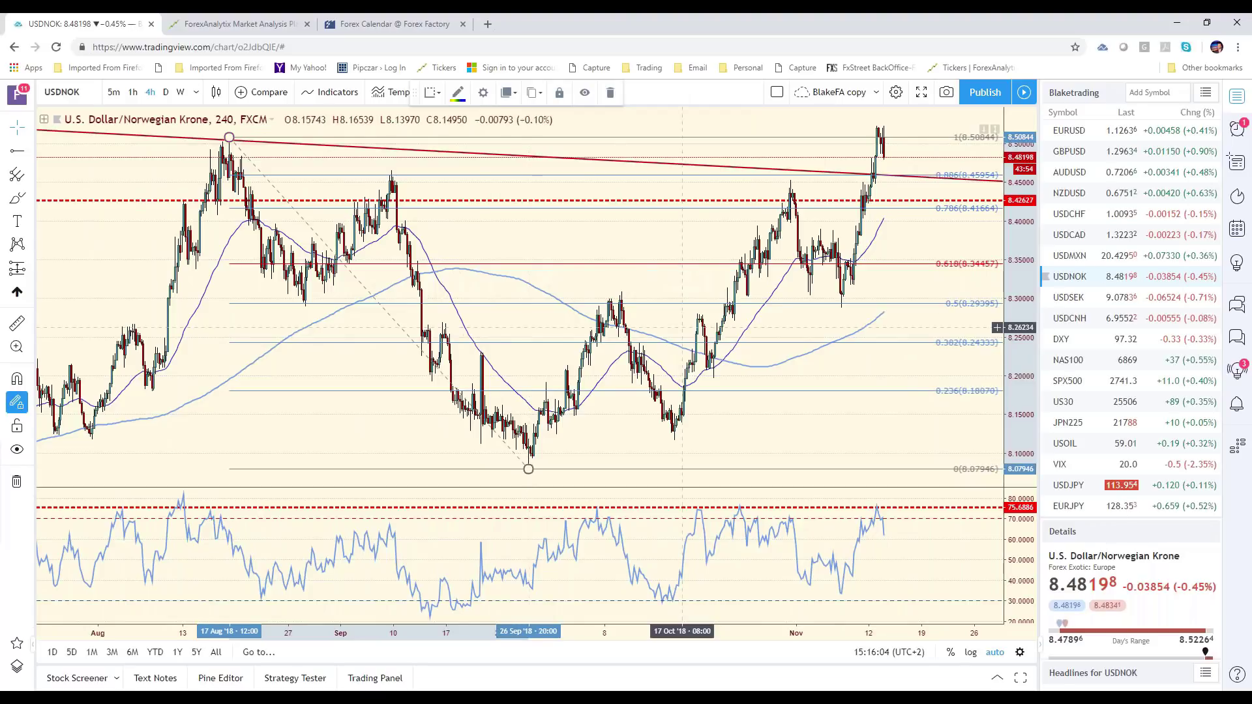
{"action": "scroll", "coordinate": [296, 253], "scroll_direction": "down", "scroll_amount": 3}
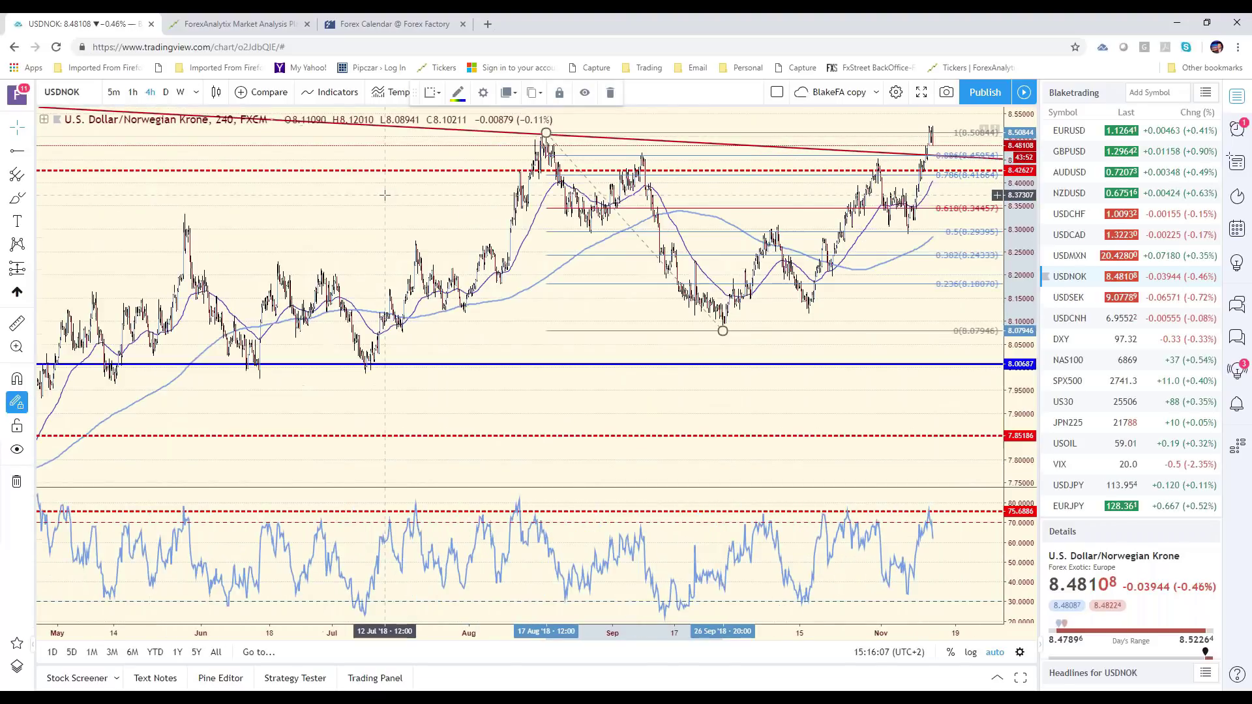
{"action": "scroll", "coordinate": [296, 195], "scroll_direction": "up", "scroll_amount": 2}
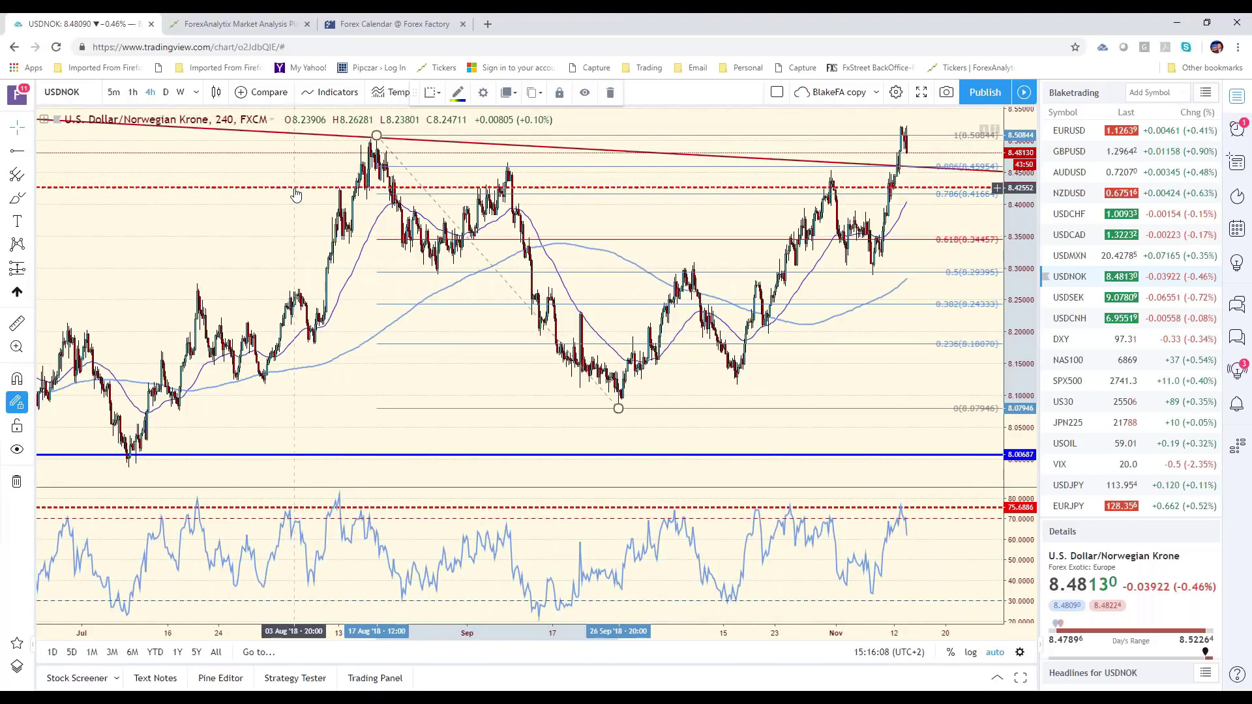
Raise the dashed red level to about 8.507, then load GBPUSD.
{"action": "left_click", "coordinate": [324, 149]}
{"action": "left_click_drag", "start_coordinate": [324, 148], "coordinate": [324, 135]}
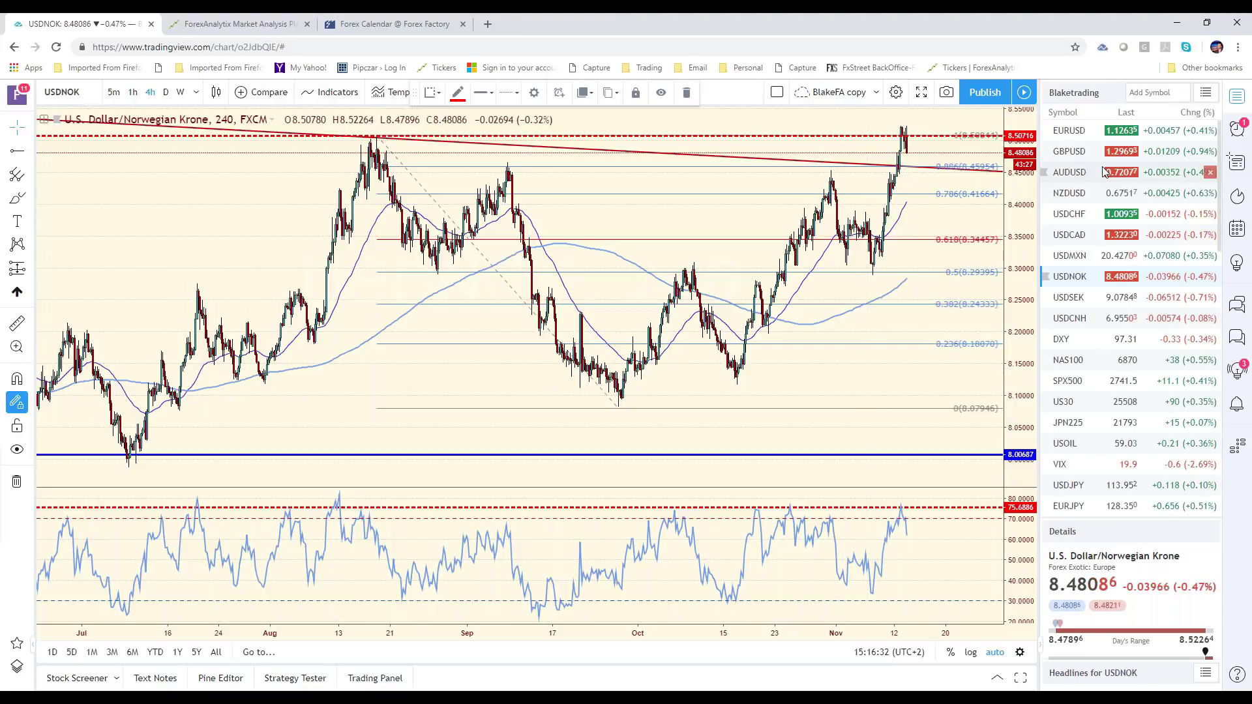
{"action": "left_click", "coordinate": [1070, 152]}
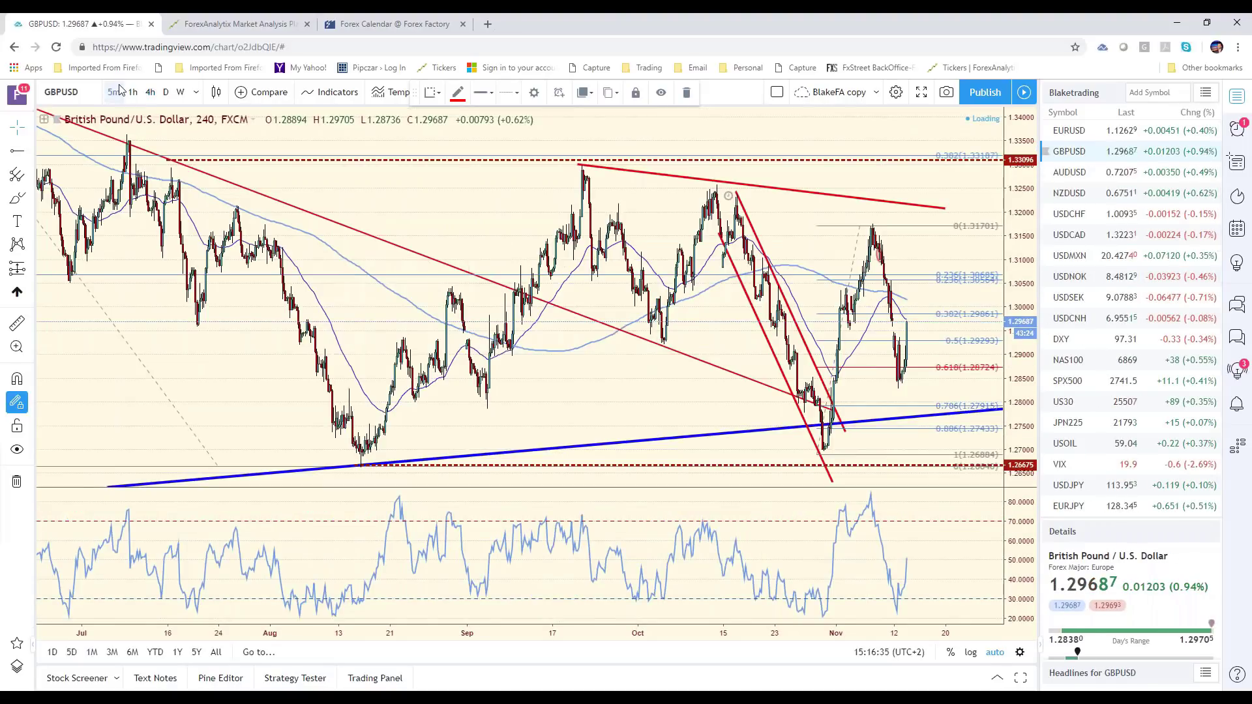
View GBPUSD on 5-minute candles, then switch the chart back to USDNOK.
{"action": "left_click", "coordinate": [116, 92]}
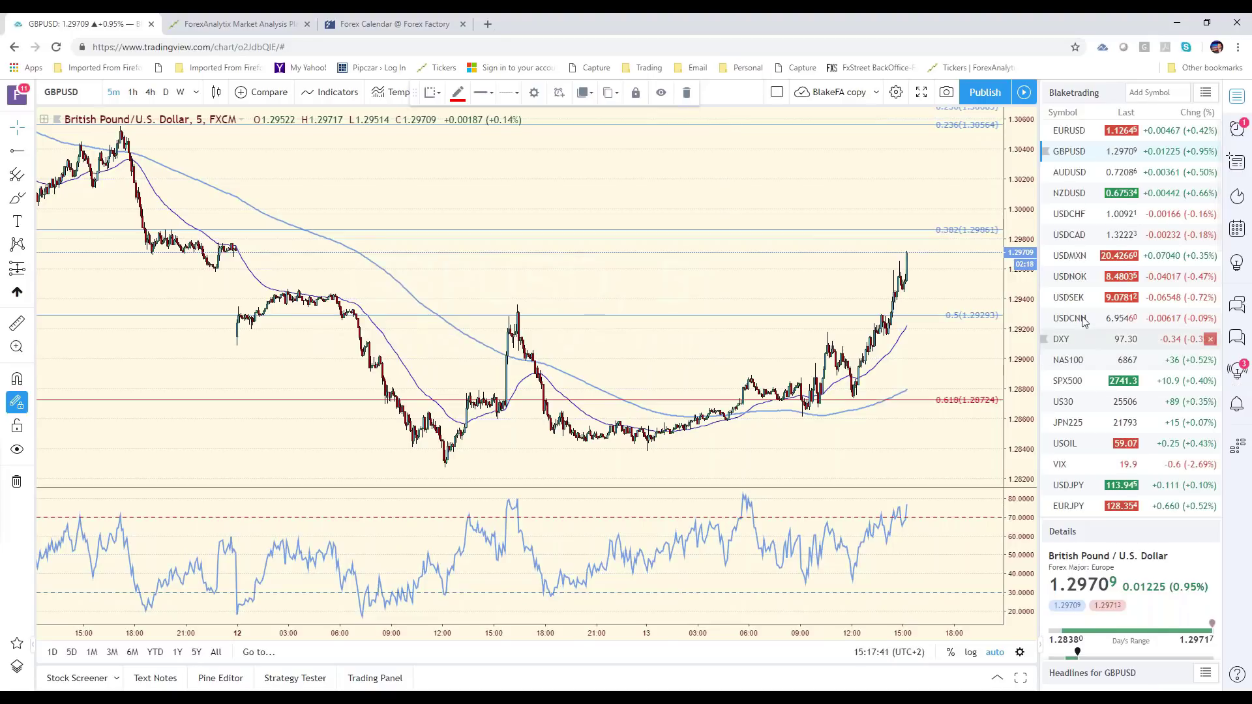
{"action": "left_click", "coordinate": [1106, 282]}
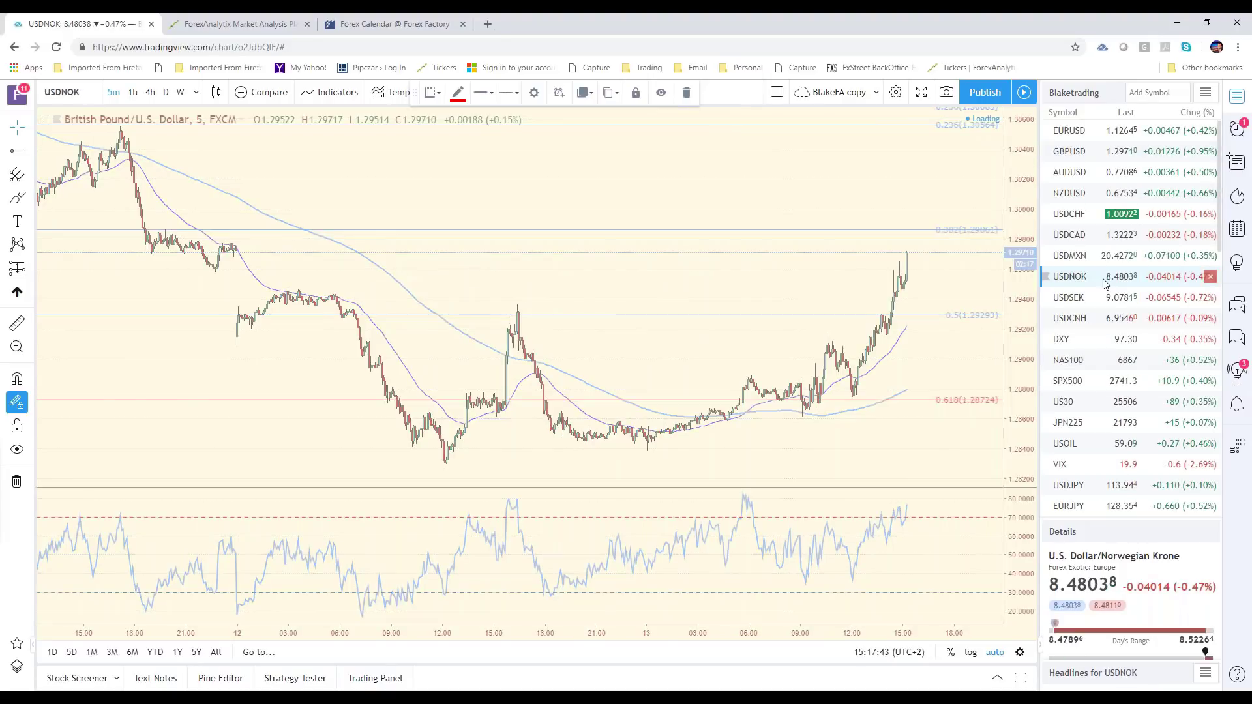
Set USDNOK to the 4-hour interval and load the DXY dollar index chart.
{"action": "left_click", "coordinate": [151, 93]}
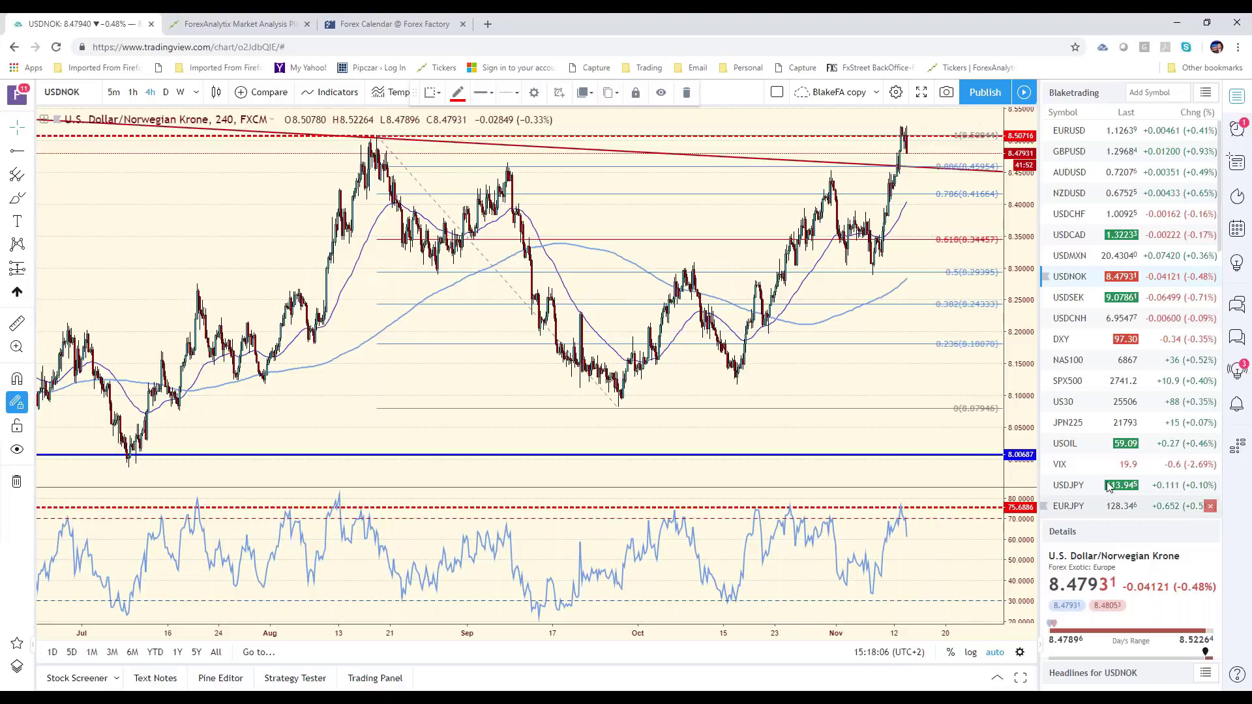
{"action": "left_click", "coordinate": [1113, 338]}
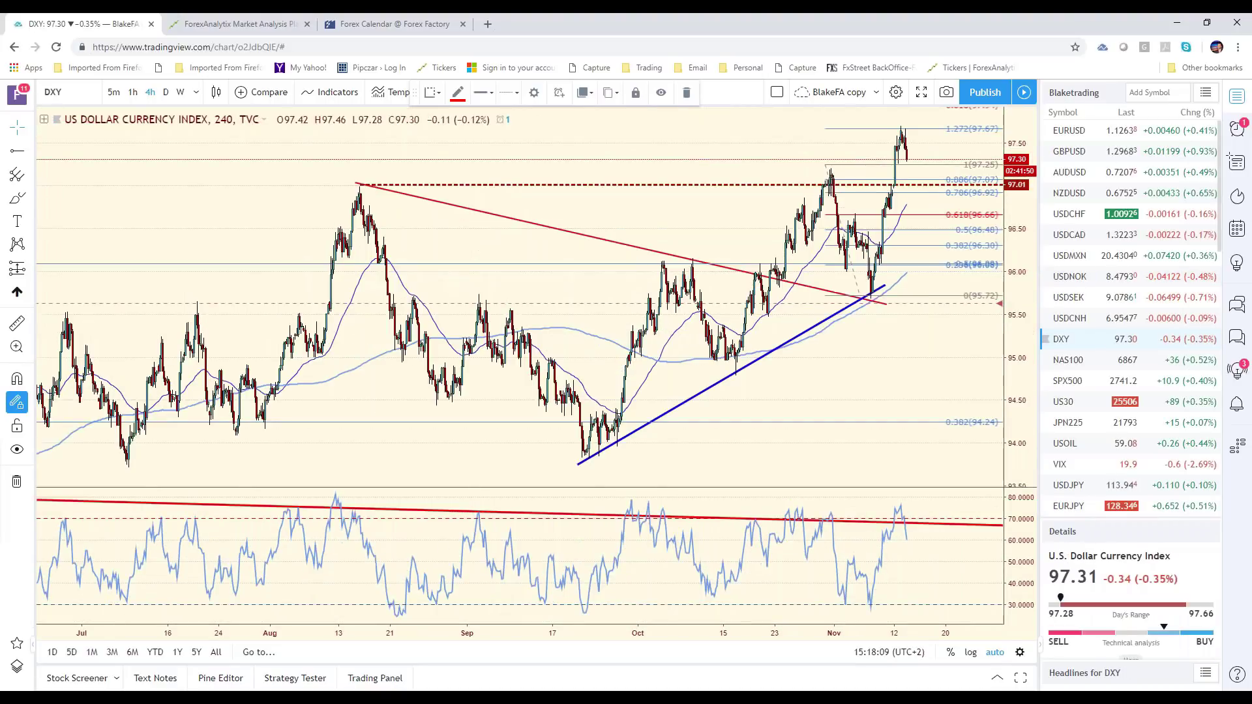
Show the DXY Fibonacci extension levels, then switch DXY to weekly candles.
{"action": "scroll", "coordinate": [862, 314], "scroll_direction": "up", "scroll_amount": 3}
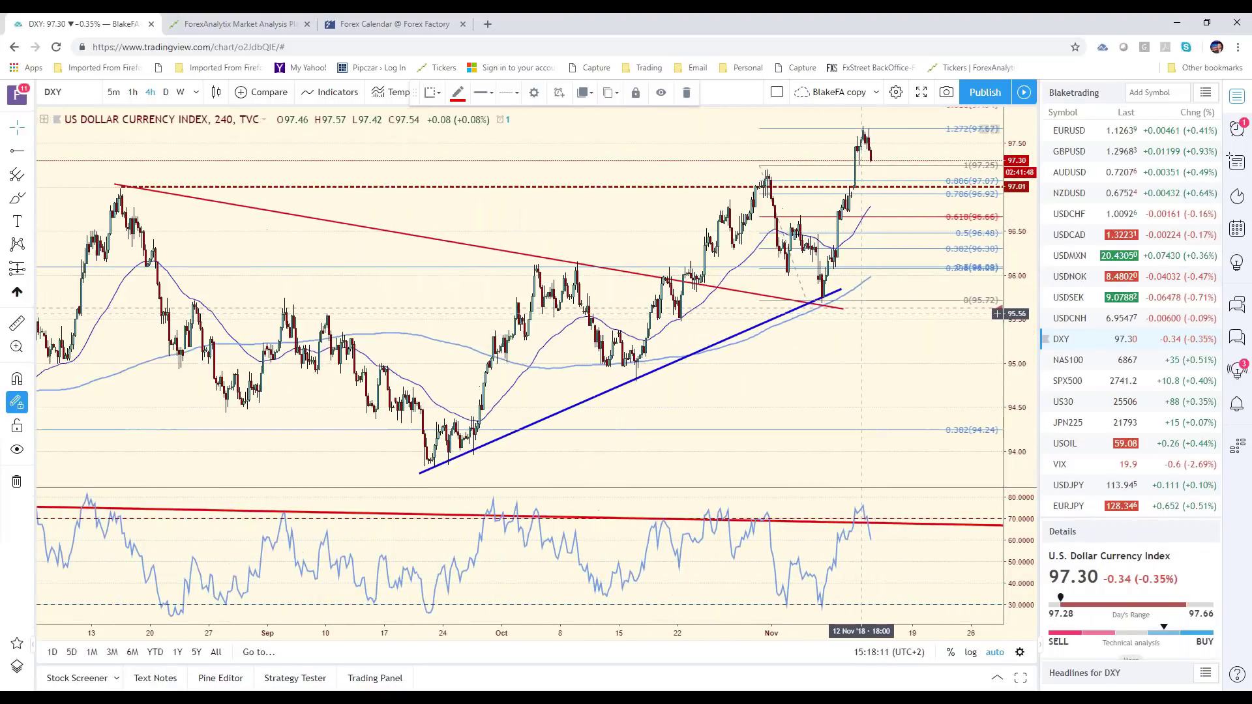
{"action": "scroll", "coordinate": [998, 172], "scroll_direction": "down", "scroll_amount": 3}
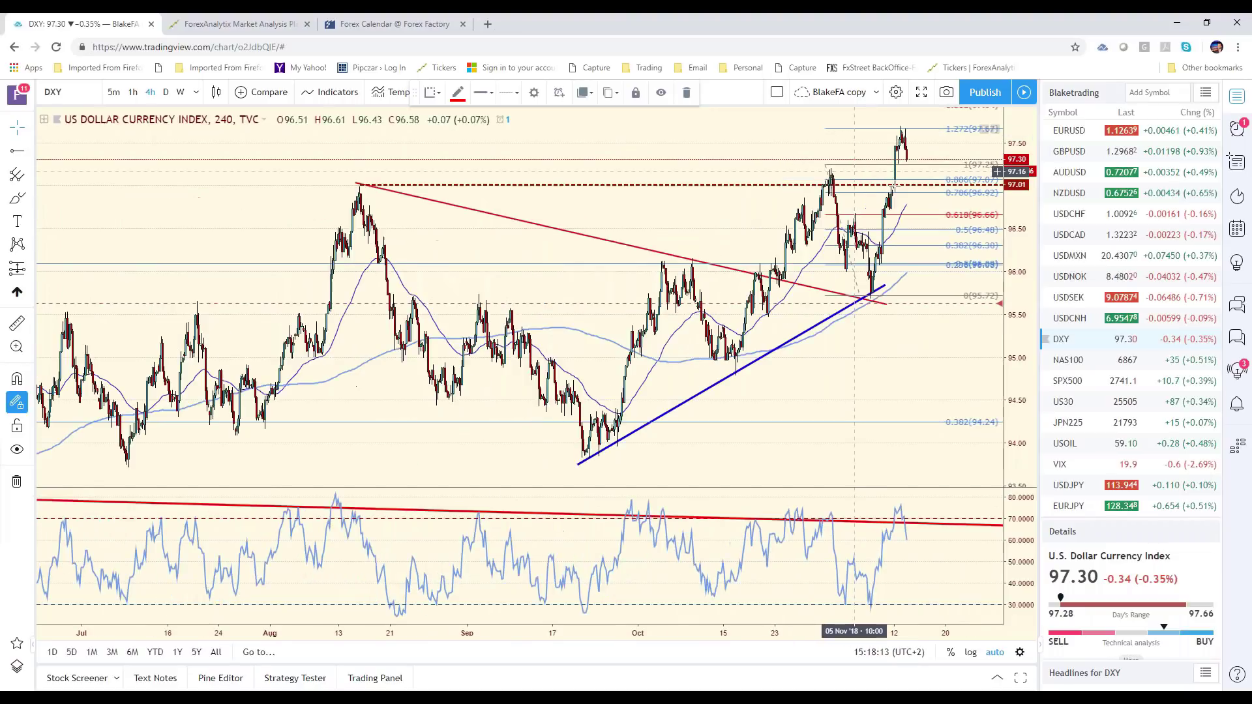
{"action": "left_click", "coordinate": [948, 209]}
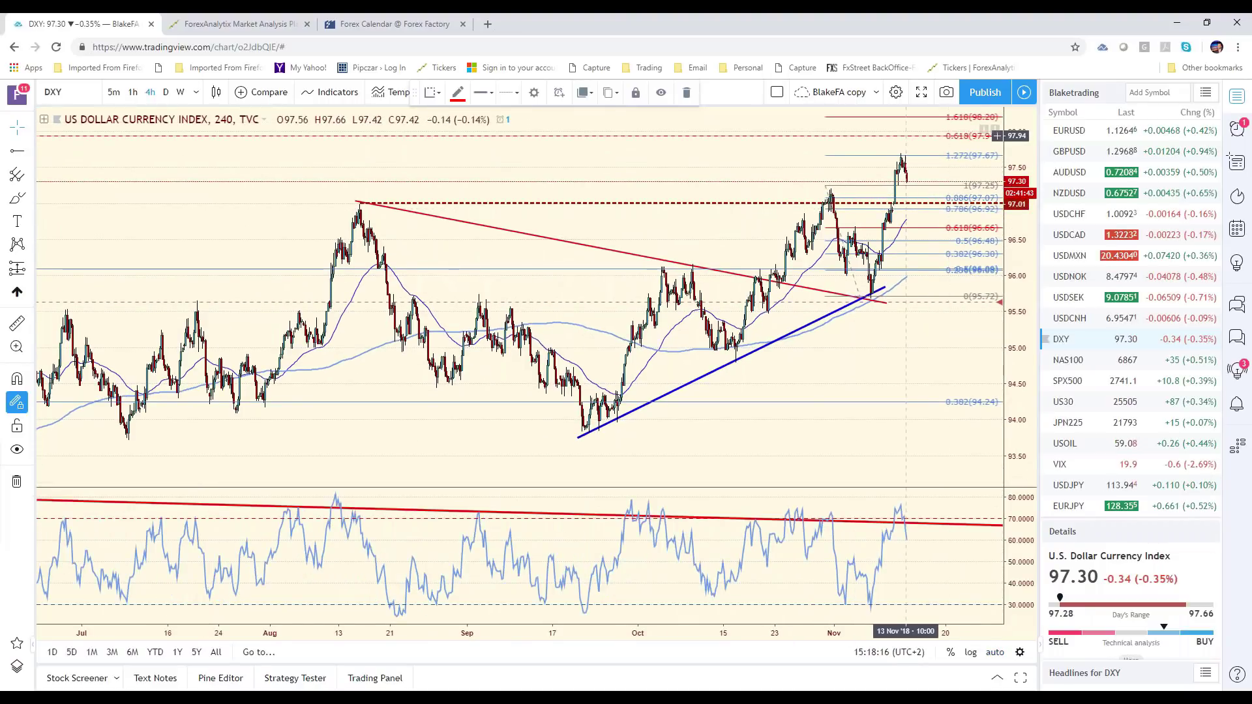
{"action": "left_click", "coordinate": [179, 92]}
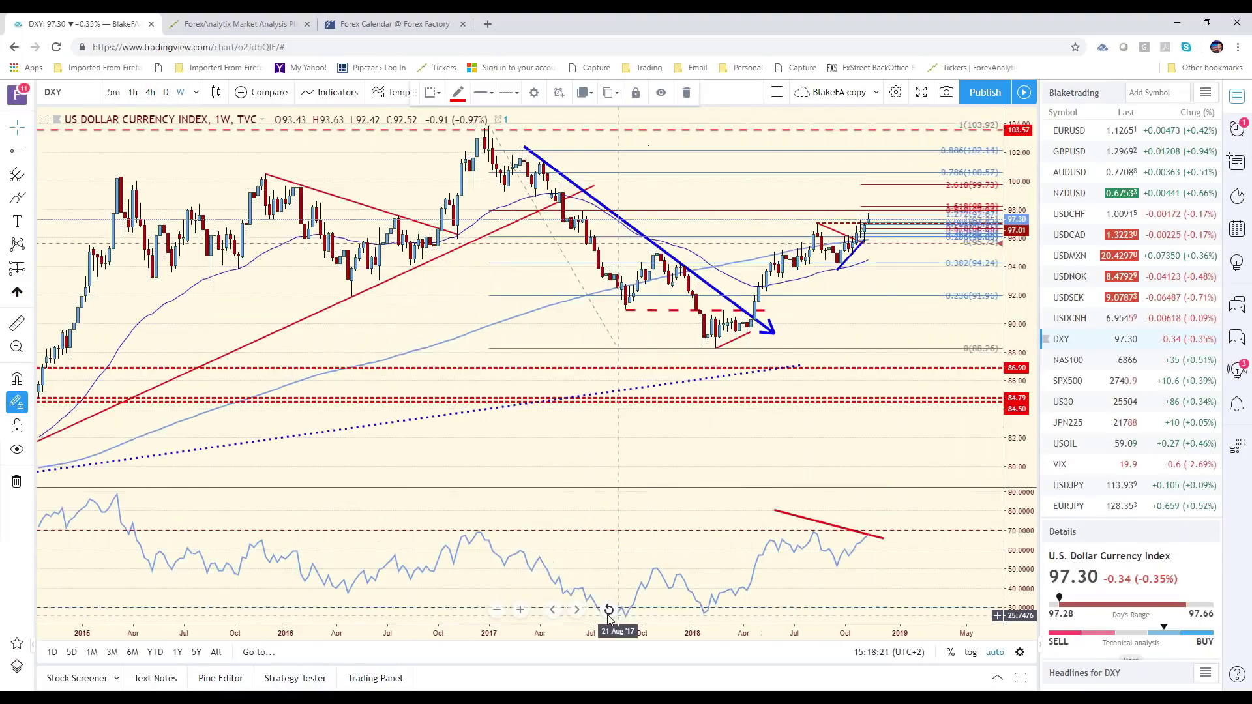
Review zoomed-out daily DXY candles with space on the right, then return to 4-hour.
{"action": "left_click", "coordinate": [166, 92]}
{"action": "scroll", "coordinate": [744, 391], "scroll_direction": "down", "scroll_amount": 3}
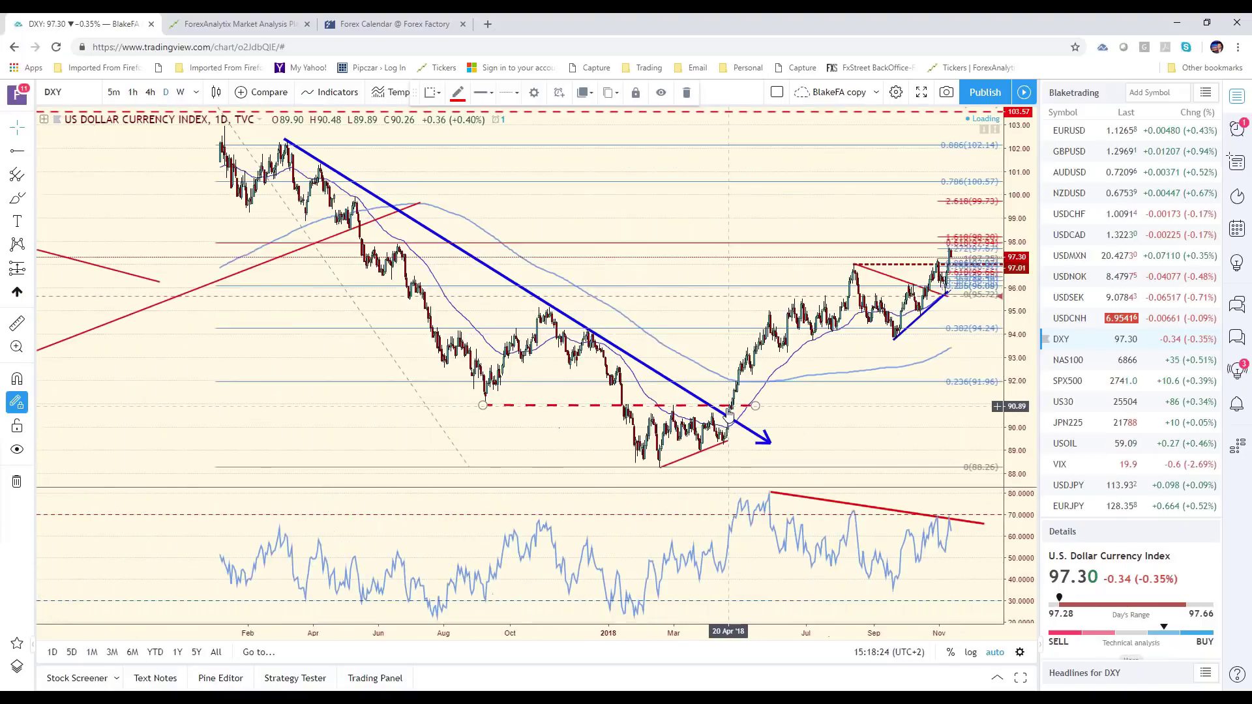
{"action": "scroll", "coordinate": [728, 412], "scroll_direction": "down", "scroll_amount": 2}
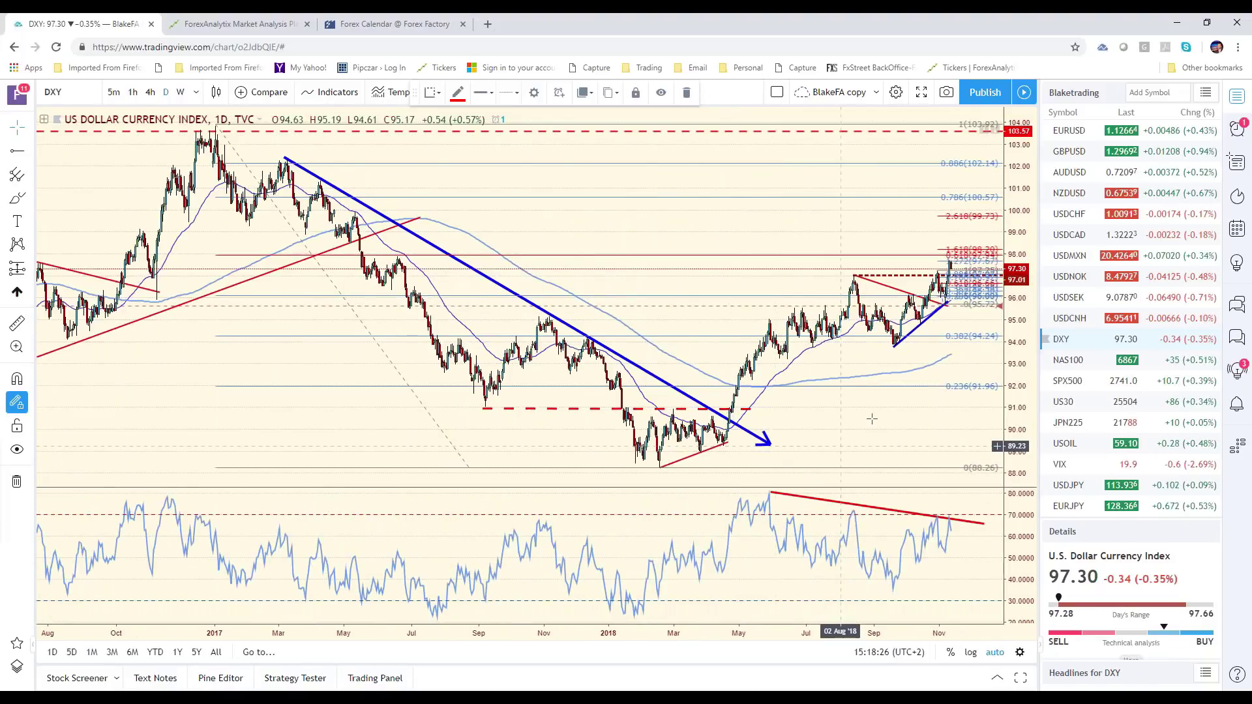
{"action": "left_click", "coordinate": [840, 431]}
{"action": "left_click_drag", "start_coordinate": [841, 431], "coordinate": [747, 441]}
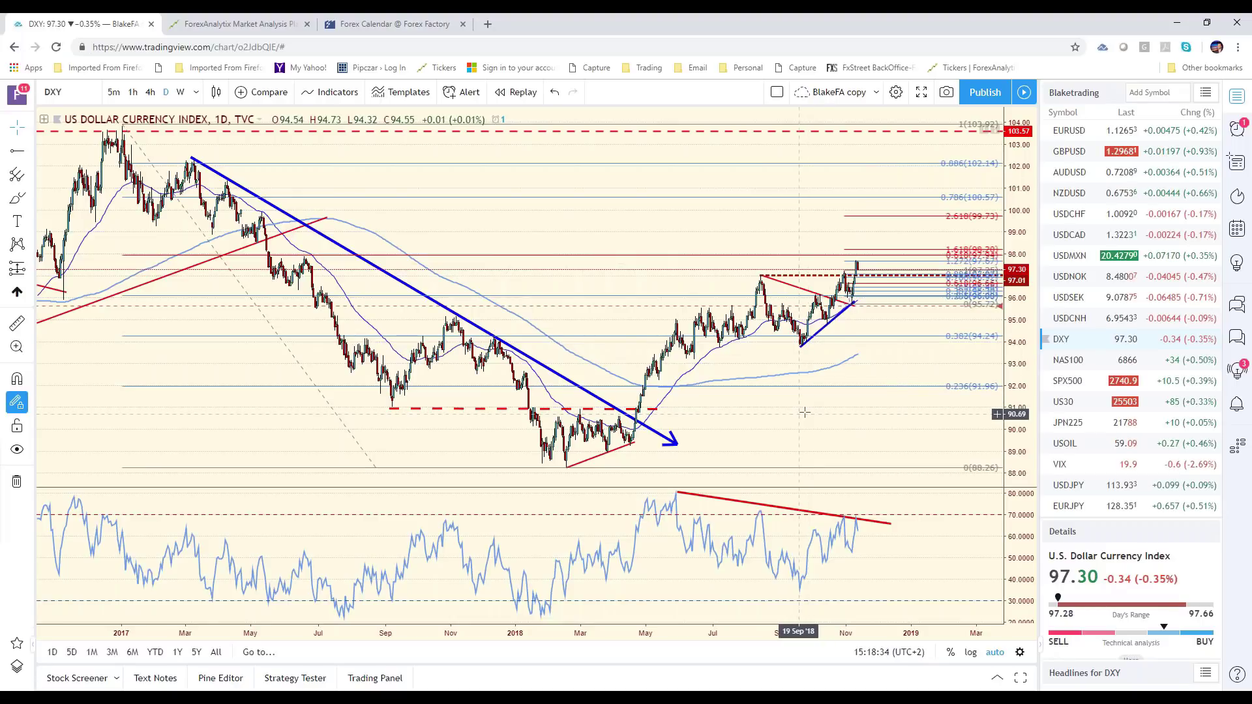
{"action": "left_click", "coordinate": [151, 92]}
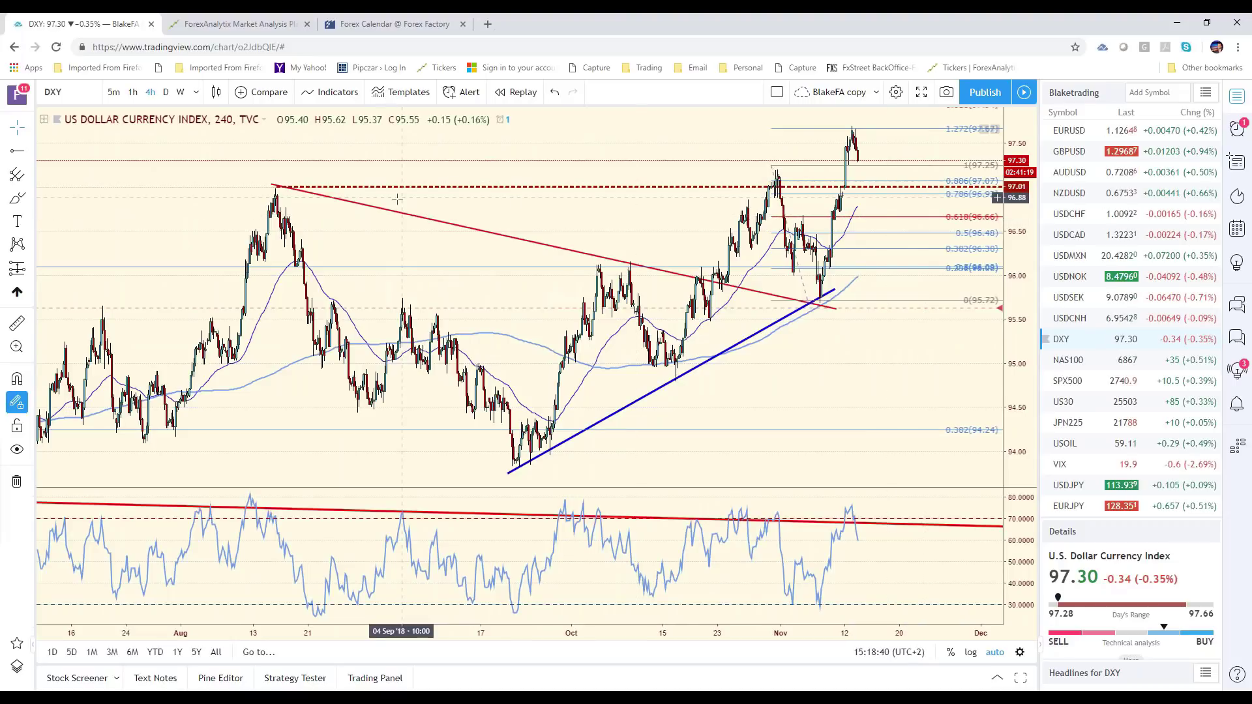
Nudge the dashed horizontal level near 97.01 slightly higher on the DXY chart.
{"action": "left_click_drag", "start_coordinate": [370, 193], "coordinate": [363, 186]}
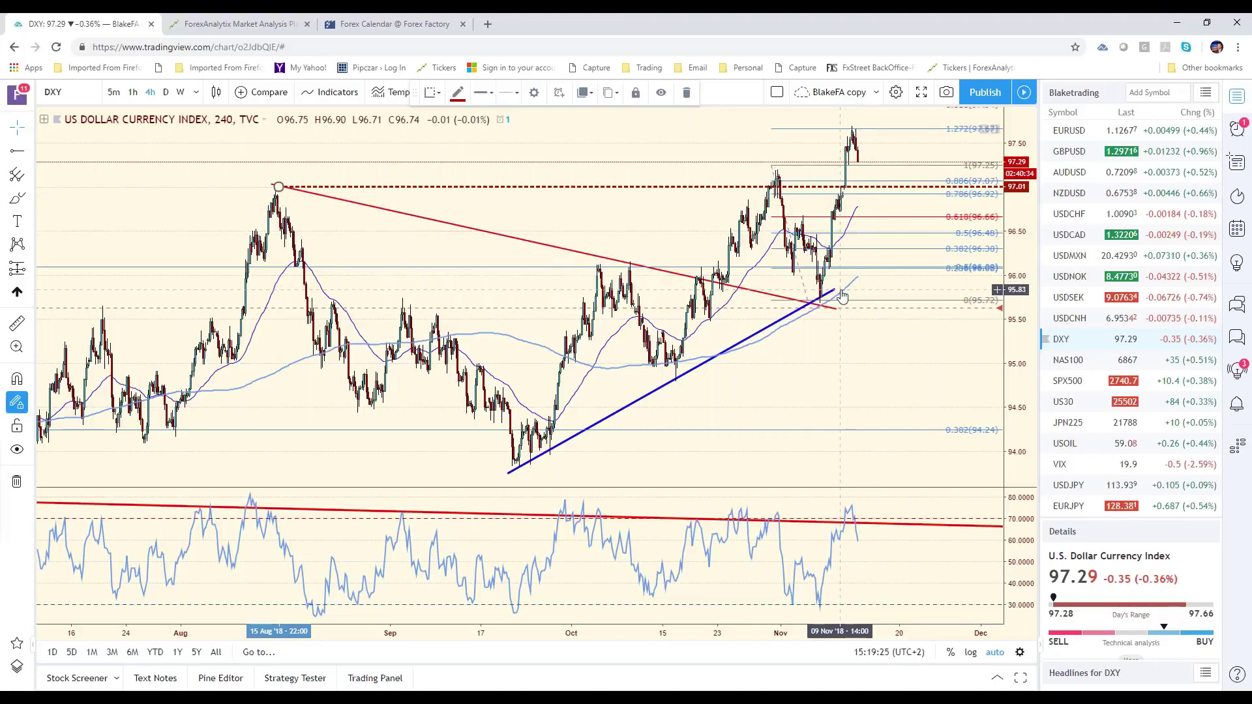
Extend the blue uptrend line rightward and circle the zone between 0.786 and the line in yellow.
{"action": "left_click", "coordinate": [796, 316]}
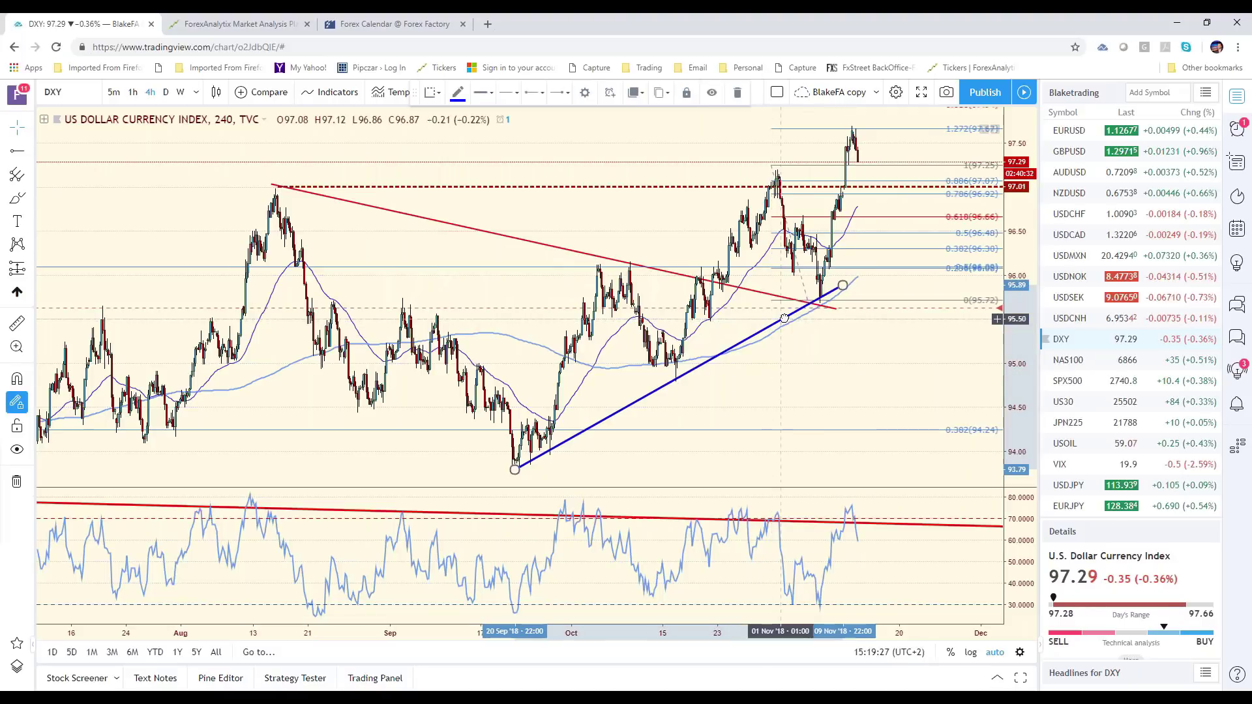
{"action": "left_click_drag", "start_coordinate": [785, 319], "coordinate": [797, 316]}
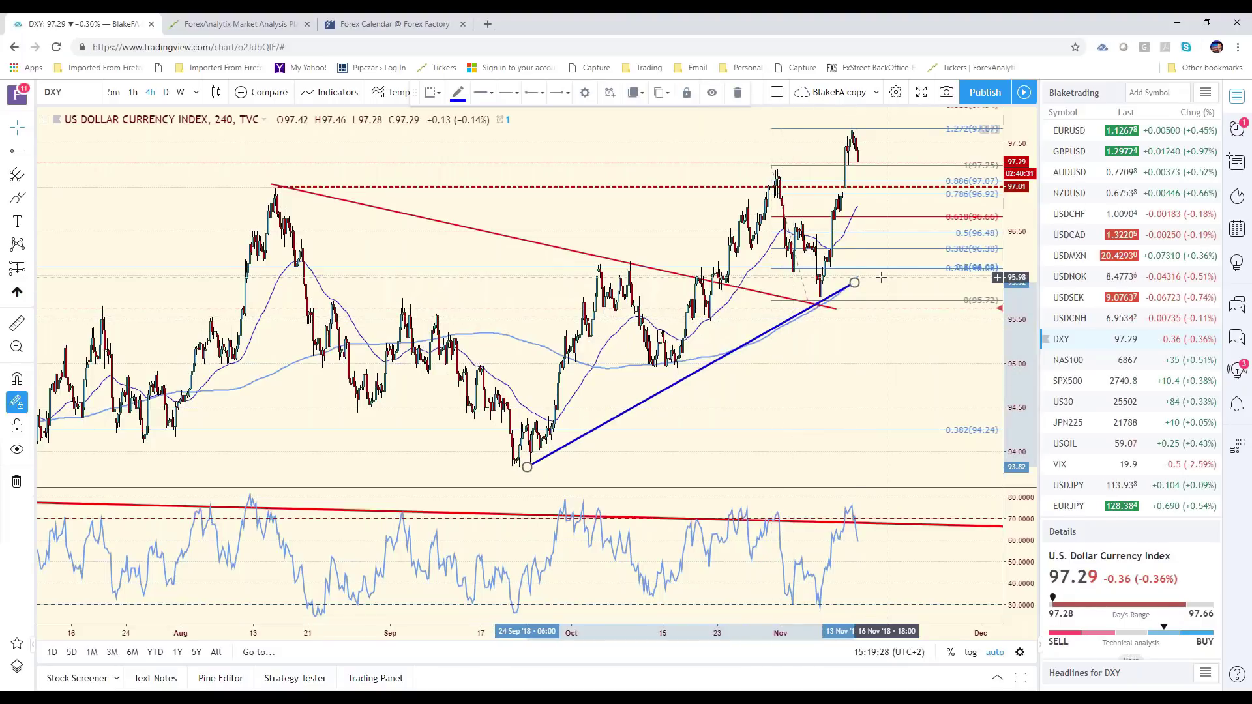
{"action": "left_click_drag", "start_coordinate": [855, 283], "coordinate": [892, 259]}
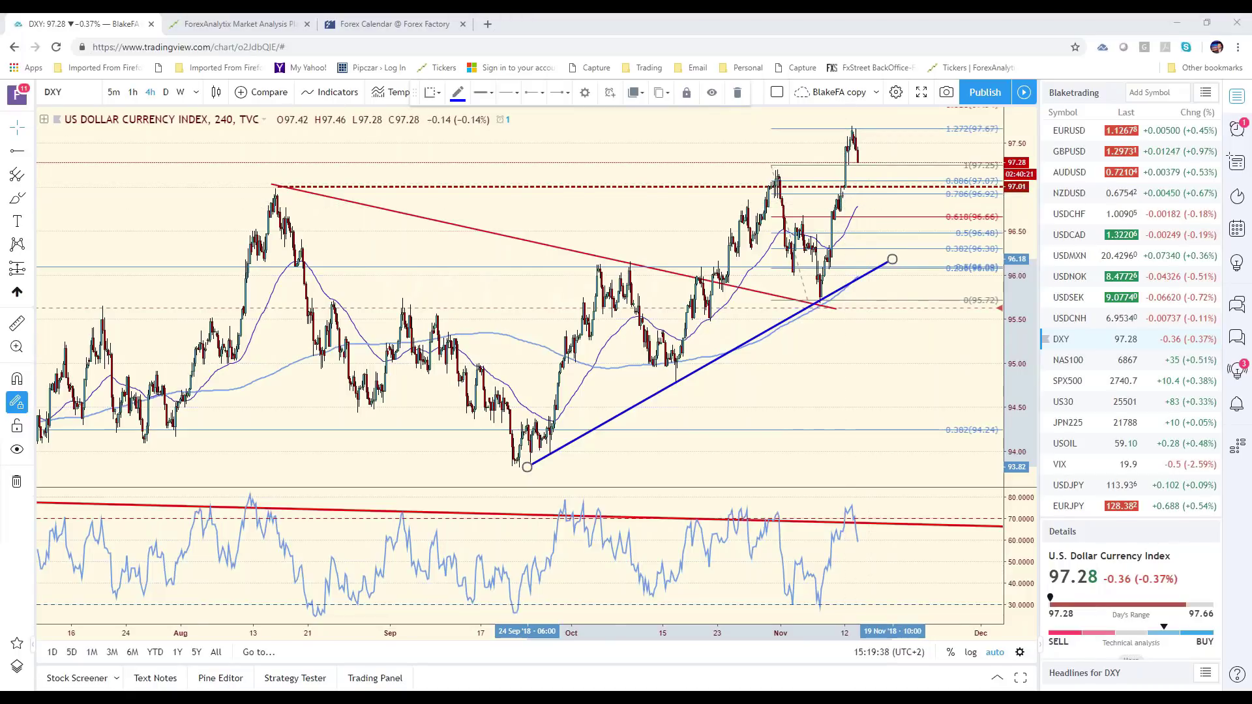
{"action": "mouse_move", "coordinate": [870, 190]}
{"action": "left_mouse_down"}
{"action": "mouse_move", "coordinate": [885, 259]}
{"action": "mouse_move", "coordinate": [890, 186]}
{"action": "mouse_move", "coordinate": [880, 261]}
{"action": "left_mouse_up"}
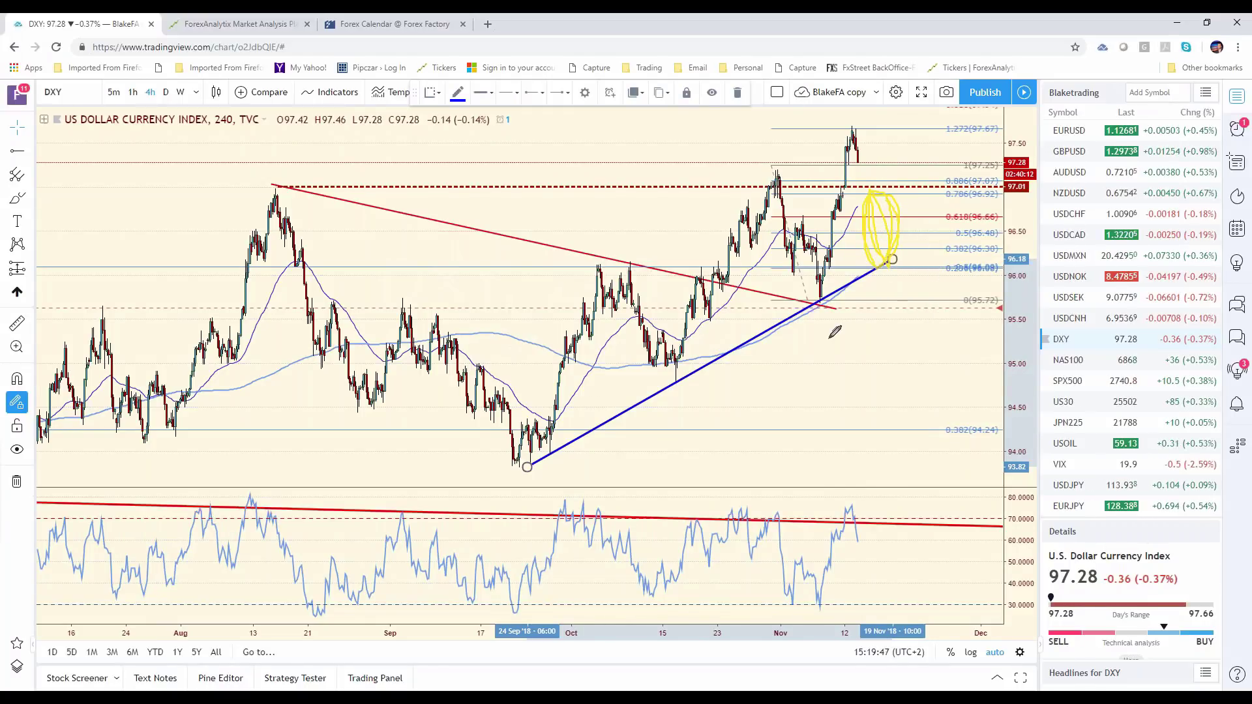
Sketch a projected drop to the trendline, reset the chart, undo the sketch, and load USDJPY.
{"action": "right_click", "coordinate": [866, 361]}
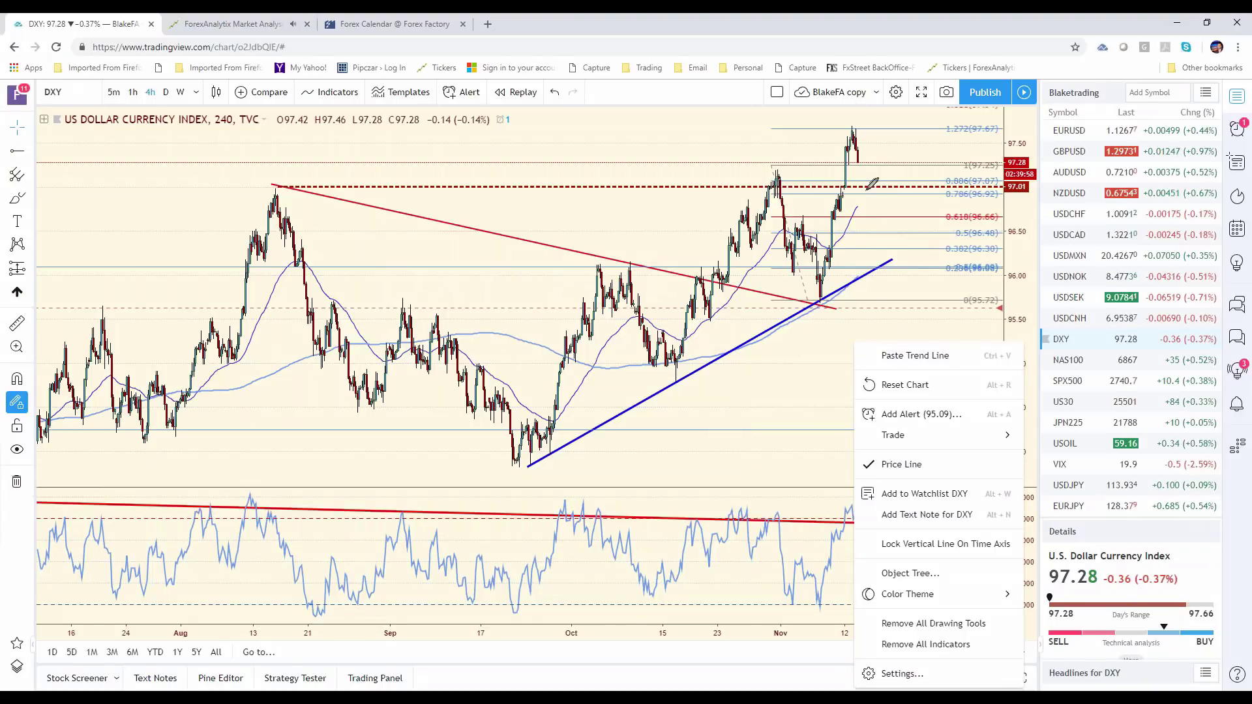
{"action": "mouse_move", "coordinate": [864, 186]}
{"action": "left_mouse_down"}
{"action": "mouse_move", "coordinate": [881, 248]}
{"action": "mouse_move", "coordinate": [889, 236]}
{"action": "left_mouse_up"}
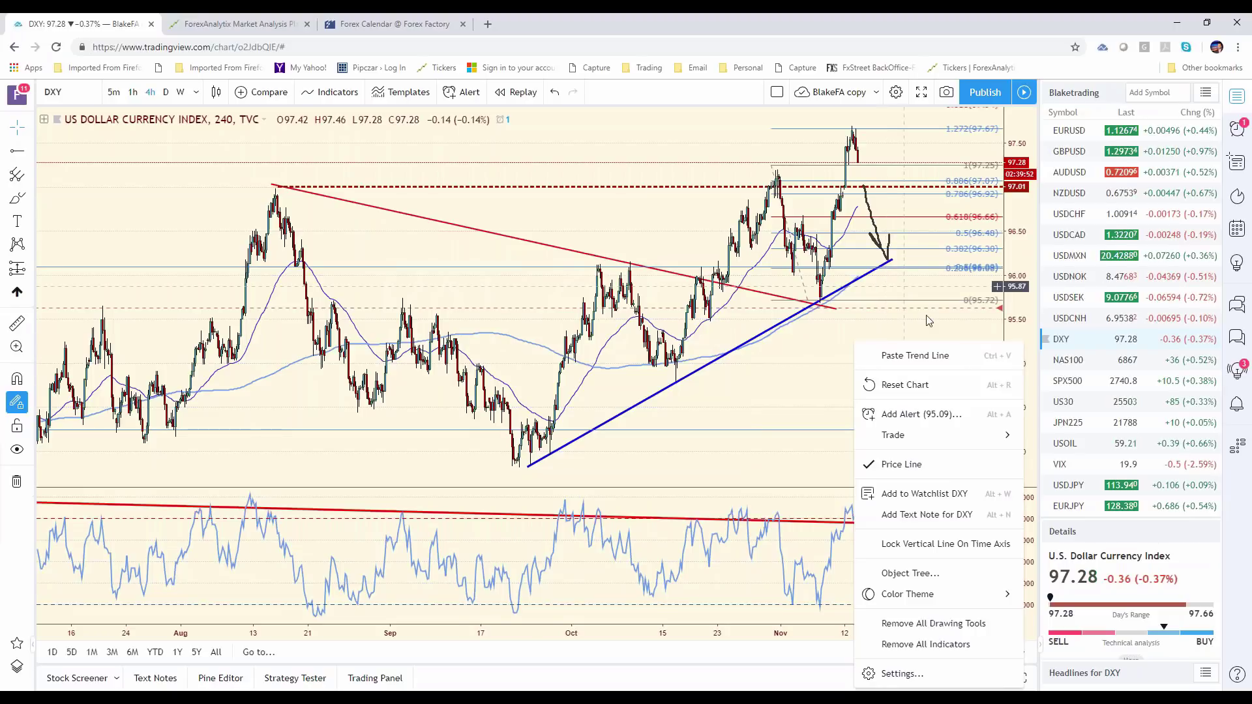
{"action": "left_click", "coordinate": [906, 385]}
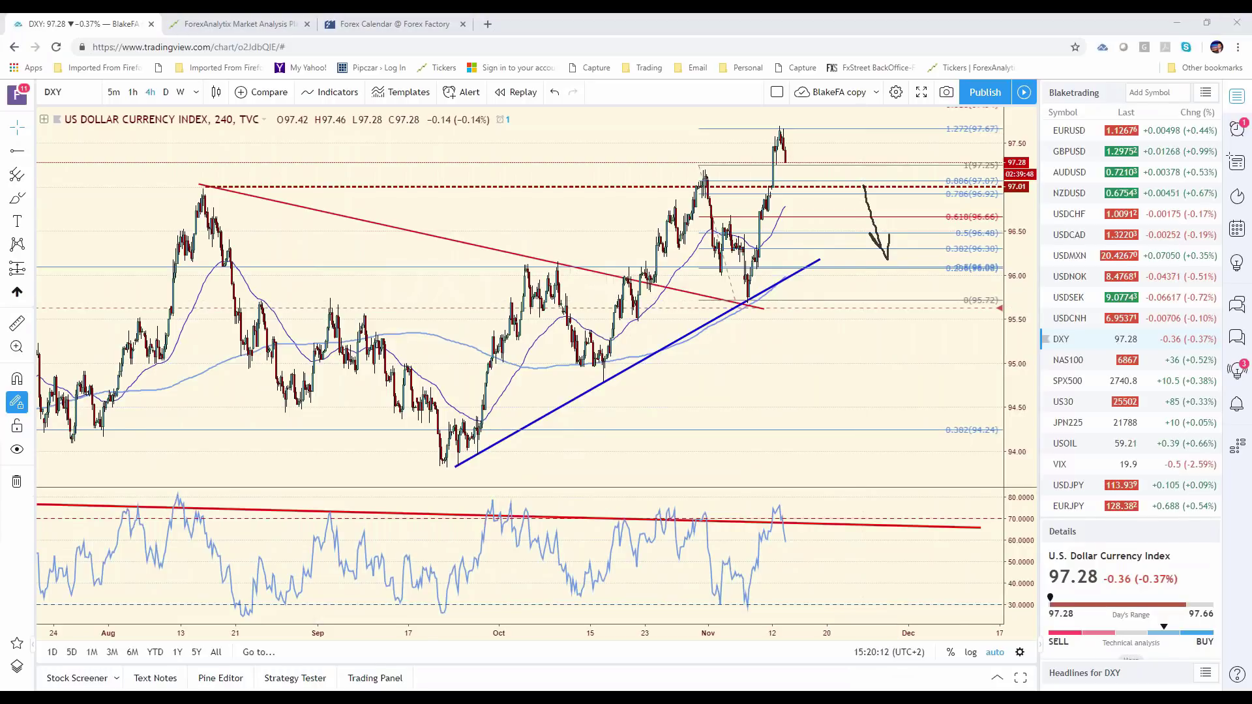
{"action": "key", "text": "Escape"}
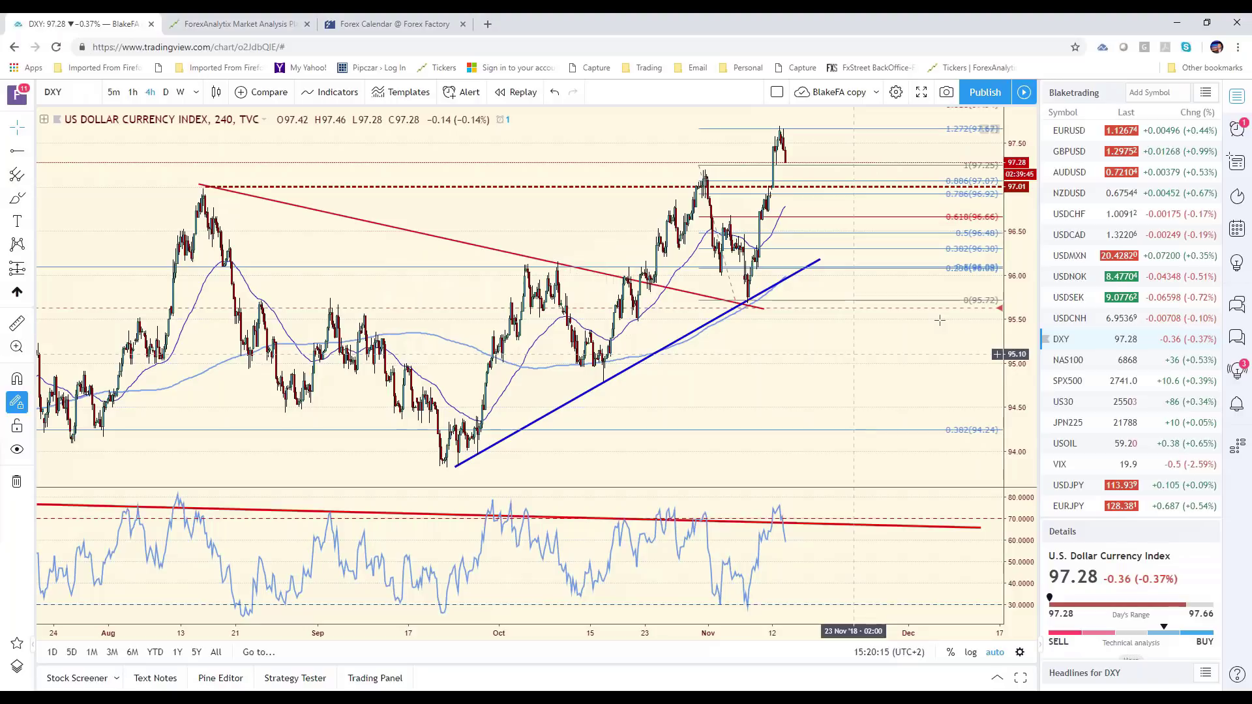
{"action": "left_click", "coordinate": [1076, 494]}
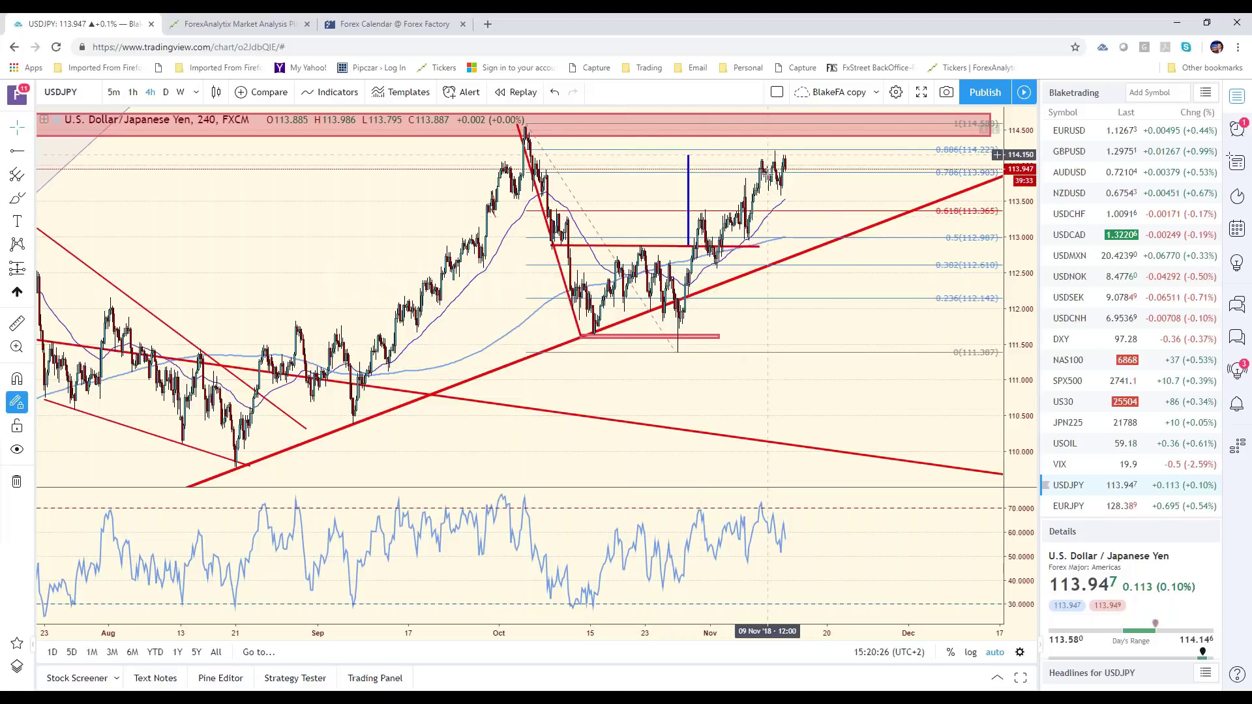
Move the blue measured-move line to project from the breakout up to about 114.18.
{"action": "left_click", "coordinate": [689, 187]}
{"action": "left_click_drag", "start_coordinate": [689, 187], "coordinate": [644, 282]}
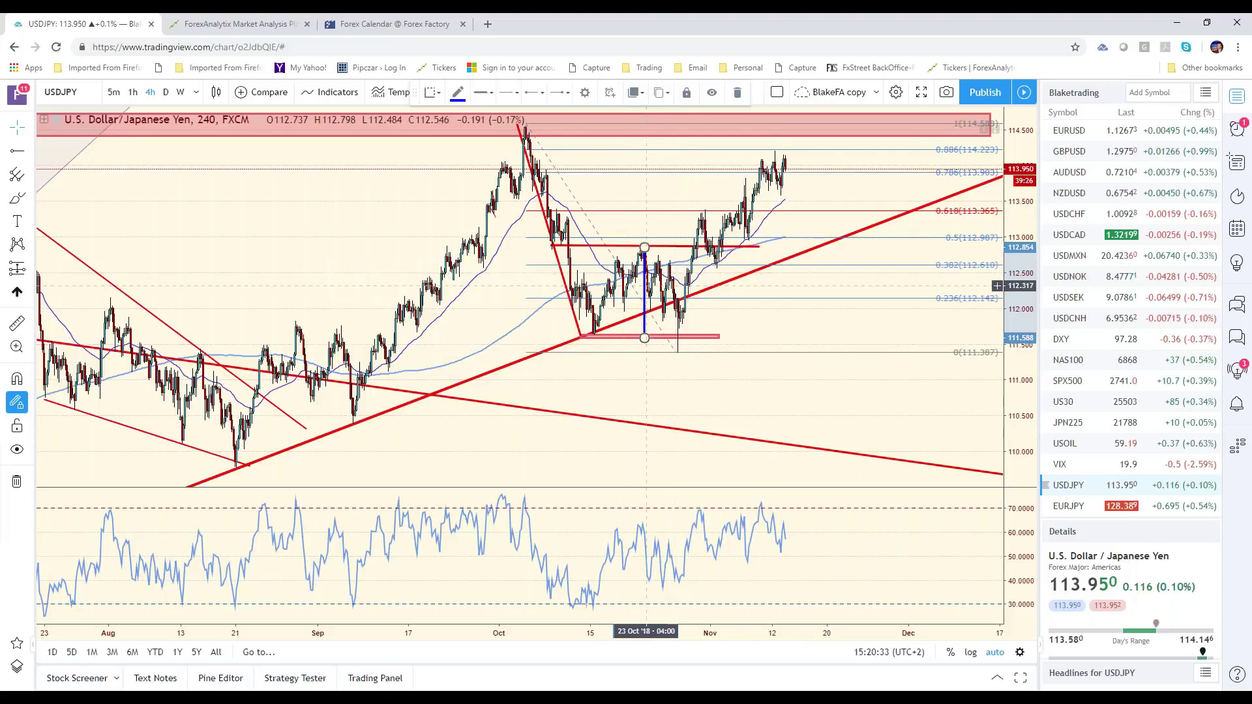
{"action": "left_click_drag", "start_coordinate": [645, 285], "coordinate": [655, 275]}
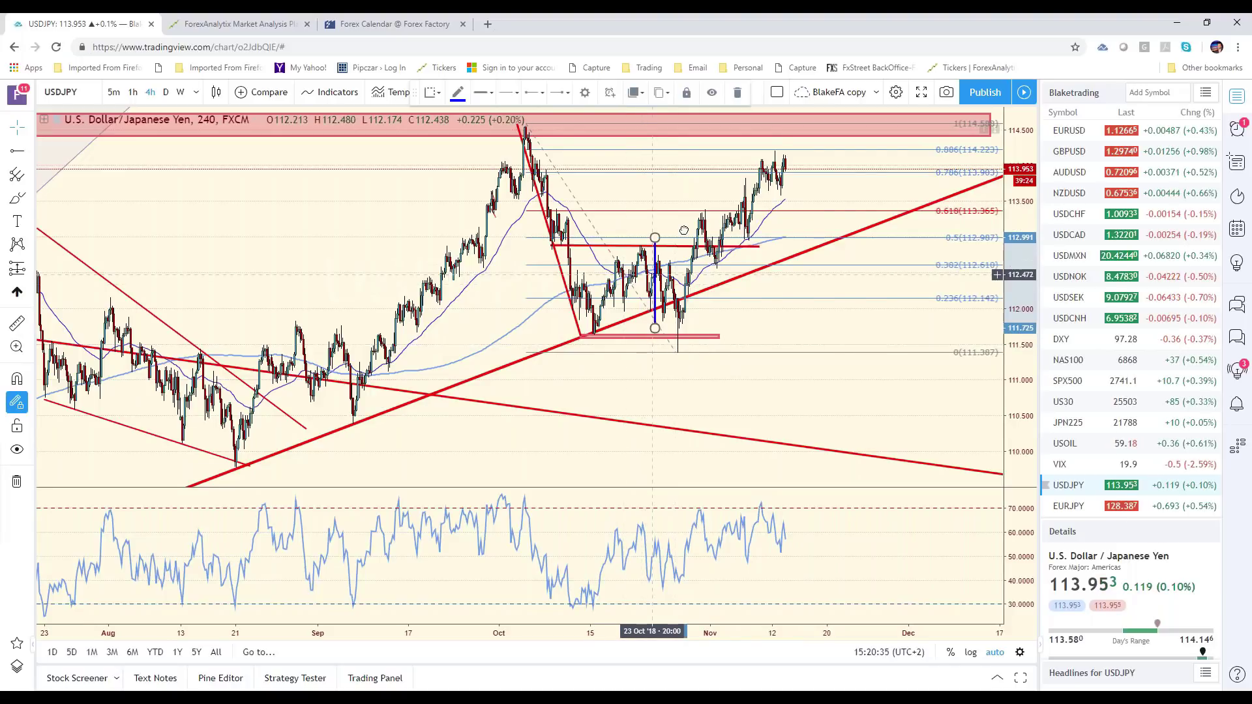
{"action": "left_click_drag", "start_coordinate": [683, 230], "coordinate": [724, 146]}
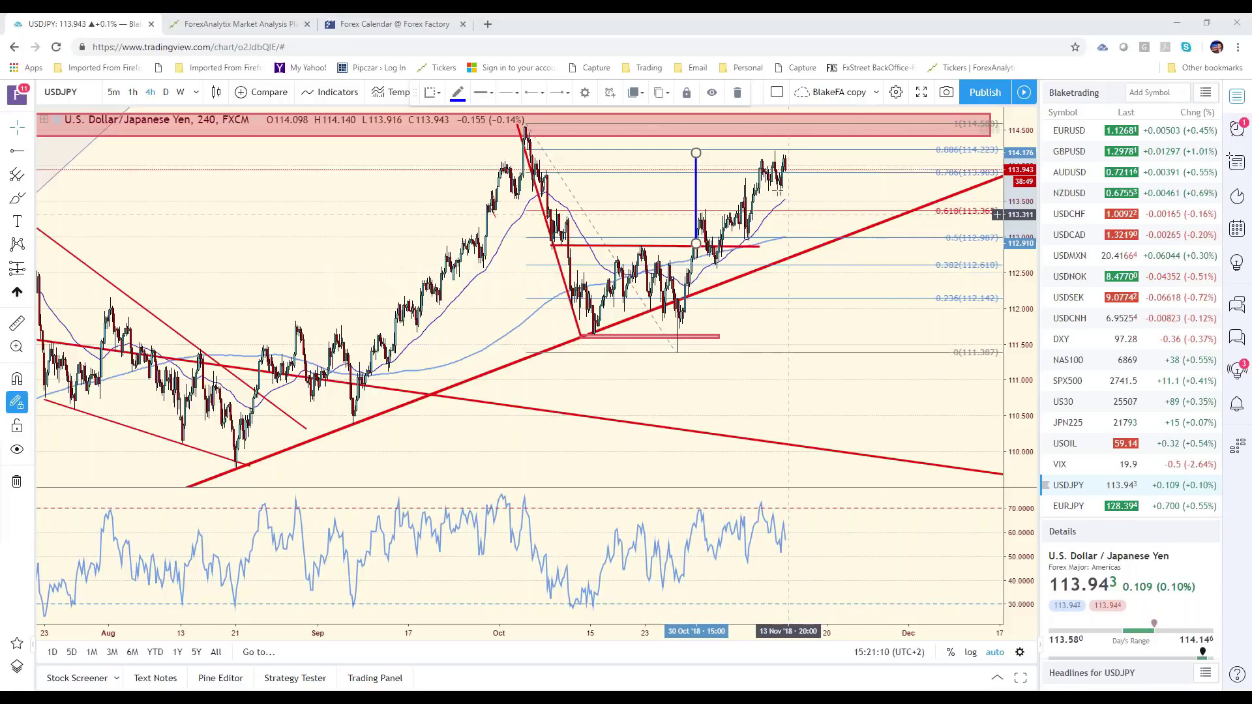
Zoom out on USDJPY and switch the chart to EURUSD.
{"action": "scroll", "coordinate": [792, 218], "scroll_direction": "down", "scroll_amount": 1}
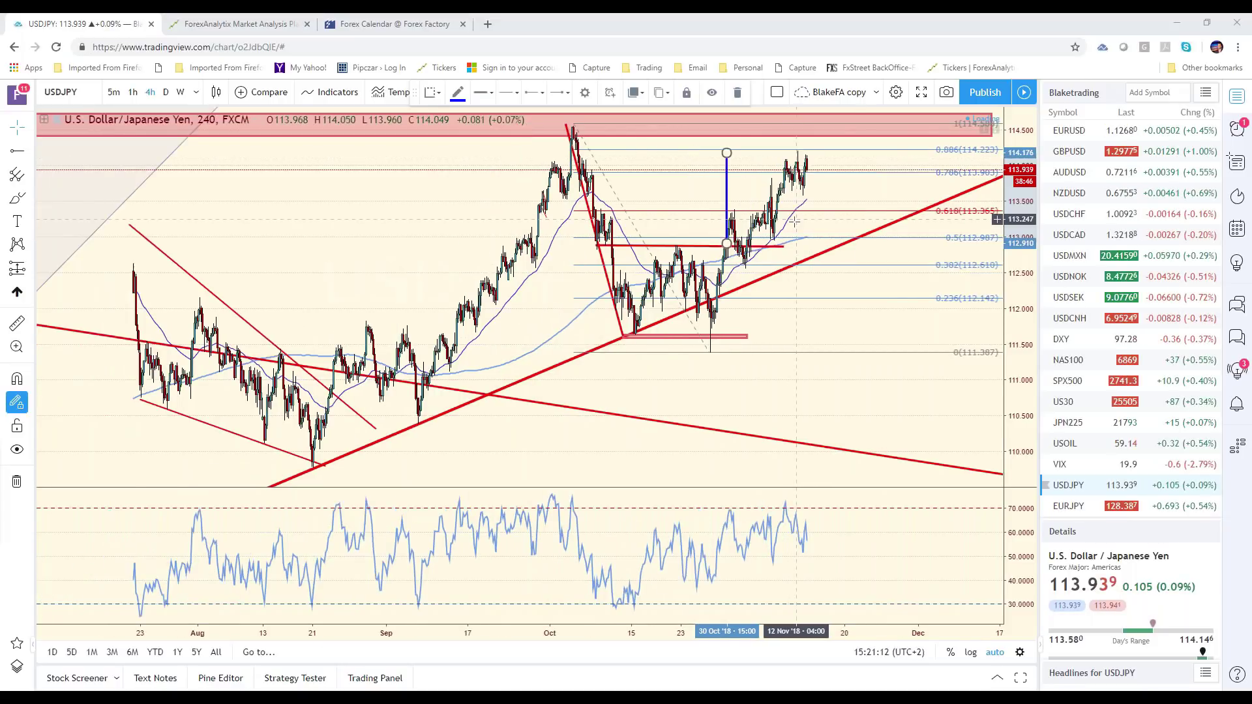
{"action": "scroll", "coordinate": [794, 222], "scroll_direction": "down", "scroll_amount": 2}
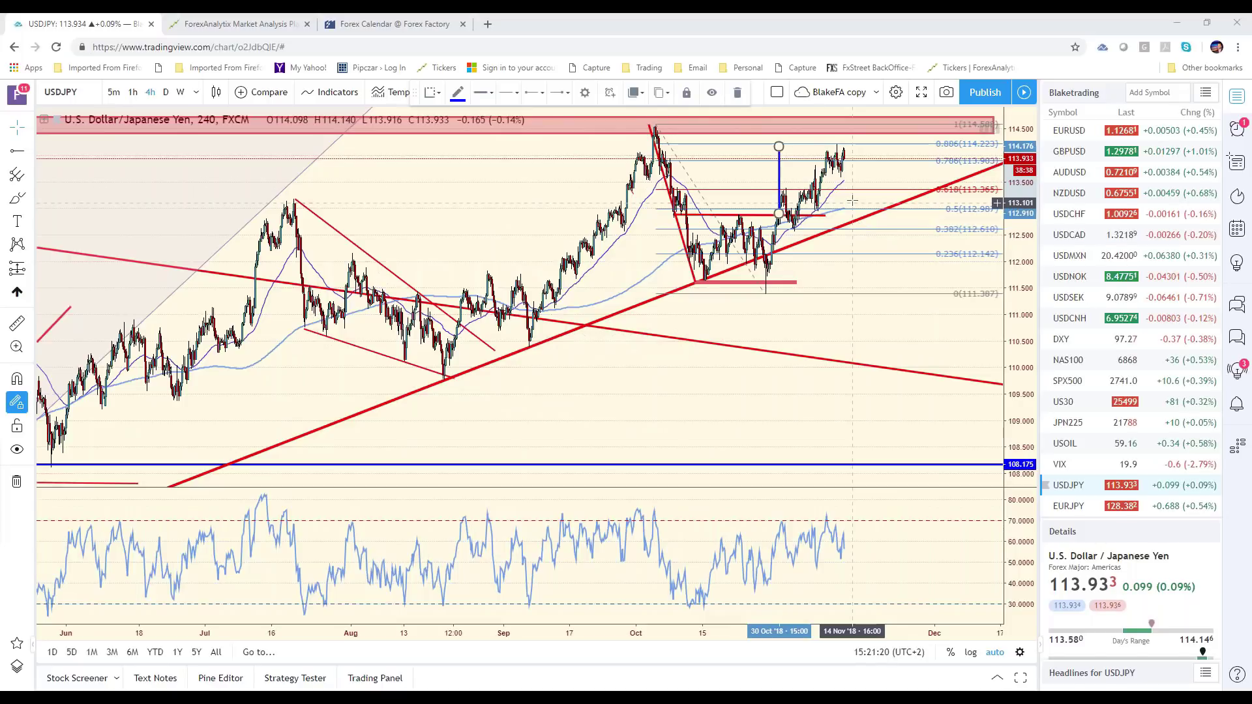
{"action": "left_click", "coordinate": [1109, 131]}
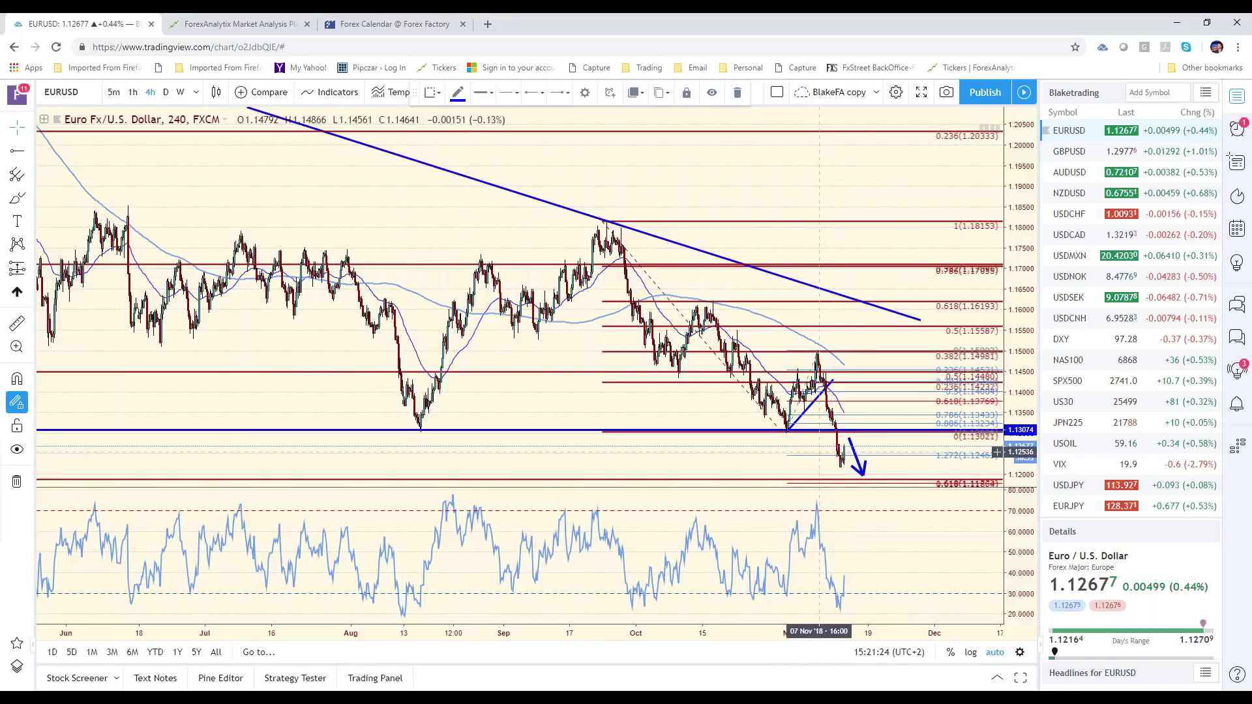
Scroll the watchlist and load the gold spot XAUUSD chart.
{"action": "scroll", "coordinate": [1109, 375], "scroll_direction": "down", "scroll_amount": 1}
{"action": "scroll", "coordinate": [1109, 375], "scroll_direction": "down", "scroll_amount": 5}
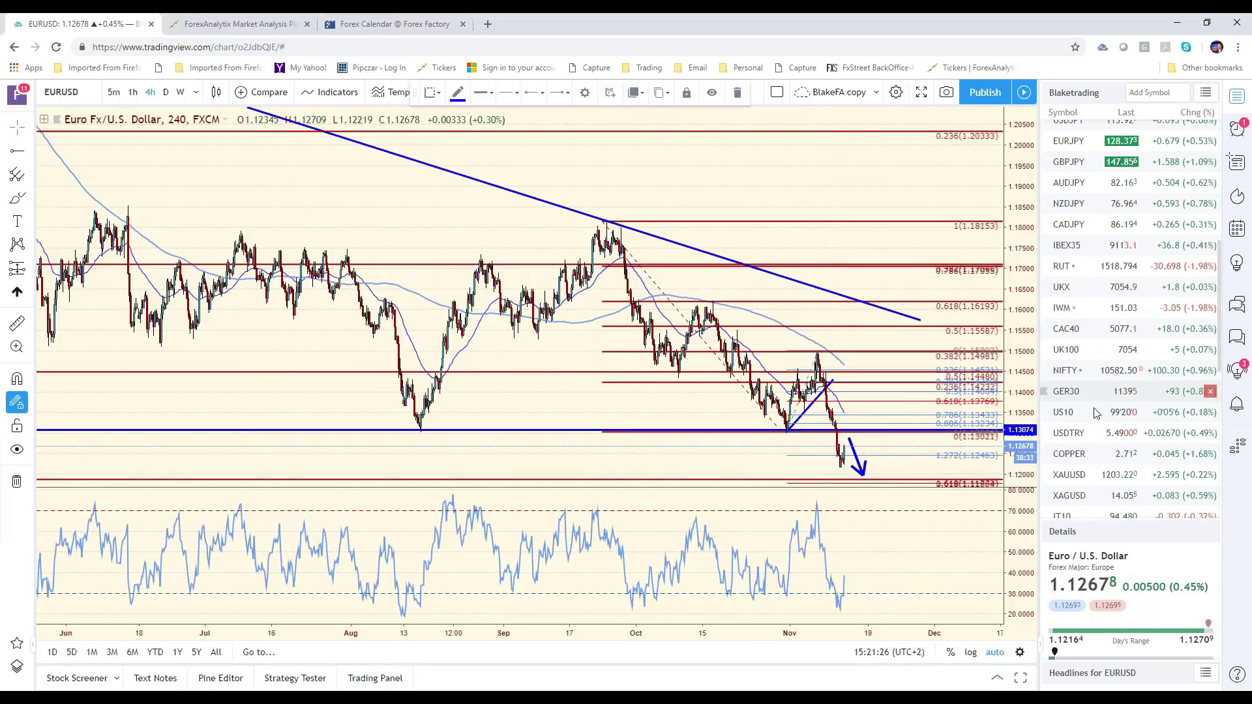
{"action": "scroll", "coordinate": [1102, 405], "scroll_direction": "down", "scroll_amount": 1}
{"action": "left_click", "coordinate": [1109, 398]}
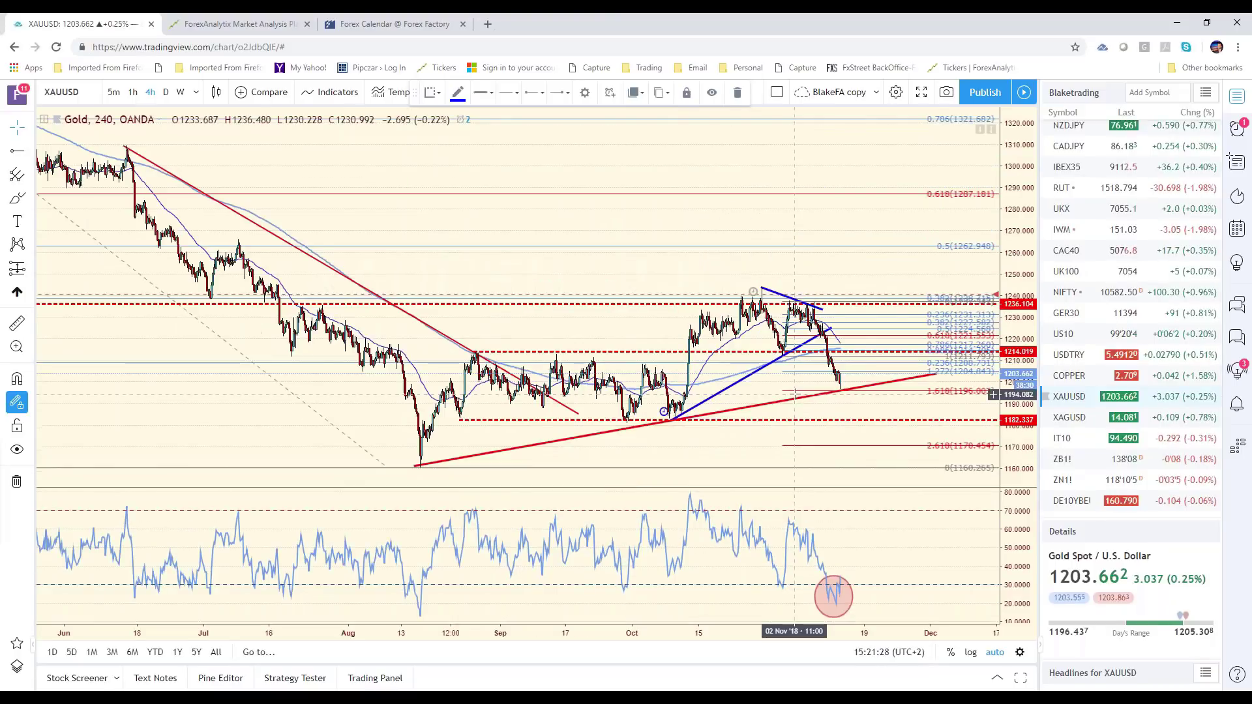
Zoom into recent gold candles and set the 5-minute interval.
{"action": "scroll", "coordinate": [724, 260], "scroll_direction": "up", "scroll_amount": 2}
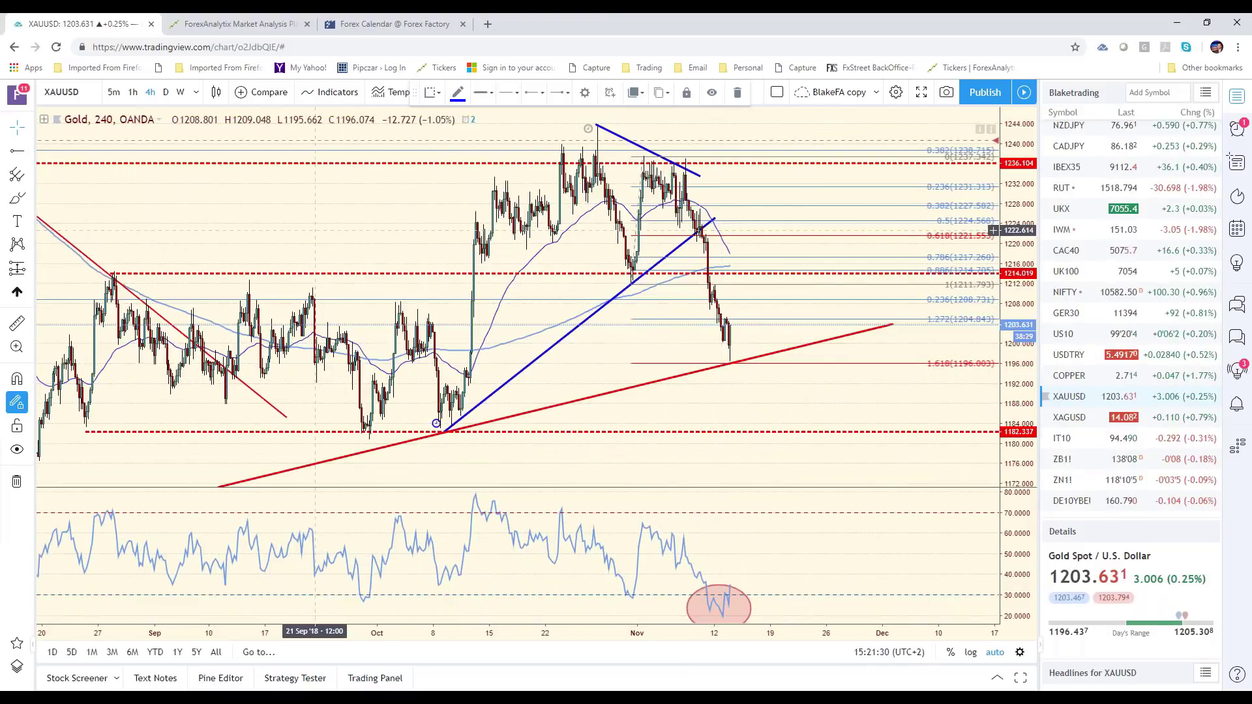
{"action": "scroll", "coordinate": [418, 300], "scroll_direction": "up", "scroll_amount": 2}
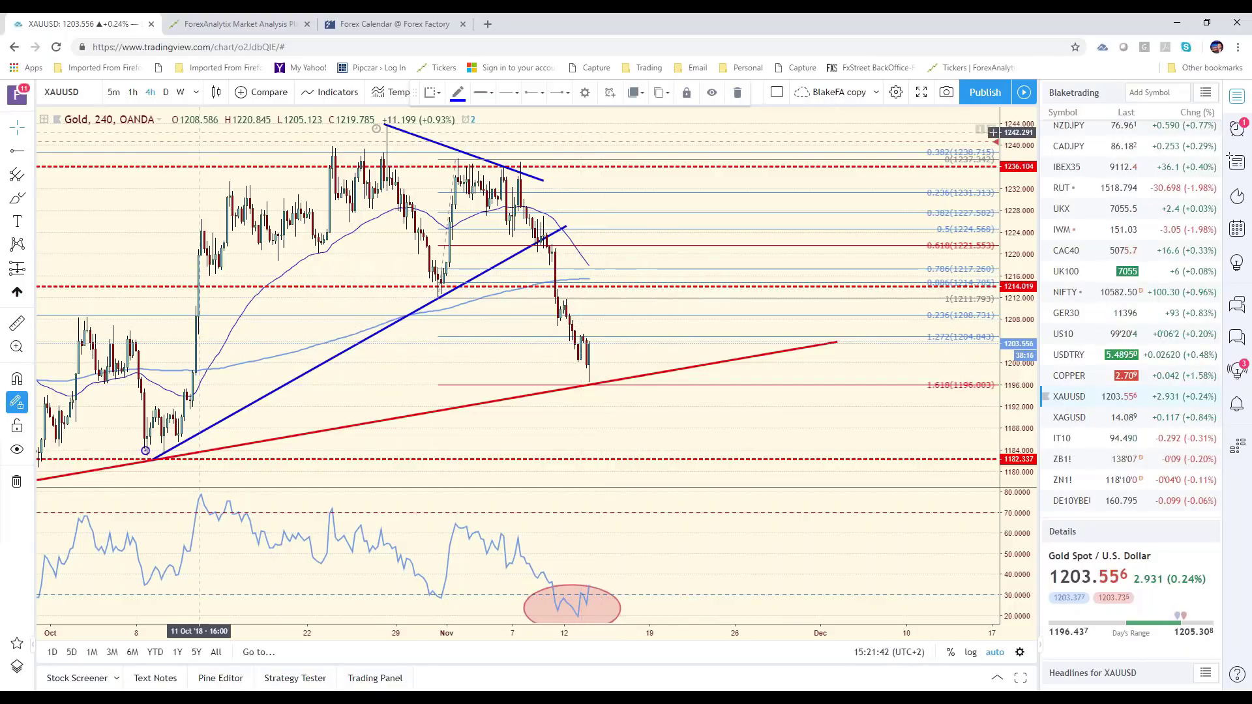
{"action": "key", "text": "5"}
{"action": "key", "text": "Return"}
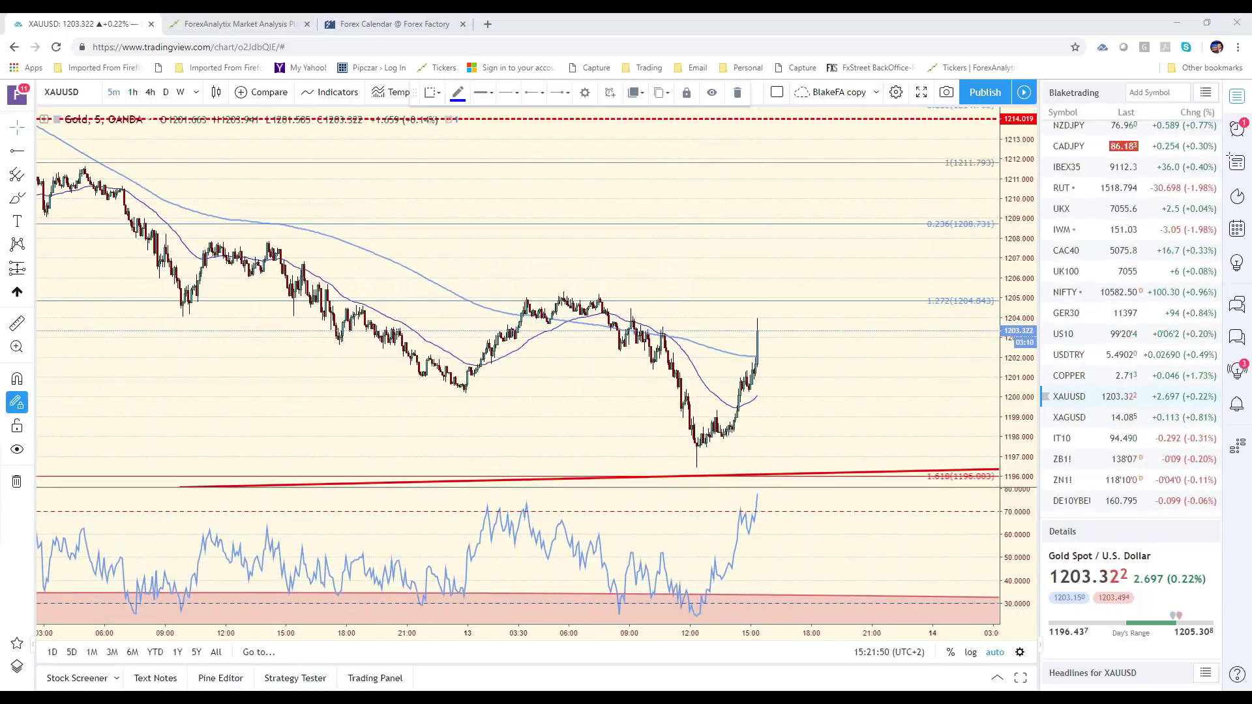
Check EURUSD on 5-minute candles, then load the silver XAGUSD chart.
{"action": "left_click", "coordinate": [1133, 592]}
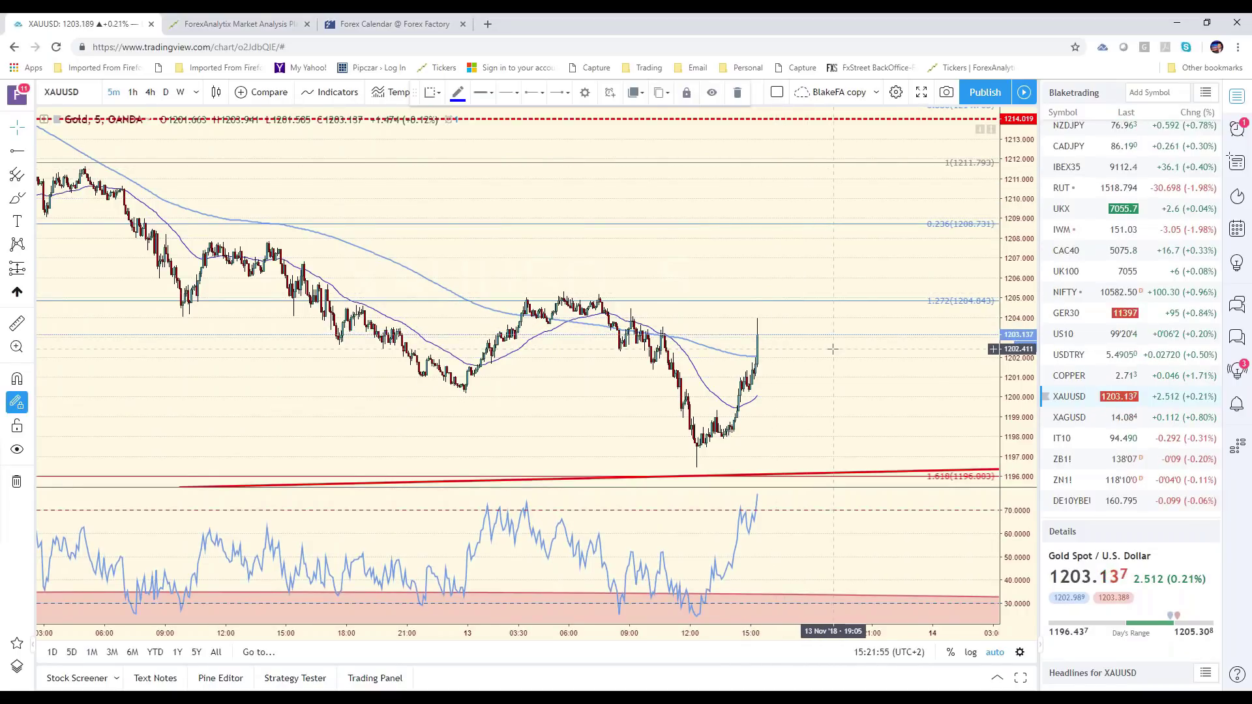
{"action": "scroll", "coordinate": [1102, 261], "scroll_direction": "up", "scroll_amount": 10}
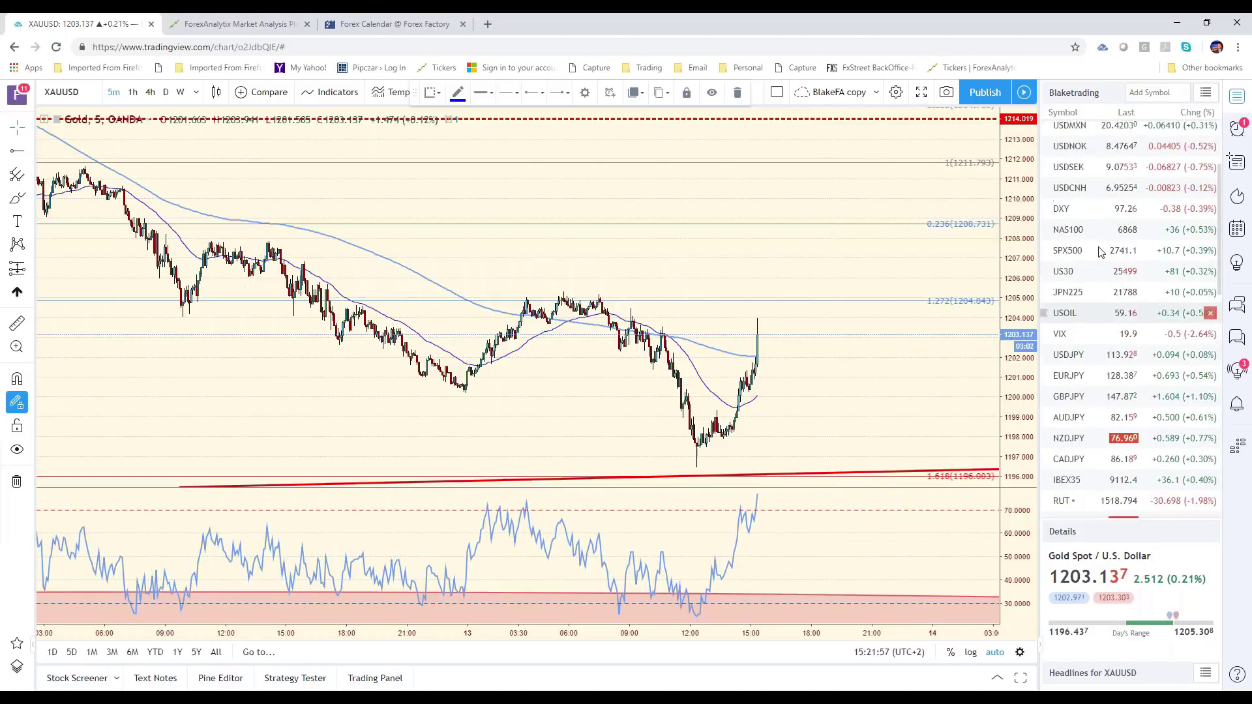
{"action": "left_click", "coordinate": [1073, 131]}
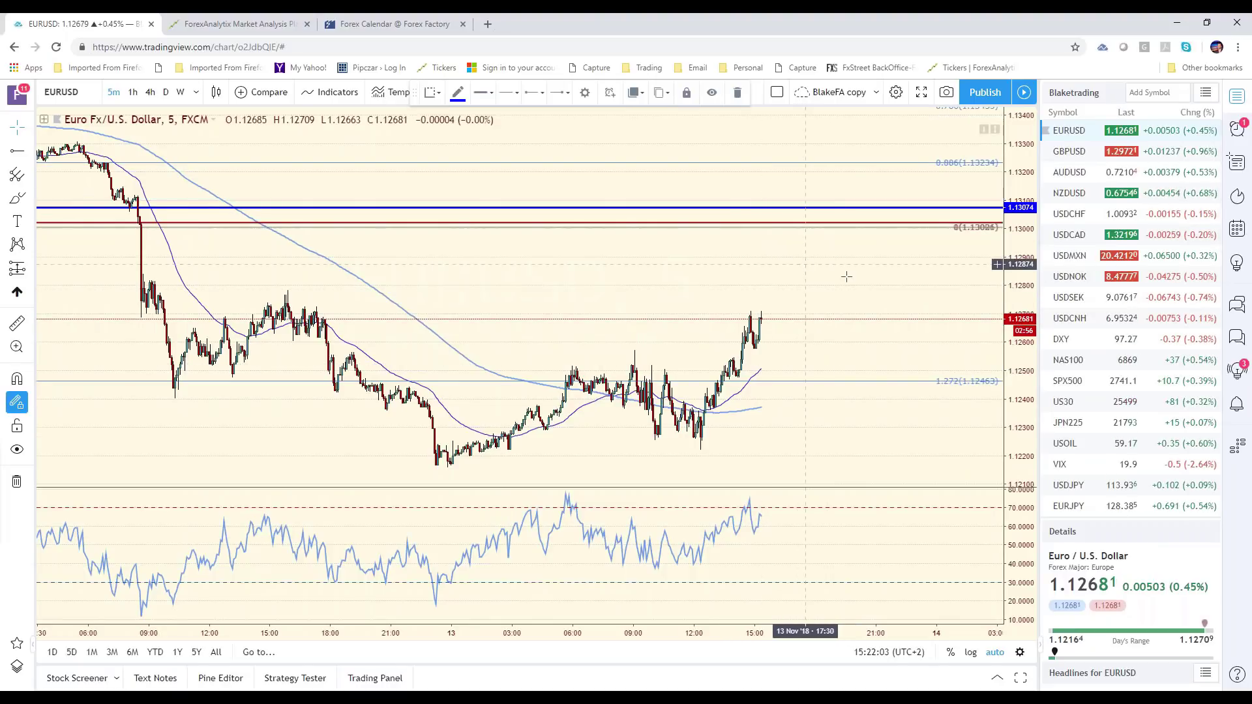
{"action": "scroll", "coordinate": [1104, 503], "scroll_direction": "down", "scroll_amount": 5}
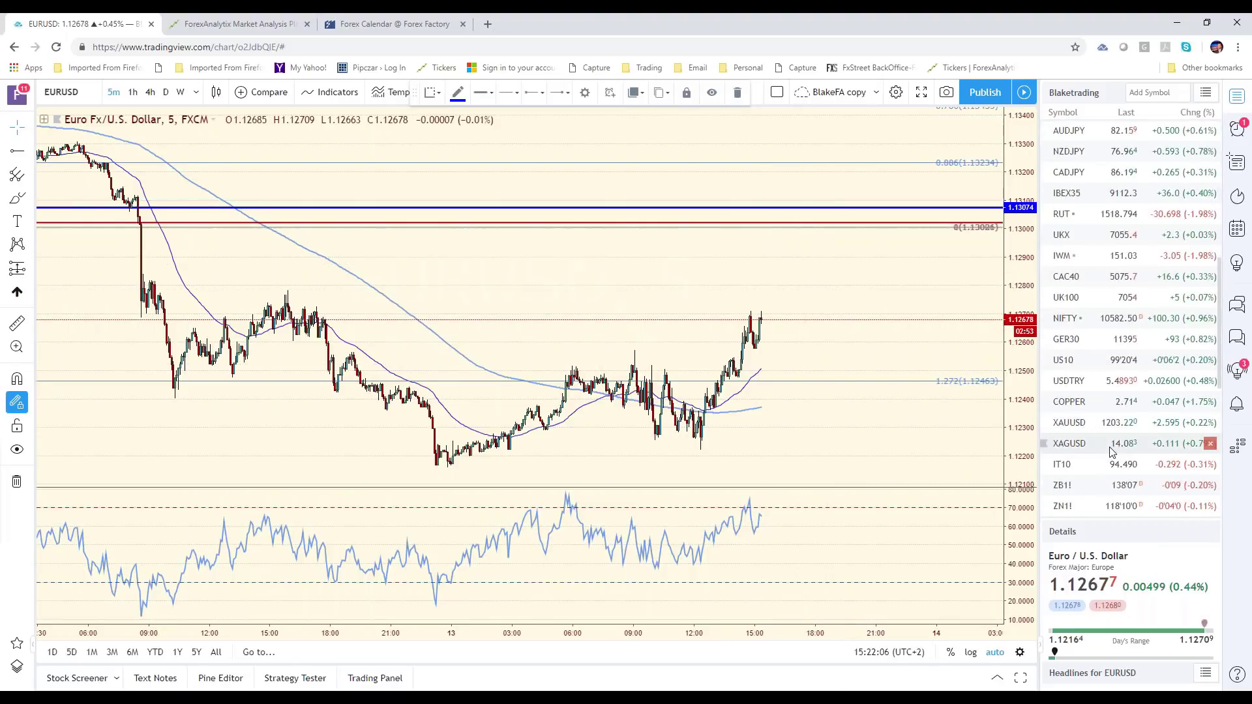
{"action": "left_click", "coordinate": [1110, 446]}
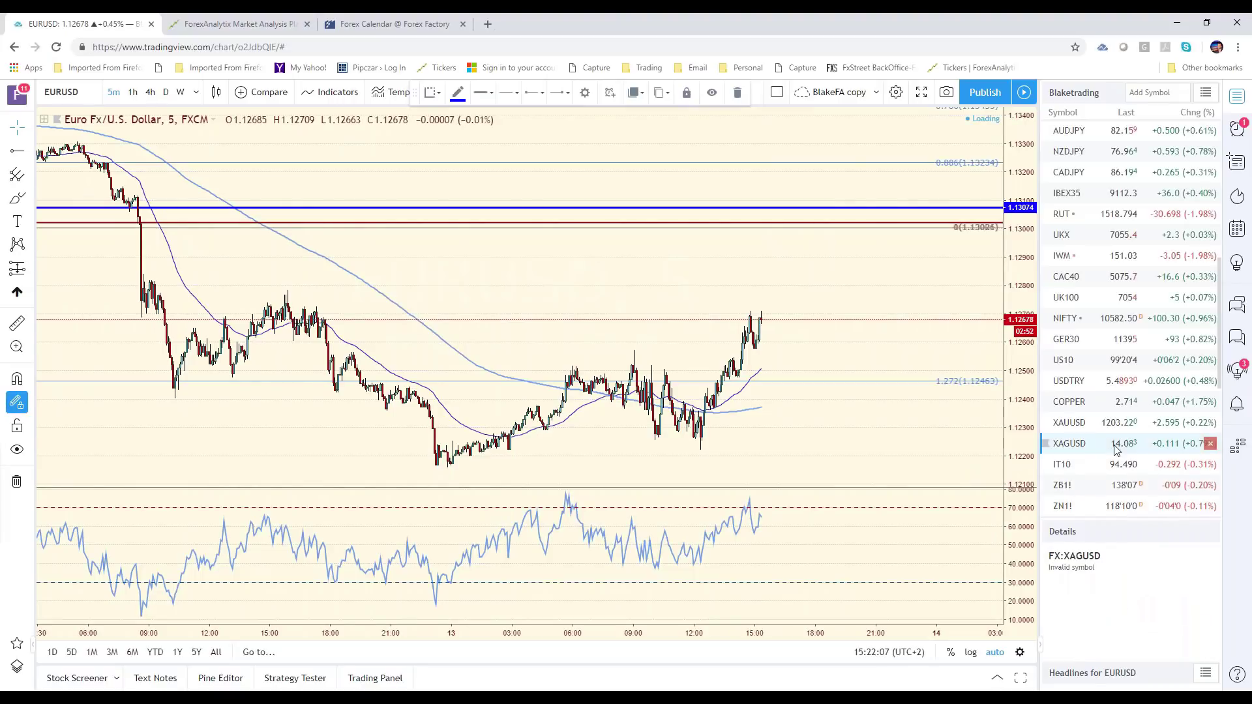
View silver XAGUSD on daily candles zoomed in, then switch to gold XAUUSD and scroll the watchlist up.
{"action": "left_click", "coordinate": [166, 93]}
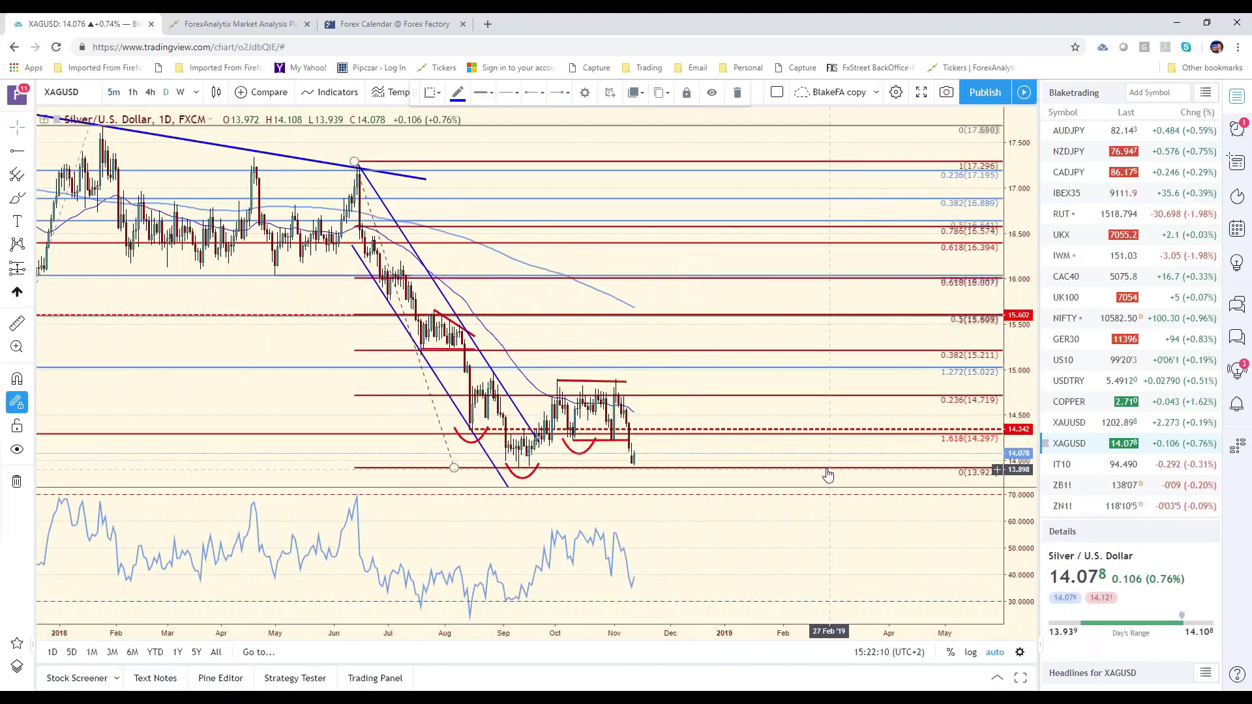
{"action": "scroll", "coordinate": [828, 475], "scroll_direction": "up", "scroll_amount": 2}
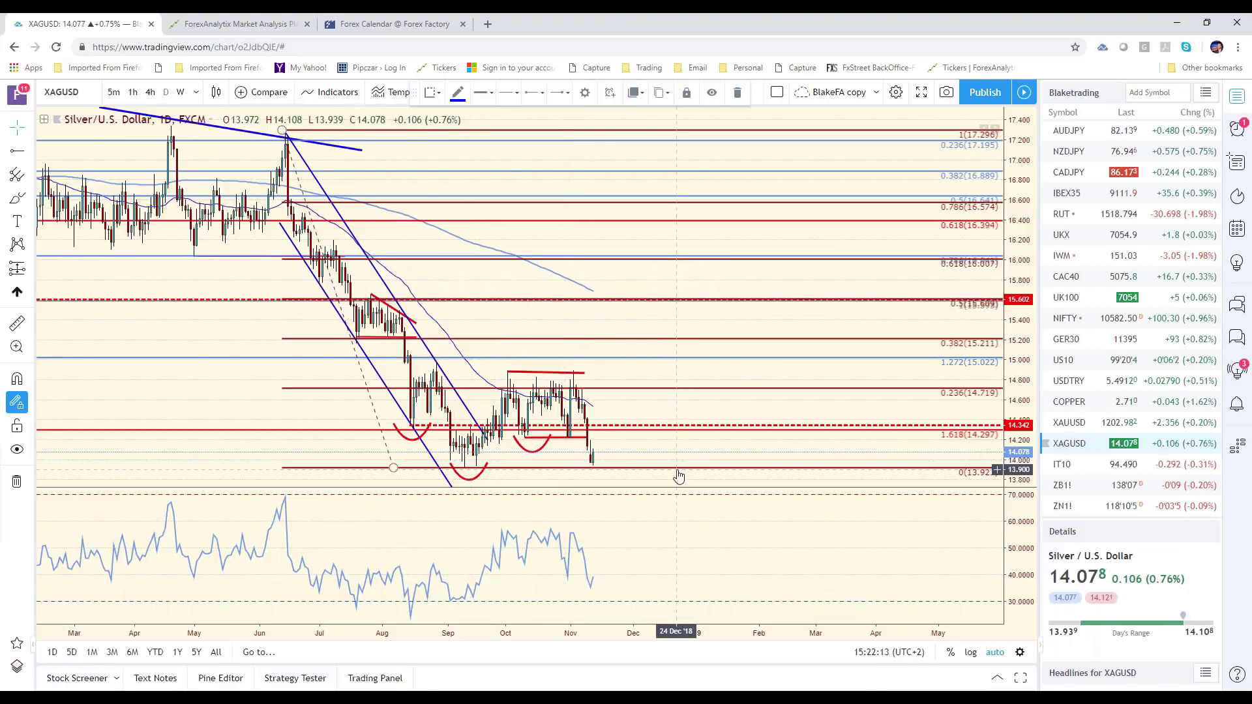
{"action": "left_click", "coordinate": [1139, 432]}
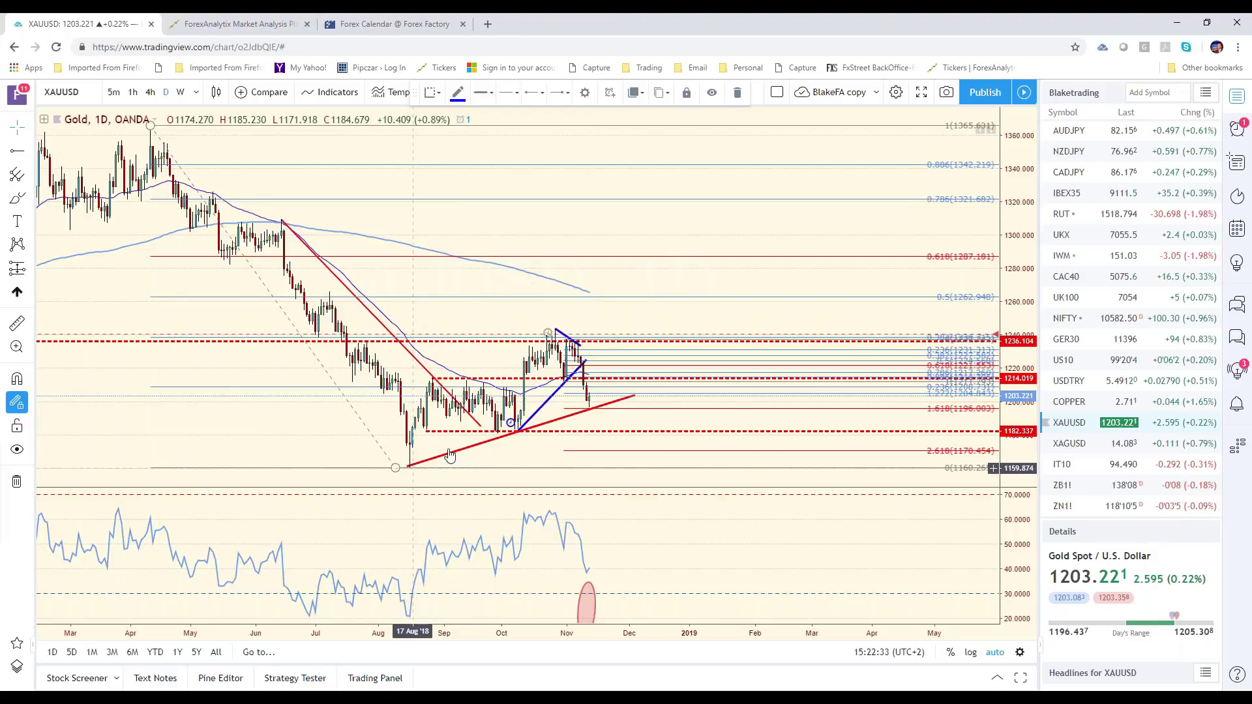
{"action": "scroll", "coordinate": [1158, 255], "scroll_direction": "up", "scroll_amount": 2}
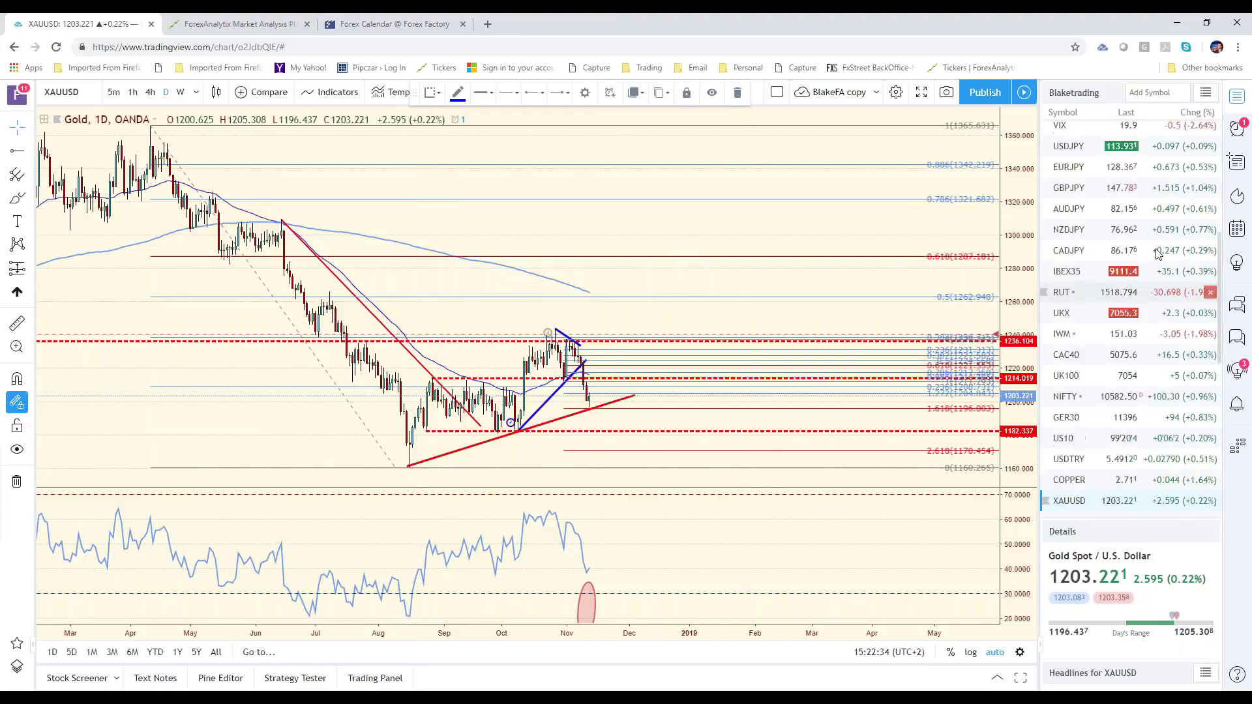
{"action": "scroll", "coordinate": [1158, 254], "scroll_direction": "up", "scroll_amount": 6}
Show EURUSD on 5-minute candles.
{"action": "left_click", "coordinate": [1087, 133]}
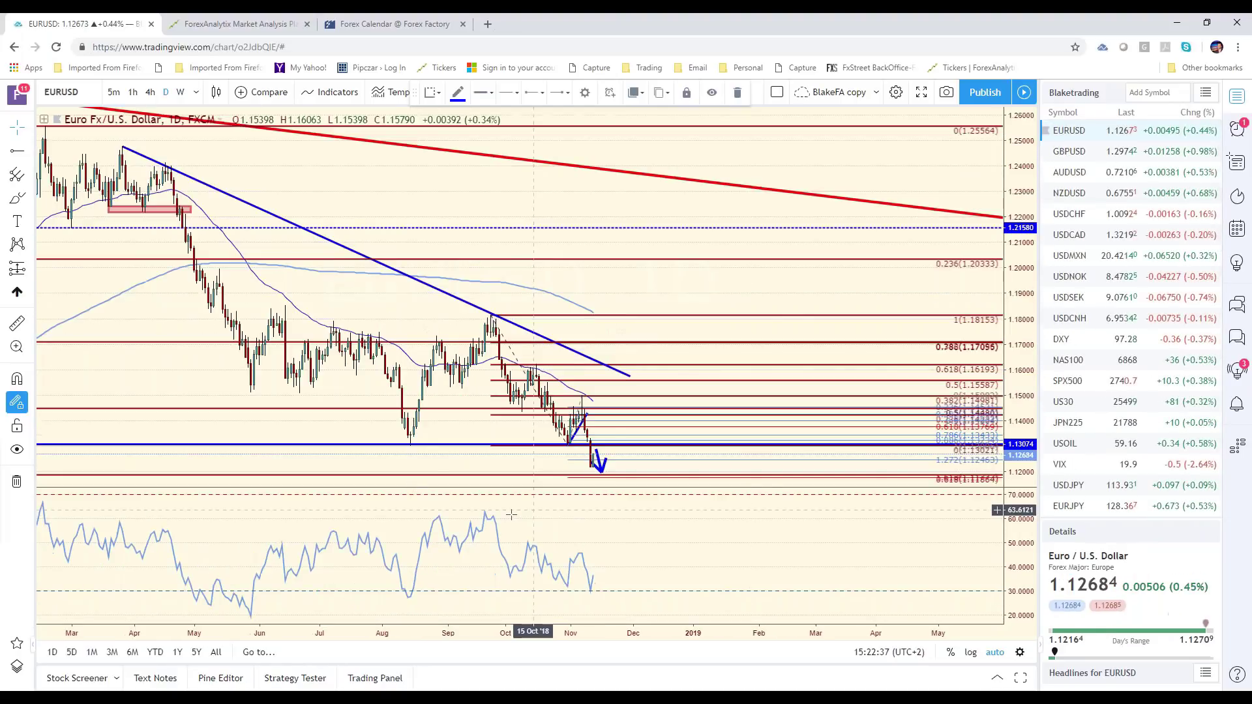
{"action": "left_click", "coordinate": [113, 92]}
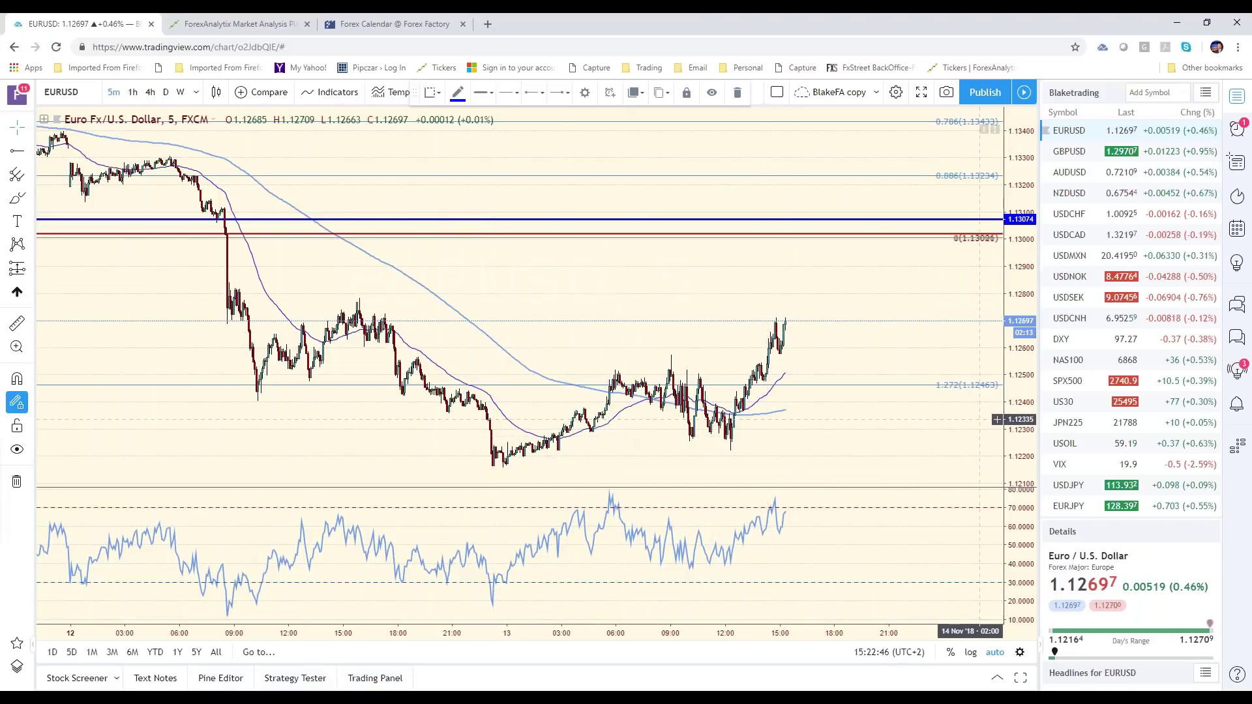
{"action": "scroll", "coordinate": [1106, 449], "scroll_direction": "down", "scroll_amount": 5}
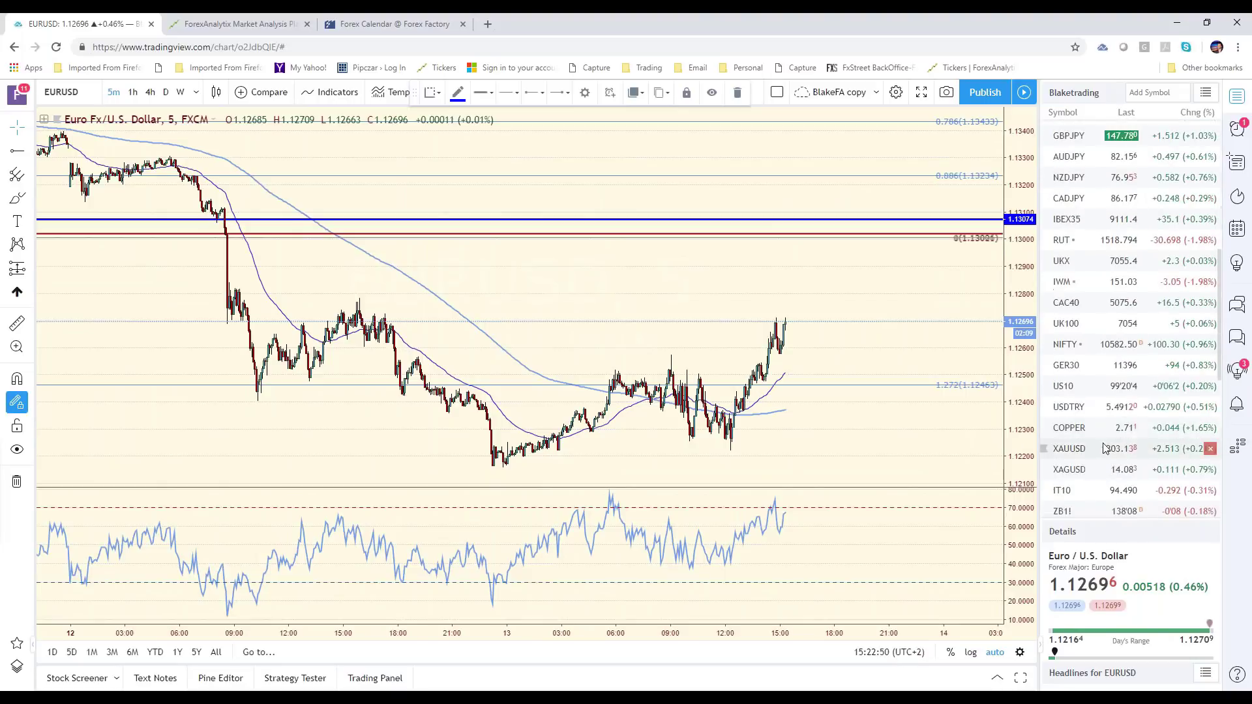
View gold XAUUSD daily with its red rising trend line selected, then step to silver XAGUSD.
{"action": "left_click", "coordinate": [1106, 448]}
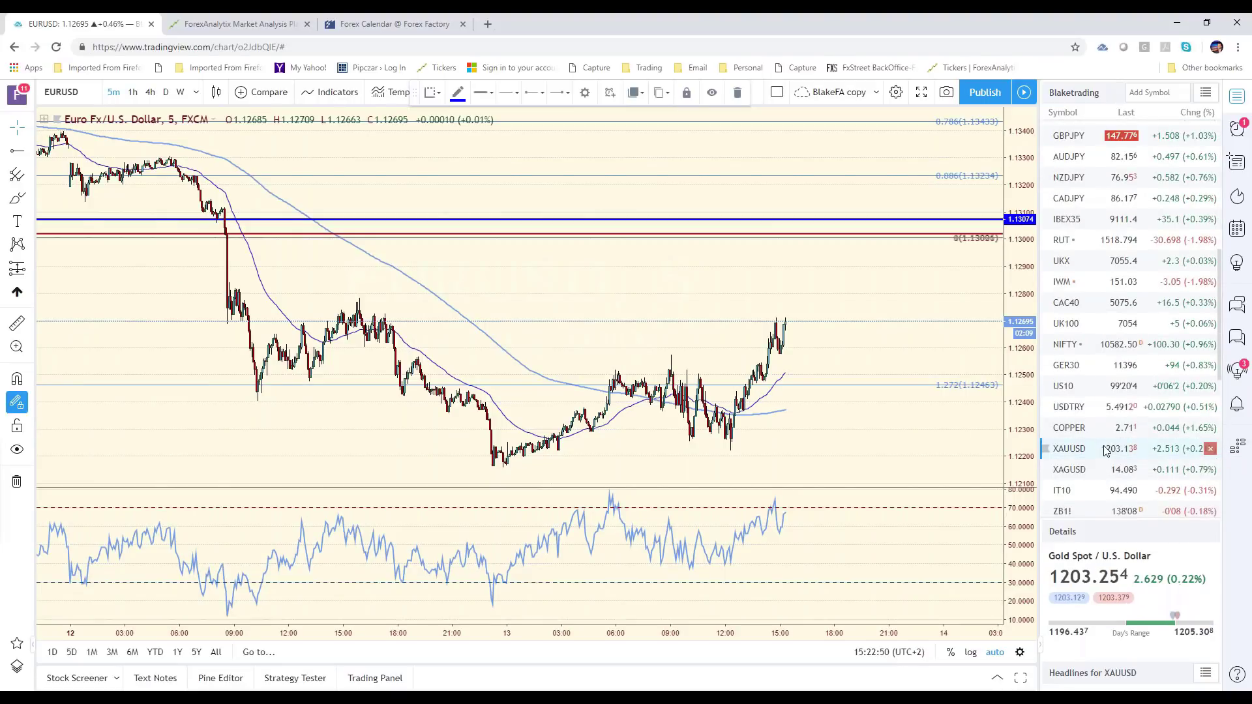
{"action": "left_click", "coordinate": [167, 93]}
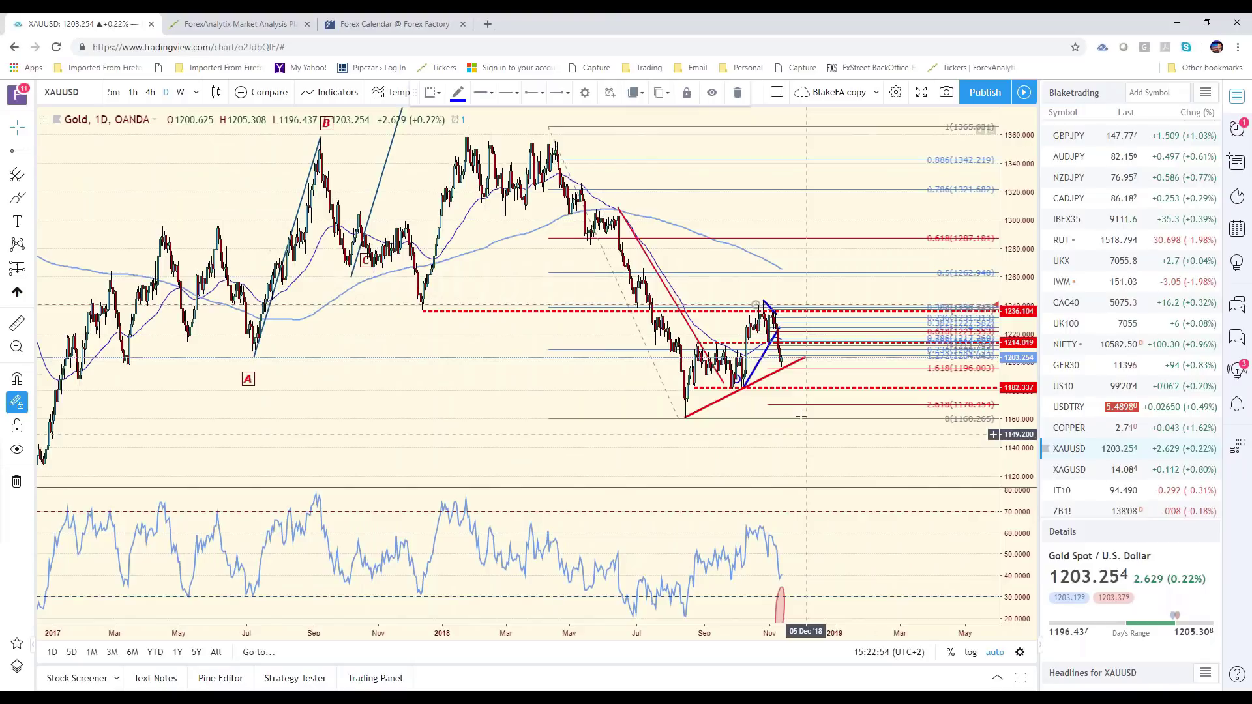
{"action": "left_click", "coordinate": [682, 418]}
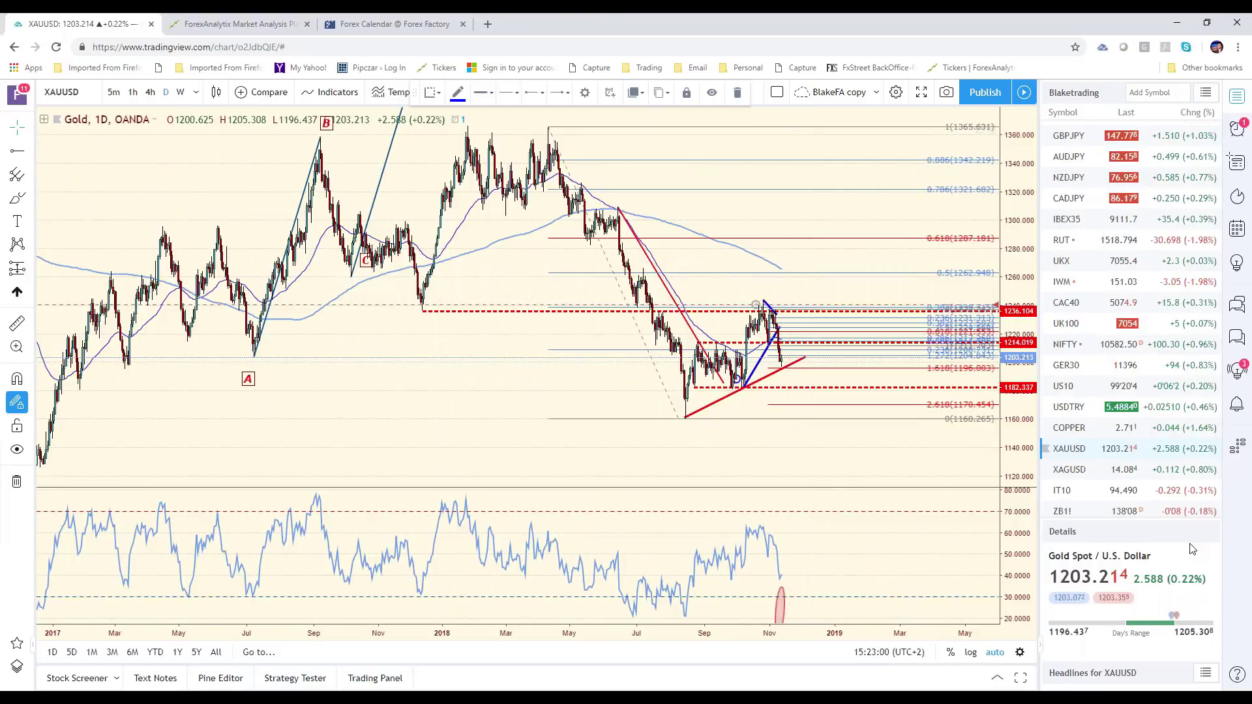
{"action": "key", "text": "Down"}
{"action": "scroll", "coordinate": [891, 507], "scroll_direction": "up", "scroll_amount": 3}
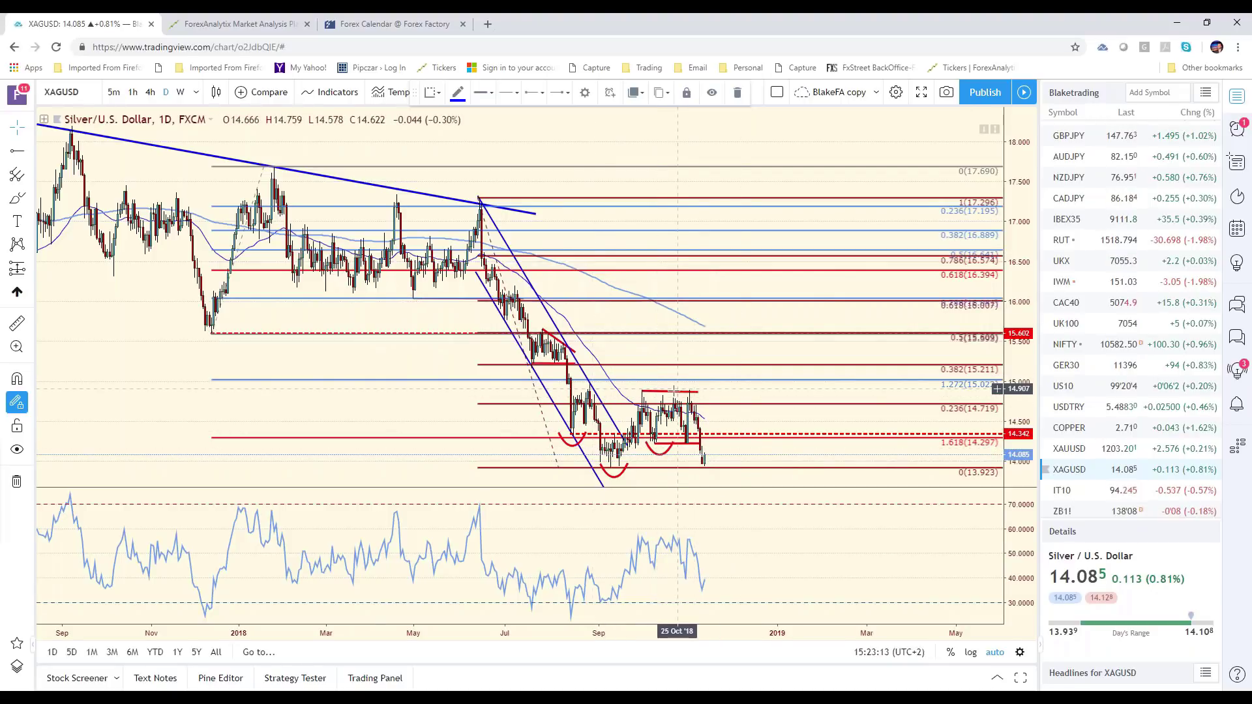
Drag the red range-top horizontal line on daily silver to the 14.899 level.
{"action": "left_click_drag", "start_coordinate": [676, 392], "coordinate": [782, 389]}
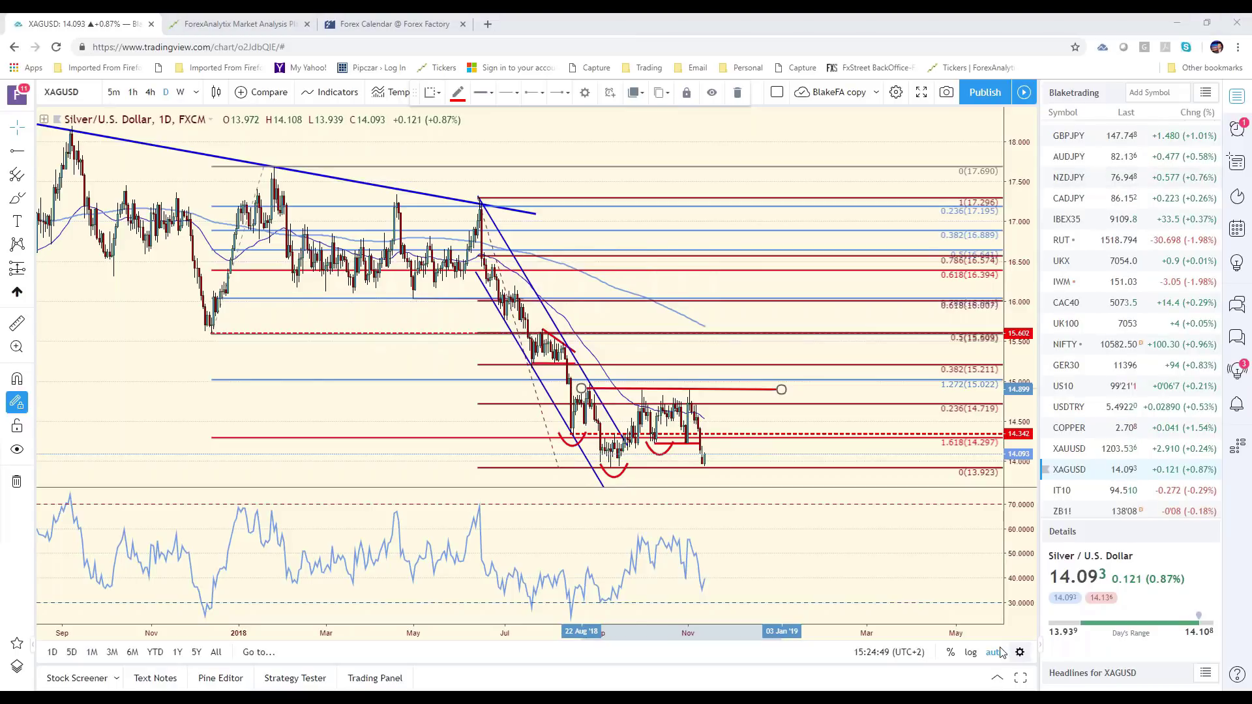
{"action": "scroll", "coordinate": [1138, 265], "scroll_direction": "up", "scroll_amount": 5}
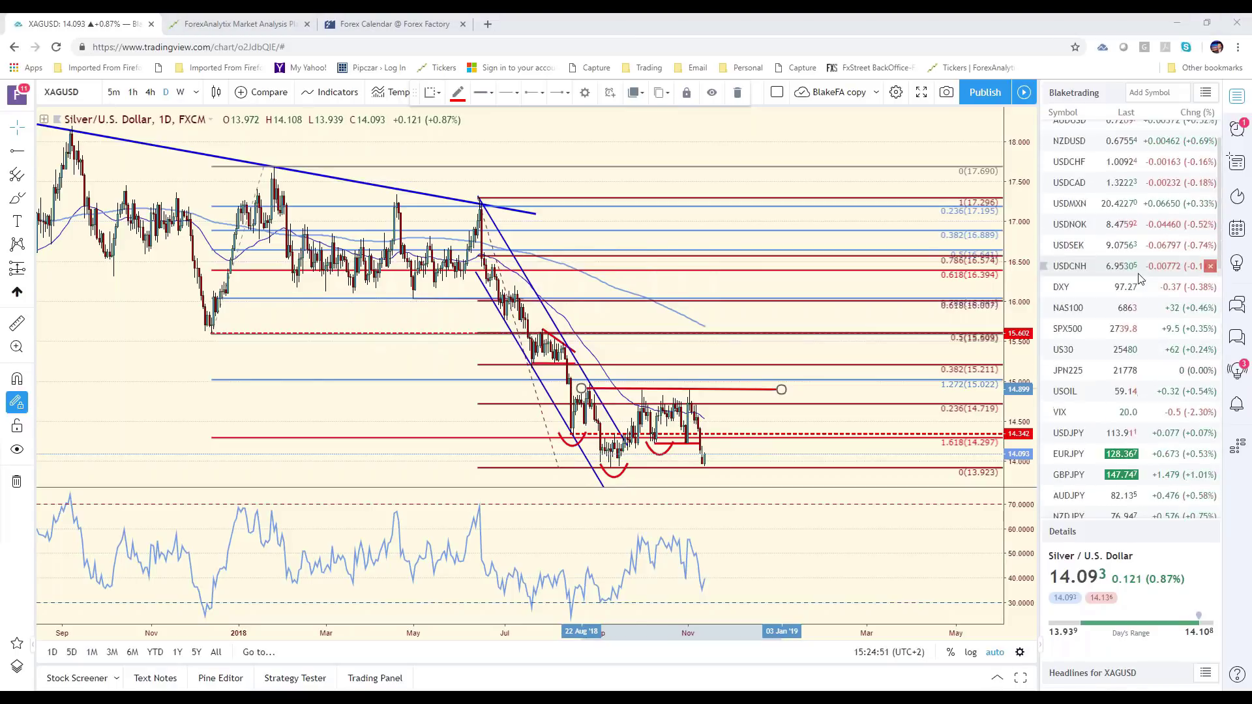
{"action": "scroll", "coordinate": [1139, 264], "scroll_direction": "up", "scroll_amount": 1}
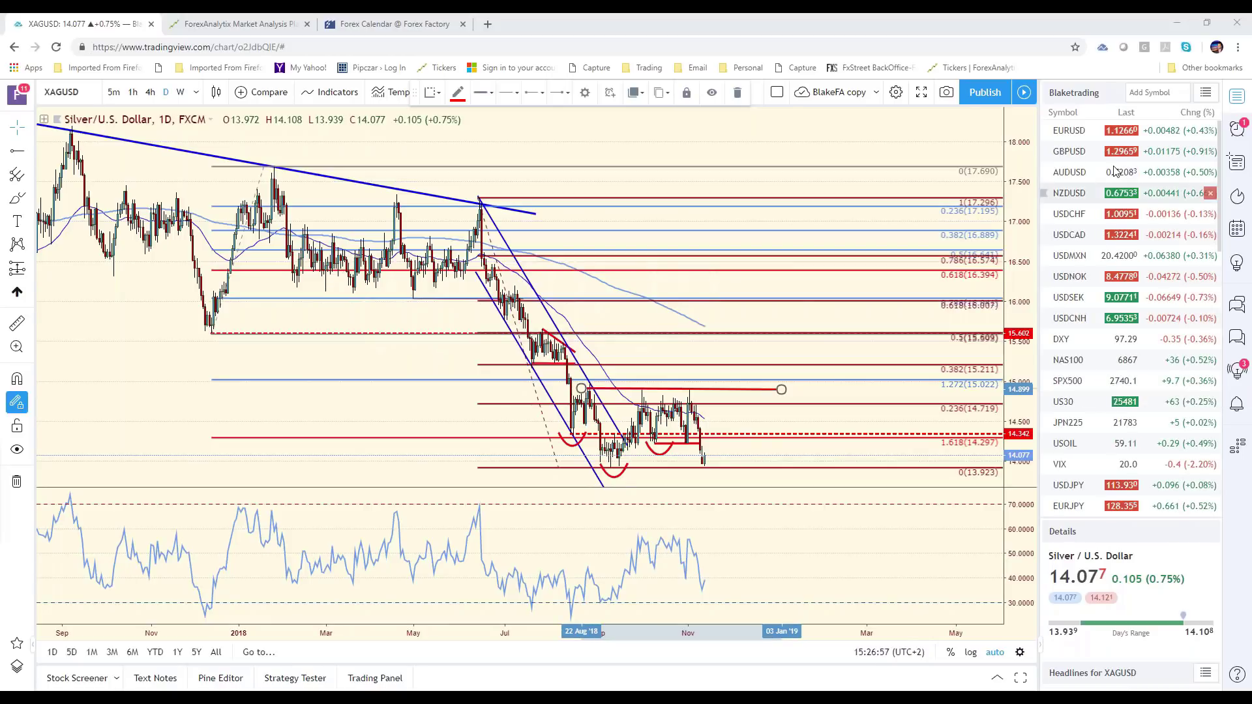
Switch to EURUSD on 1-hour candles, zoomed out slightly to show its Fibonacci levels.
{"action": "left_click", "coordinate": [1078, 134]}
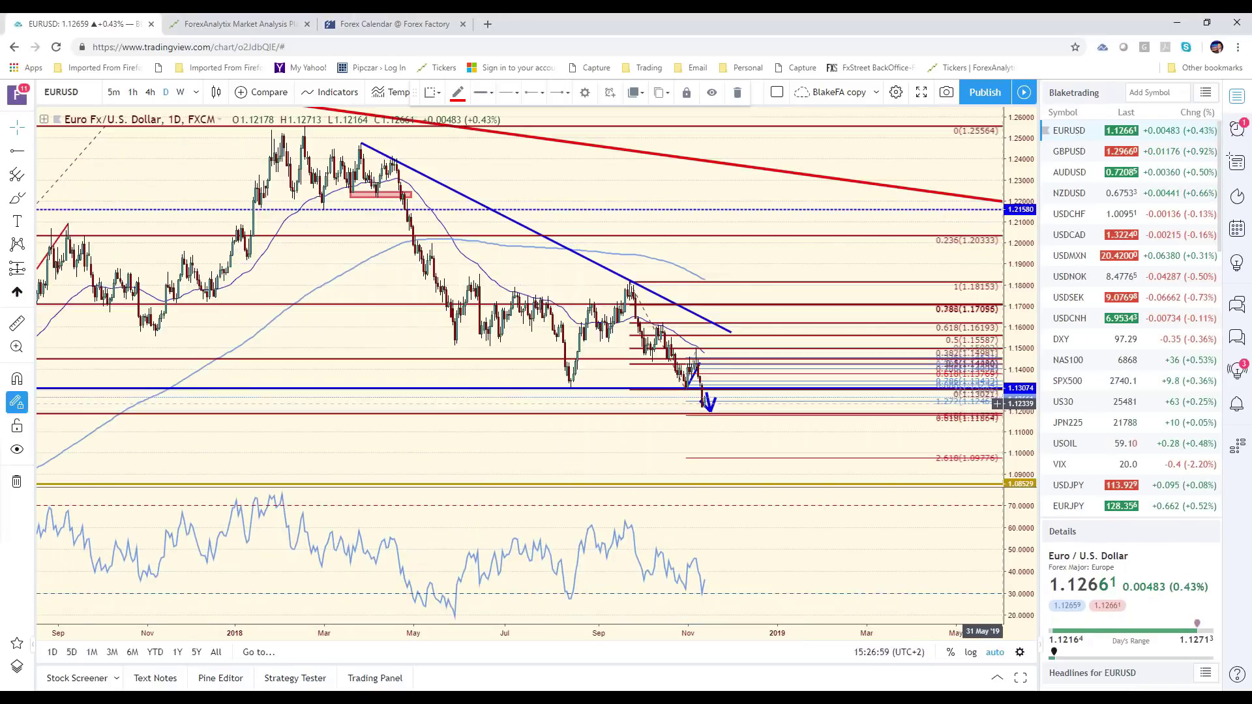
{"action": "left_click", "coordinate": [114, 92]}
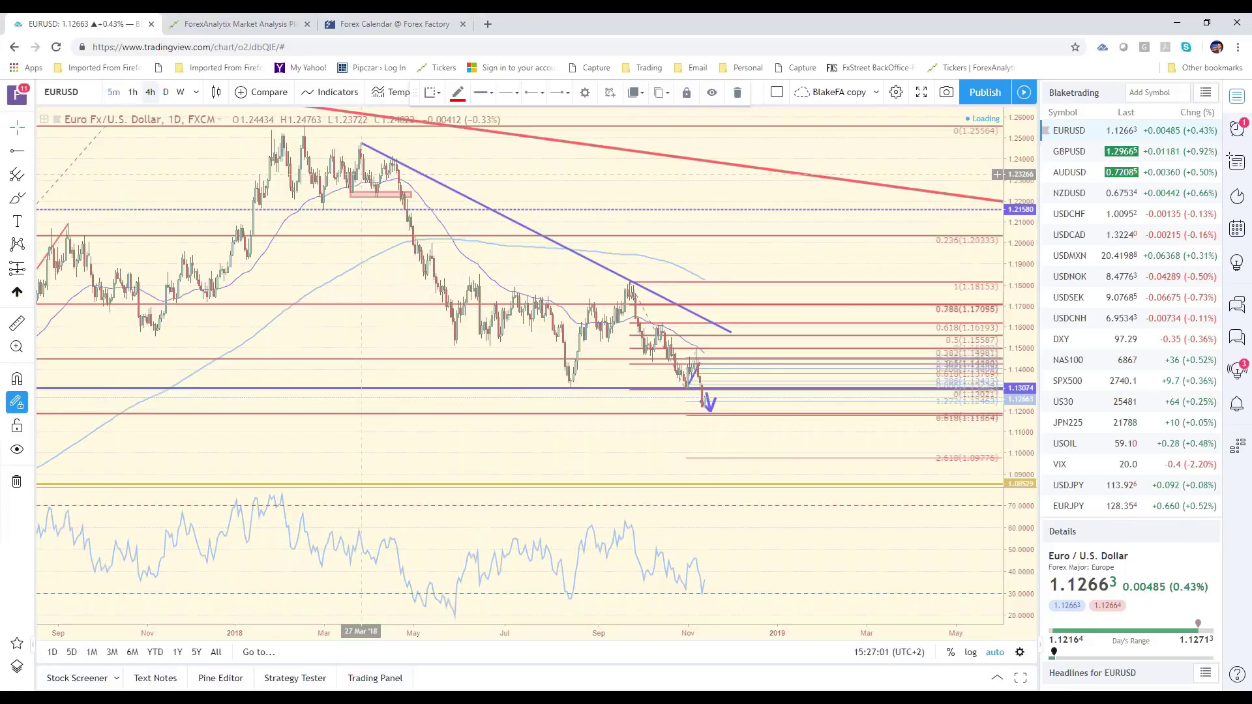
{"action": "left_click", "coordinate": [133, 92]}
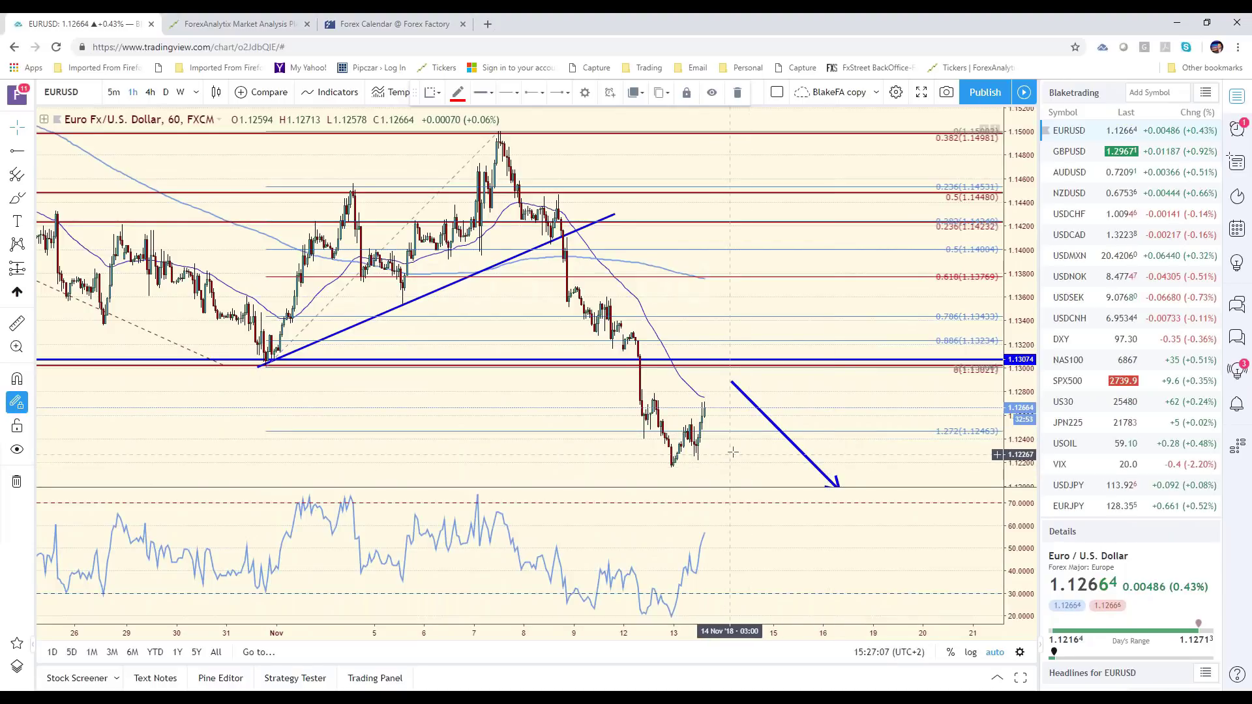
{"action": "scroll", "coordinate": [733, 453], "scroll_direction": "down", "scroll_amount": 1}
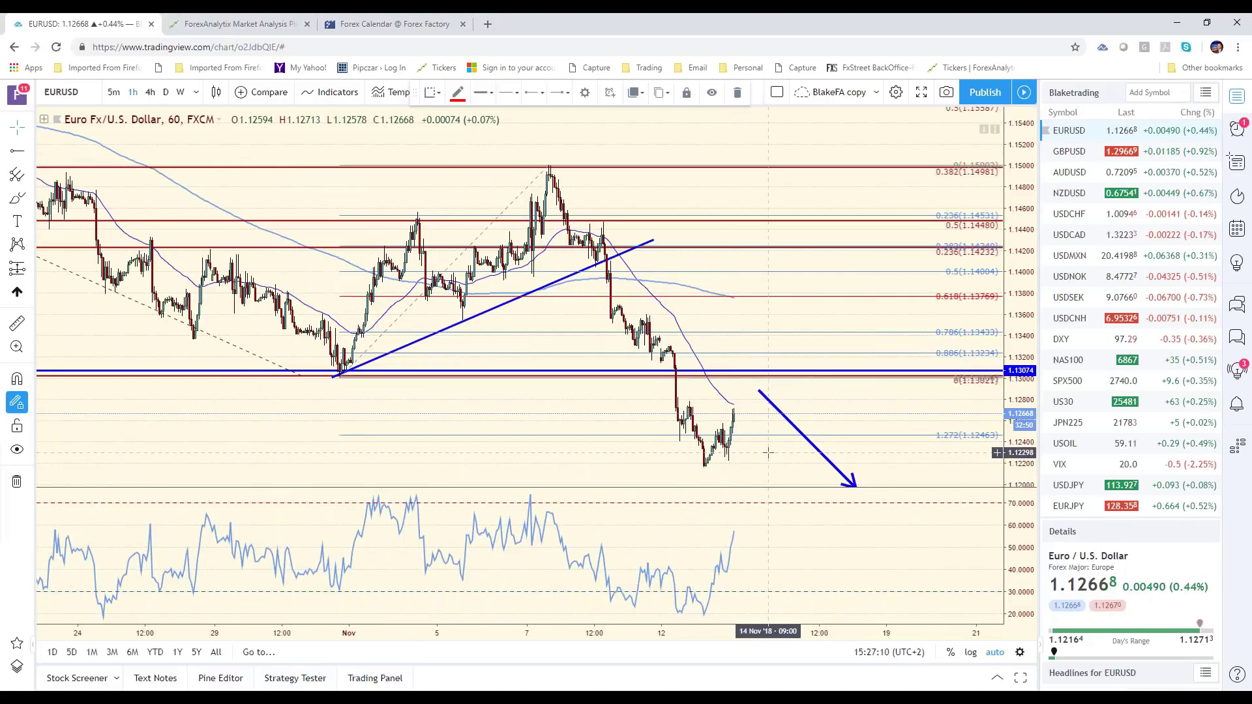
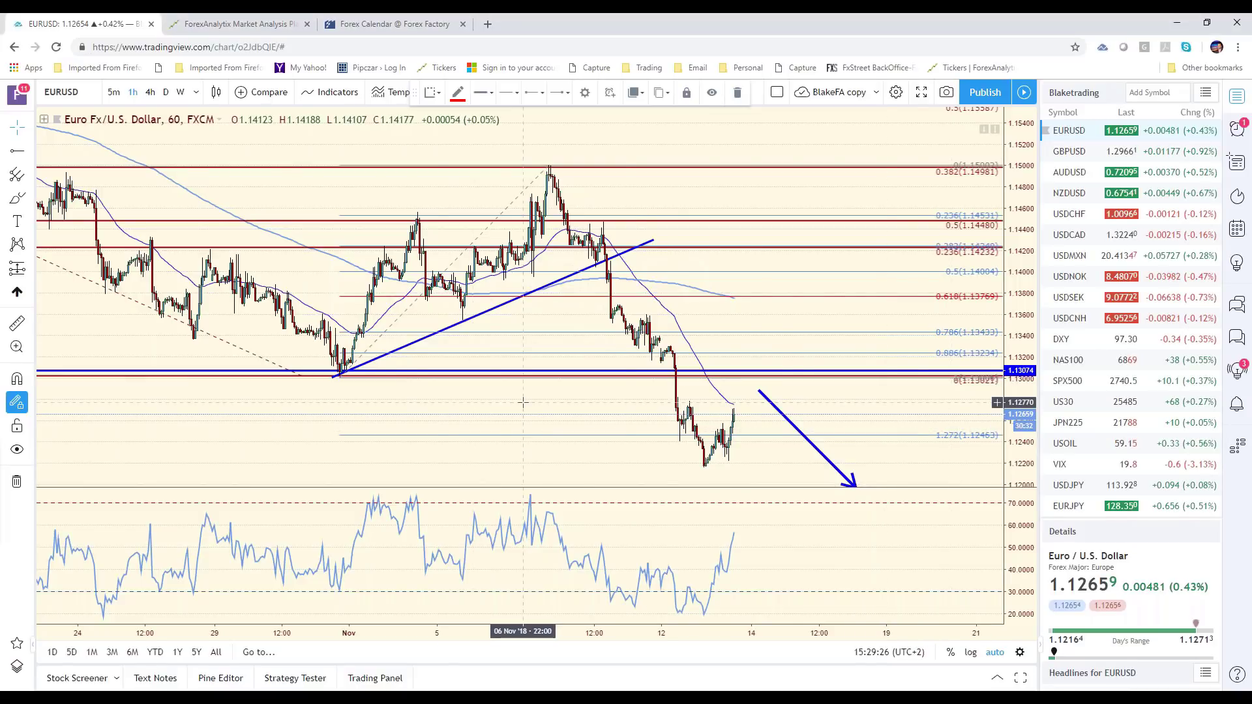
Pan the EURUSD 1-hour chart back to reveal earlier late-October price history.
{"action": "left_click_drag", "start_coordinate": [524, 405], "coordinate": [625, 401]}
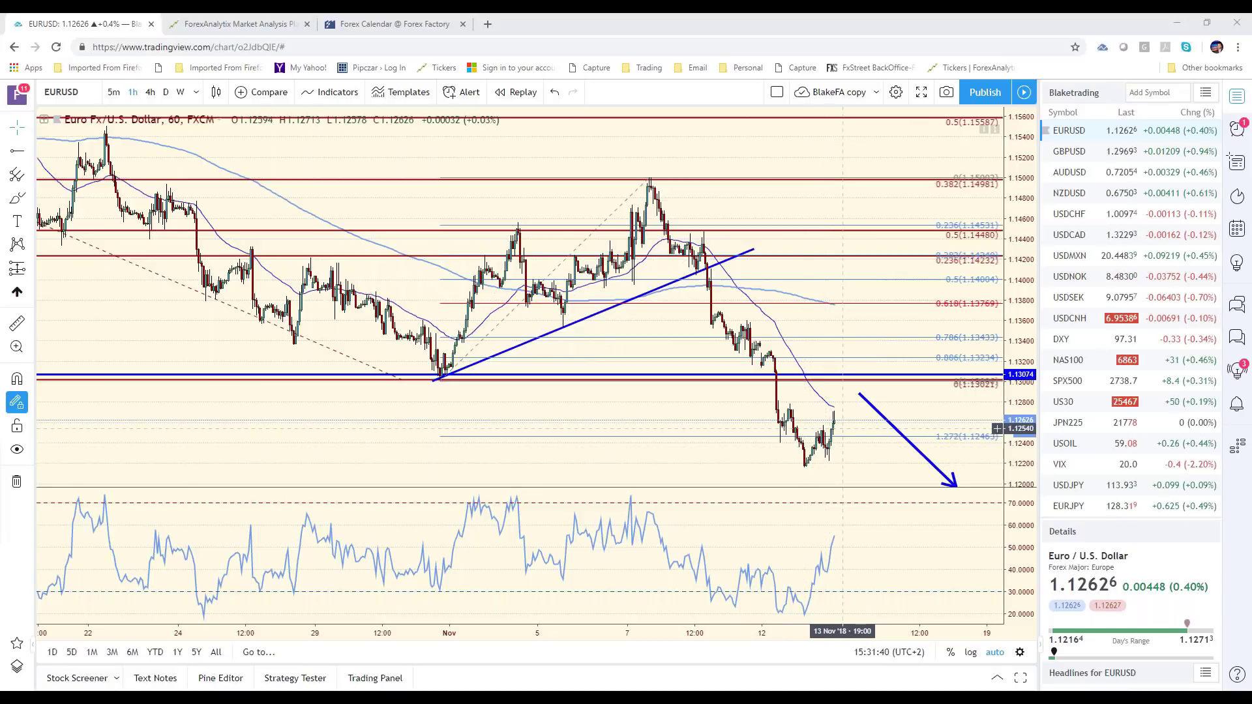
Raise the blue projection arrow's start point slightly on the EURUSD hourly chart.
{"action": "left_click", "coordinate": [860, 394]}
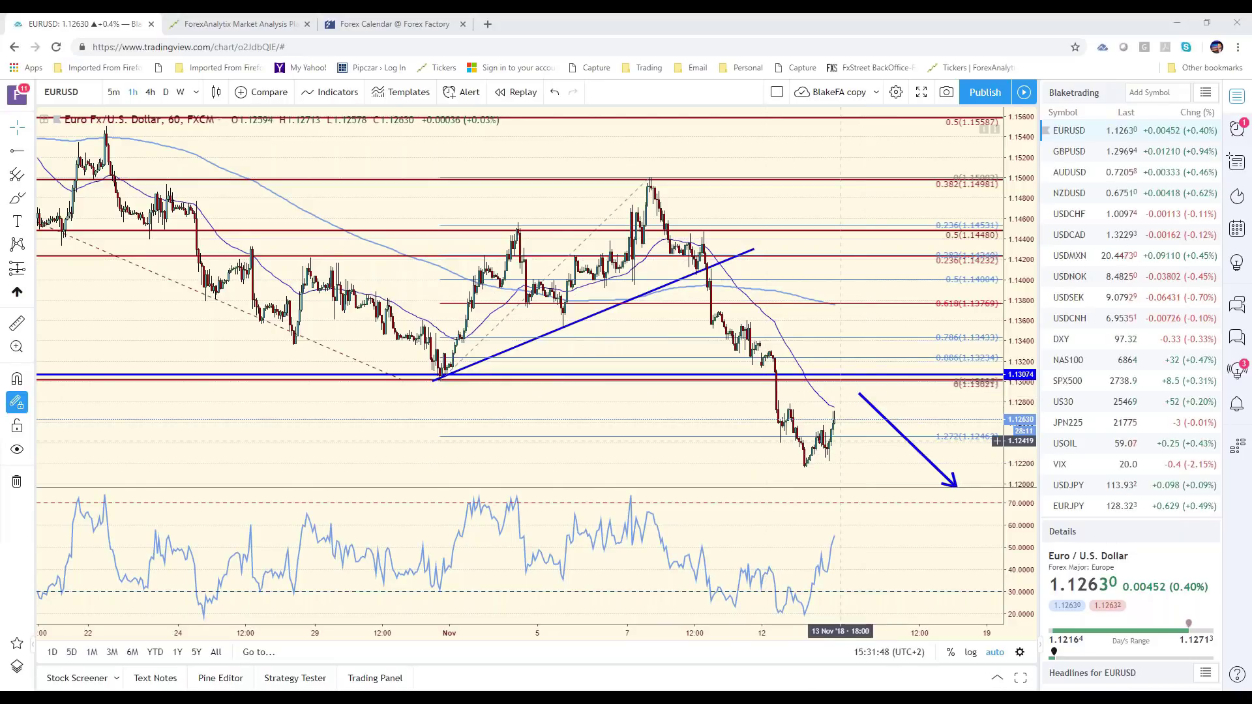
{"action": "left_click_drag", "start_coordinate": [871, 409], "coordinate": [872, 401]}
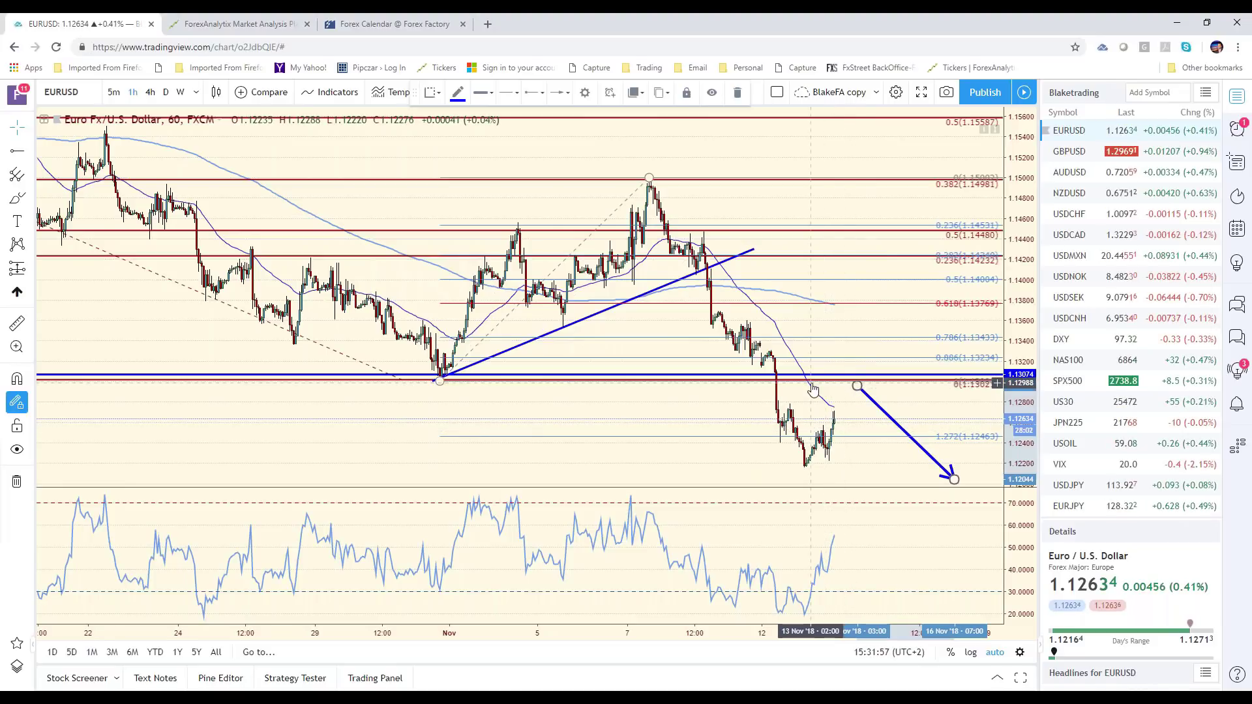
{"action": "scroll", "coordinate": [610, 400], "scroll_direction": "down", "scroll_amount": 3}
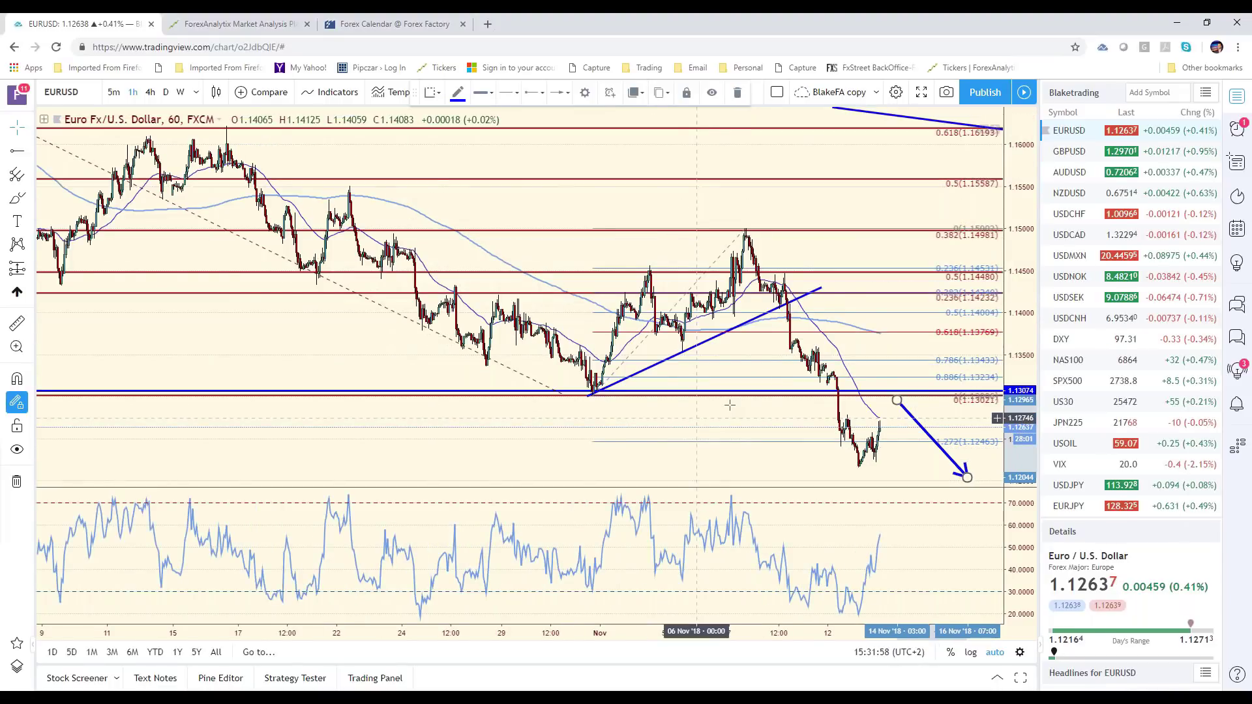
{"action": "scroll", "coordinate": [754, 428], "scroll_direction": "up", "scroll_amount": 3}
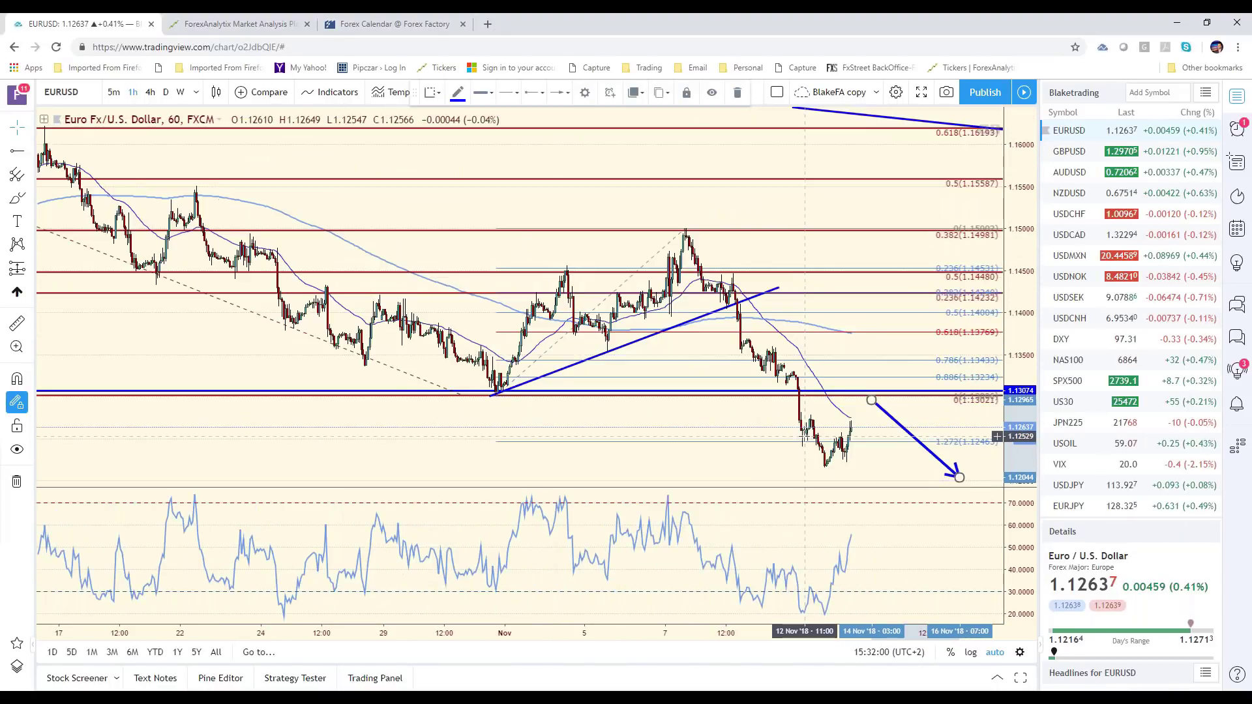
{"action": "scroll", "coordinate": [805, 436], "scroll_direction": "up", "scroll_amount": 2}
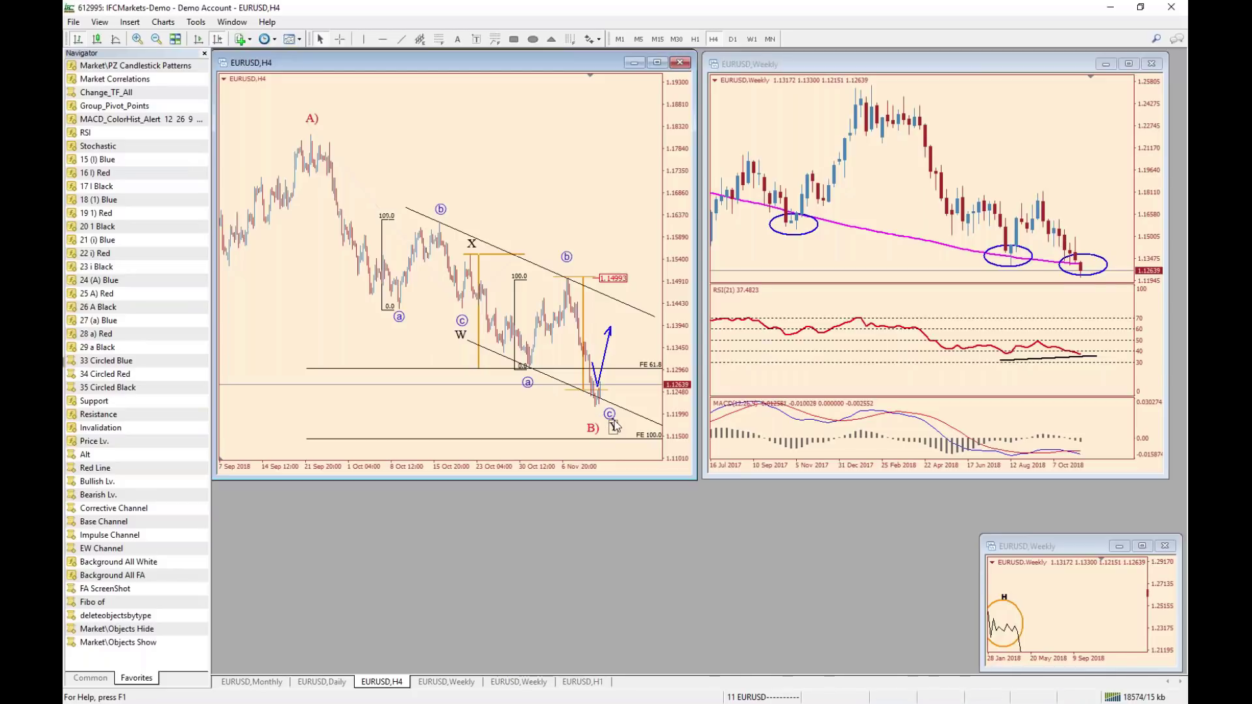
Move the circled c label under the latest H4 low and delete the blue projection arrow.
{"action": "left_click_drag", "start_coordinate": [609, 414], "coordinate": [618, 441]}
{"action": "double_click", "coordinate": [598, 385]}
{"action": "key", "text": "Delete"}
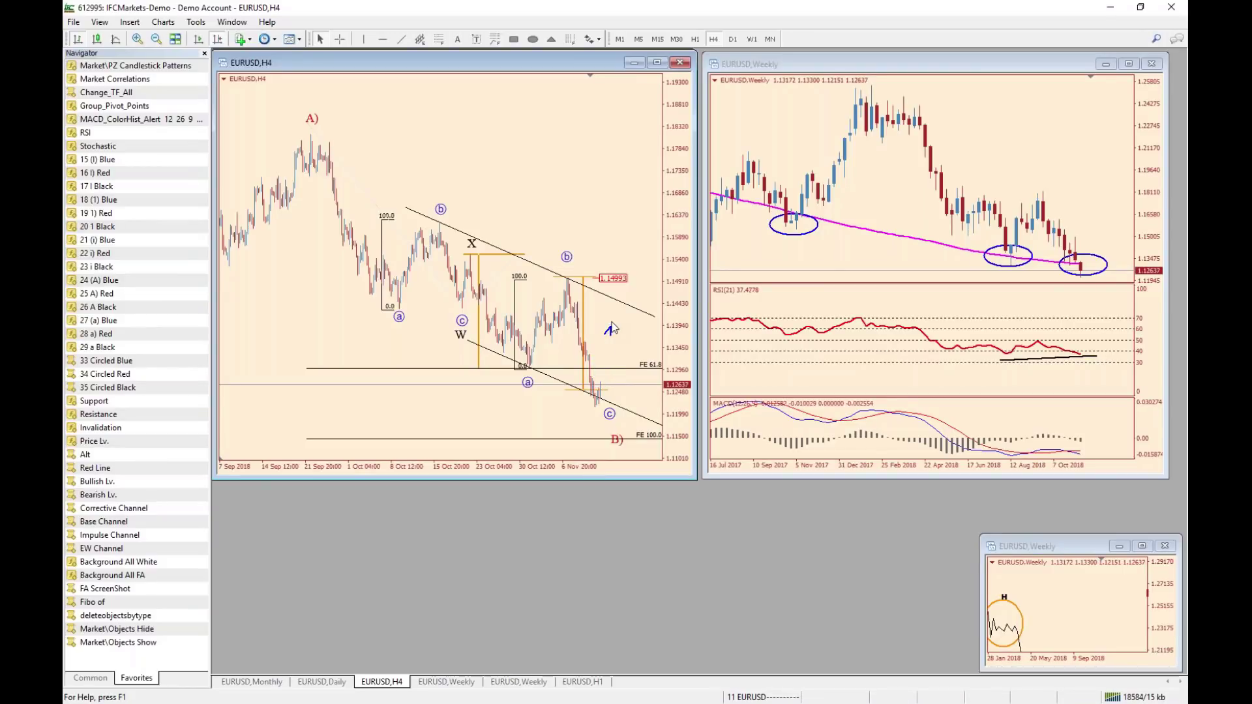
{"action": "key", "text": "ctrl+z"}
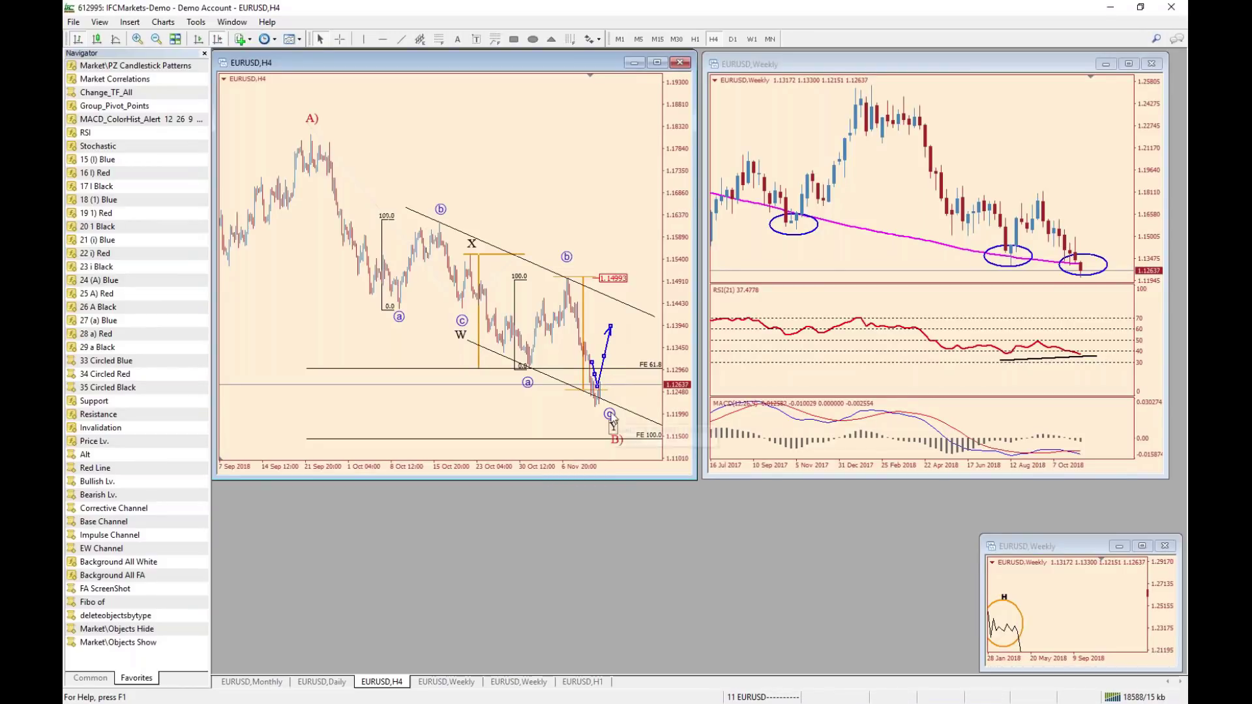
{"action": "key", "text": "ctrl+z"}
{"action": "key", "text": "Delete"}
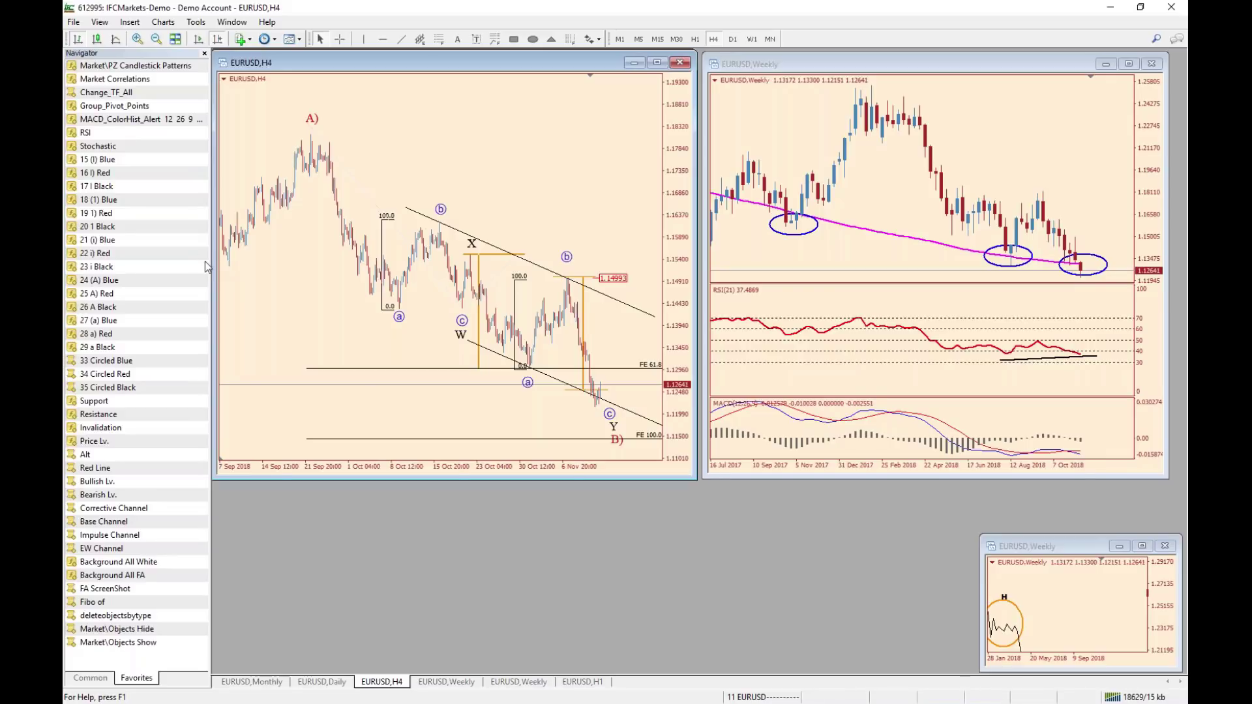
On the EURUSD daily chart, measure the drop from the A) peak to B) with the crosshair.
{"action": "left_click", "coordinate": [322, 682]}
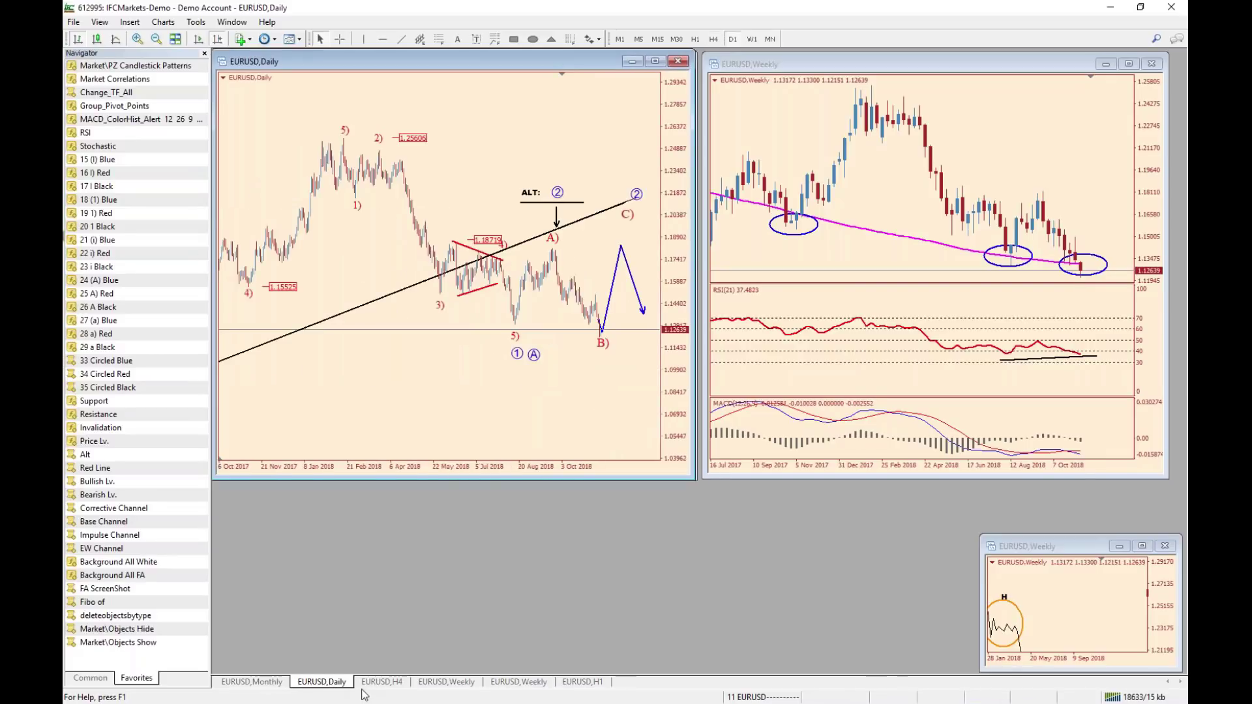
{"action": "middle_click", "coordinate": [602, 297]}
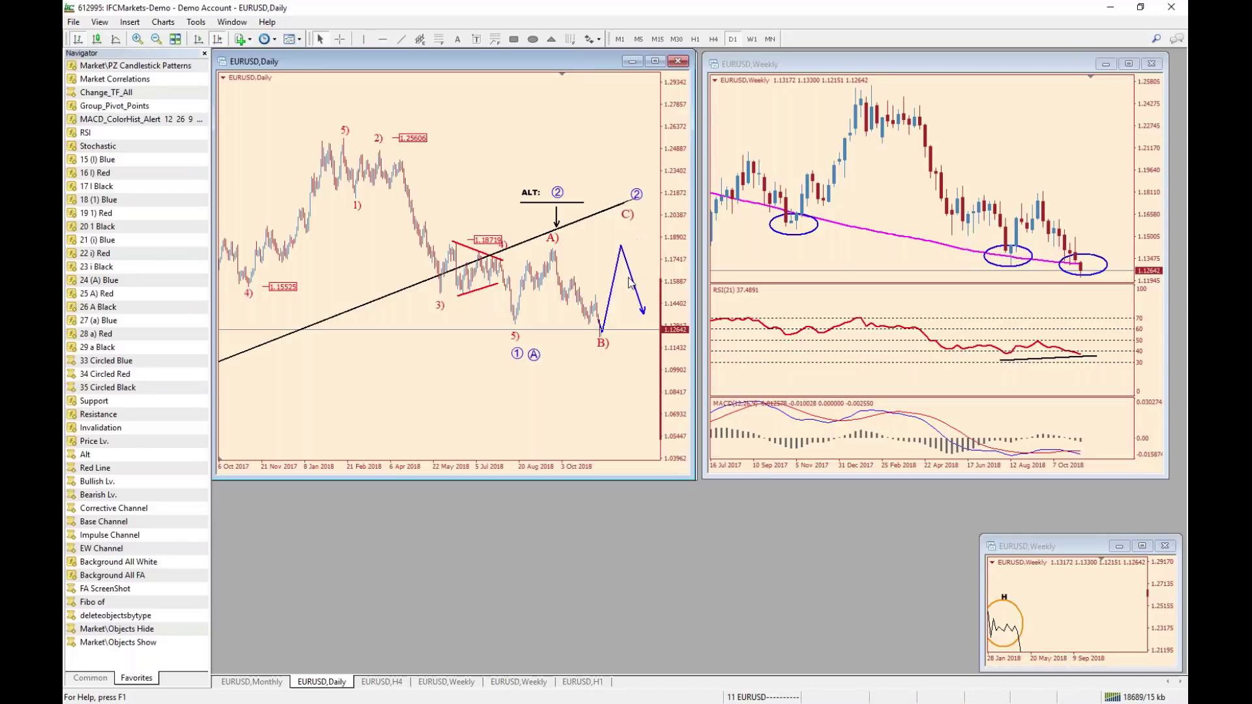
{"action": "middle_click", "coordinate": [540, 342]}
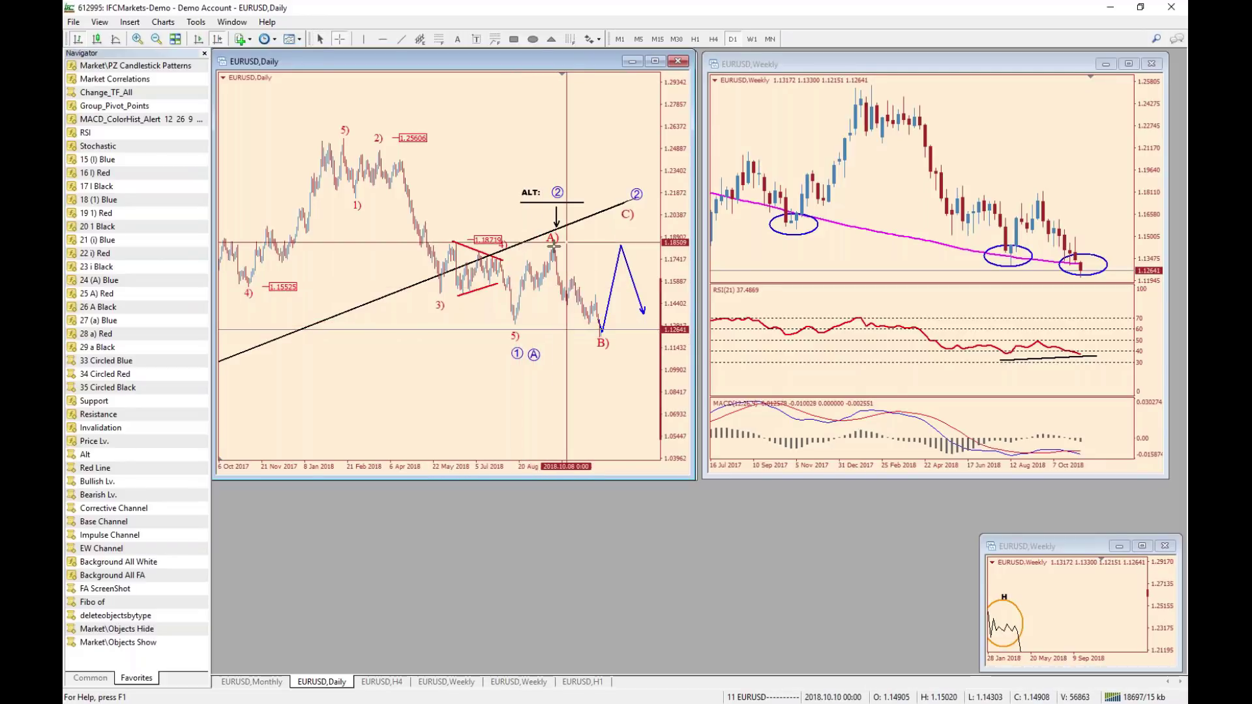
{"action": "left_click_drag", "start_coordinate": [550, 249], "coordinate": [600, 336]}
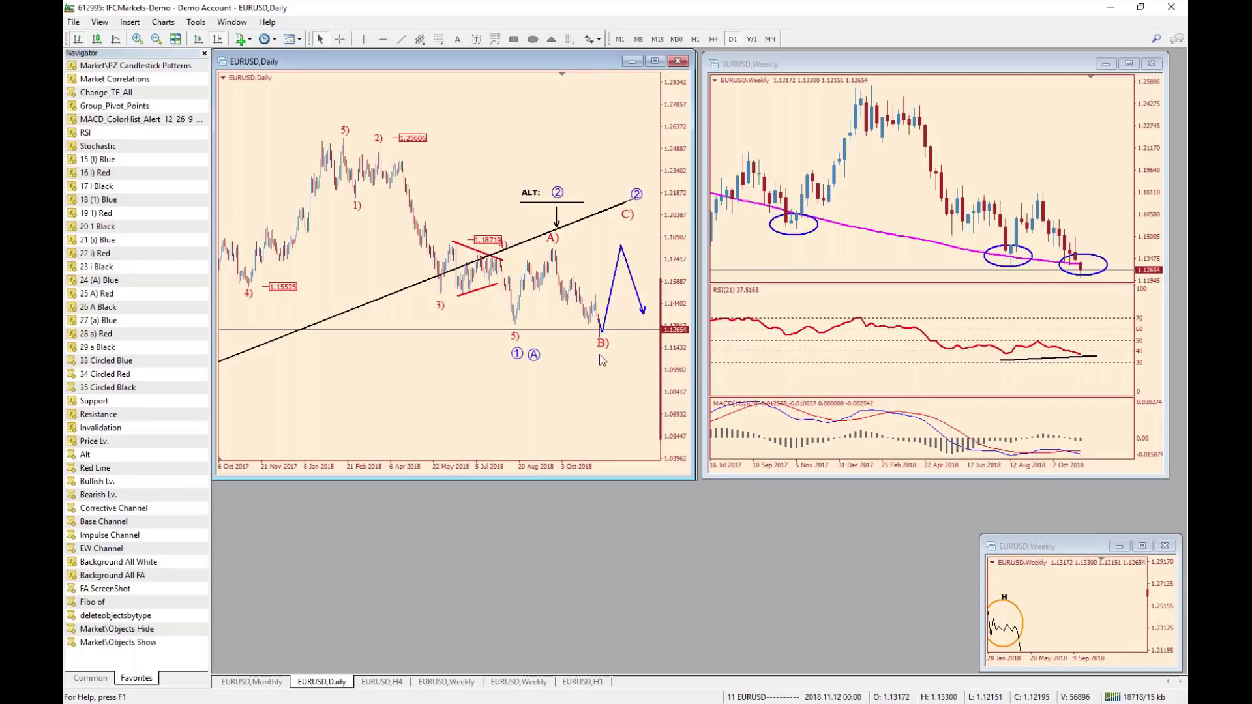
Move the circled 2 label down to sit directly above C) on the daily chart.
{"action": "left_click", "coordinate": [381, 682]}
{"action": "scroll", "coordinate": [377, 374], "scroll_direction": "down", "scroll_amount": 2}
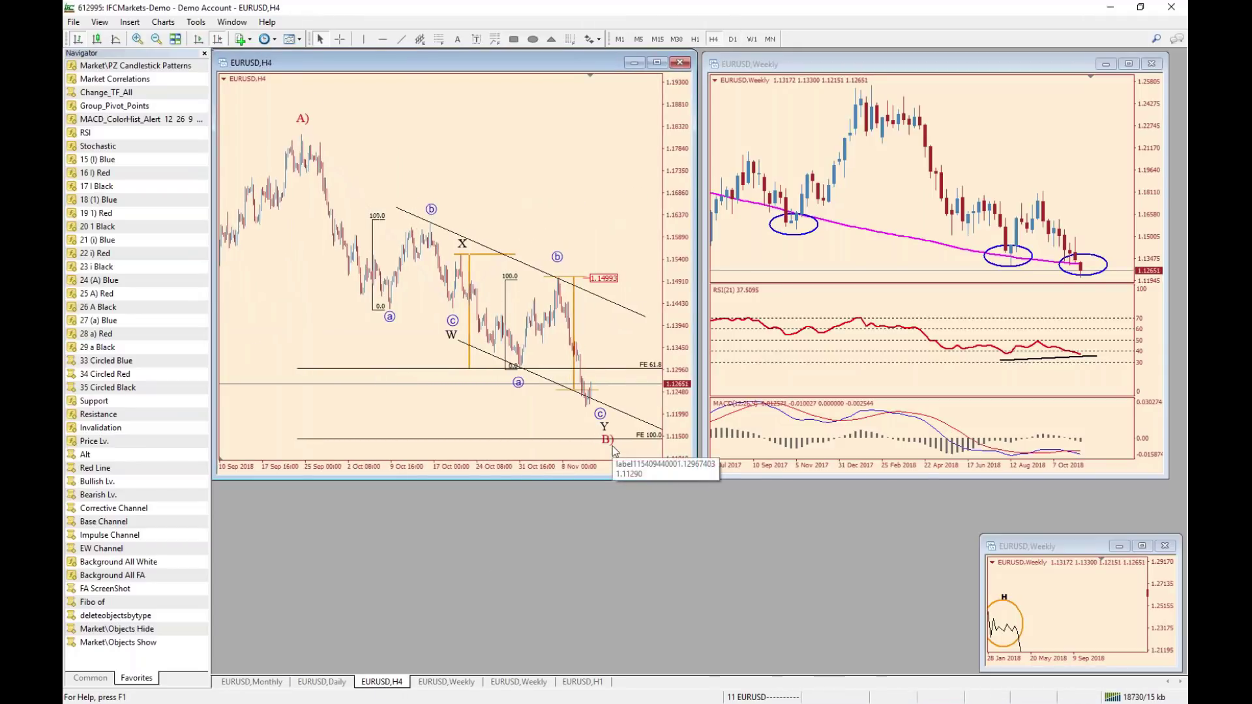
{"action": "left_click", "coordinate": [344, 682]}
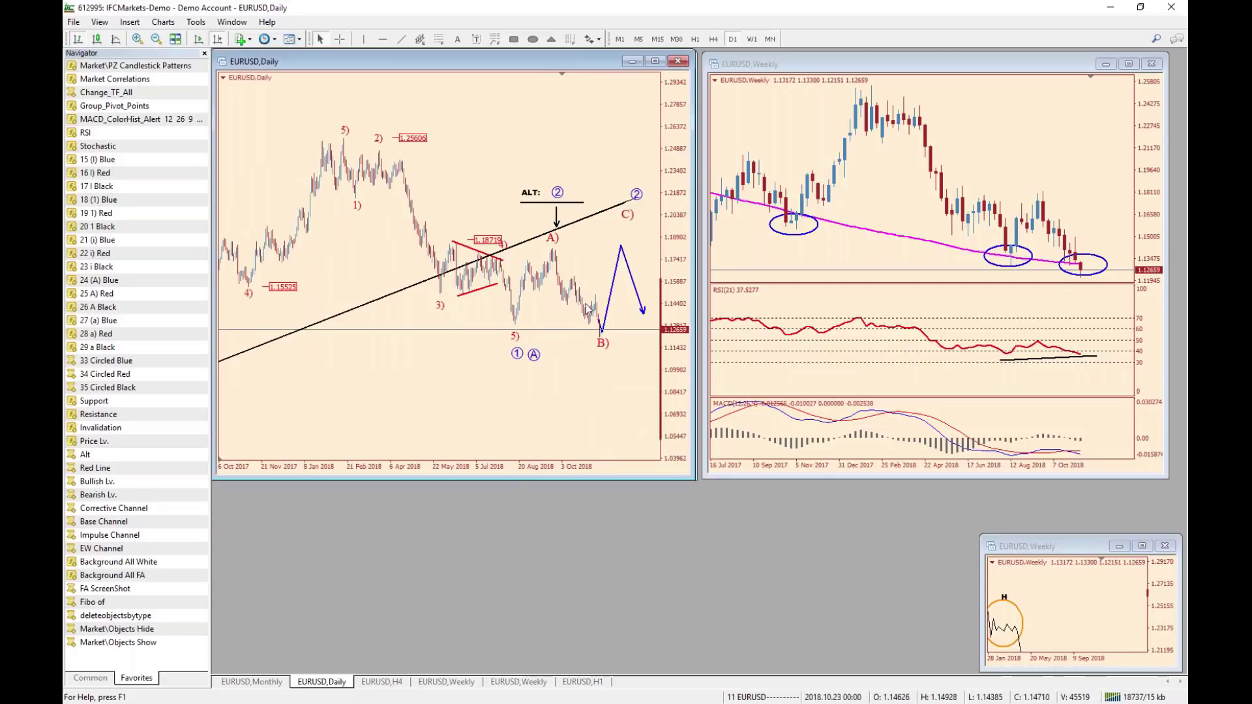
{"action": "double_click", "coordinate": [636, 195]}
{"action": "left_click_drag", "start_coordinate": [636, 195], "coordinate": [626, 220]}
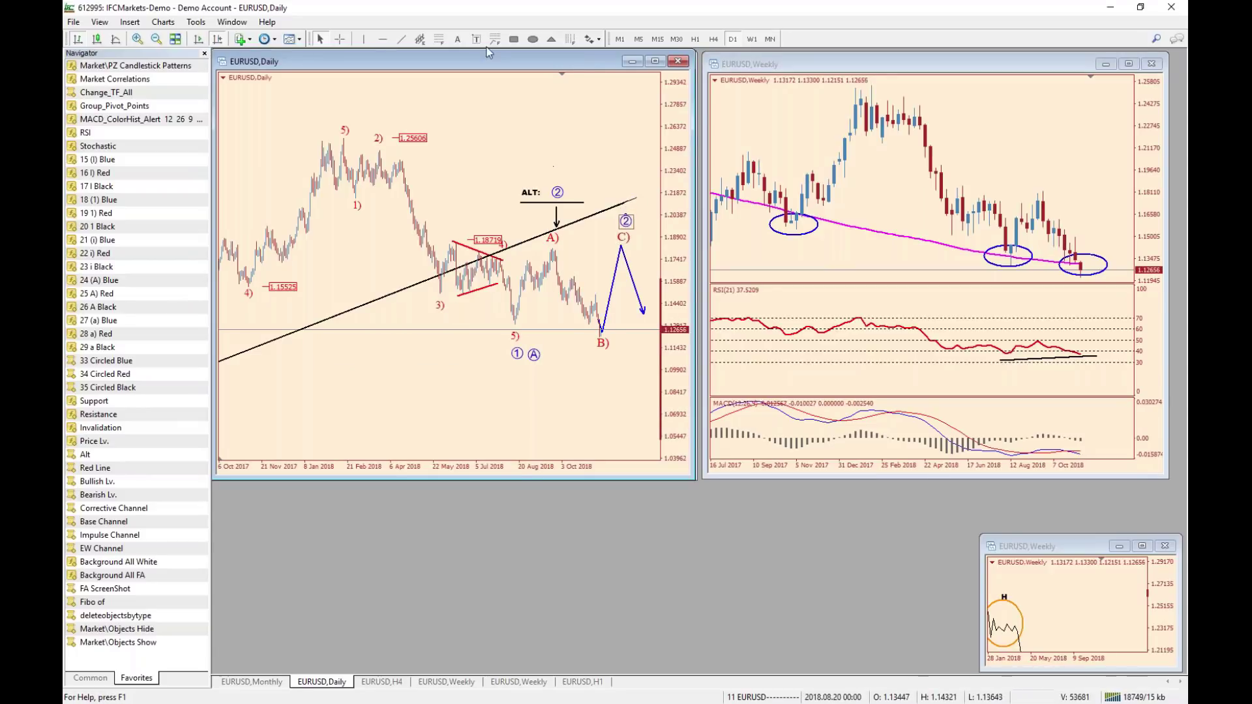
Draw a yellow rectangle from the daily 5) low to the A) high.
{"action": "left_click", "coordinate": [514, 40]}
{"action": "left_click_drag", "start_coordinate": [515, 249], "coordinate": [646, 329]}
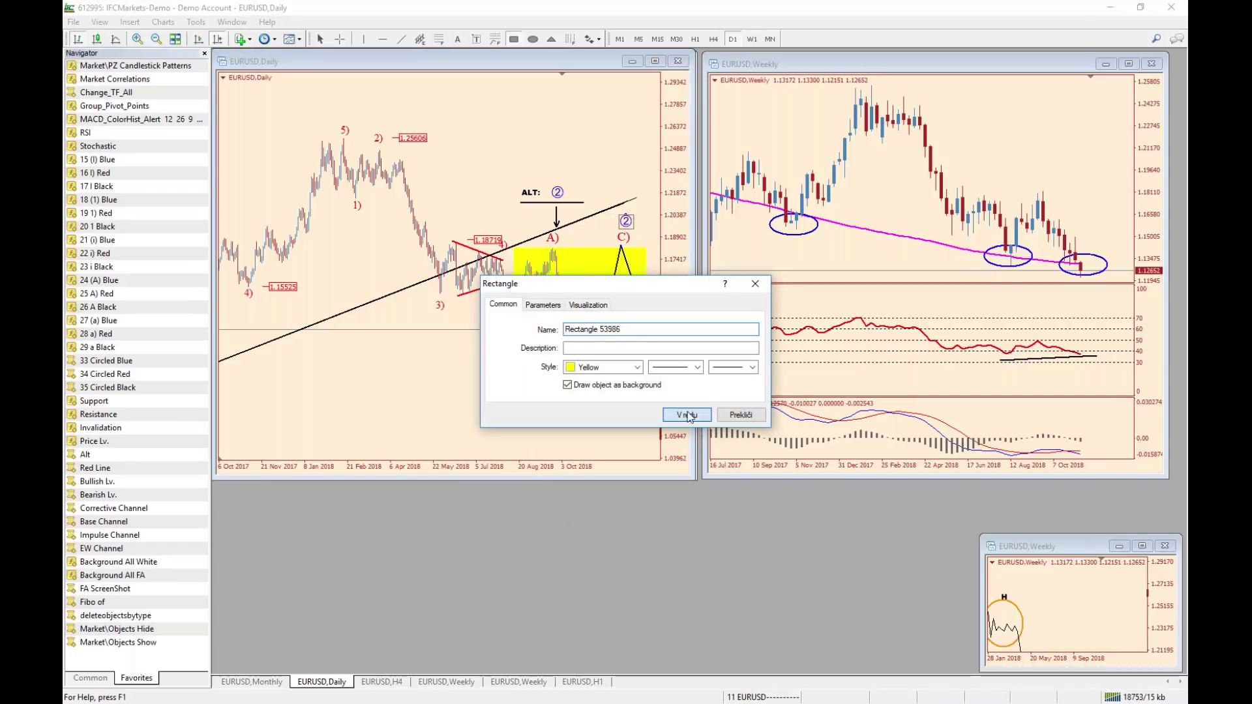
{"action": "left_click", "coordinate": [688, 415]}
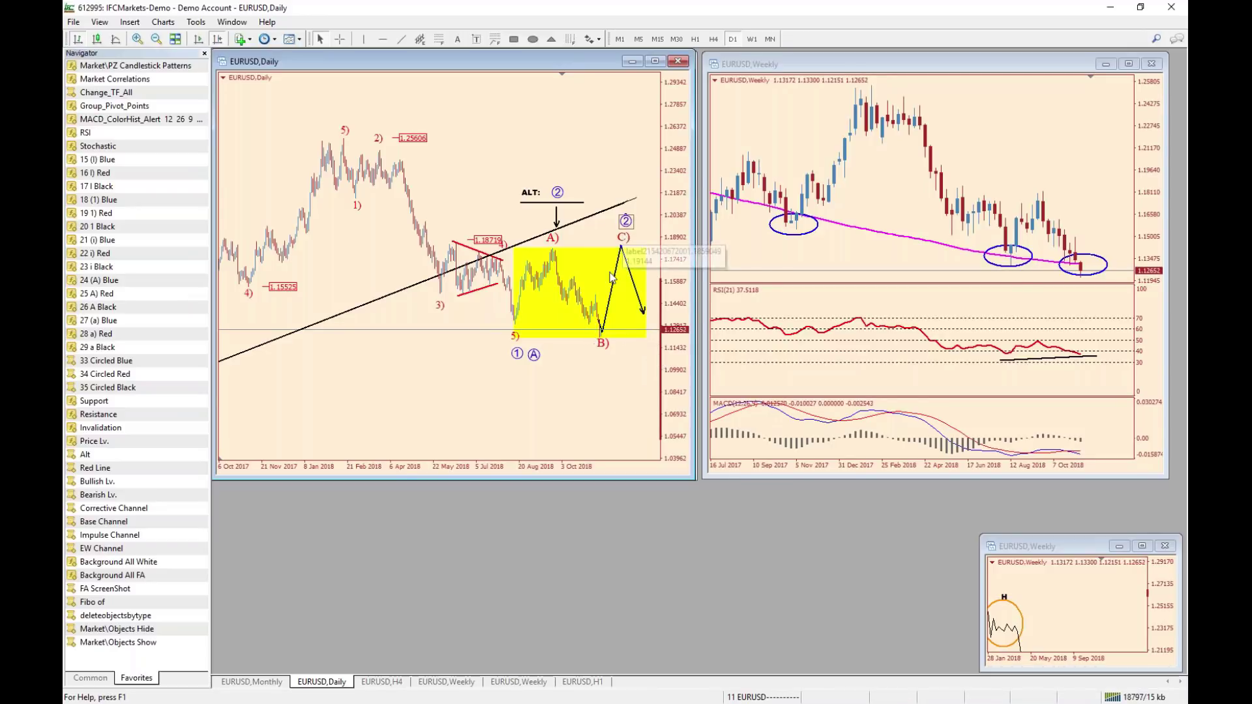
{"action": "left_click", "coordinate": [385, 682]}
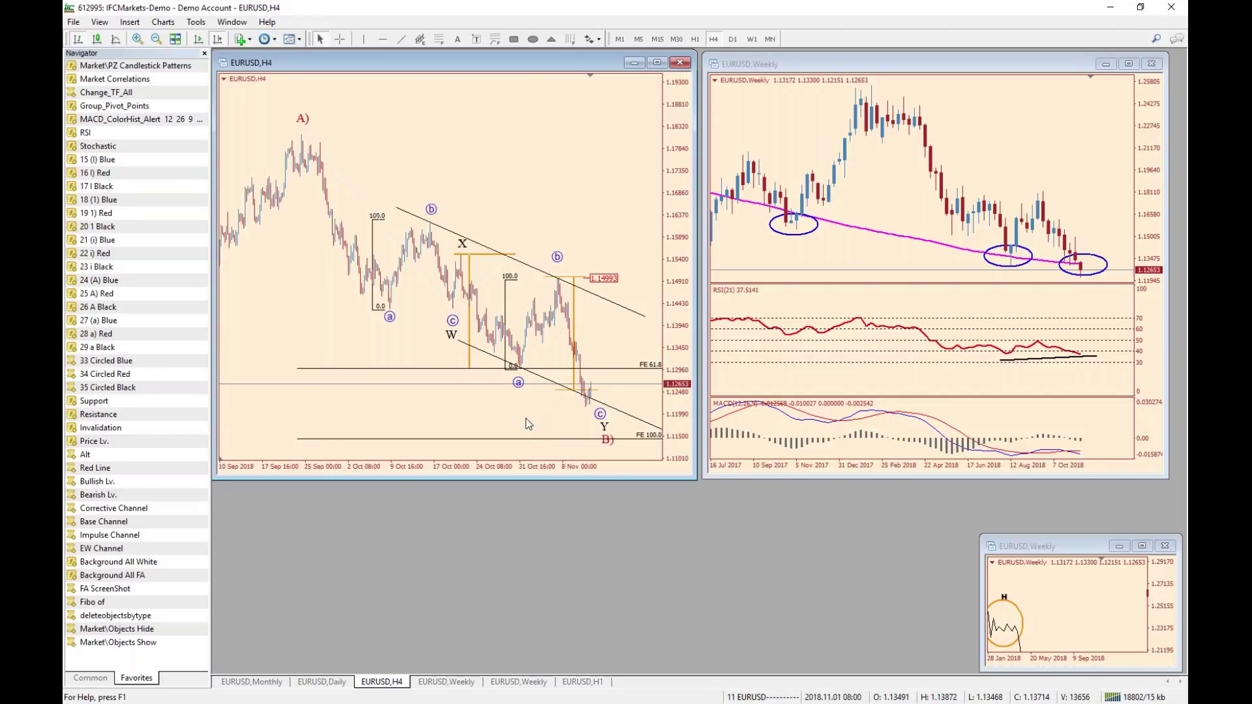
Nudge the B) label up toward the latest low and check prices with the crosshair.
{"action": "left_click", "coordinate": [350, 682]}
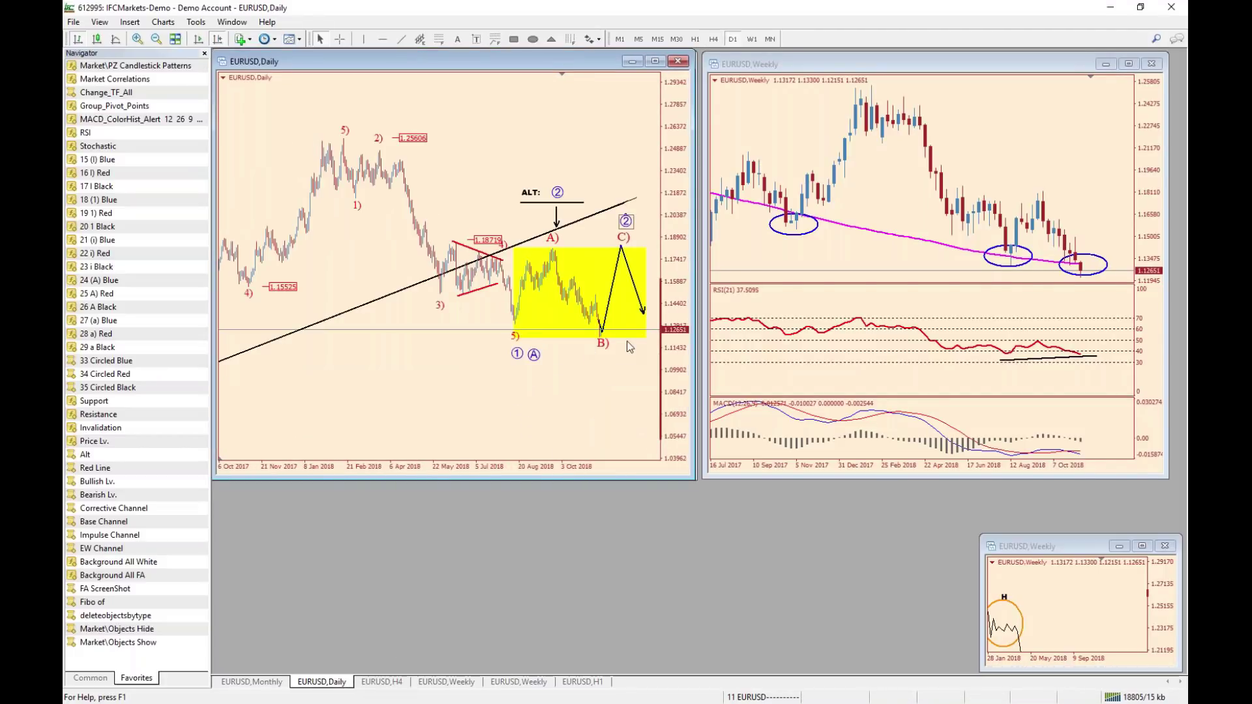
{"action": "left_click_drag", "start_coordinate": [611, 360], "coordinate": [607, 350]}
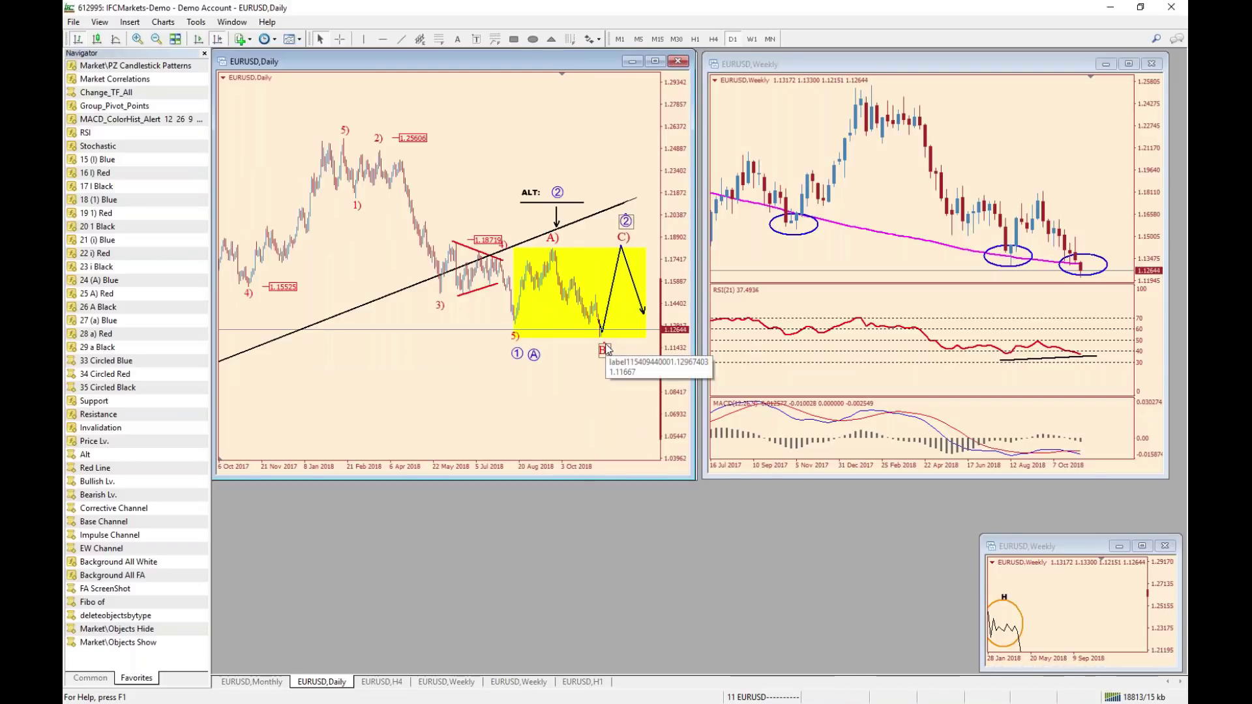
{"action": "key", "text": "ctrl+f"}
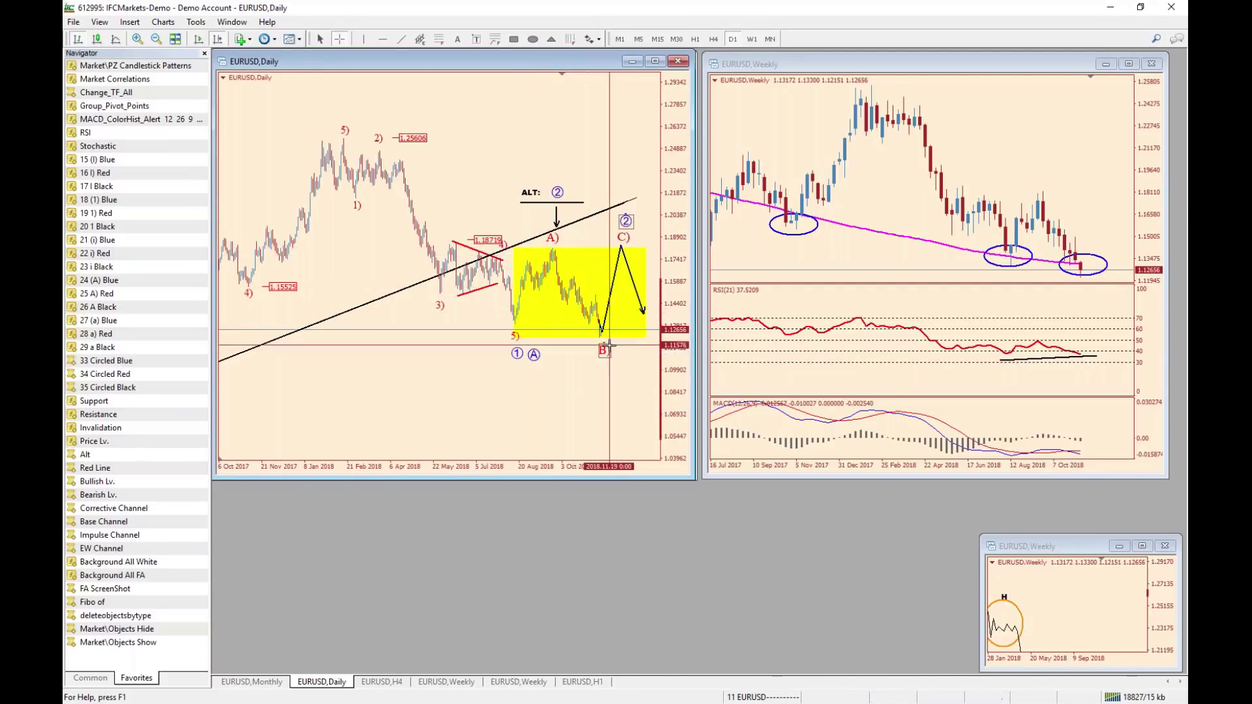
{"action": "left_click", "coordinate": [394, 683]}
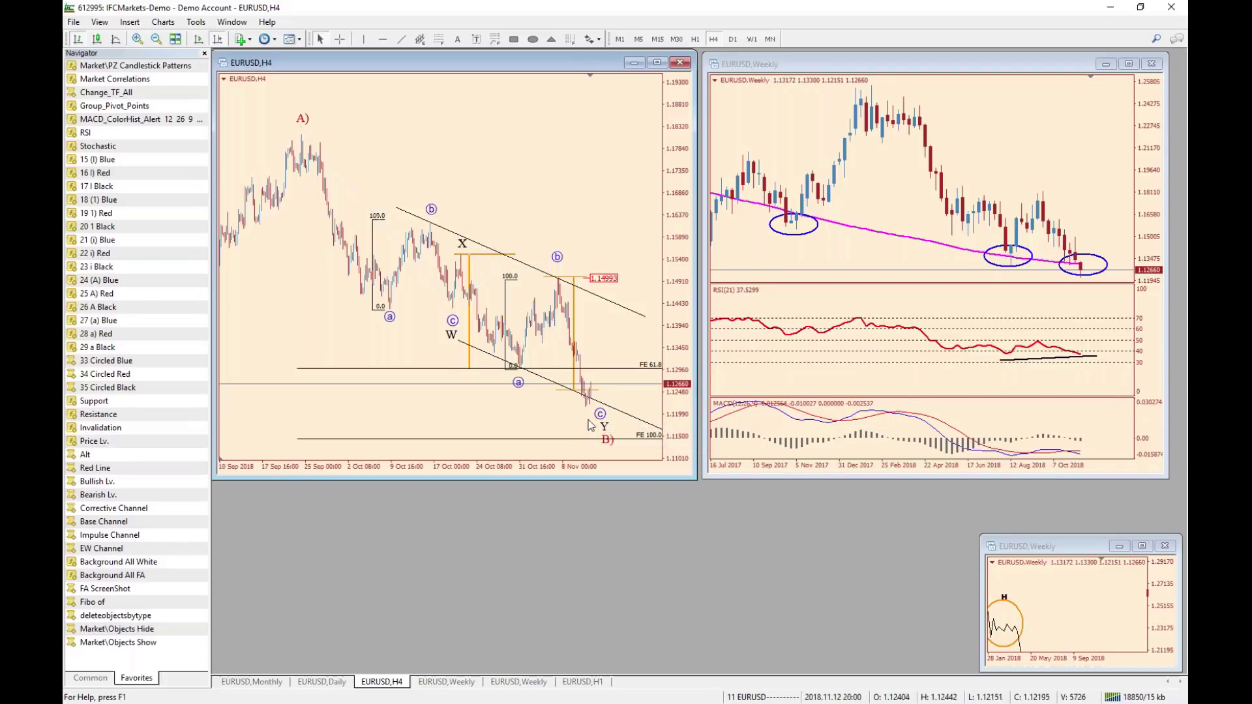
Place red a), b), c) labels right of the latest H1 bars using the '28 a) Red' script.
{"action": "left_click", "coordinate": [576, 683]}
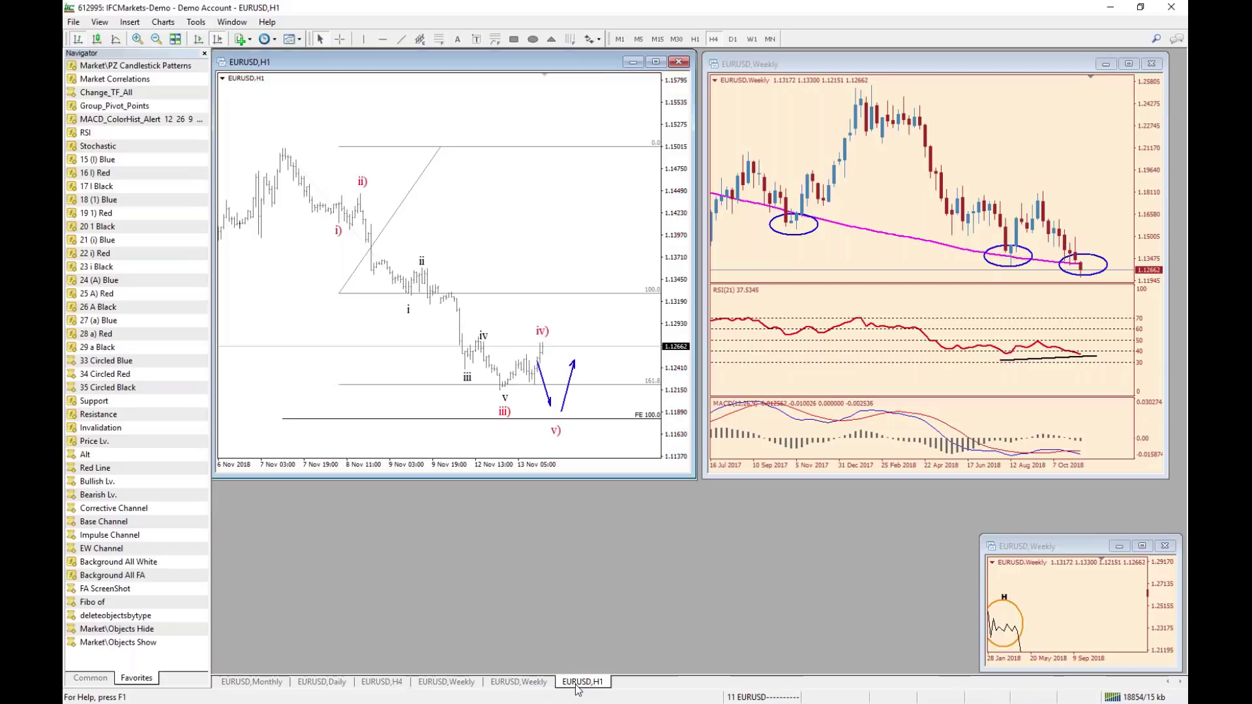
{"action": "left_click_drag", "start_coordinate": [394, 338], "coordinate": [394, 293]}
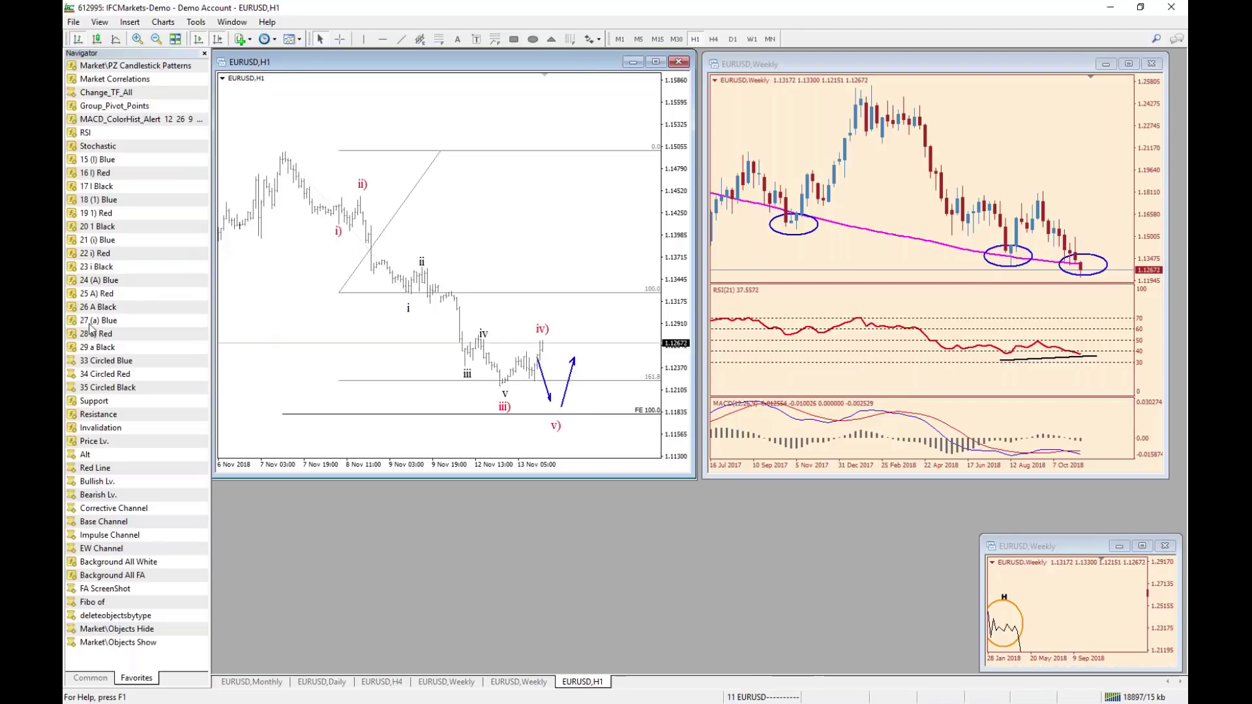
{"action": "left_click_drag", "start_coordinate": [97, 337], "coordinate": [575, 338]}
{"action": "left_click", "coordinate": [383, 681]}
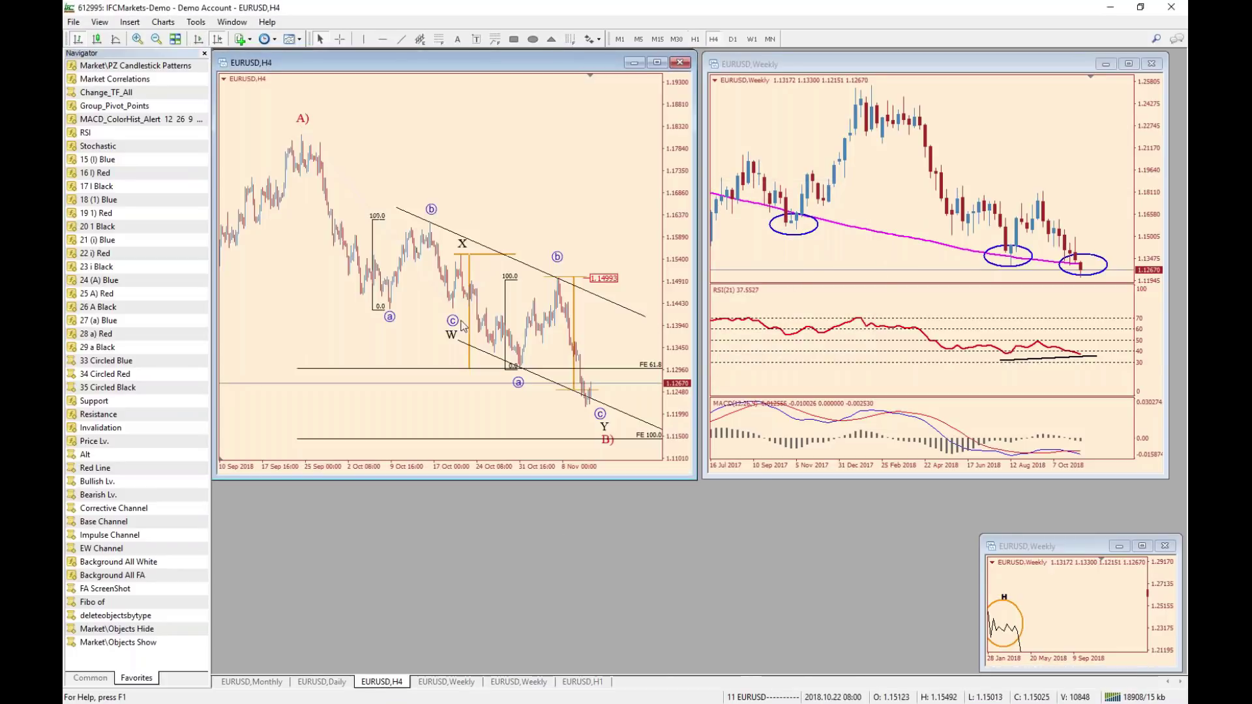
{"action": "middle_click", "coordinate": [522, 369]}
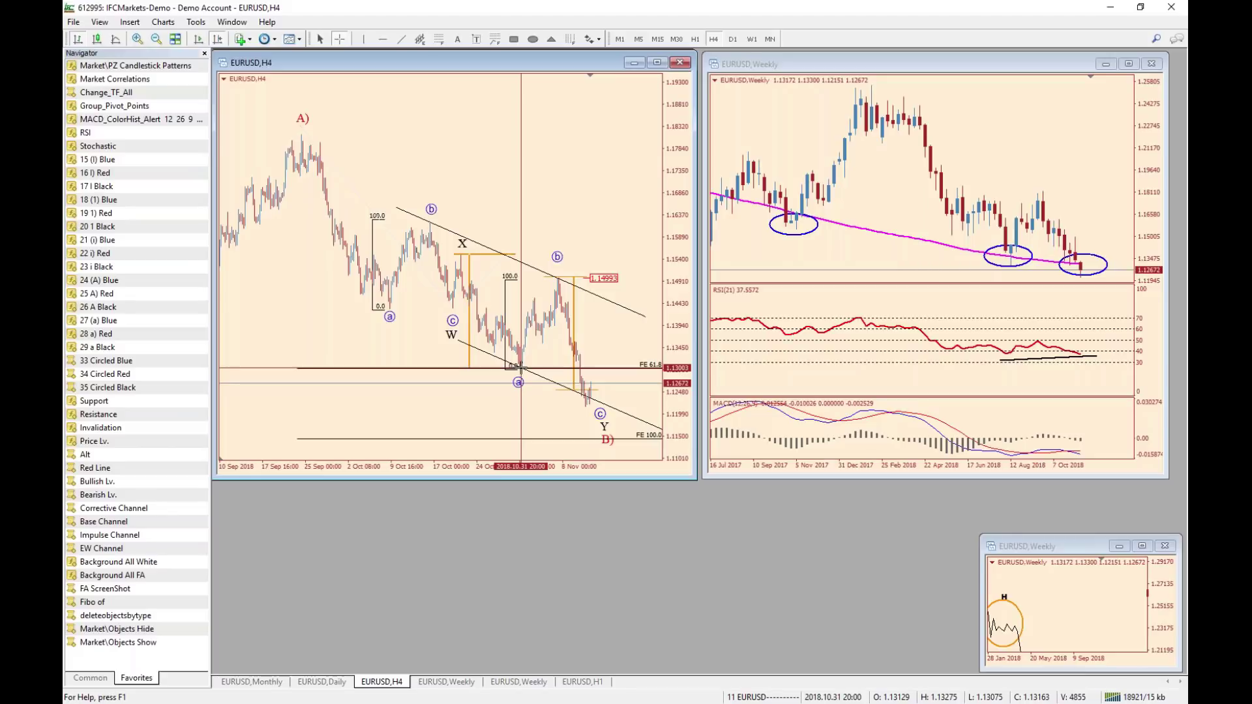
{"action": "left_click", "coordinate": [522, 369]}
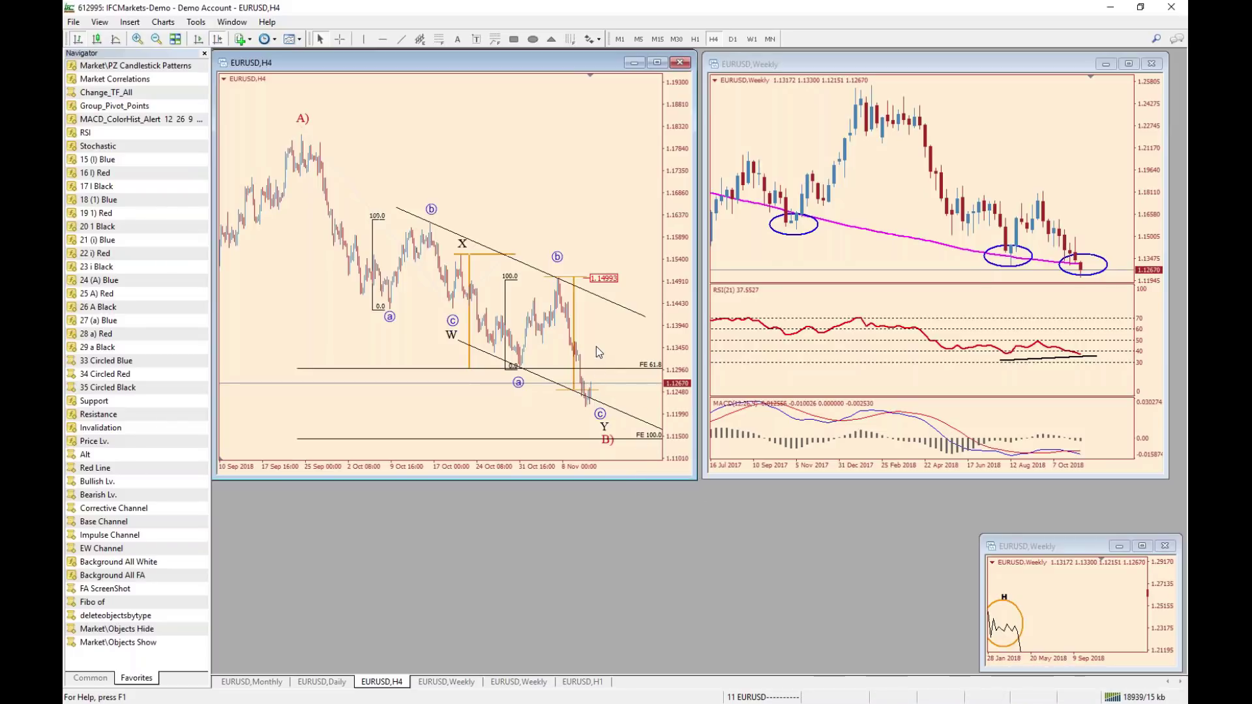
{"action": "left_click", "coordinate": [583, 681]}
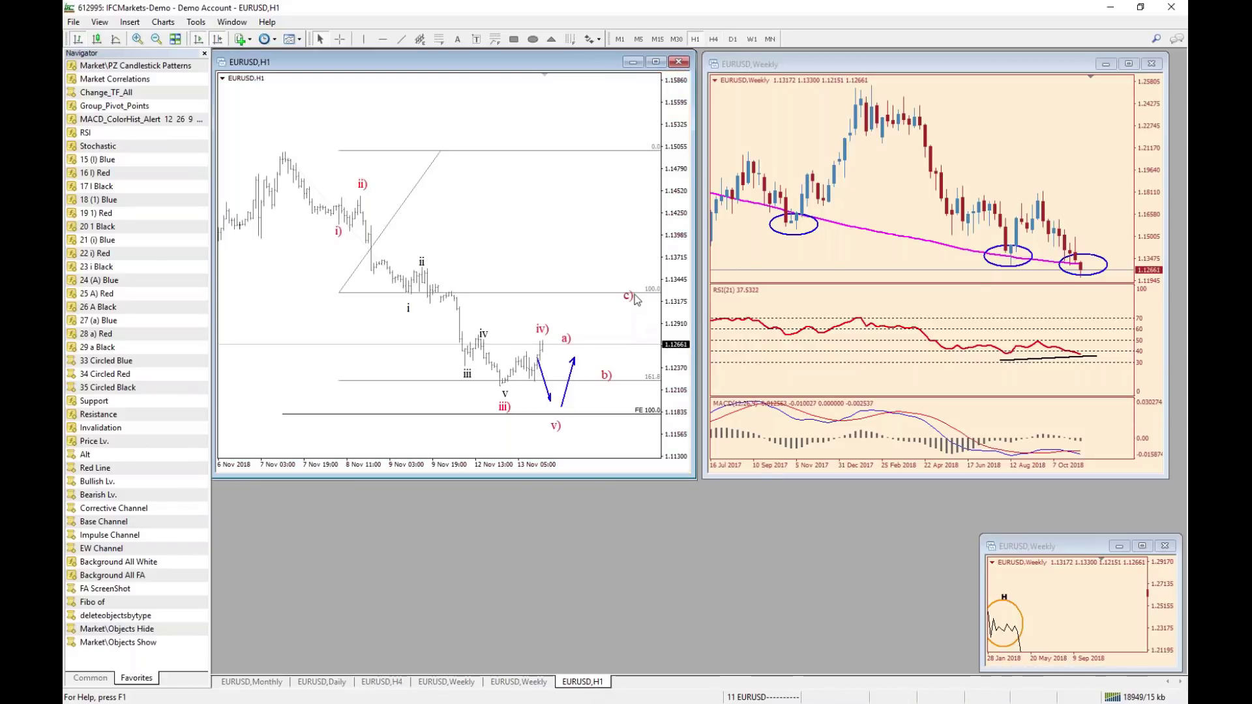
{"action": "left_click", "coordinate": [379, 682]}
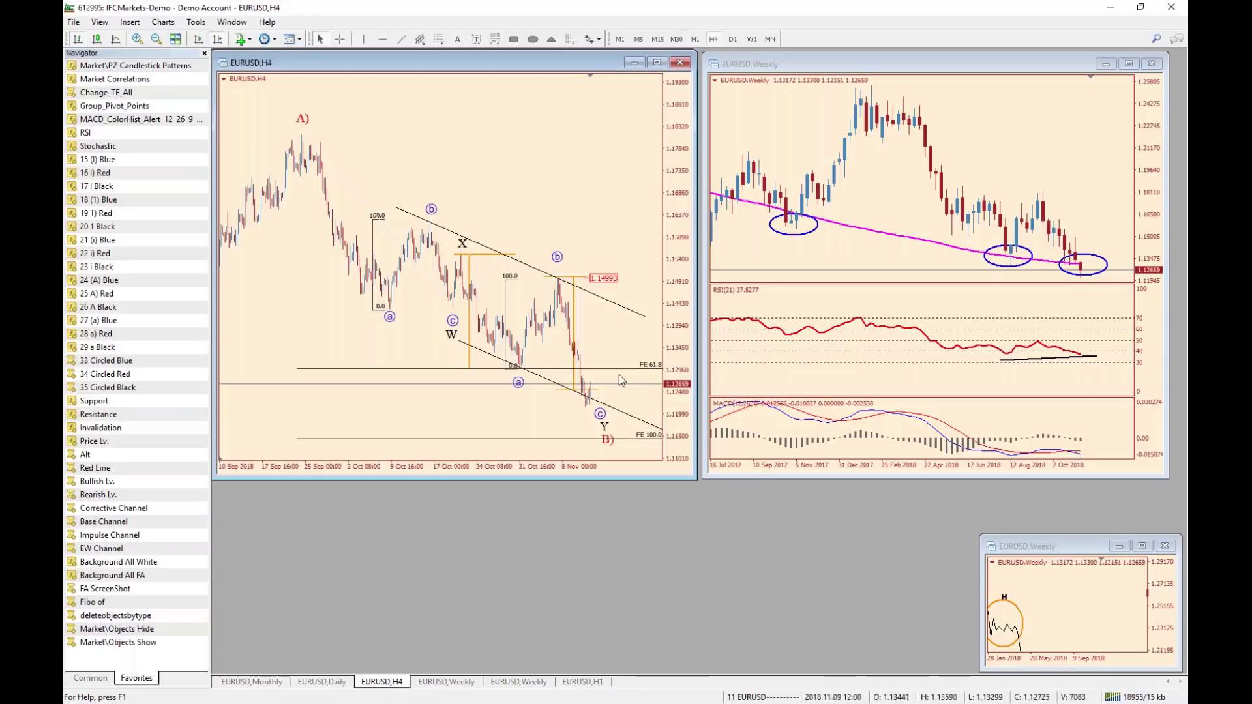
Move the EURUSD weekly chart window over the daily chart and enlarge it.
{"action": "left_click", "coordinate": [326, 683]}
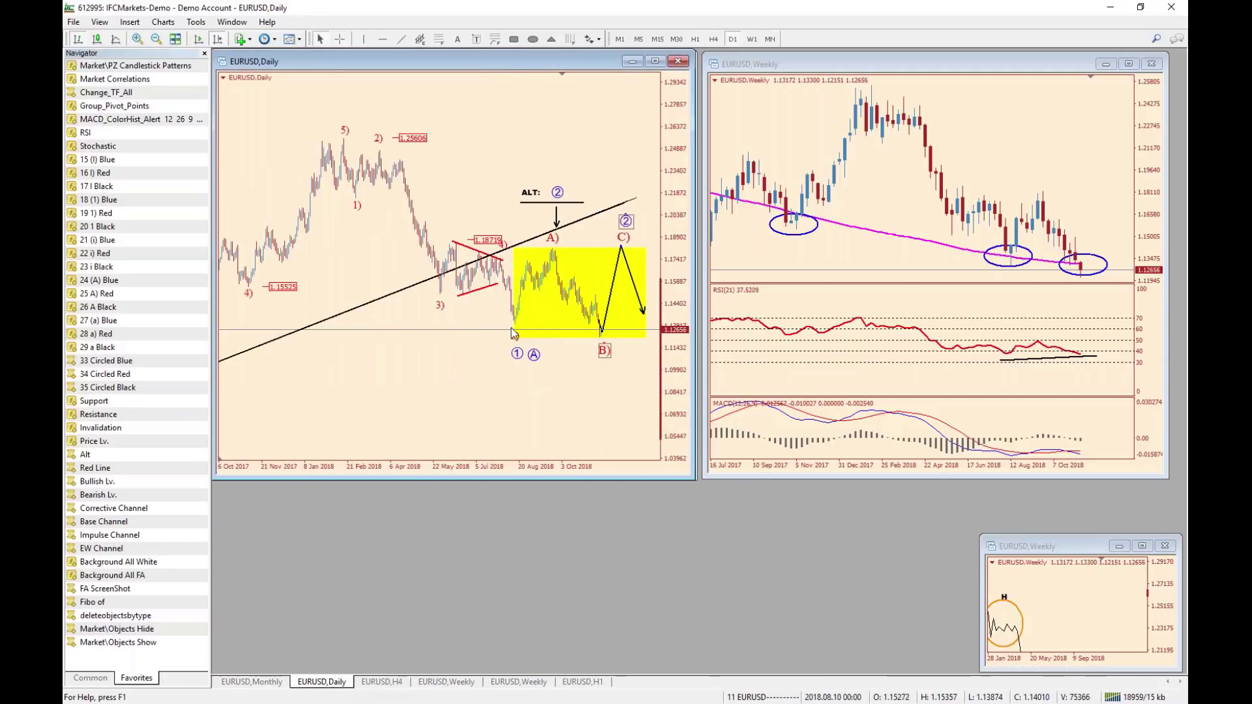
{"action": "middle_click", "coordinate": [514, 329]}
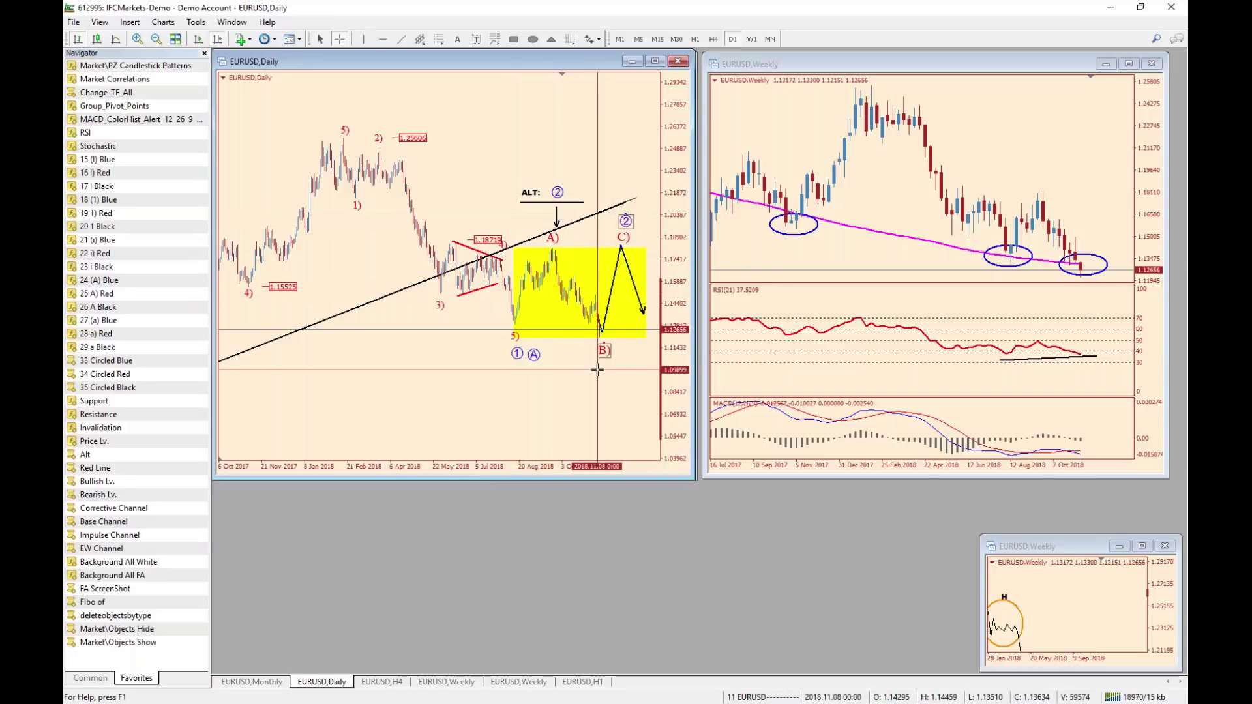
{"action": "left_click_drag", "start_coordinate": [978, 63], "coordinate": [589, 100]}
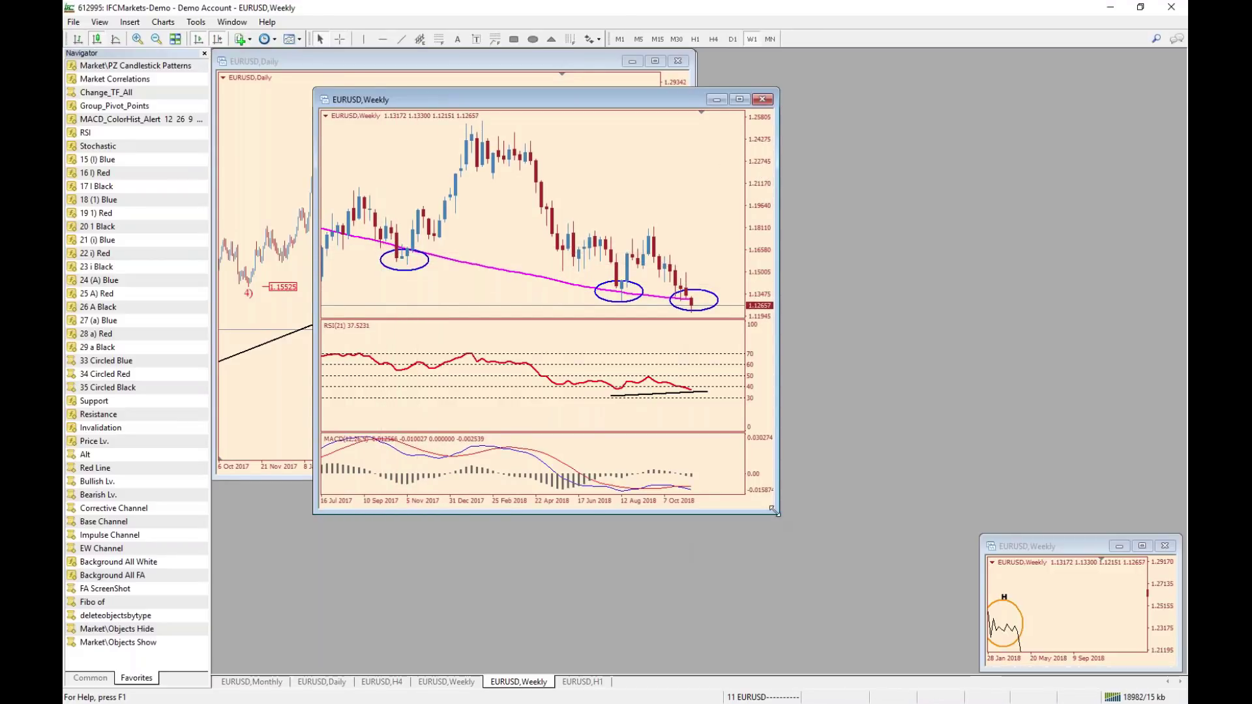
{"action": "left_click_drag", "start_coordinate": [775, 512], "coordinate": [867, 580]}
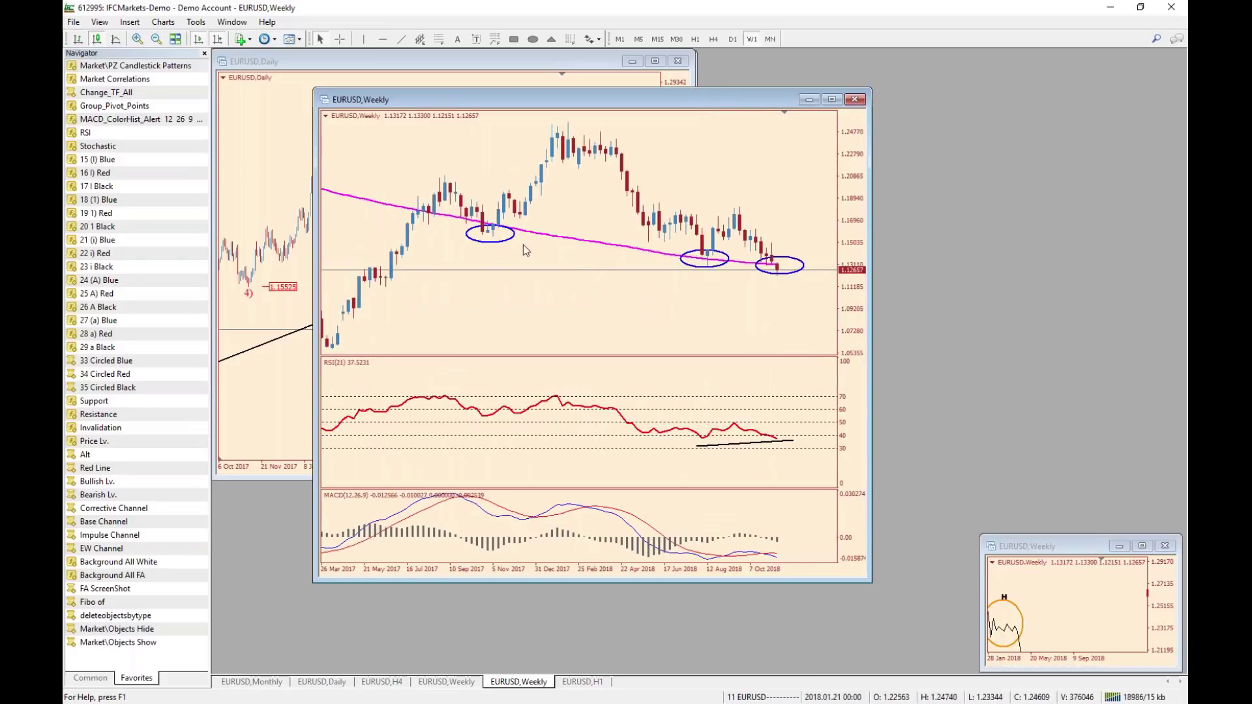
Read dates and prices near the latest weekly bars with the crosshair, then bring the daily chart forward.
{"action": "middle_click", "coordinate": [487, 238]}
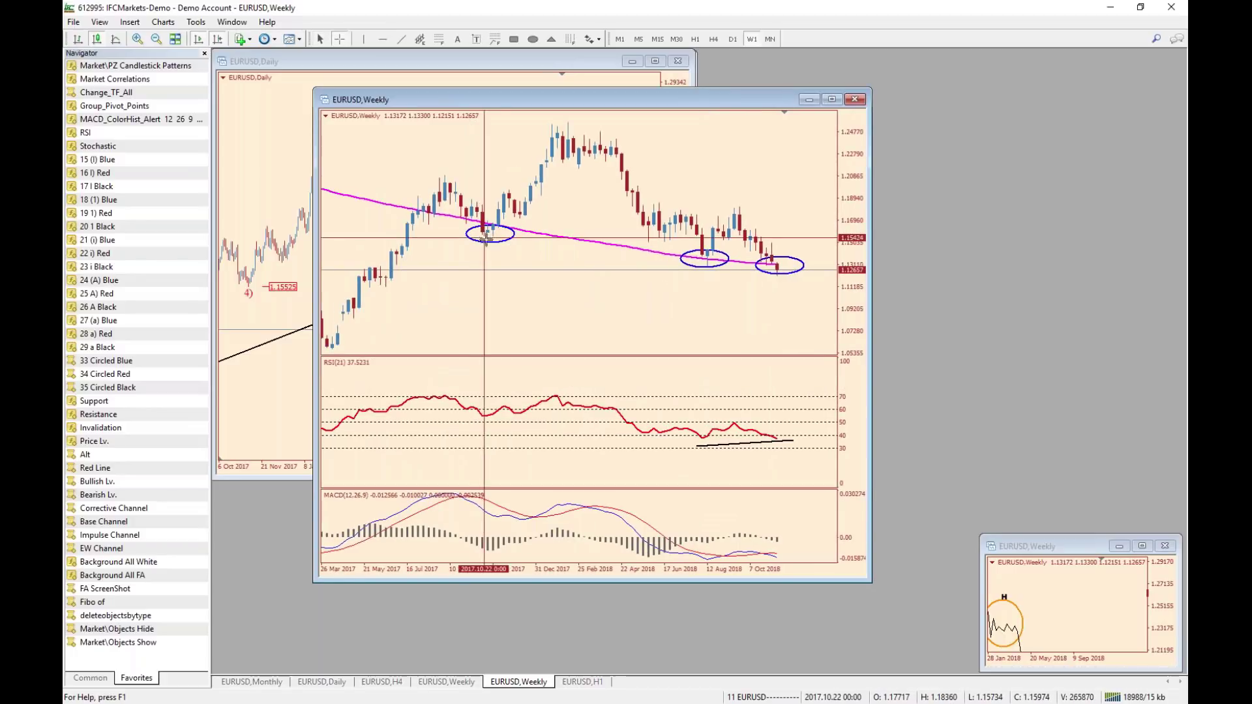
{"action": "middle_click", "coordinate": [711, 297]}
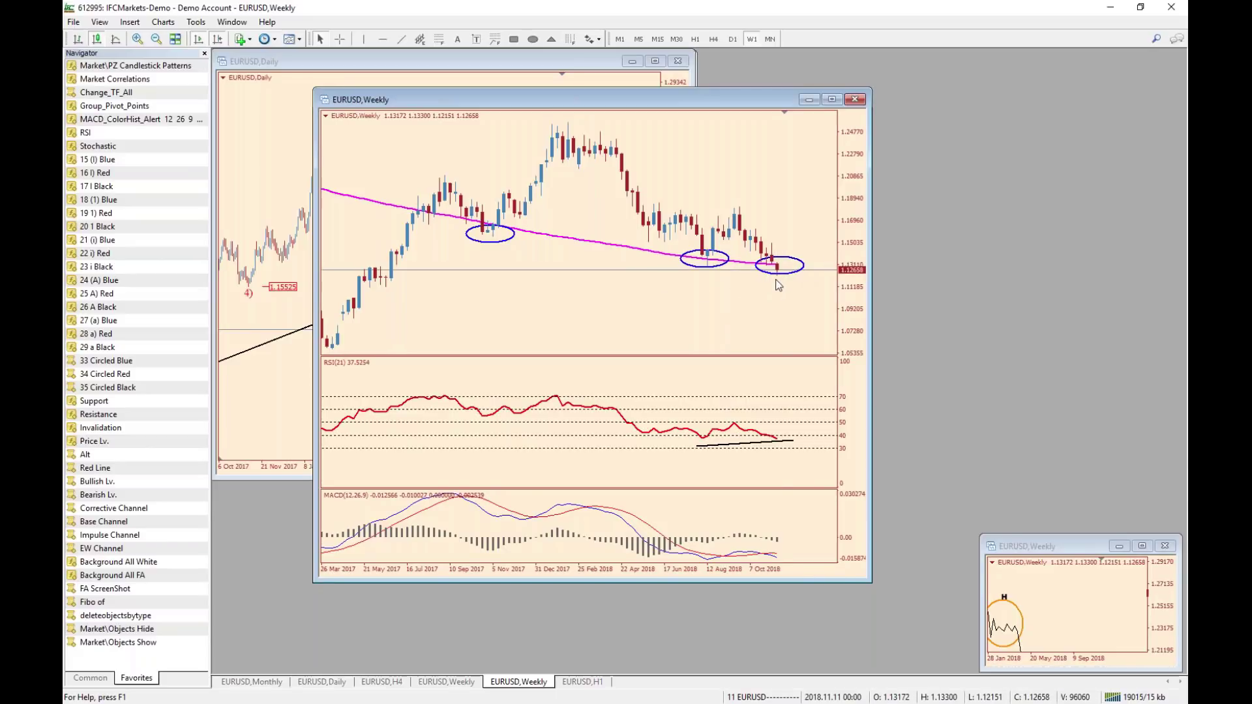
{"action": "middle_click", "coordinate": [803, 273]}
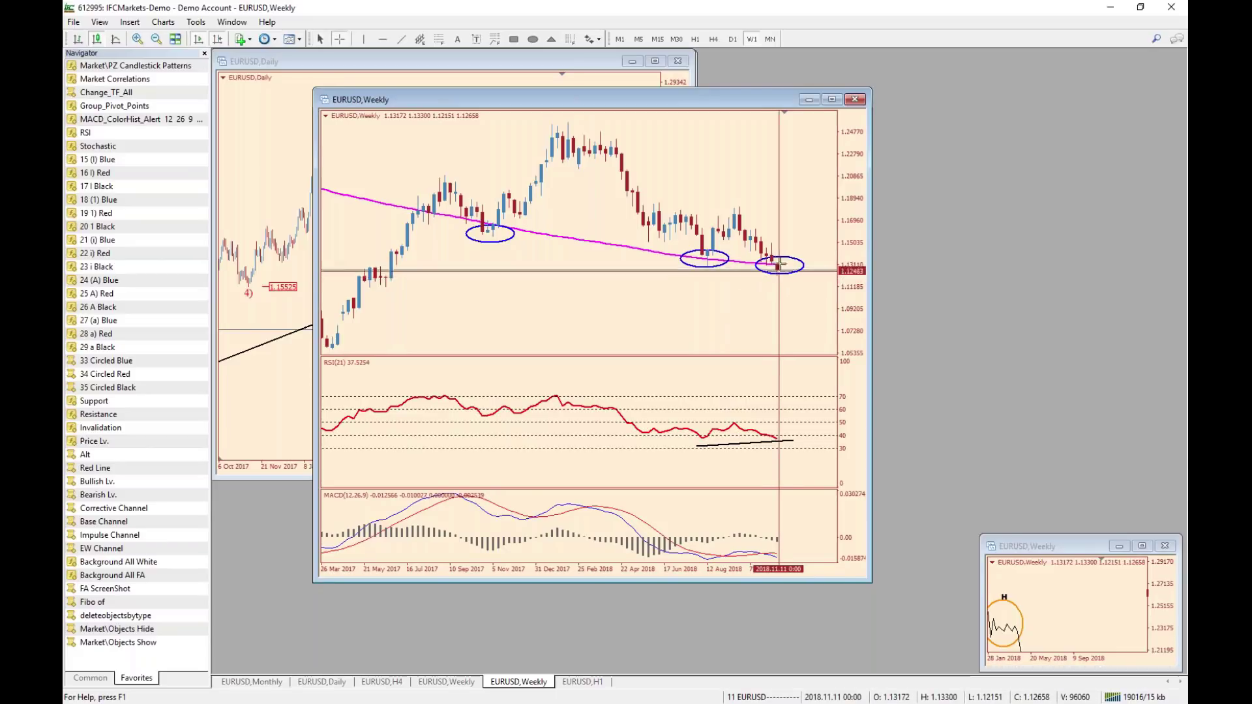
{"action": "middle_click", "coordinate": [801, 210]}
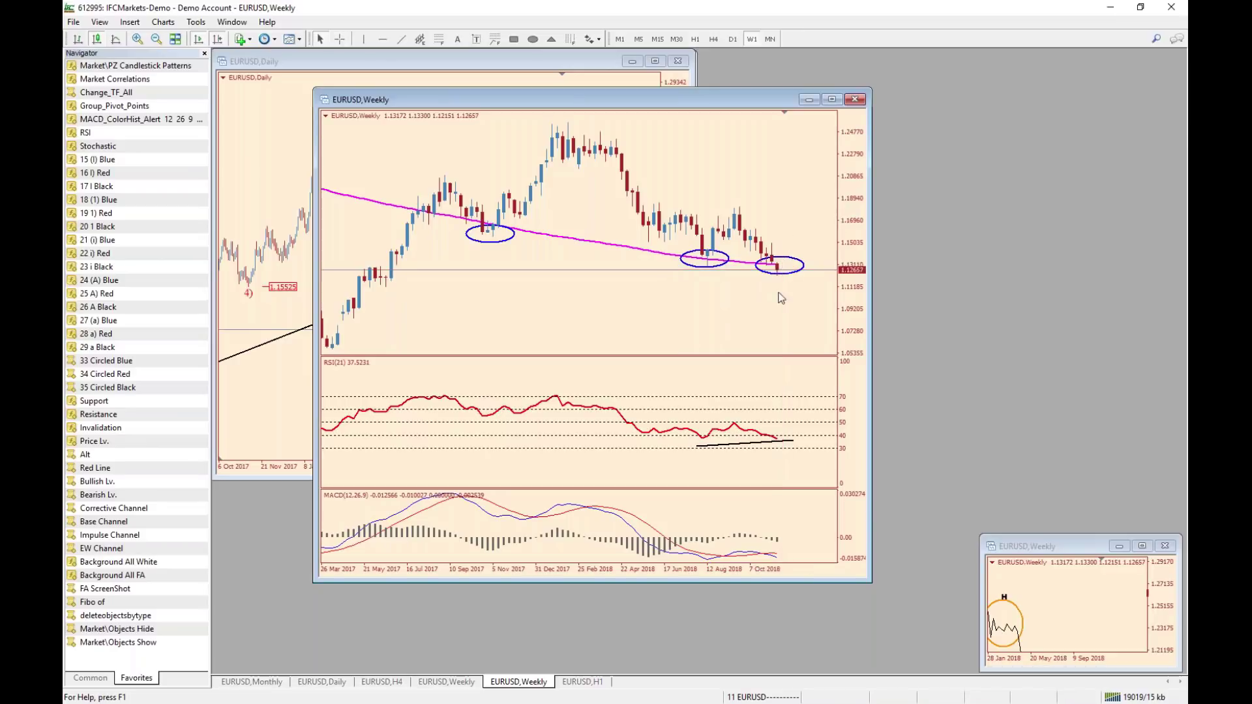
{"action": "middle_click", "coordinate": [790, 225]}
{"action": "middle_click", "coordinate": [783, 262]}
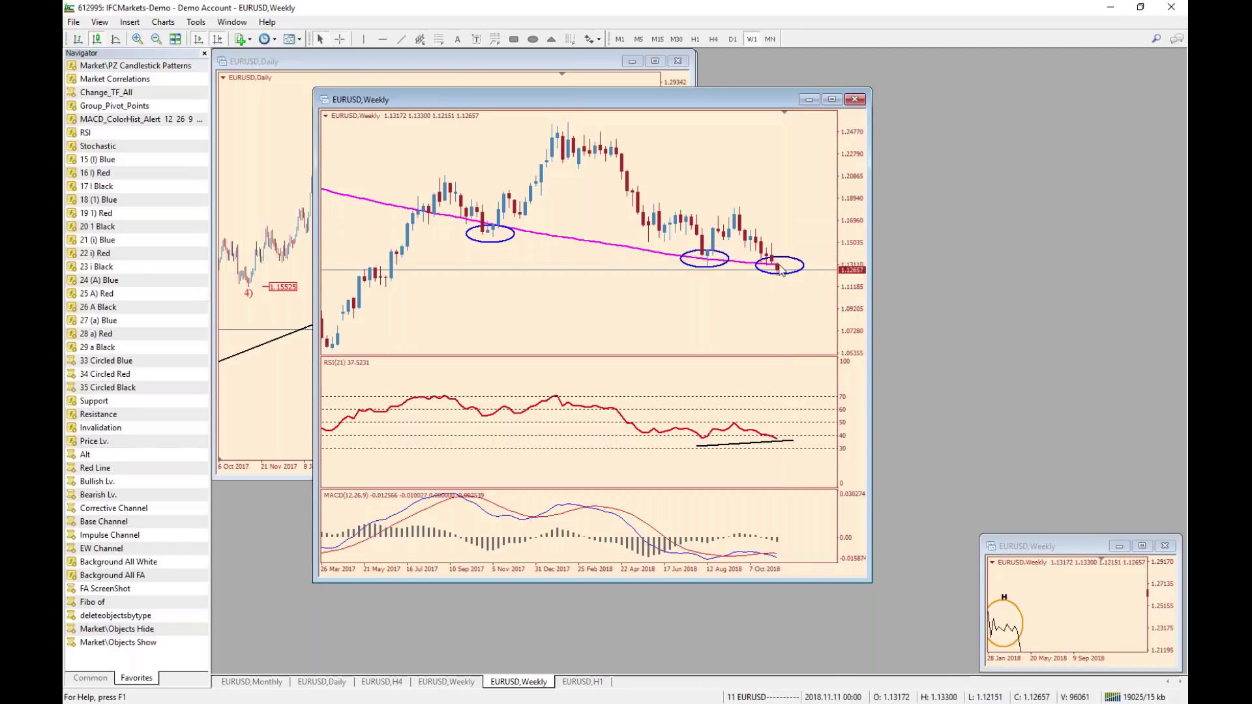
{"action": "middle_click", "coordinate": [793, 262]}
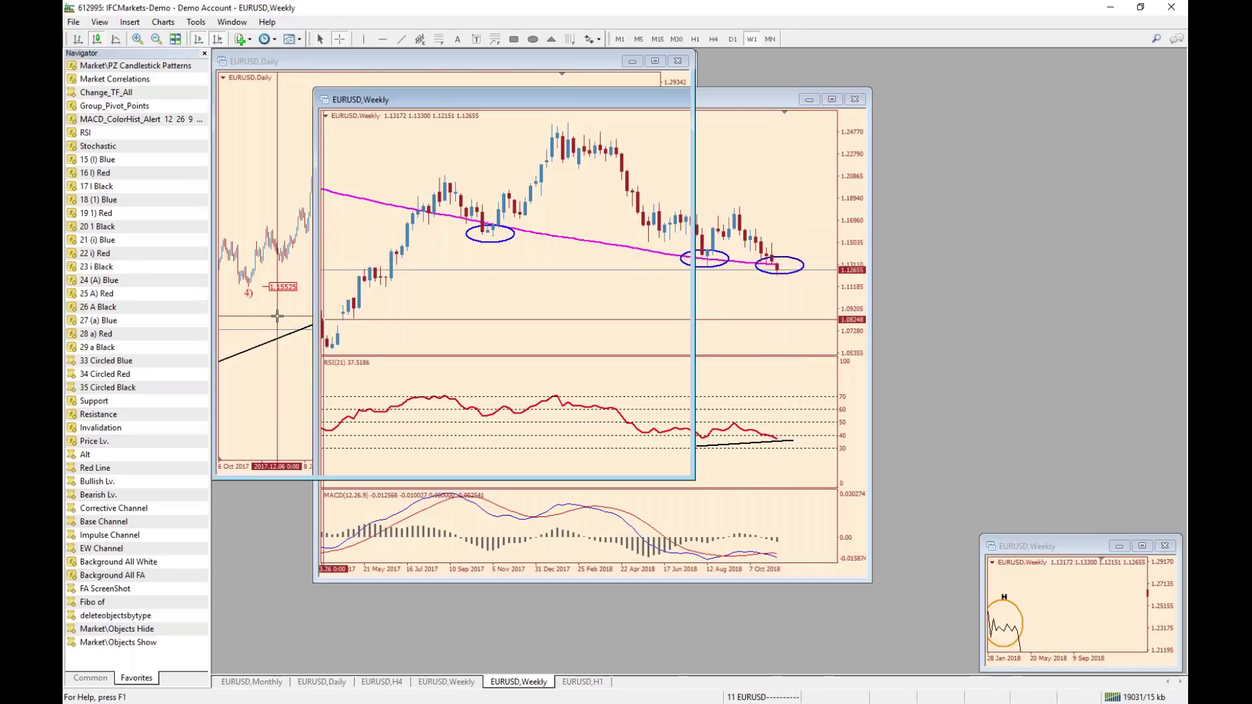
{"action": "left_click", "coordinate": [271, 346]}
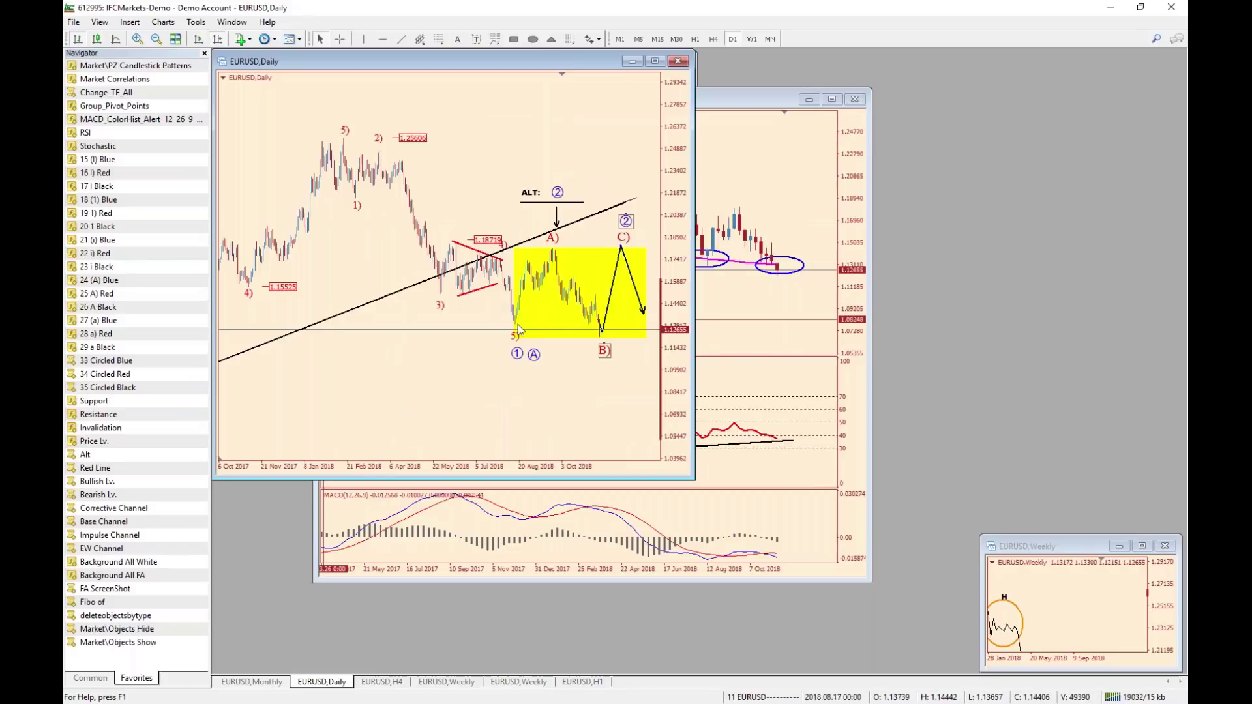
Level the support line under the weekly RSI, checking 2012–2018 history before zooming back in.
{"action": "left_click", "coordinate": [766, 261]}
{"action": "left_click_drag", "start_coordinate": [697, 446], "coordinate": [682, 443]}
{"action": "left_click_drag", "start_coordinate": [594, 567], "coordinate": [722, 518]}
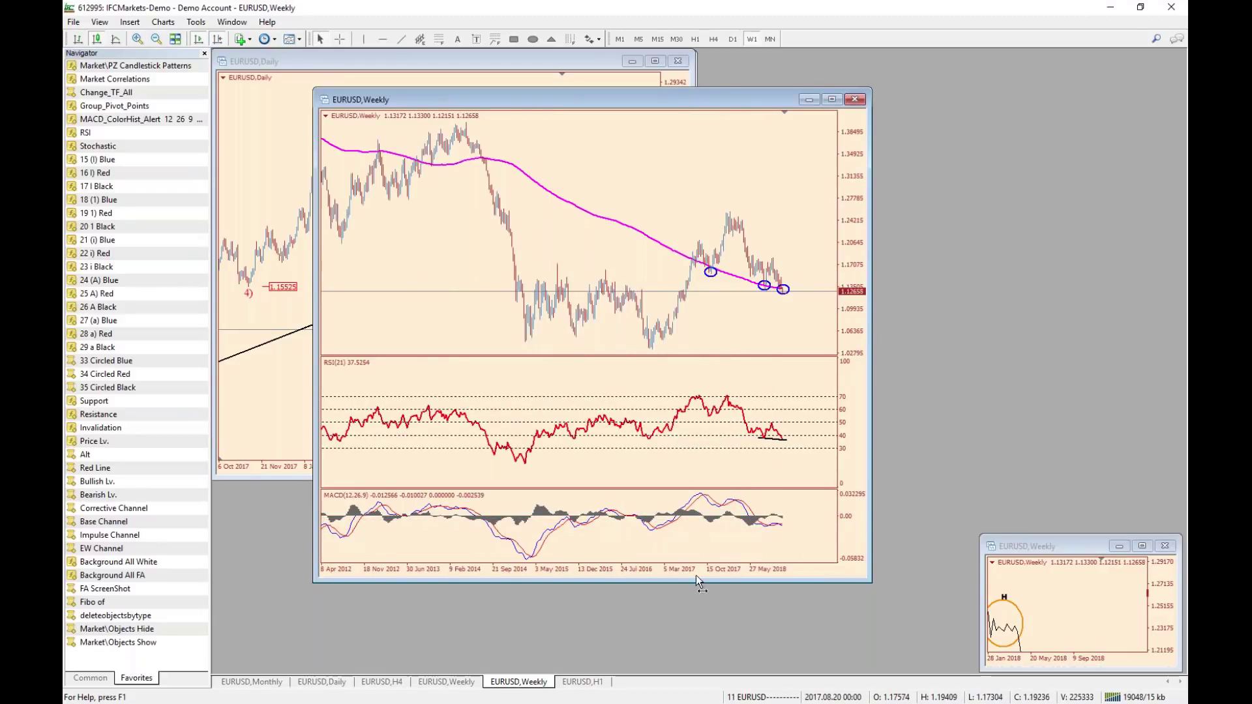
{"action": "left_click_drag", "start_coordinate": [695, 576], "coordinate": [711, 569]}
{"action": "middle_click", "coordinate": [714, 561]}
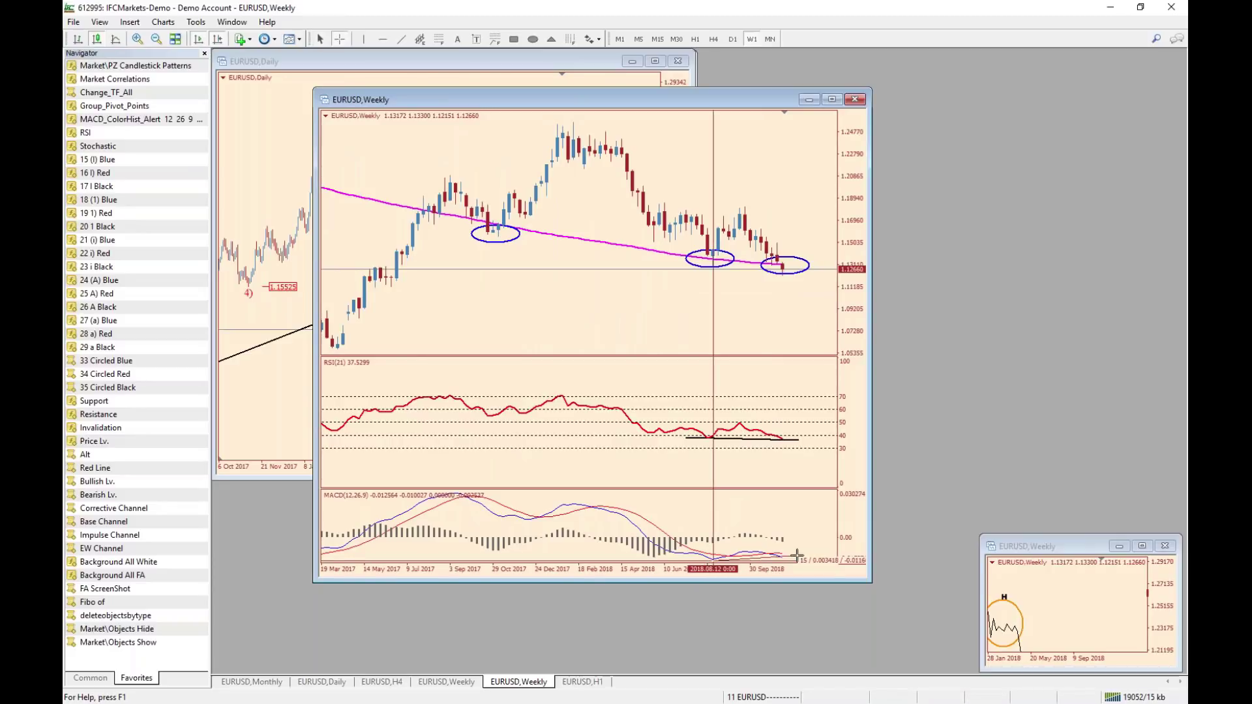
{"action": "middle_click", "coordinate": [807, 514]}
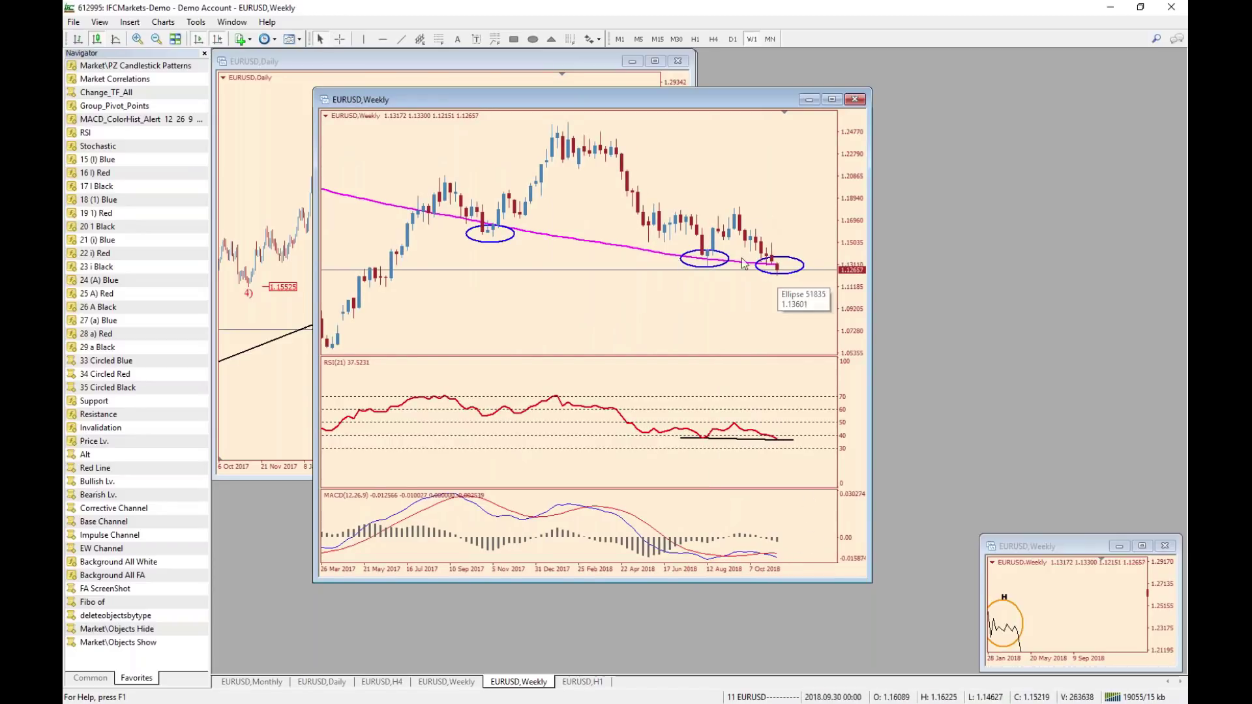
{"action": "left_click", "coordinate": [235, 325]}
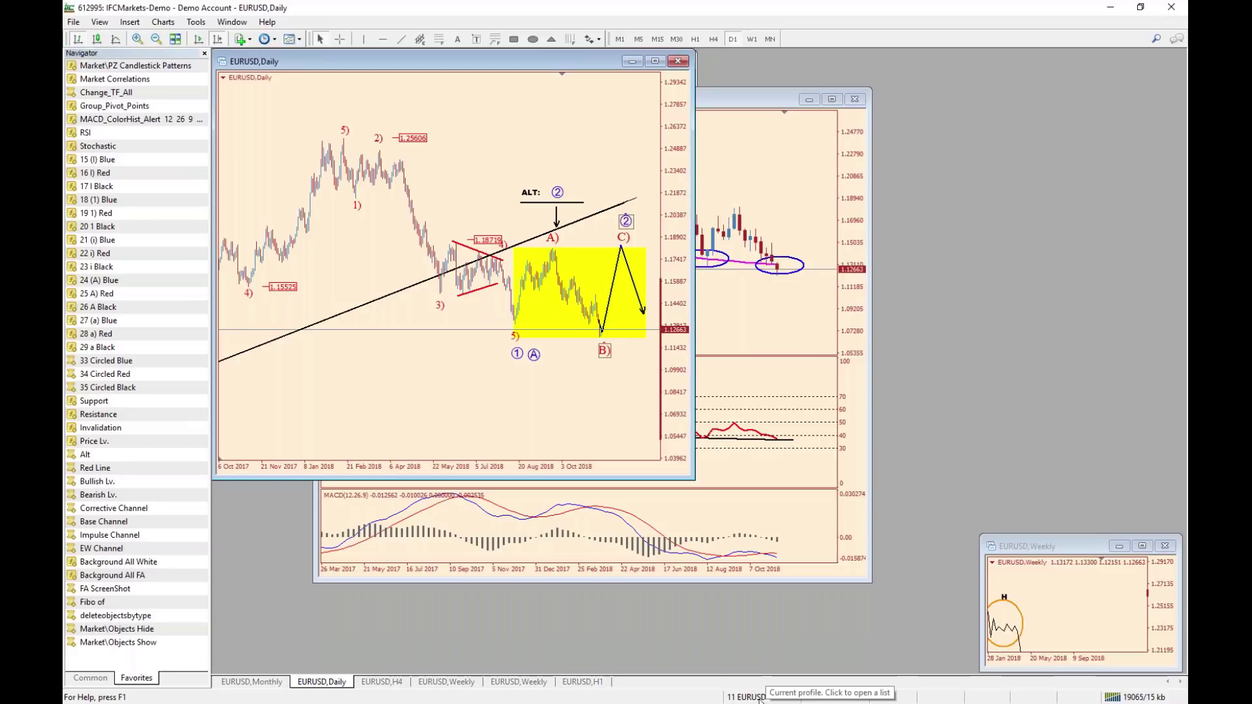
{"action": "key", "text": "ctrl+F6"}
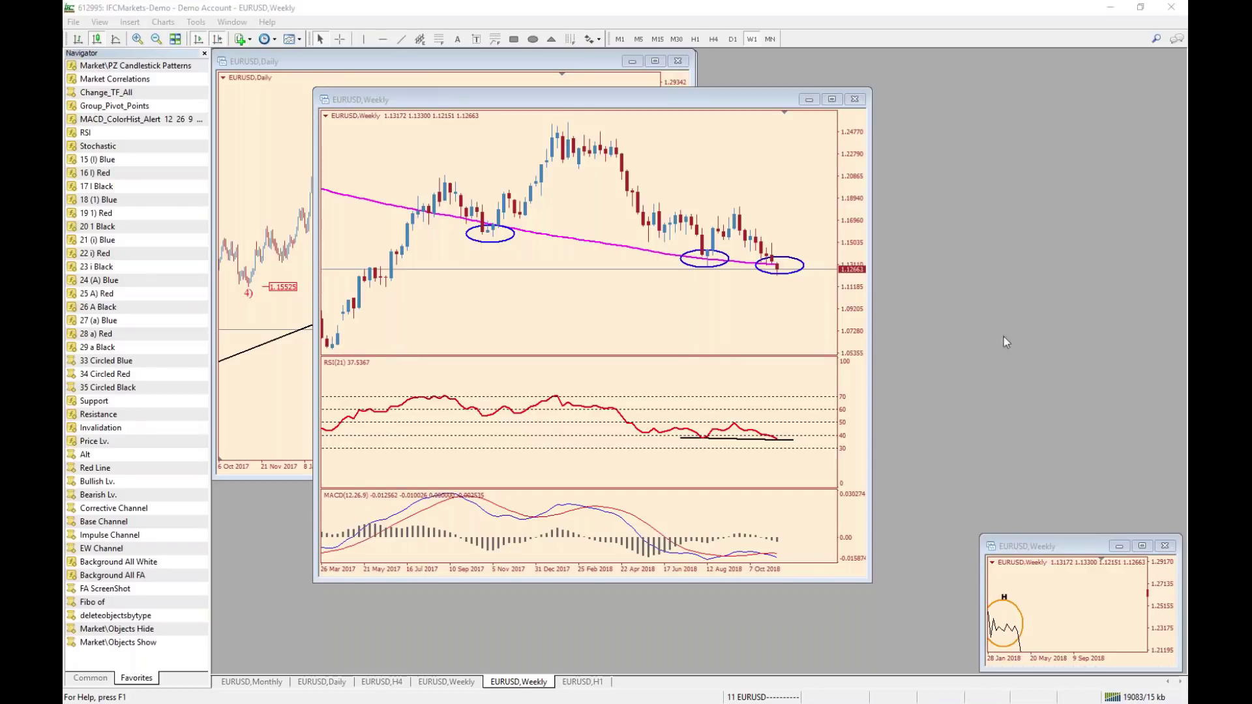
Load the 33 GBPNZD profile from the status-bar profile list.
{"action": "left_click", "coordinate": [747, 698]}
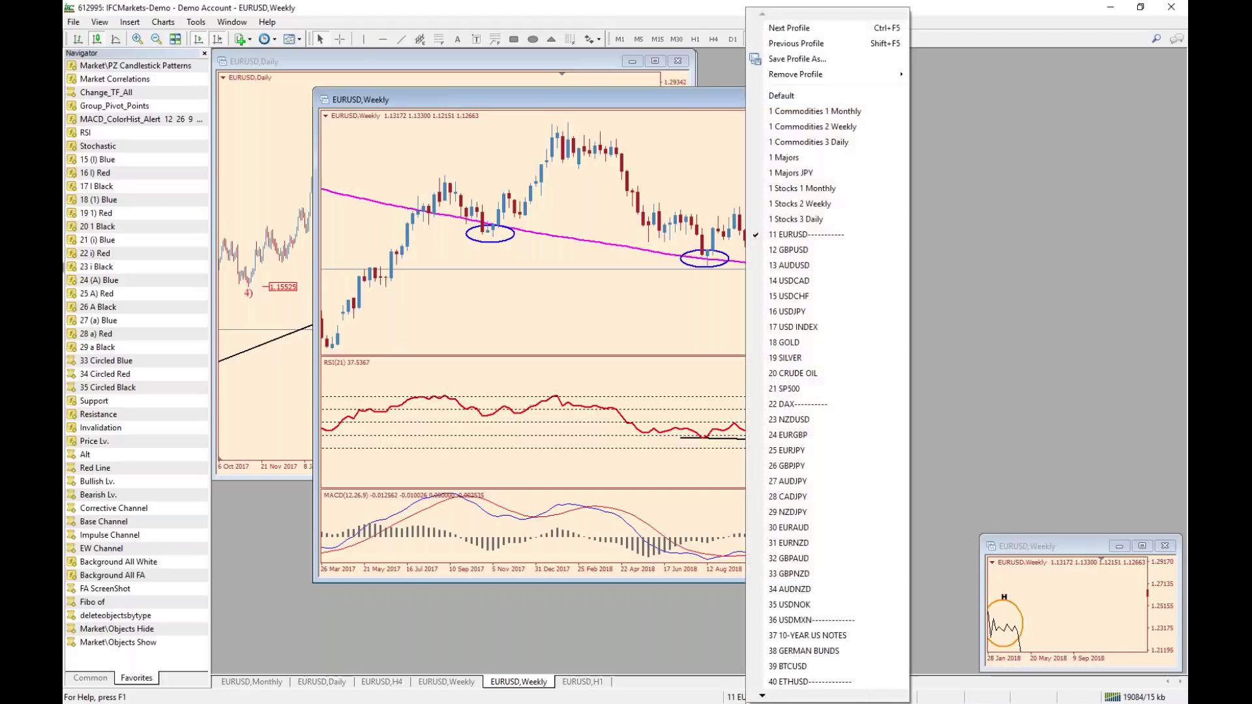
{"action": "left_click", "coordinate": [965, 210]}
{"action": "left_click", "coordinate": [747, 698]}
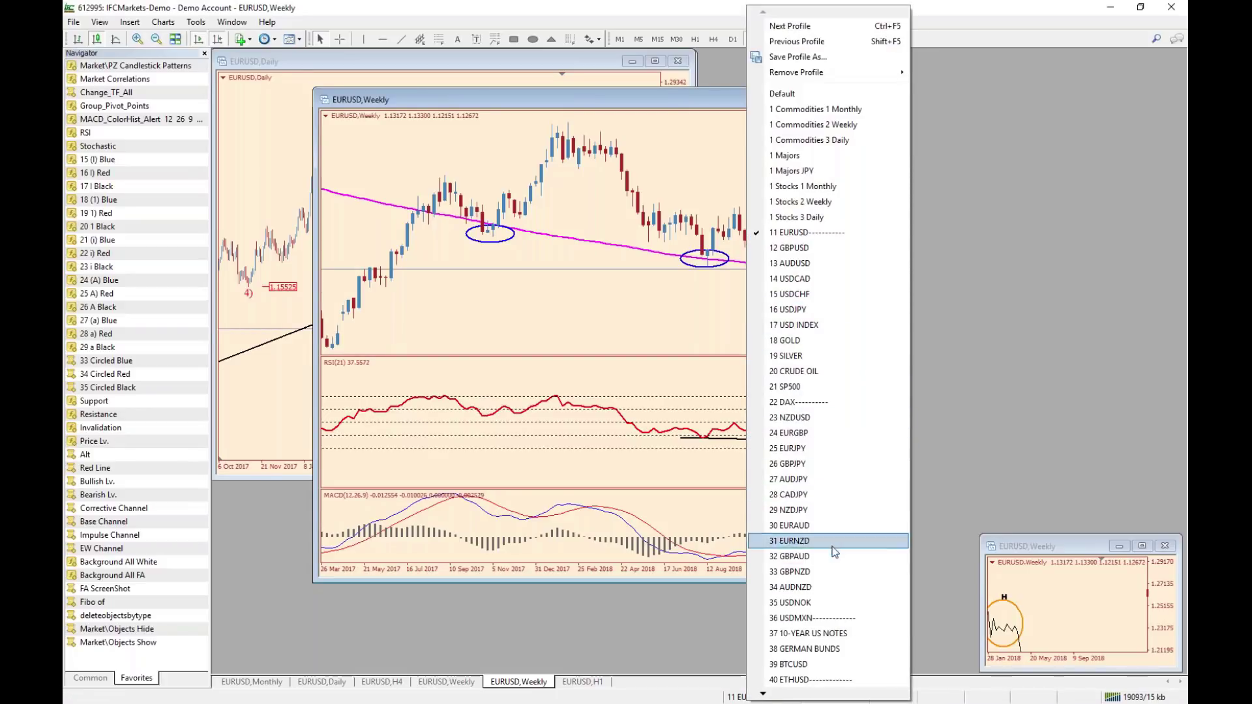
{"action": "left_click", "coordinate": [810, 574]}
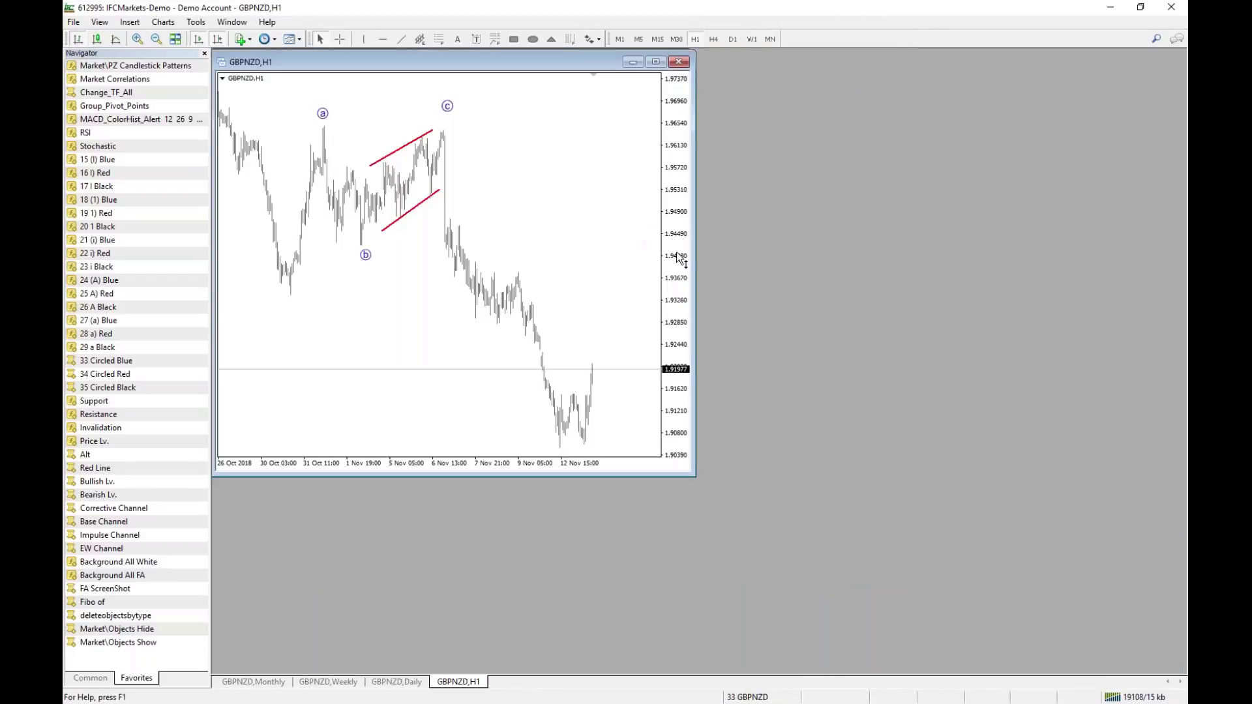
Stretch the H1 price range, then compress and pan the GBPNZD daily chart before showing the weekly chart.
{"action": "left_click_drag", "start_coordinate": [674, 287], "coordinate": [414, 504]}
{"action": "left_click", "coordinate": [398, 682]}
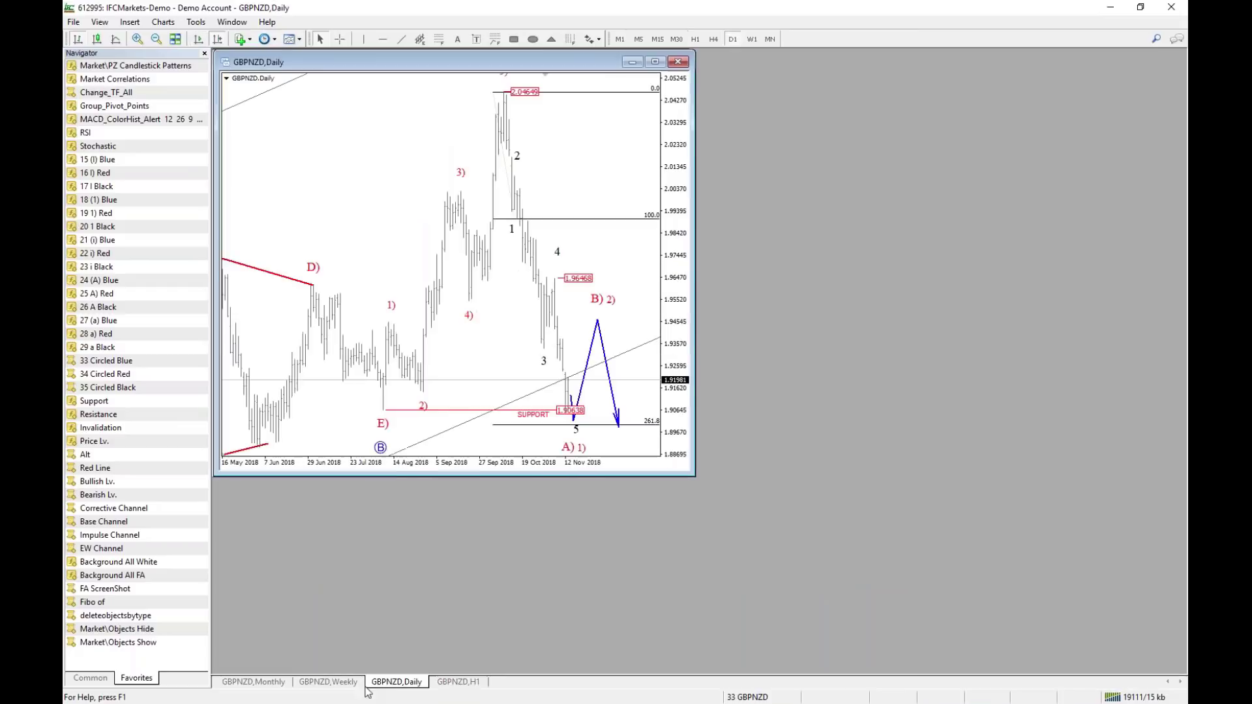
{"action": "left_click_drag", "start_coordinate": [677, 235], "coordinate": [663, 271]}
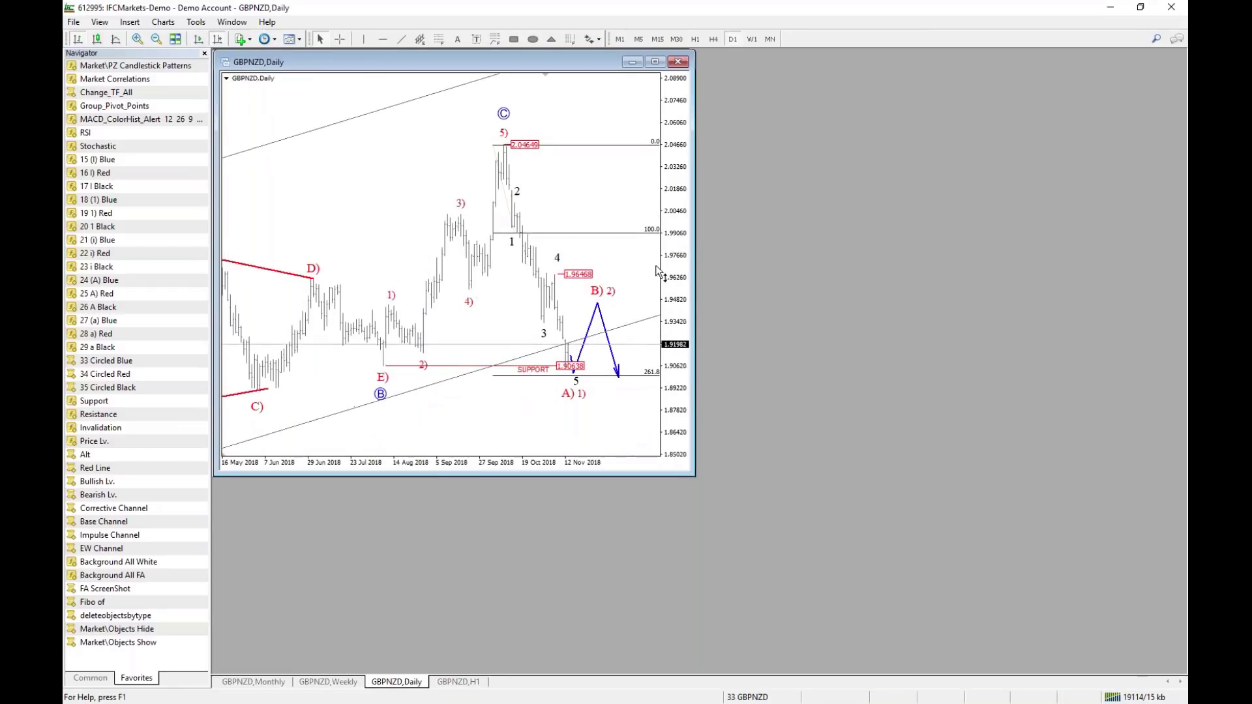
{"action": "left_click_drag", "start_coordinate": [304, 327], "coordinate": [362, 329]}
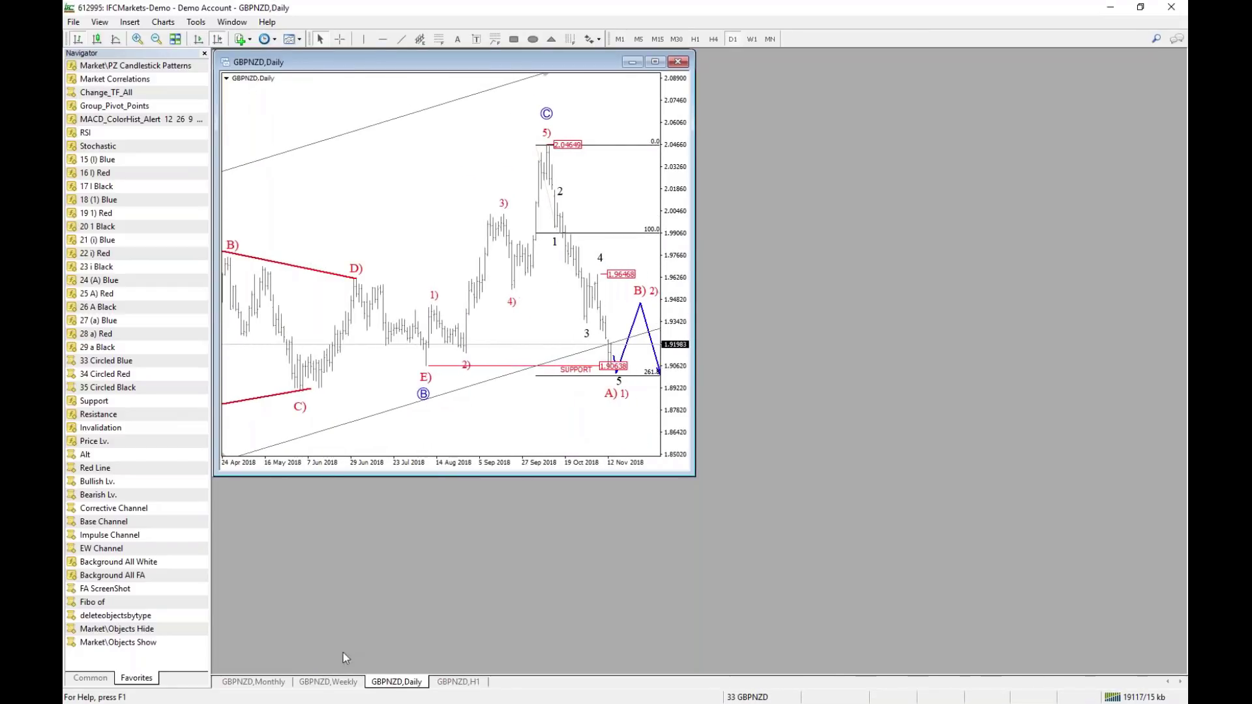
{"action": "left_click", "coordinate": [340, 683]}
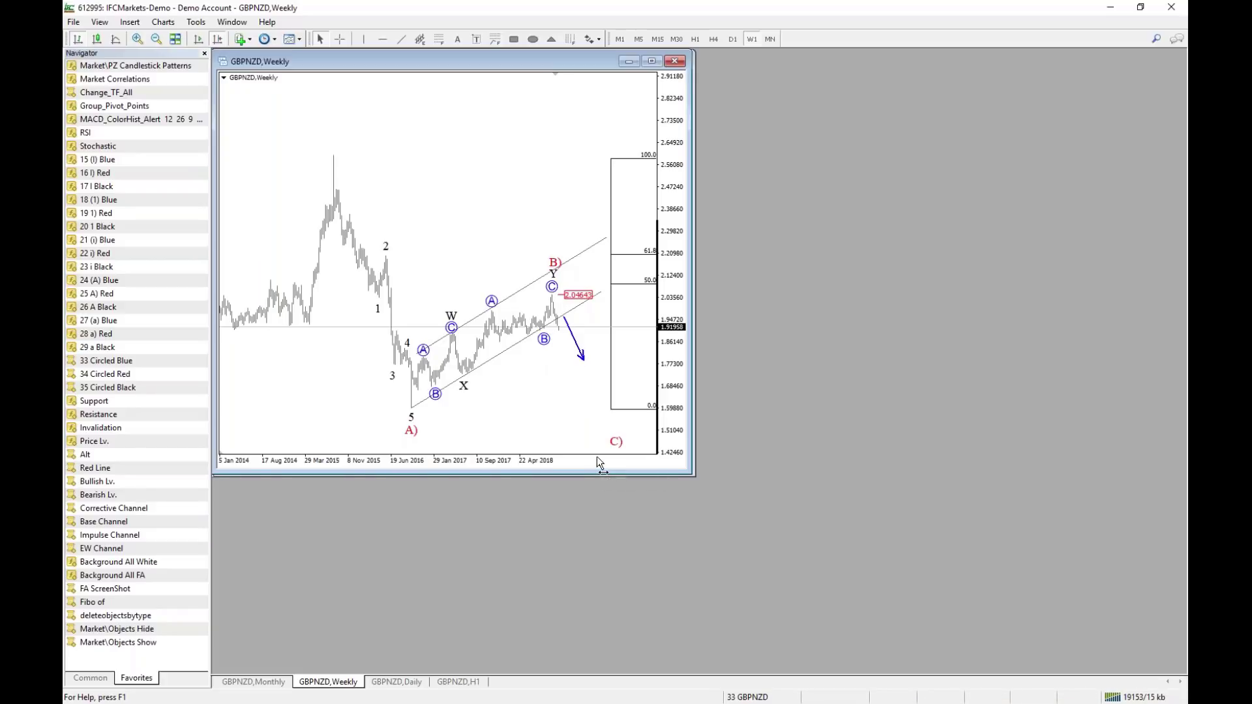
Compress the GBPNZD daily price scale to reveal the C) 3) target and measure from the E) low.
{"action": "left_click", "coordinate": [398, 683]}
{"action": "scroll", "coordinate": [493, 321], "scroll_direction": "down", "scroll_amount": 2}
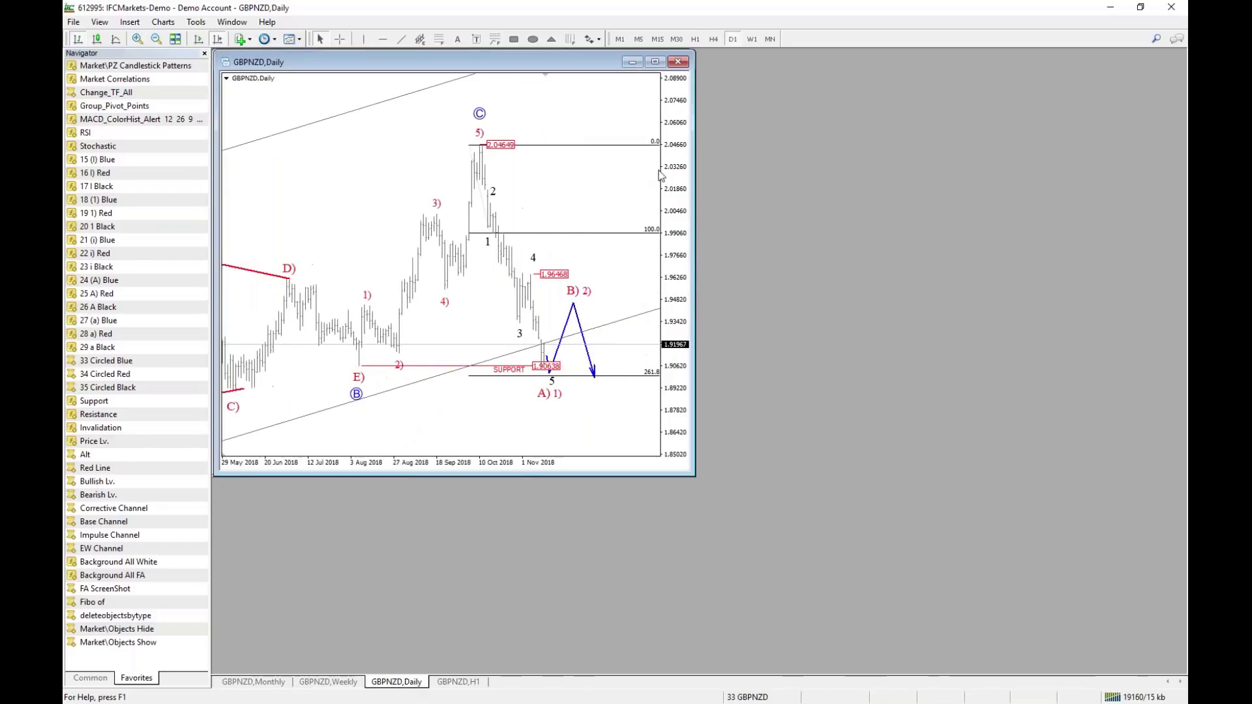
{"action": "left_click_drag", "start_coordinate": [677, 175], "coordinate": [676, 188]}
{"action": "right_click", "coordinate": [676, 188]}
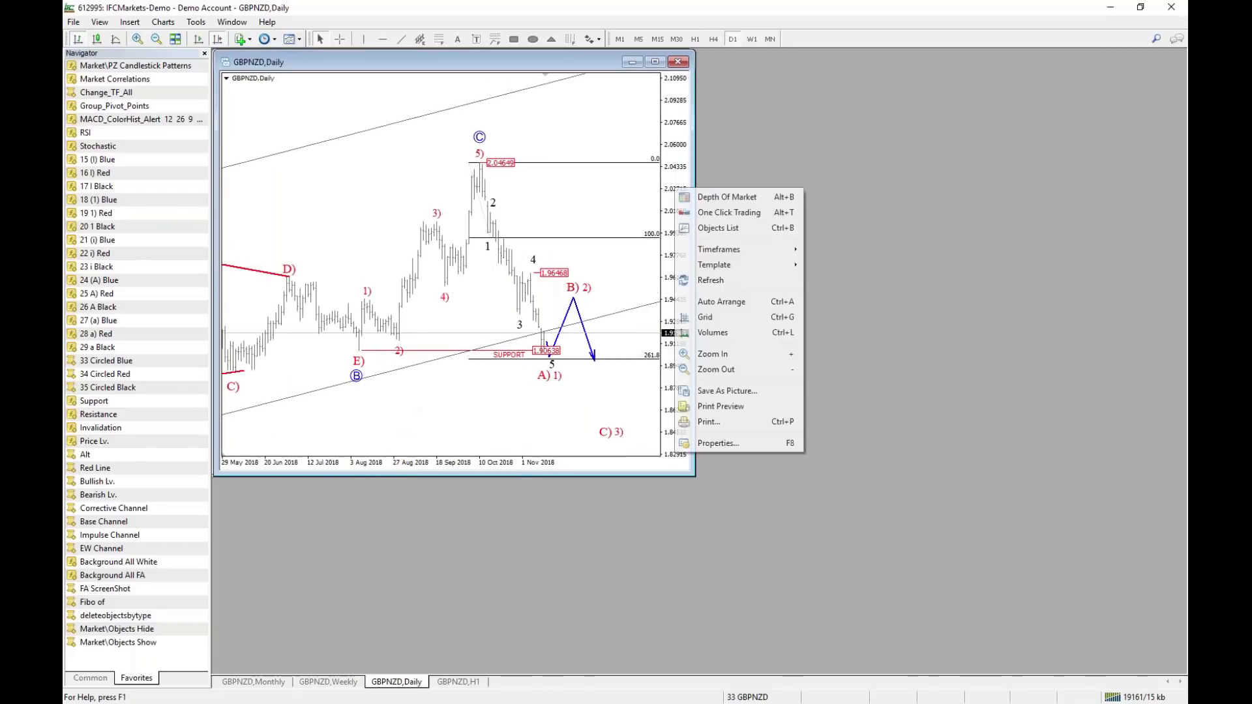
{"action": "left_click", "coordinate": [520, 537]}
{"action": "middle_click", "coordinate": [358, 350]}
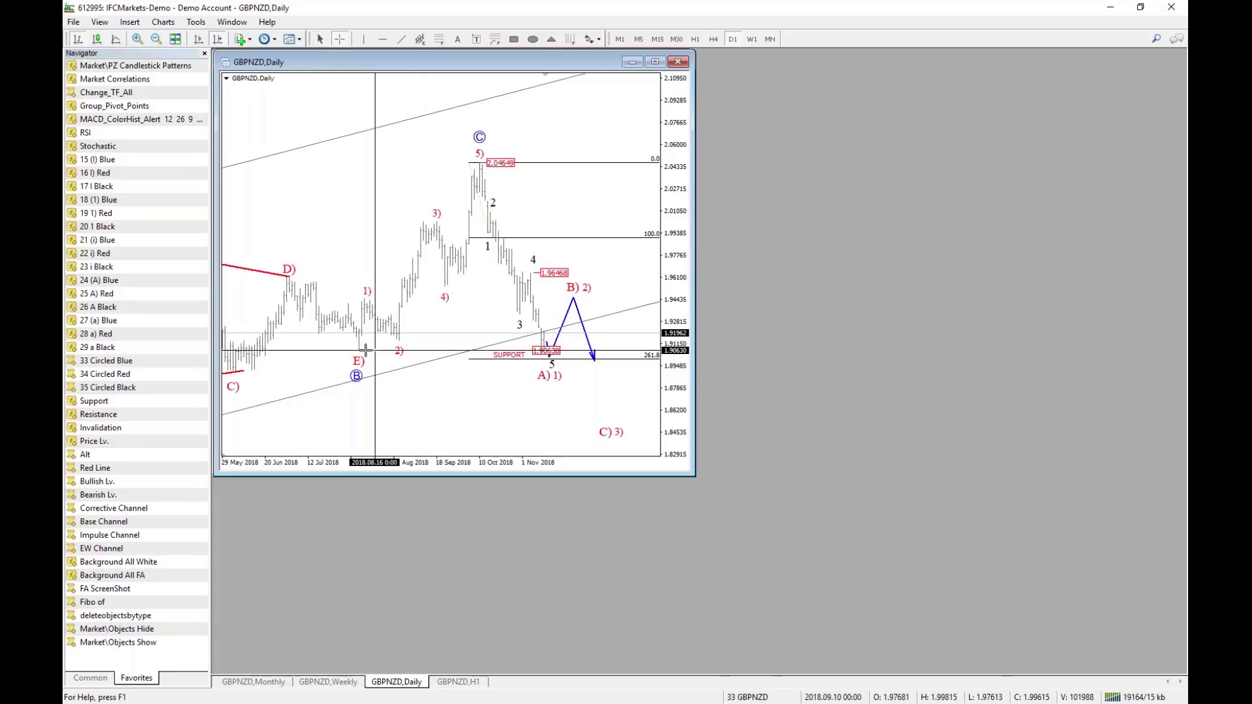
{"action": "left_click_drag", "start_coordinate": [358, 351], "coordinate": [493, 164]}
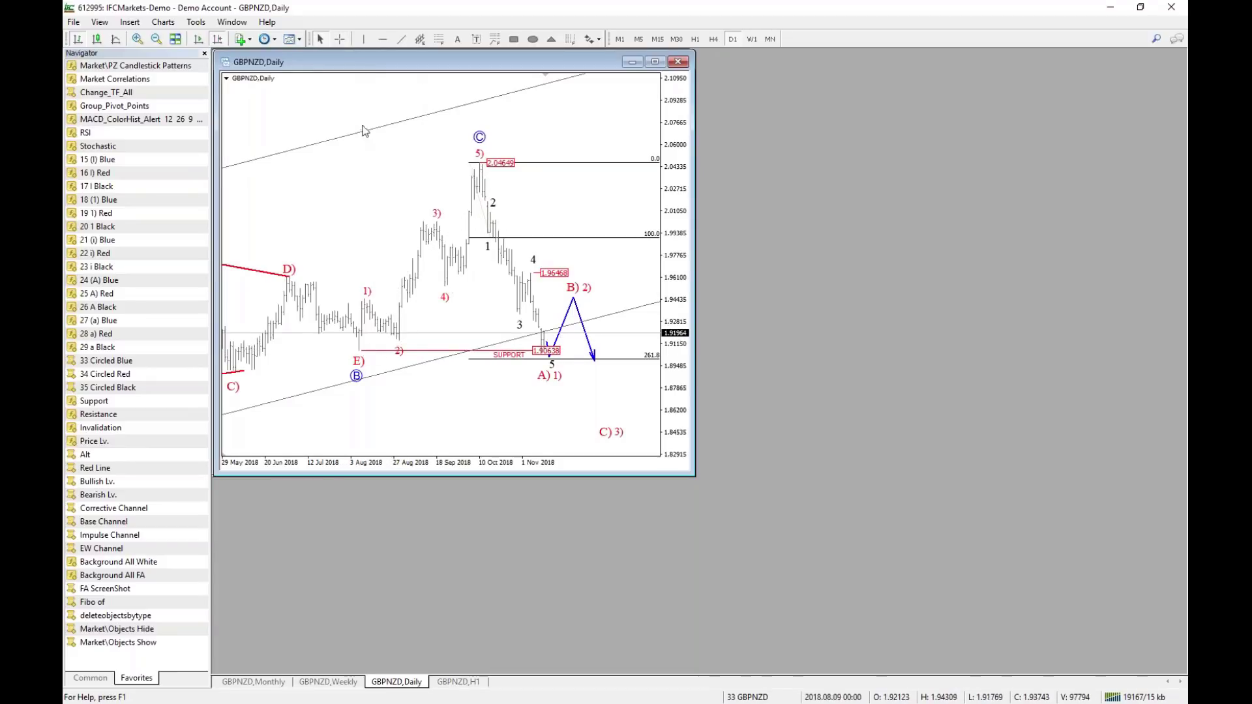
Draw DarkOrange trendlines from 1) to 2) and from 3) to 4), nudging the latter below SUPPORT.
{"action": "left_click", "coordinate": [401, 39]}
{"action": "left_click_drag", "start_coordinate": [373, 298], "coordinate": [397, 346]}
{"action": "left_click", "coordinate": [638, 368]}
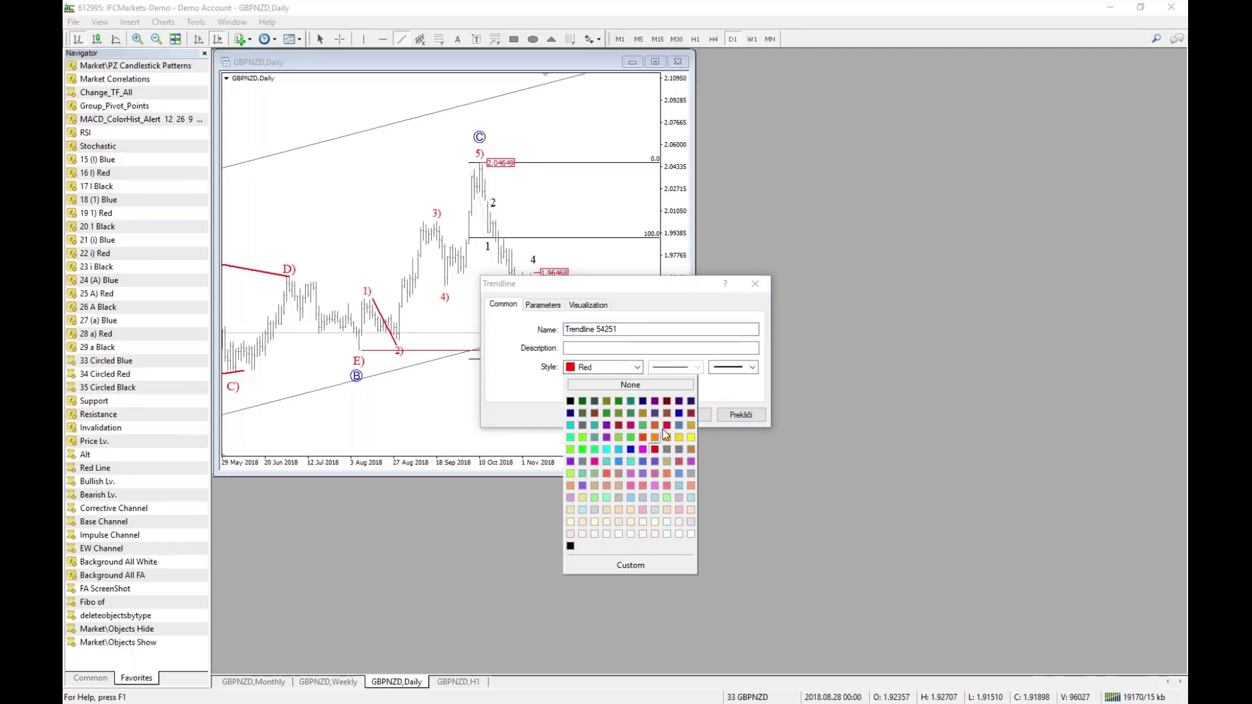
{"action": "left_click", "coordinate": [662, 429]}
{"action": "left_click", "coordinate": [687, 415]}
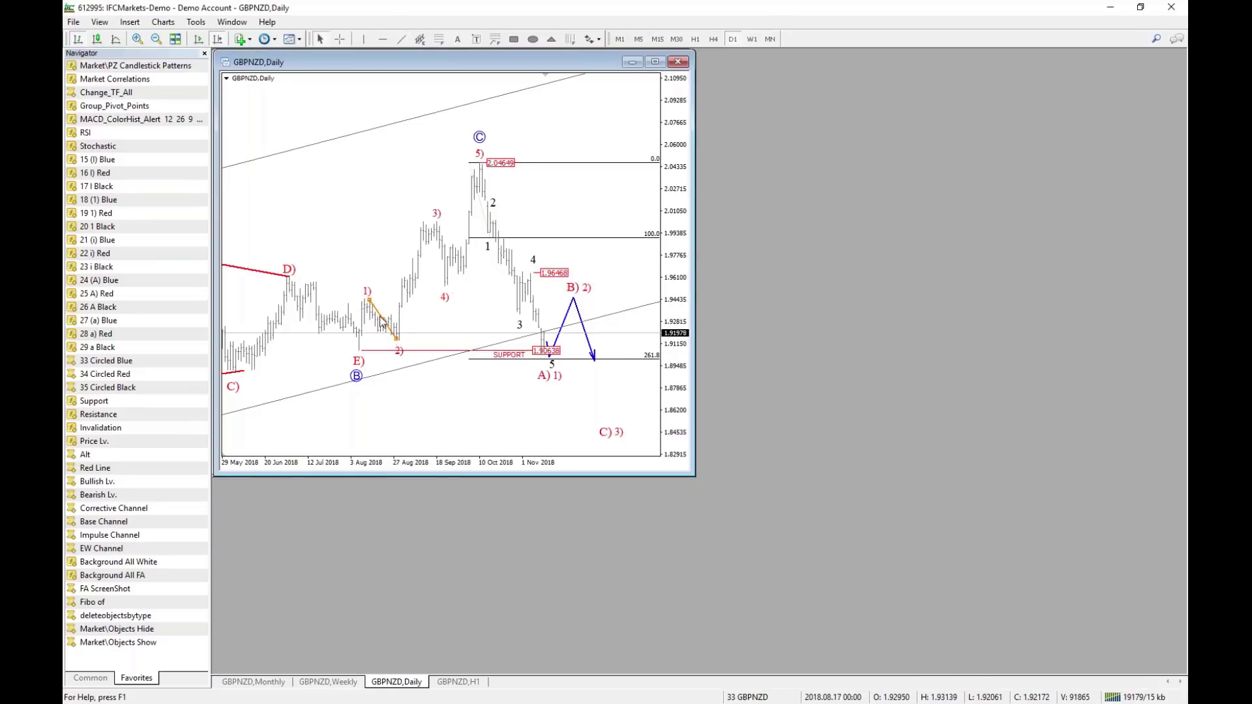
{"action": "left_click_drag", "start_coordinate": [437, 223], "coordinate": [503, 408]}
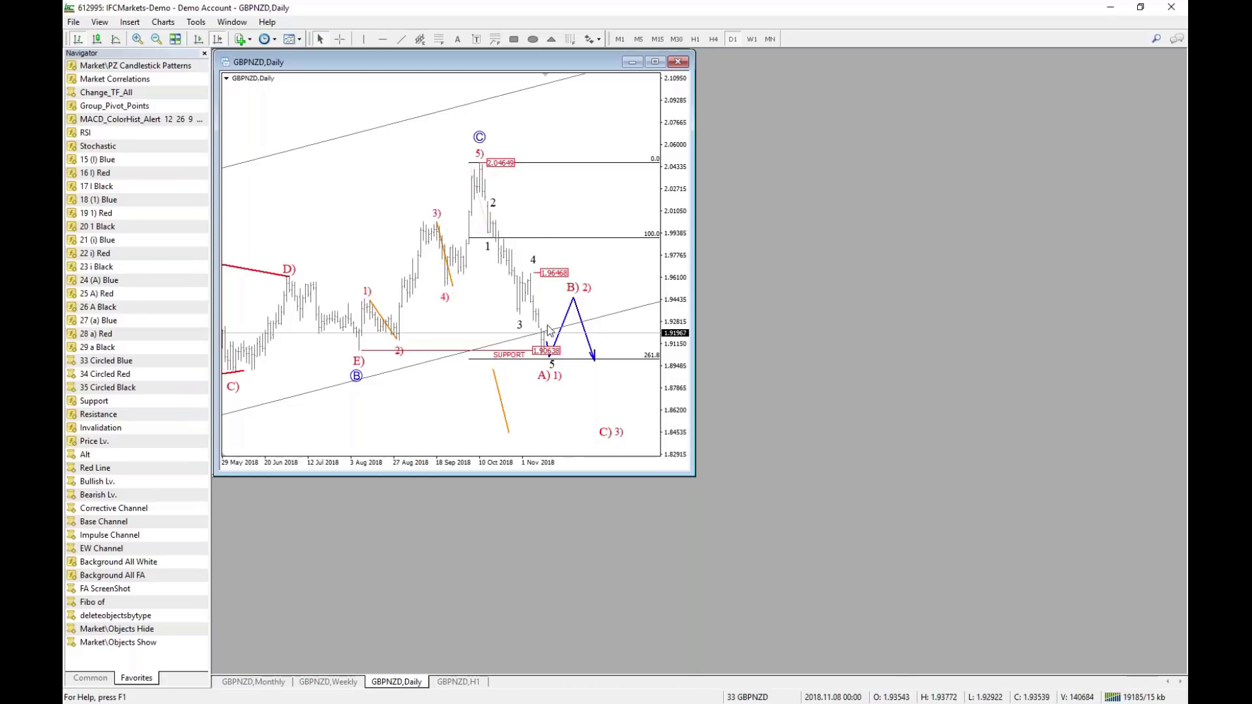
{"action": "mouse_move", "coordinate": [501, 401]}
{"action": "left_mouse_down"}
{"action": "mouse_move", "coordinate": [552, 399]}
{"action": "mouse_move", "coordinate": [499, 391]}
{"action": "left_mouse_up"}
Read prices and dates with the crosshair and measure the move from the B) 2) target.
{"action": "middle_click", "coordinate": [448, 225]}
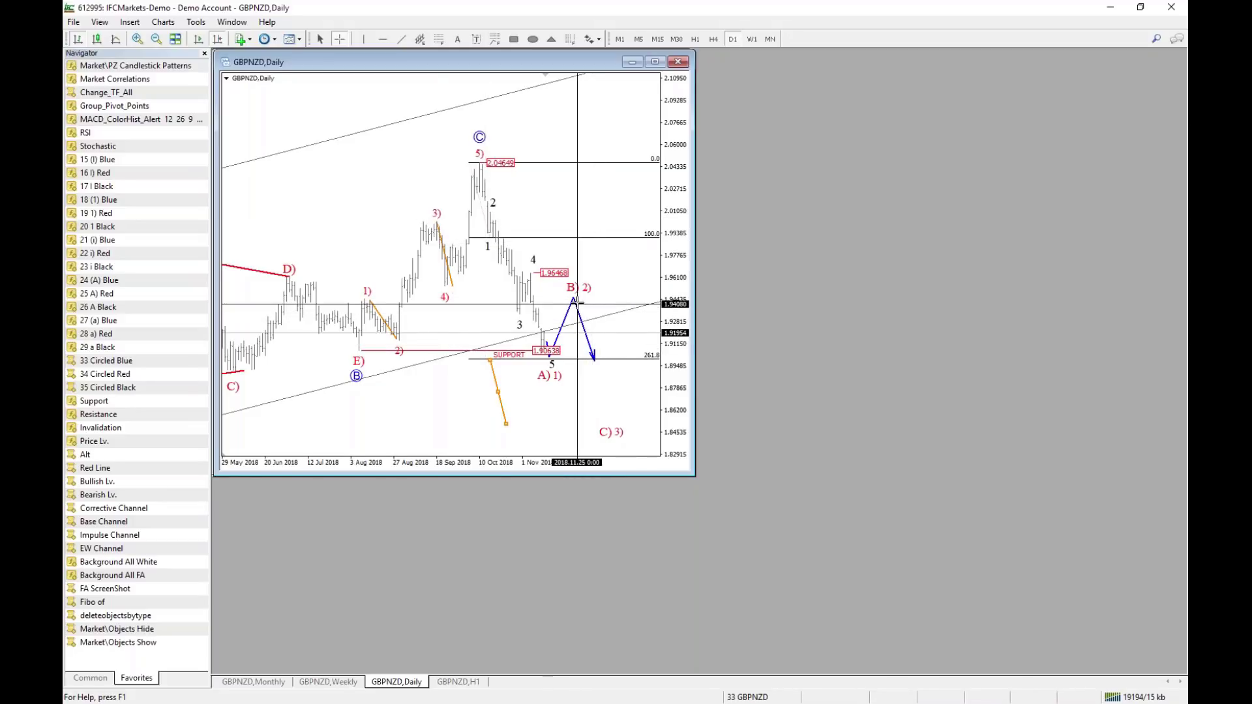
{"action": "left_click", "coordinate": [553, 248]}
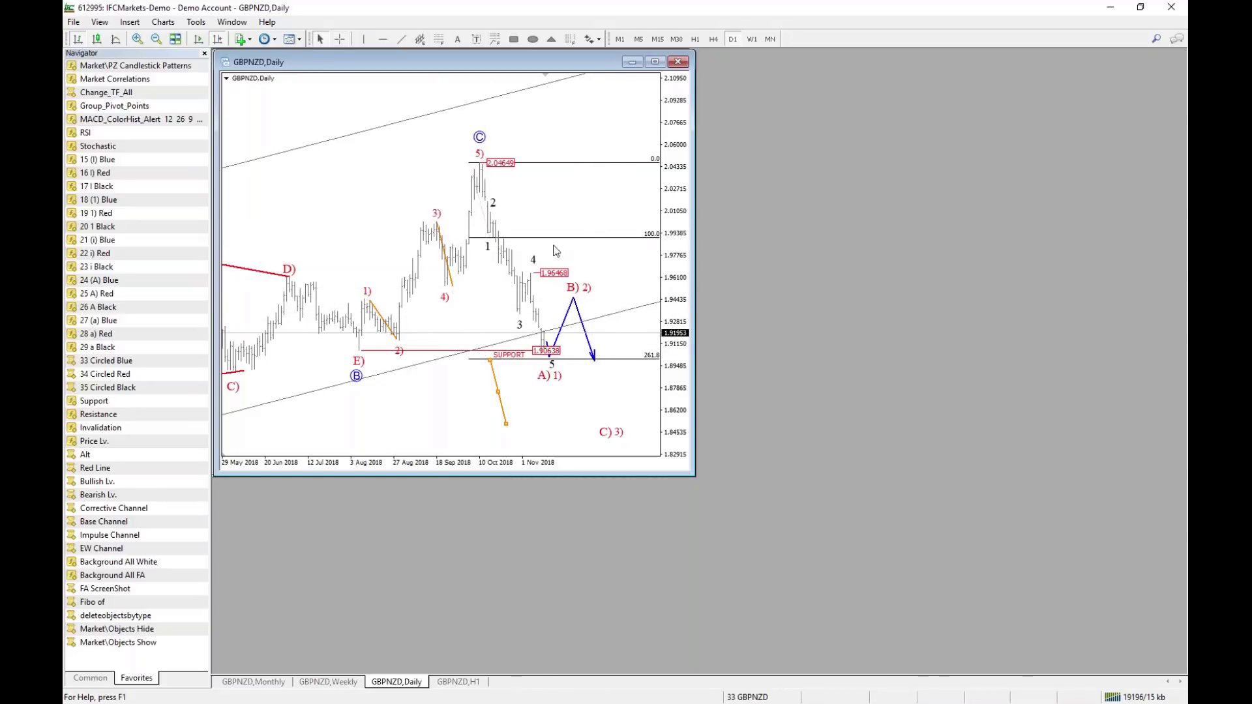
{"action": "middle_click", "coordinate": [507, 264]}
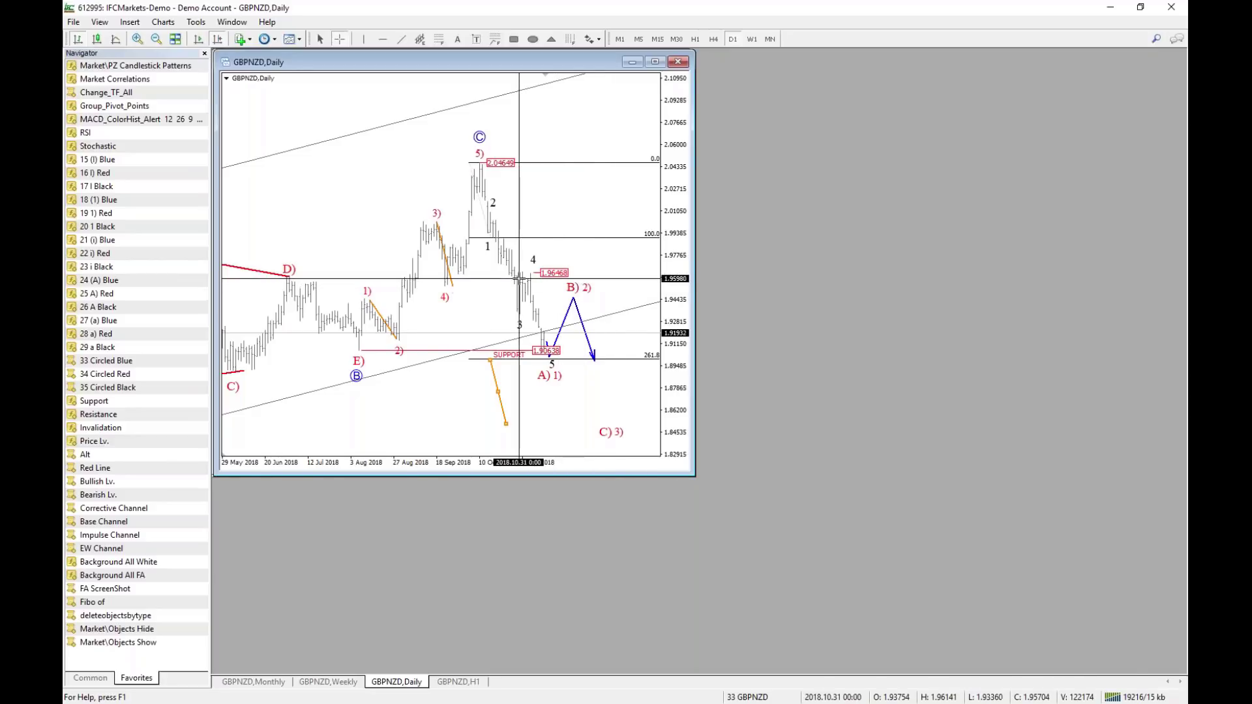
{"action": "left_click", "coordinate": [539, 293]}
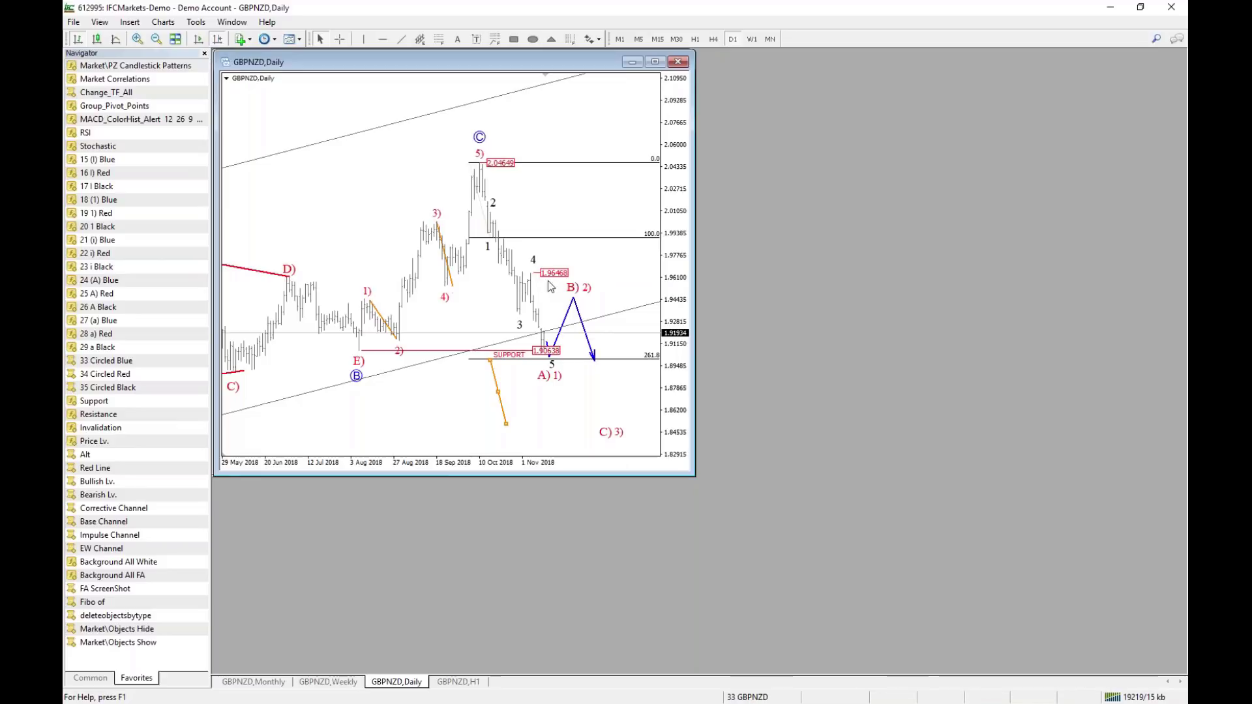
{"action": "middle_click", "coordinate": [560, 289]}
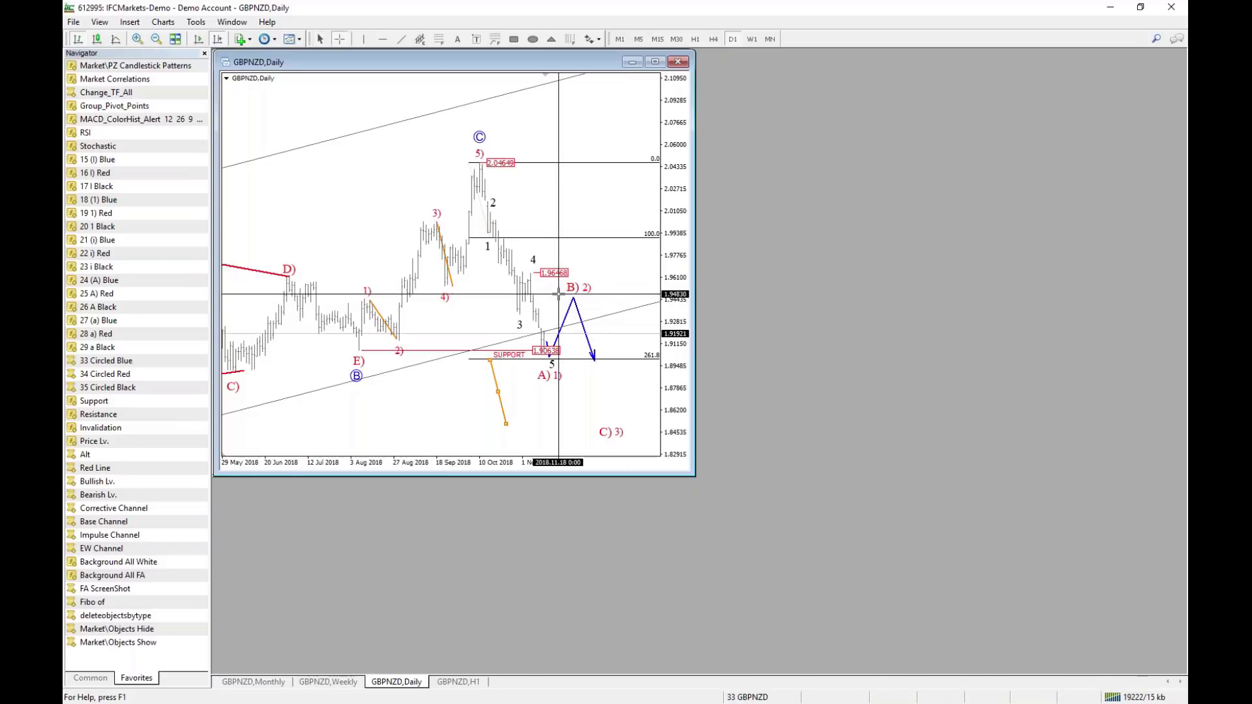
{"action": "left_click_drag", "start_coordinate": [559, 293], "coordinate": [612, 309]}
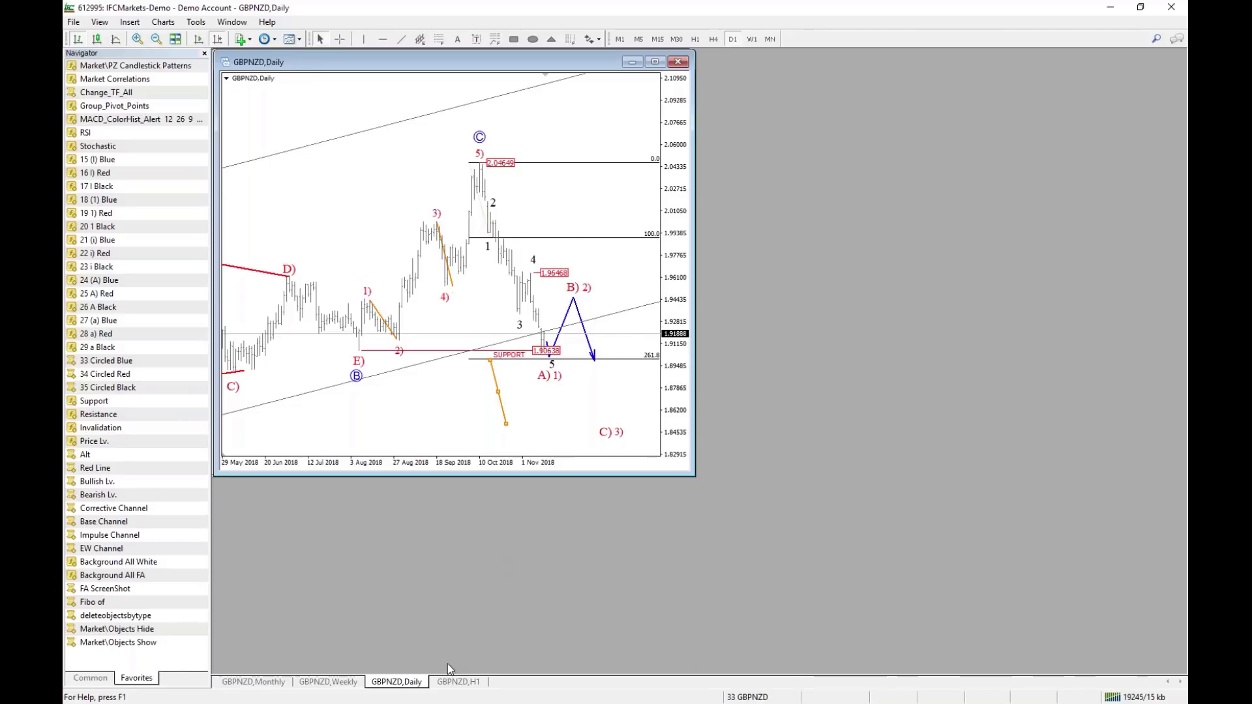
{"action": "left_click", "coordinate": [464, 681]}
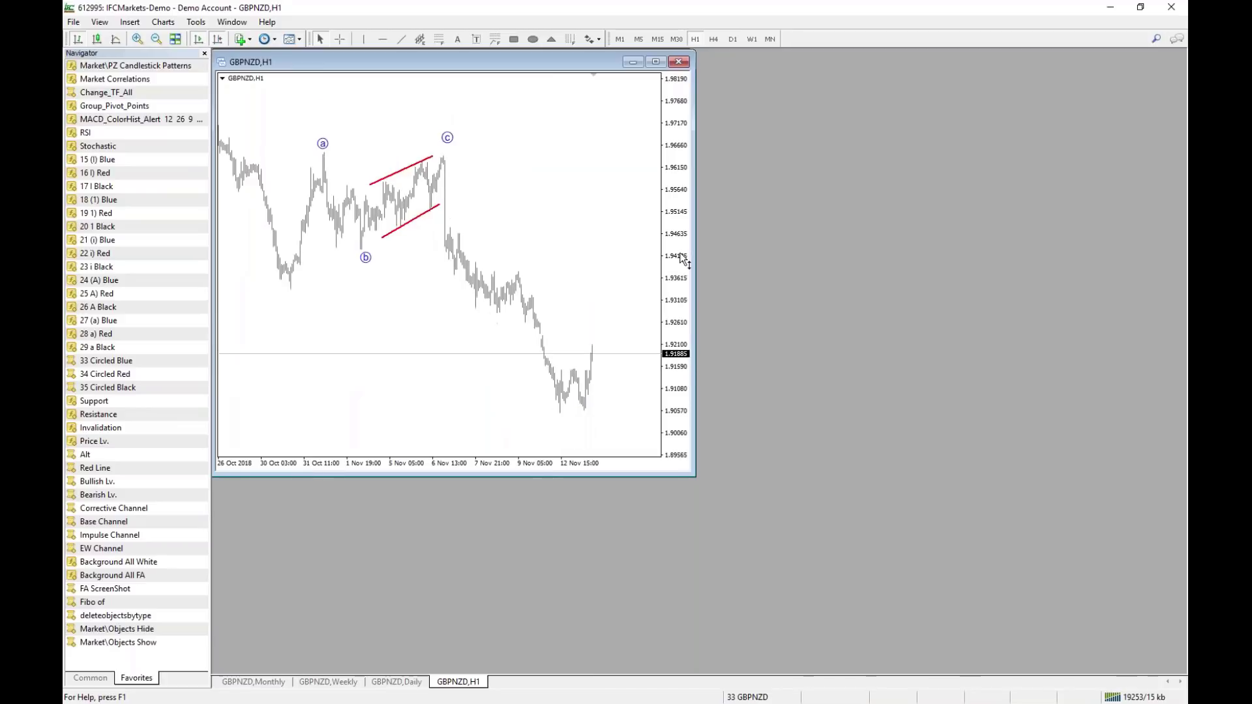
{"action": "middle_click", "coordinate": [602, 405]}
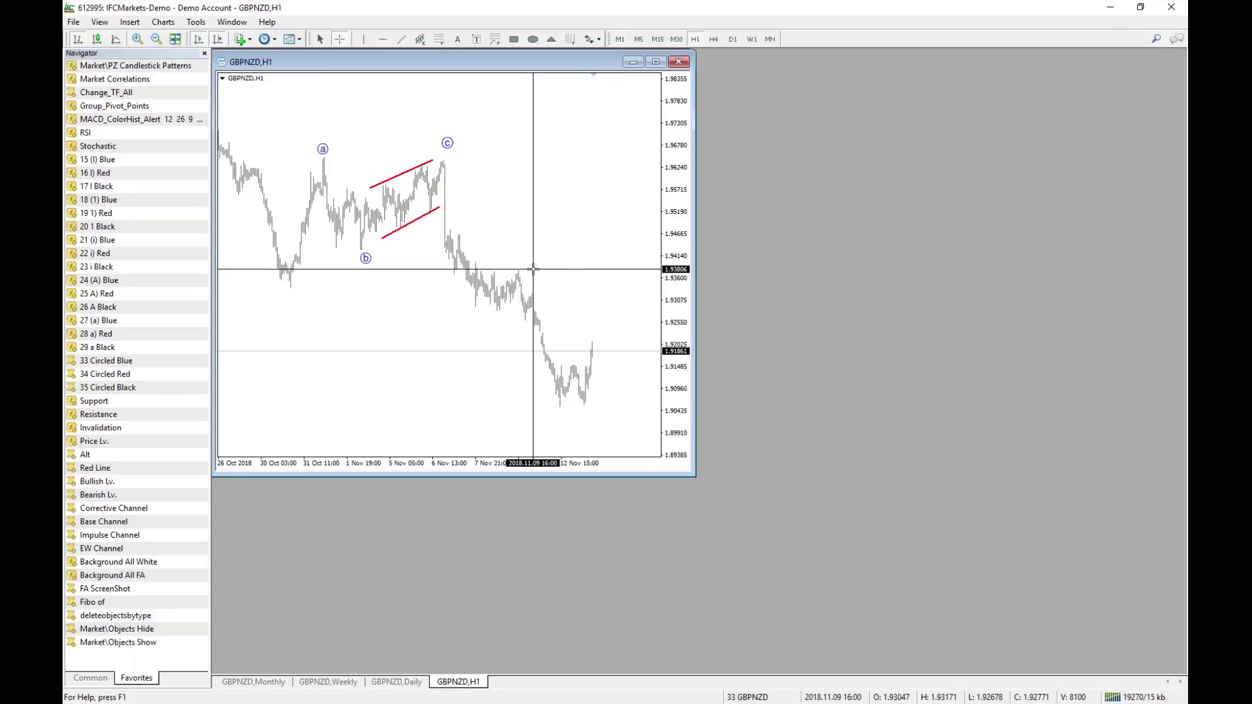
{"action": "key", "text": "Escape"}
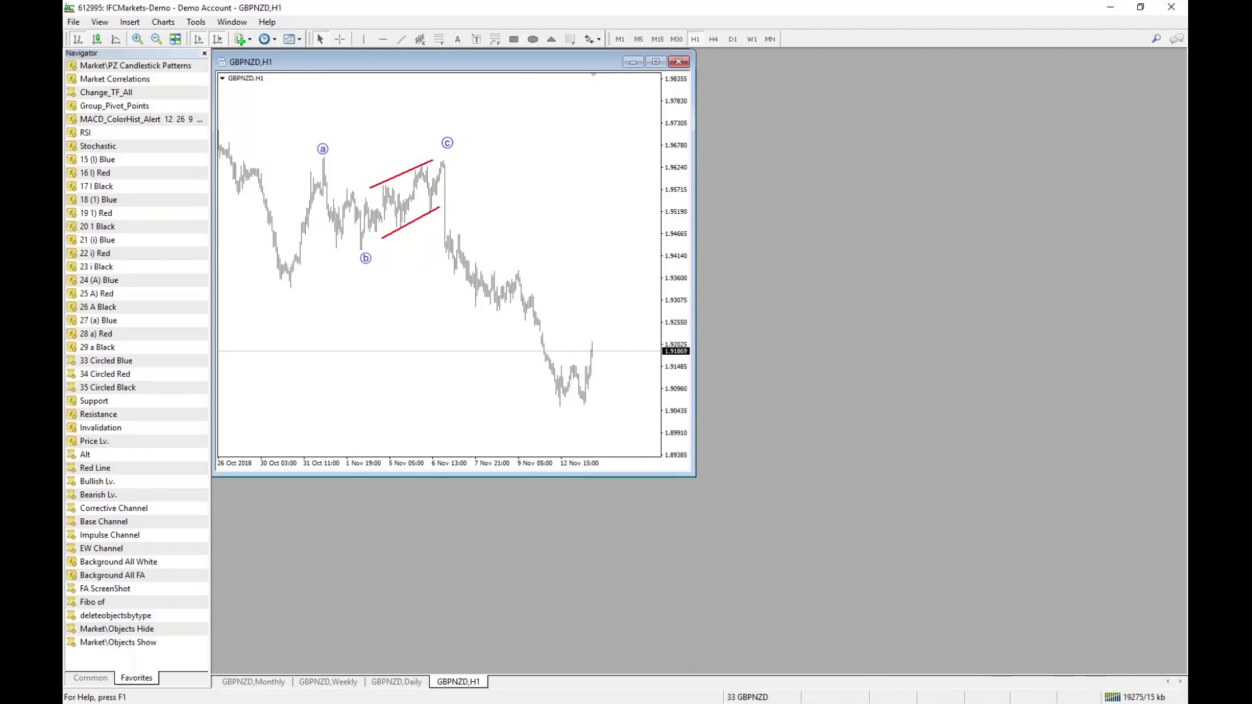
{"action": "left_click", "coordinate": [398, 682]}
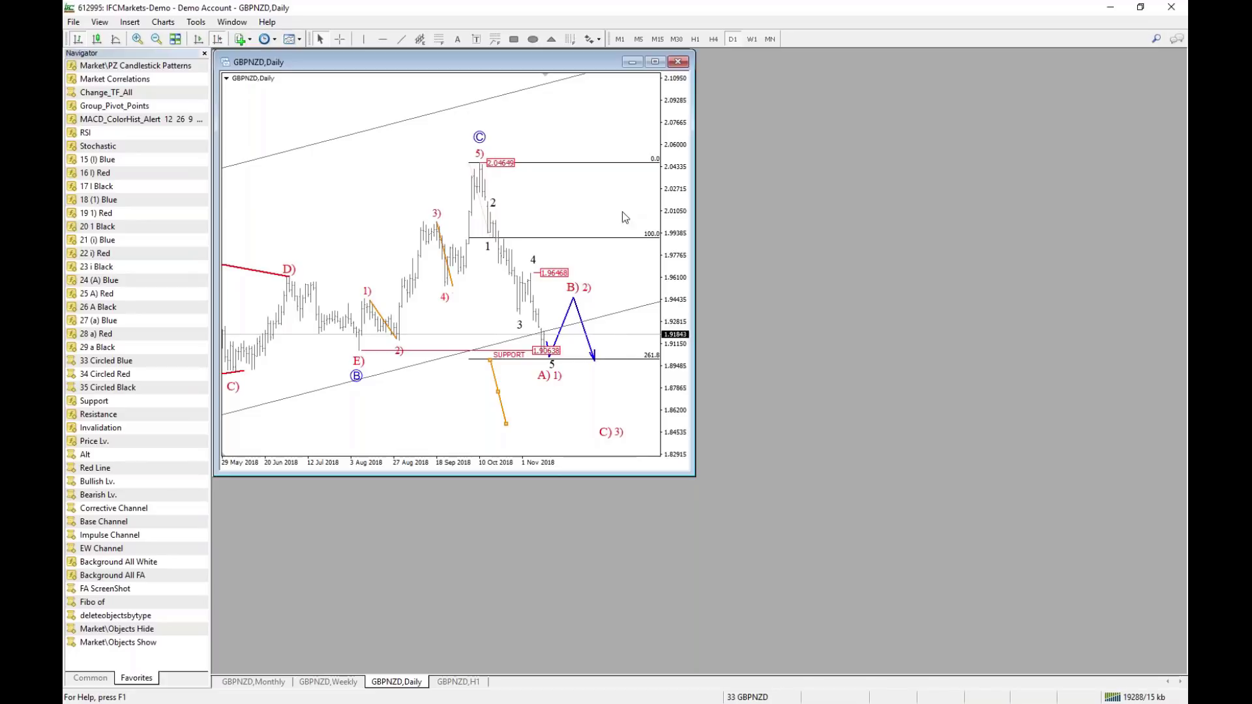
Check prices on the GBPNZD weekly chart, then load the 12 GBPUSD profile.
{"action": "left_click", "coordinate": [334, 685]}
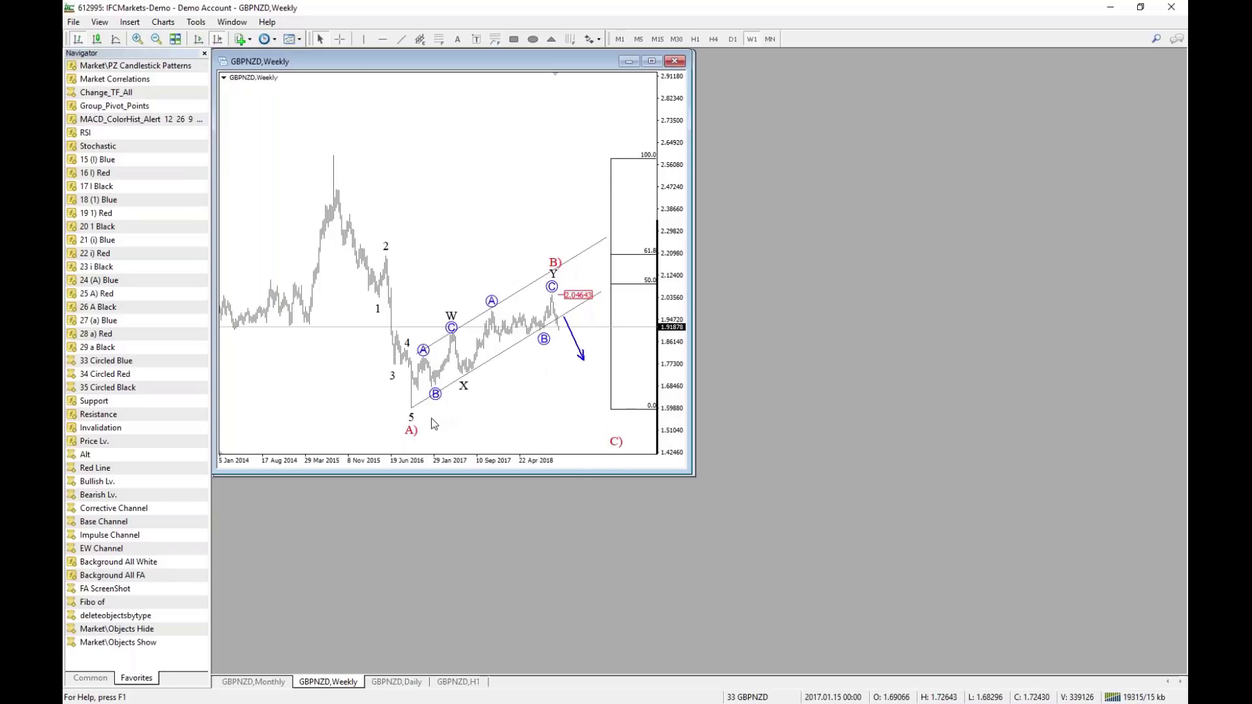
{"action": "left_click", "coordinate": [763, 698]}
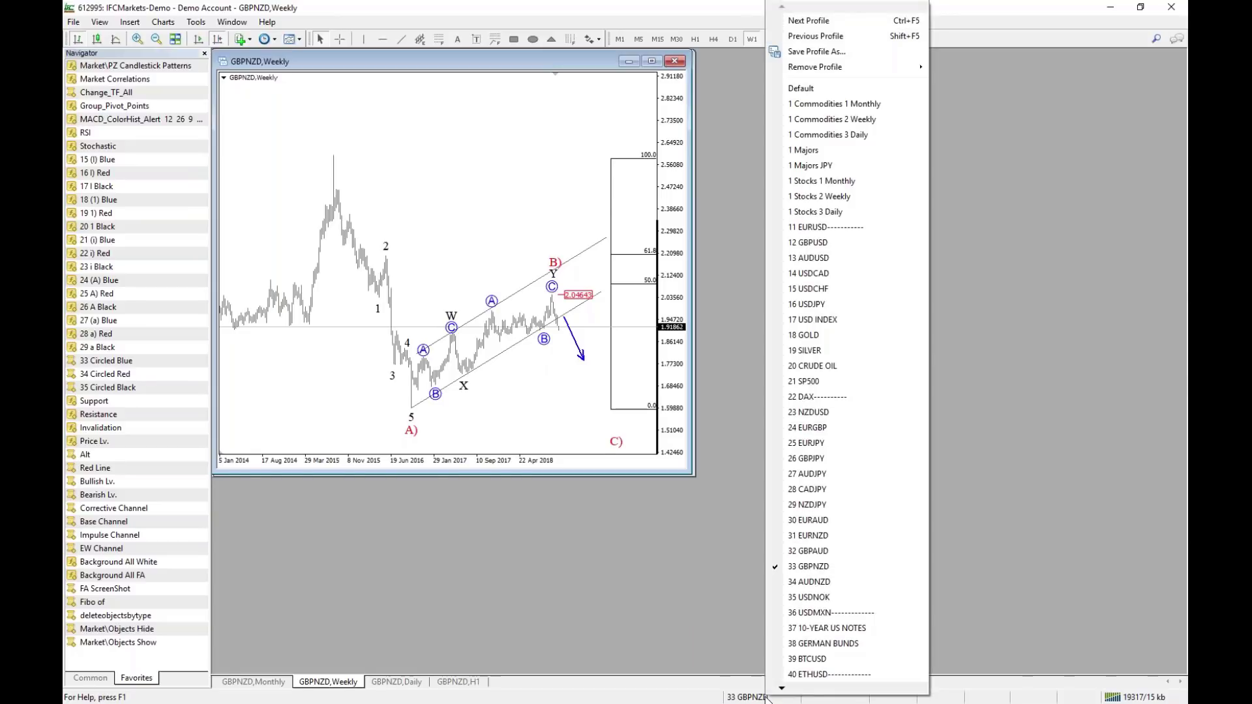
{"action": "left_click", "coordinate": [542, 595]}
{"action": "middle_click", "coordinate": [409, 412]}
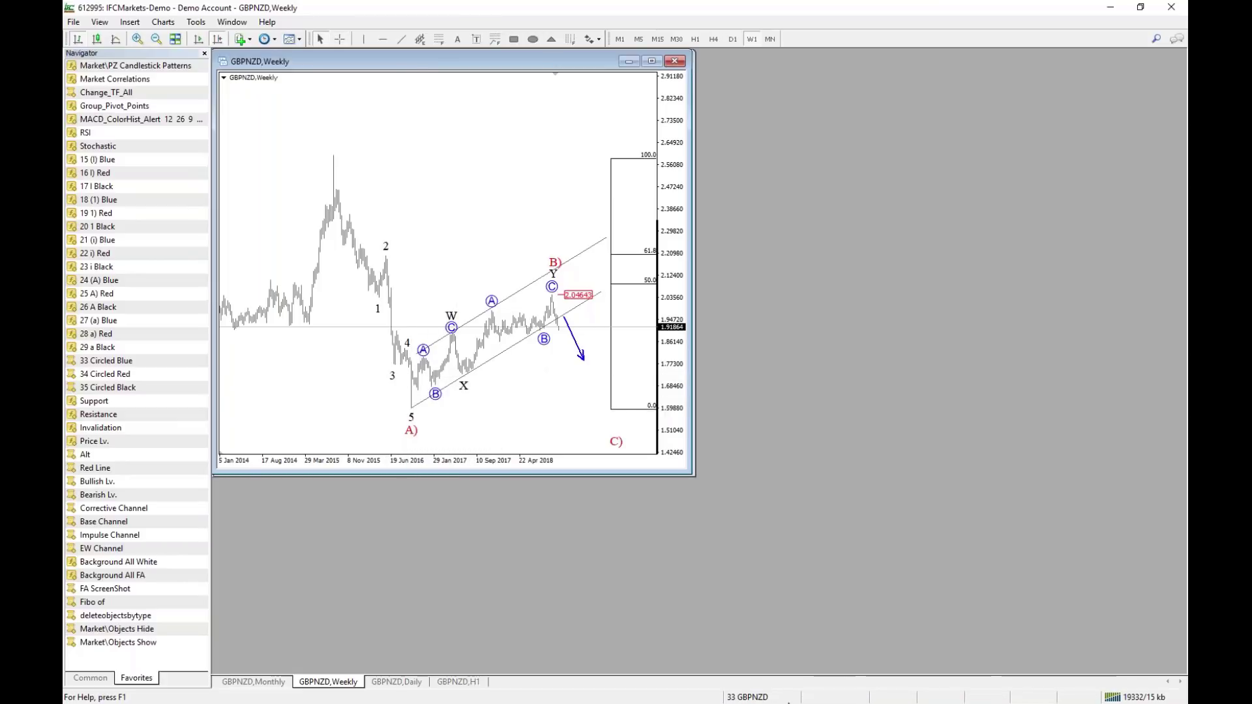
{"action": "left_click", "coordinate": [749, 697]}
{"action": "left_click", "coordinate": [862, 251]}
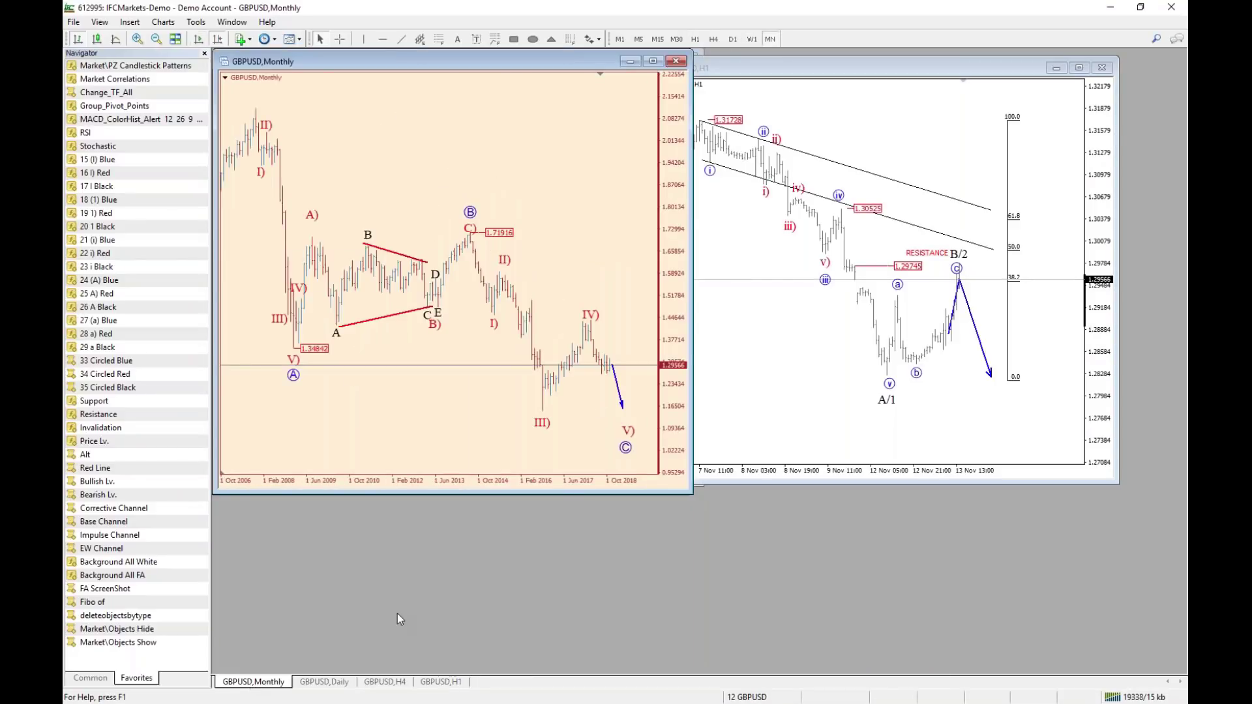
Zoom the GBPUSD daily chart out to Dec 2016–Nov 2018 and apply Background All White.
{"action": "left_click", "coordinate": [330, 682]}
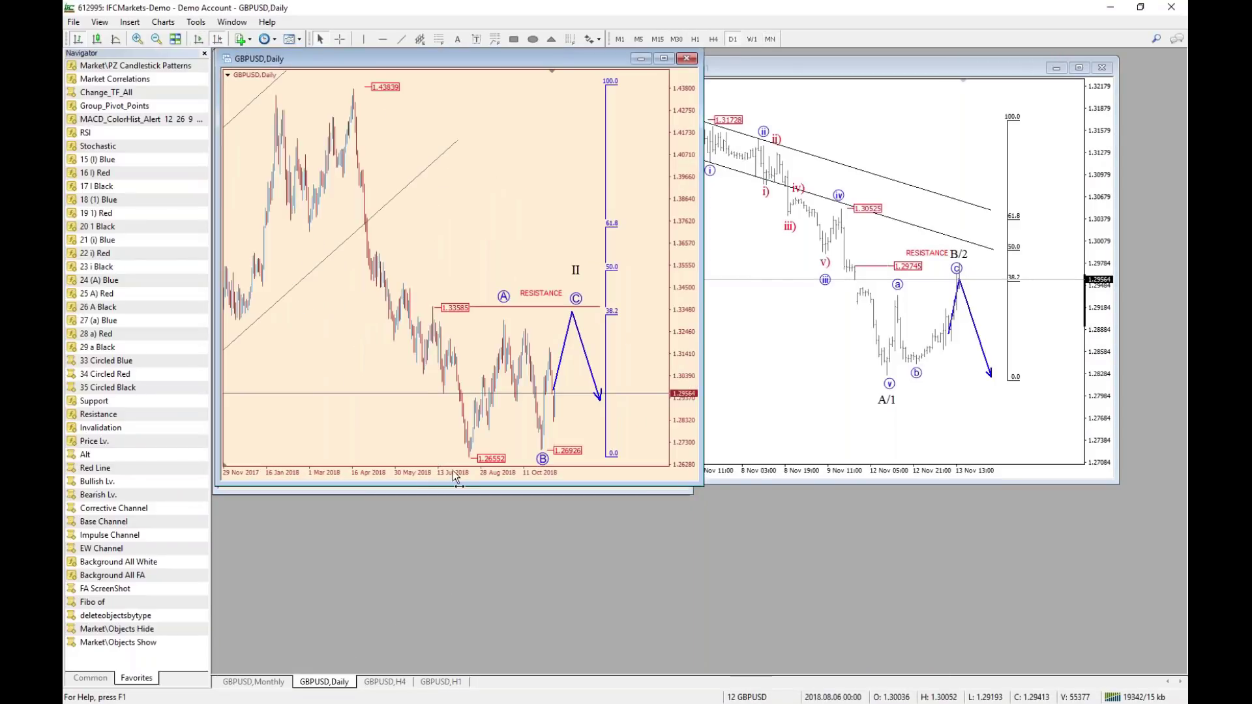
{"action": "left_click_drag", "start_coordinate": [453, 471], "coordinate": [393, 476]}
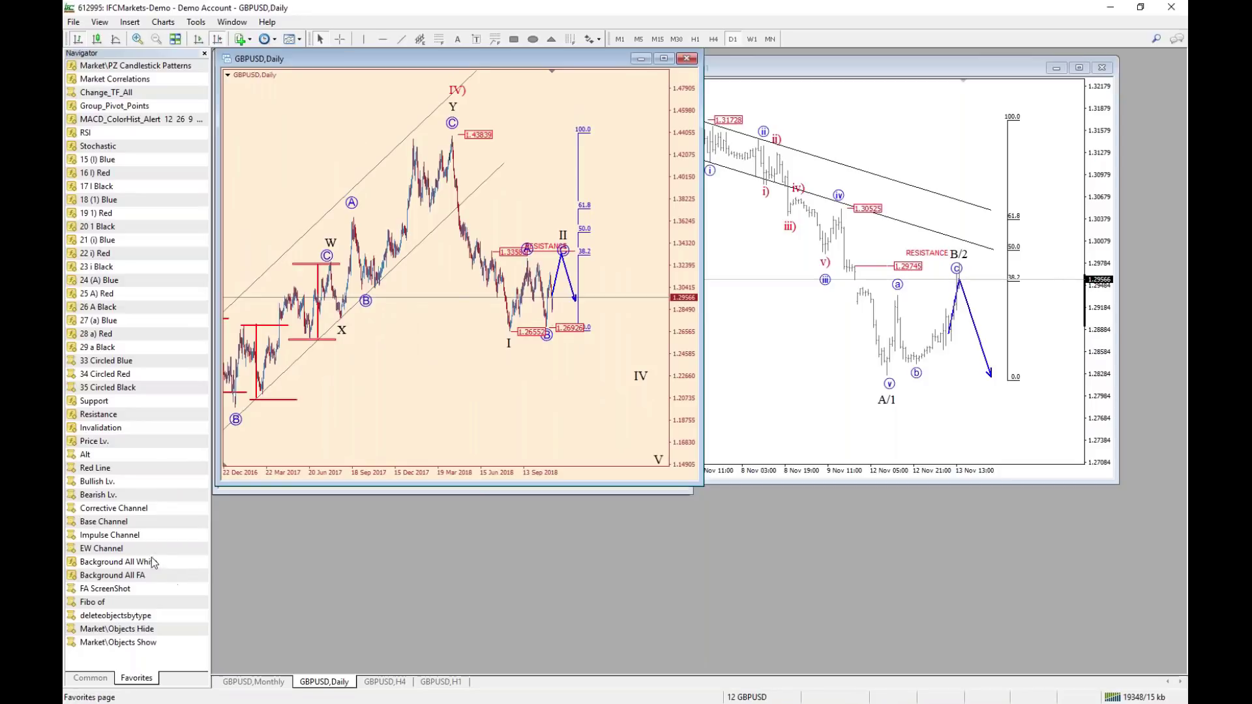
{"action": "left_click_drag", "start_coordinate": [173, 562], "coordinate": [561, 320]}
{"action": "key", "text": "Return"}
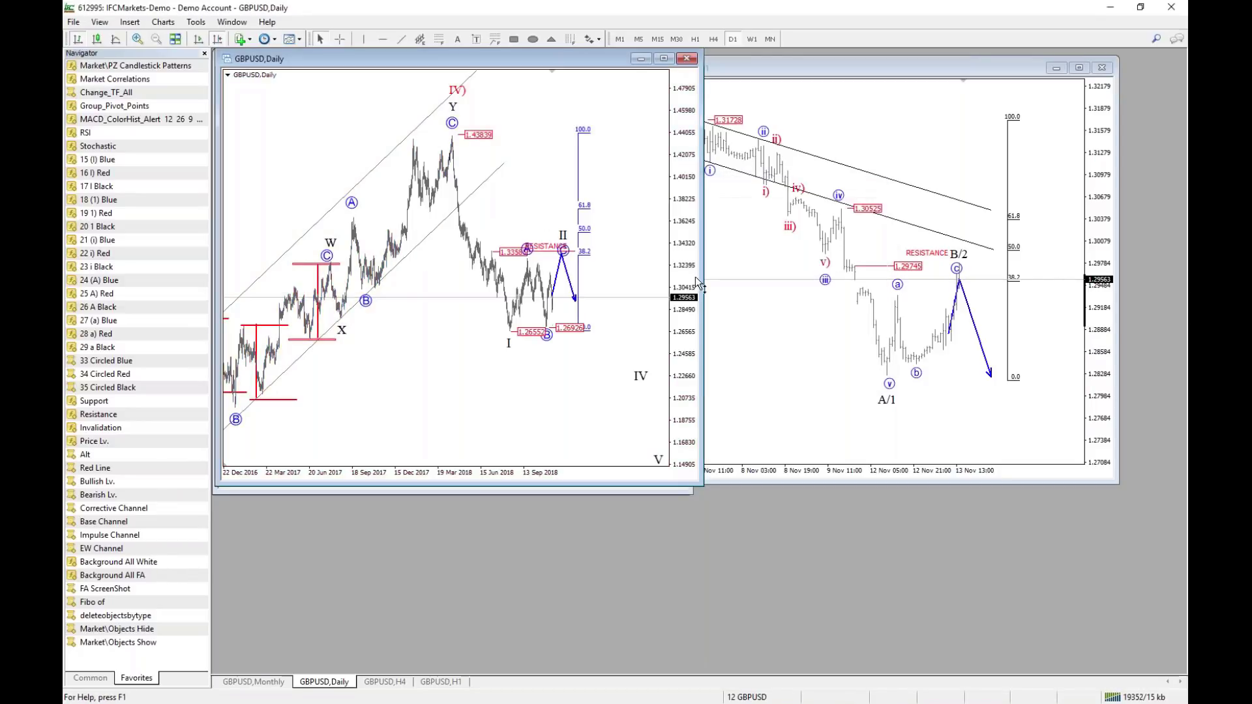
Read prices with the crosshair, then narrow the daily chart window.
{"action": "left_click_drag", "start_coordinate": [597, 340], "coordinate": [553, 339]}
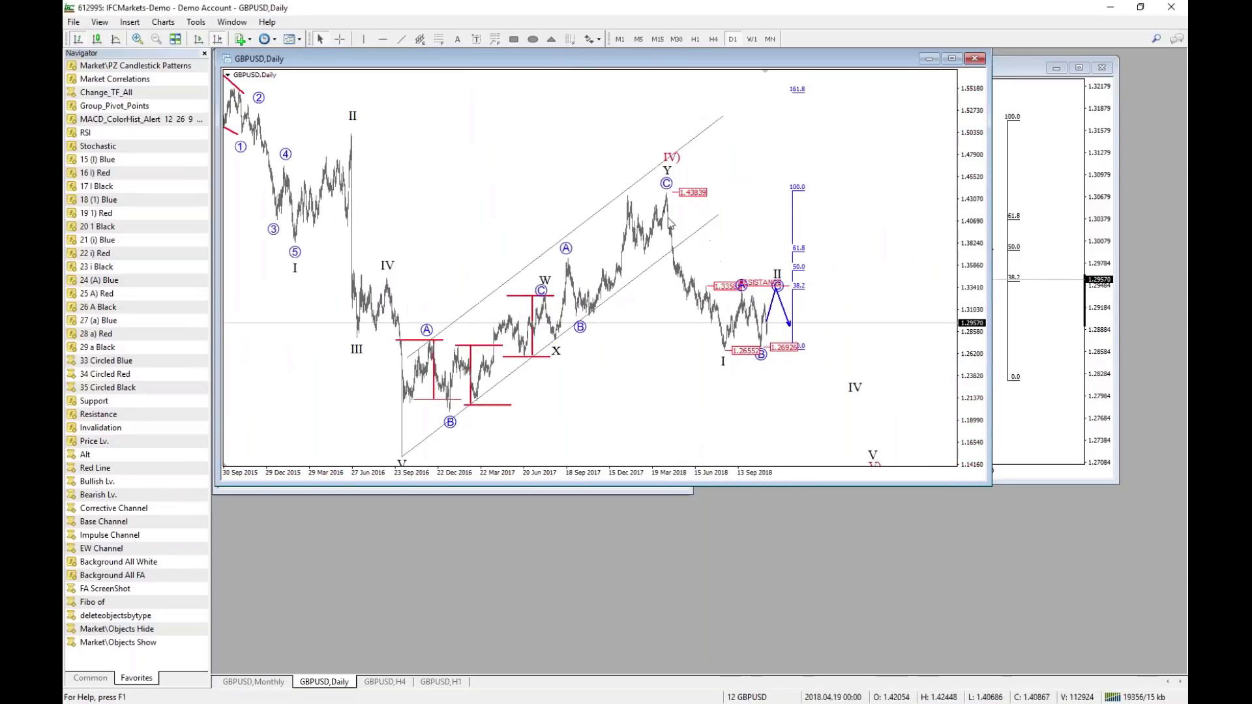
{"action": "key", "text": "ctrl+f"}
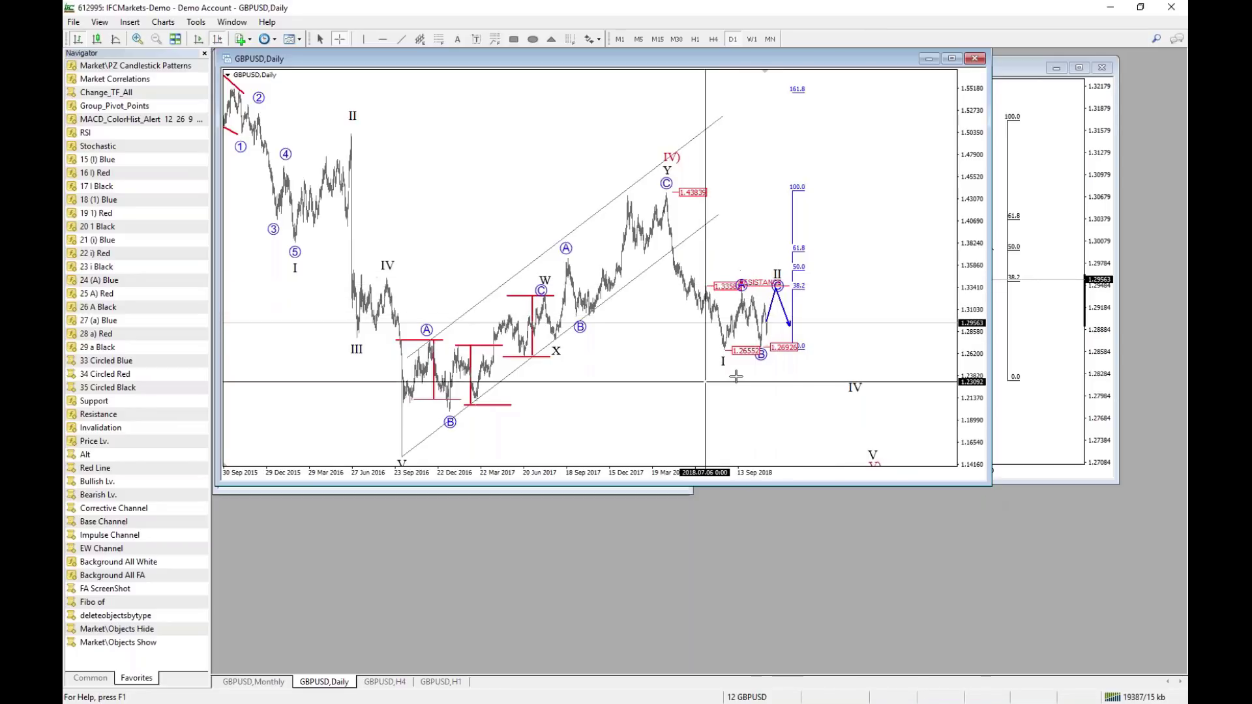
{"action": "key", "text": "Escape"}
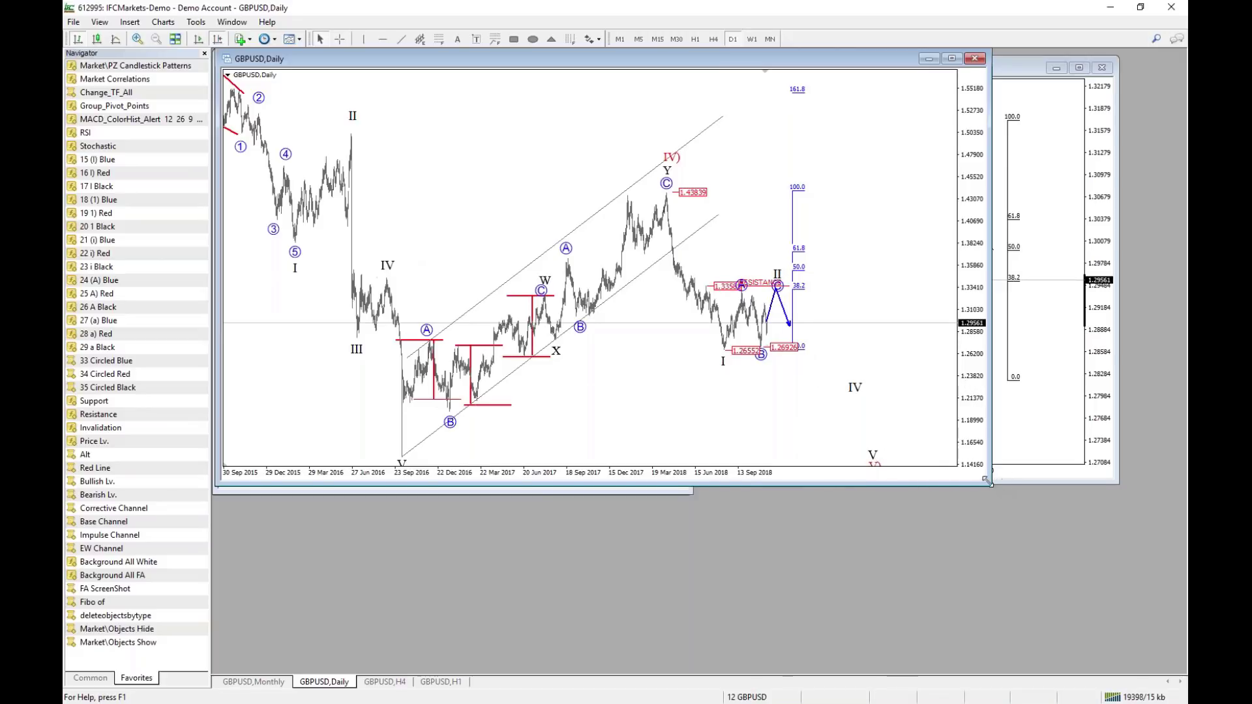
{"action": "left_click_drag", "start_coordinate": [987, 481], "coordinate": [794, 495]}
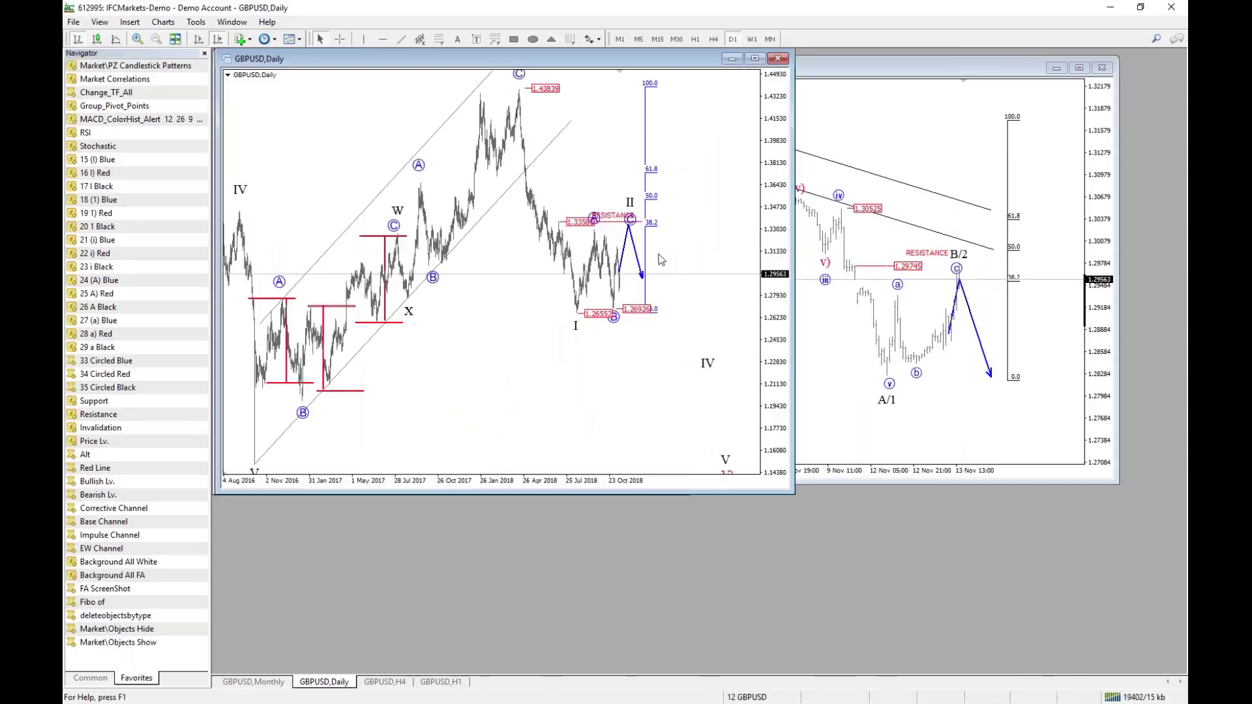
Move the RESISTANCE label to the right of the wave II projection.
{"action": "middle_click", "coordinate": [597, 215]}
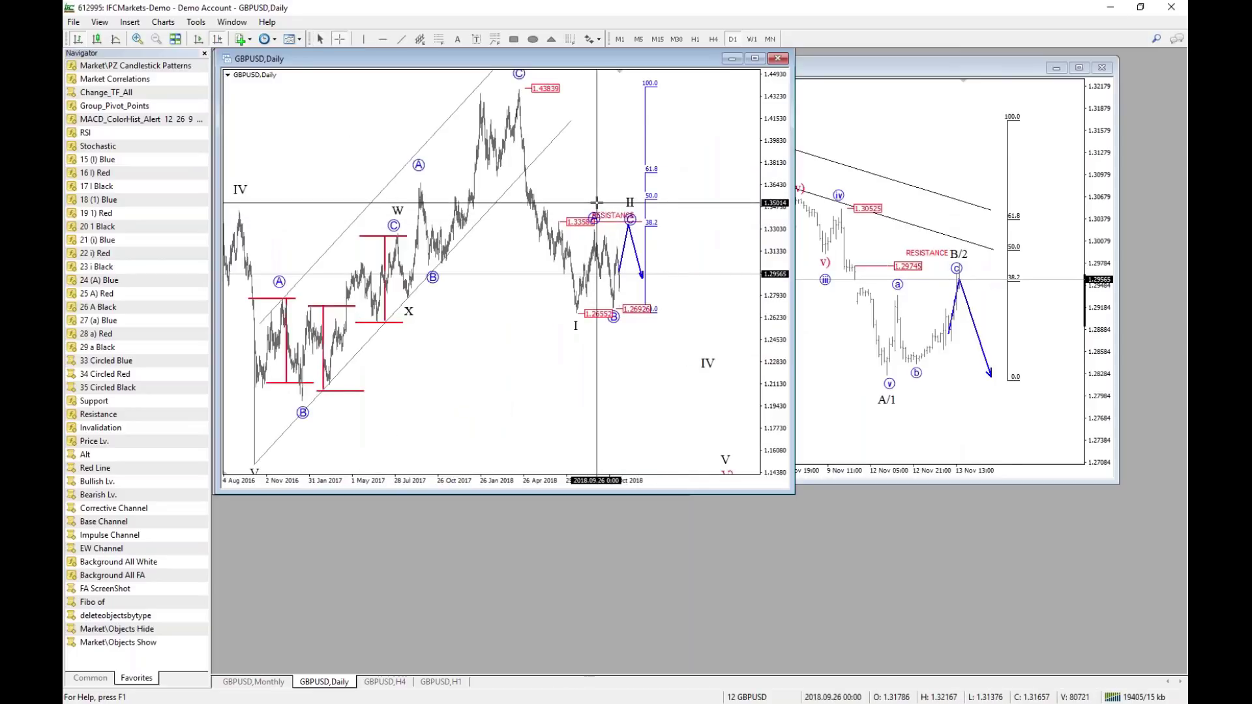
{"action": "middle_click", "coordinate": [596, 203]}
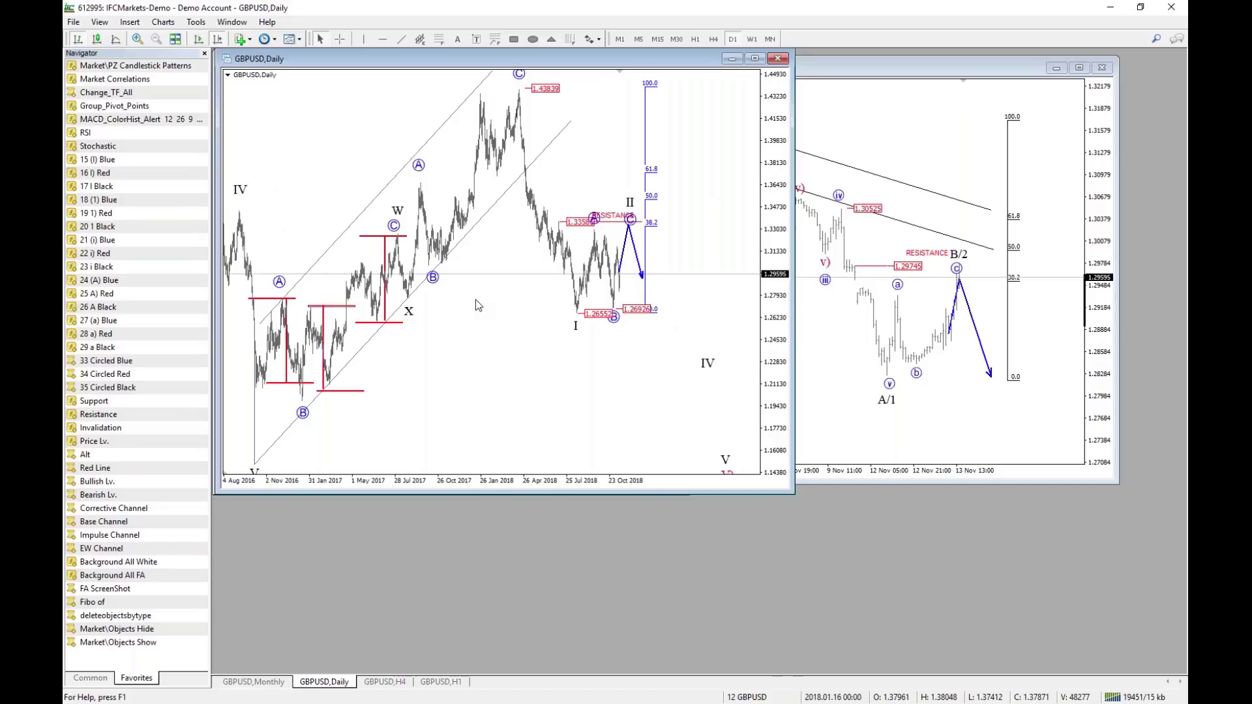
{"action": "double_click", "coordinate": [610, 213]}
{"action": "left_click_drag", "start_coordinate": [610, 211], "coordinate": [601, 203]}
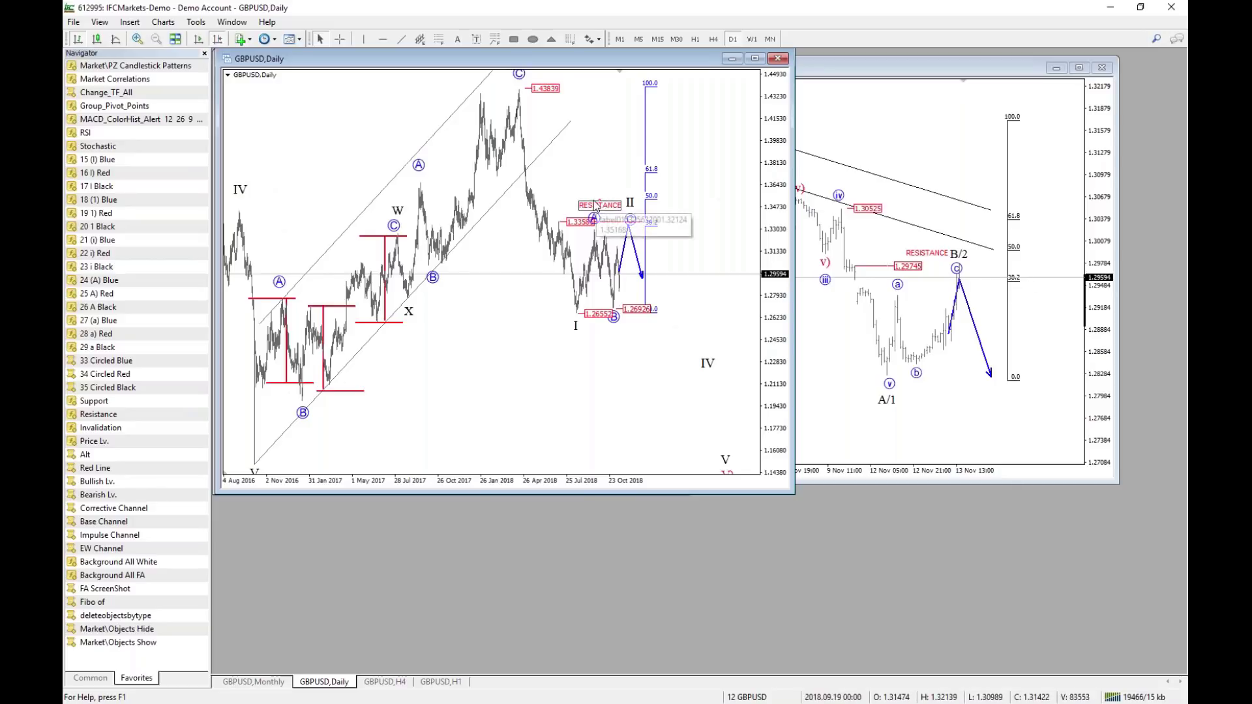
{"action": "left_click_drag", "start_coordinate": [602, 205], "coordinate": [686, 218]}
{"action": "double_click", "coordinate": [685, 218]}
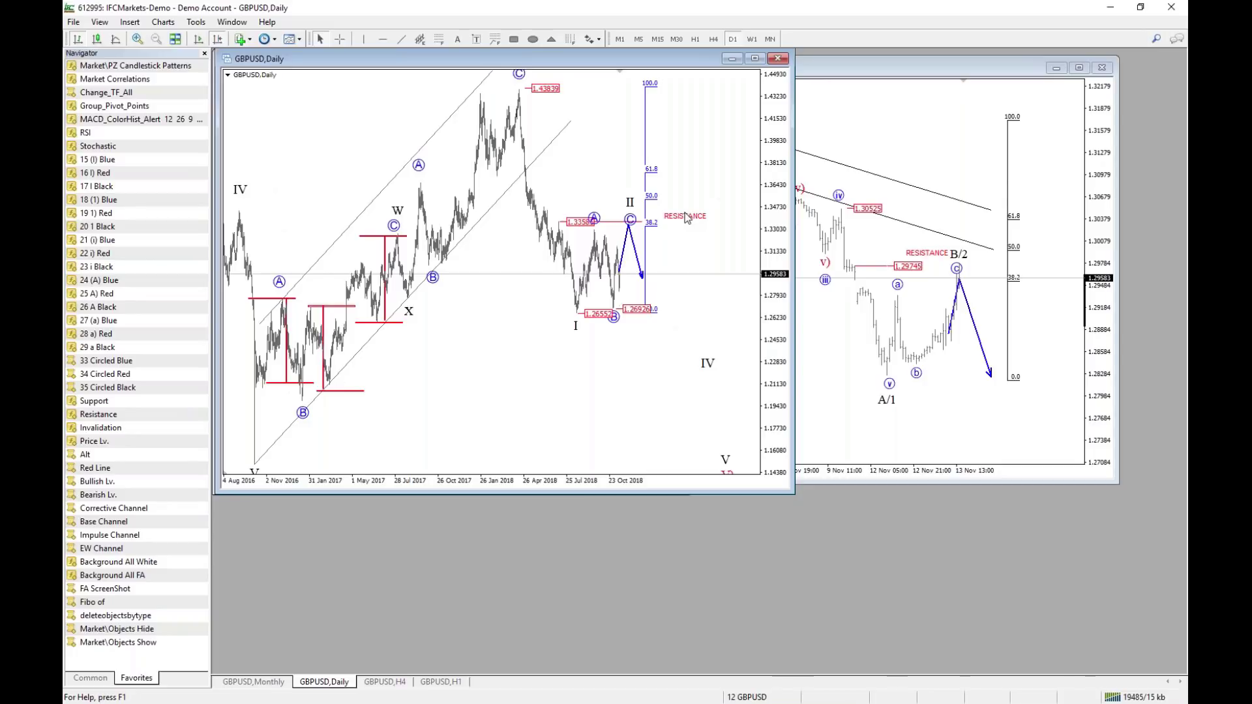
Measure bars and pips between two points, then compress the price scale to show more wave labels.
{"action": "middle_click", "coordinate": [577, 277]}
{"action": "left_click_drag", "start_coordinate": [577, 213], "coordinate": [659, 255]}
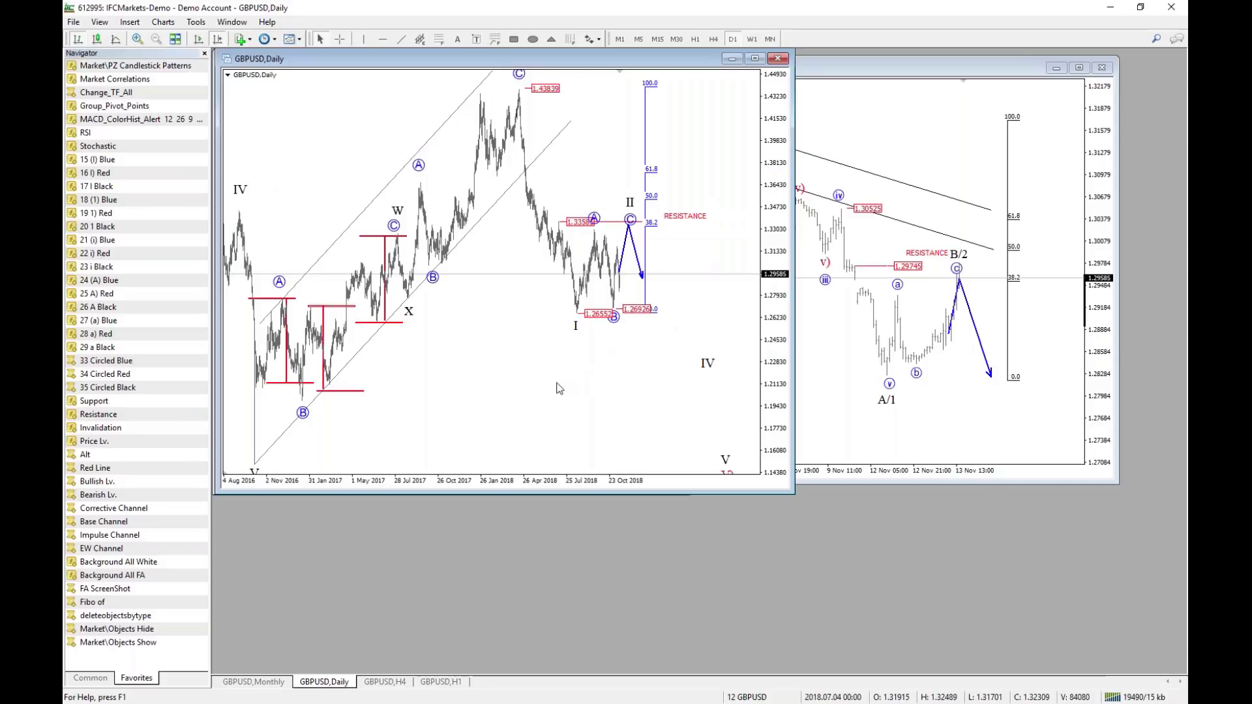
{"action": "scroll", "coordinate": [757, 254], "scroll_direction": "up", "scroll_amount": 1}
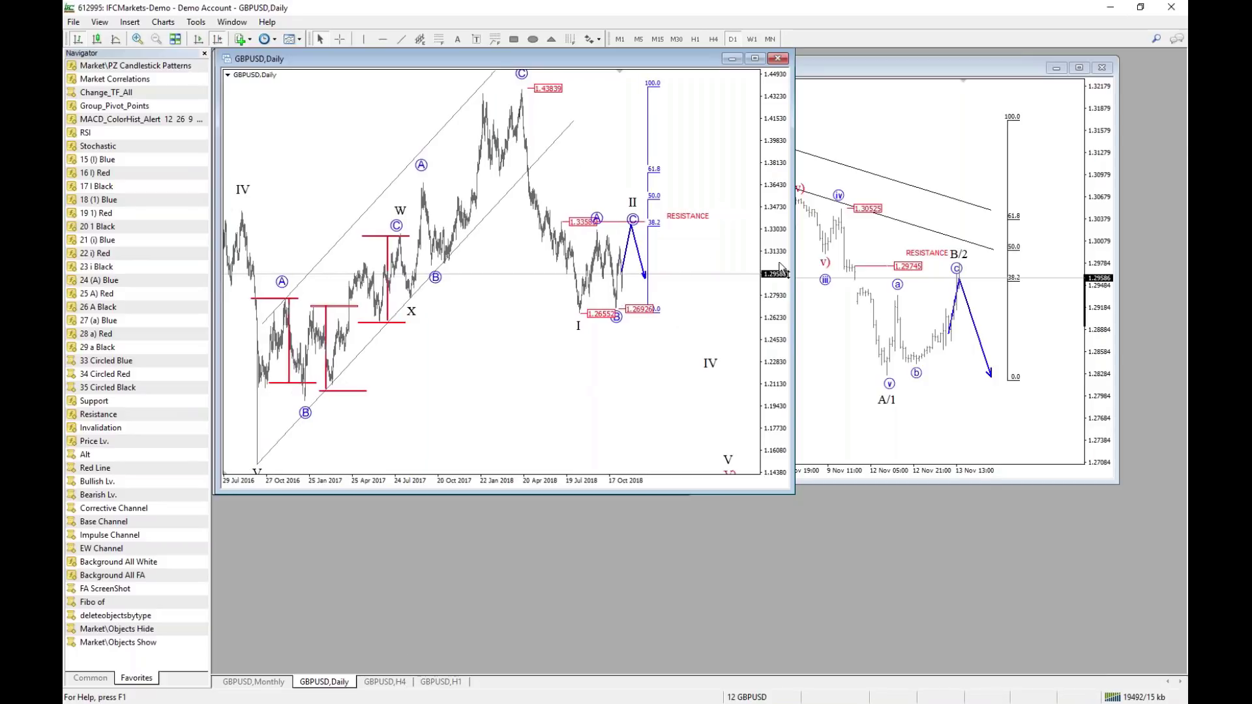
{"action": "left_click_drag", "start_coordinate": [780, 268], "coordinate": [780, 313]}
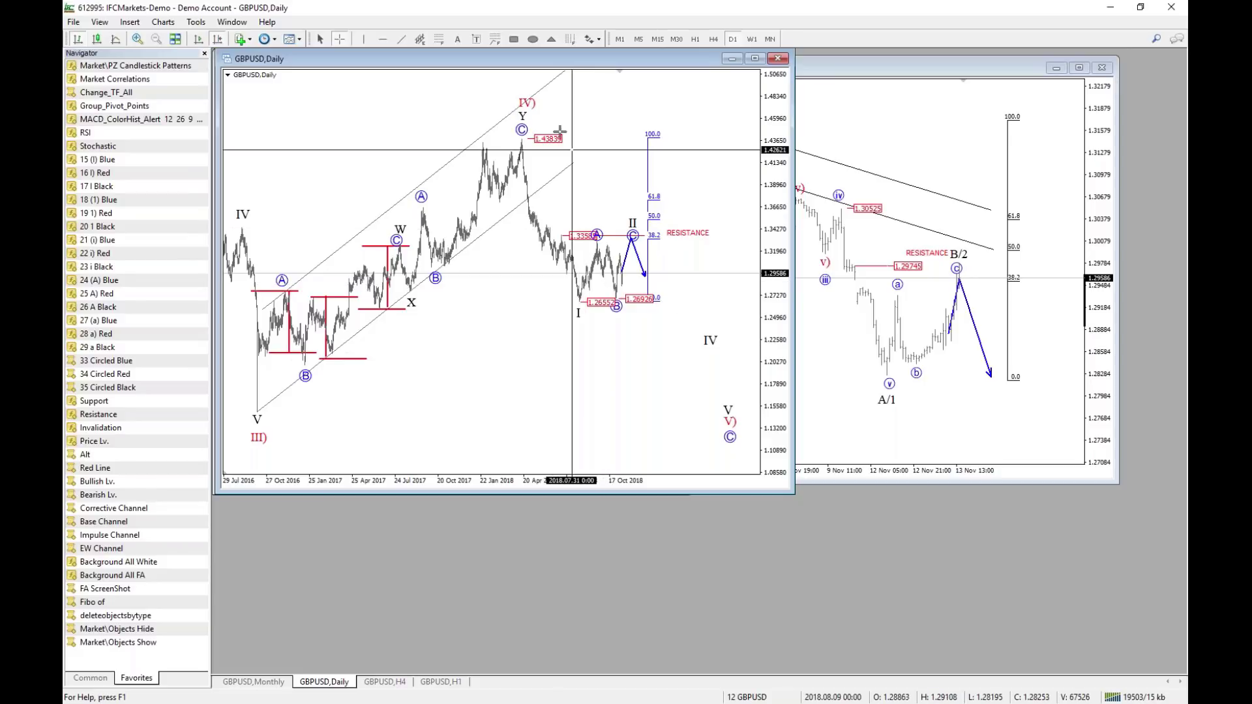
Measure the move to the projected V) target on the GBPUSD monthly chart.
{"action": "left_click", "coordinate": [252, 684]}
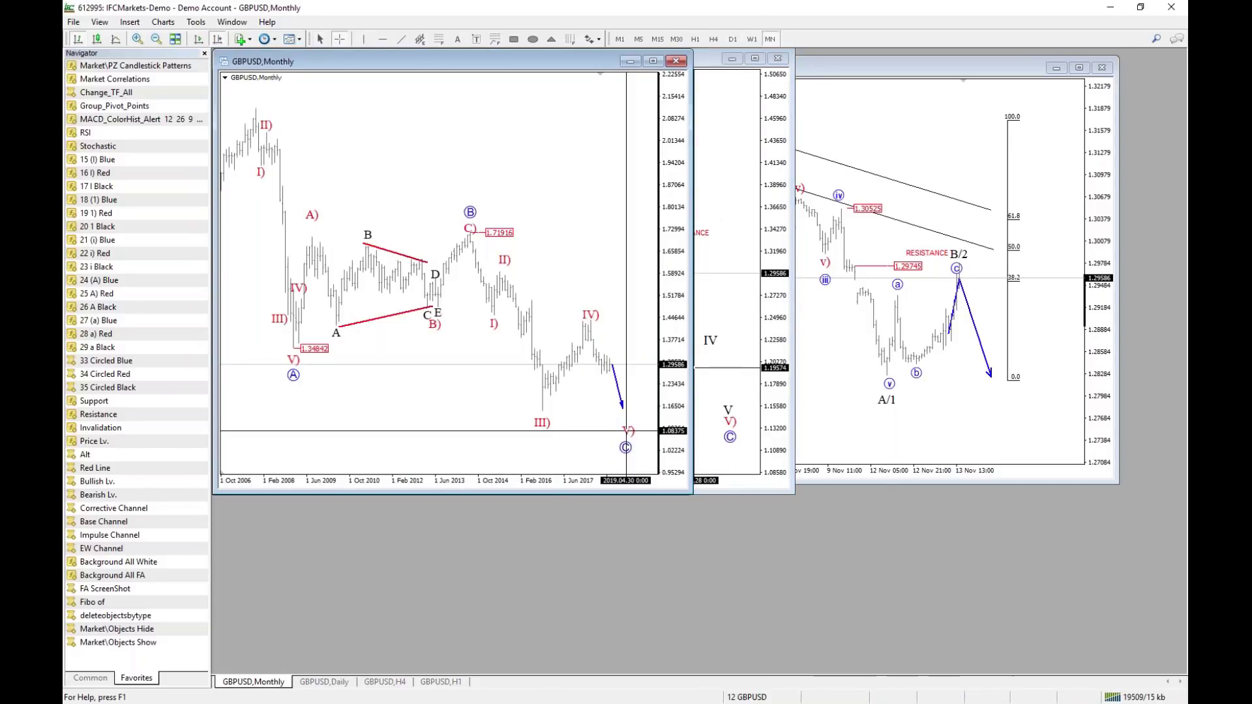
{"action": "middle_click", "coordinate": [643, 426]}
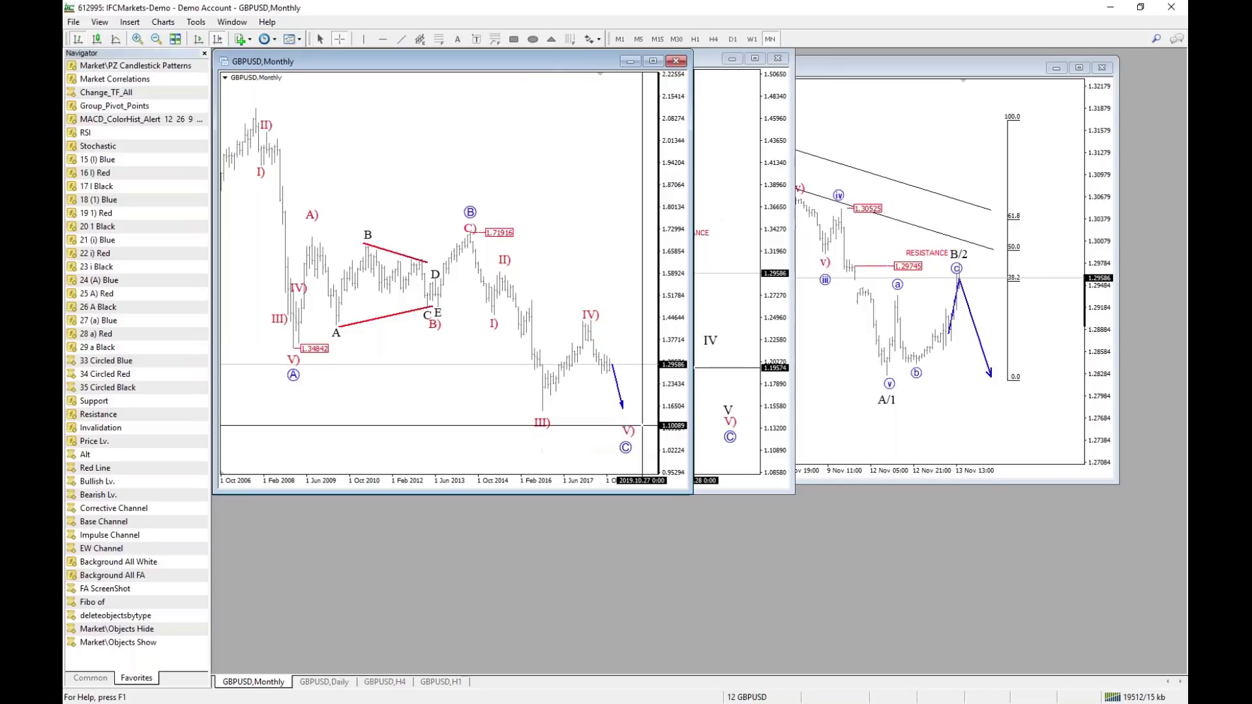
{"action": "left_click_drag", "start_coordinate": [631, 430], "coordinate": [655, 320]}
Leave crosshair mode on the daily chart and drag the GBPUSD H1 window forward.
{"action": "left_click", "coordinate": [341, 683]}
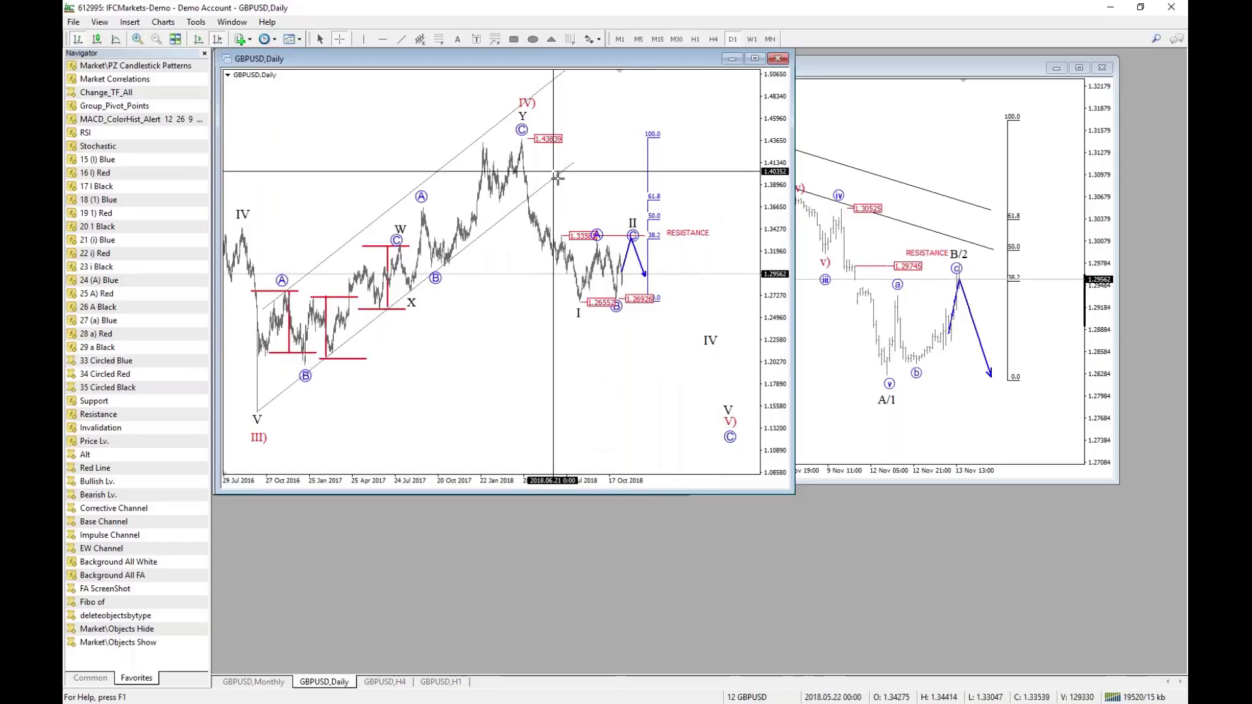
{"action": "left_click", "coordinate": [720, 424]}
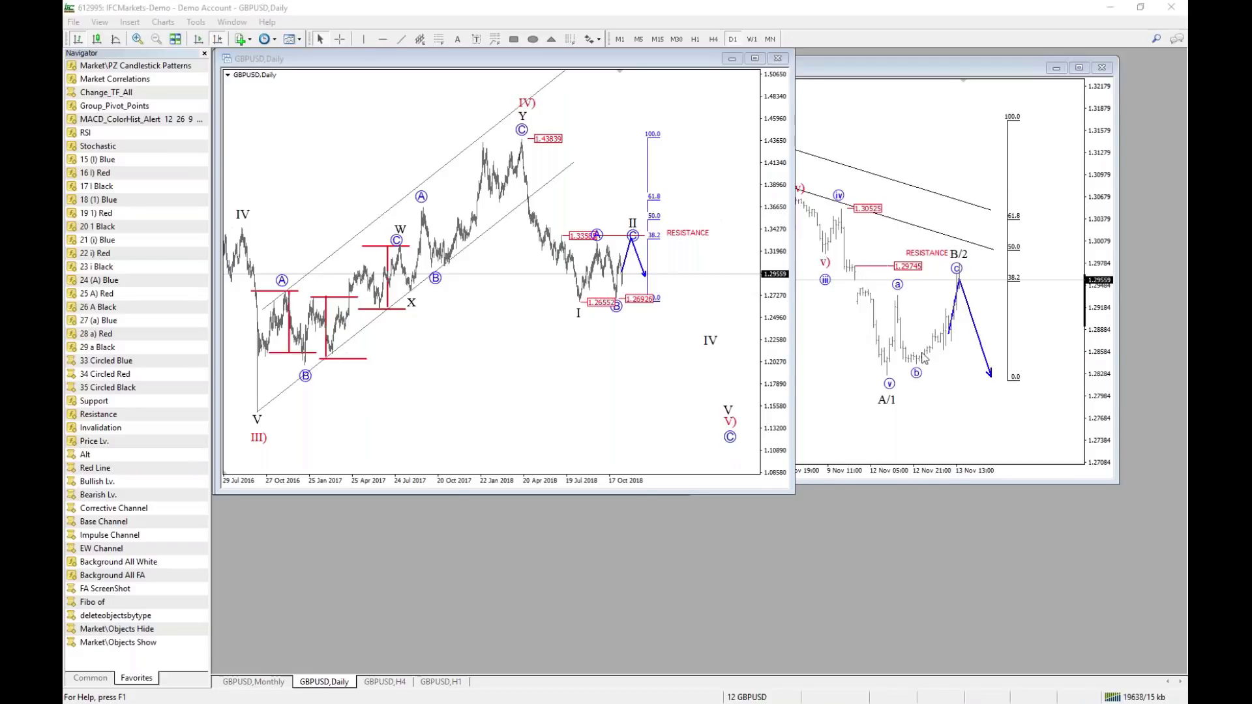
{"action": "left_click_drag", "start_coordinate": [786, 76], "coordinate": [842, 83]}
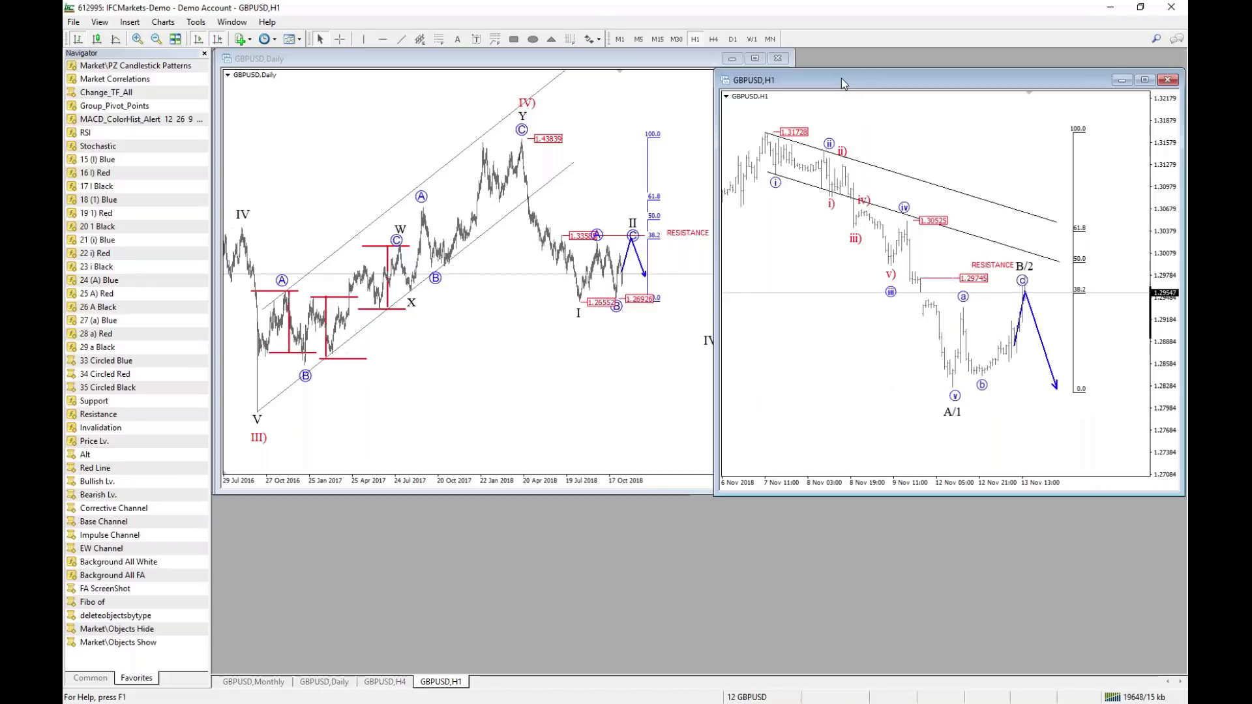
Read prices on the GBPUSD Daily chart, then frame the latest bars on the H4 chart.
{"action": "left_click", "coordinate": [546, 359]}
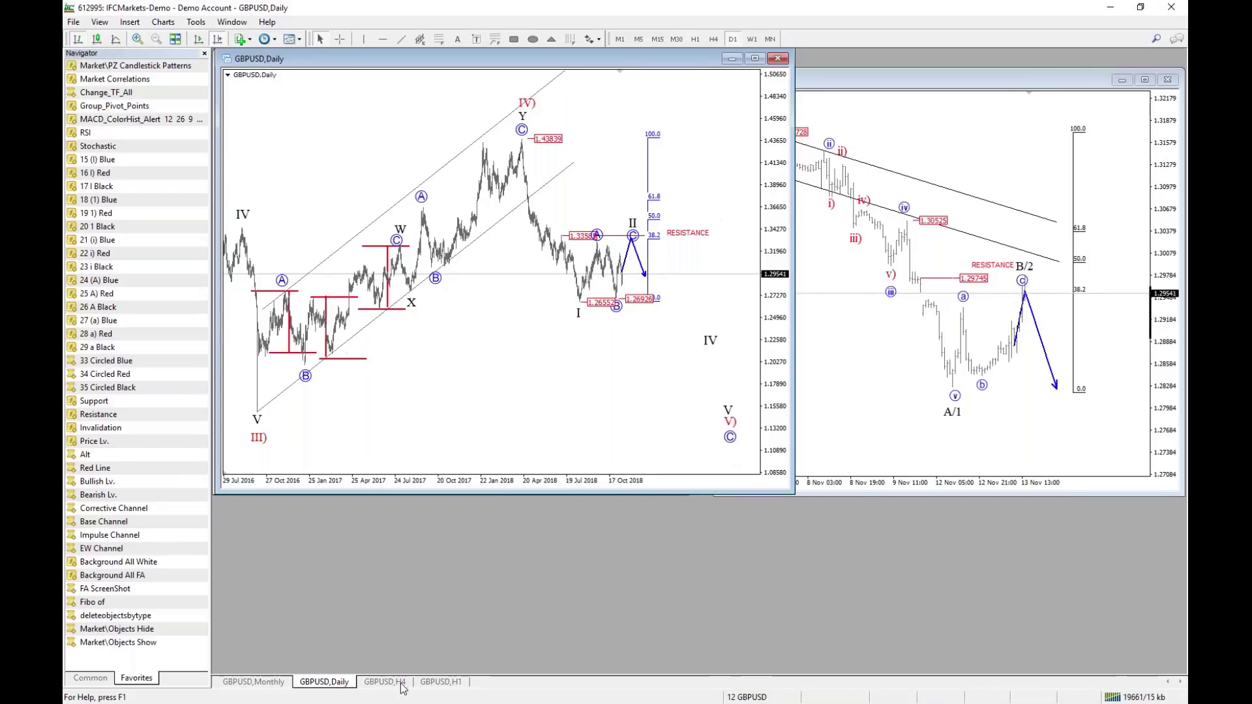
{"action": "middle_click", "coordinate": [633, 250]}
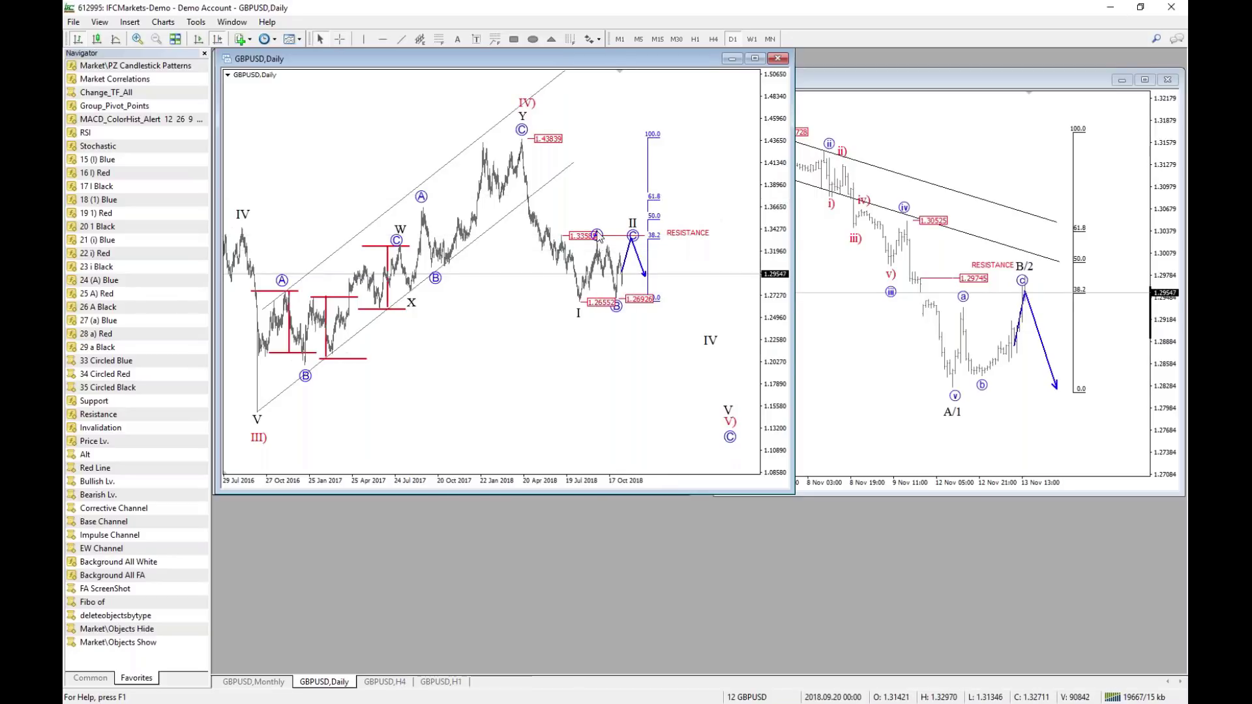
{"action": "left_click", "coordinate": [378, 684]}
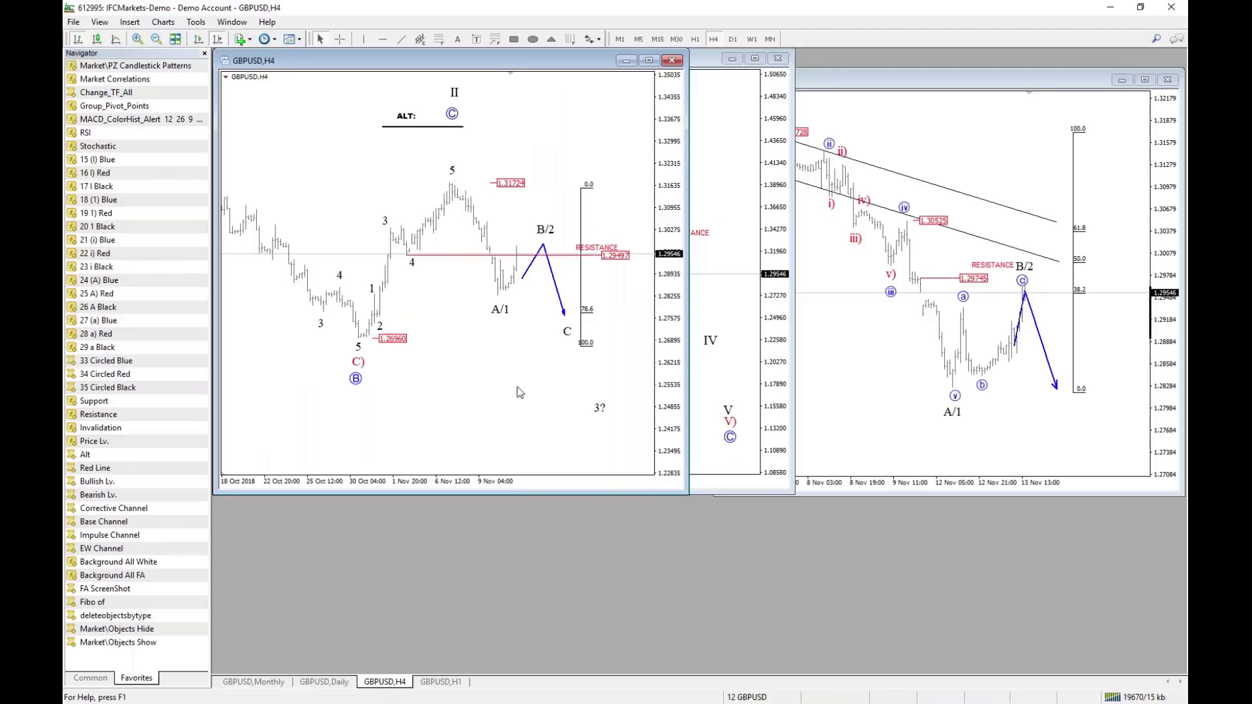
{"action": "left_click_drag", "start_coordinate": [464, 411], "coordinate": [419, 450]}
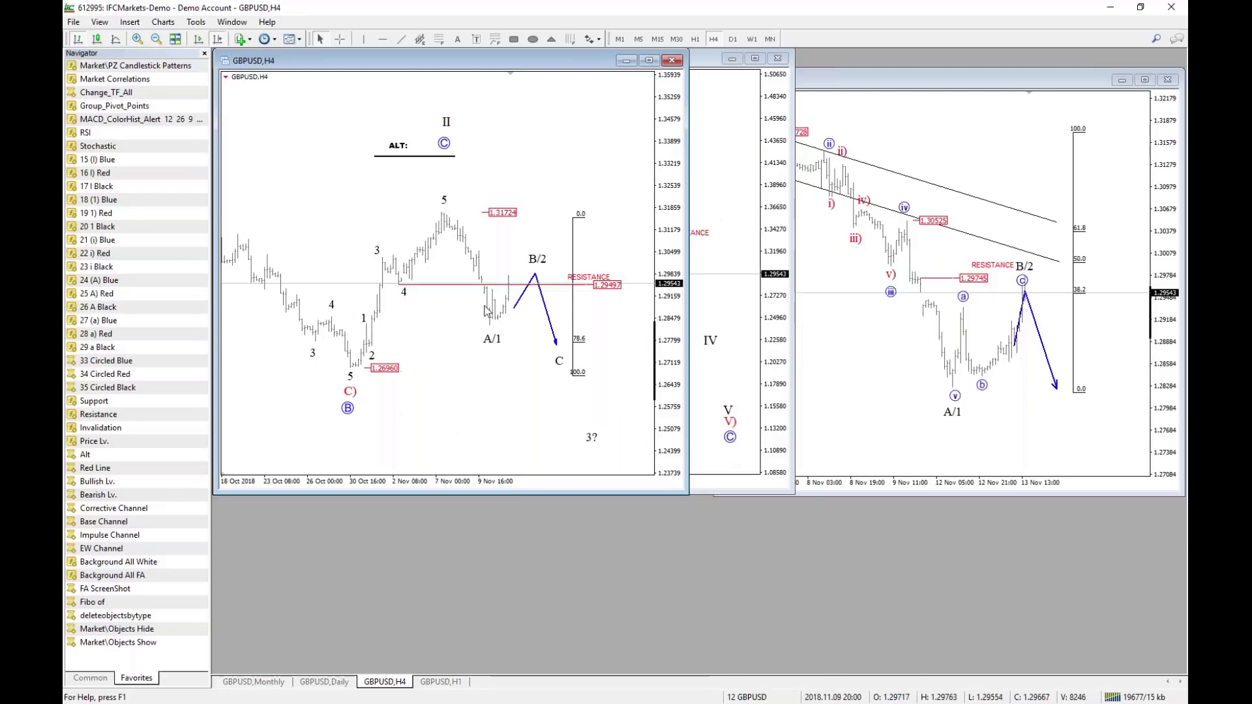
Measure the H4 wave-5 move and projected C, then move the H1 window left in front.
{"action": "middle_click", "coordinate": [444, 220]}
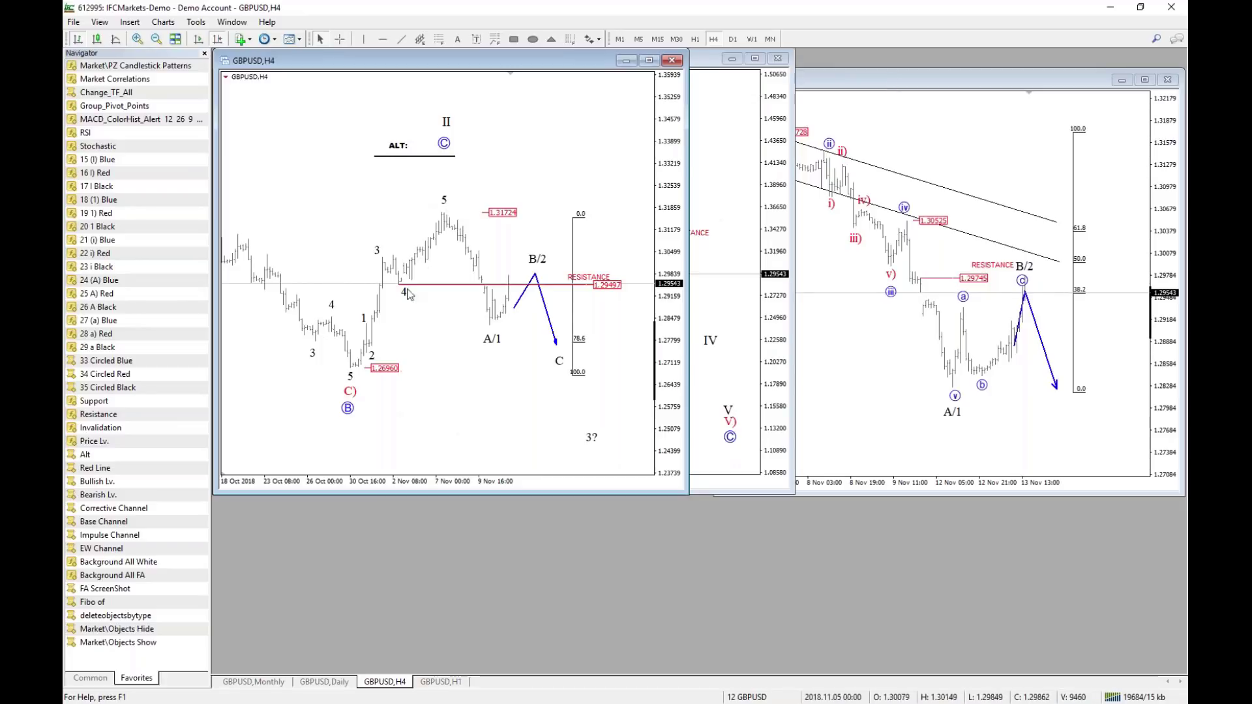
{"action": "middle_click", "coordinate": [532, 366]}
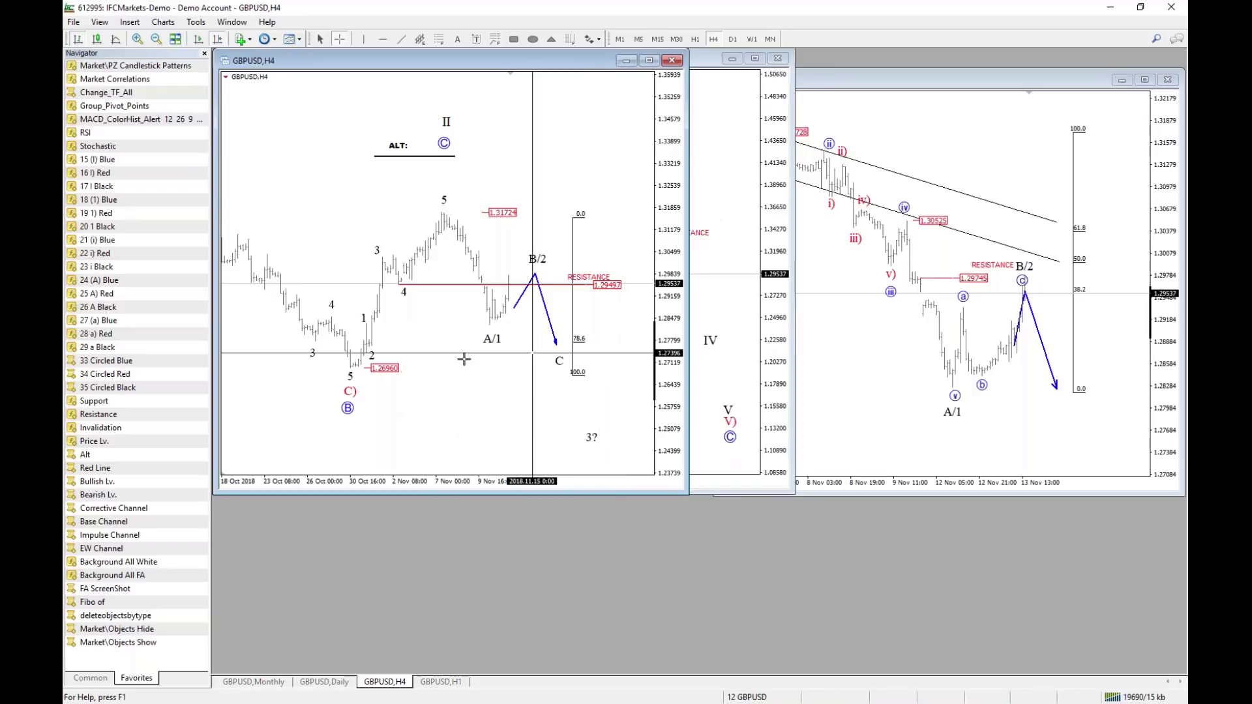
{"action": "left_click_drag", "start_coordinate": [352, 367], "coordinate": [434, 202]}
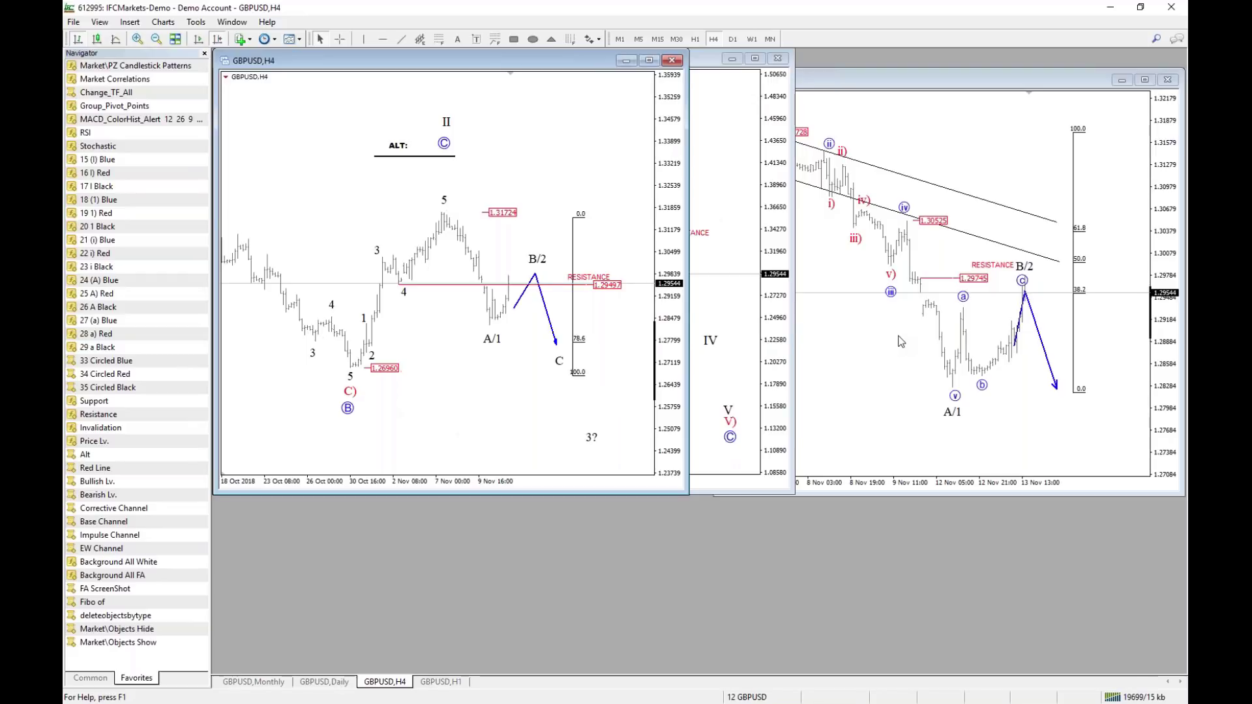
{"action": "left_click_drag", "start_coordinate": [831, 80], "coordinate": [413, 98]}
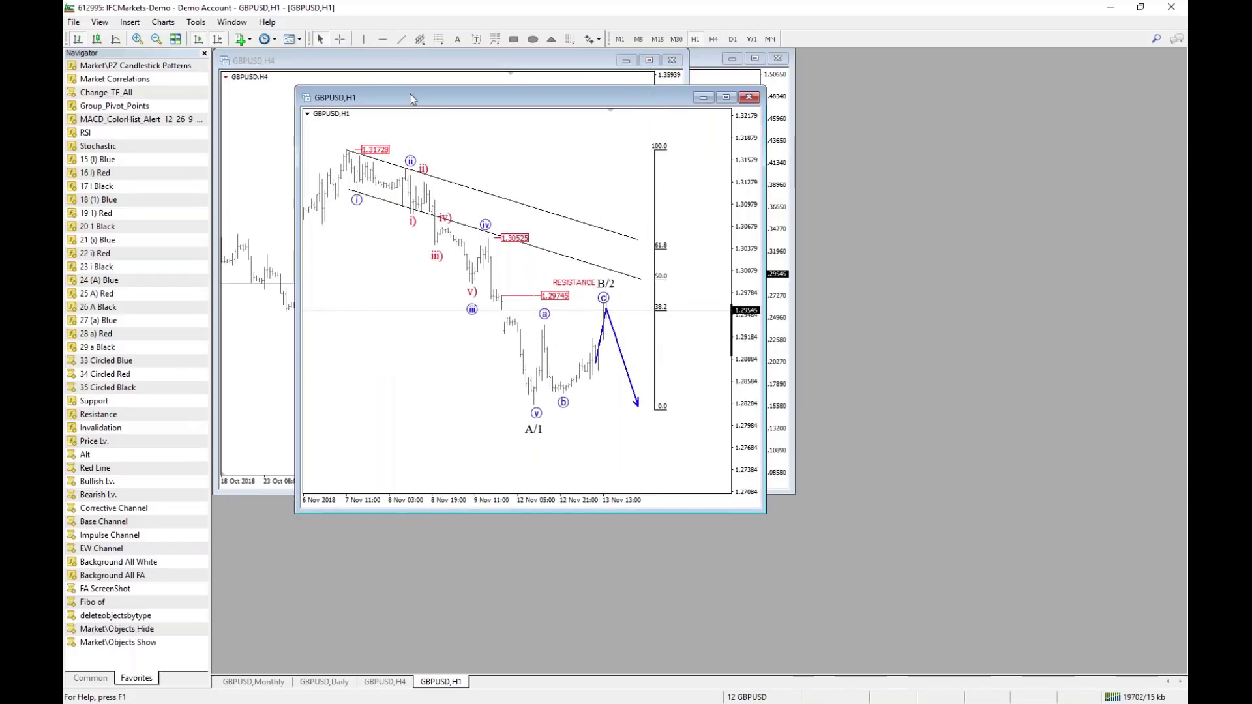
{"action": "double_click", "coordinate": [413, 98]}
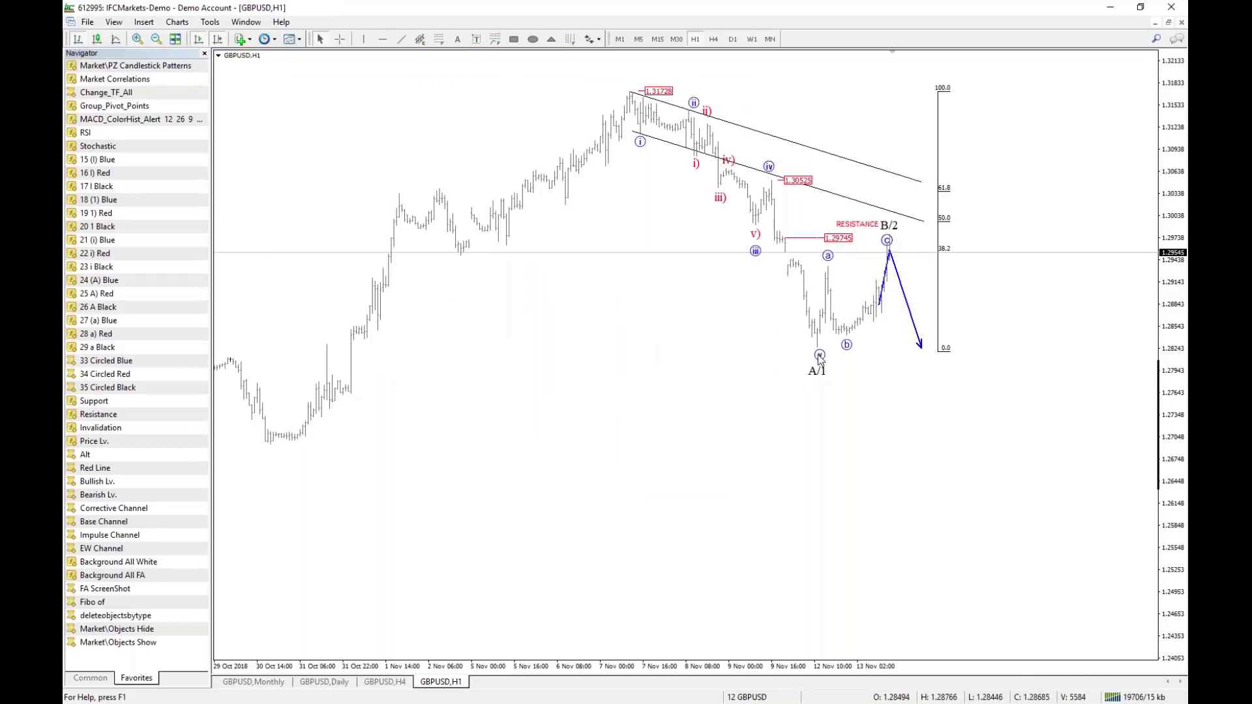
{"action": "middle_click", "coordinate": [872, 239]}
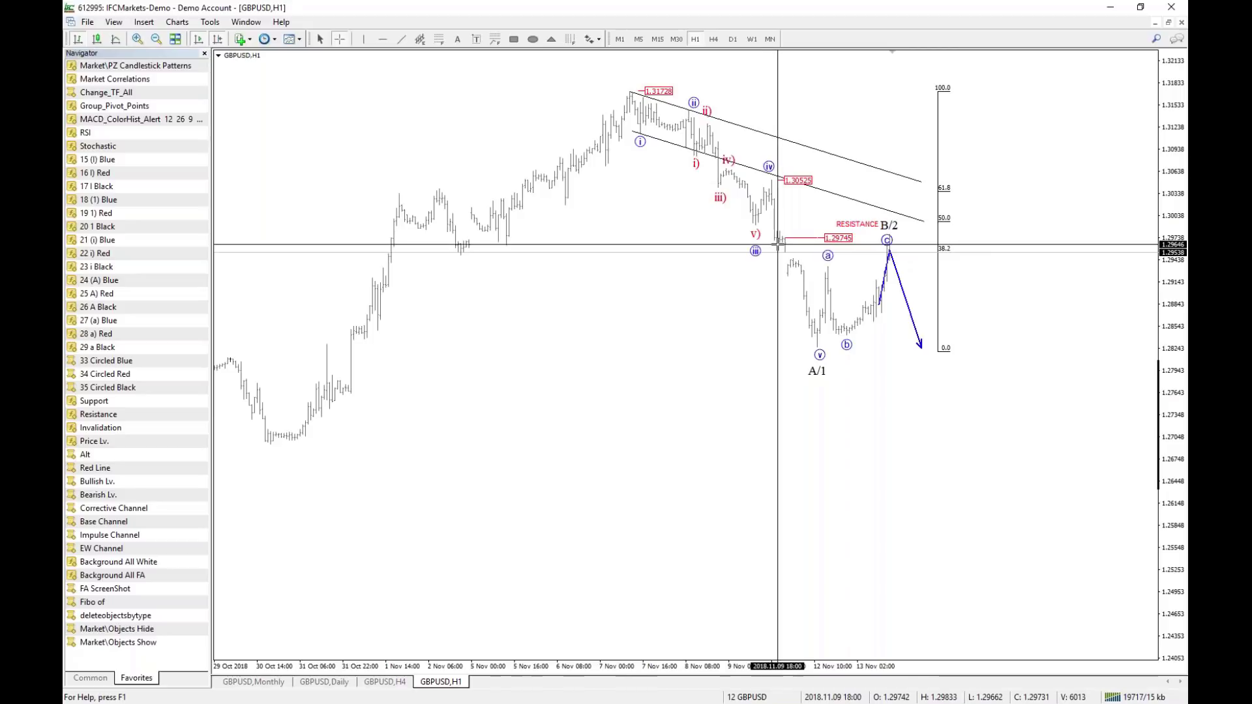
{"action": "mouse_move", "coordinate": [785, 246]}
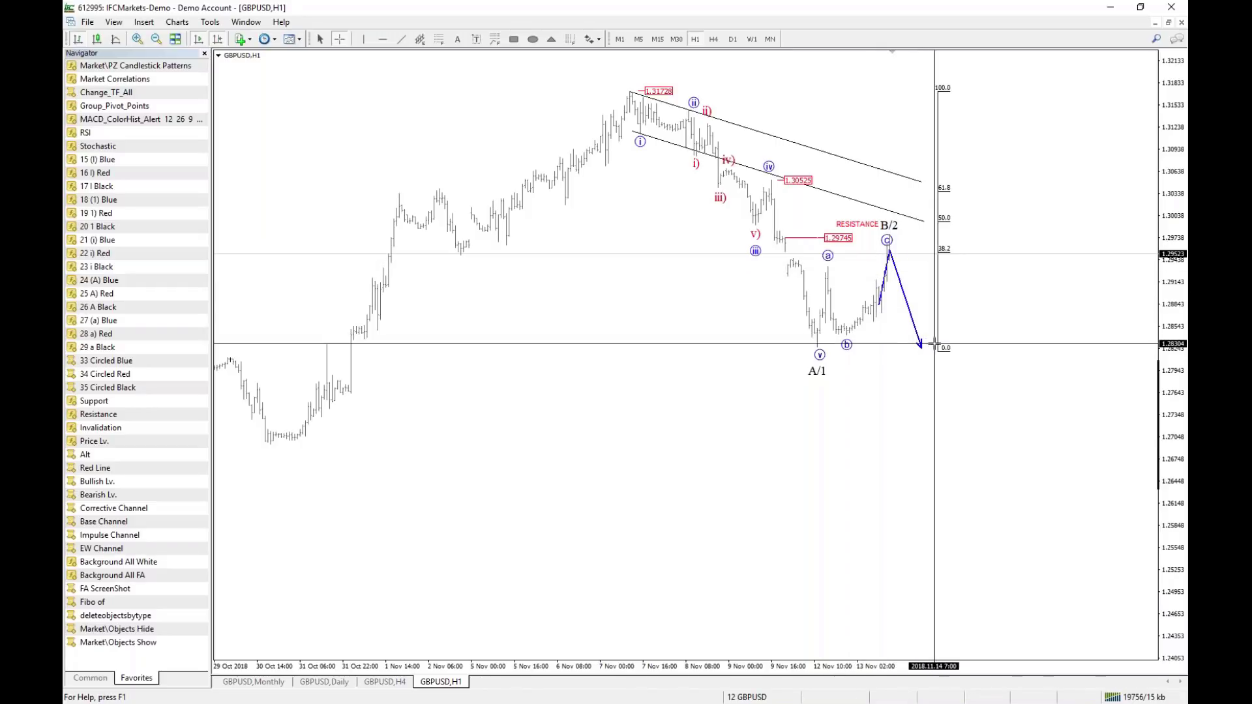
{"action": "key", "text": "Escape"}
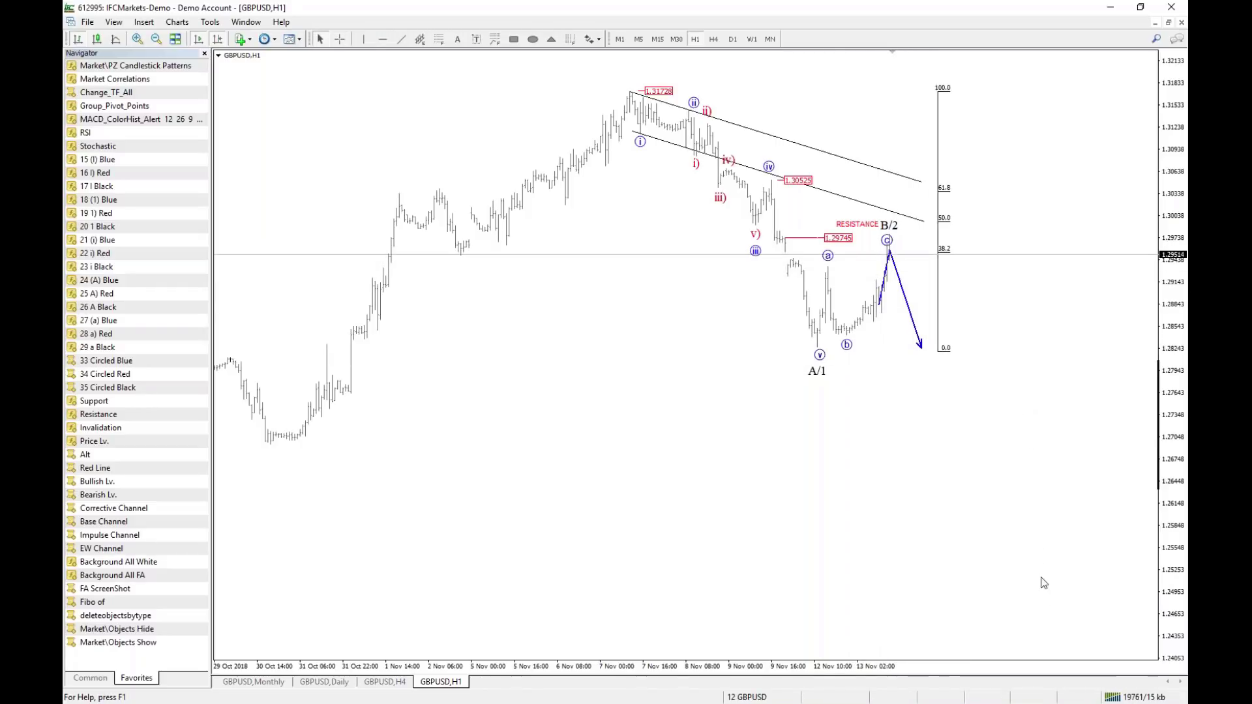
{"action": "middle_click", "coordinate": [999, 453]}
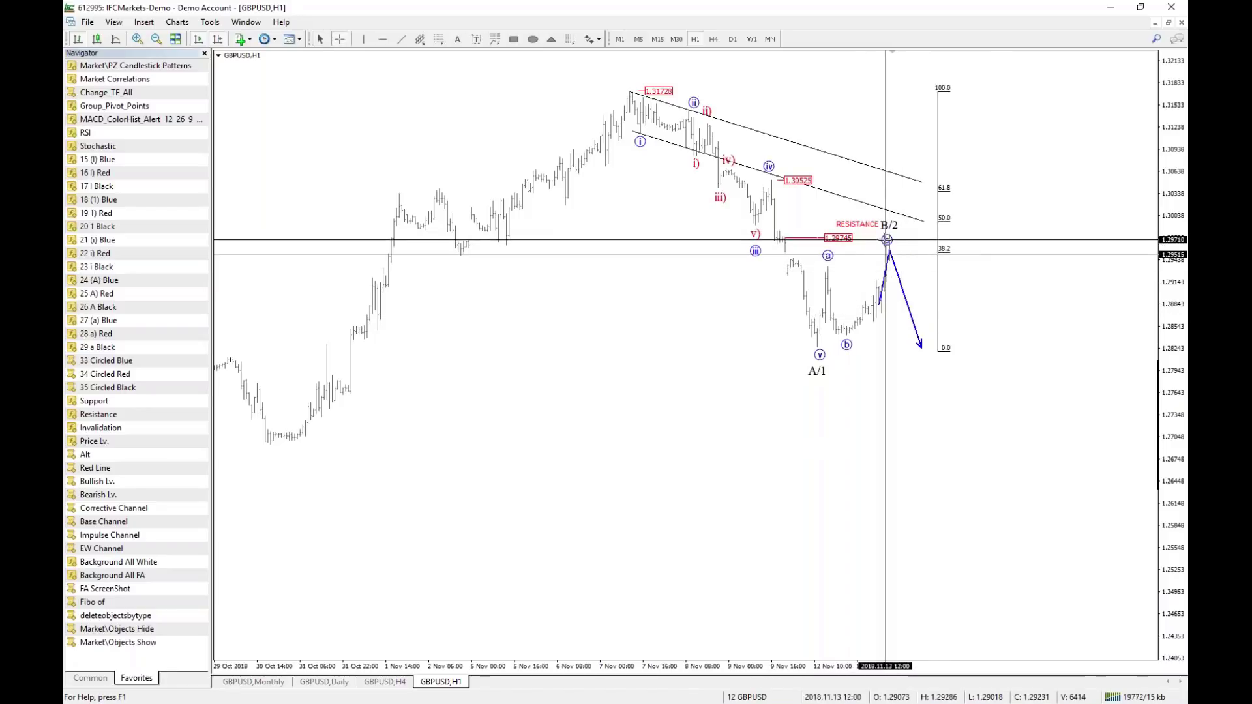
{"action": "key", "text": "Escape"}
{"action": "double_click", "coordinate": [889, 227]}
{"action": "left_click_drag", "start_coordinate": [891, 226], "coordinate": [895, 237]}
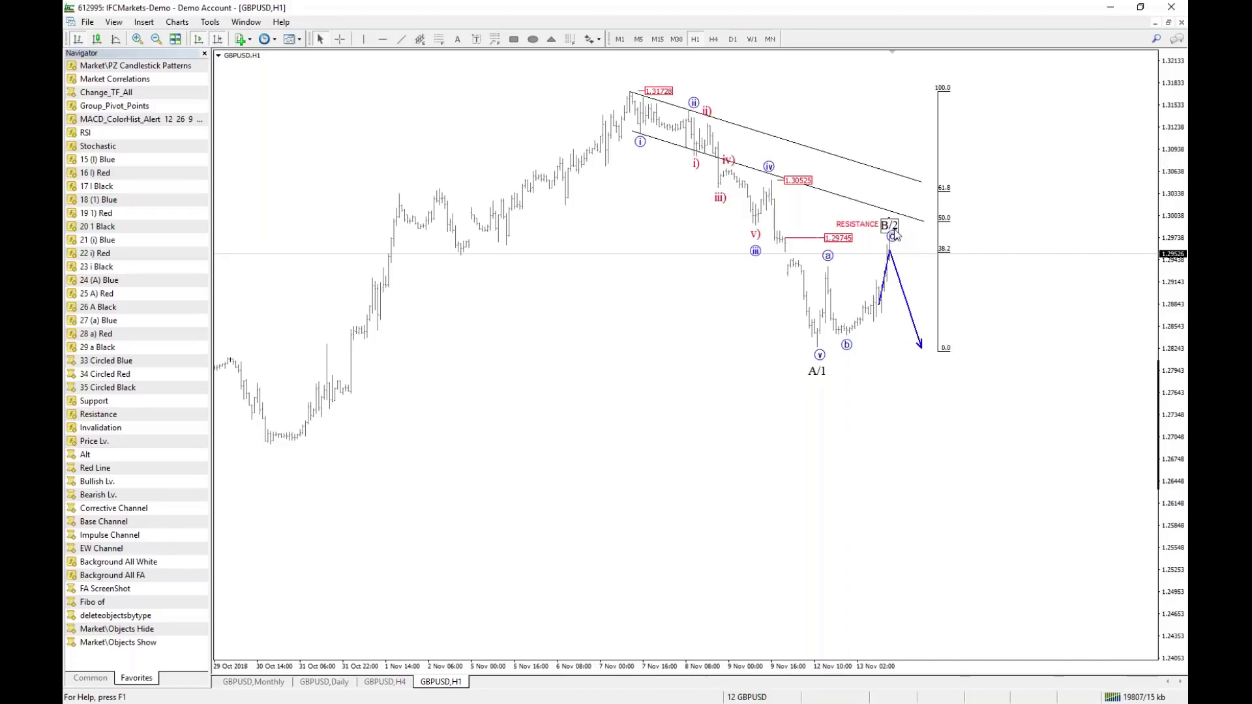
{"action": "left_click", "coordinate": [1169, 23]}
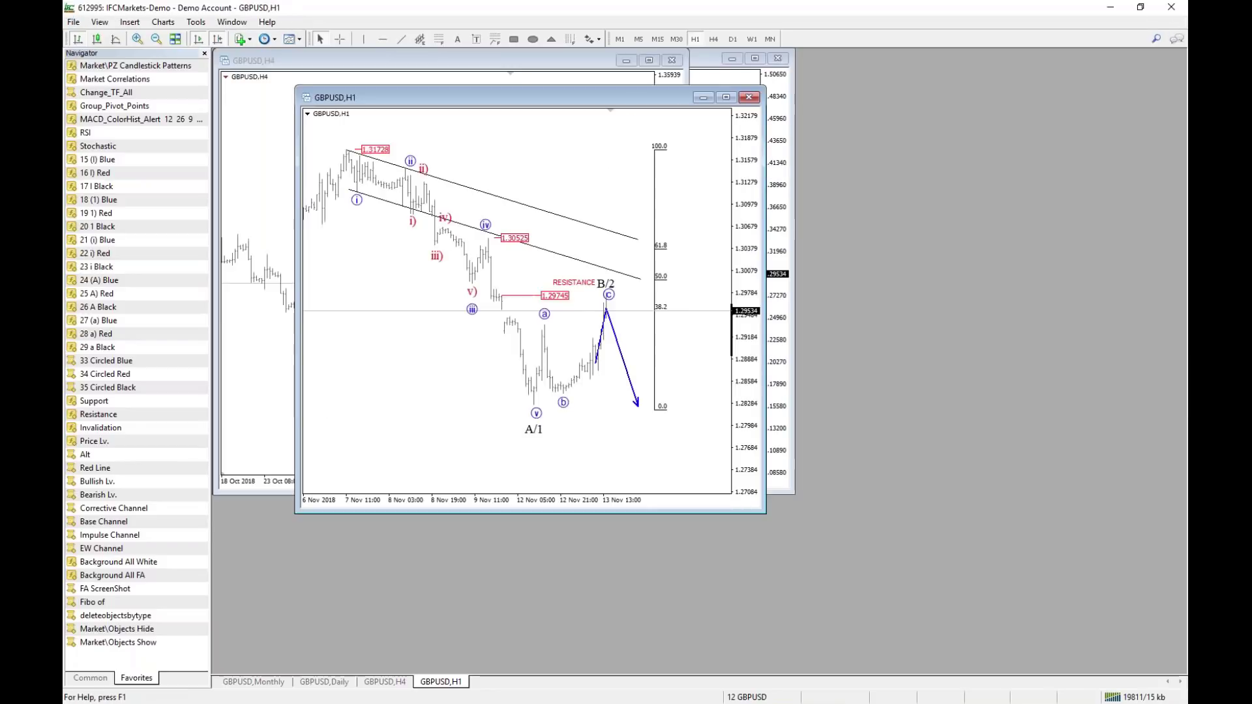
Load the 21 SP500 profile and bring the SP500 H4 chart forward.
{"action": "left_click", "coordinate": [760, 700]}
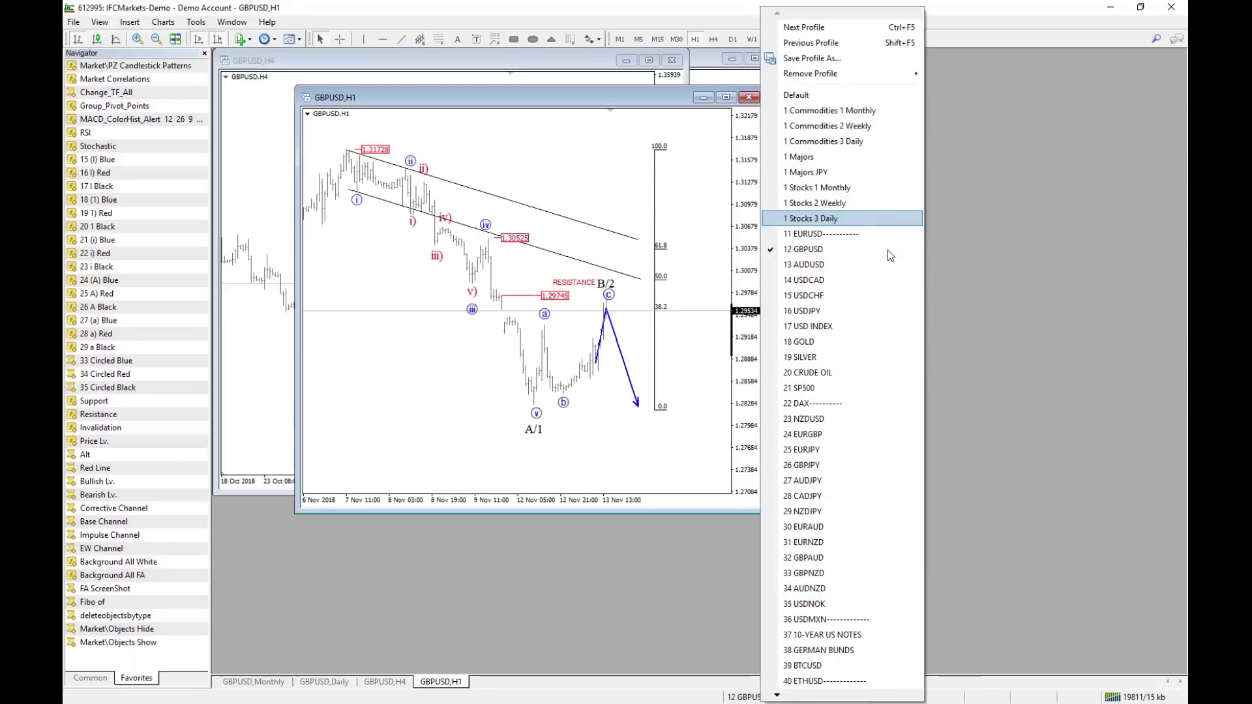
{"action": "left_click", "coordinate": [885, 390]}
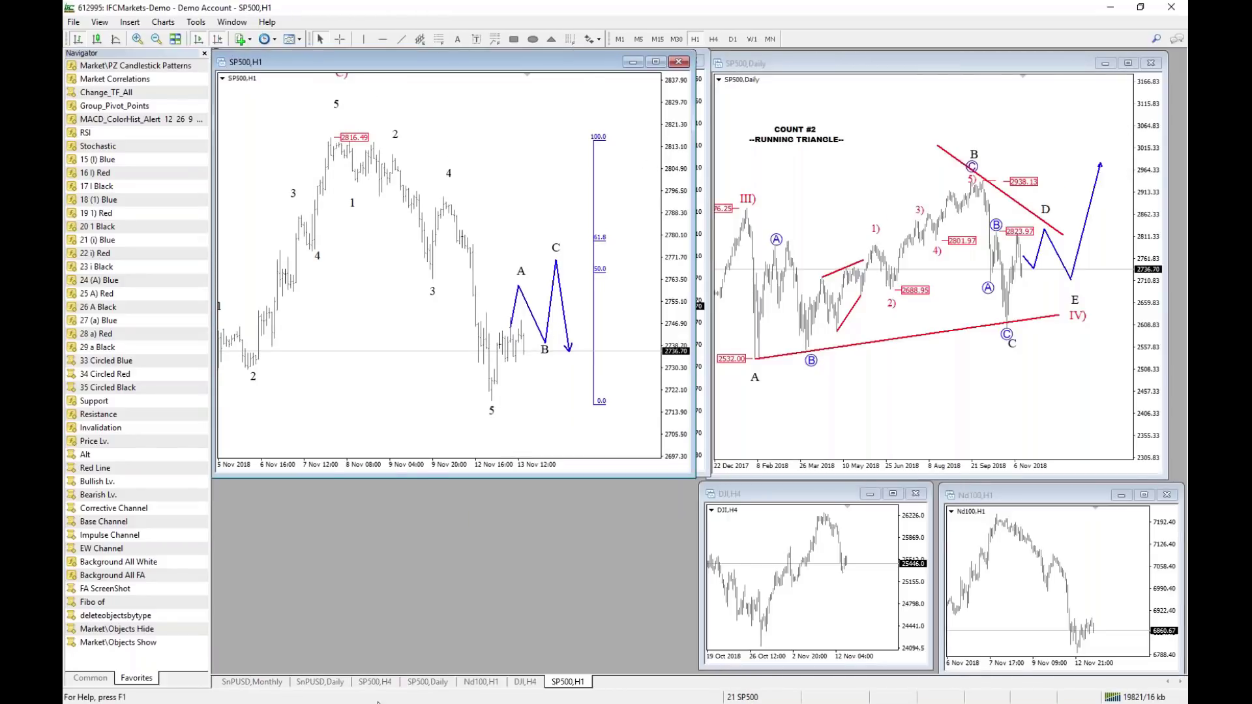
{"action": "left_click", "coordinate": [385, 683]}
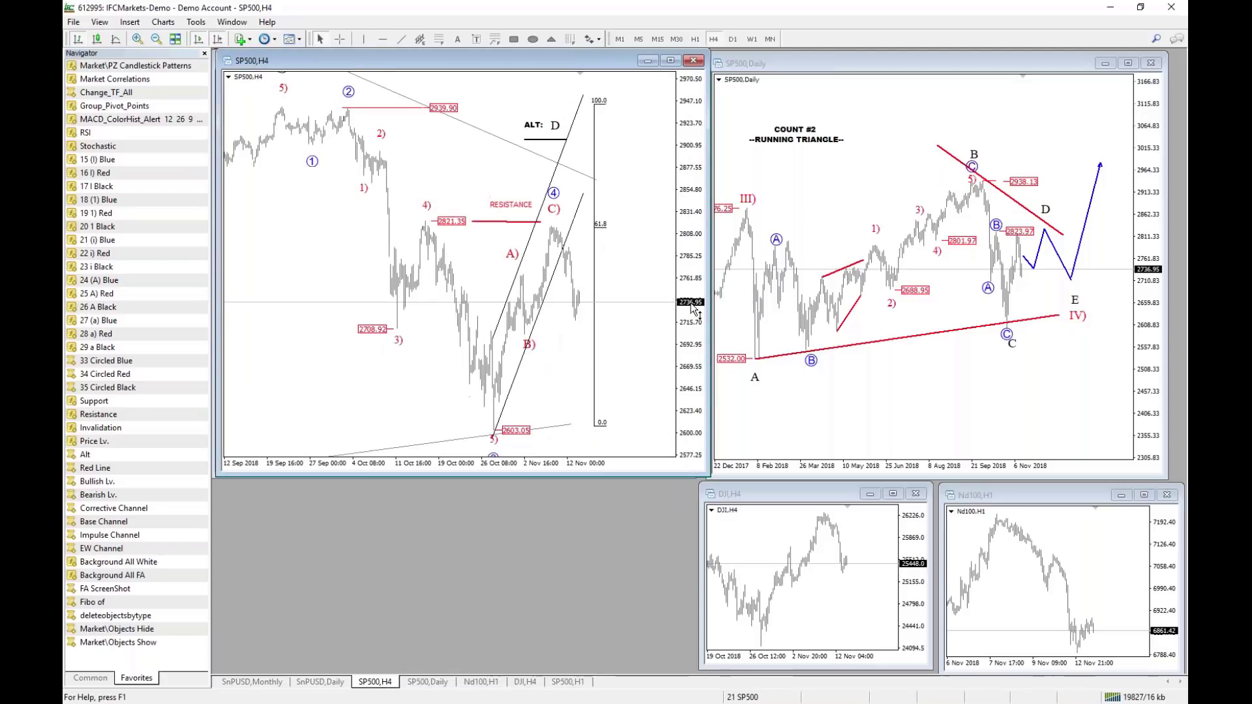
Maximize the SP500 H4 chart, compress its price scale, read prices, then restore the window.
{"action": "left_click", "coordinate": [671, 62]}
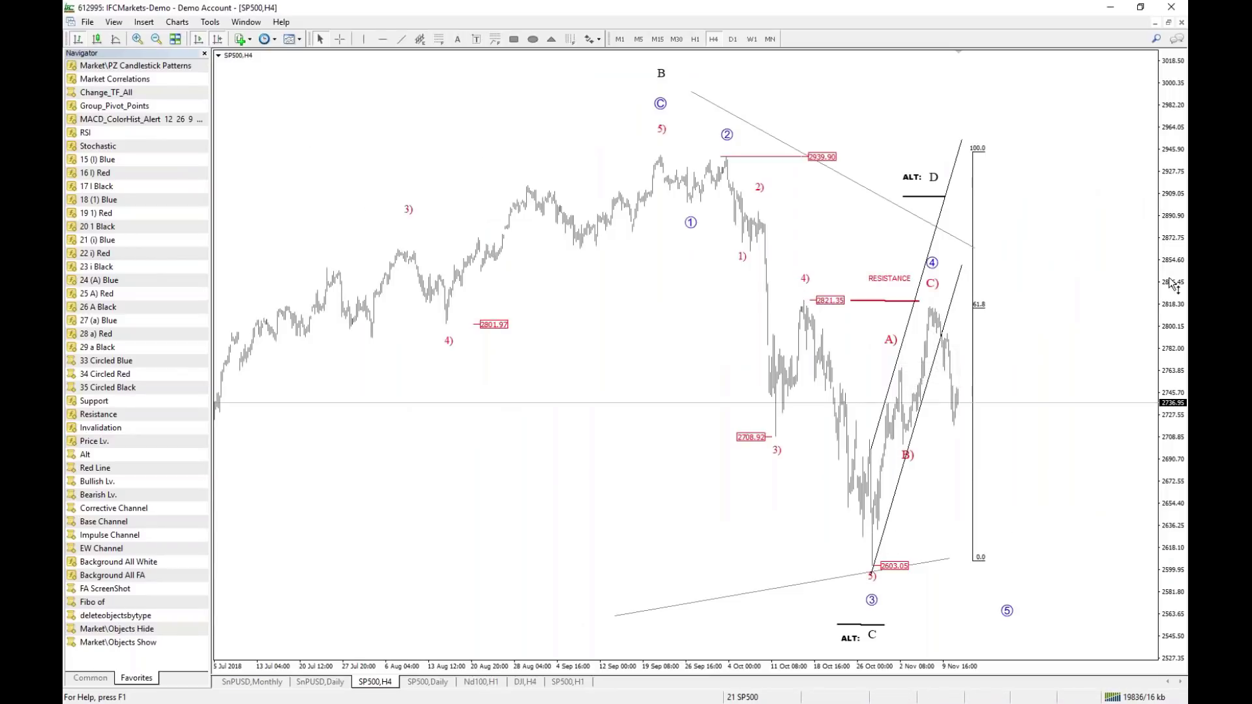
{"action": "left_click_drag", "start_coordinate": [1173, 285], "coordinate": [1102, 500]}
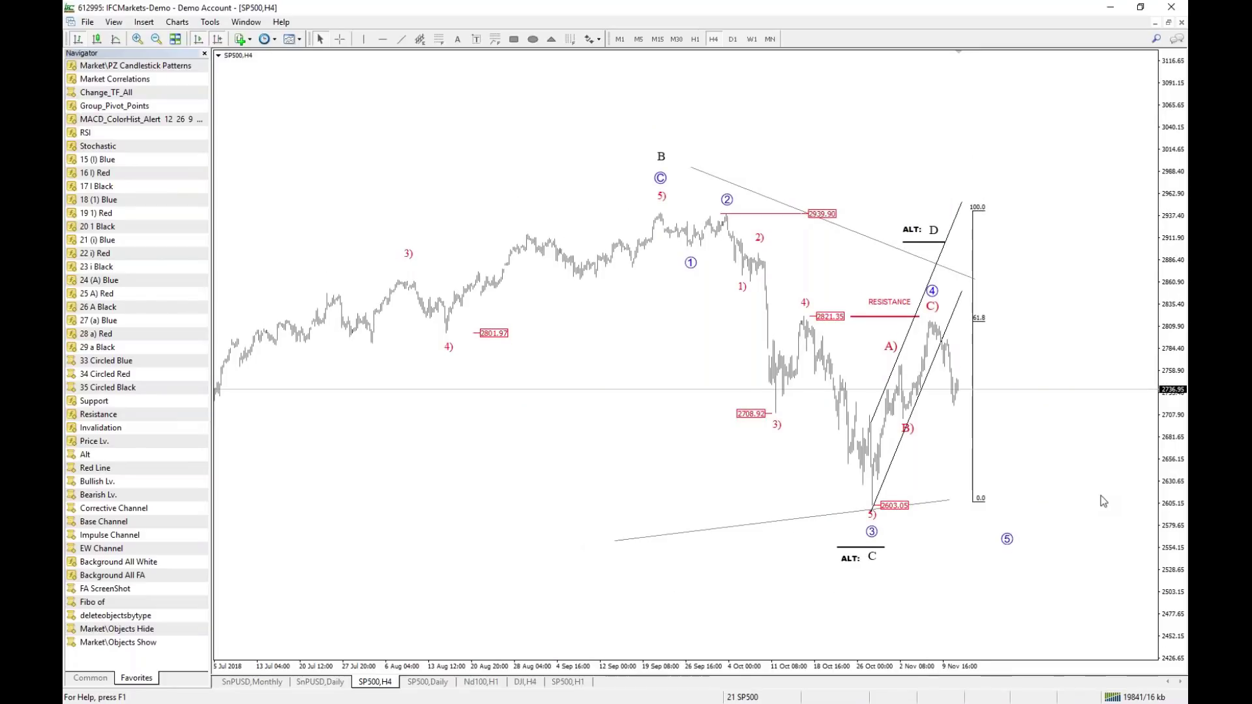
{"action": "middle_click", "coordinate": [867, 392]}
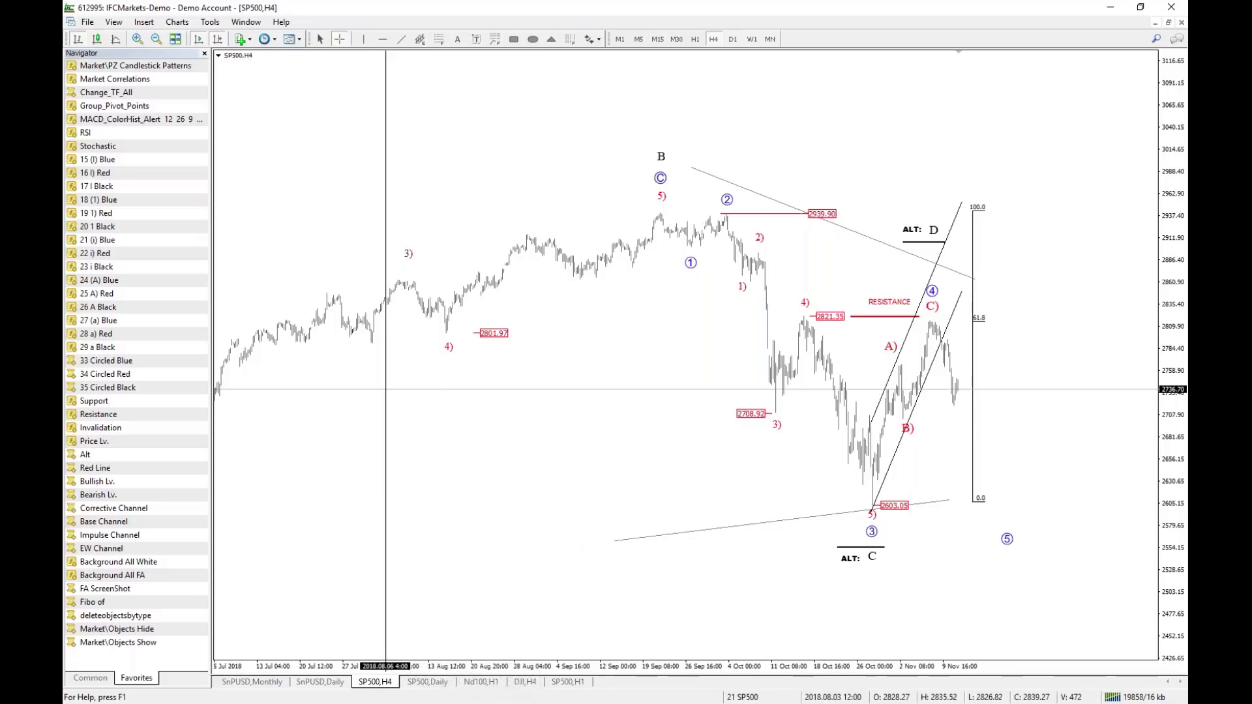
{"action": "key", "text": "Escape"}
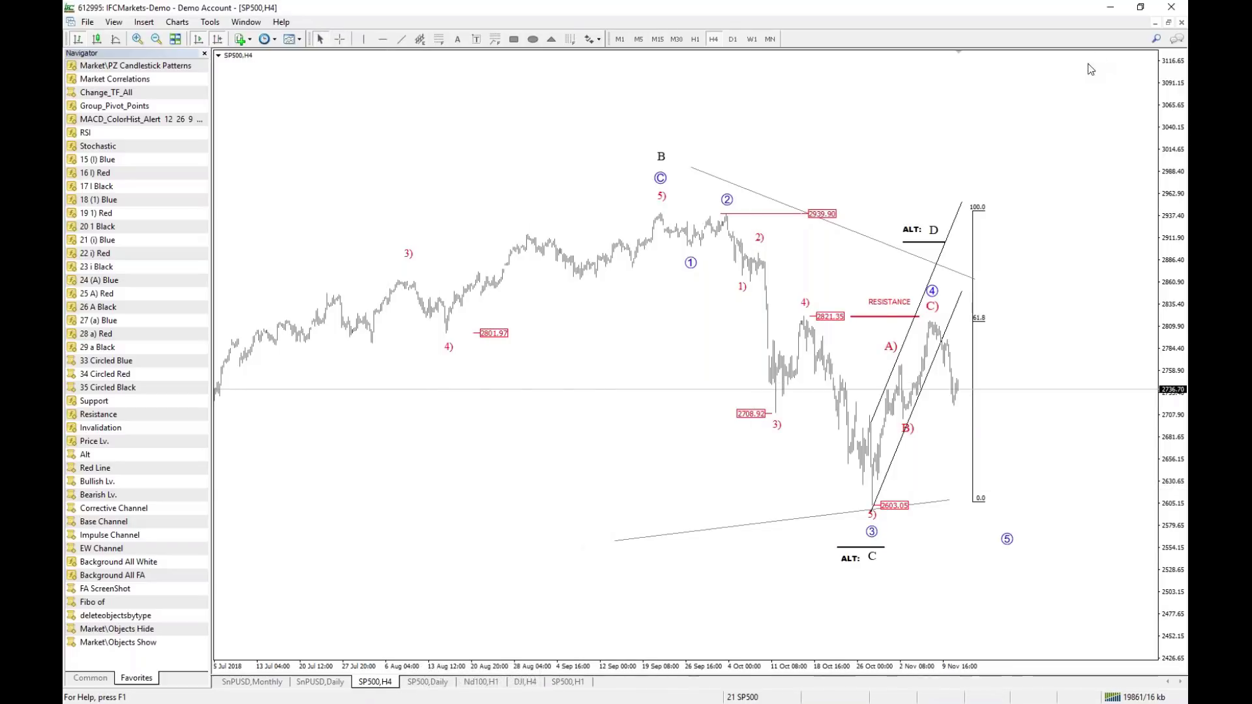
{"action": "left_click", "coordinate": [1168, 22]}
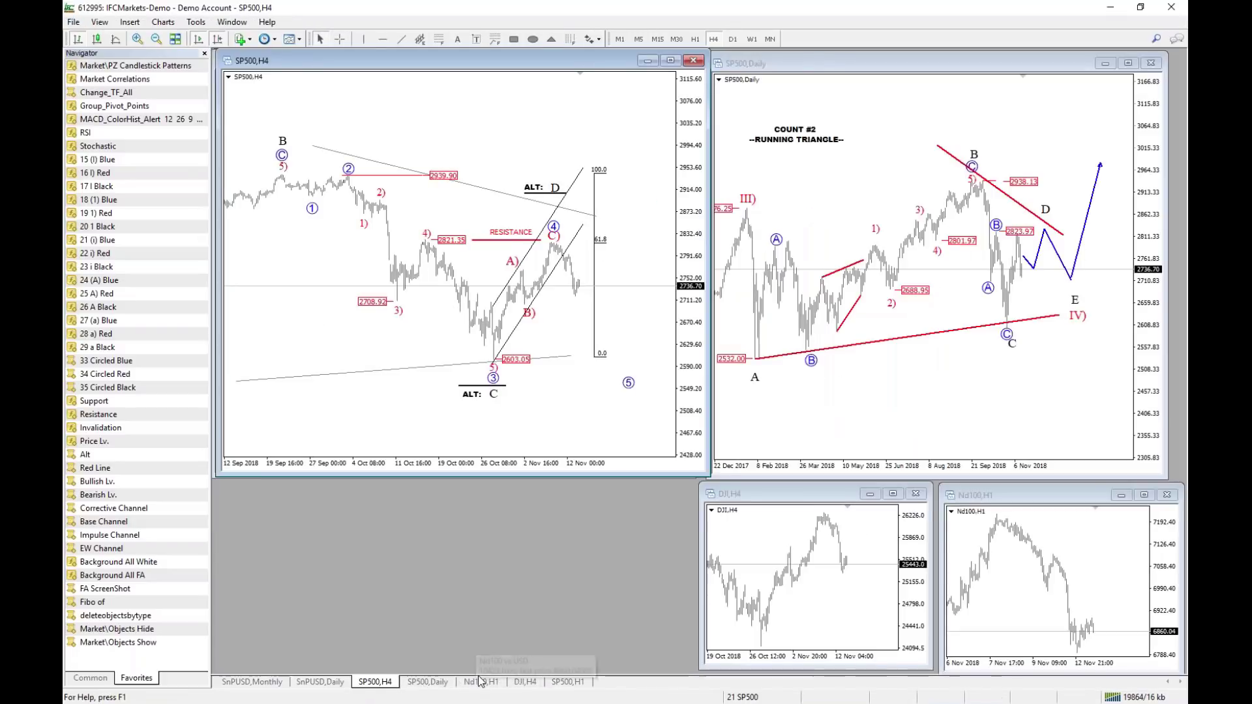
On the SP500 H1 chart, move the A label down-left and reshape the B leg projection.
{"action": "left_click", "coordinate": [479, 681]}
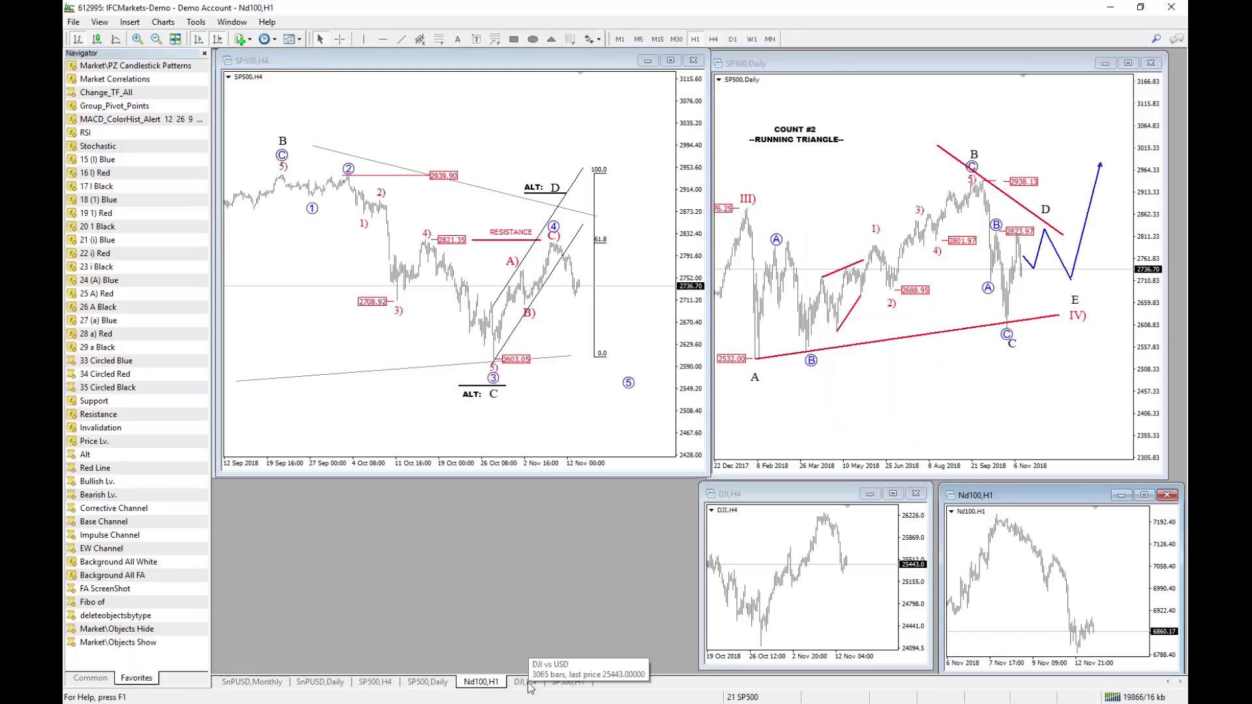
{"action": "left_click", "coordinate": [572, 683]}
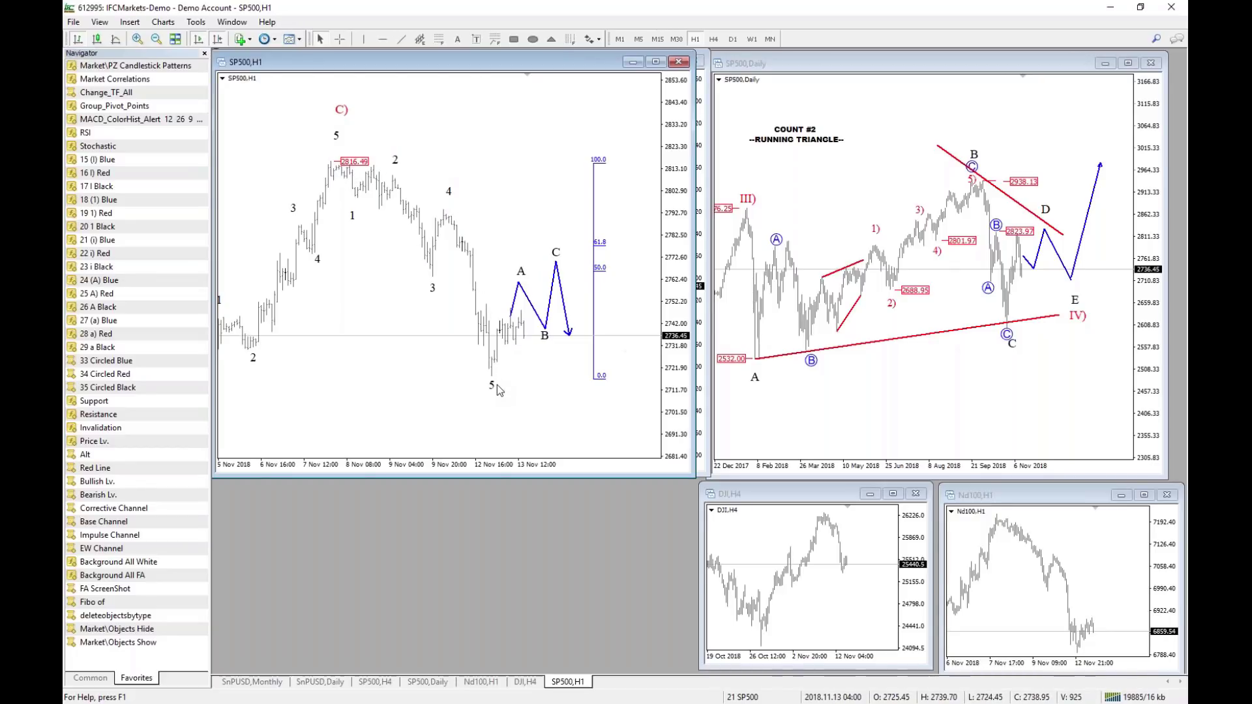
{"action": "double_click", "coordinate": [521, 271]}
{"action": "left_click_drag", "start_coordinate": [522, 274], "coordinate": [512, 294]}
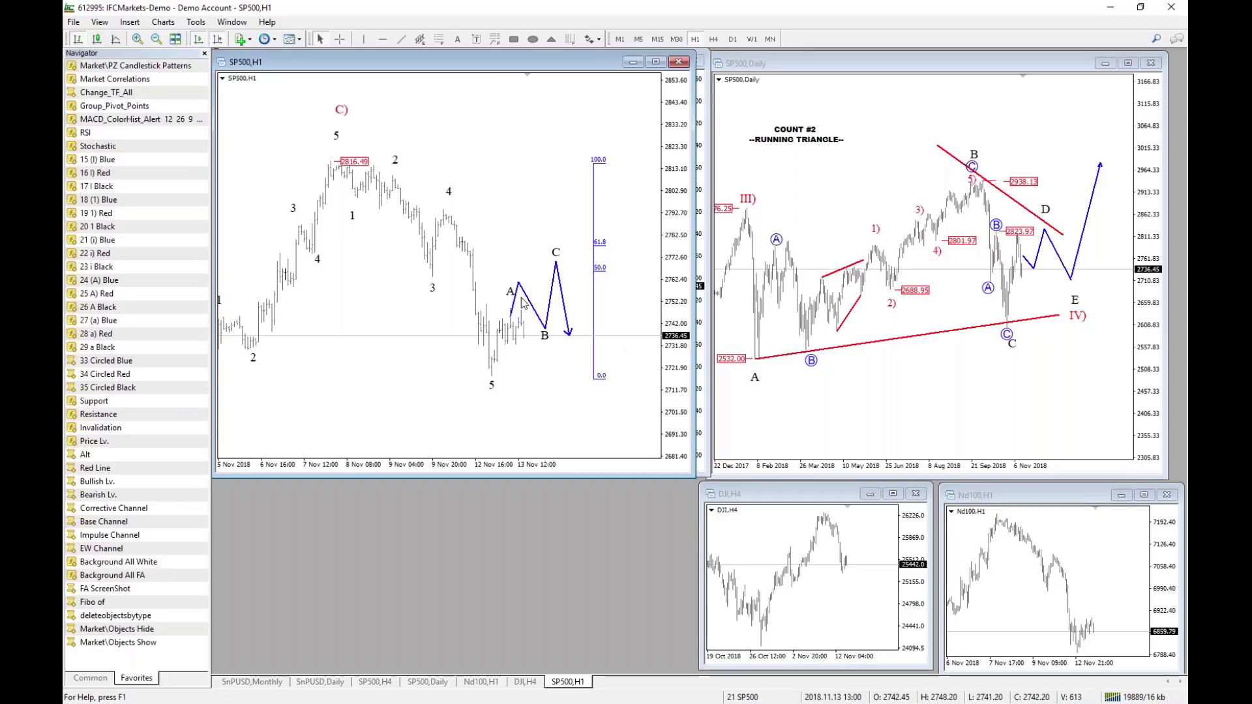
{"action": "right_click", "coordinate": [519, 317]}
{"action": "left_click", "coordinate": [549, 358]}
{"action": "left_click_drag", "start_coordinate": [519, 282], "coordinate": [546, 325]}
Draw a red trendline beside B and mark a resistance level at 2763.70.
{"action": "left_click", "coordinate": [401, 39]}
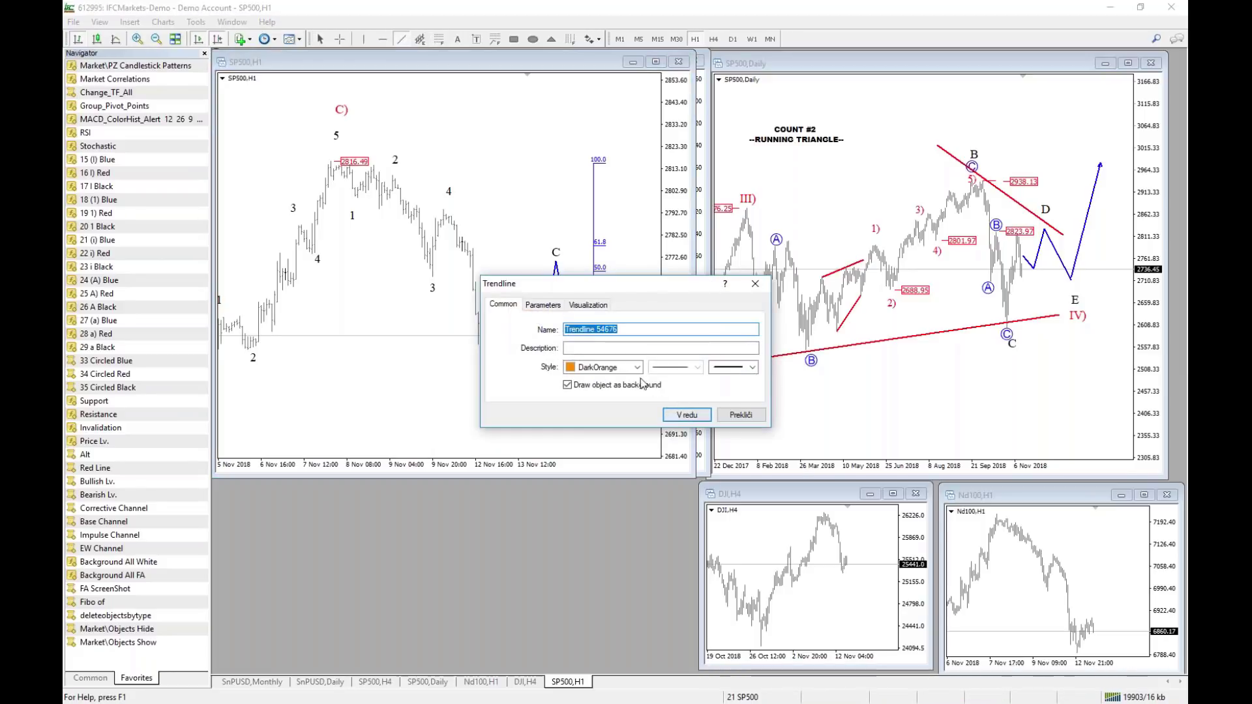
{"action": "left_click", "coordinate": [633, 367]}
{"action": "left_click", "coordinate": [651, 452]}
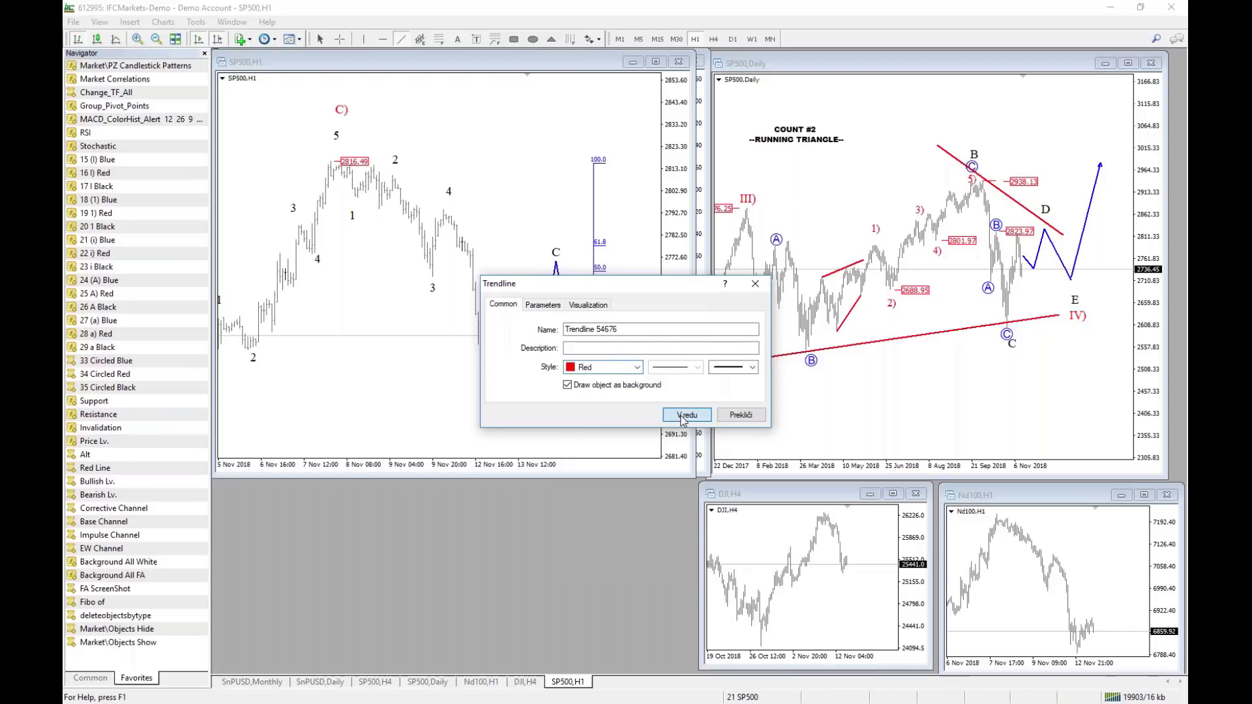
{"action": "left_click", "coordinate": [685, 416]}
{"action": "left_click_drag", "start_coordinate": [525, 311], "coordinate": [558, 343]}
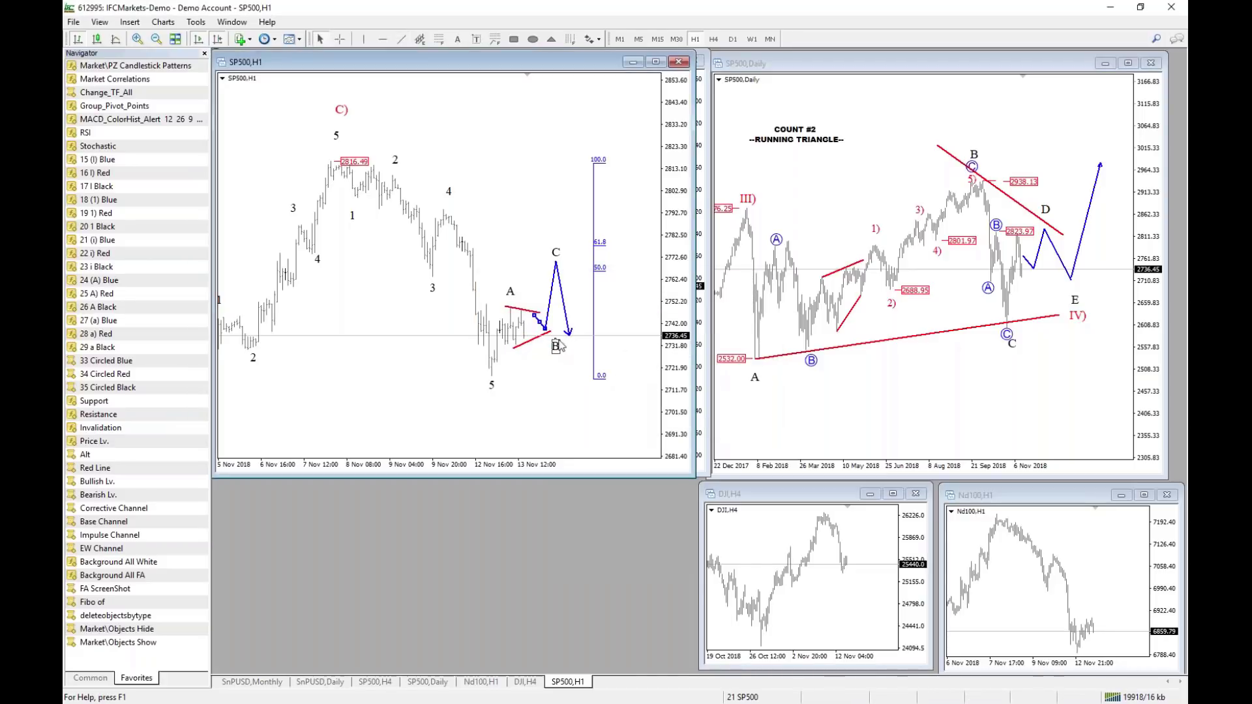
{"action": "middle_click", "coordinate": [574, 287]}
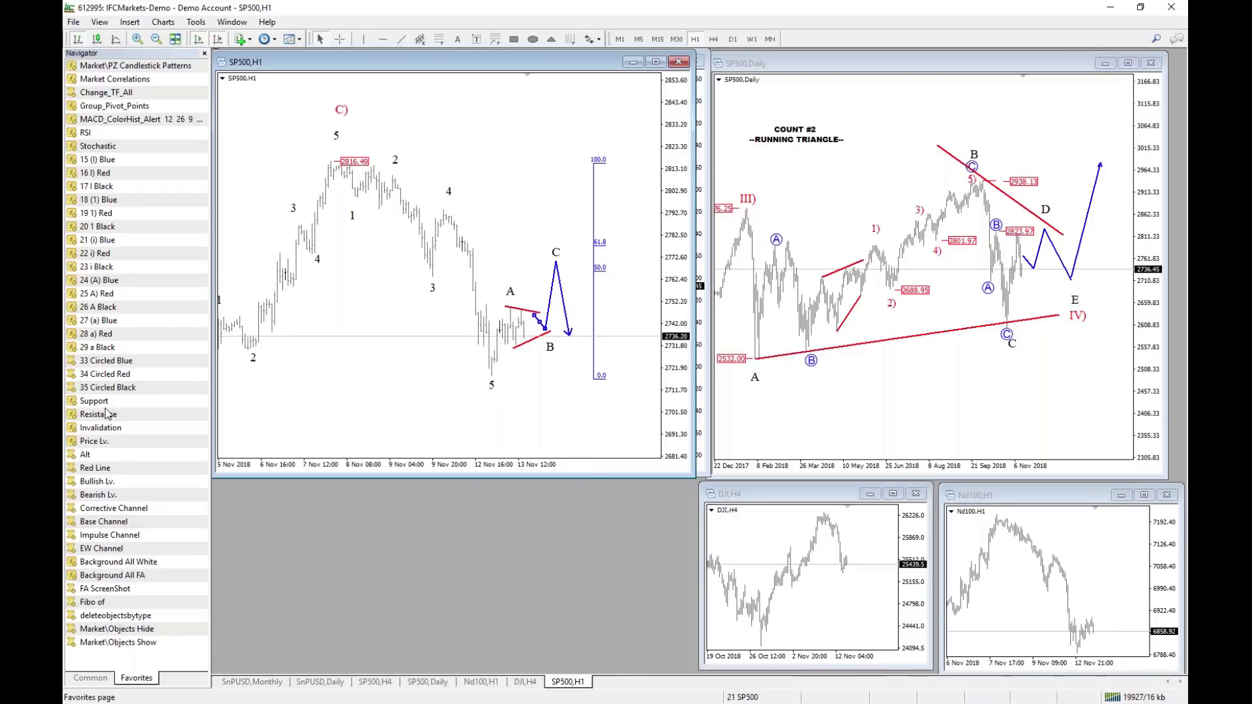
{"action": "left_click_drag", "start_coordinate": [114, 413], "coordinate": [535, 268]}
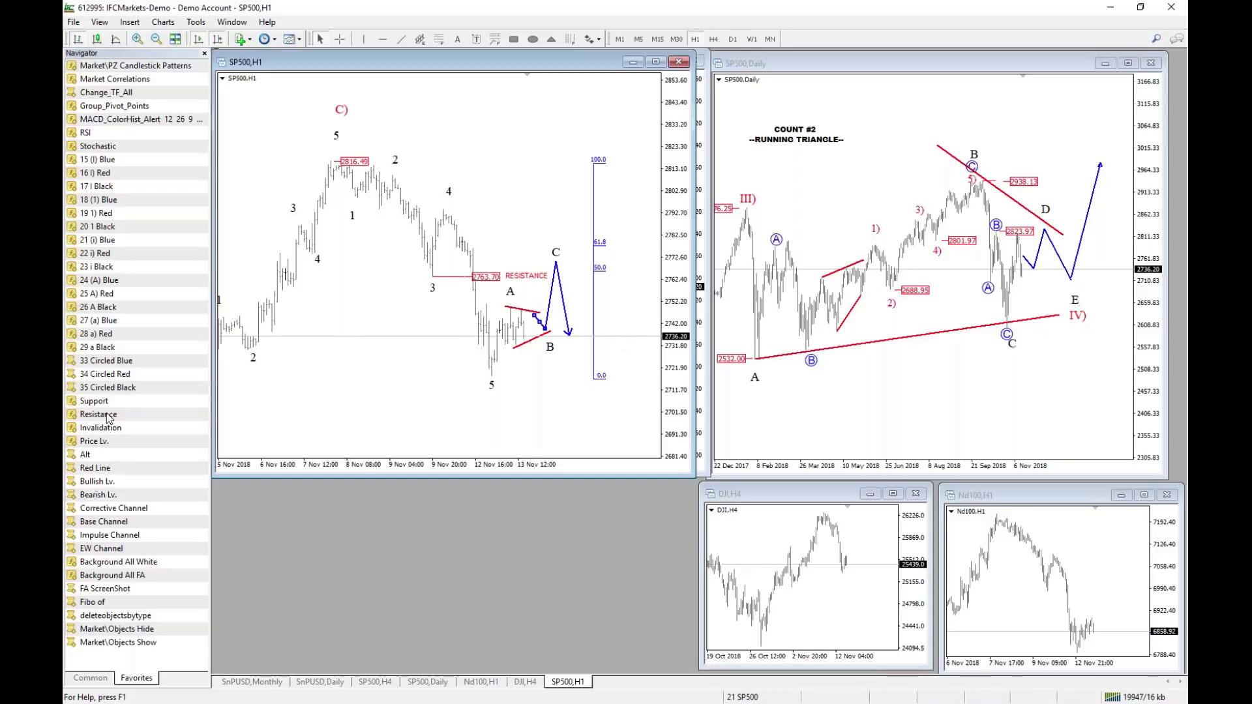
Add a second resistance level at 2794.19 and place a red up arrow under wave 3.
{"action": "left_click_drag", "start_coordinate": [108, 417], "coordinate": [516, 212]}
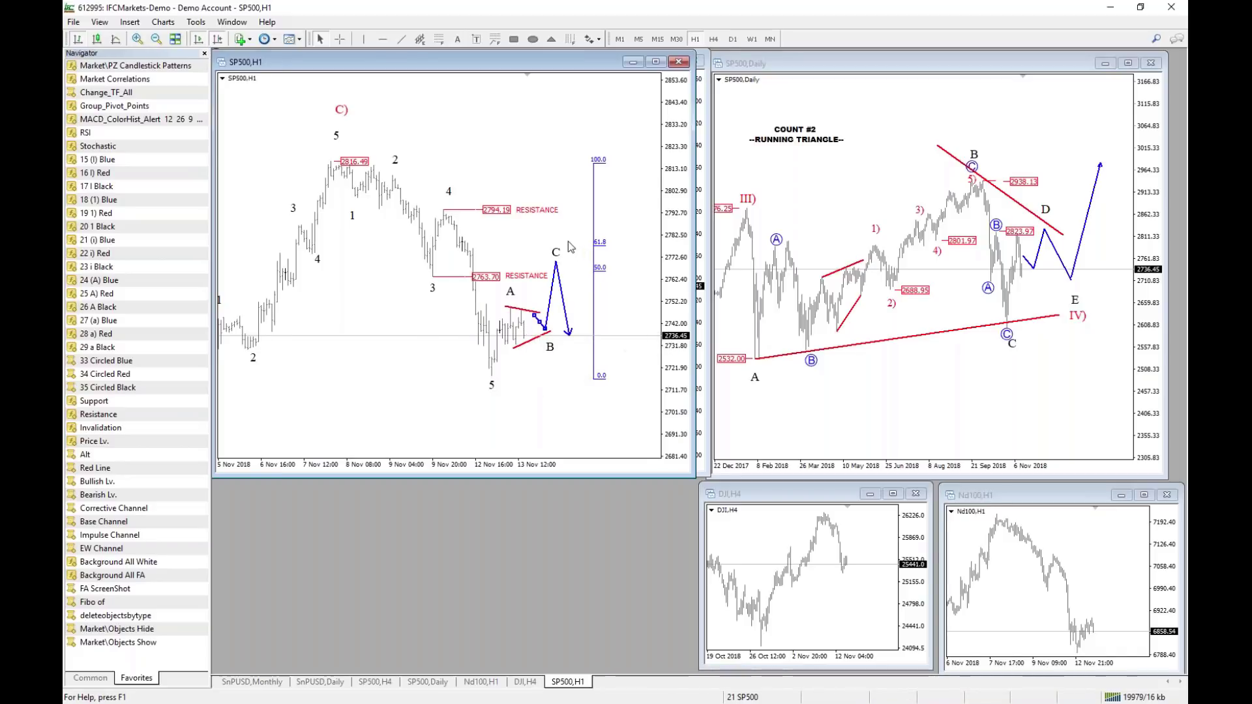
{"action": "middle_click", "coordinate": [535, 298]}
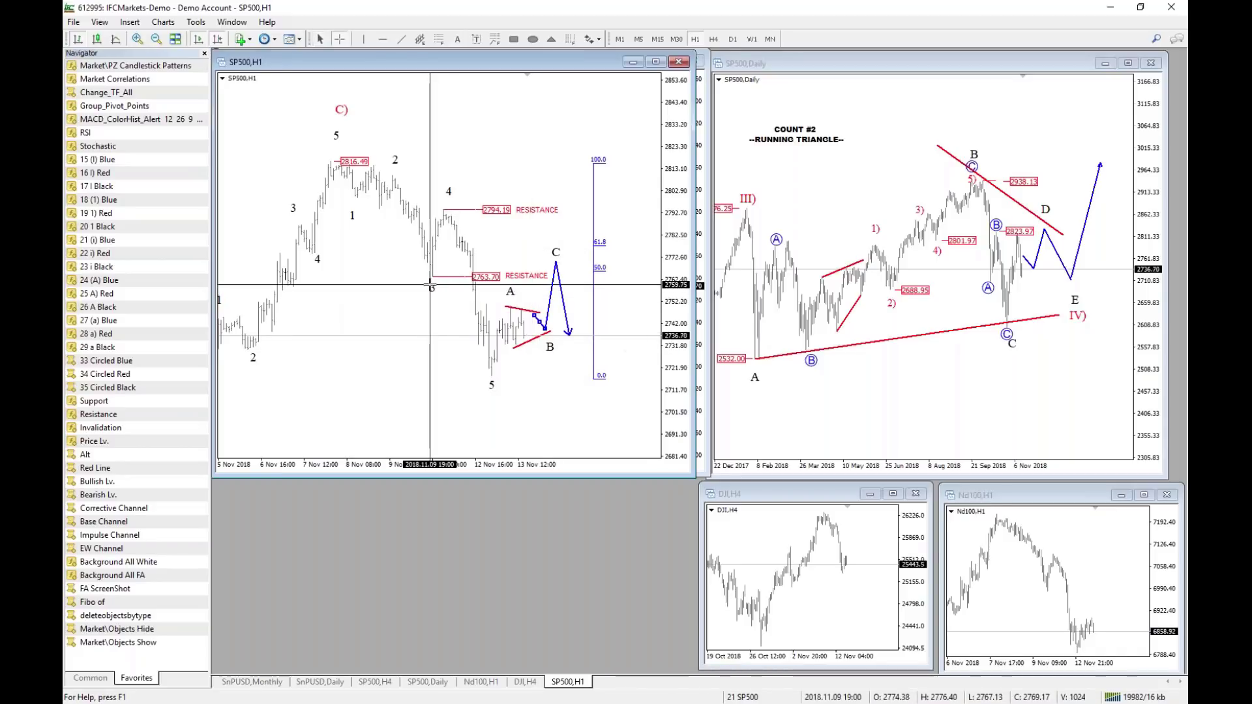
{"action": "left_click", "coordinate": [593, 39]}
{"action": "left_click", "coordinate": [616, 87]}
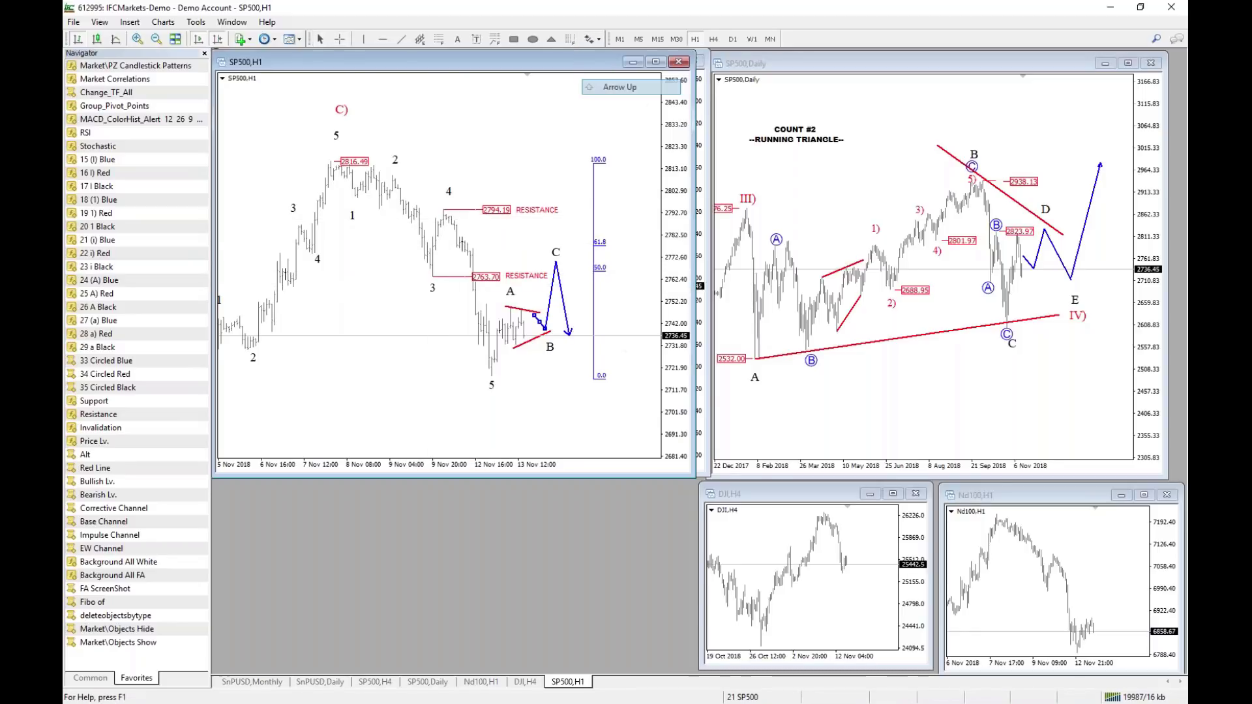
{"action": "left_click", "coordinate": [440, 302]}
{"action": "left_click", "coordinate": [685, 414]}
Place a red down arrow beside wave 4 and check prices with the crosshair.
{"action": "left_click", "coordinate": [593, 39]}
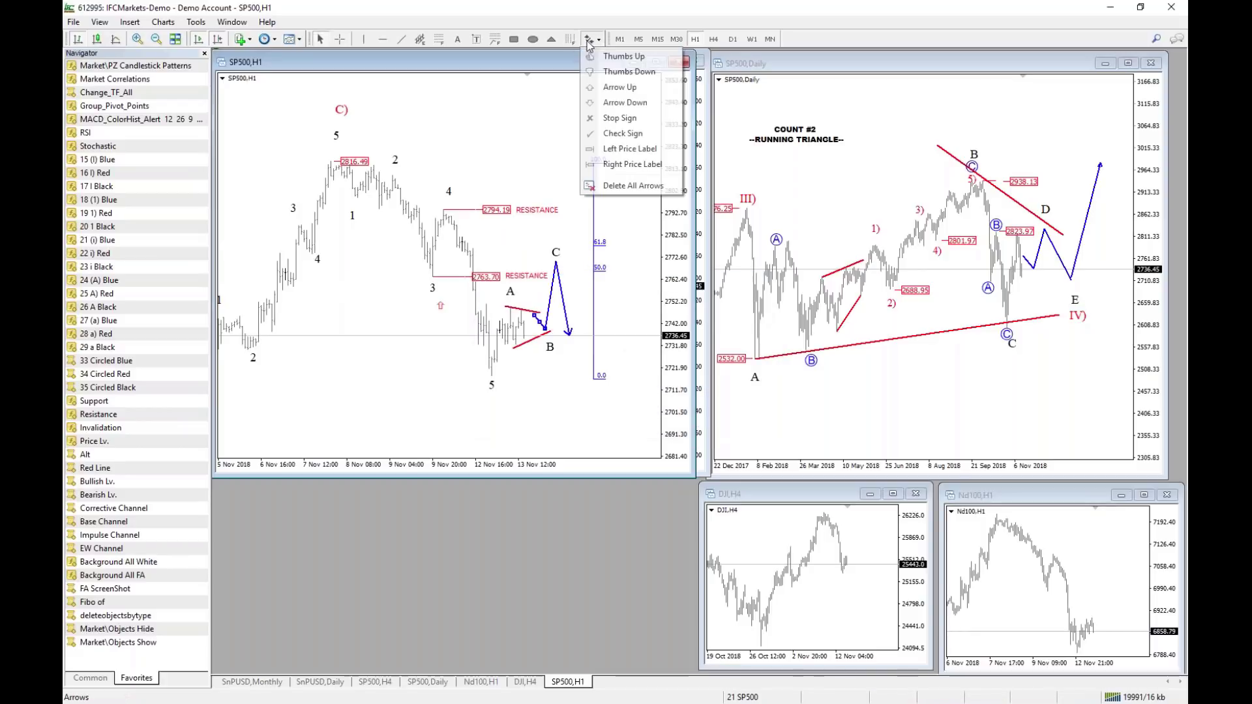
{"action": "left_click", "coordinate": [625, 102]}
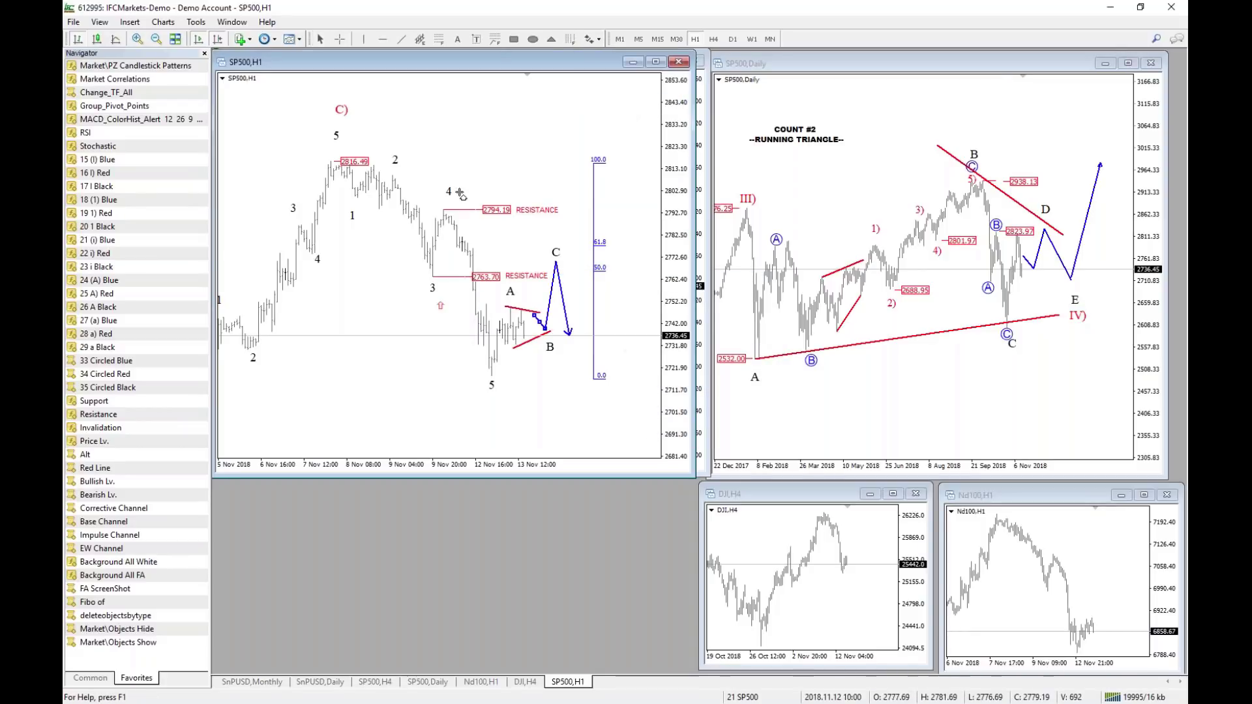
{"action": "left_click", "coordinate": [458, 200]}
{"action": "left_click", "coordinate": [676, 418]}
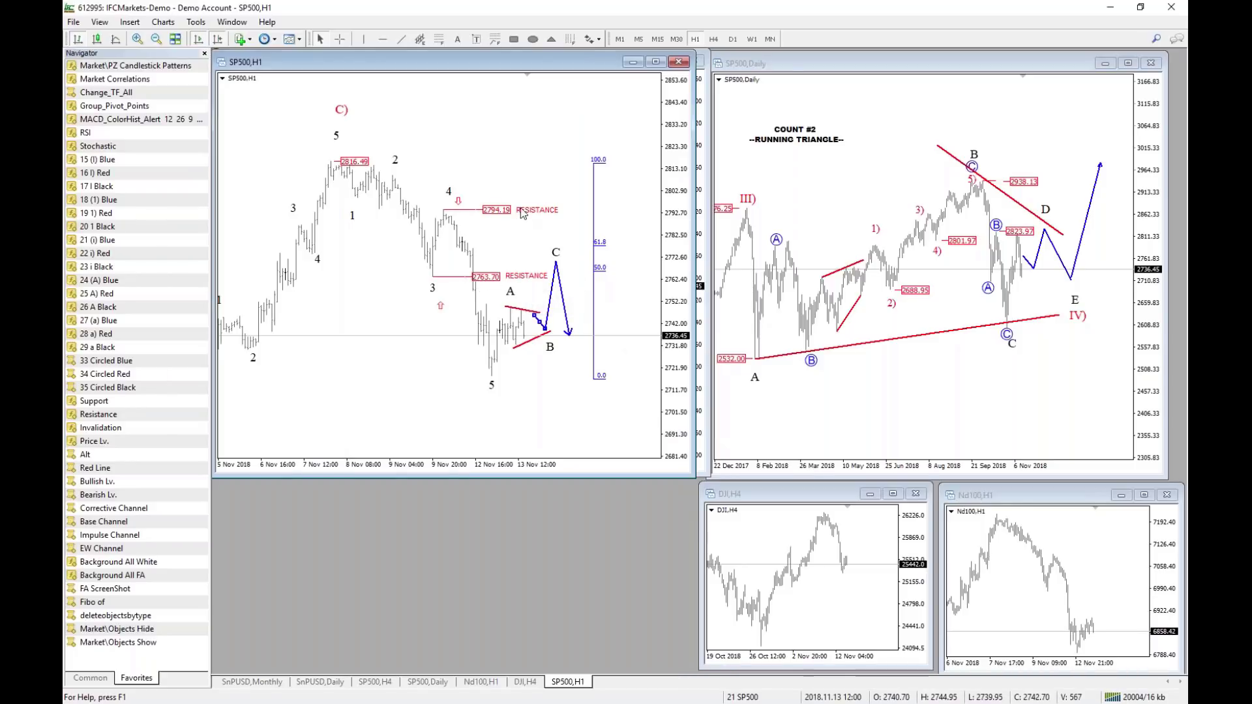
{"action": "middle_click", "coordinate": [588, 281]}
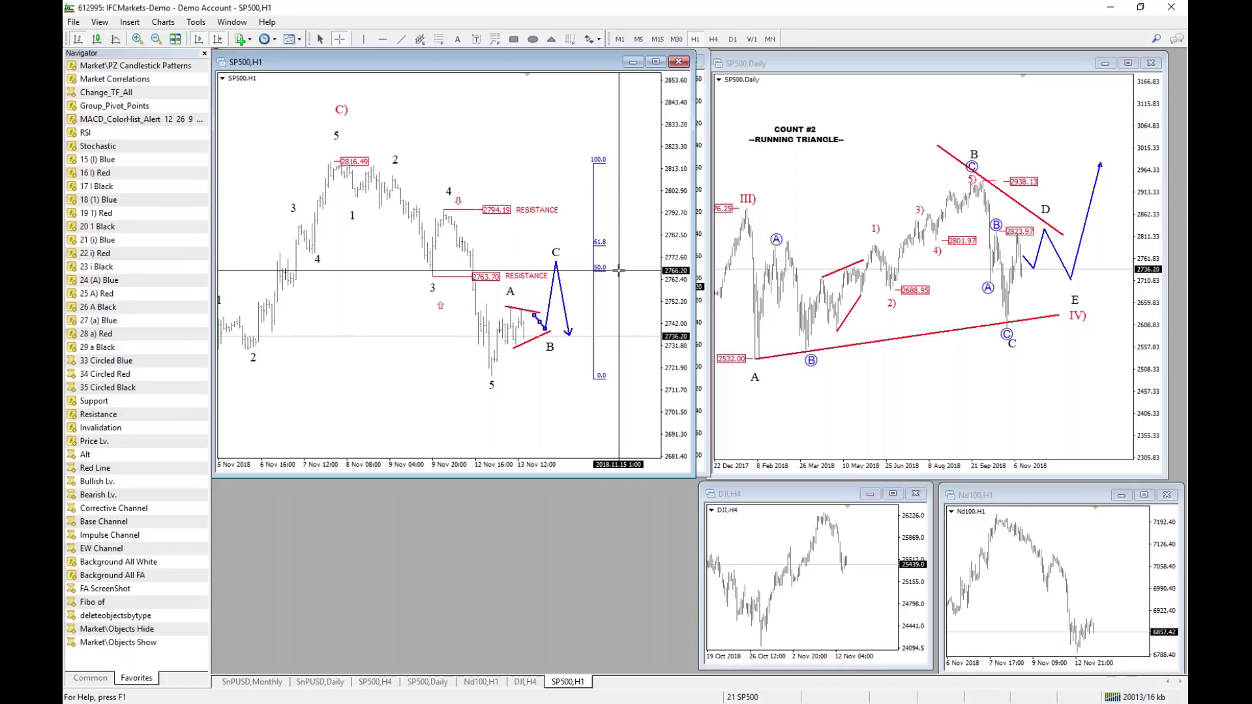
{"action": "middle_click", "coordinate": [584, 274]}
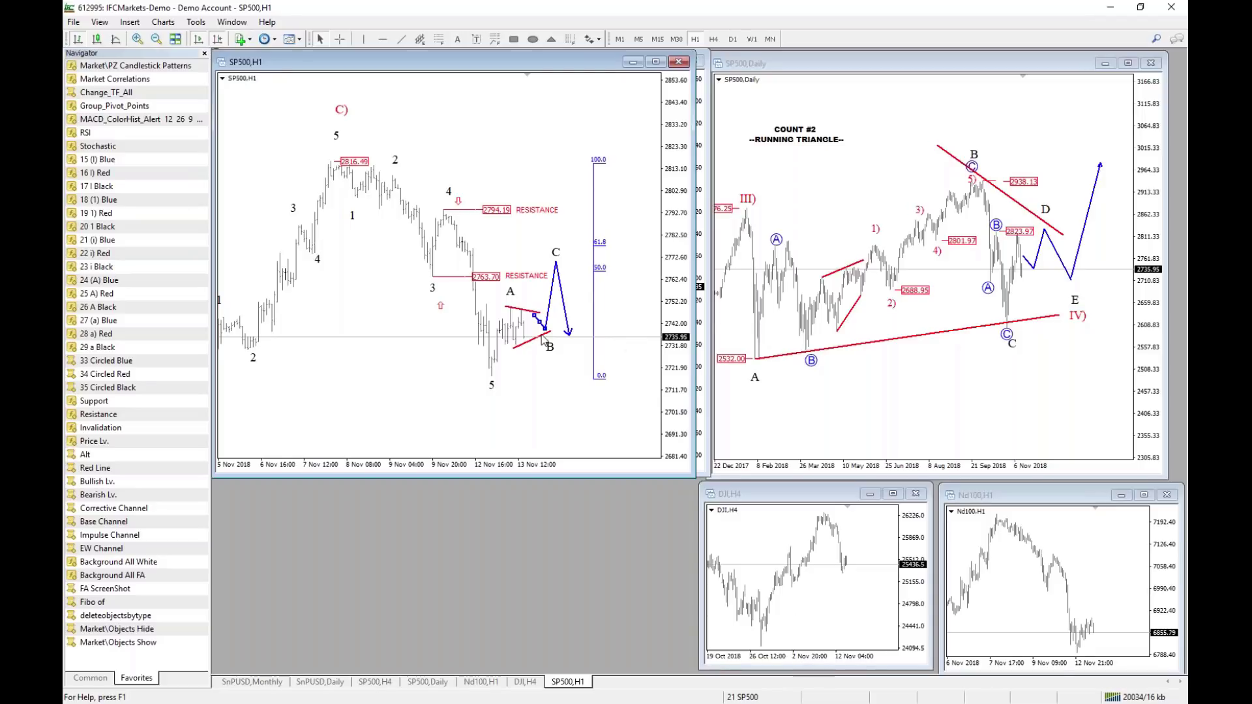
{"action": "left_click", "coordinate": [749, 697]}
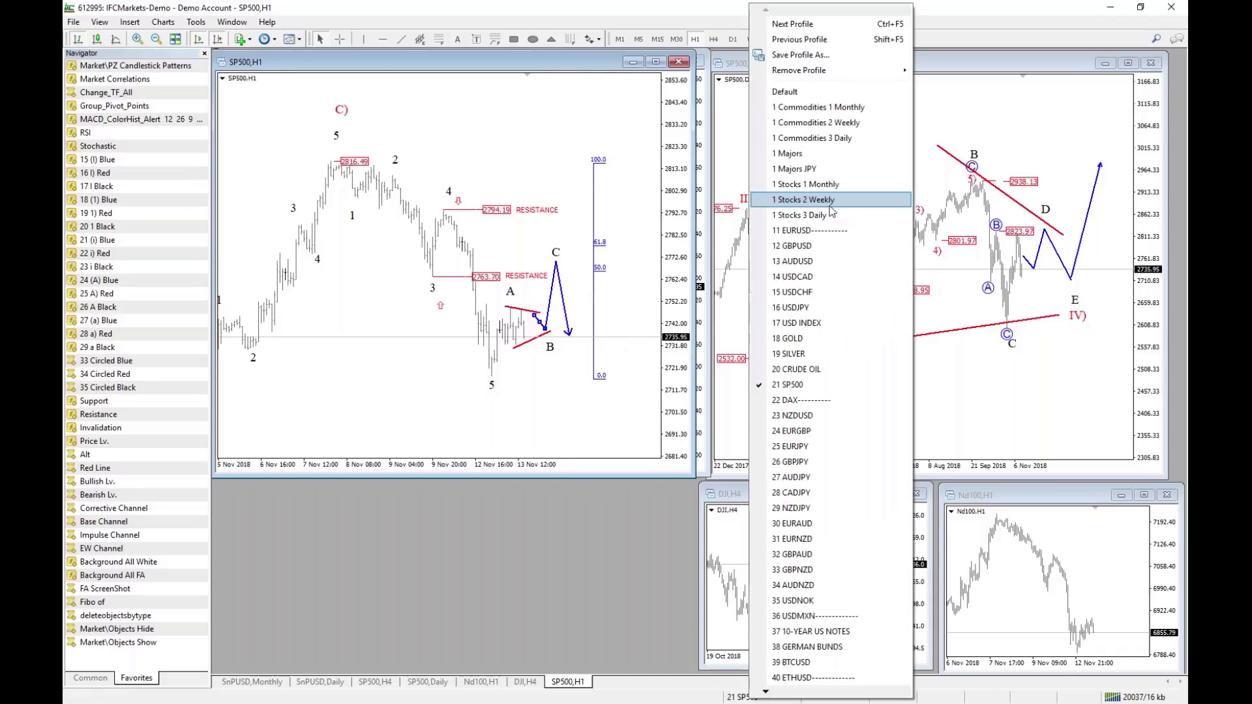
Load the 25 EURJPY profile and compress the hourly price scale to fit the whole wave count.
{"action": "left_click", "coordinate": [844, 447]}
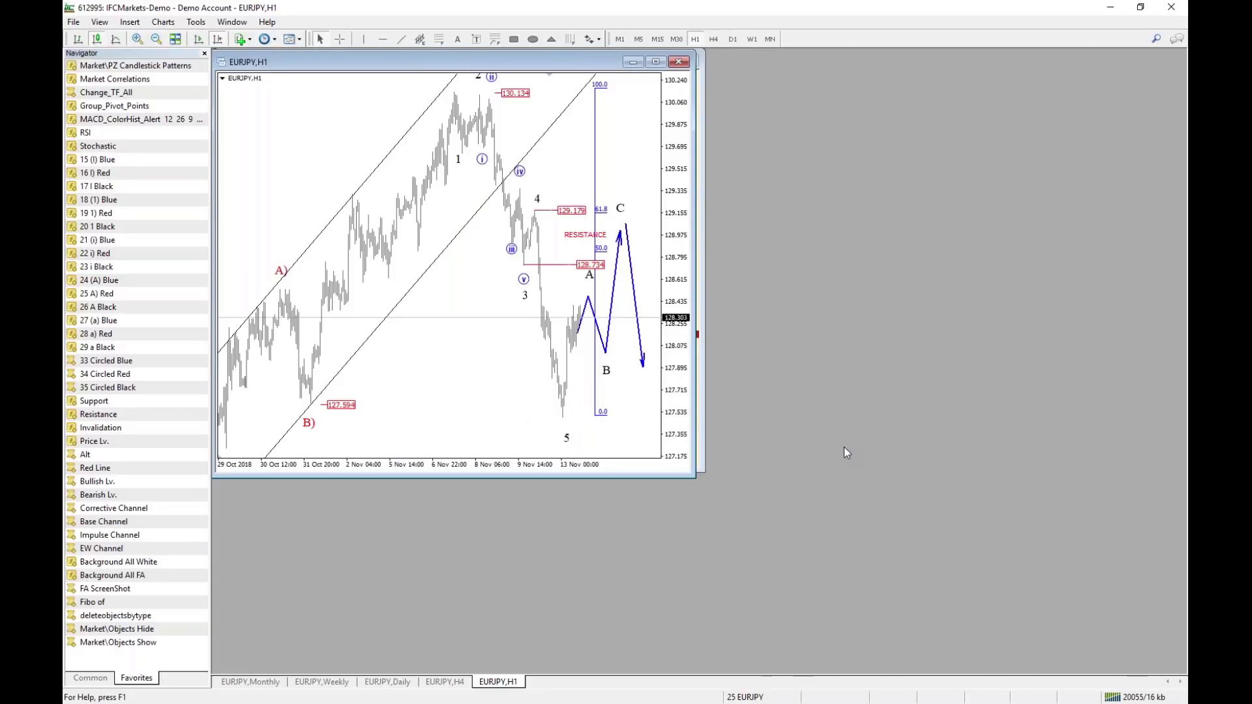
{"action": "left_click_drag", "start_coordinate": [689, 262], "coordinate": [690, 306]}
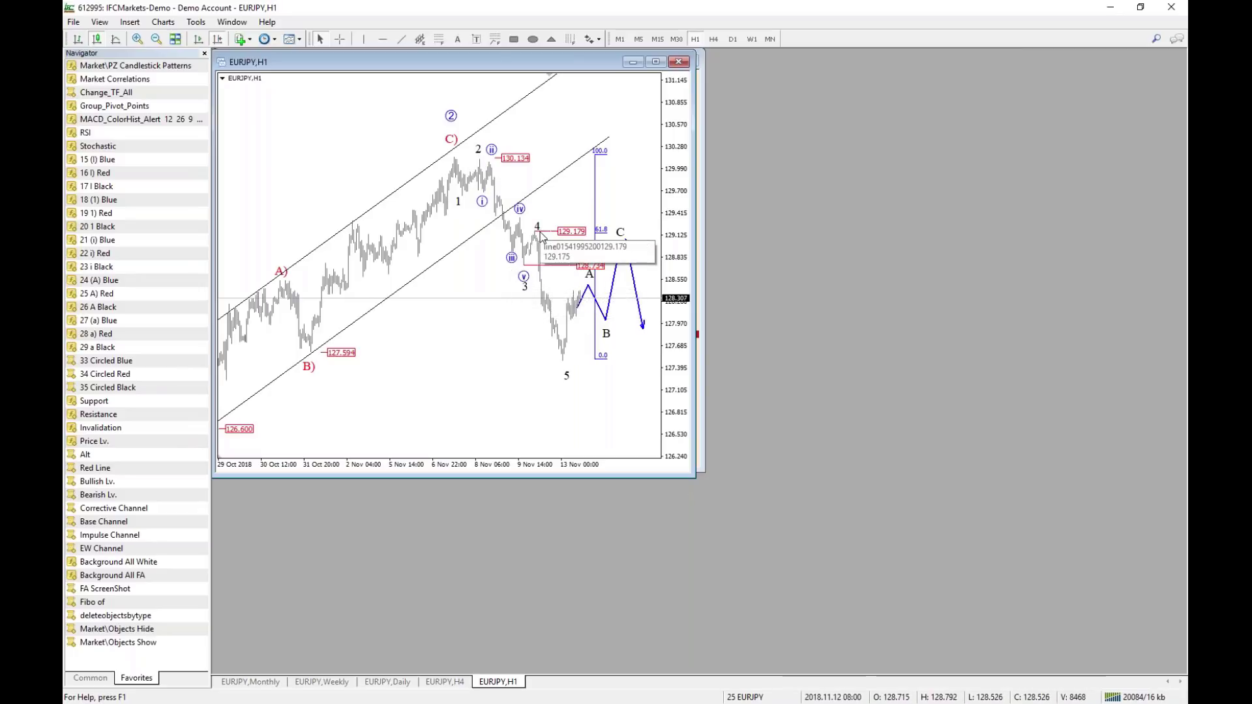
{"action": "middle_click", "coordinate": [562, 364]}
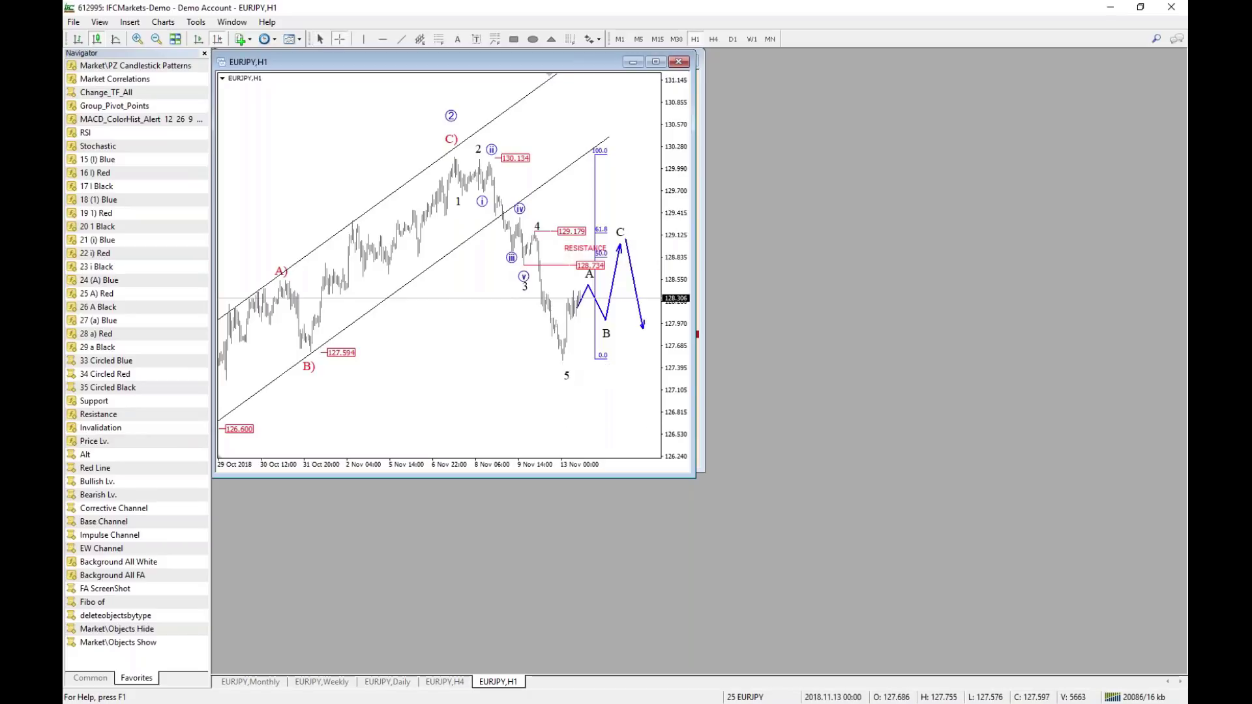
{"action": "middle_click", "coordinate": [324, 412]}
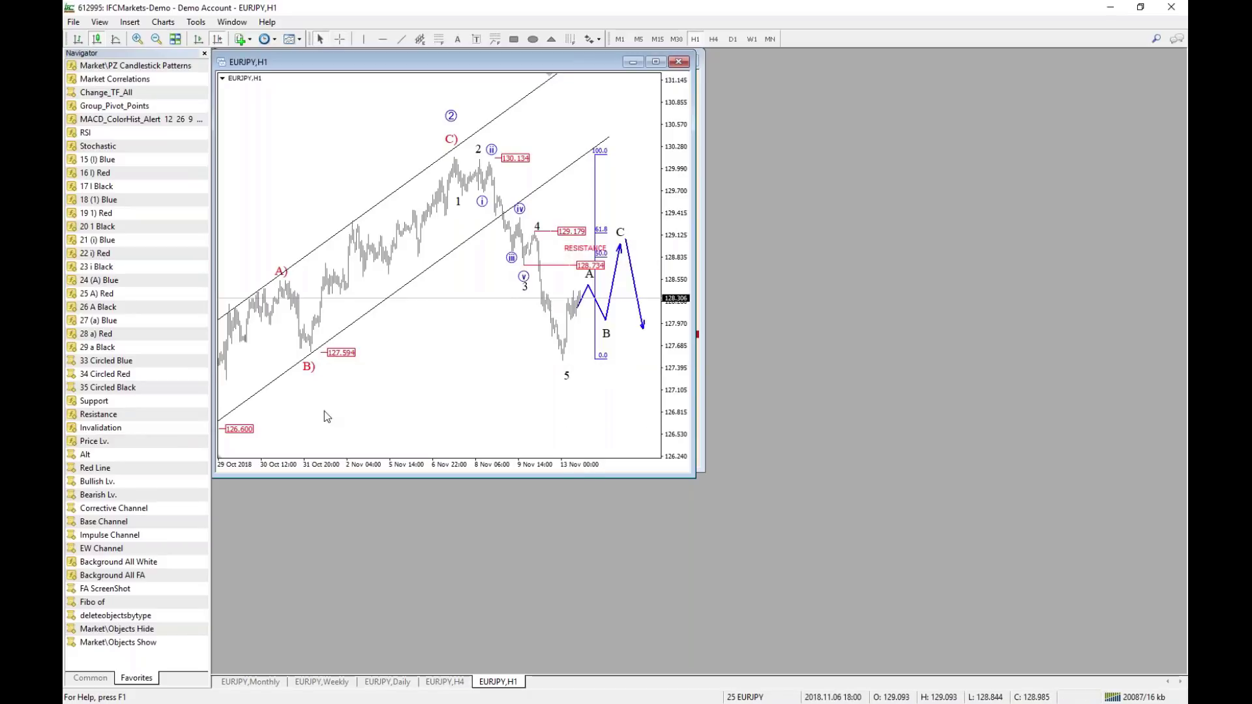
{"action": "middle_click", "coordinate": [319, 364]}
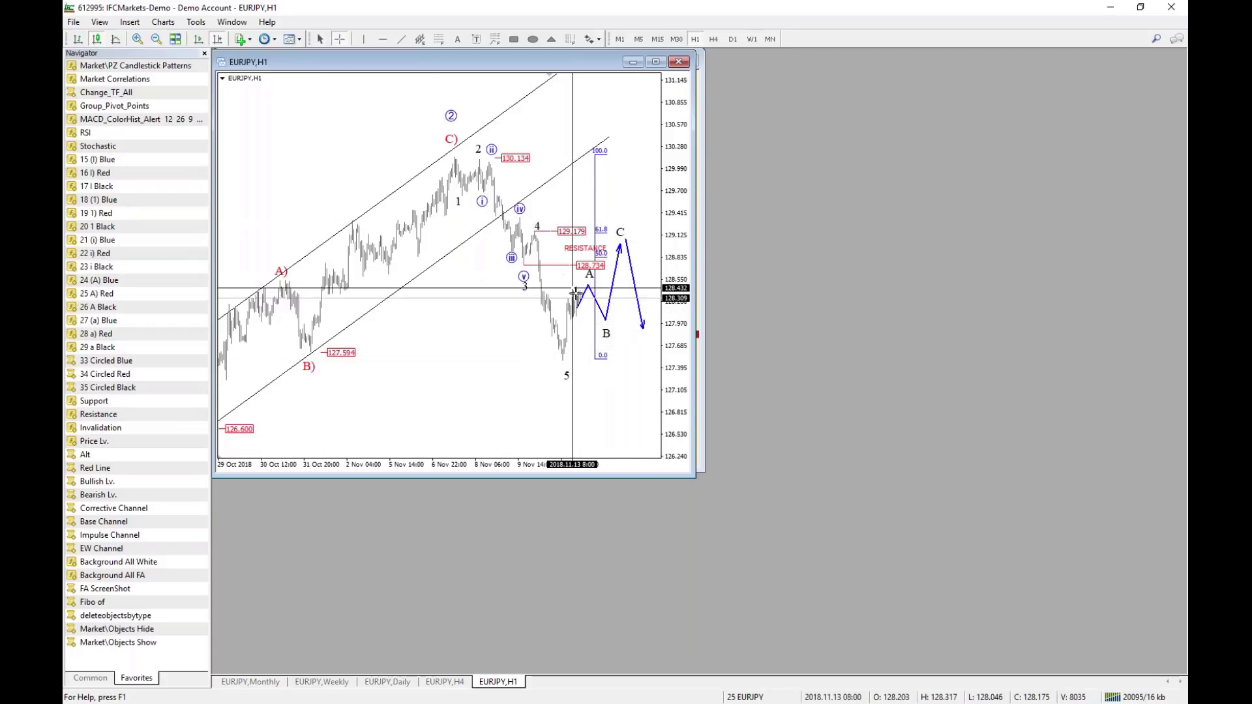
{"action": "middle_click", "coordinate": [626, 371]}
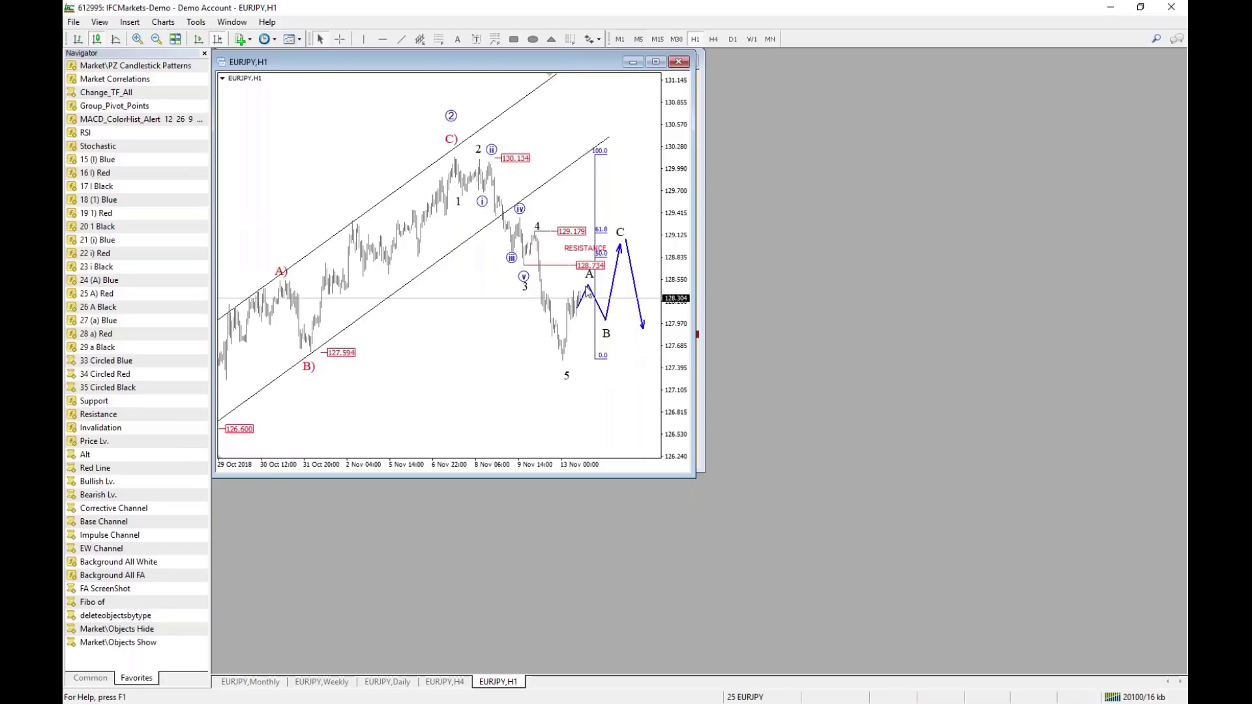
{"action": "middle_click", "coordinate": [613, 290]}
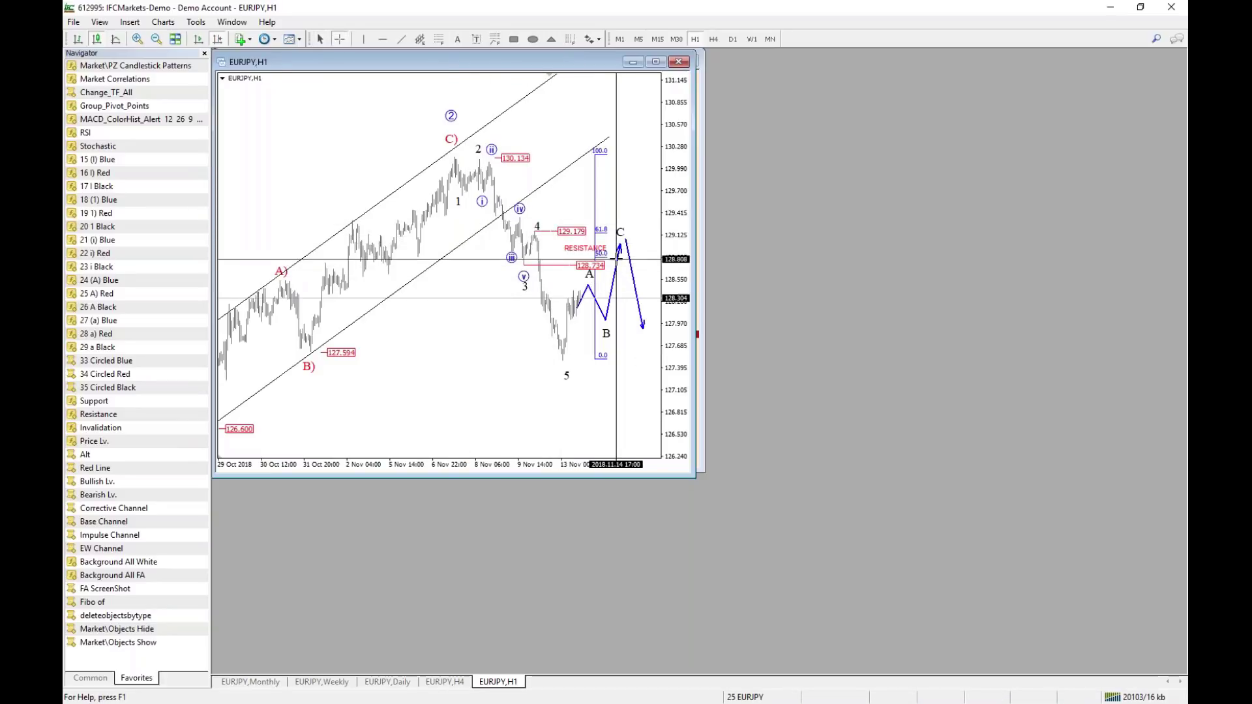
Draw a rectangle around the projected wave C peak near 61.8 and recolour it yellow.
{"action": "middle_click", "coordinate": [600, 228]}
{"action": "left_click_drag", "start_coordinate": [600, 279], "coordinate": [639, 229]}
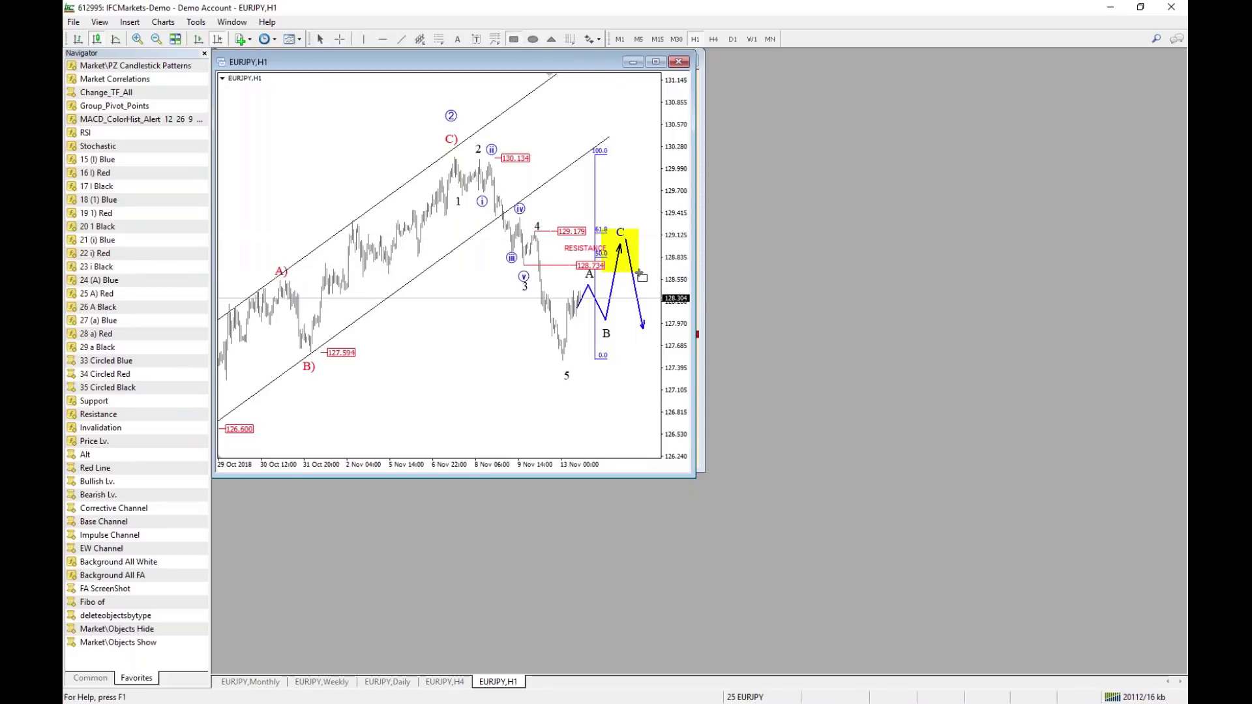
{"action": "left_click", "coordinate": [686, 415]}
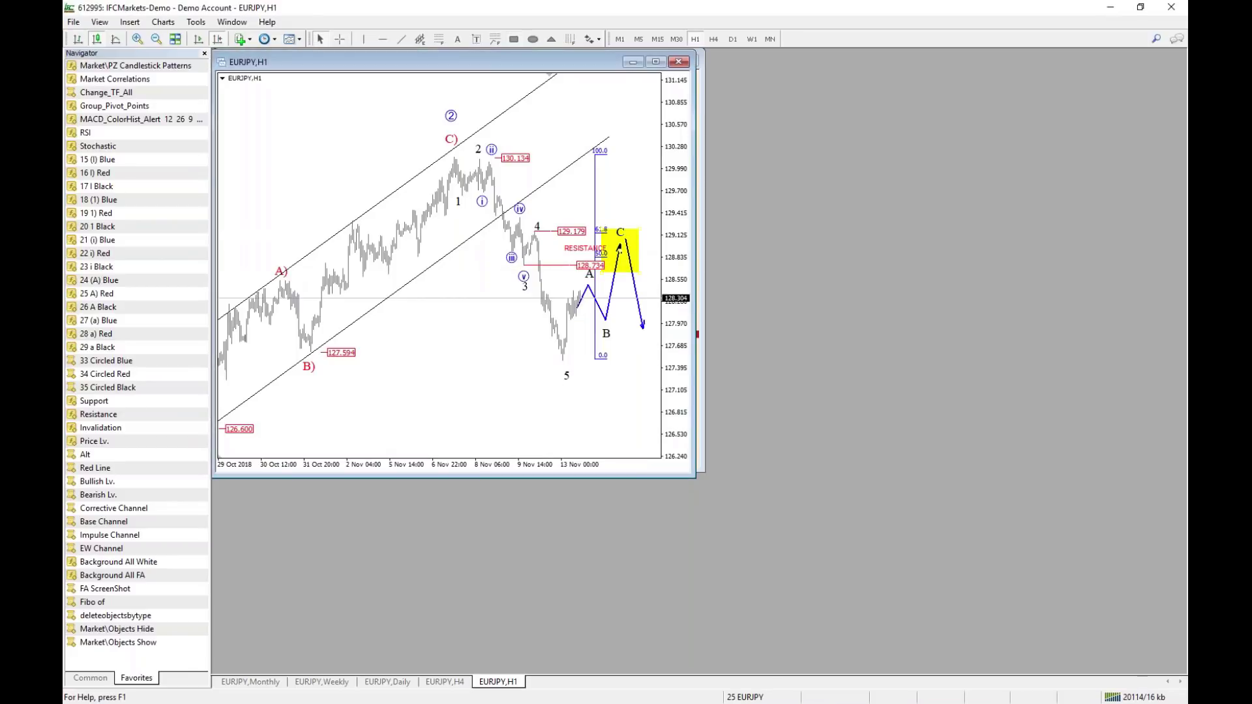
{"action": "right_click", "coordinate": [638, 229]}
{"action": "left_click", "coordinate": [651, 240]}
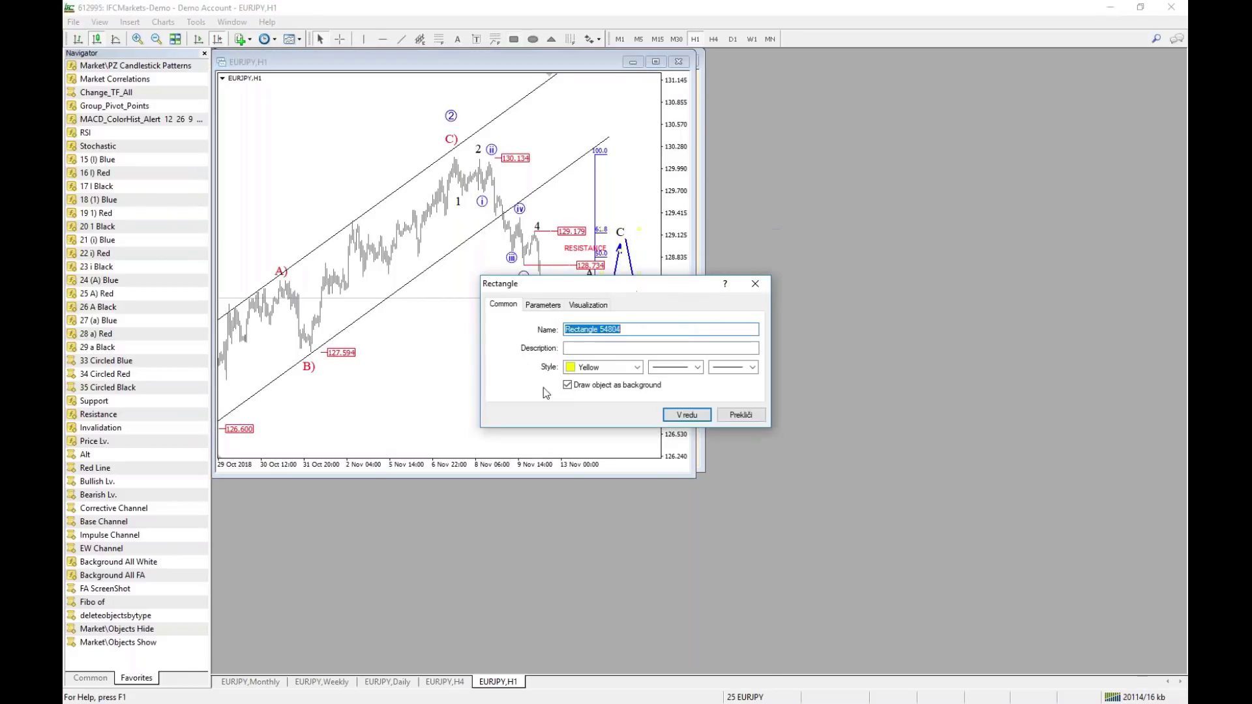
{"action": "left_click", "coordinate": [638, 367]}
{"action": "left_click", "coordinate": [668, 434]}
{"action": "left_click", "coordinate": [690, 415]}
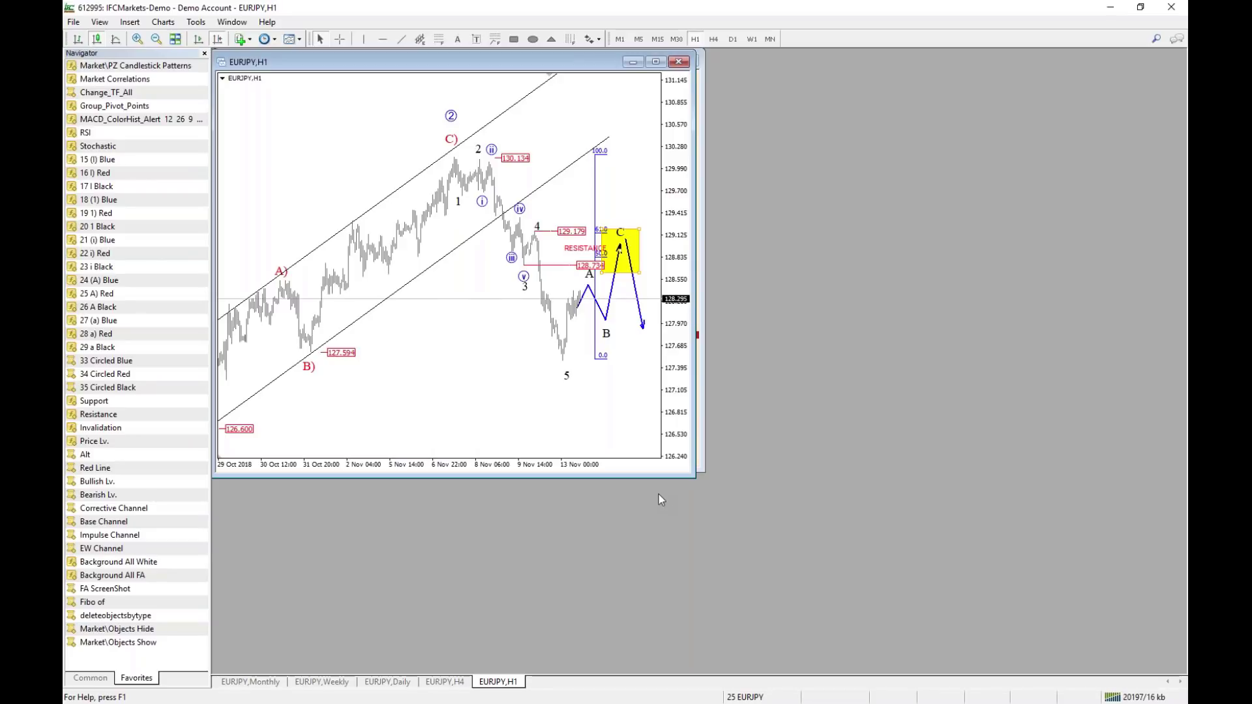
Load the 15 USDCHF profile, compress the price scale and raise the (b) label higher.
{"action": "left_click", "coordinate": [747, 697]}
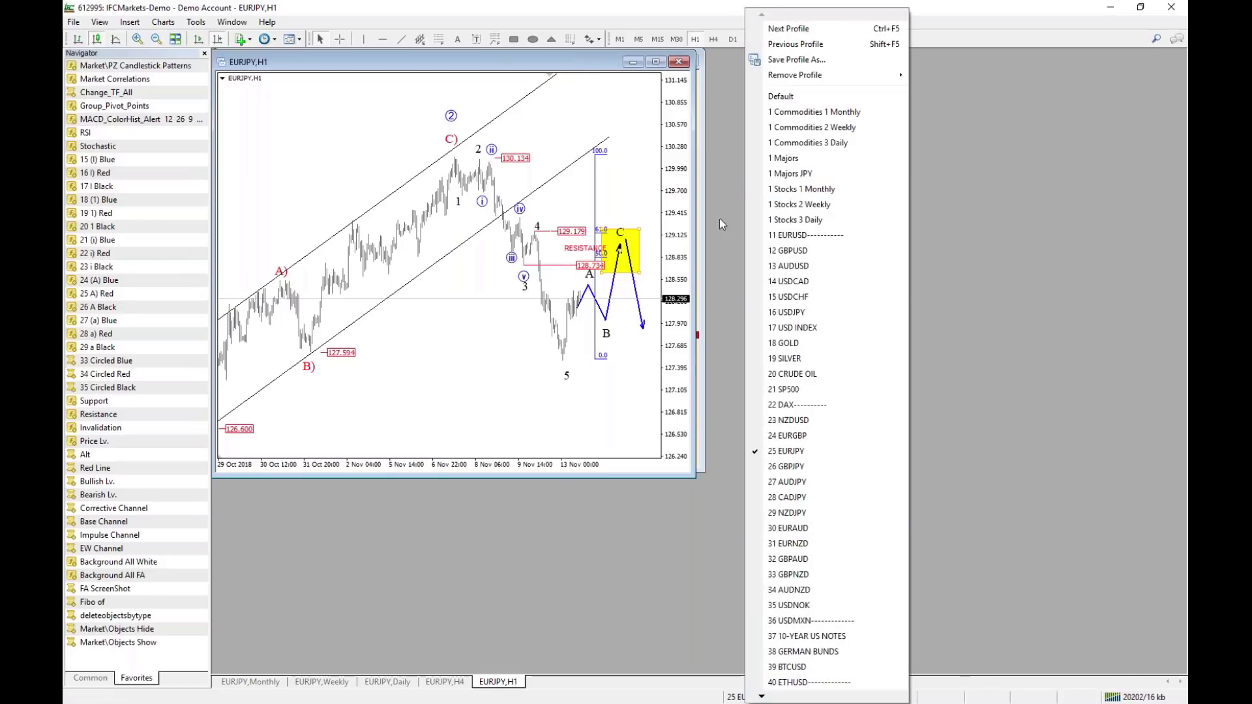
{"action": "left_click", "coordinate": [789, 297]}
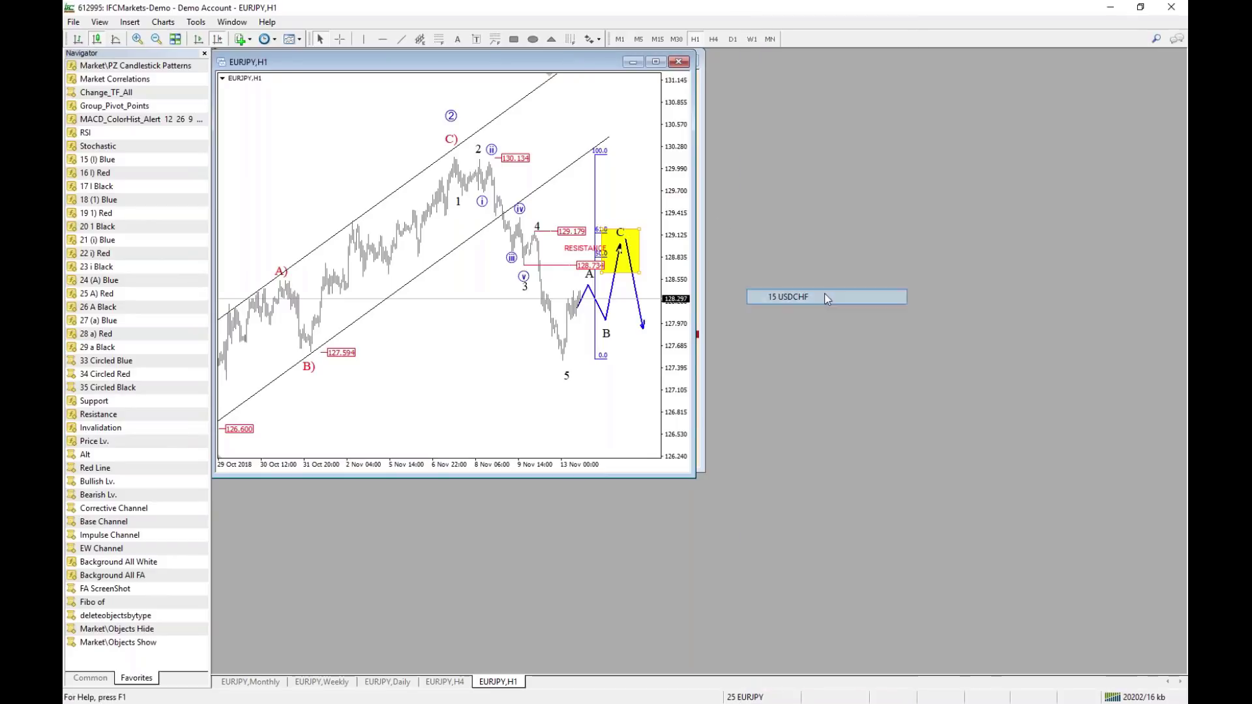
{"action": "left_click_drag", "start_coordinate": [671, 207], "coordinate": [644, 225]}
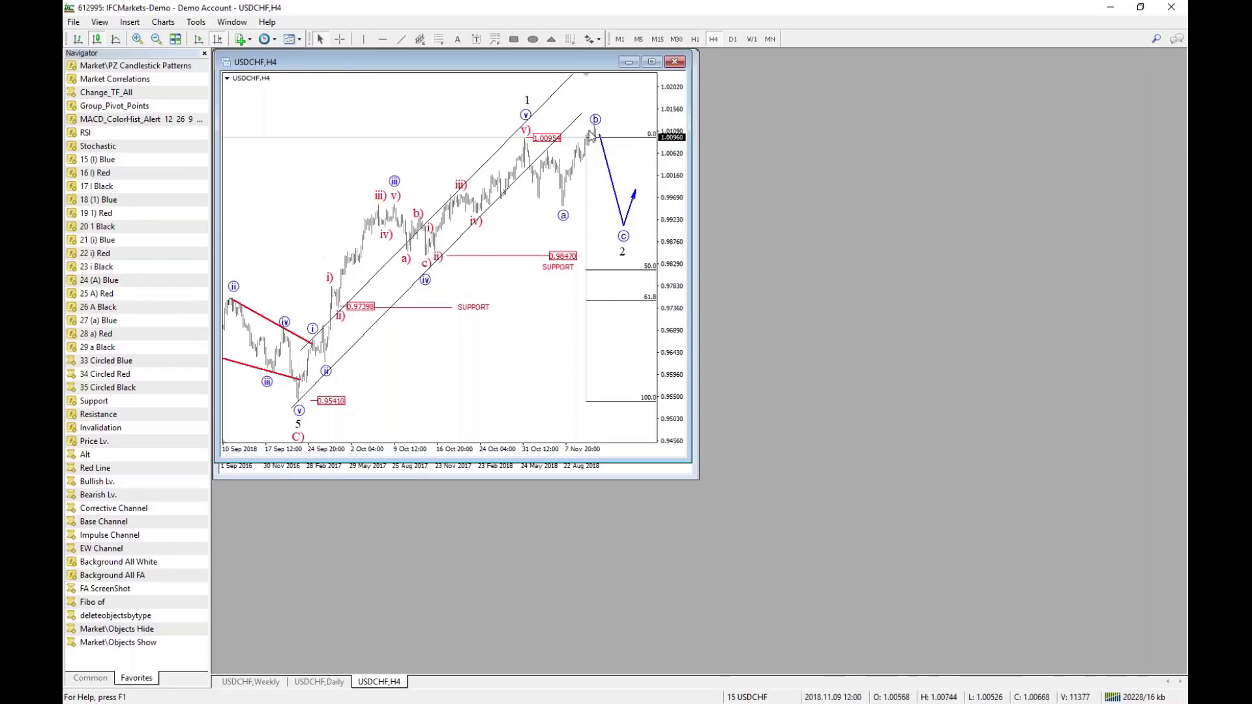
{"action": "left_click_drag", "start_coordinate": [596, 119], "coordinate": [601, 101]}
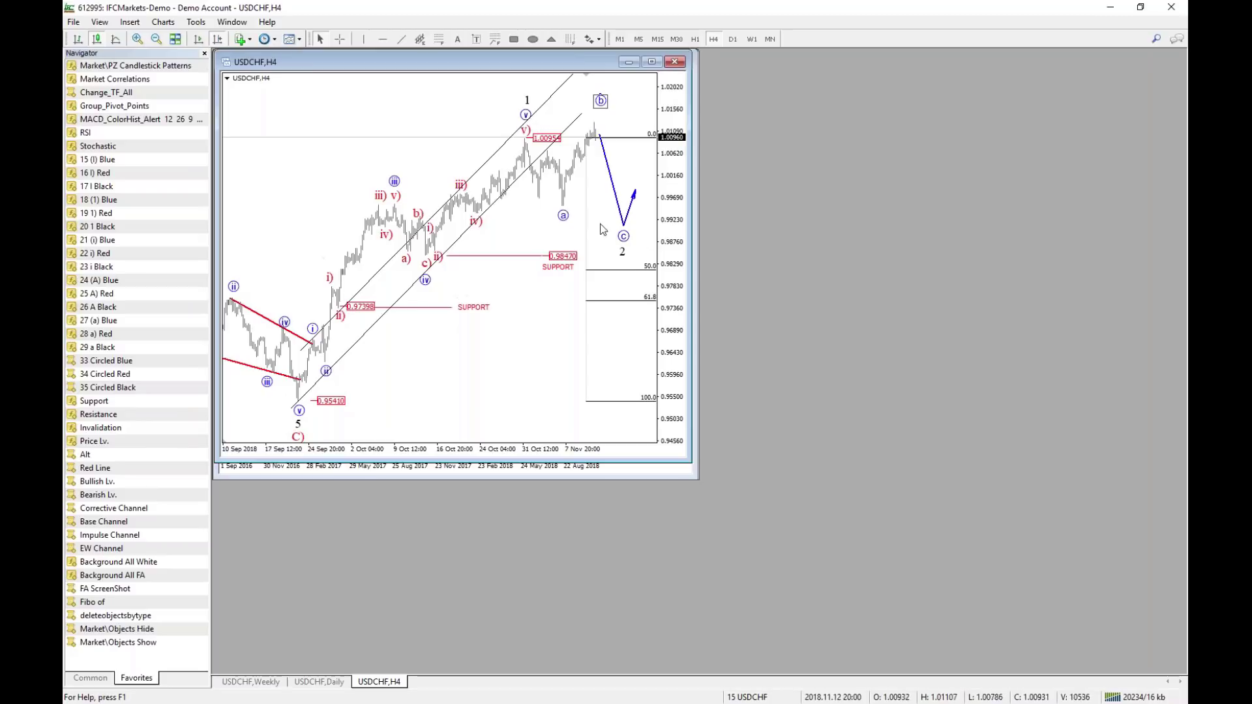
Draw trial red trendlines from the v) high to (a), then delete them.
{"action": "middle_click", "coordinate": [614, 250]}
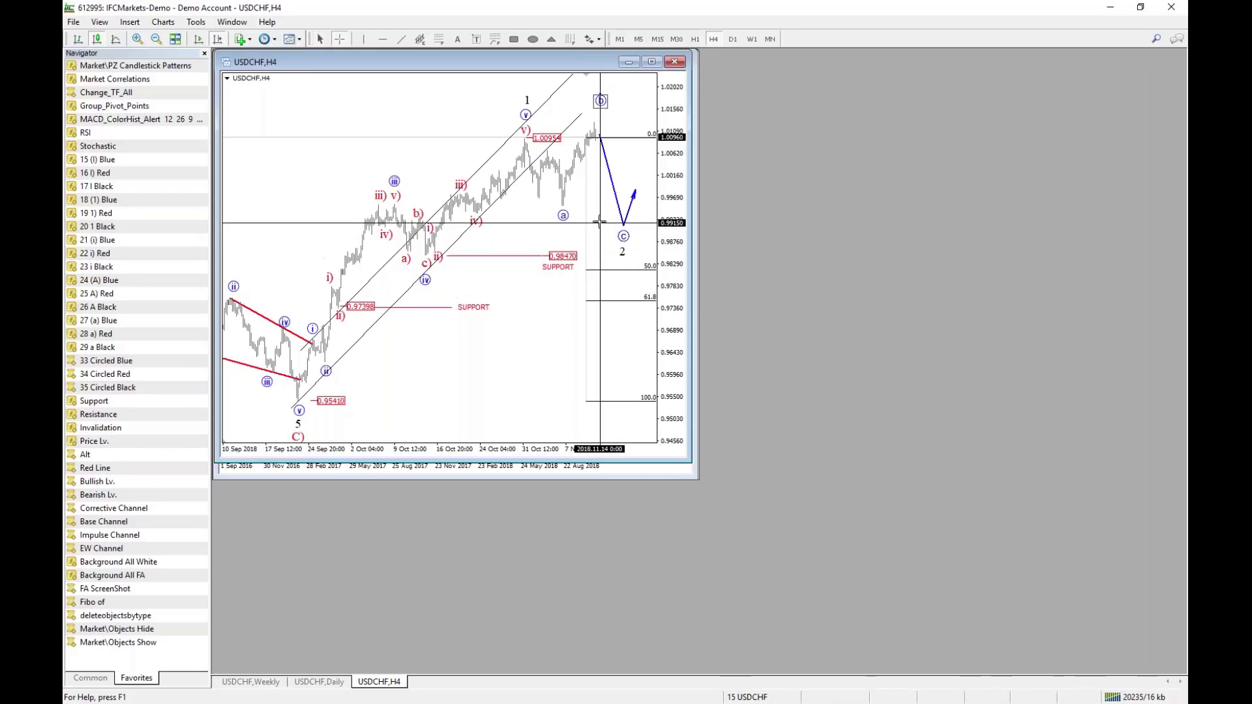
{"action": "middle_click", "coordinate": [576, 204]}
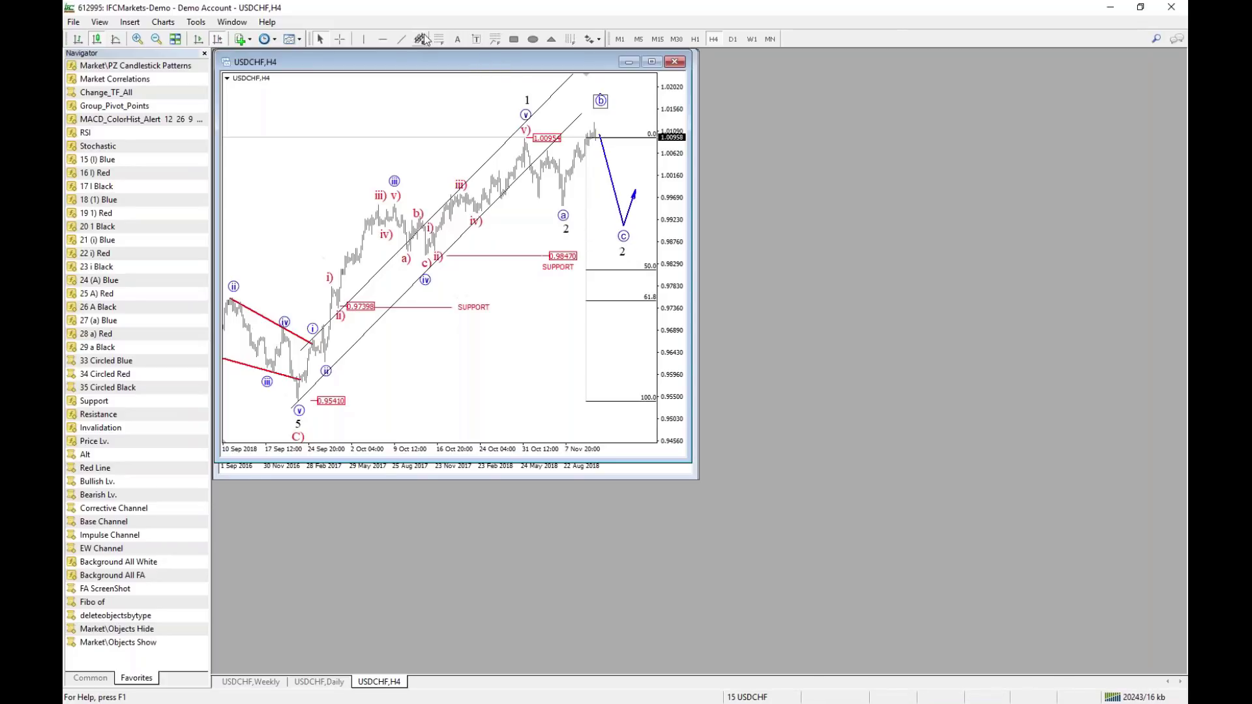
{"action": "mouse_move", "coordinate": [523, 138]}
{"action": "left_mouse_down"}
{"action": "mouse_move", "coordinate": [563, 207]}
{"action": "mouse_move", "coordinate": [425, 239]}
{"action": "left_mouse_up"}
{"action": "key", "text": "Return"}
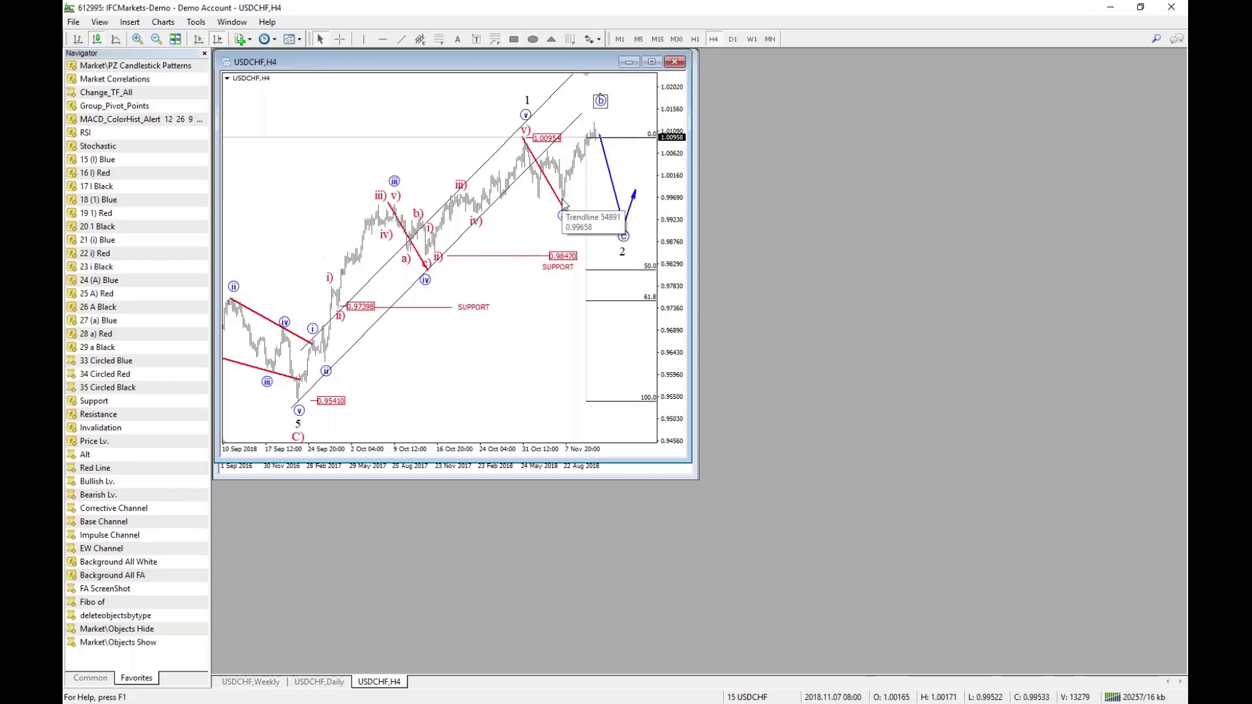
{"action": "double_click", "coordinate": [422, 263]}
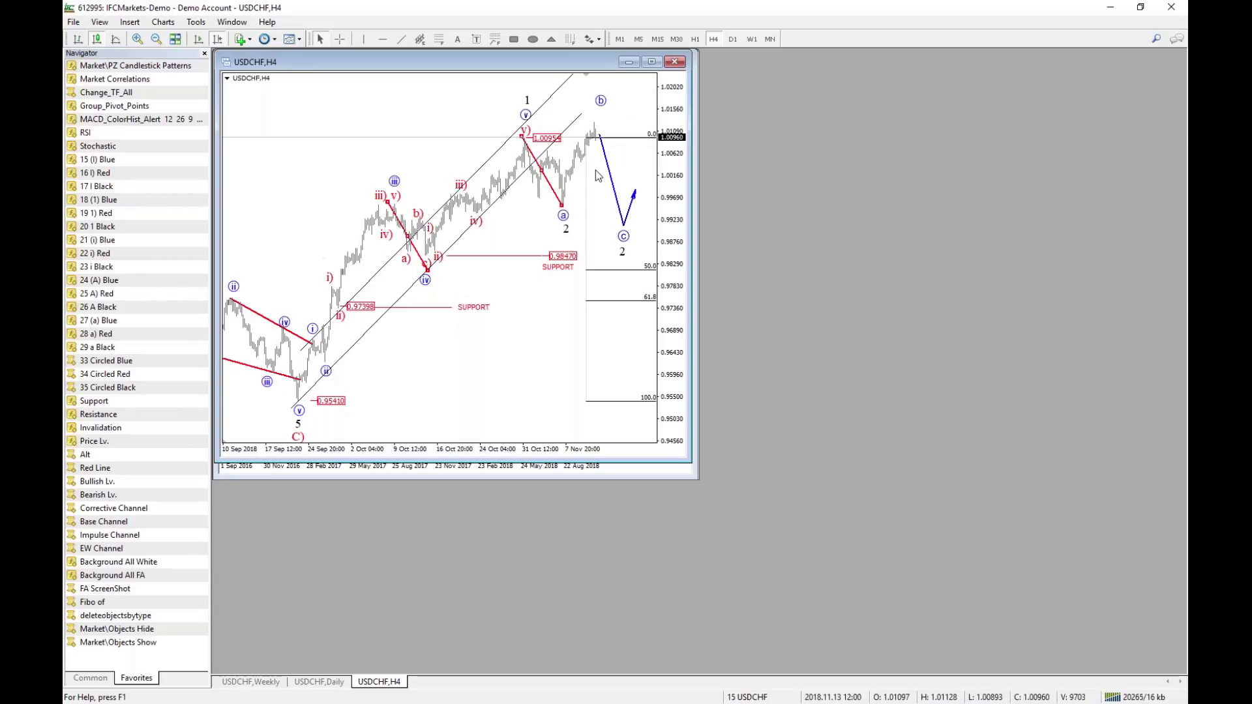
{"action": "key", "text": "Delete"}
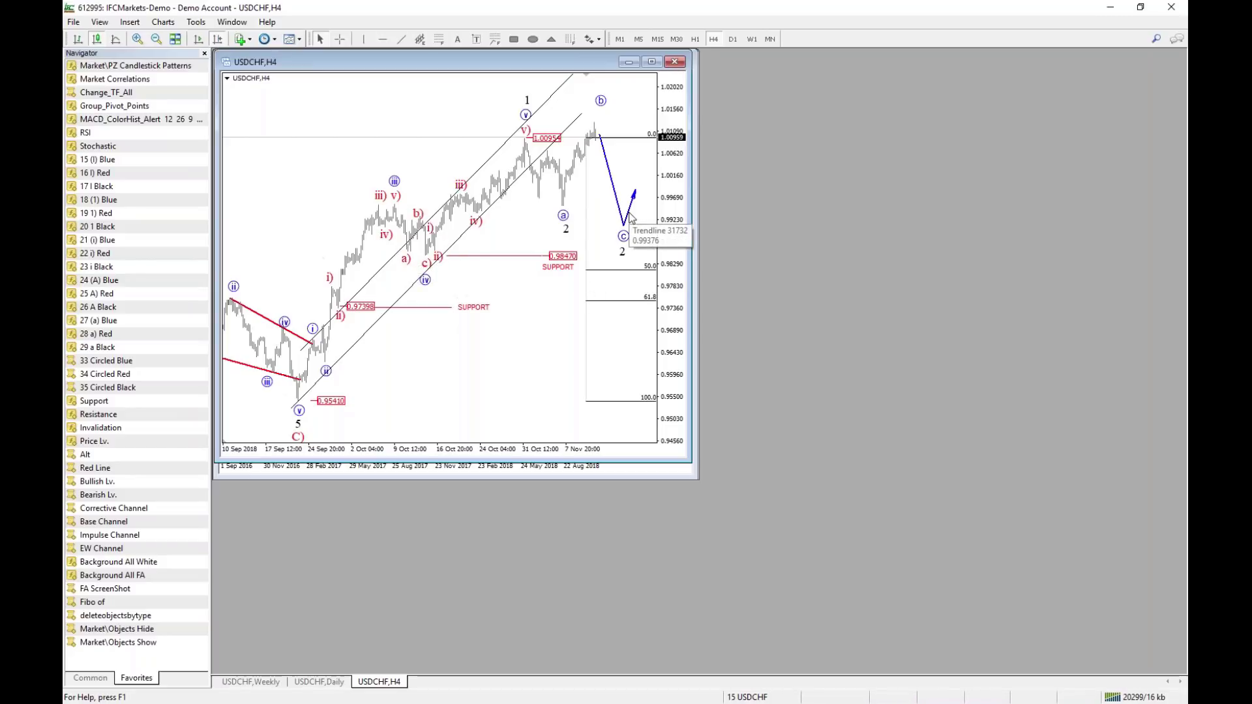
Bring the USDCHF daily chart to the front and pan it back to earlier dates.
{"action": "left_click", "coordinate": [317, 683]}
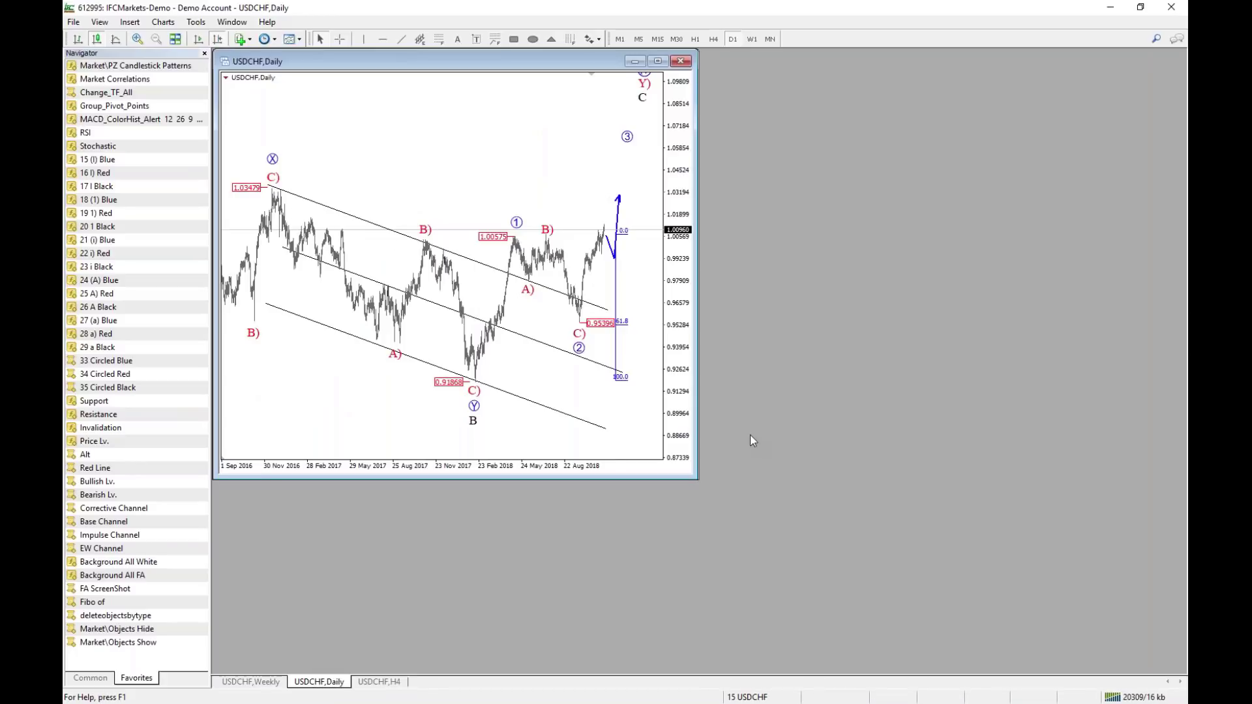
{"action": "middle_click", "coordinate": [592, 284]}
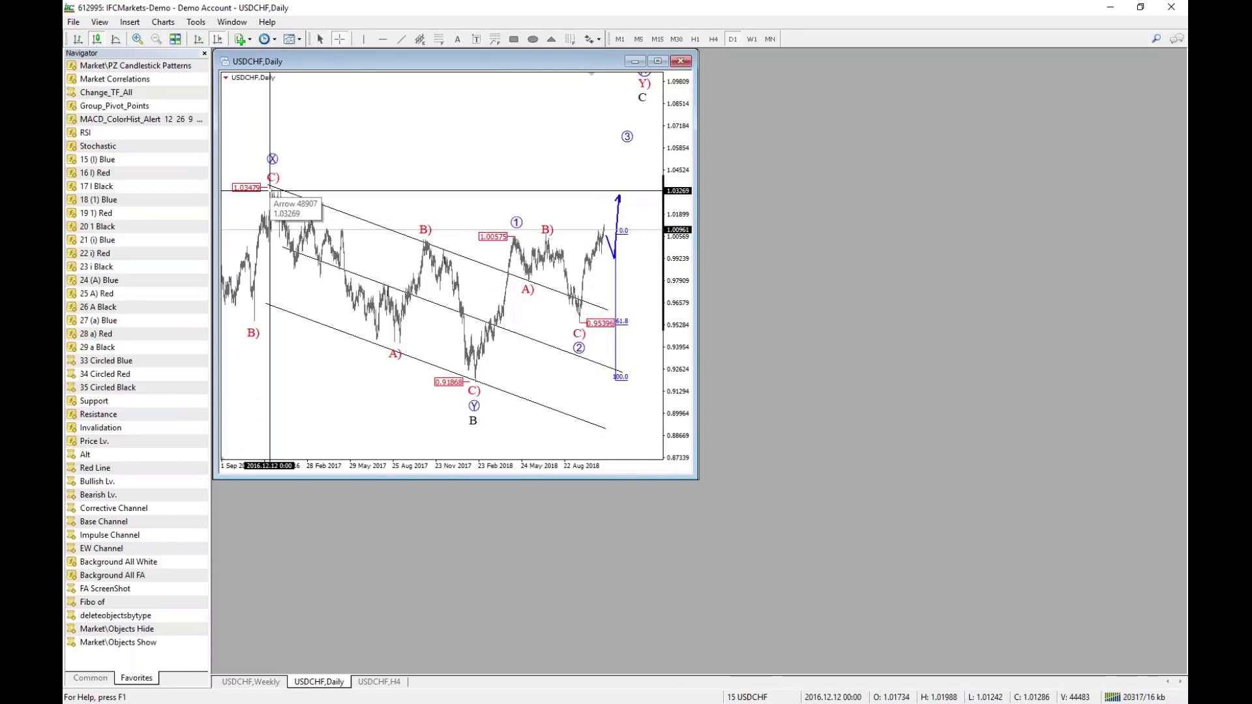
{"action": "key", "text": "Escape"}
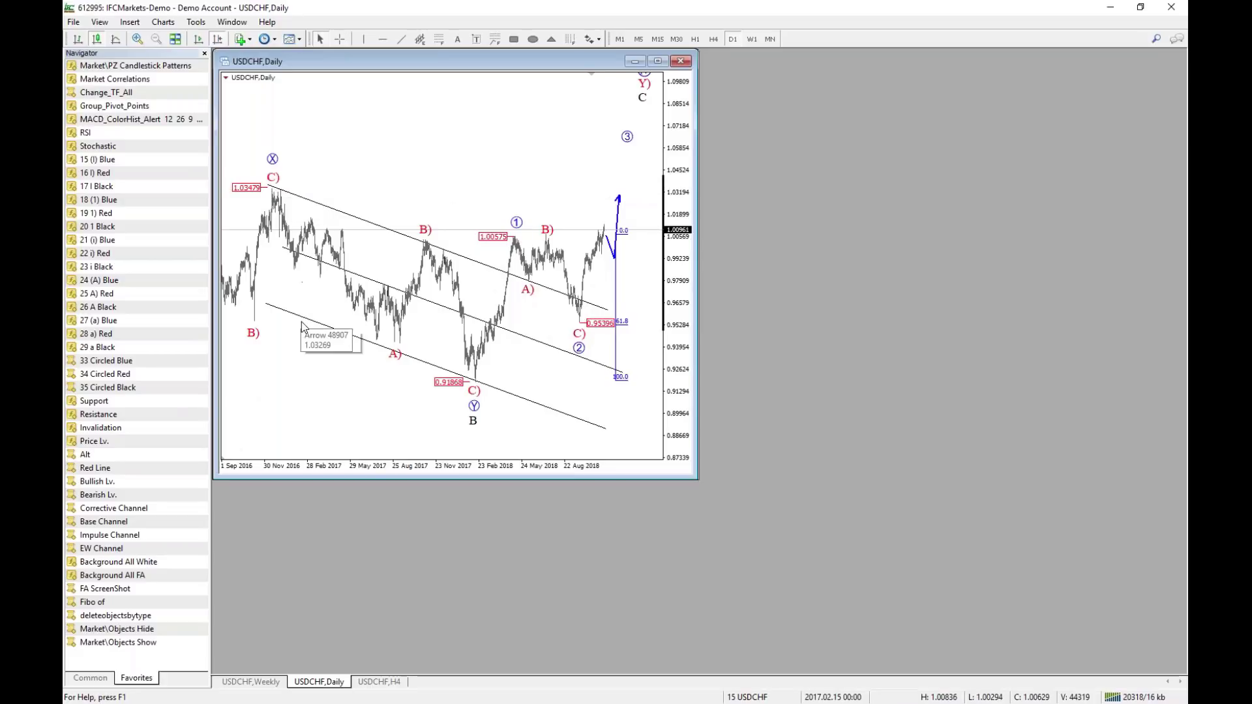
{"action": "left_click_drag", "start_coordinate": [291, 404], "coordinate": [313, 432]}
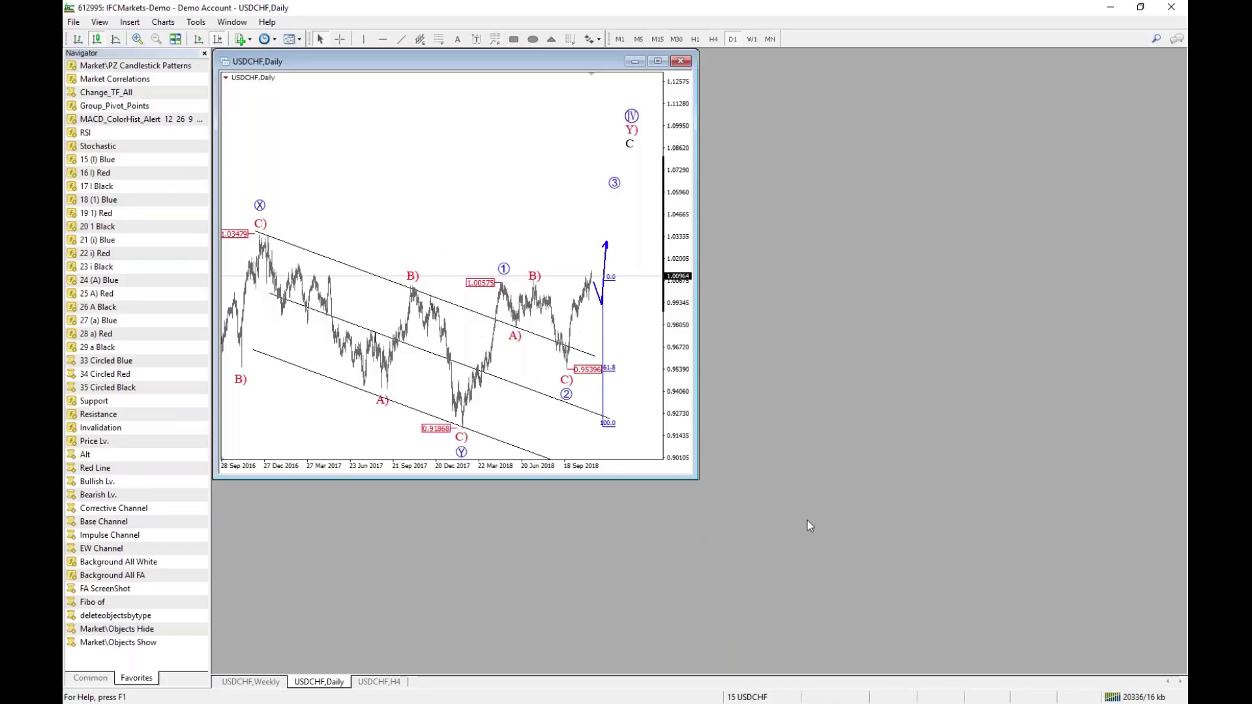
Load the 16 USDJPY profile from the status-bar profile list.
{"action": "left_click", "coordinate": [752, 697]}
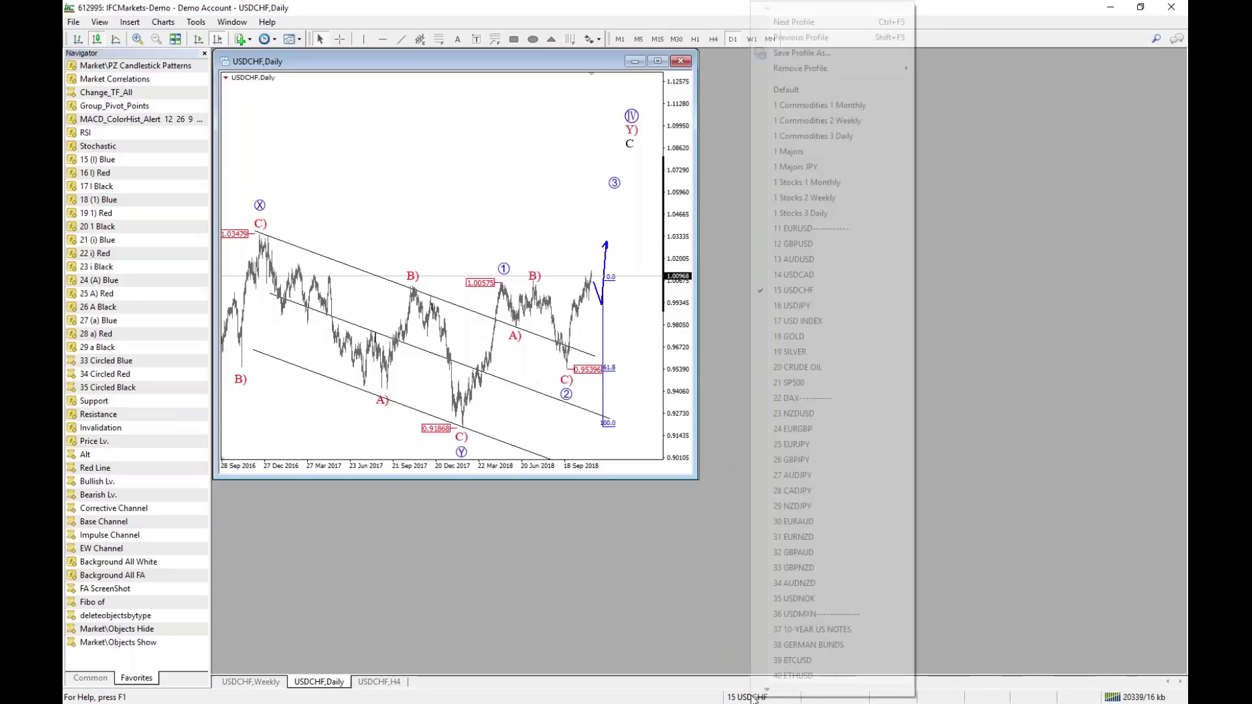
{"action": "left_click", "coordinate": [831, 307]}
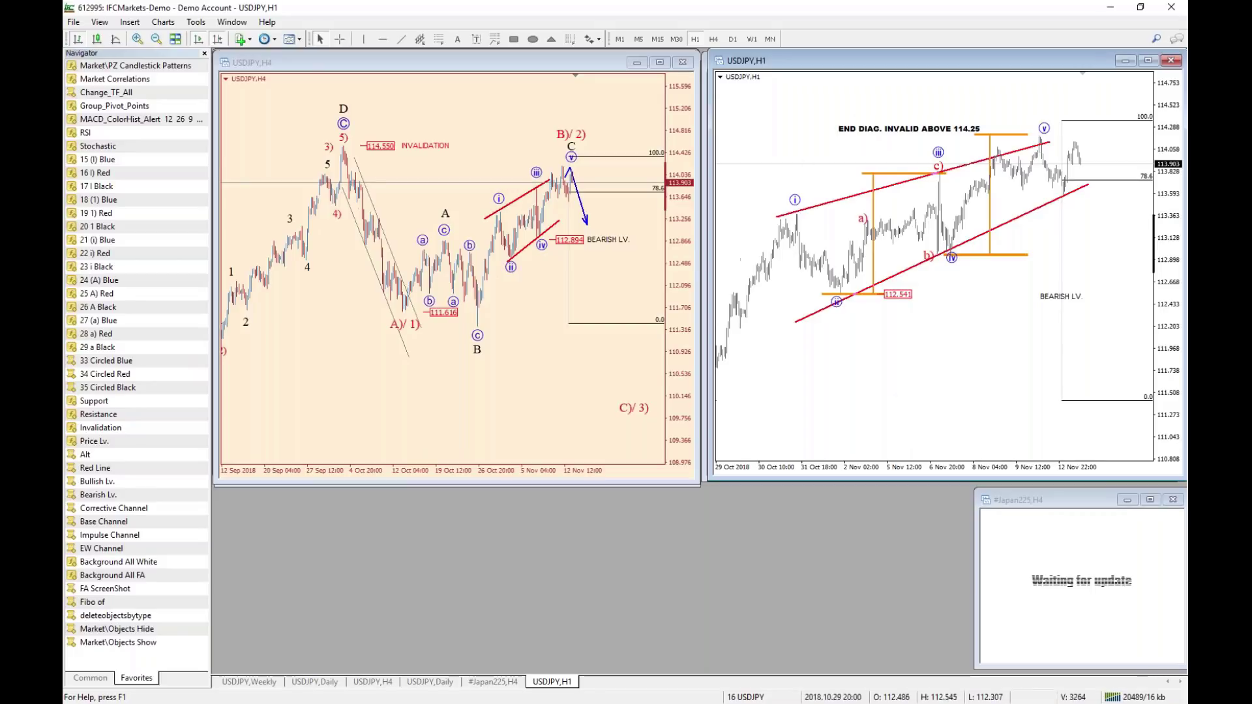
Reshape the H4 red wedge lines so the lower starts at wave (ii) and the upper reaches wave (v).
{"action": "left_click", "coordinate": [452, 394]}
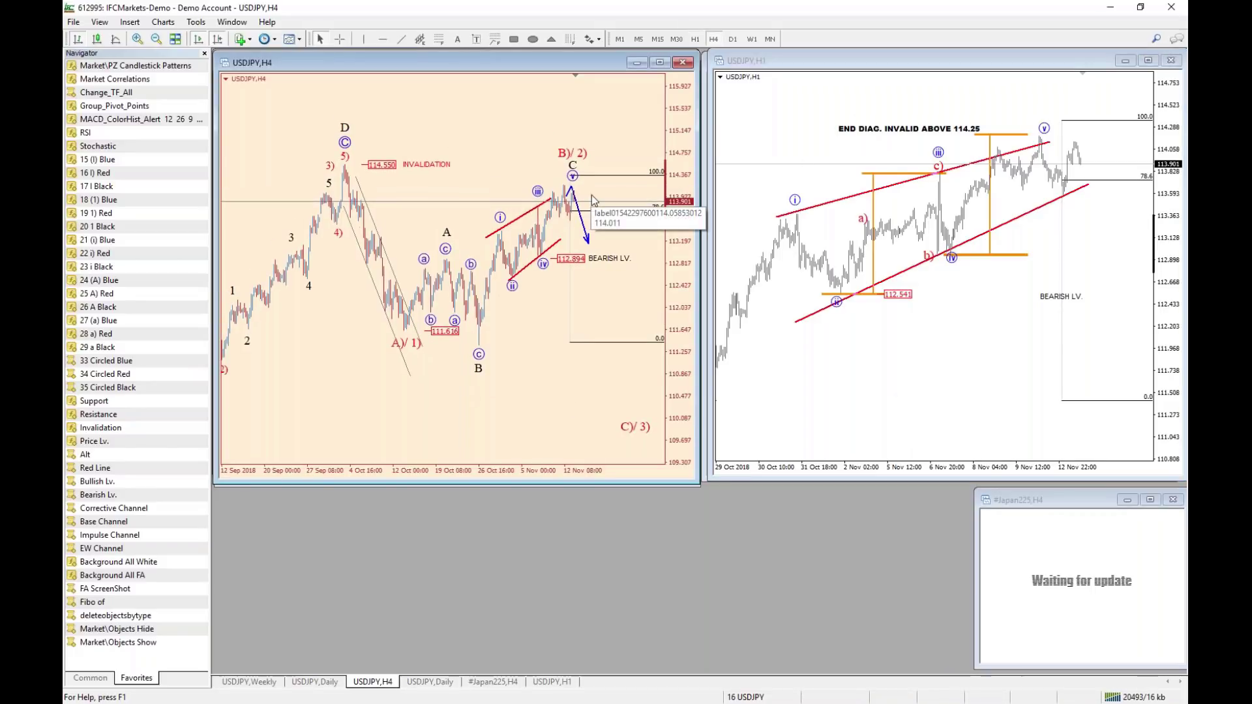
{"action": "left_click_drag", "start_coordinate": [508, 281], "coordinate": [581, 220]}
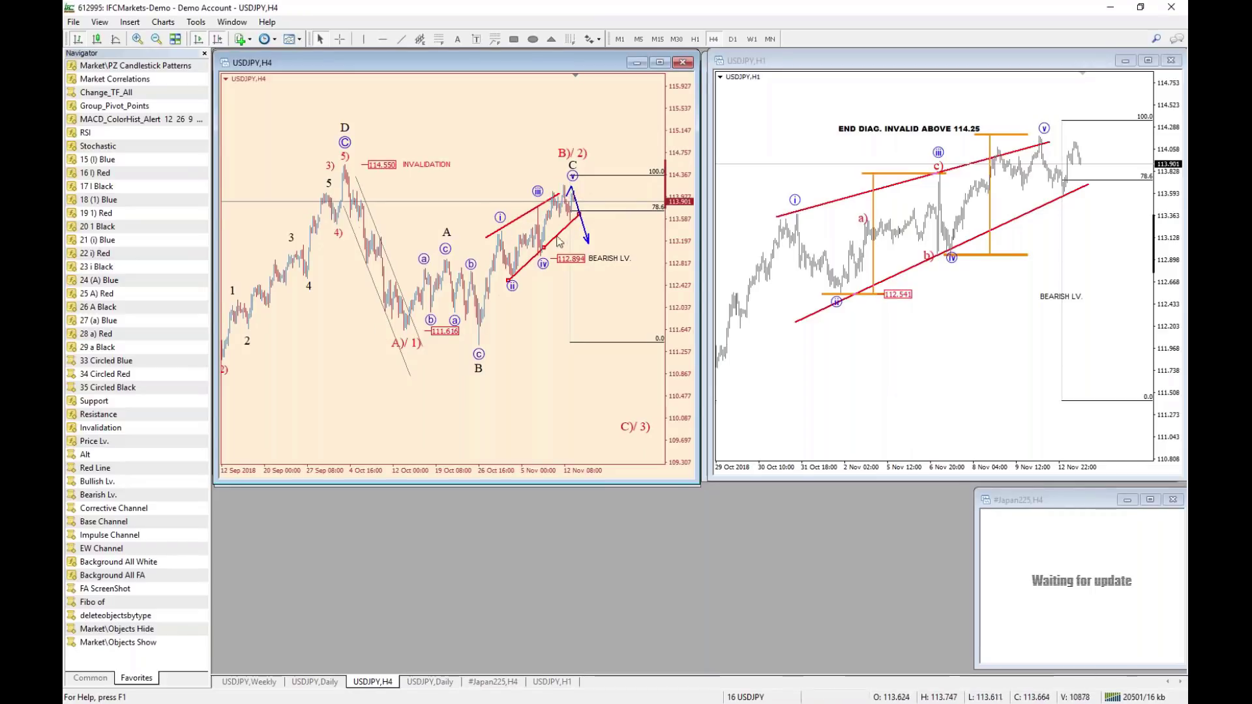
{"action": "double_click", "coordinate": [546, 202]}
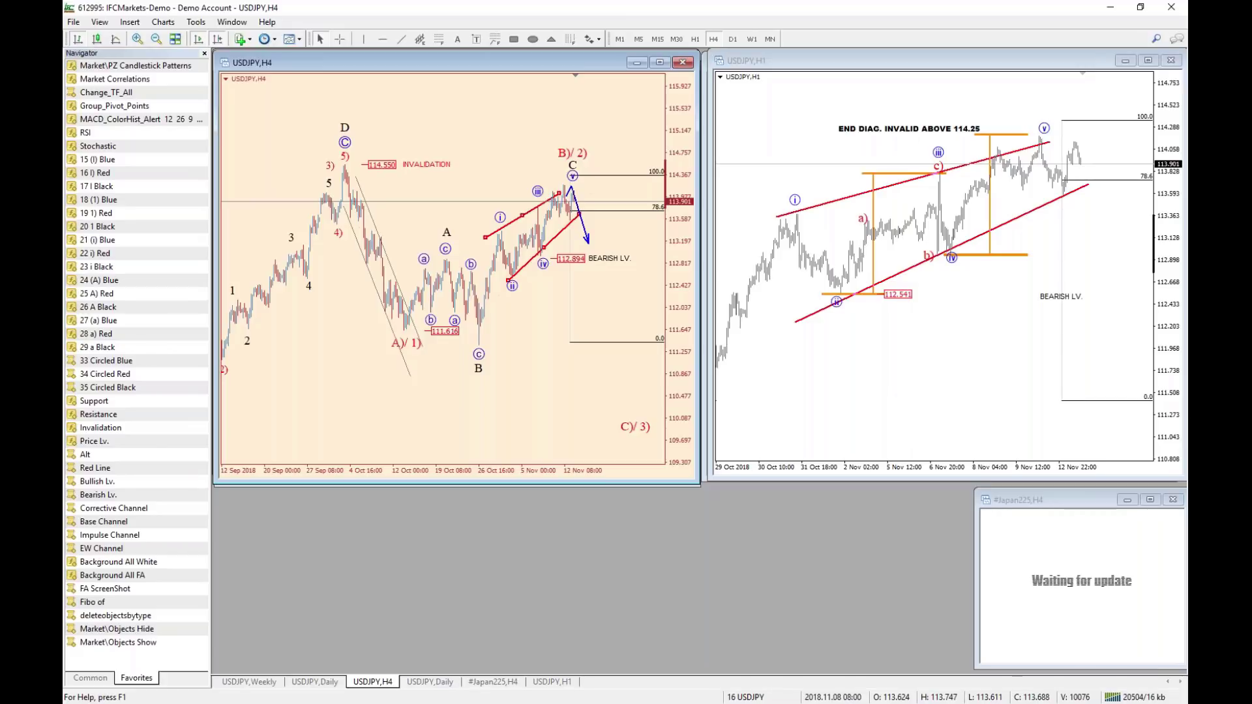
{"action": "left_click_drag", "start_coordinate": [560, 193], "coordinate": [570, 186]}
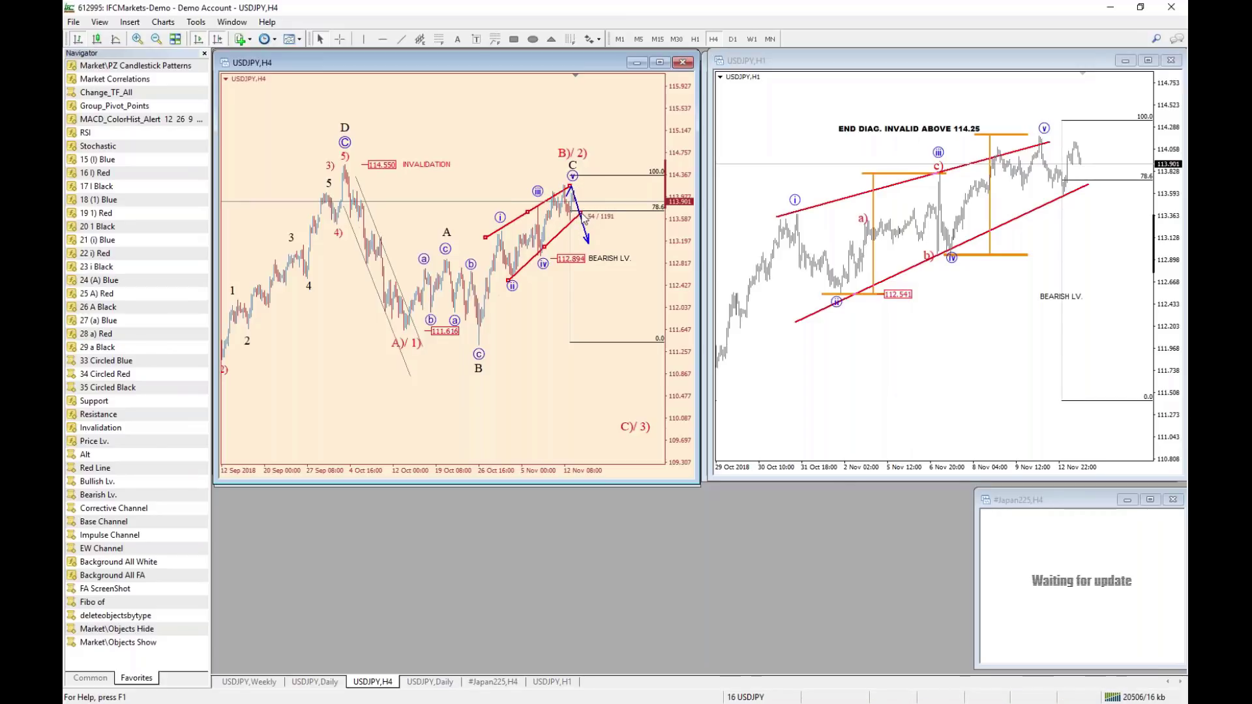
{"action": "left_click_drag", "start_coordinate": [509, 280], "coordinate": [507, 287]}
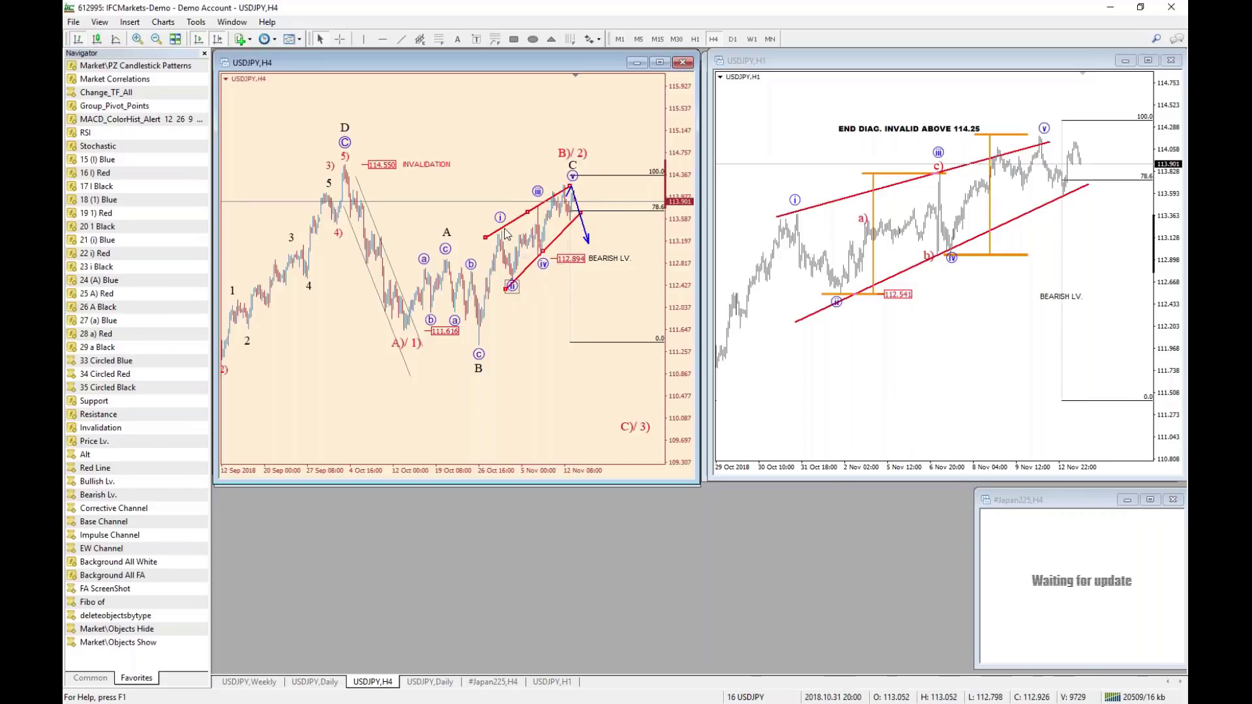
{"action": "left_click", "coordinate": [516, 294]}
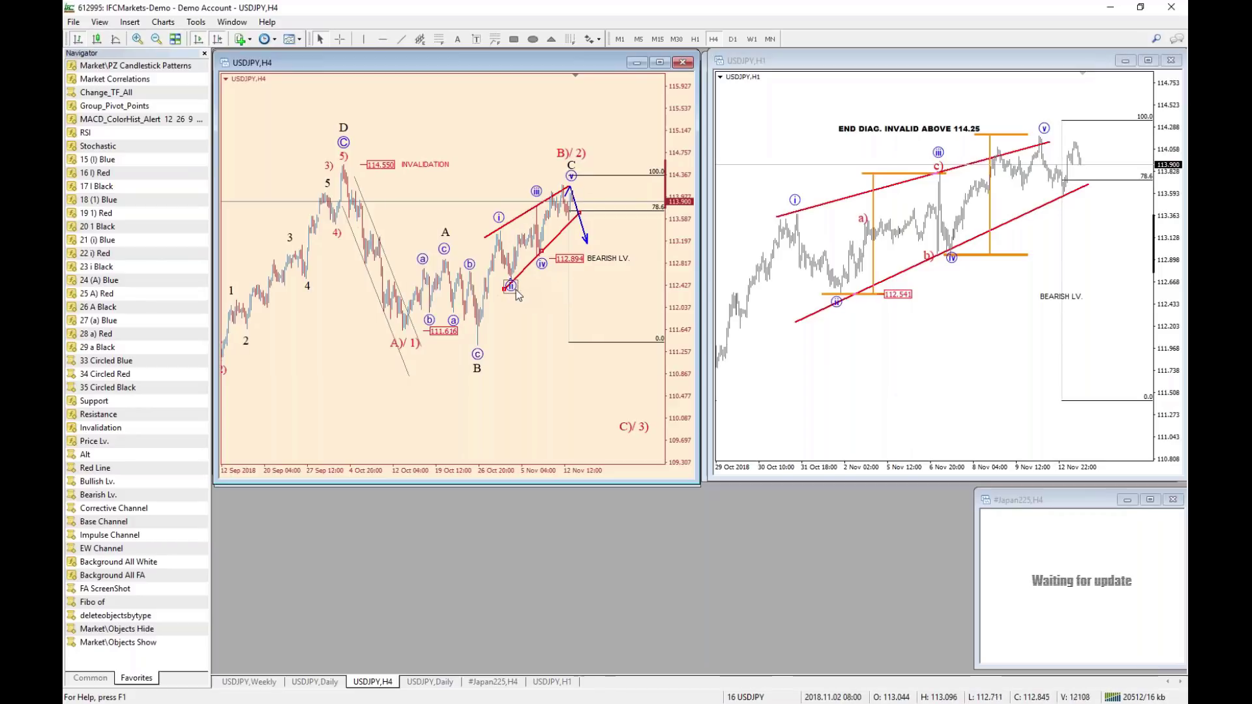
{"action": "left_click", "coordinate": [515, 290]}
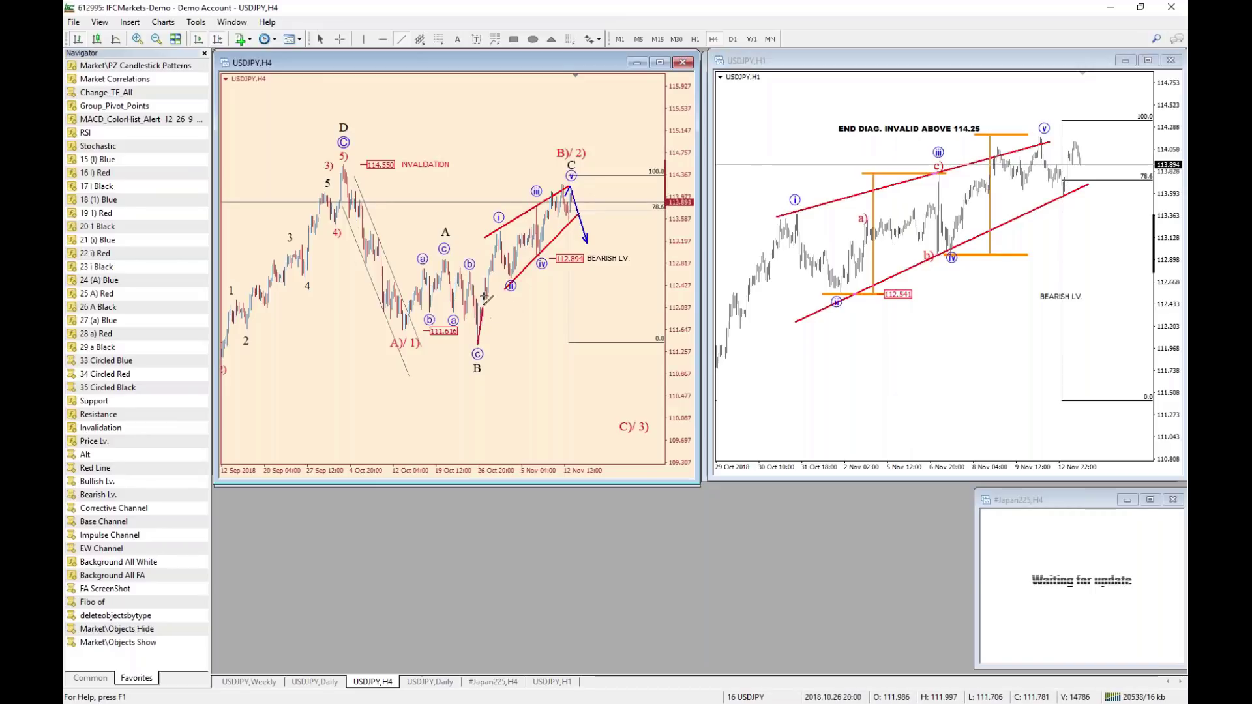
Draw trial red trendlines up from wave B and down from the peak, then delete them.
{"action": "left_click_drag", "start_coordinate": [478, 344], "coordinate": [494, 235]}
{"action": "left_click", "coordinate": [686, 415]}
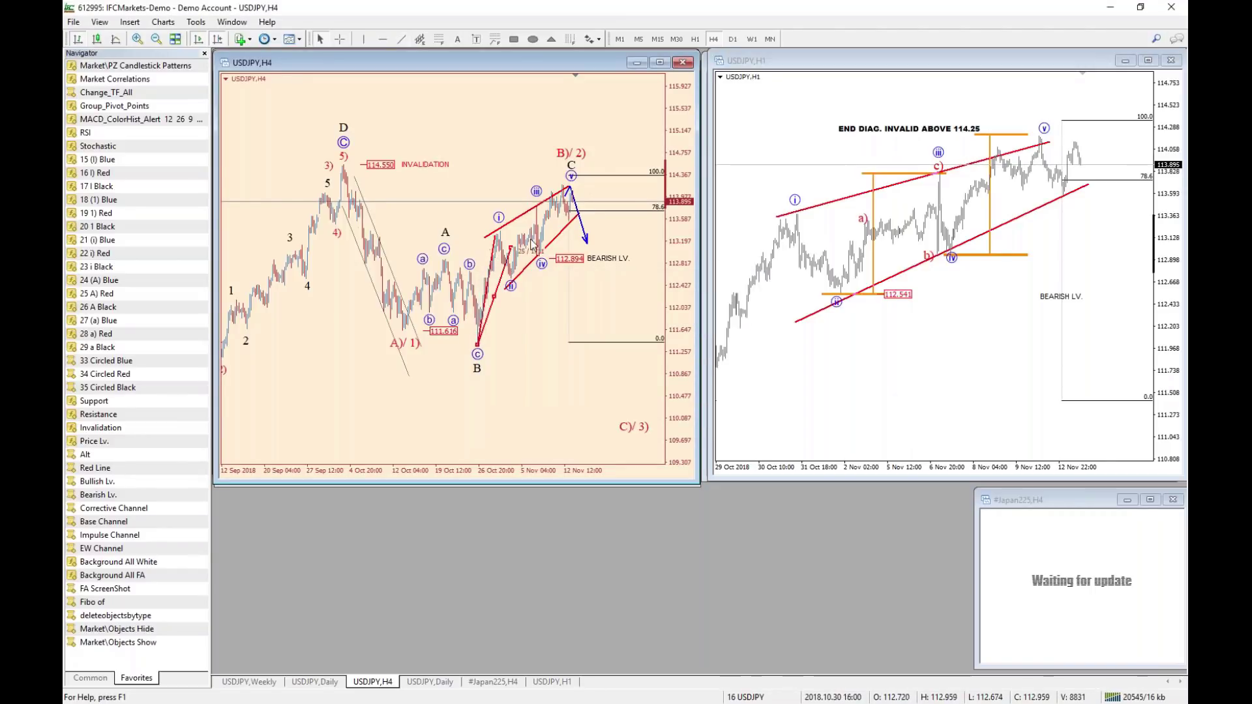
{"action": "mouse_move", "coordinate": [553, 216]}
{"action": "left_mouse_down"}
{"action": "mouse_move", "coordinate": [509, 282]}
{"action": "mouse_move", "coordinate": [577, 183]}
{"action": "left_mouse_up"}
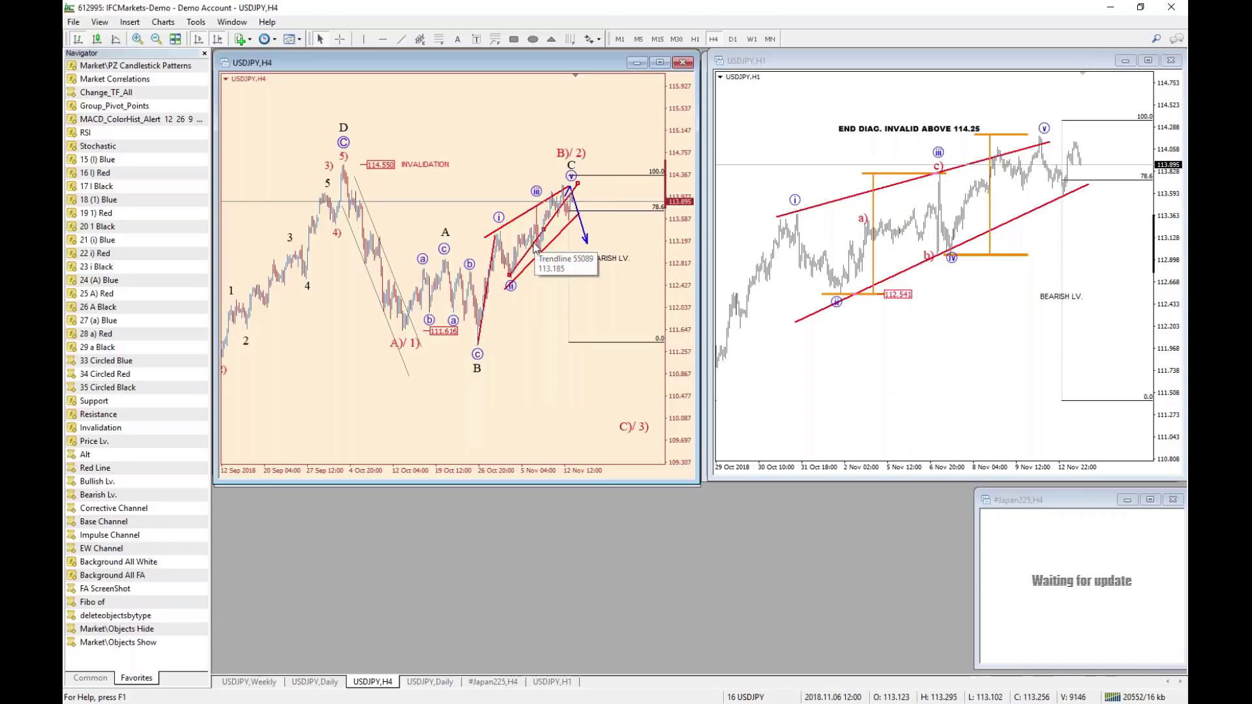
{"action": "left_click_drag", "start_coordinate": [509, 276], "coordinate": [608, 291]}
{"action": "left_click_drag", "start_coordinate": [578, 183], "coordinate": [589, 196]}
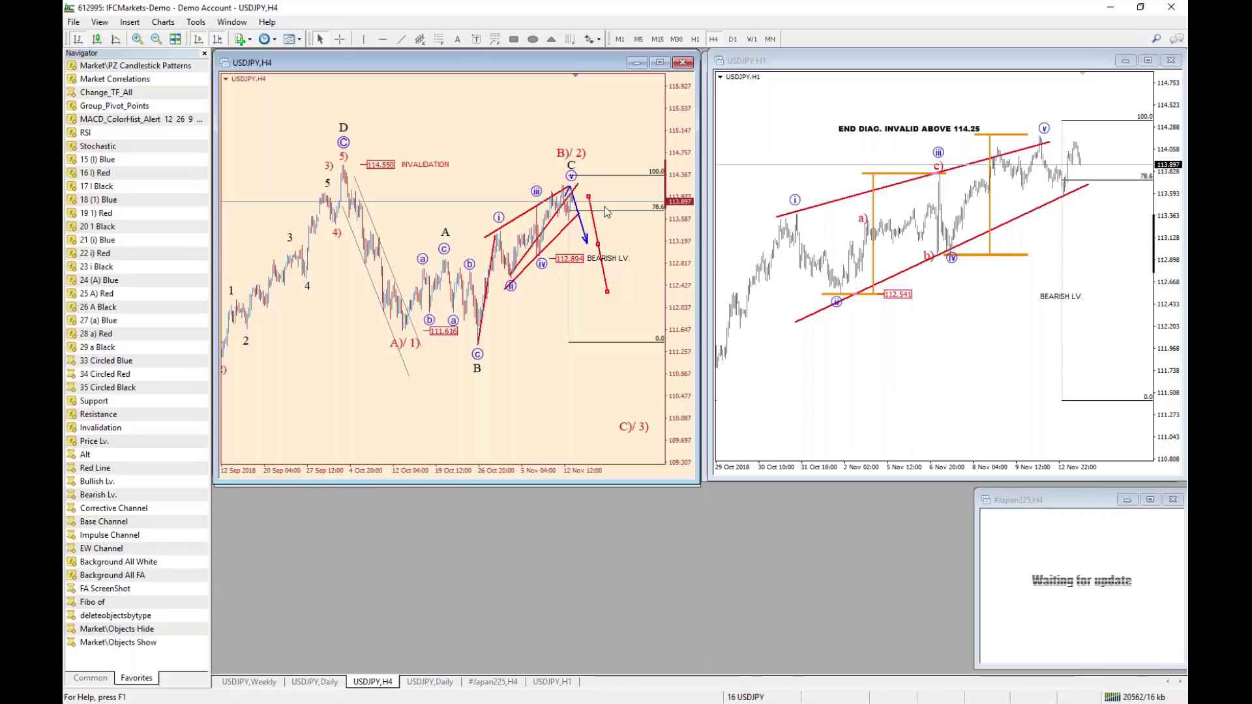
{"action": "left_click_drag", "start_coordinate": [615, 274], "coordinate": [610, 295]}
{"action": "key", "text": "Delete"}
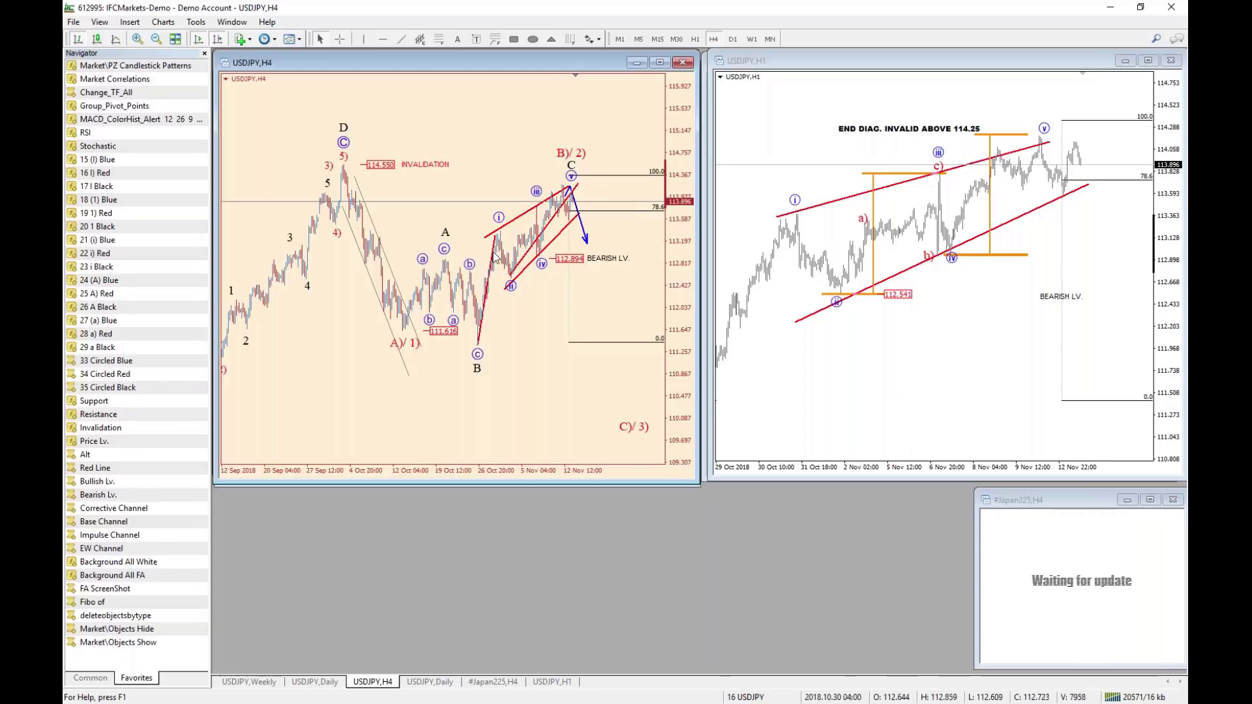
{"action": "key", "text": "BackSpace"}
{"action": "key", "text": "BackSpace"}
Re-place the lower red channel line on the H1 chart with a shallower slope.
{"action": "left_click", "coordinate": [939, 255]}
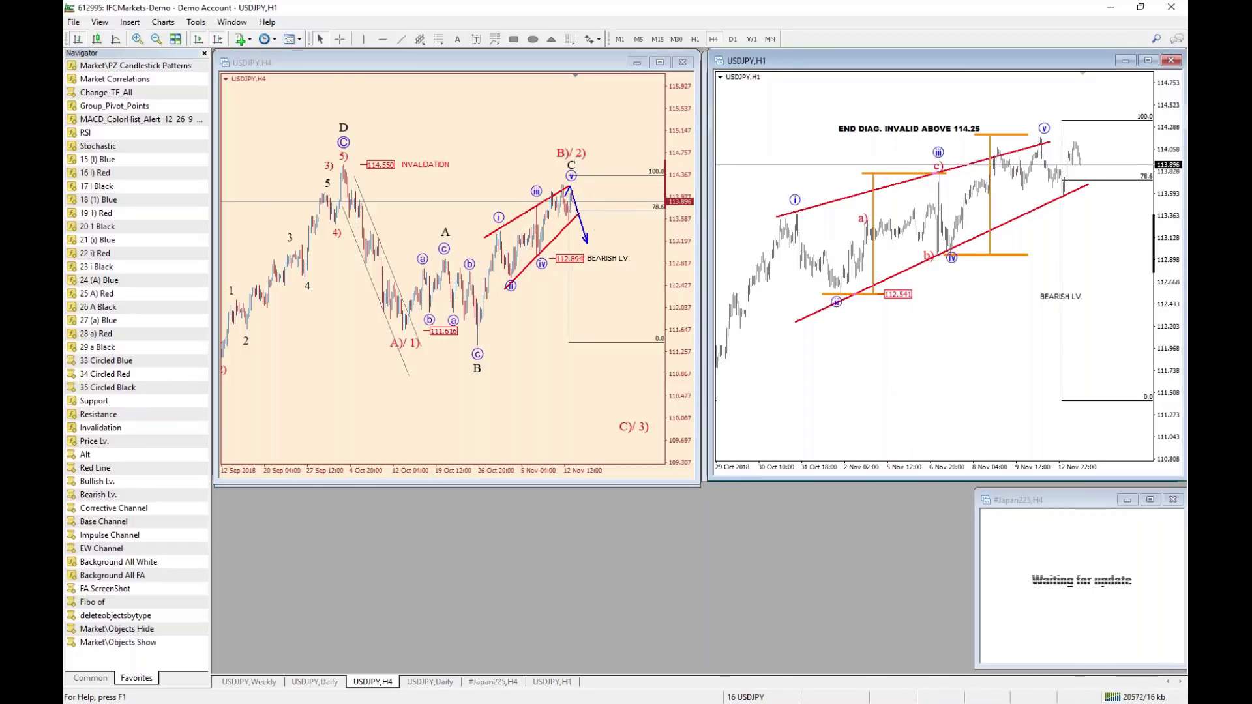
{"action": "mouse_move", "coordinate": [796, 322]}
{"action": "left_mouse_down"}
{"action": "mouse_move", "coordinate": [848, 179]}
{"action": "mouse_move", "coordinate": [847, 300]}
{"action": "mouse_move", "coordinate": [797, 328]}
{"action": "mouse_move", "coordinate": [790, 316]}
{"action": "left_mouse_up"}
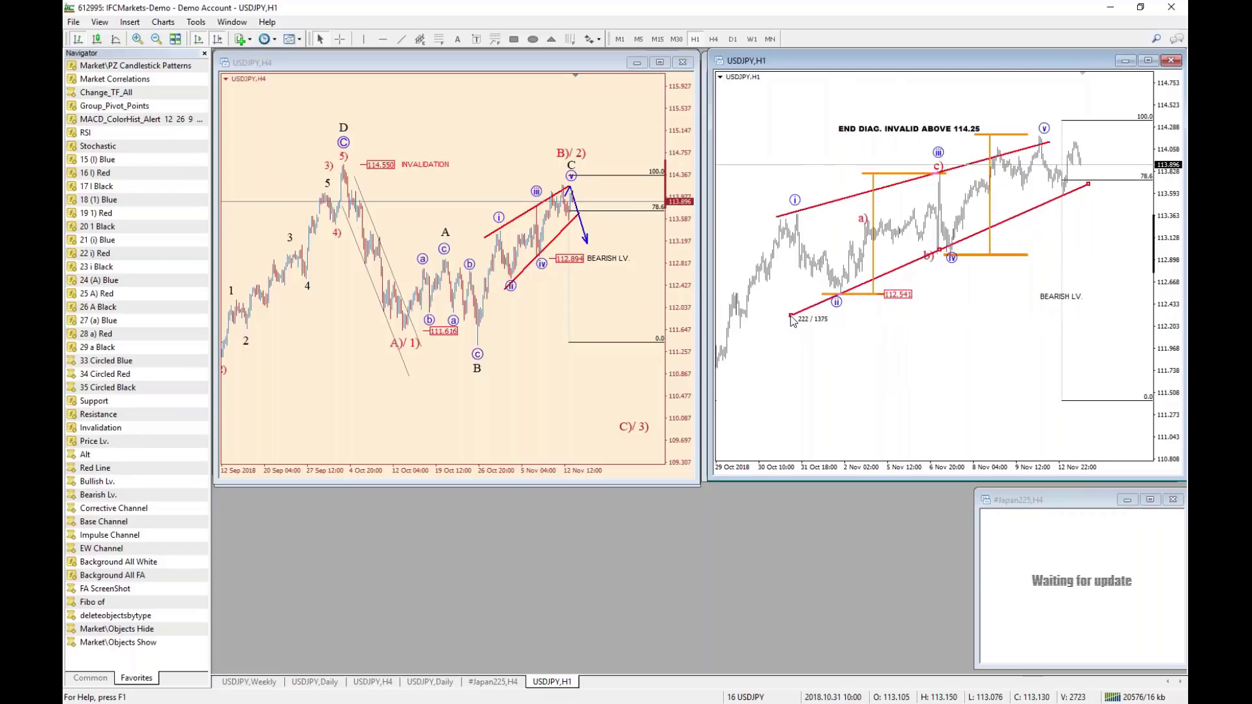
{"action": "left_click_drag", "start_coordinate": [1089, 184], "coordinate": [1084, 191]}
{"action": "middle_click", "coordinate": [841, 316]}
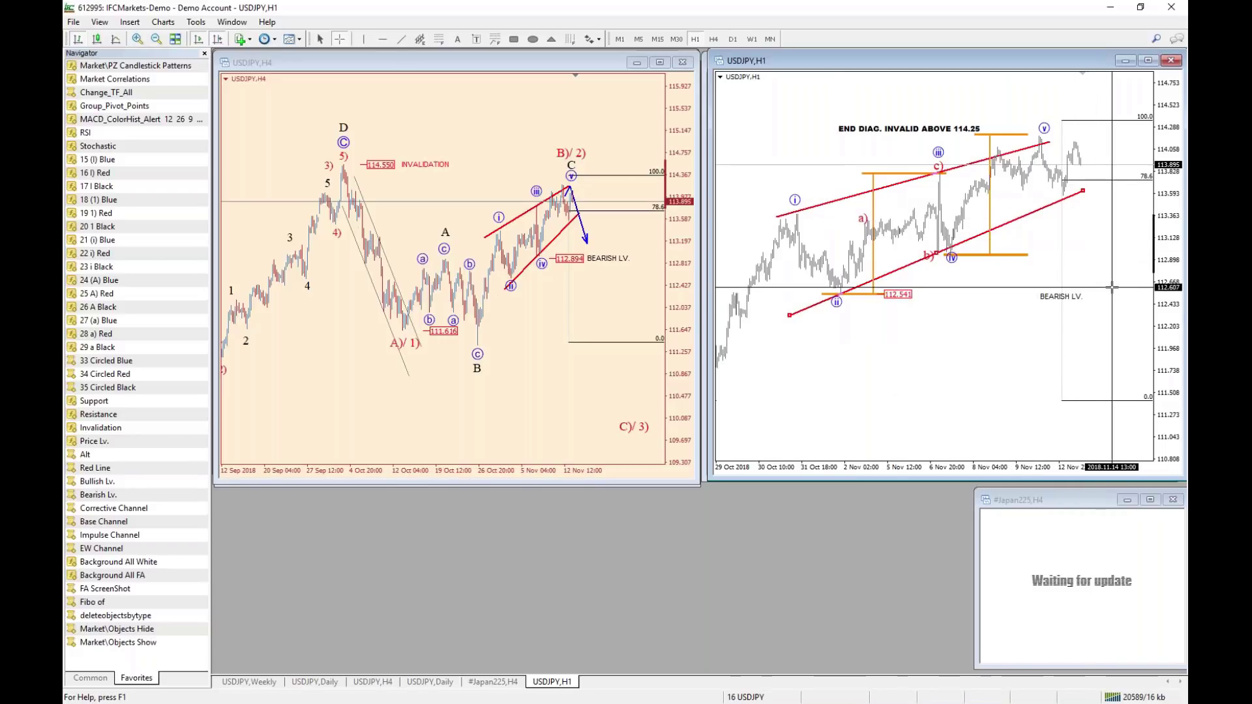
{"action": "left_click", "coordinate": [344, 158]}
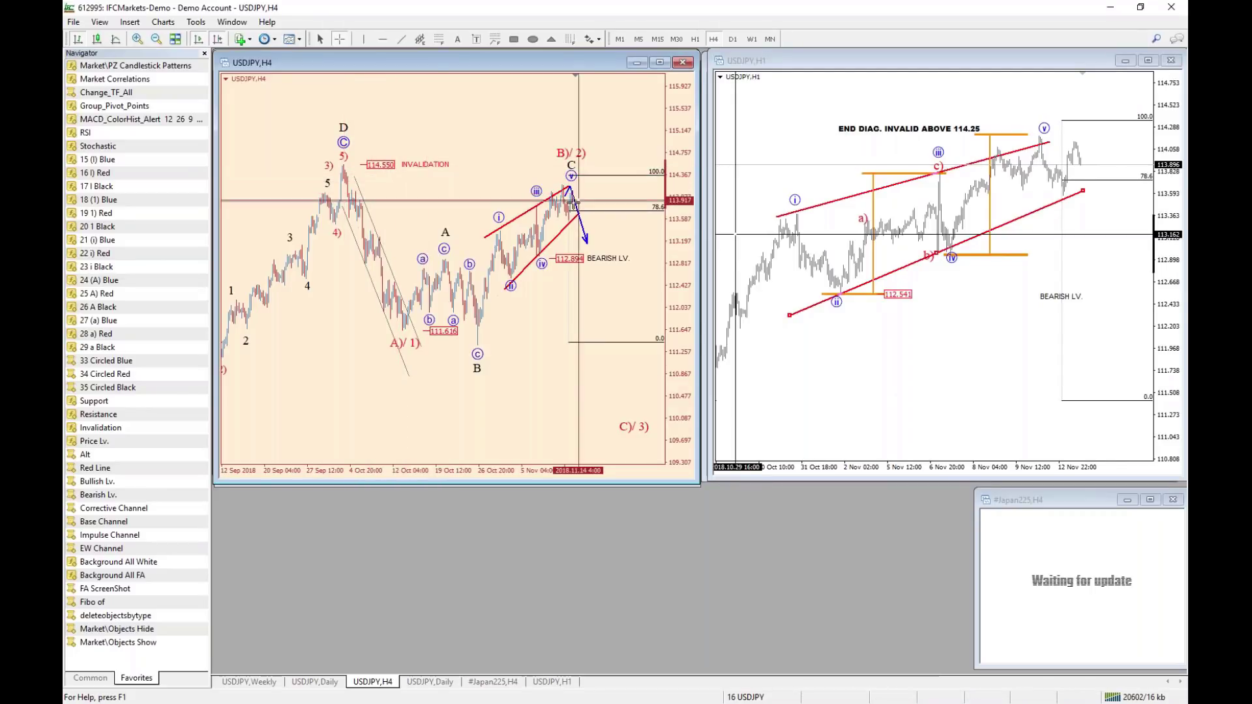
{"action": "left_click", "coordinate": [922, 261]}
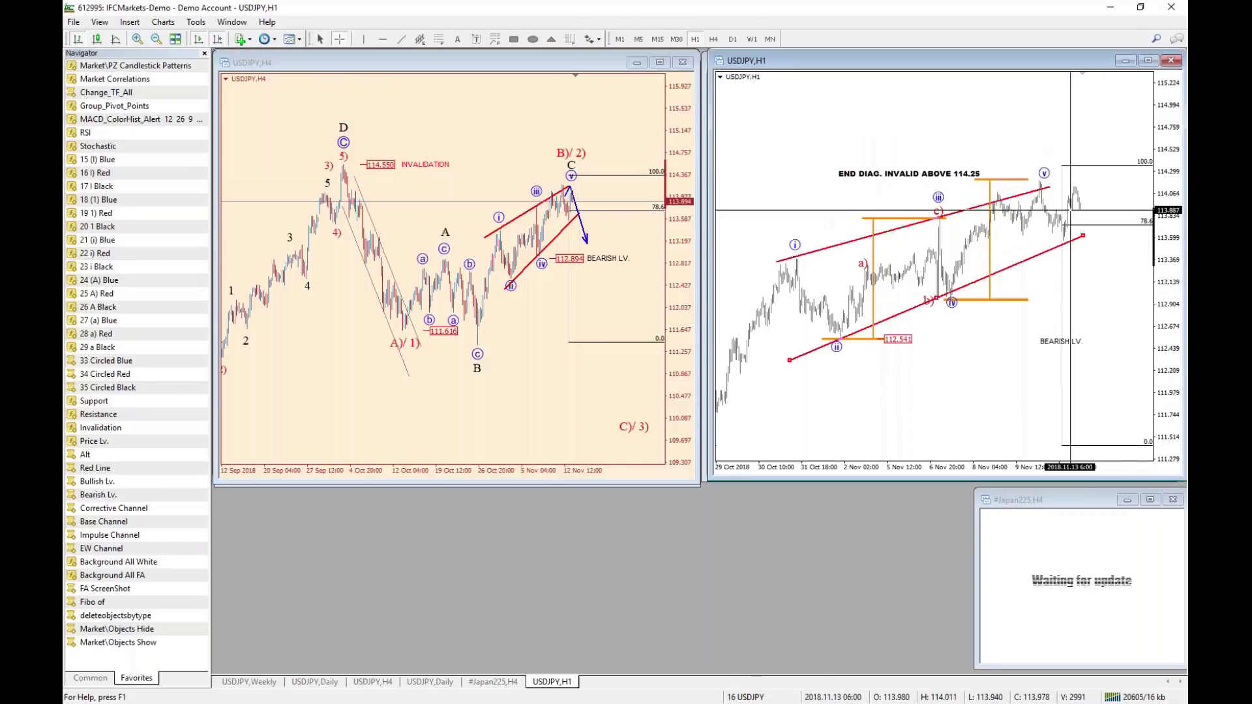
{"action": "key", "text": "Escape"}
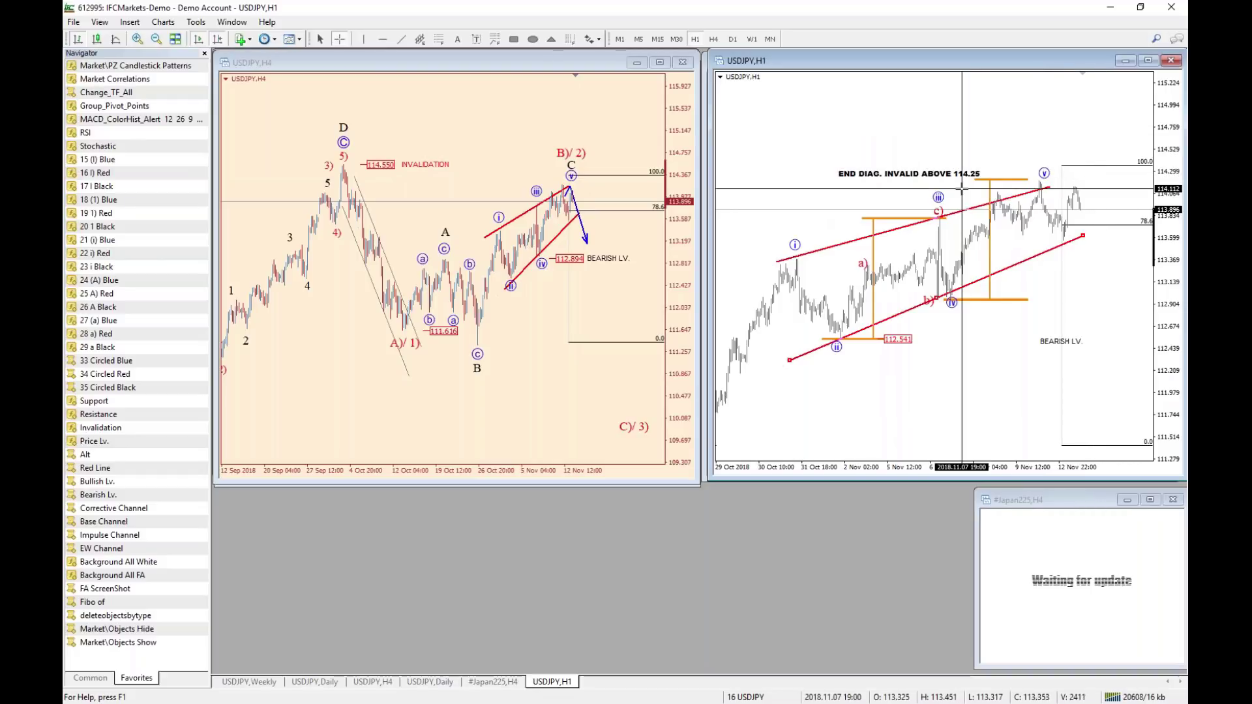
Measure near the wave (v) high and extend the upper H1 red channel line.
{"action": "middle_click", "coordinate": [1029, 174]}
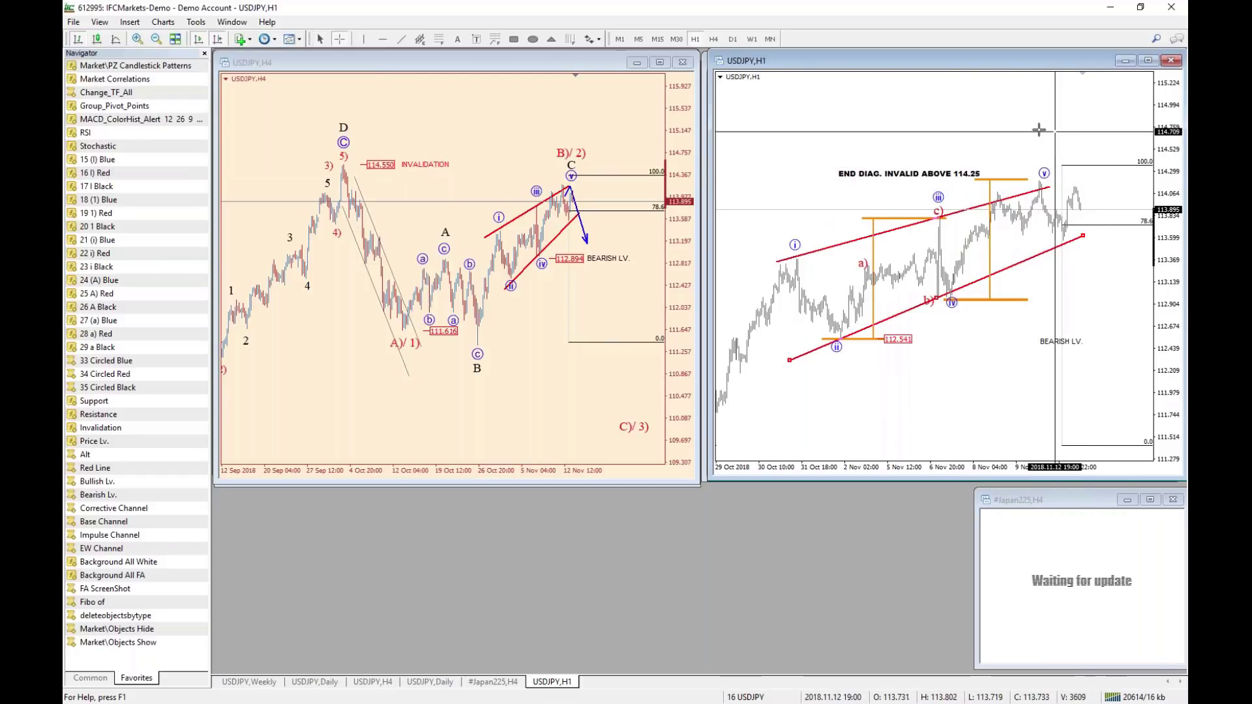
{"action": "left_click_drag", "start_coordinate": [1037, 172], "coordinate": [1107, 172]}
{"action": "double_click", "coordinate": [1047, 187]}
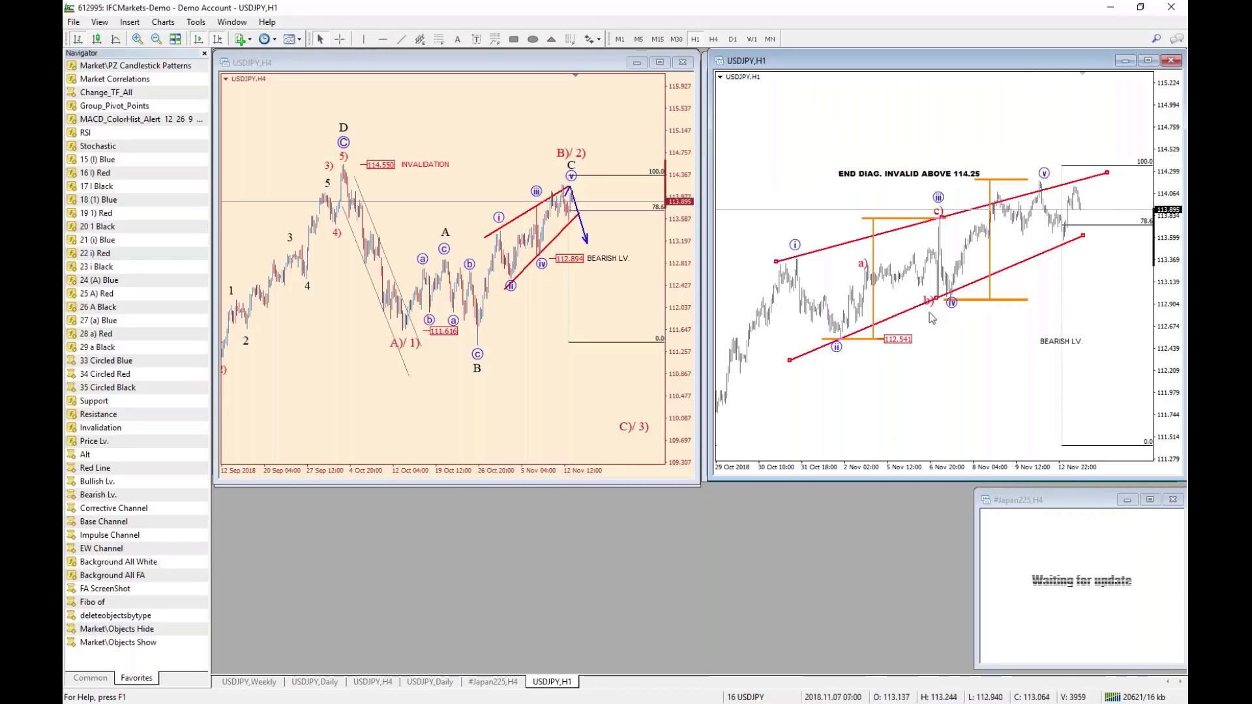
{"action": "middle_click", "coordinate": [639, 177]}
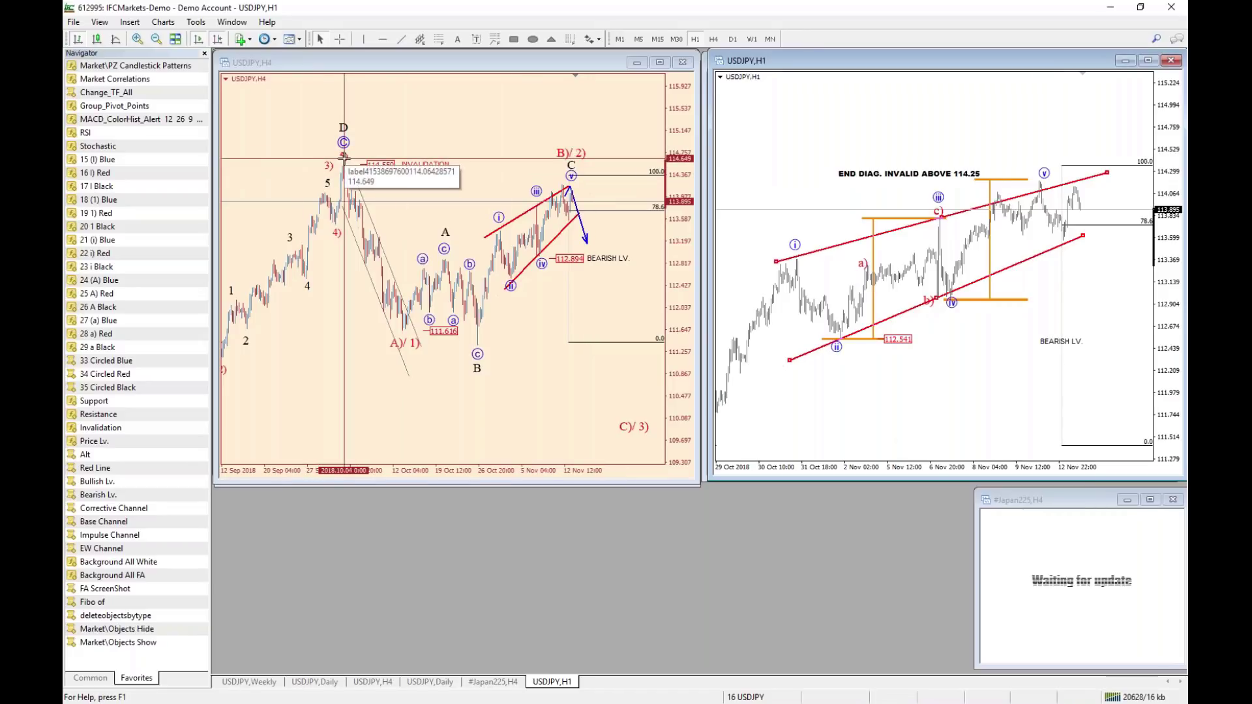
Pan the H4 chart to reveal the 161.8 Fibonacci level above prices.
{"action": "left_click", "coordinate": [344, 158]}
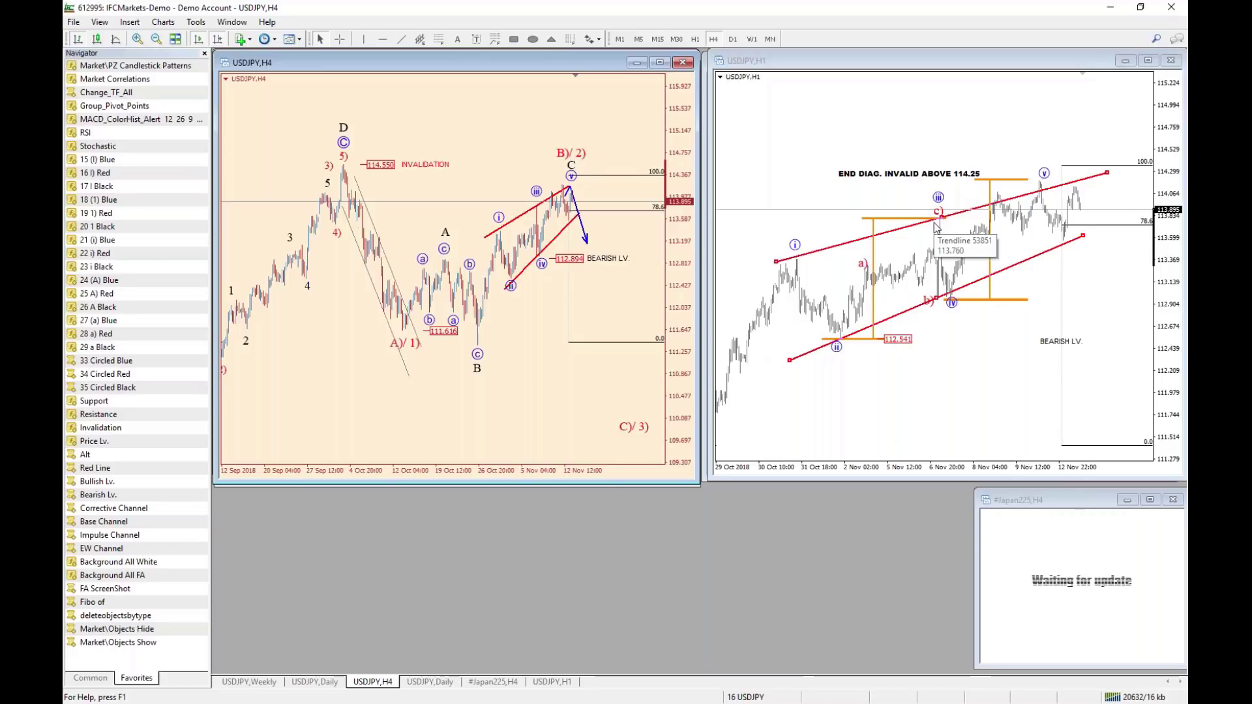
{"action": "left_click_drag", "start_coordinate": [922, 359], "coordinate": [985, 375]}
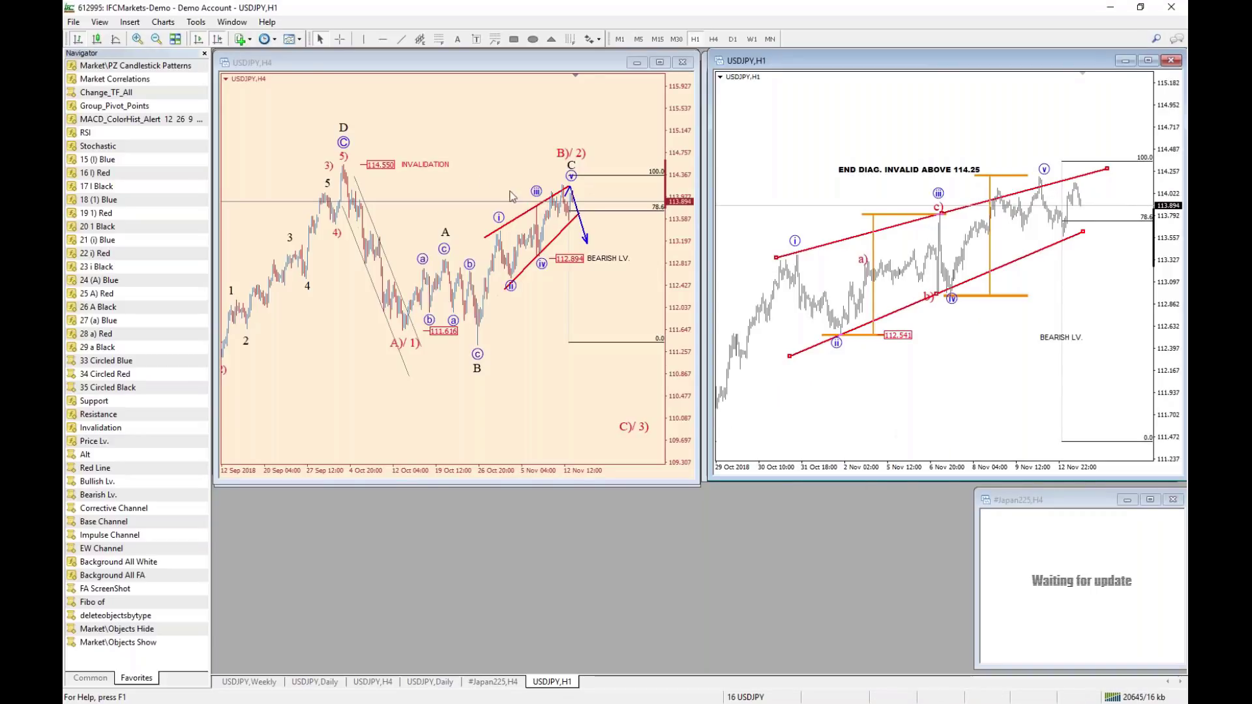
{"action": "left_click", "coordinate": [479, 182]}
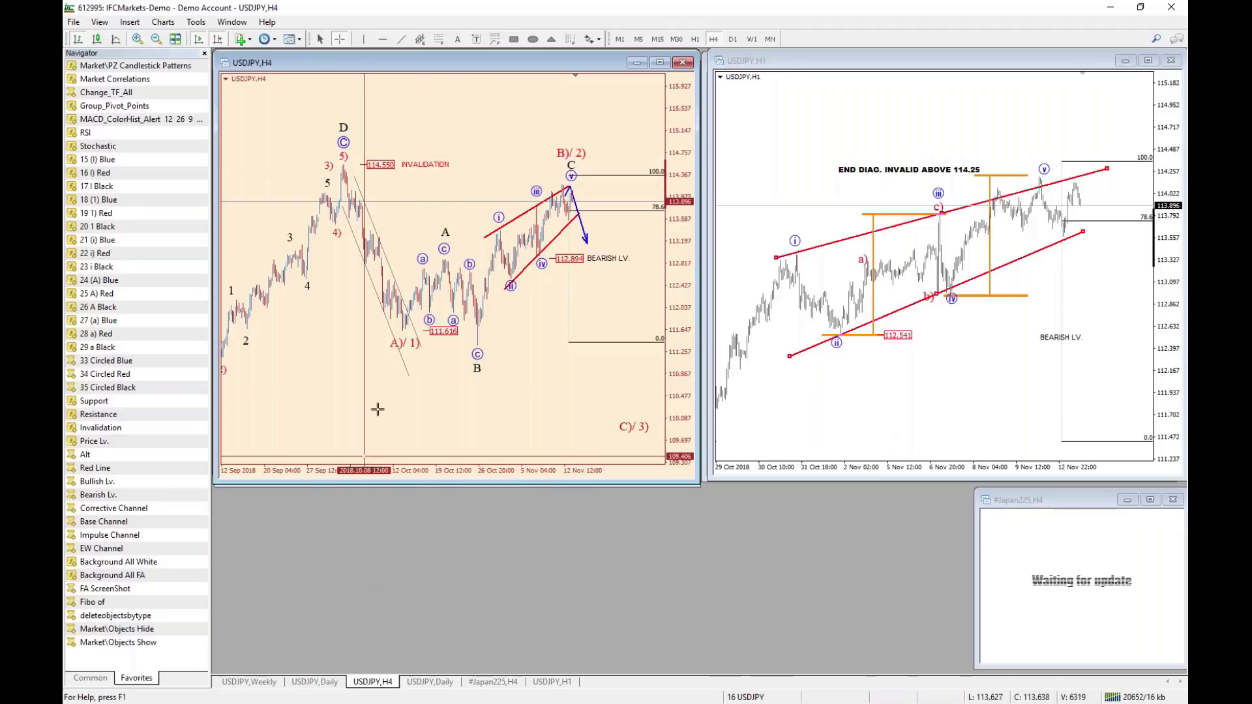
{"action": "left_click_drag", "start_coordinate": [380, 370], "coordinate": [356, 386]}
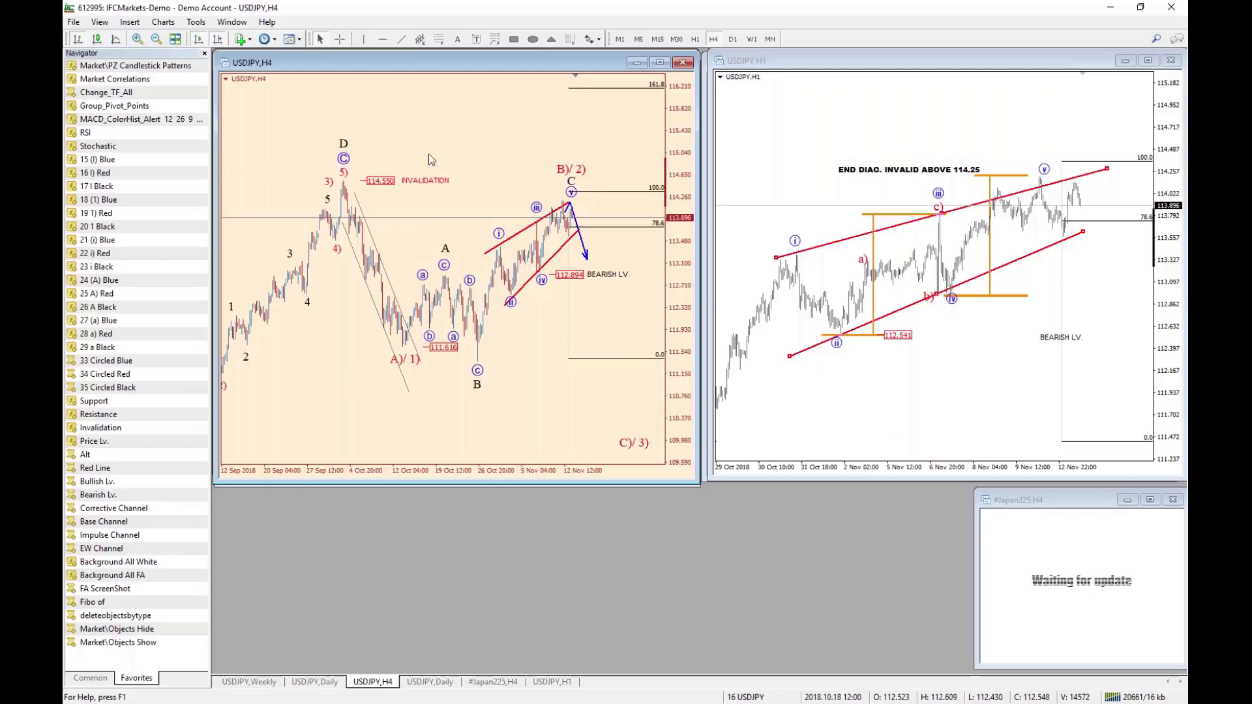
Show the USDJPY daily chart, widen it, and re-angle both red channel lines from wave A past 5).
{"action": "left_click", "coordinate": [431, 682]}
{"action": "left_click_drag", "start_coordinate": [1174, 170], "coordinate": [1179, 196]}
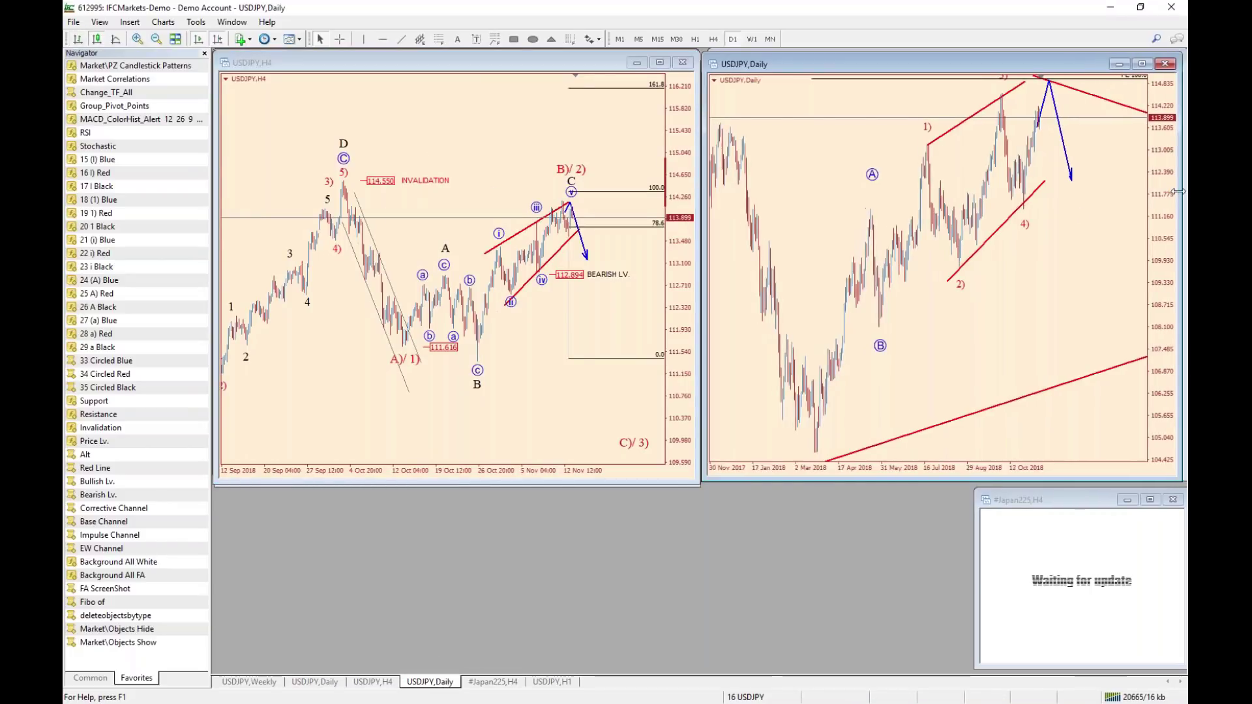
{"action": "left_click_drag", "start_coordinate": [1045, 205], "coordinate": [1059, 202]}
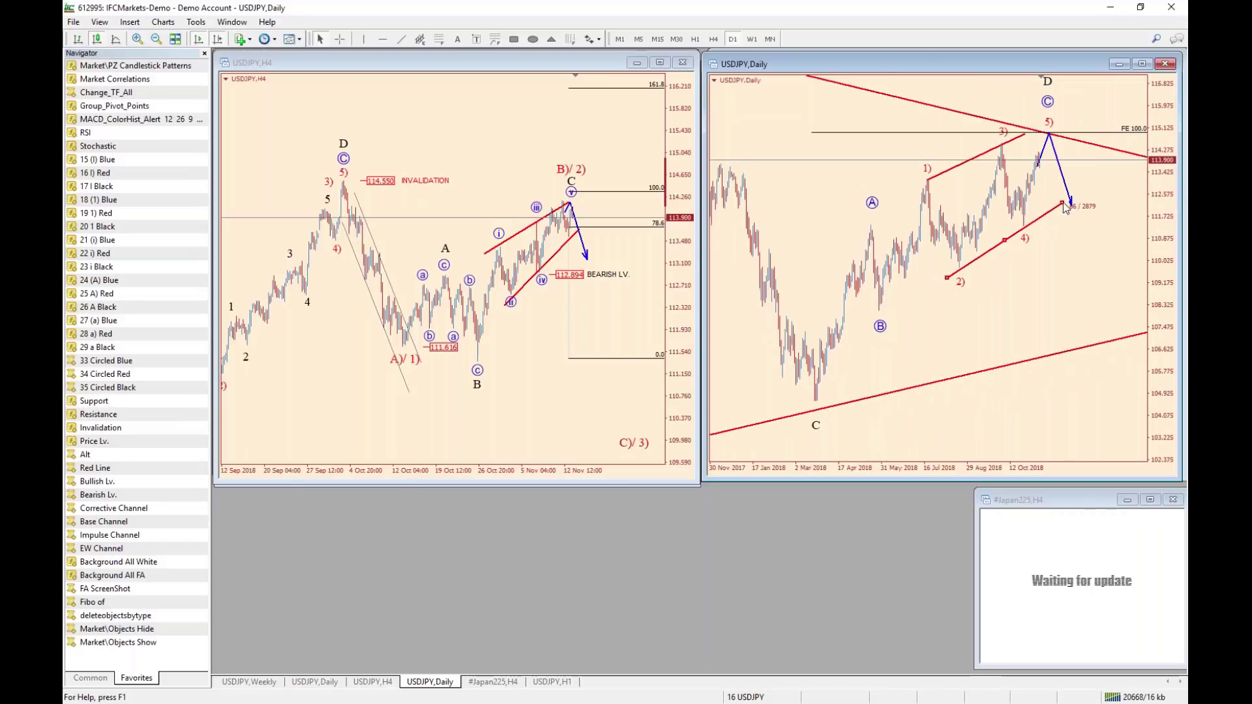
{"action": "left_click_drag", "start_coordinate": [947, 277], "coordinate": [936, 285]}
{"action": "left_click", "coordinate": [941, 229]}
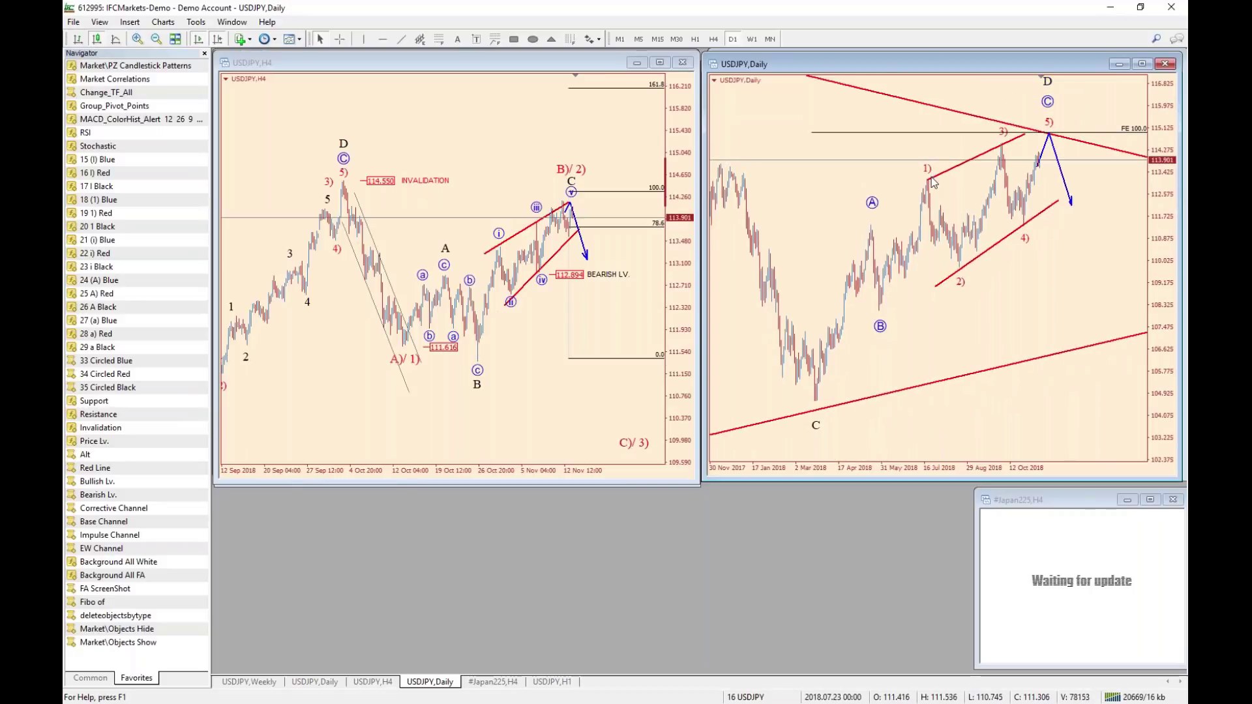
{"action": "left_click_drag", "start_coordinate": [932, 184], "coordinate": [881, 197]}
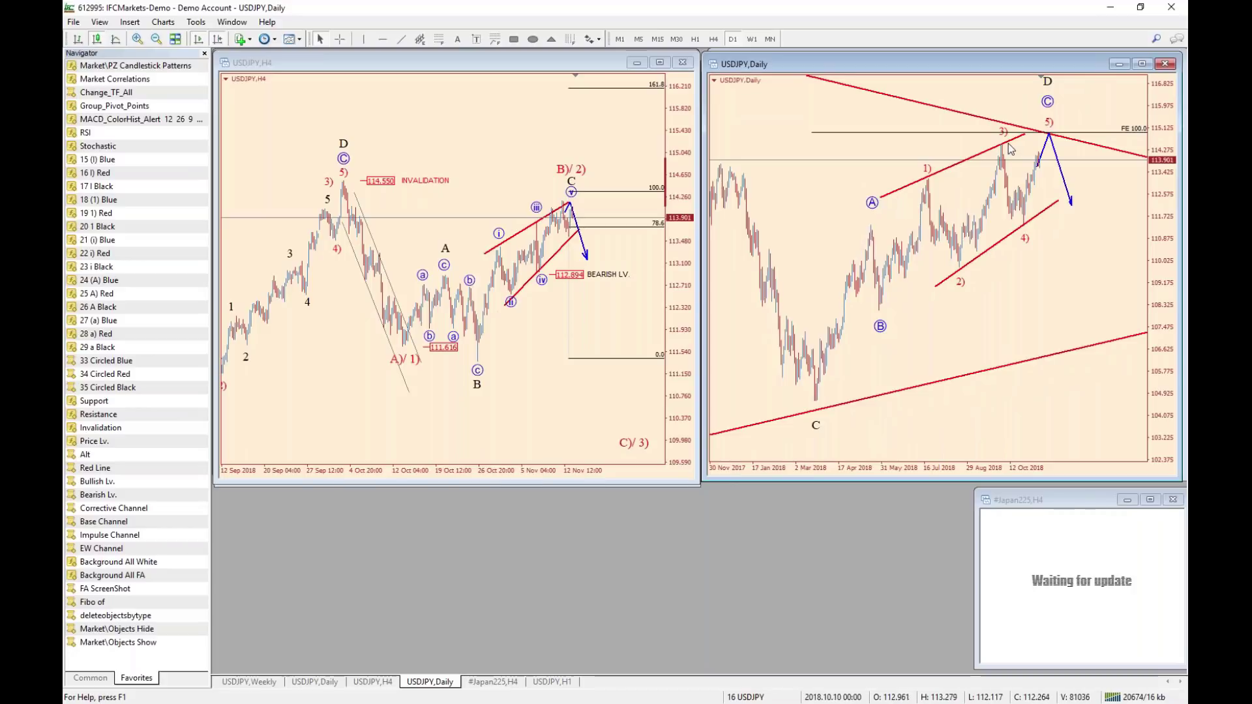
{"action": "left_click_drag", "start_coordinate": [1024, 134], "coordinate": [1068, 116]}
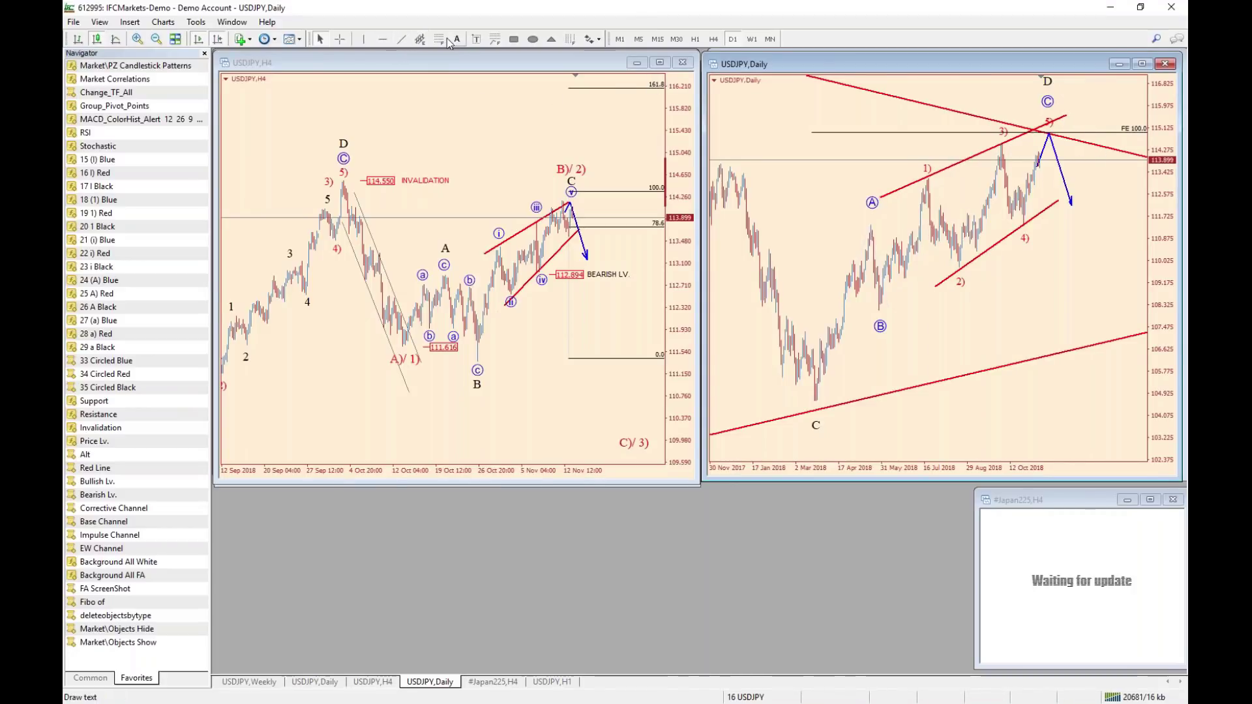
Draw a blue vertical trend line down to the lower channel line.
{"action": "left_click", "coordinate": [401, 39]}
{"action": "left_click_drag", "start_coordinate": [860, 226], "coordinate": [860, 399]}
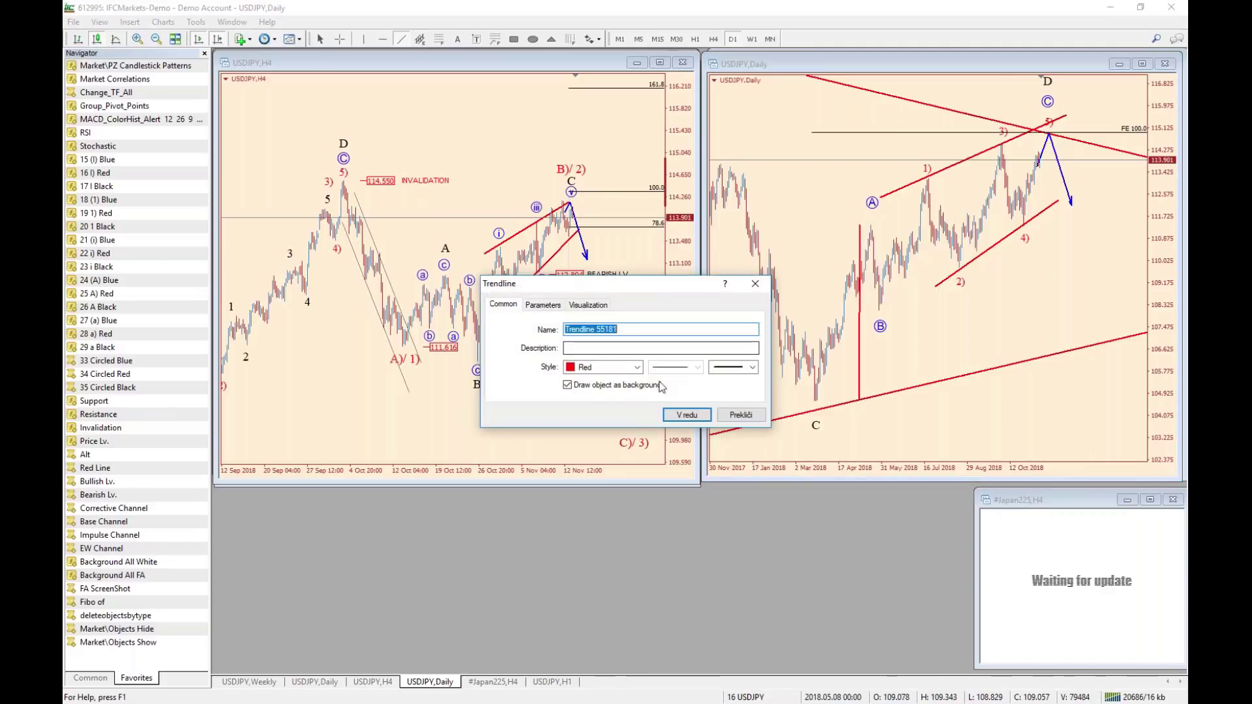
{"action": "left_click", "coordinate": [638, 368]}
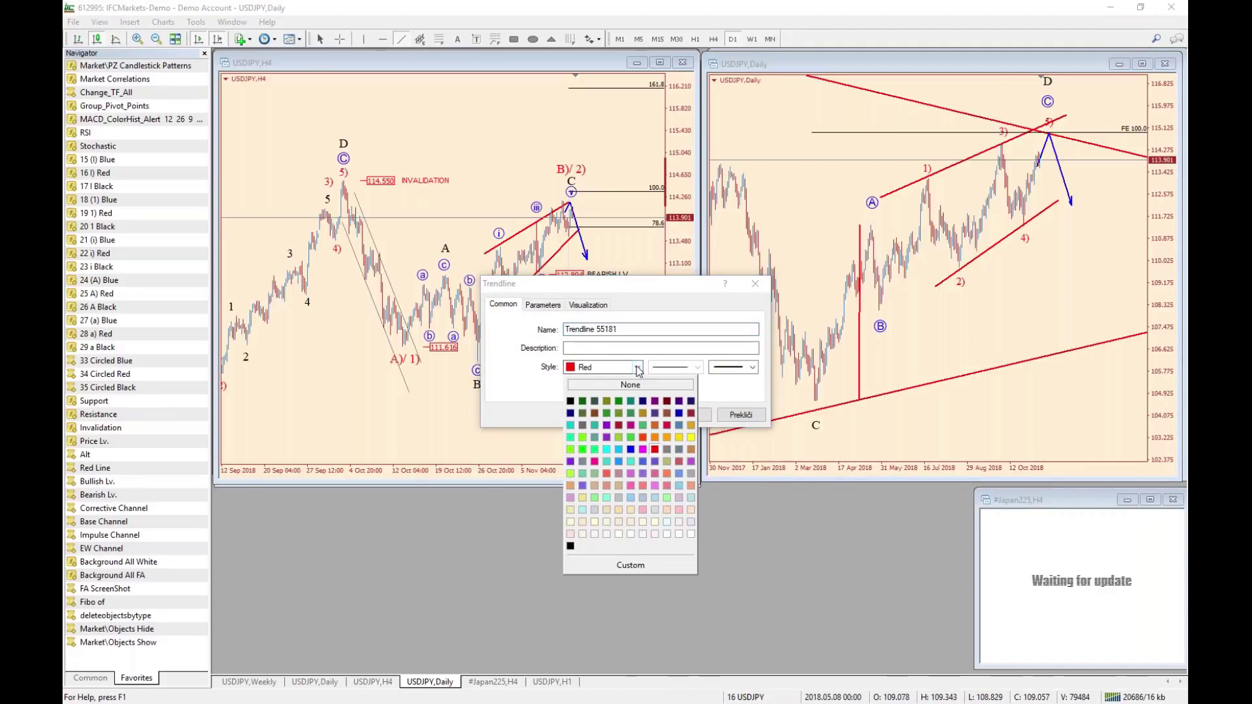
{"action": "left_click", "coordinate": [631, 450]}
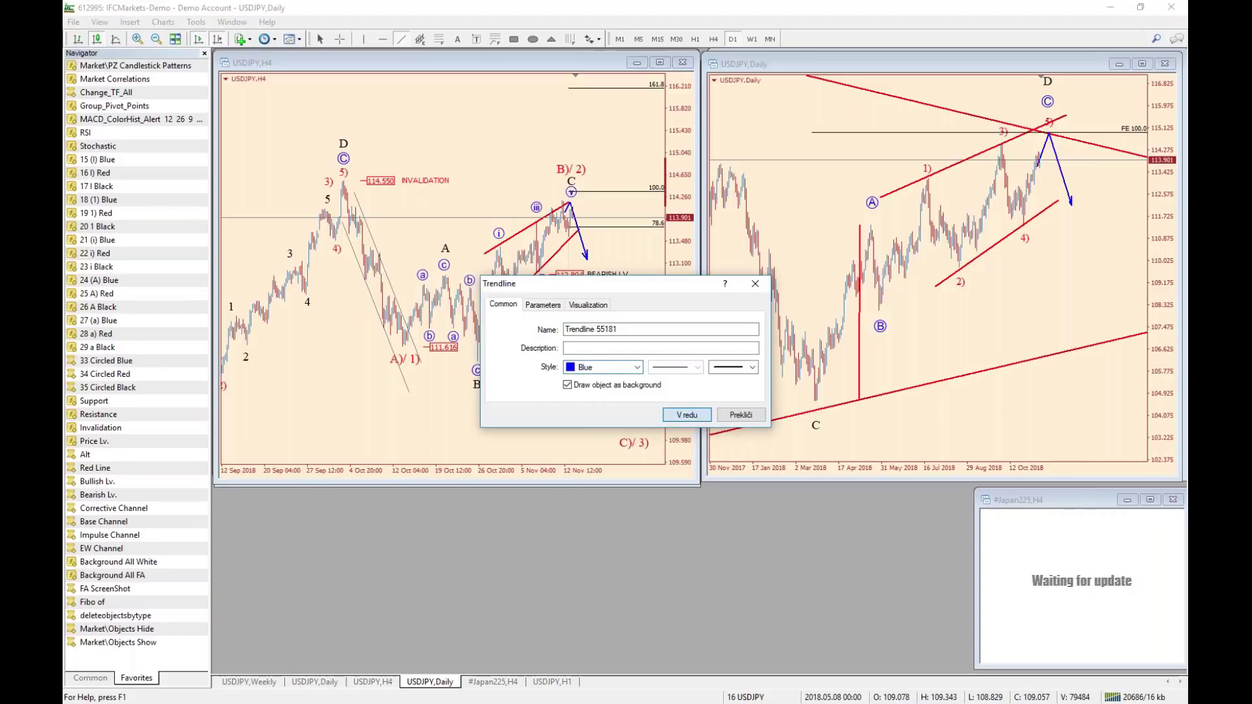
{"action": "left_click", "coordinate": [687, 416]}
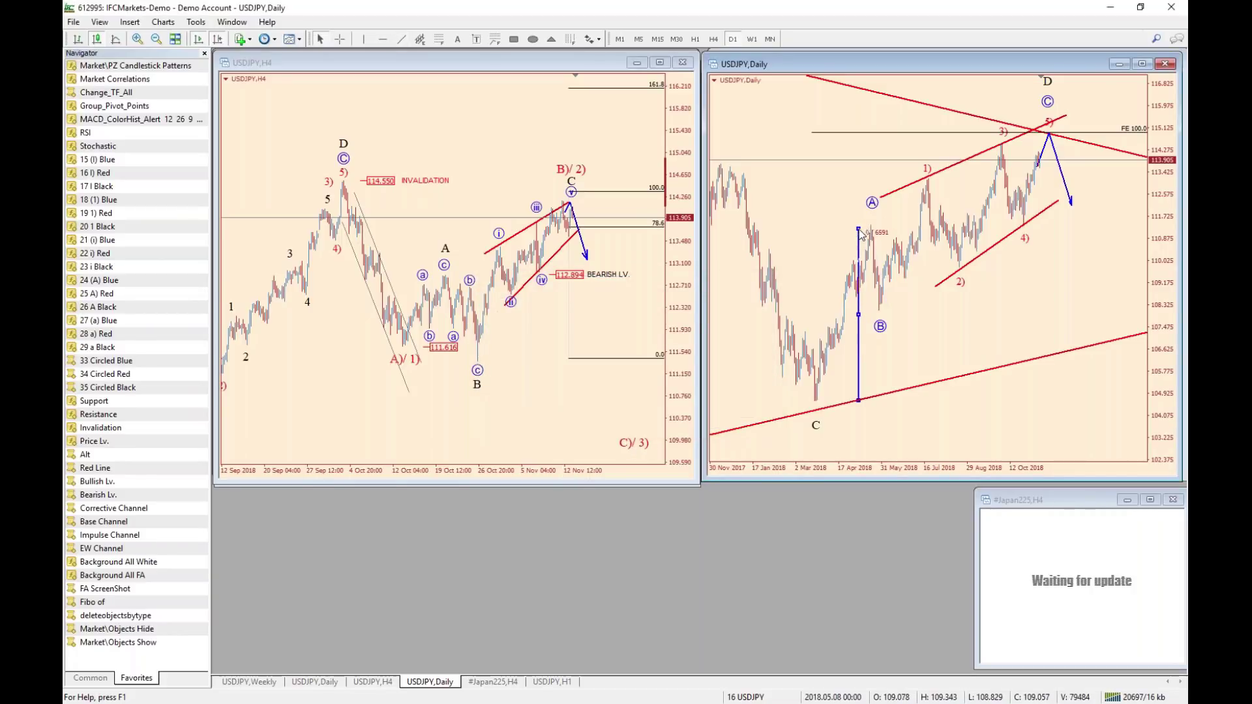
Copy the blue line to wave 1 and add a blue horizontal line level with wave 5).
{"action": "left_click_drag", "start_coordinate": [862, 235], "coordinate": [932, 232]}
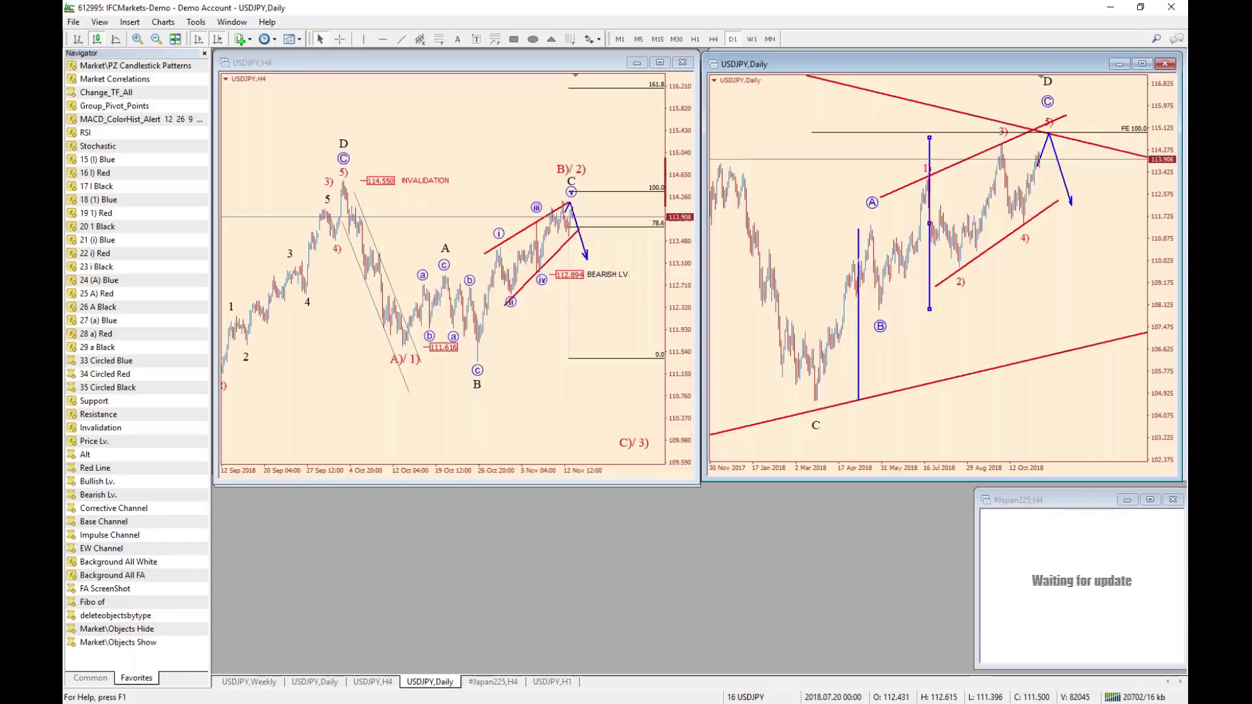
{"action": "left_click_drag", "start_coordinate": [929, 309], "coordinate": [1070, 142]}
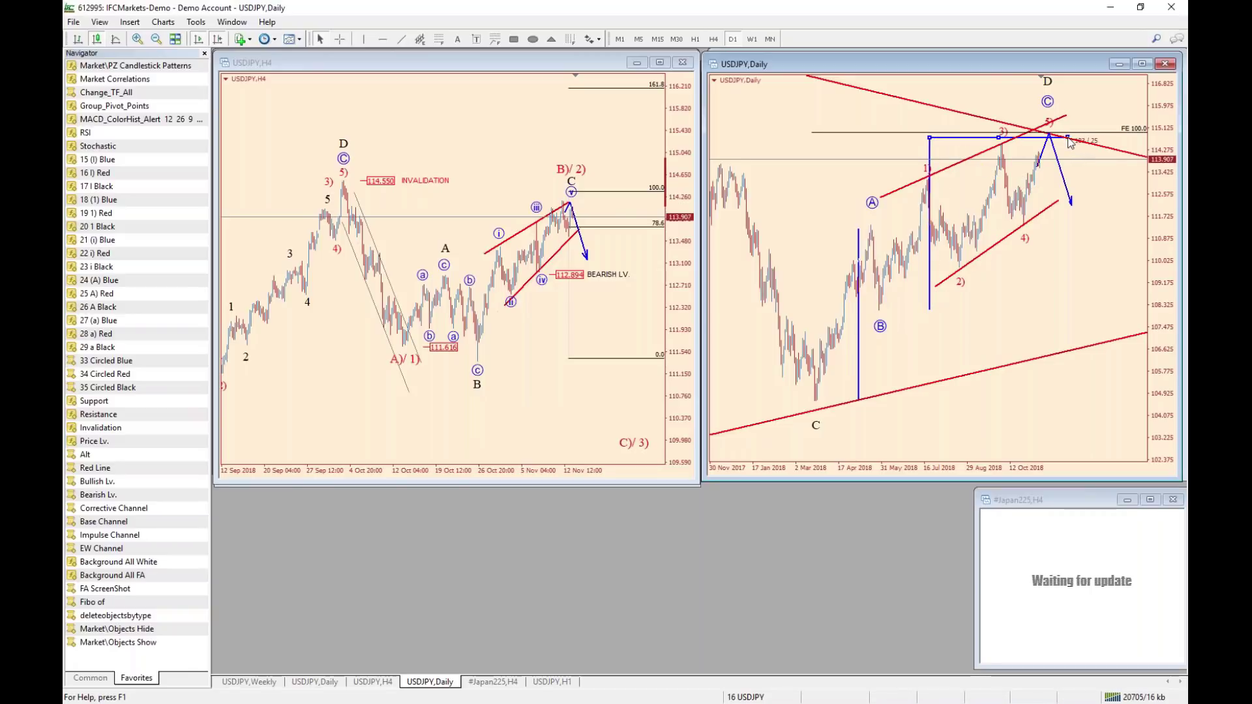
{"action": "middle_click", "coordinate": [1051, 139]}
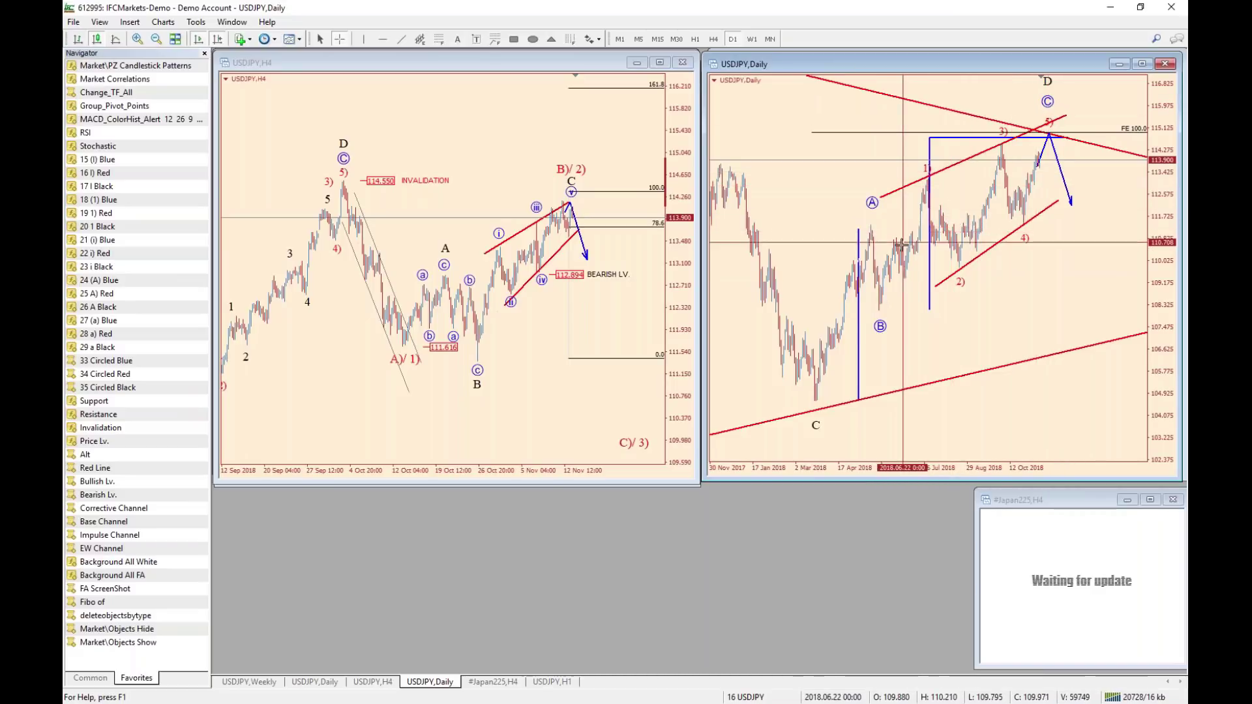
On the Weekly chart, lower both ends of the triangle's upper trendline to re-fit it.
{"action": "left_click", "coordinate": [315, 682]}
{"action": "left_click", "coordinate": [250, 681]}
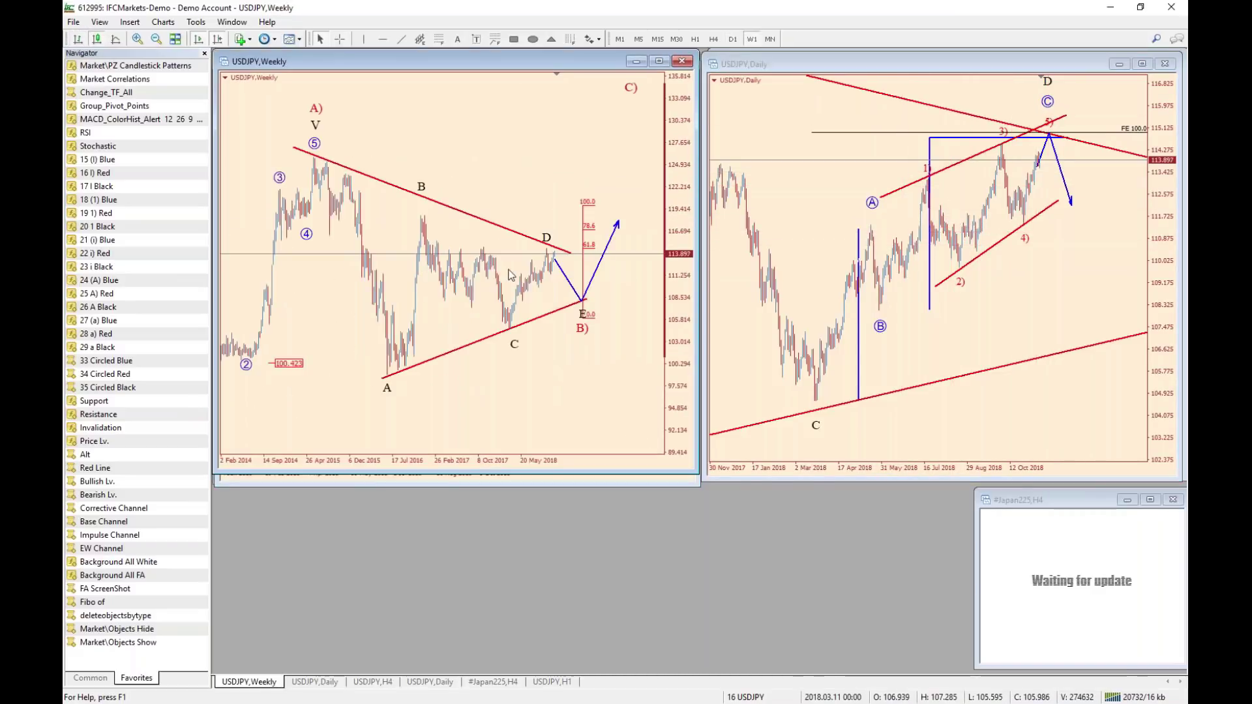
{"action": "double_click", "coordinate": [516, 233]}
{"action": "left_click_drag", "start_coordinate": [571, 253], "coordinate": [588, 266]}
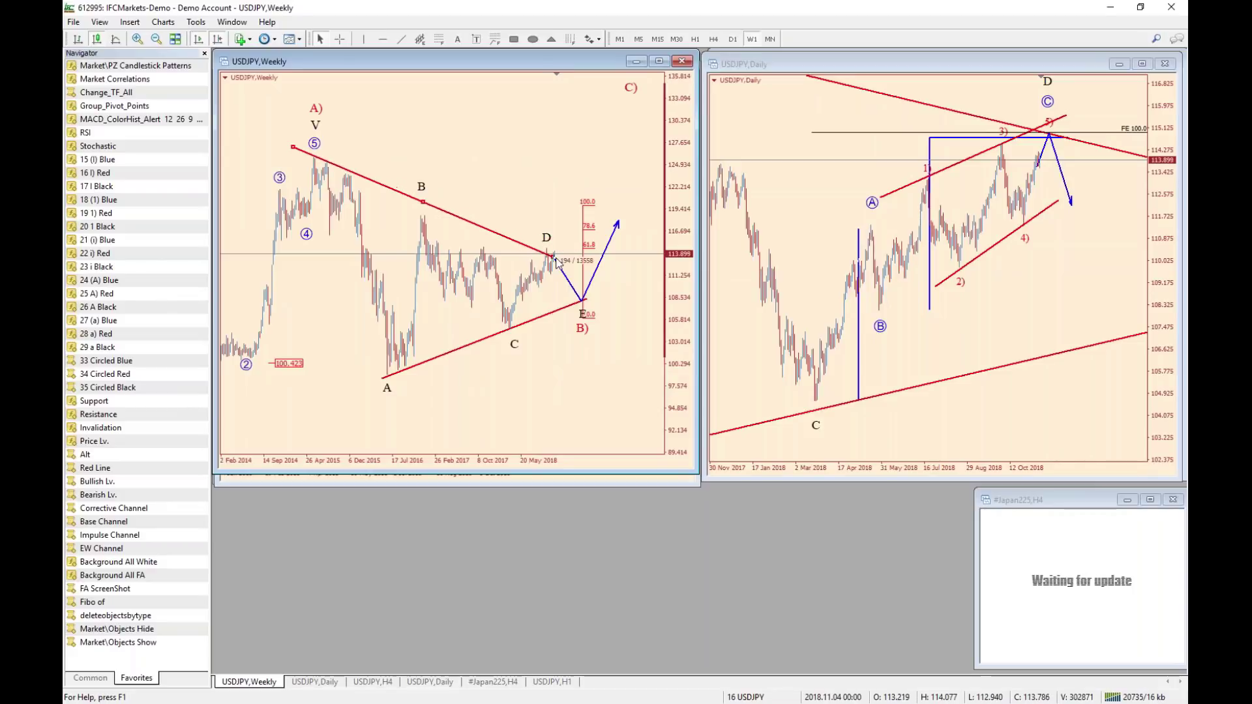
{"action": "left_click_drag", "start_coordinate": [293, 146], "coordinate": [295, 154]}
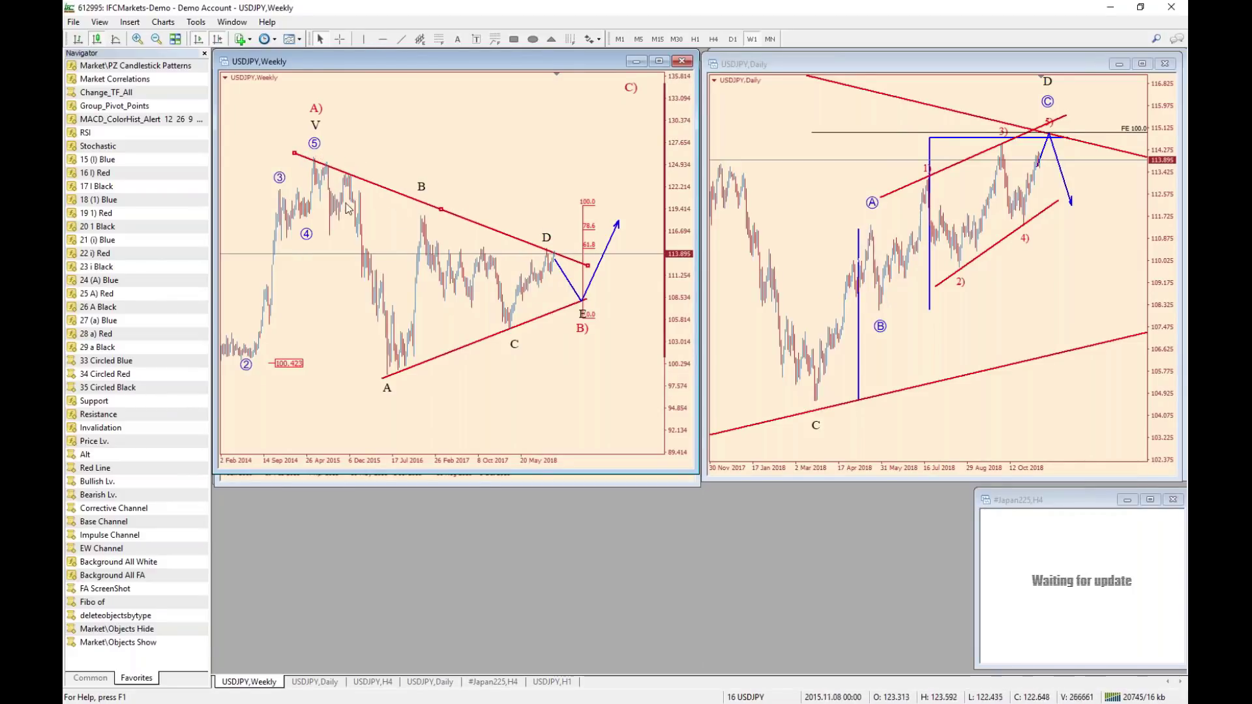
Check price levels with the crosshair and move the blue projection from D upward to shorten it.
{"action": "middle_click", "coordinate": [339, 174]}
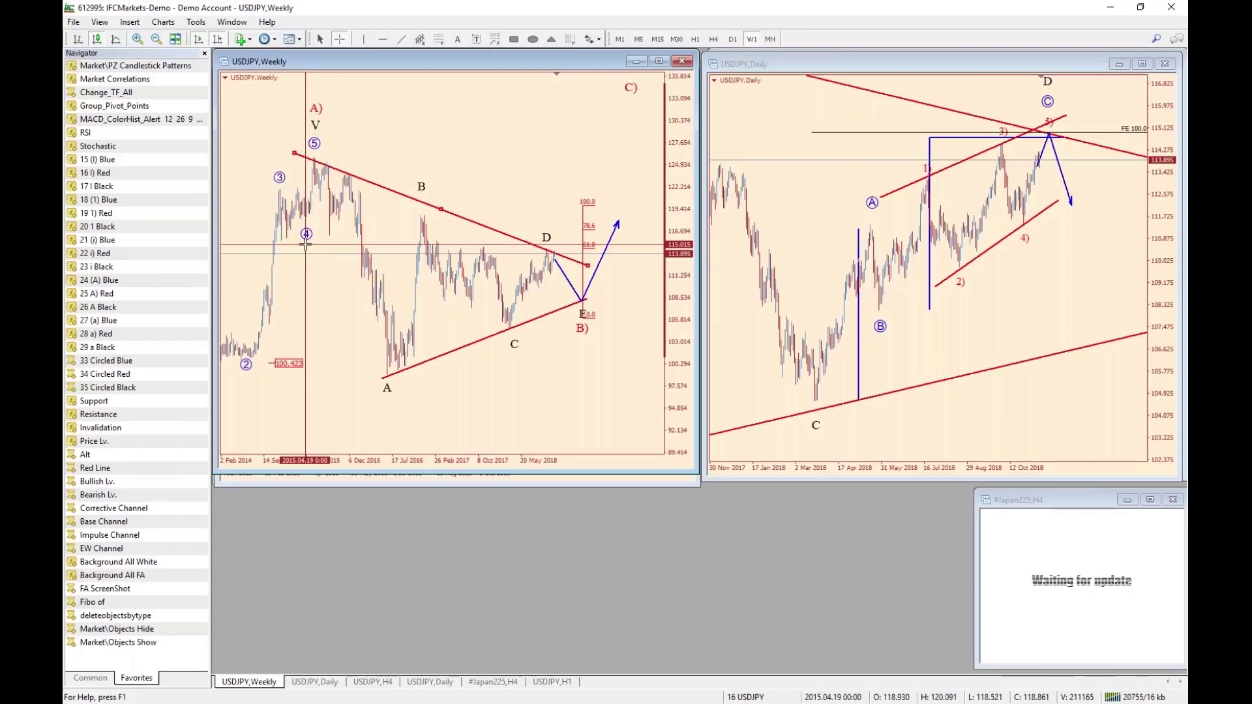
{"action": "middle_click", "coordinate": [567, 243]}
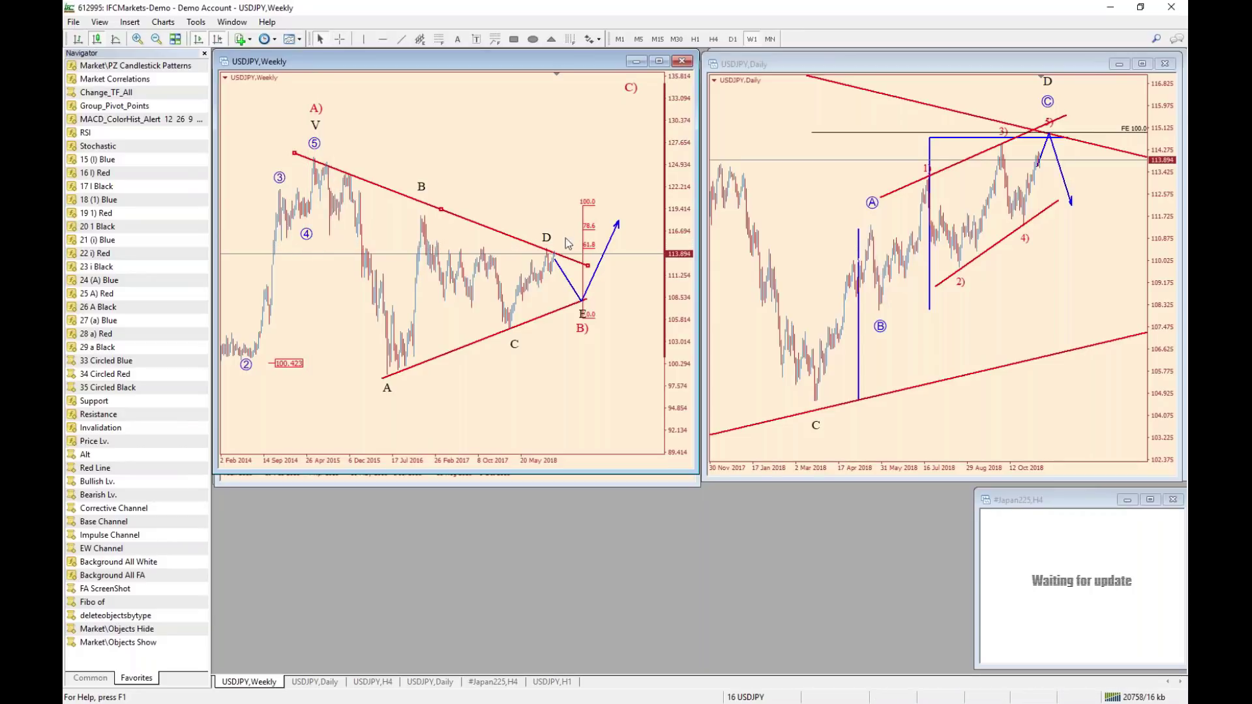
{"action": "mouse_move", "coordinate": [561, 275]}
{"action": "left_mouse_down"}
{"action": "mouse_move", "coordinate": [572, 273]}
{"action": "mouse_move", "coordinate": [560, 256]}
{"action": "mouse_move", "coordinate": [614, 261]}
{"action": "mouse_move", "coordinate": [575, 259]}
{"action": "mouse_move", "coordinate": [582, 246]}
{"action": "mouse_move", "coordinate": [574, 268]}
{"action": "left_mouse_up"}
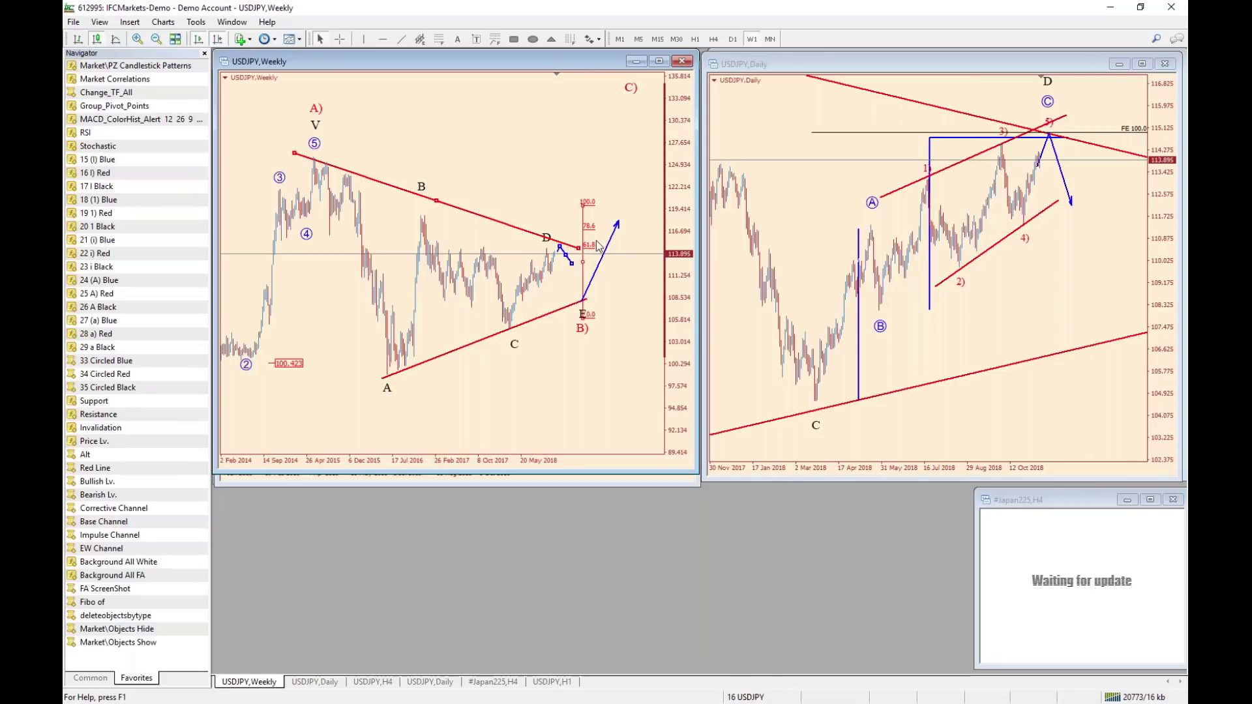
Delete the Fibonacci retracement and nudge the D label slightly right.
{"action": "middle_click", "coordinate": [509, 225]}
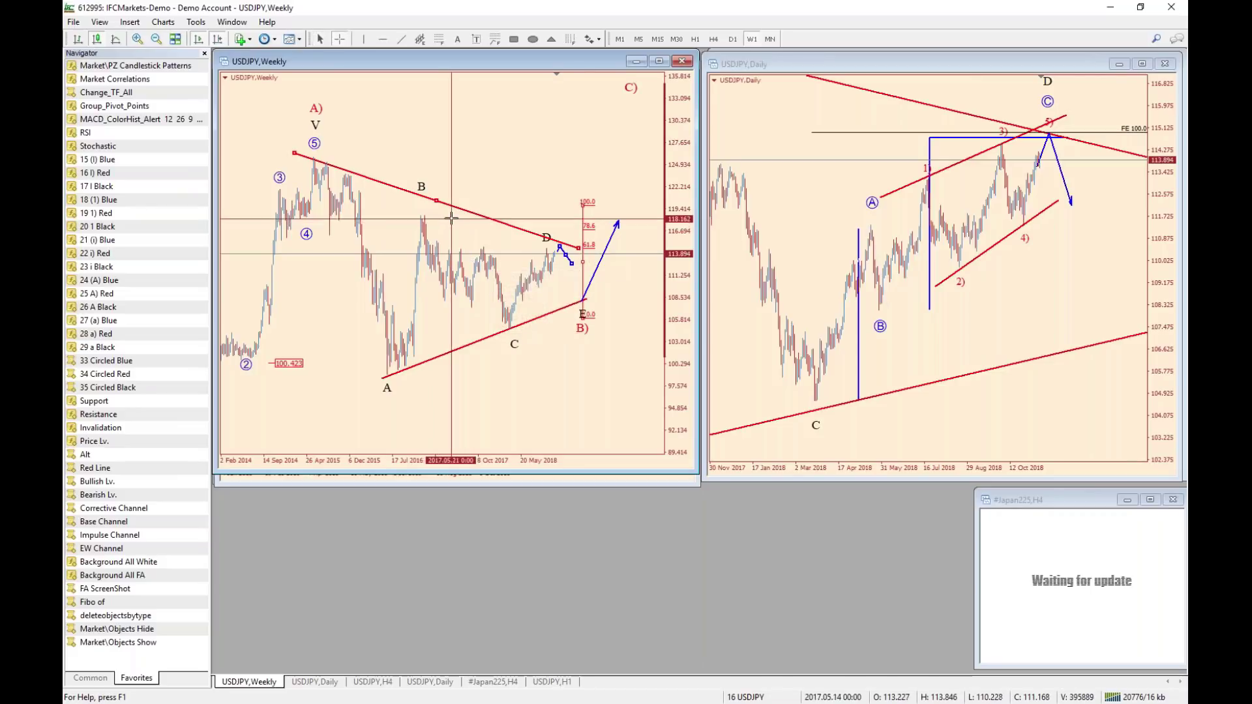
{"action": "left_click", "coordinate": [574, 268]}
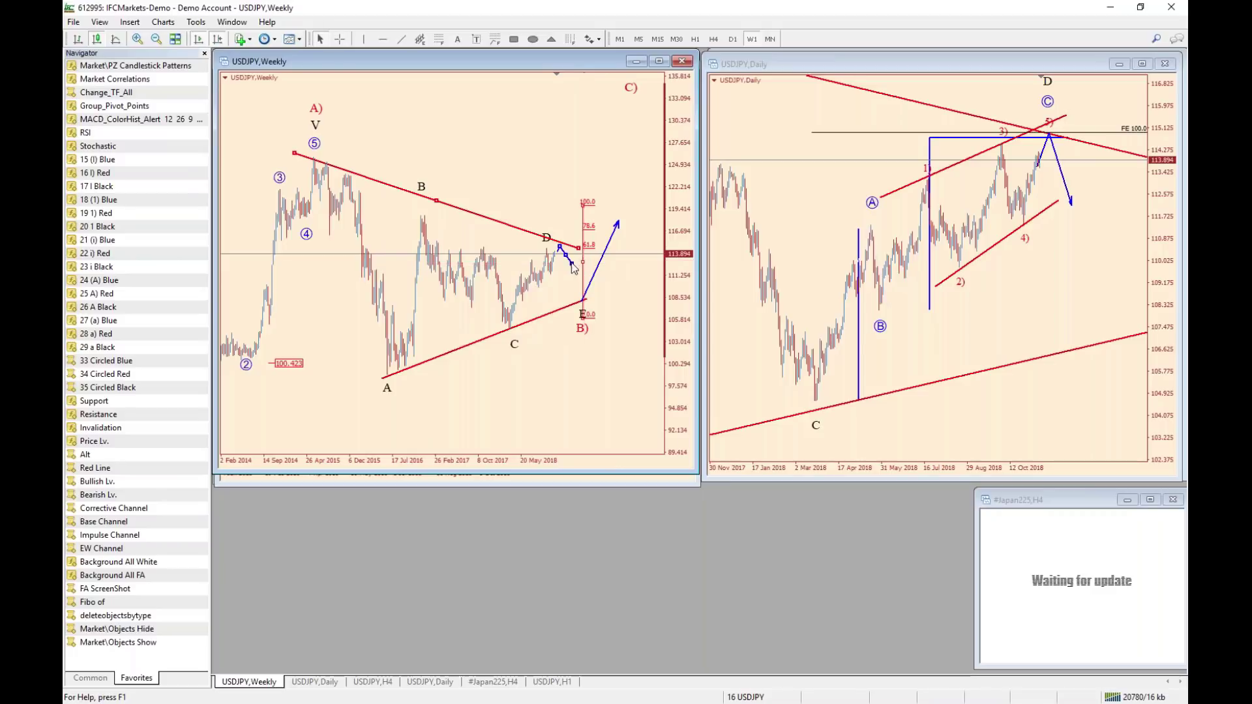
{"action": "left_click_drag", "start_coordinate": [583, 261], "coordinate": [592, 262]}
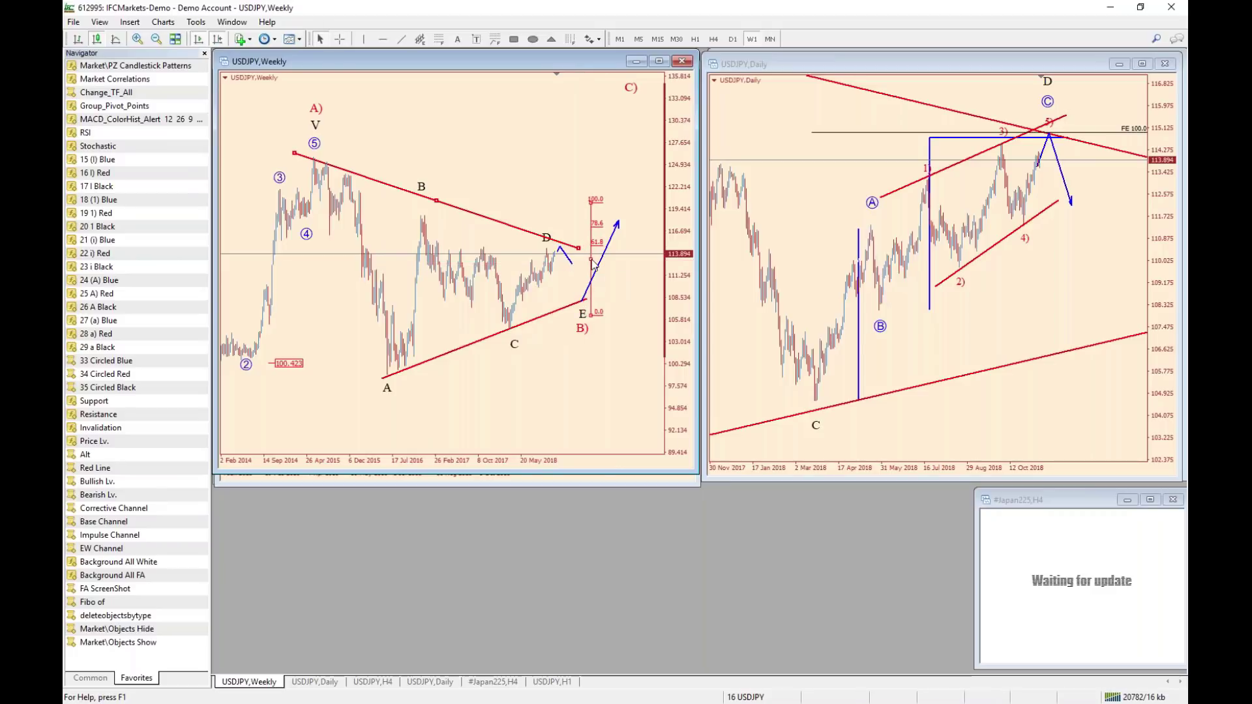
{"action": "right_click", "coordinate": [593, 263]}
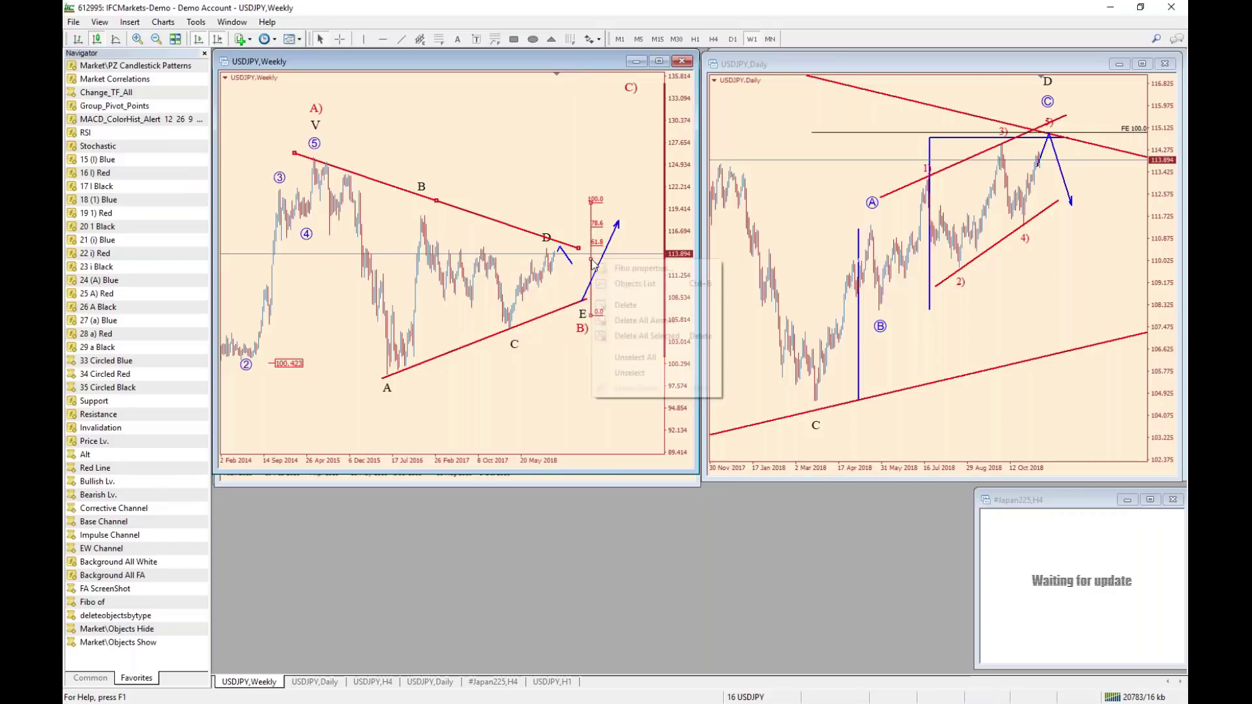
{"action": "left_click", "coordinate": [620, 307]}
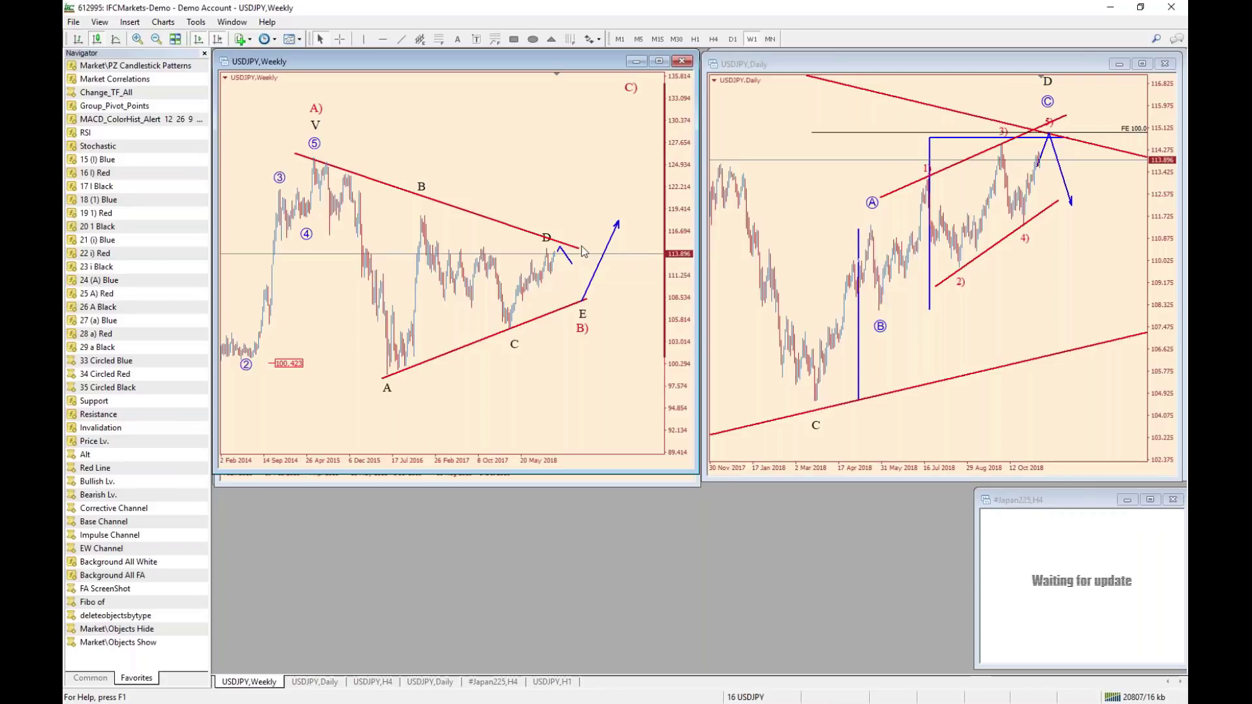
{"action": "left_click_drag", "start_coordinate": [547, 237], "coordinate": [558, 239]}
{"action": "left_click", "coordinate": [312, 682]}
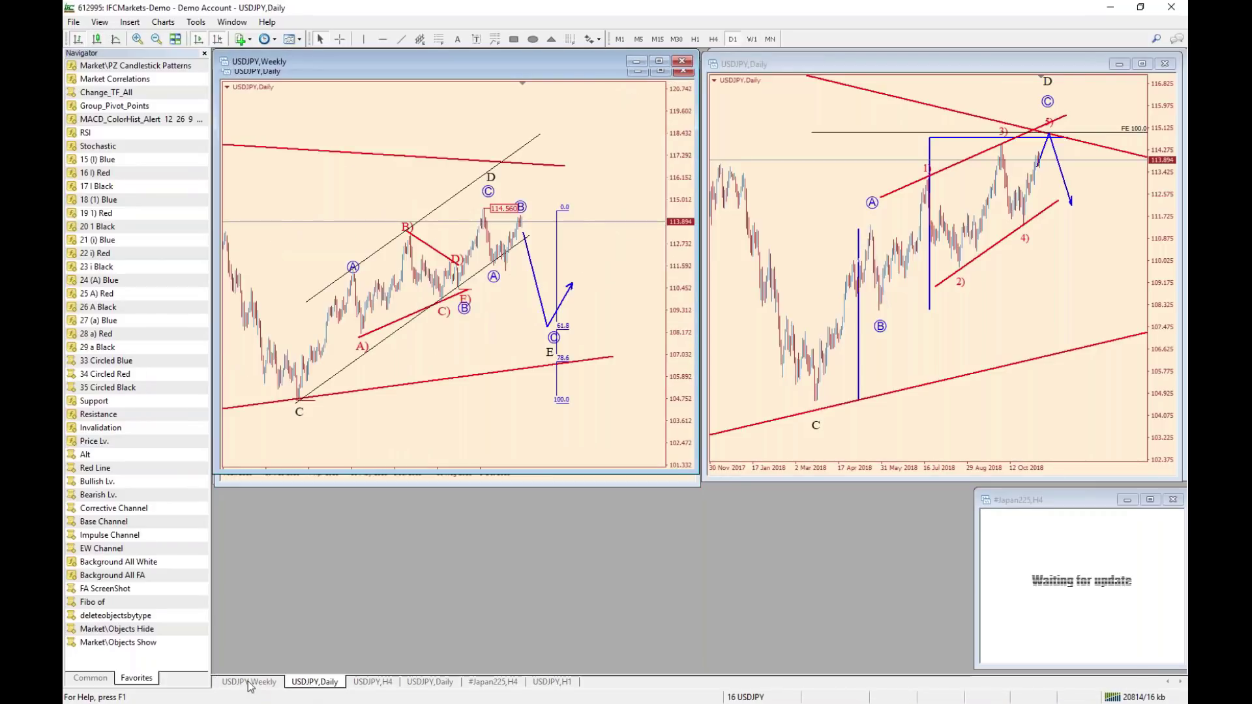
Show the Daily chart on the left, and compress the right Daily chart's price scale to reveal COUNT #2.
{"action": "left_click", "coordinate": [248, 681]}
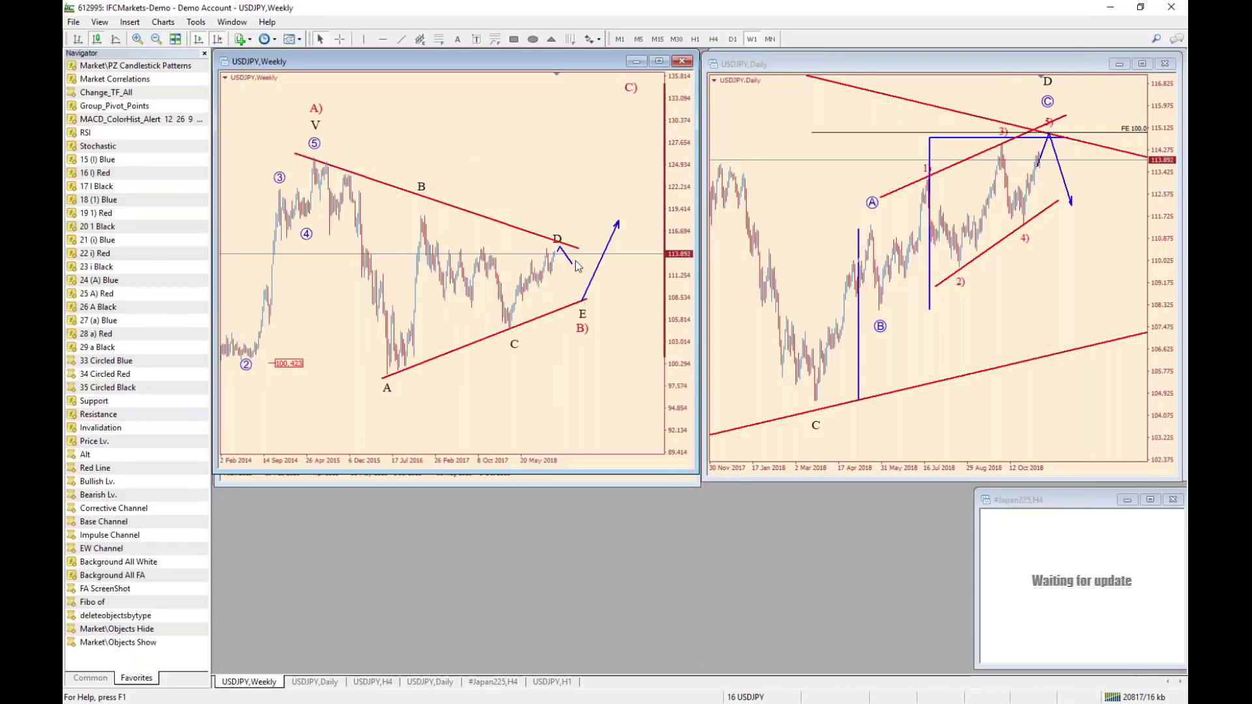
{"action": "left_click", "coordinate": [332, 682]}
{"action": "middle_click", "coordinate": [484, 274]}
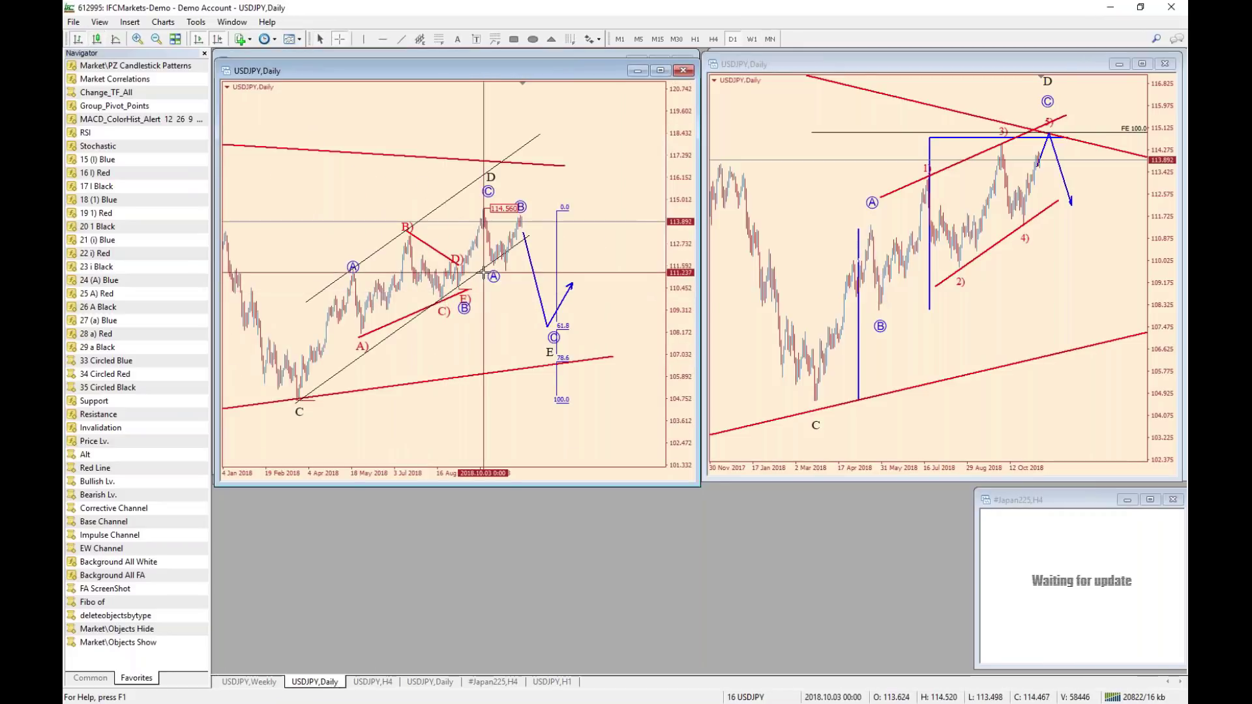
{"action": "middle_click", "coordinate": [539, 208]}
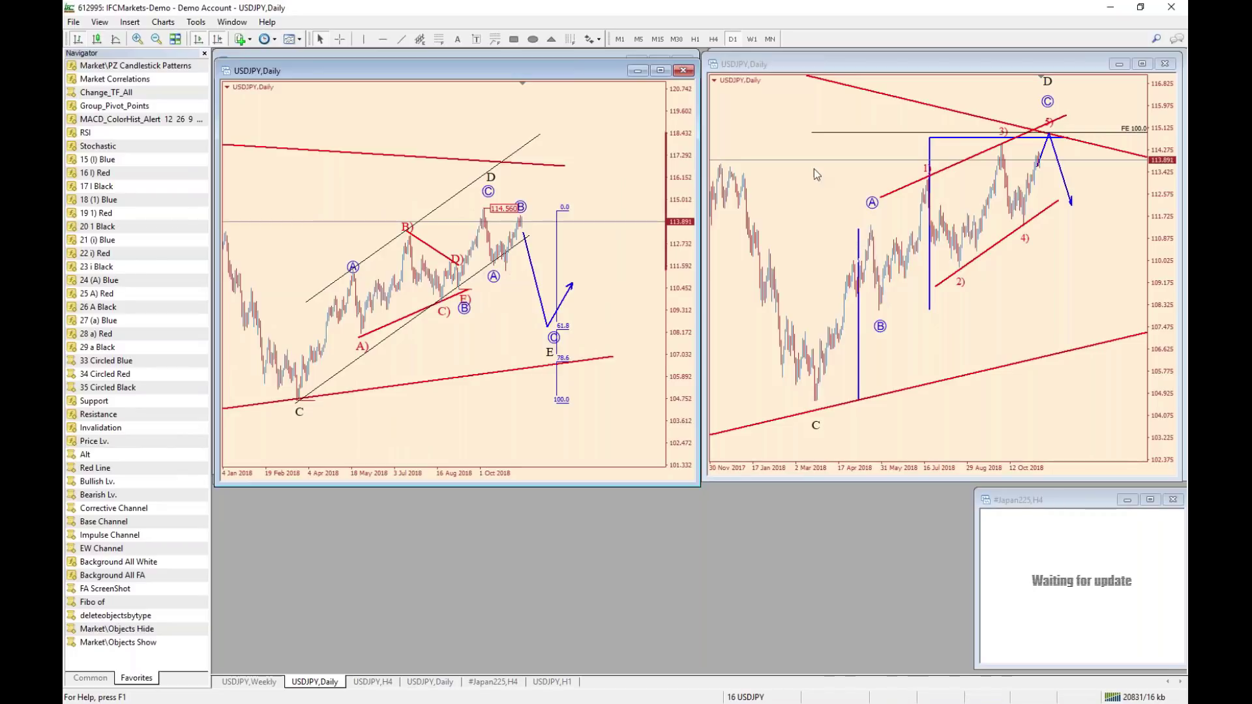
{"action": "left_click", "coordinate": [1166, 260]}
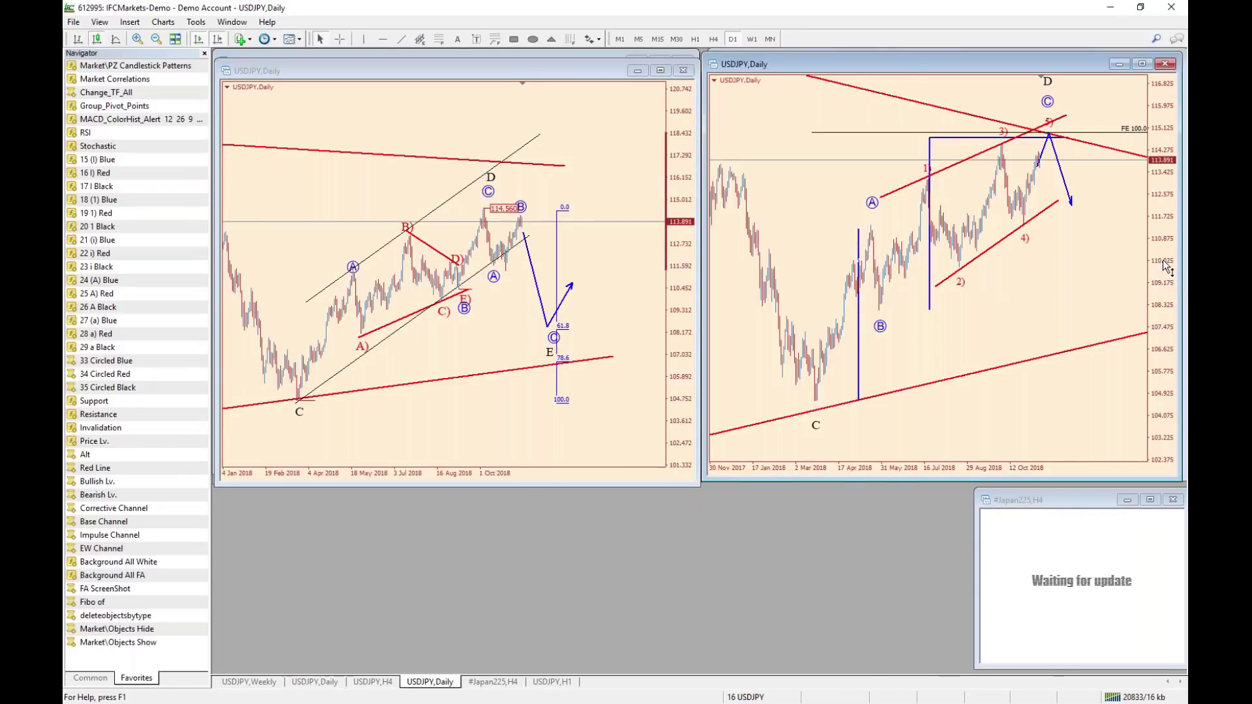
{"action": "left_click_drag", "start_coordinate": [1164, 260], "coordinate": [984, 222]}
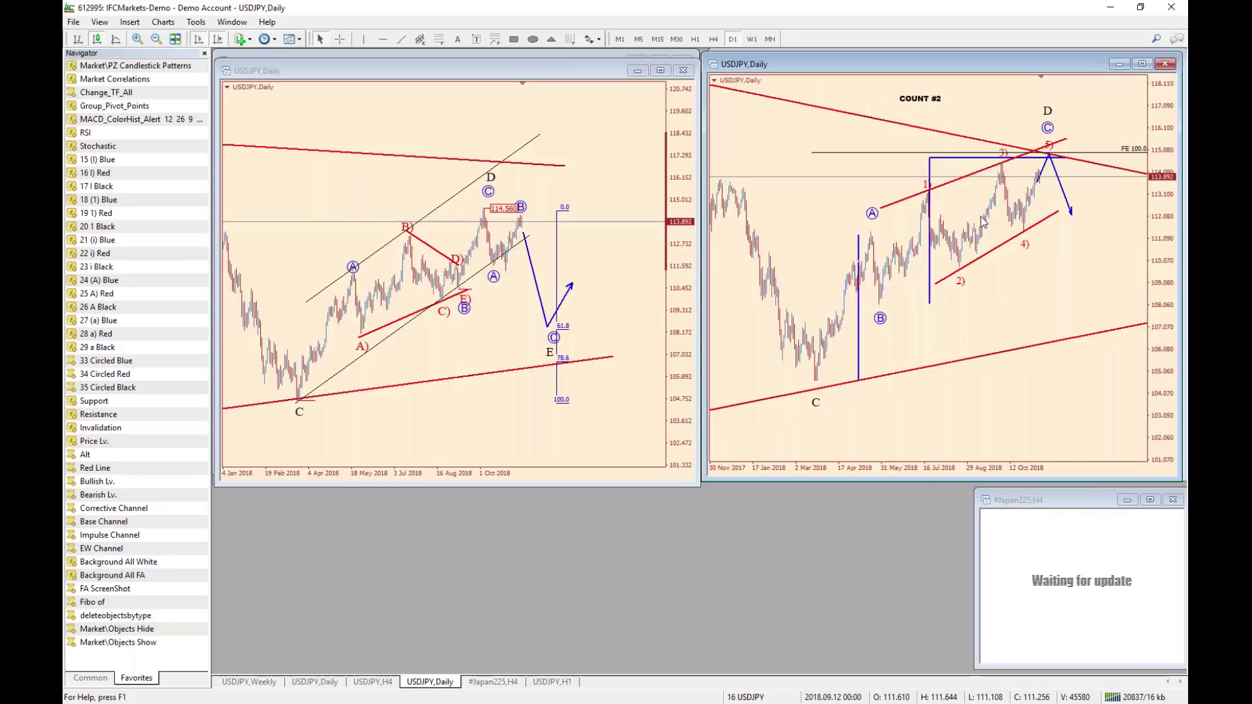
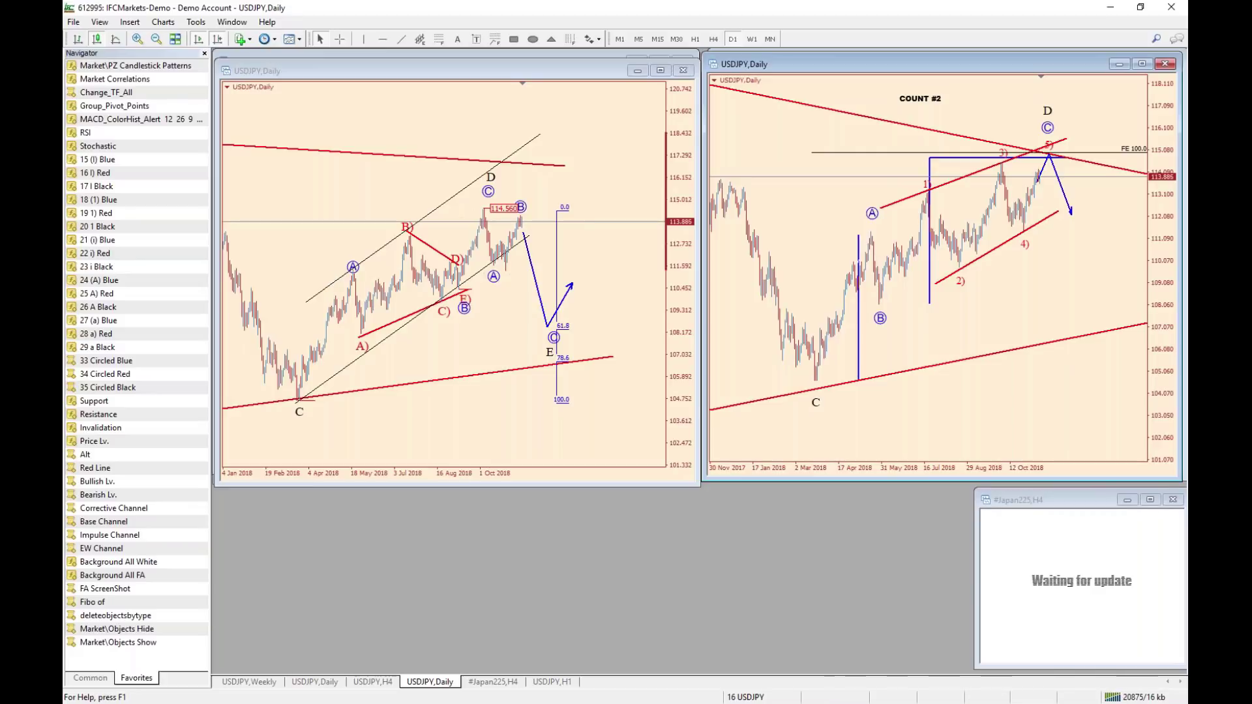
Load the 14 USDCAD chart profile in place of the USDJPY charts.
{"action": "left_click", "coordinate": [761, 698]}
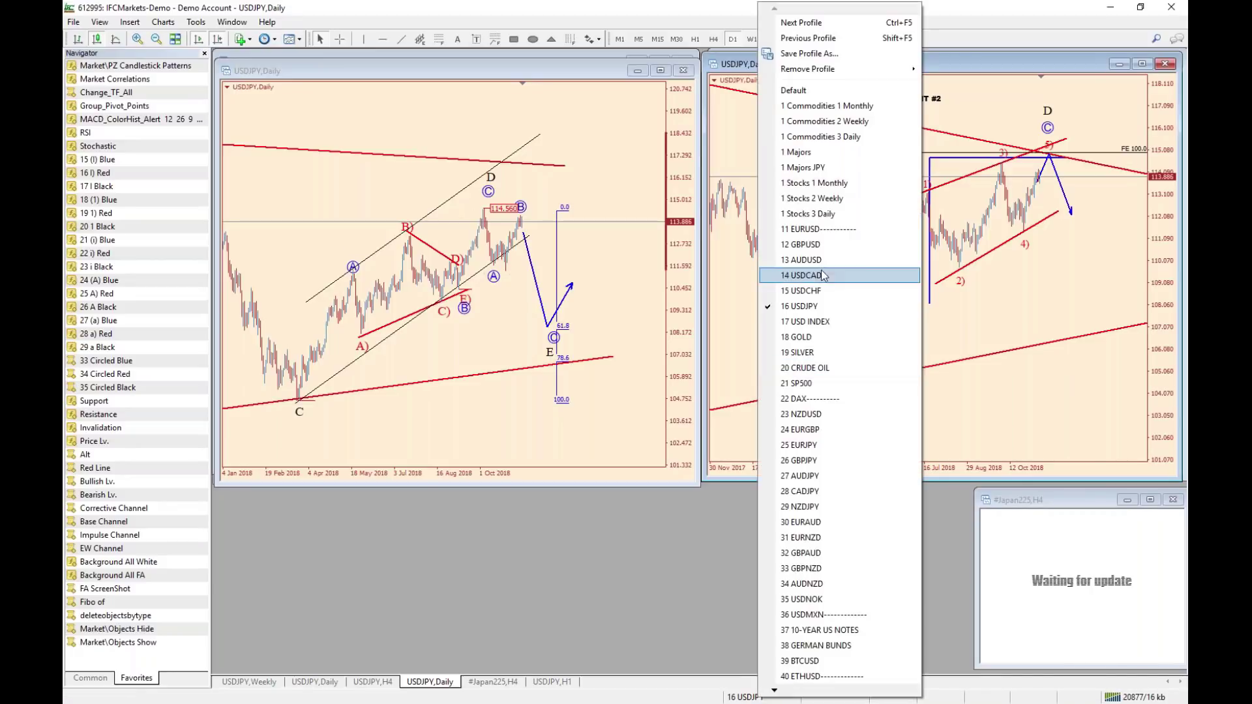
{"action": "left_click", "coordinate": [820, 277]}
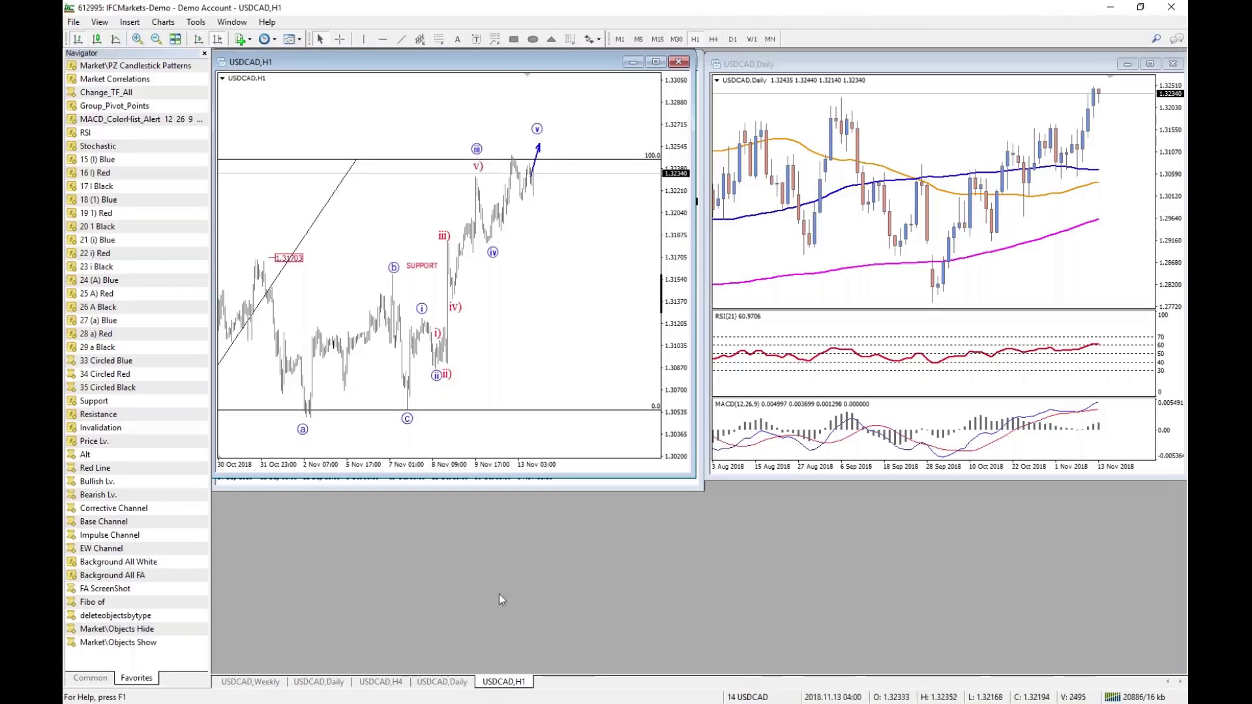
On the USDCAD weekly chart, compress the price scale to reveal III and V, checking prices with the crosshair.
{"action": "left_click", "coordinate": [251, 682]}
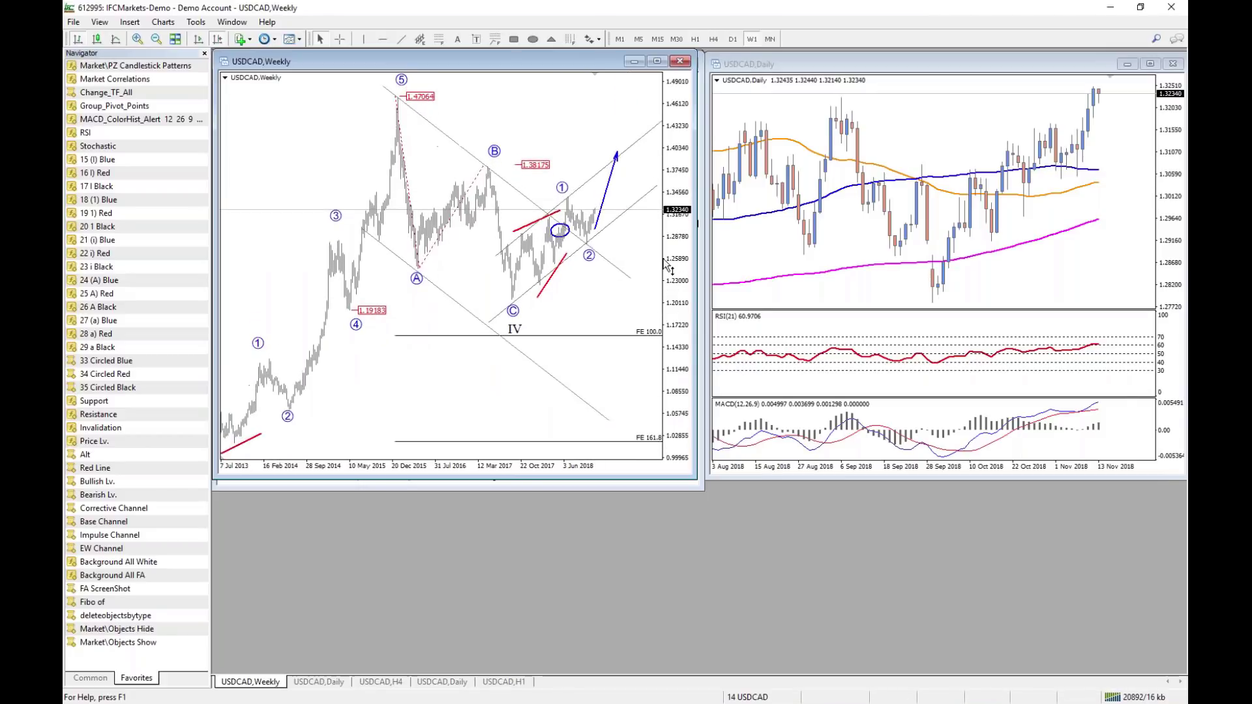
{"action": "left_click_drag", "start_coordinate": [667, 264], "coordinate": [638, 287]}
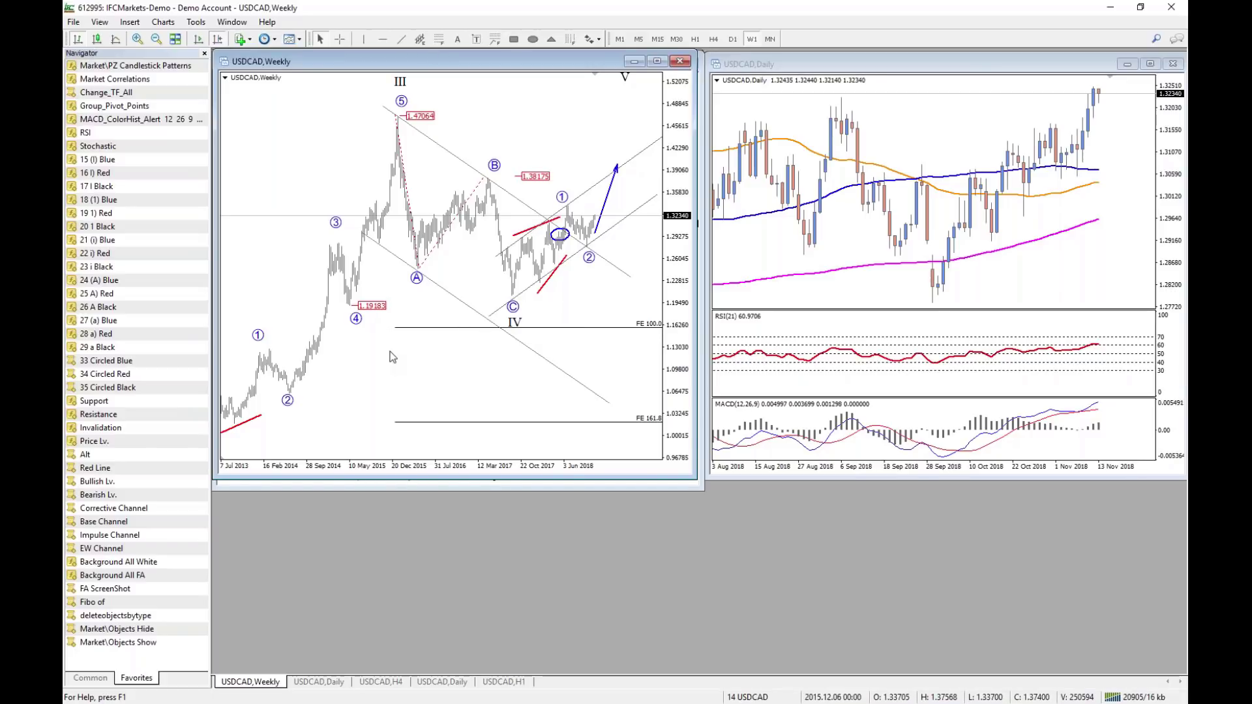
{"action": "middle_click", "coordinate": [330, 333]}
{"action": "middle_click", "coordinate": [596, 191]}
{"action": "middle_click", "coordinate": [516, 327]}
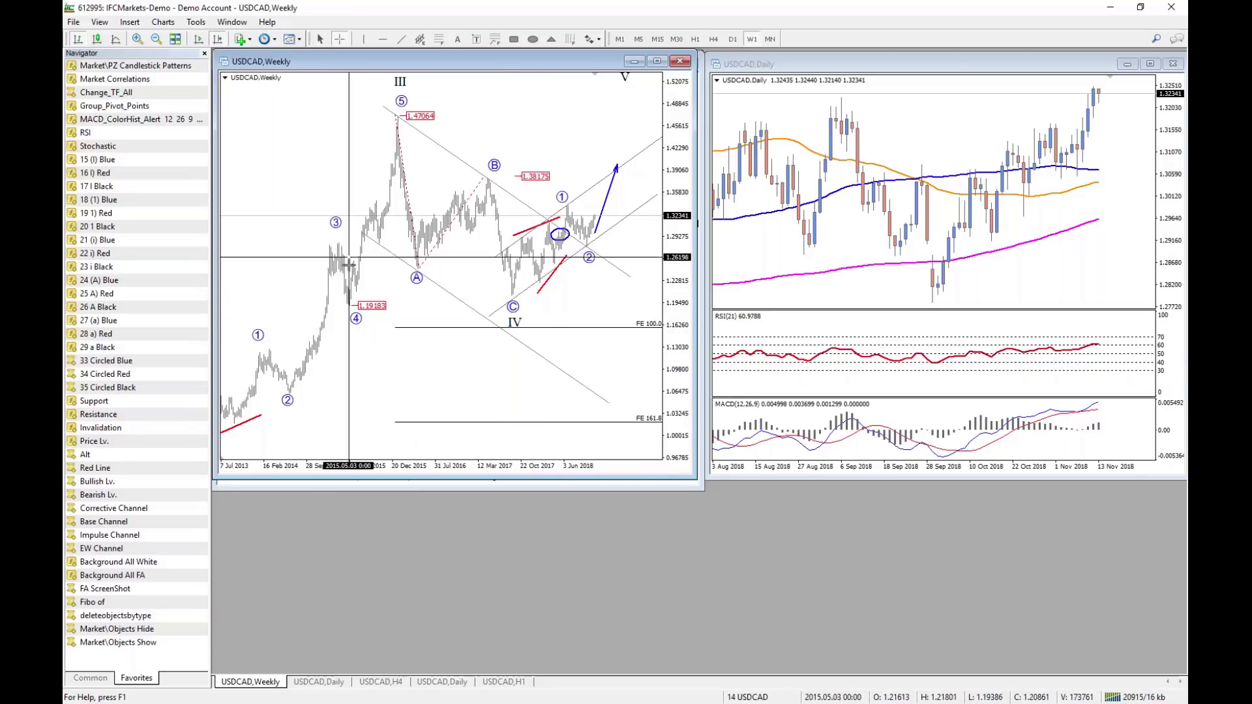
{"action": "middle_click", "coordinate": [590, 210]}
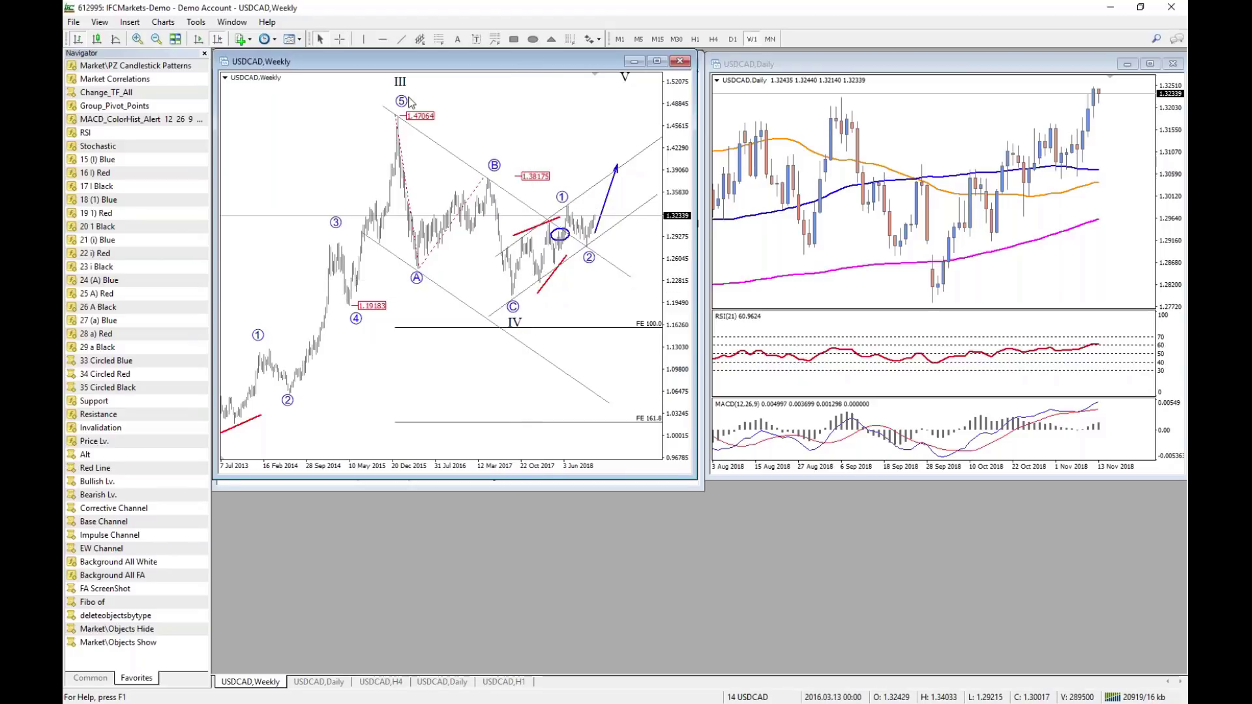
Extend and tilt the descending channels and reshape the small ascending channel, then view the Daily chart.
{"action": "mouse_move", "coordinate": [631, 278]}
{"action": "left_mouse_down"}
{"action": "mouse_move", "coordinate": [642, 261]}
{"action": "mouse_move", "coordinate": [647, 289]}
{"action": "left_mouse_up"}
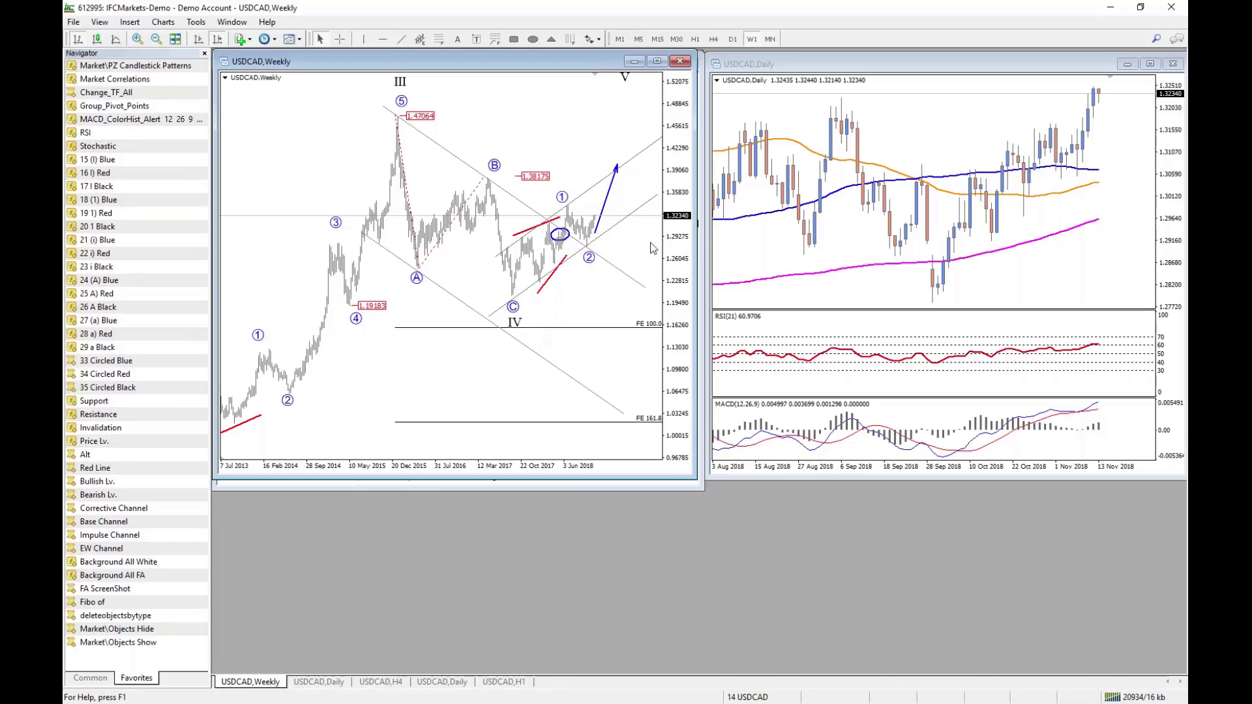
{"action": "mouse_move", "coordinate": [646, 288]}
{"action": "left_mouse_down"}
{"action": "mouse_move", "coordinate": [652, 274]}
{"action": "mouse_move", "coordinate": [656, 289]}
{"action": "left_mouse_up"}
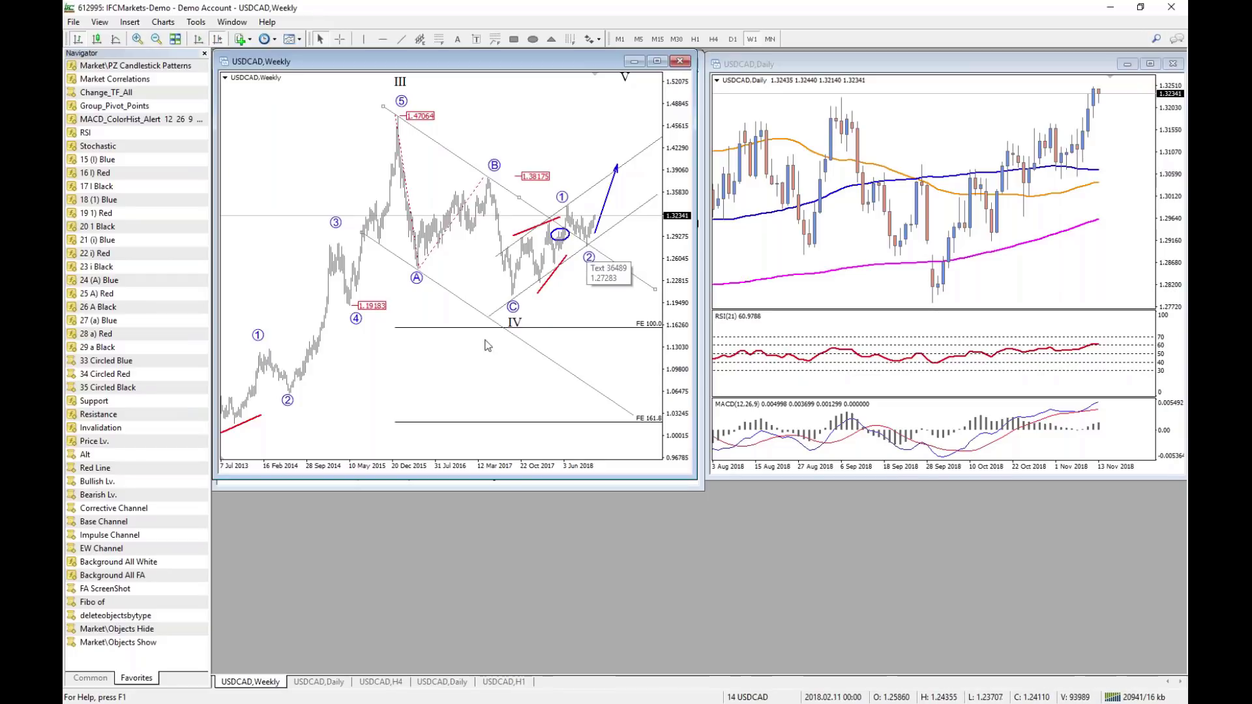
{"action": "double_click", "coordinate": [602, 233]}
{"action": "left_click_drag", "start_coordinate": [657, 195], "coordinate": [647, 201]}
{"action": "mouse_move", "coordinate": [518, 197]}
{"action": "left_mouse_down"}
{"action": "mouse_move", "coordinate": [546, 203]}
{"action": "mouse_move", "coordinate": [522, 205]}
{"action": "left_mouse_up"}
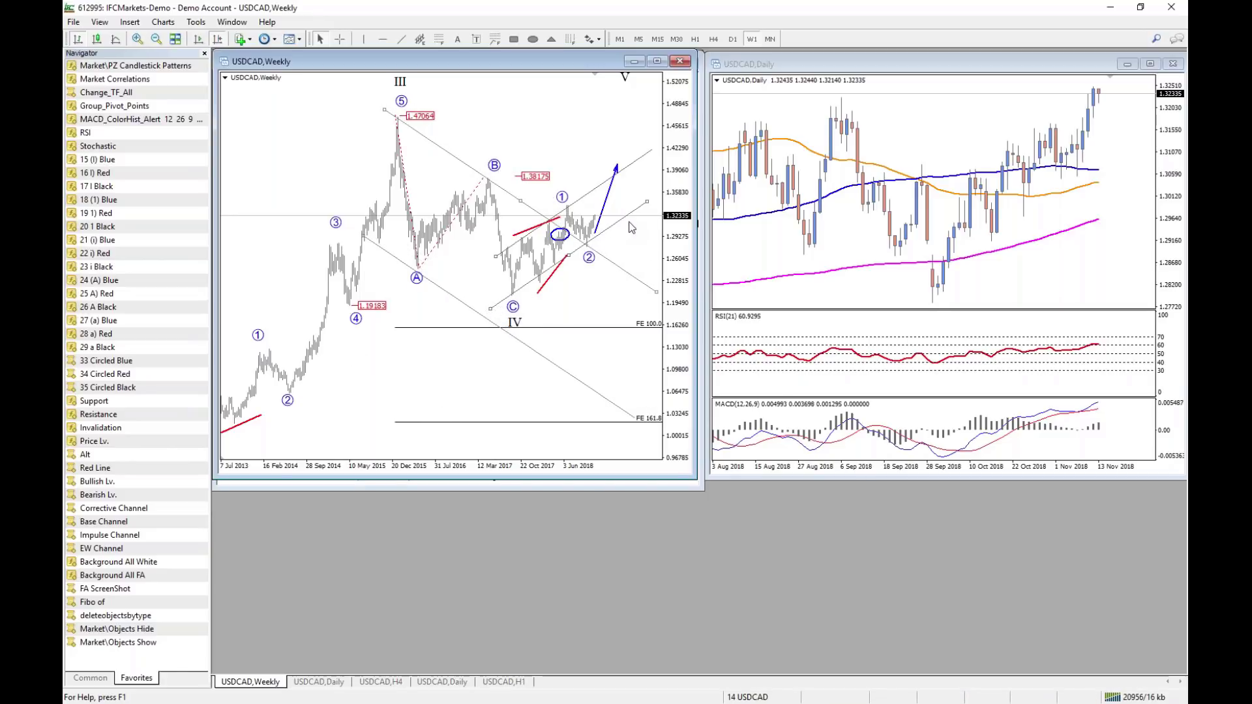
{"action": "middle_click", "coordinate": [513, 296]}
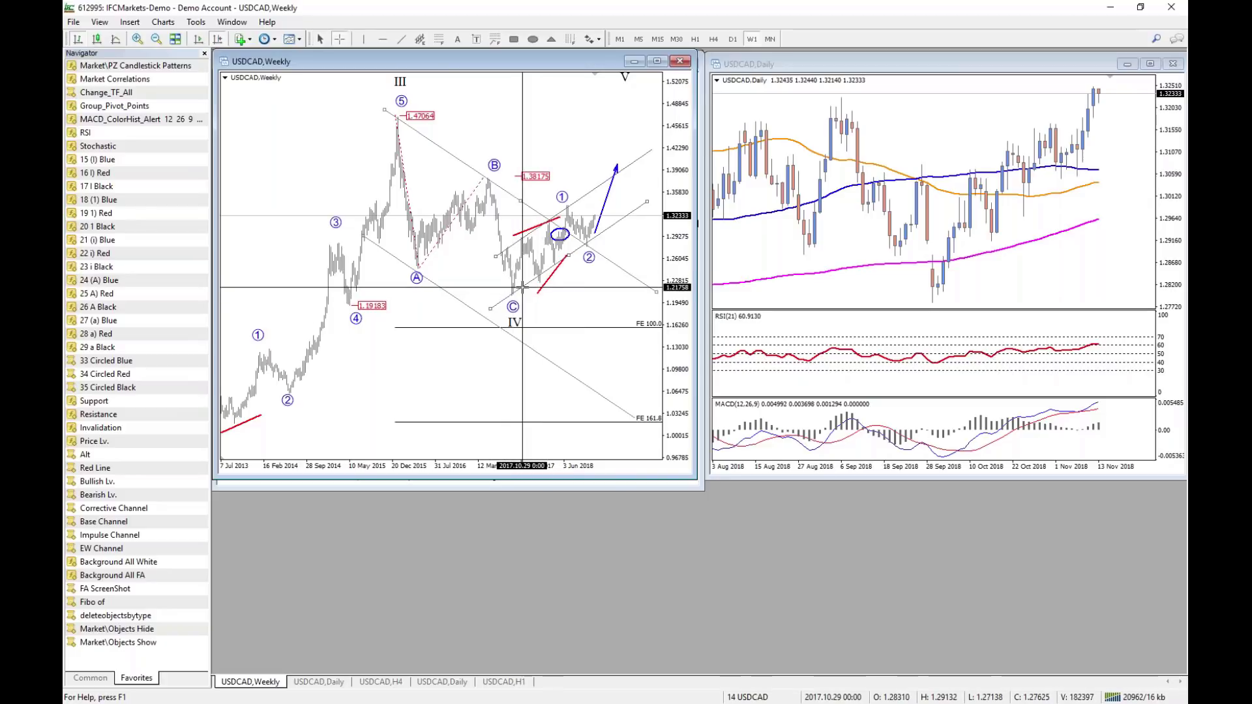
{"action": "left_click", "coordinate": [319, 681]}
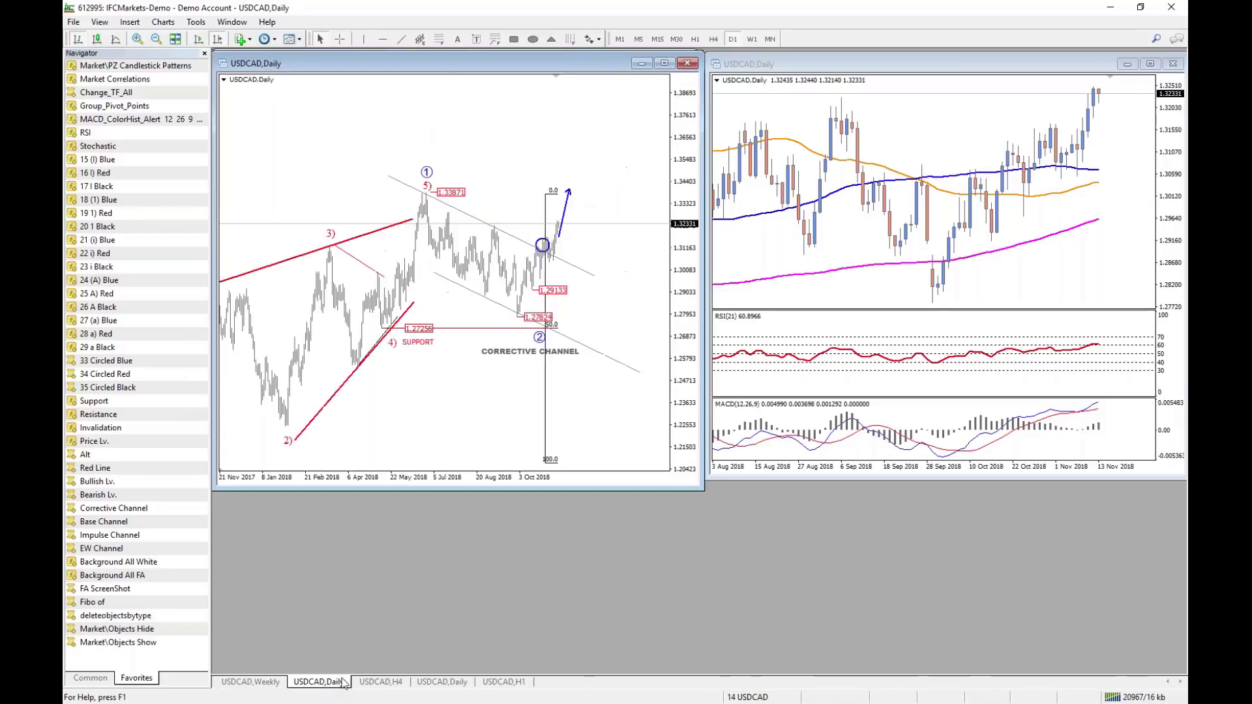
Move the circled 2 wave label slightly left on the USDCAD daily chart.
{"action": "double_click", "coordinate": [545, 249]}
{"action": "double_click", "coordinate": [541, 339]}
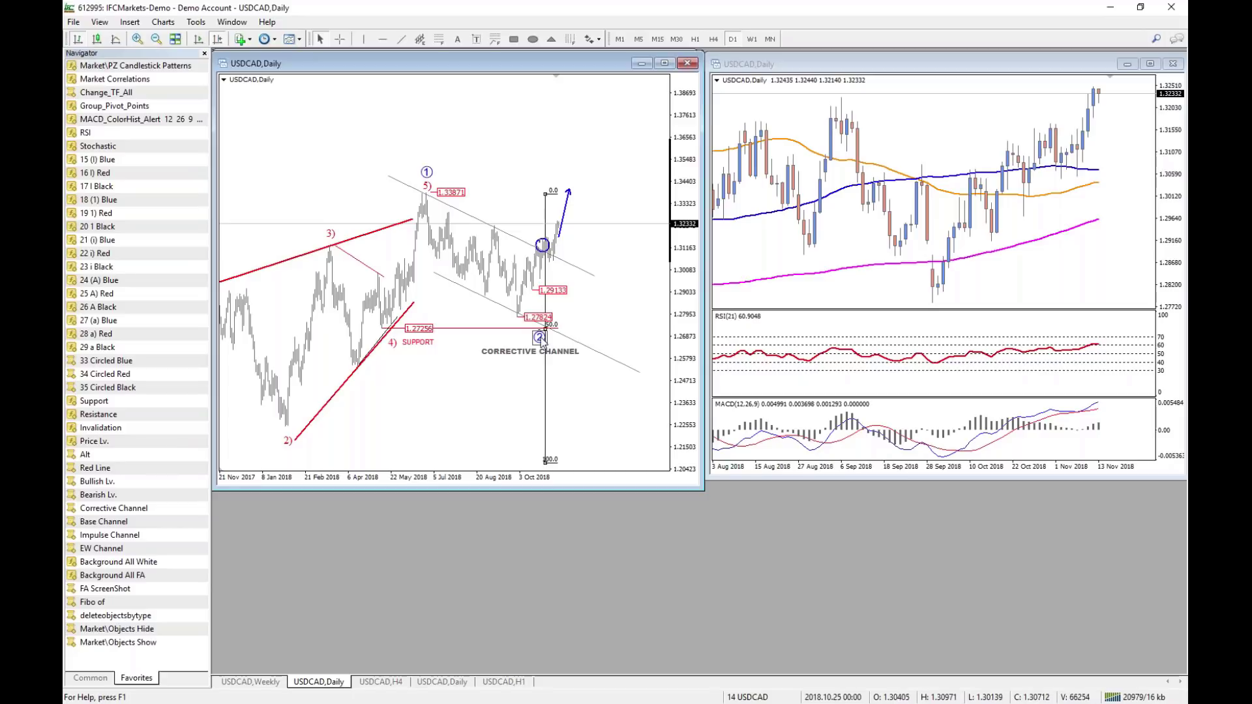
{"action": "left_click_drag", "start_coordinate": [541, 339], "coordinate": [522, 341]}
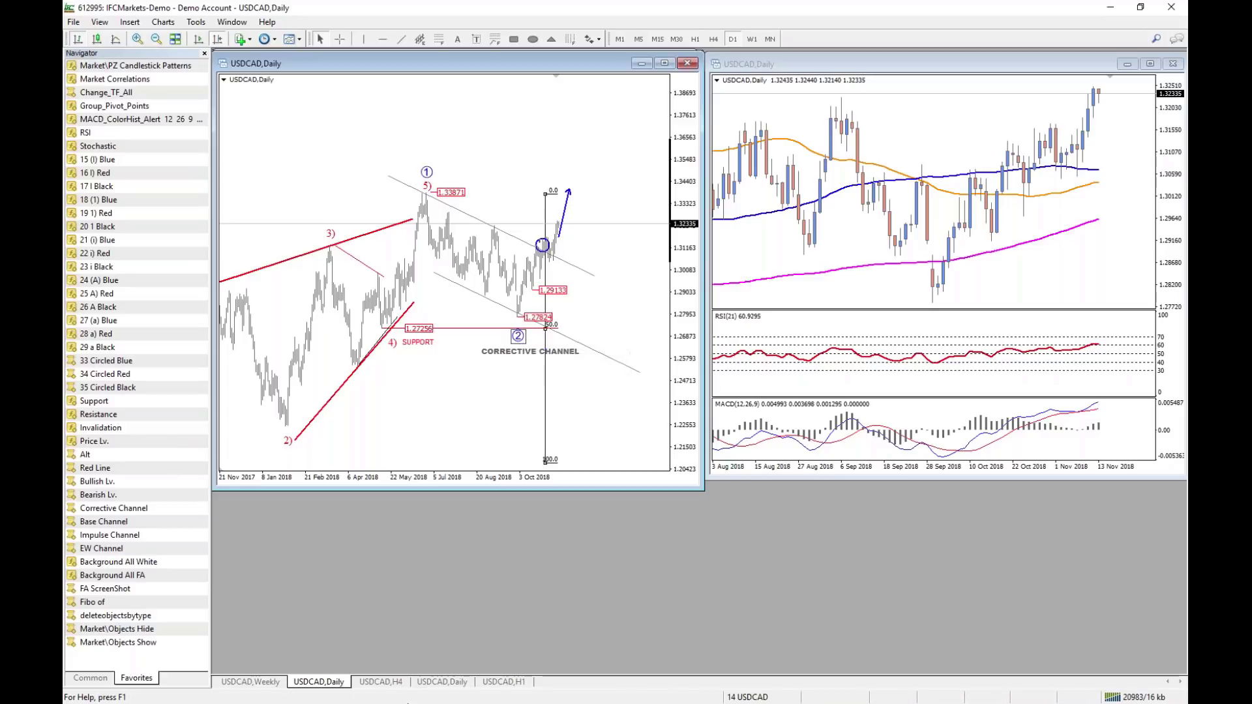
{"action": "middle_click", "coordinate": [464, 194]}
Delete the wave labels beside the blue arrow on the H4 chart, then show H1.
{"action": "left_click", "coordinate": [382, 682]}
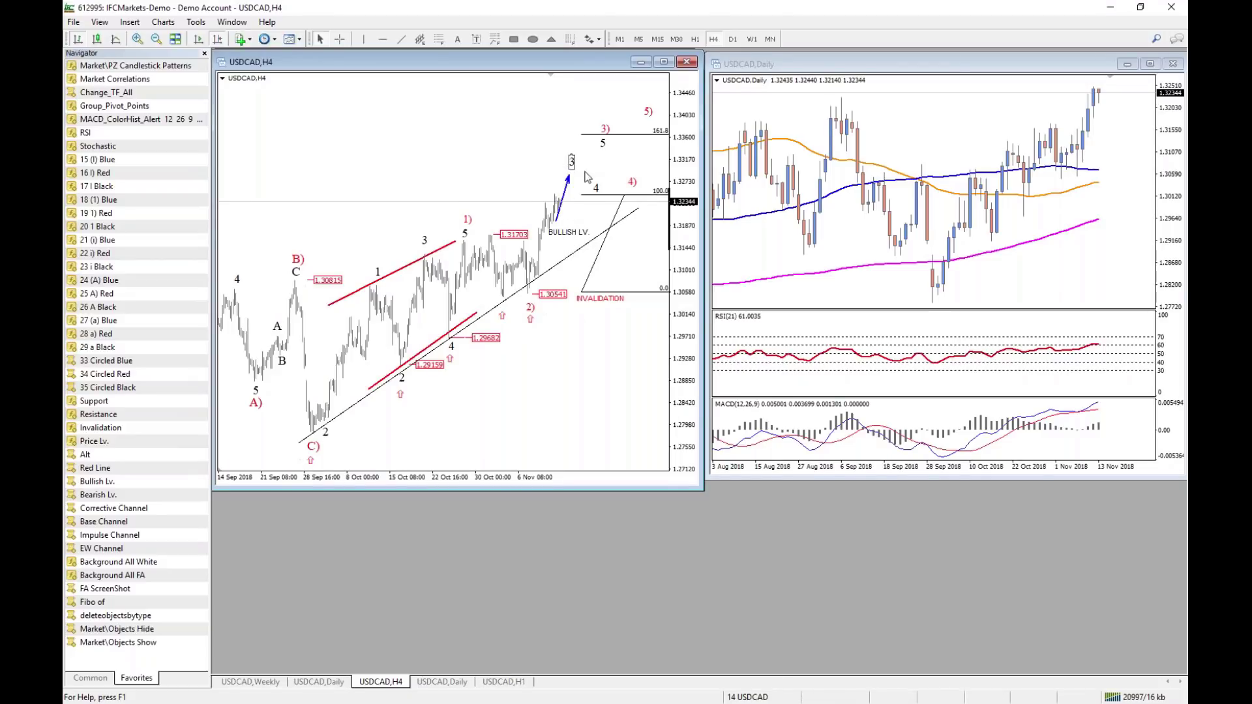
{"action": "key", "text": "Delete"}
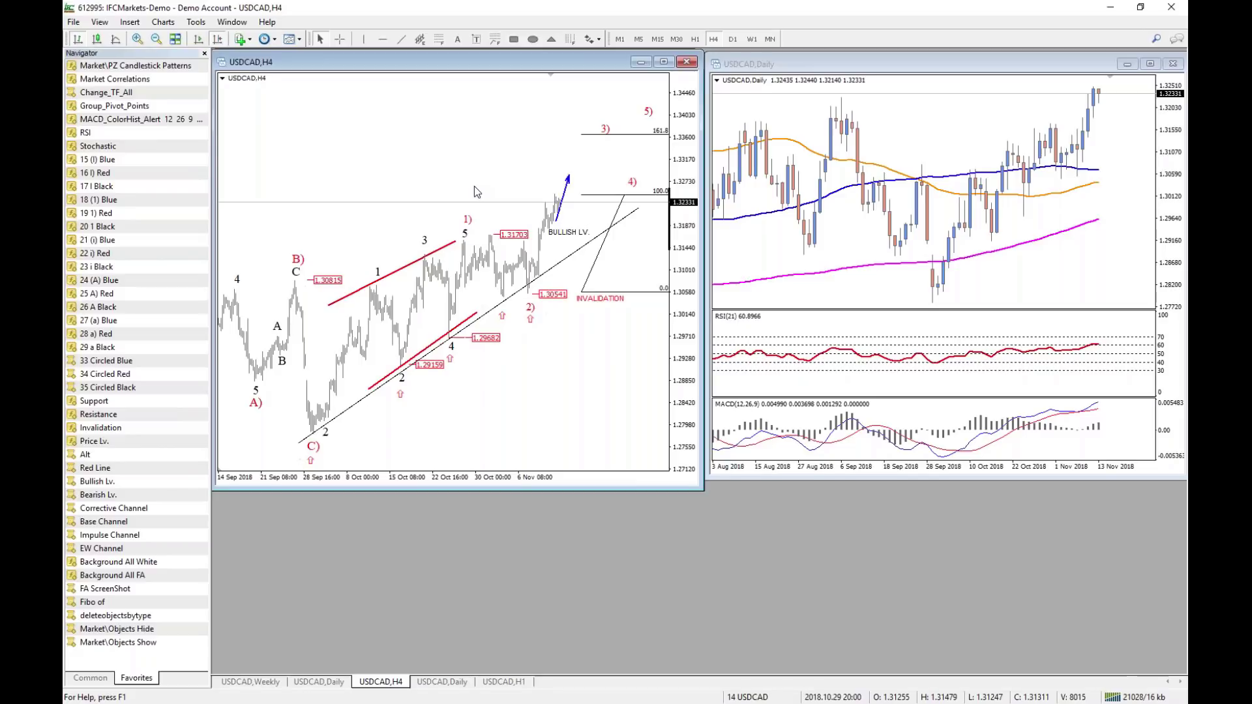
{"action": "left_click", "coordinate": [504, 682]}
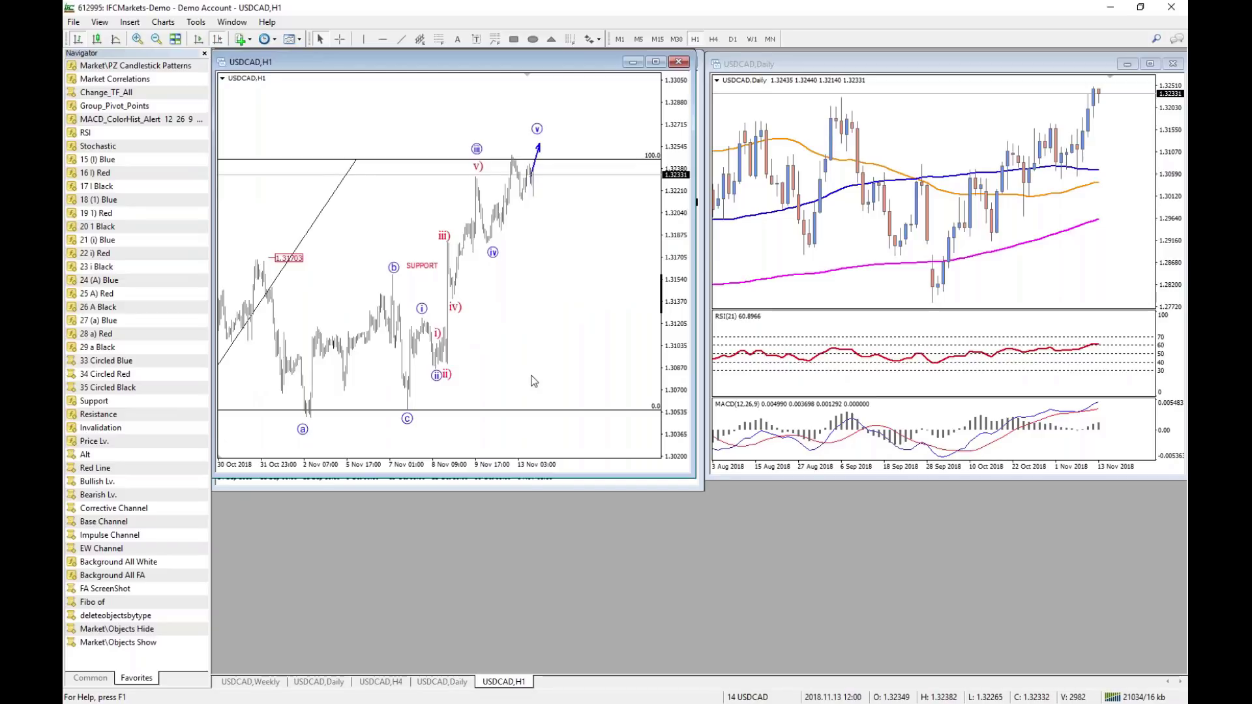
Load the EURAUD profile and nudge the H1 window right and the circled (iv) label up.
{"action": "left_click", "coordinate": [747, 697]}
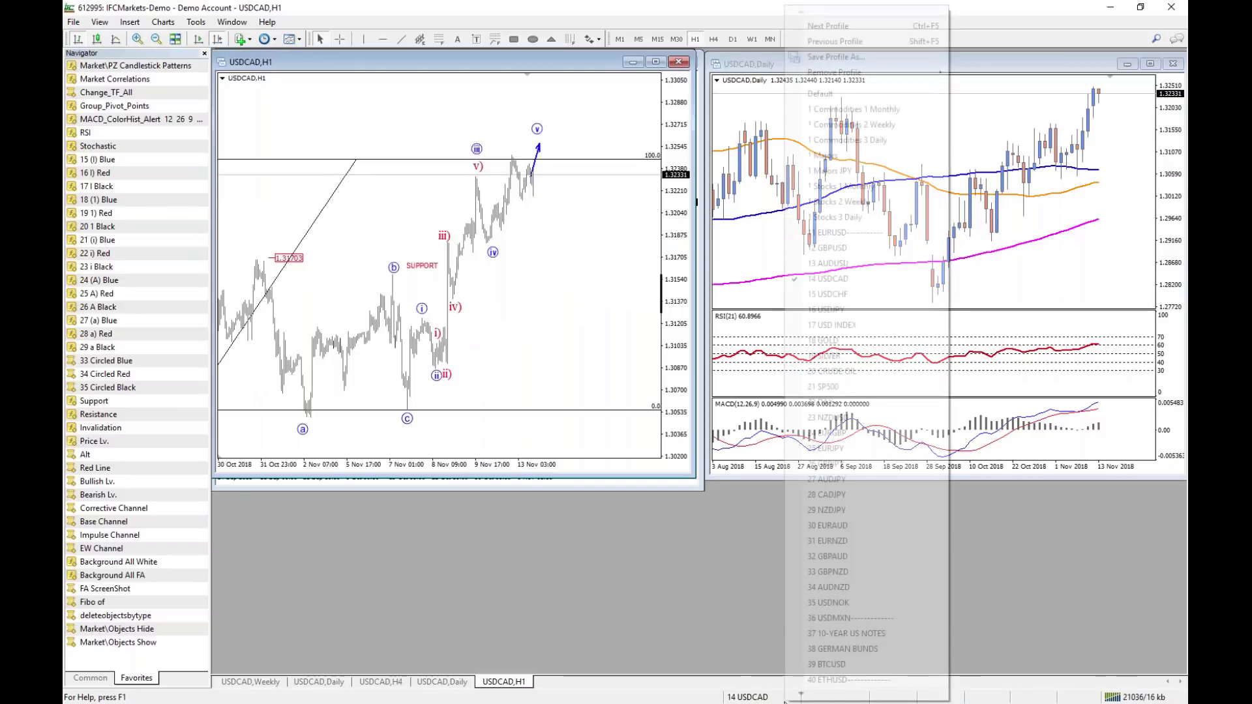
{"action": "left_click", "coordinate": [859, 526]}
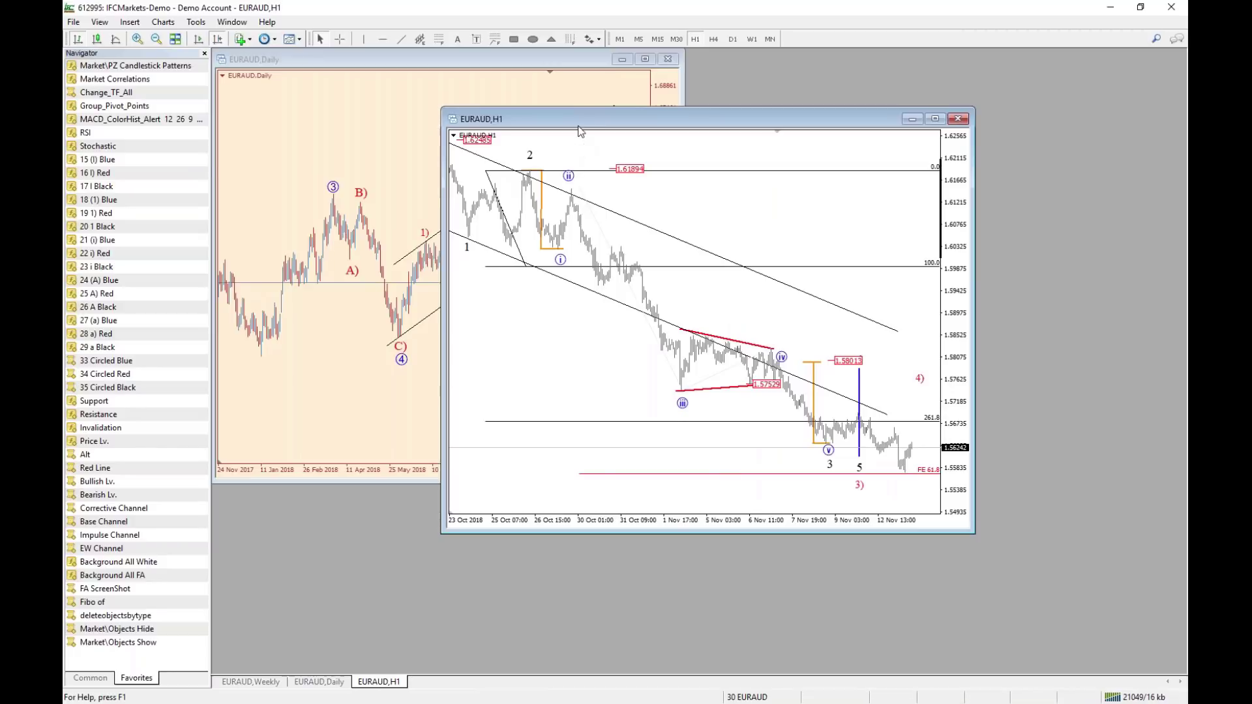
{"action": "mouse_move", "coordinate": [683, 127]}
{"action": "left_mouse_down"}
{"action": "mouse_move", "coordinate": [991, 135]}
{"action": "mouse_move", "coordinate": [598, 134]}
{"action": "mouse_move", "coordinate": [696, 118]}
{"action": "left_mouse_up"}
{"action": "left_click_drag", "start_coordinate": [795, 347], "coordinate": [789, 324]}
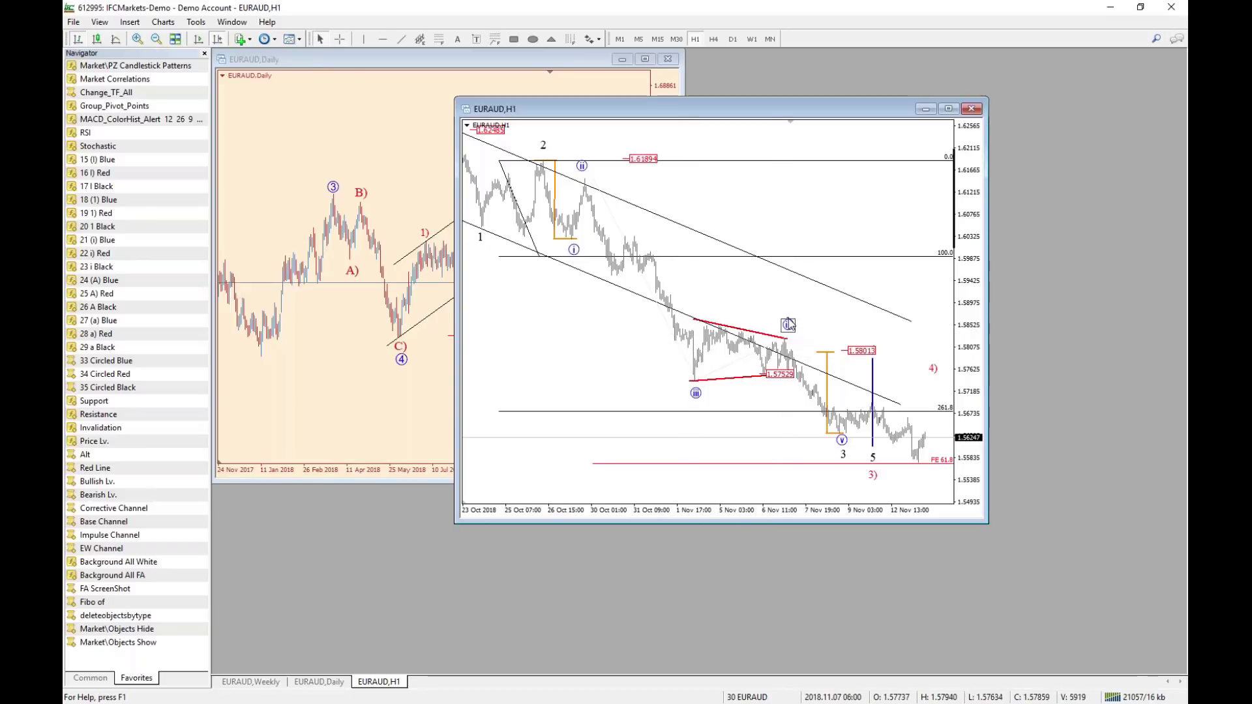
Measure two price and bar distances on the EURAUD H1 chart with the crosshair.
{"action": "middle_click", "coordinate": [711, 320]}
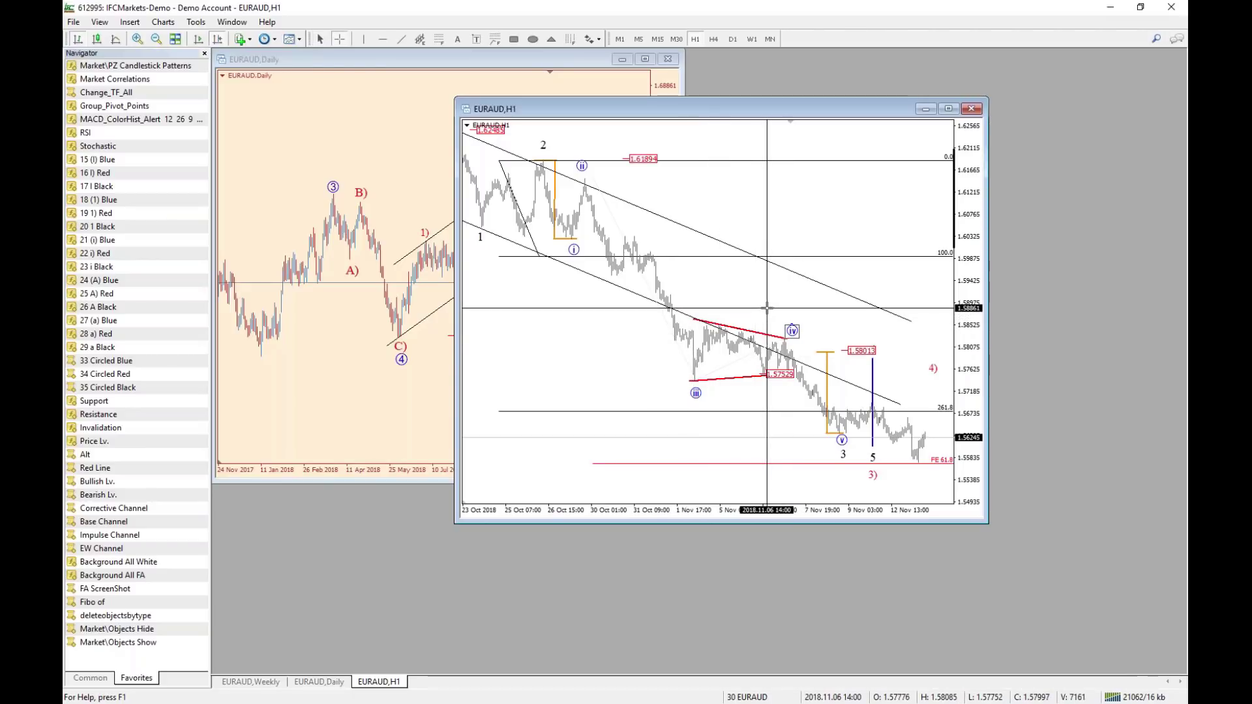
{"action": "left_click_drag", "start_coordinate": [744, 271], "coordinate": [794, 332]}
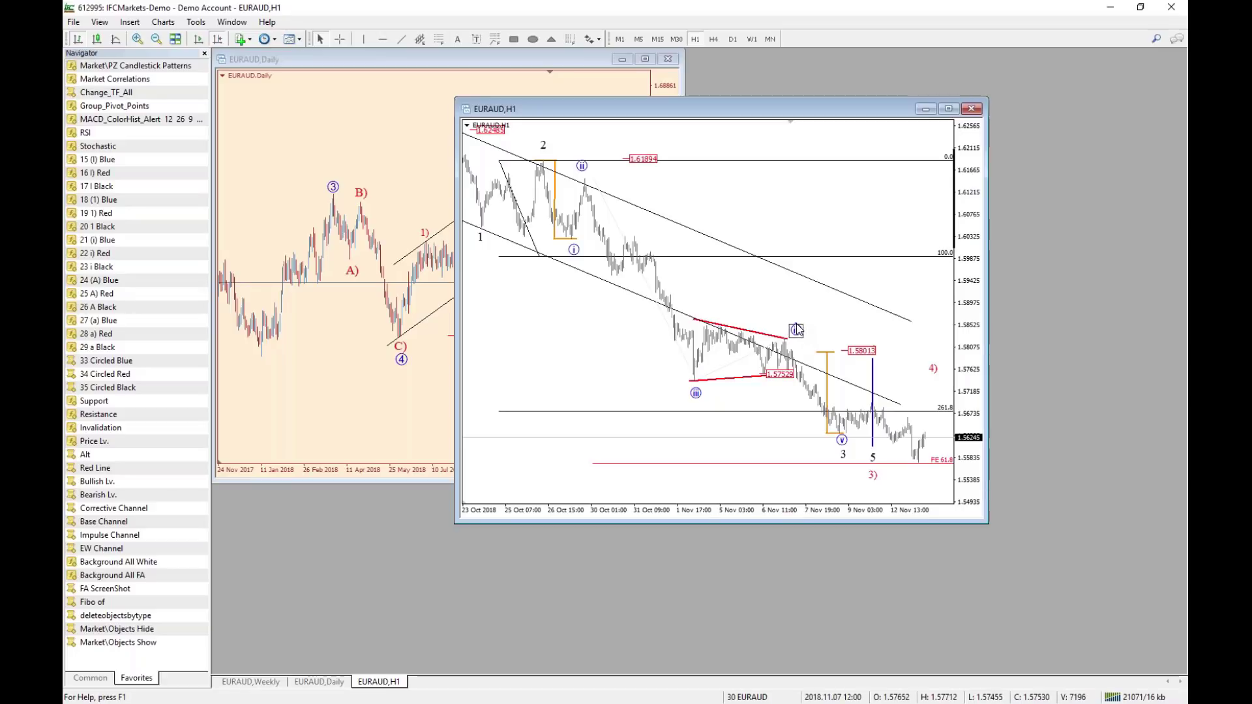
{"action": "middle_click", "coordinate": [676, 285]}
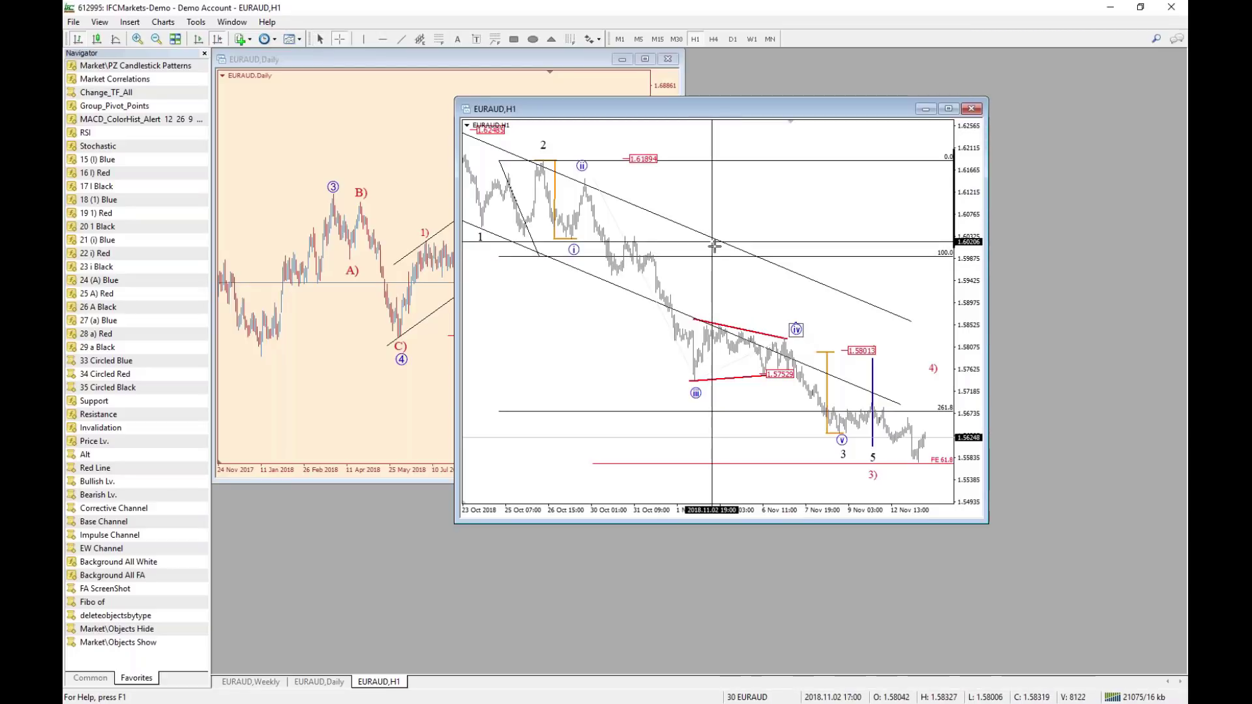
{"action": "left_click_drag", "start_coordinate": [721, 256], "coordinate": [707, 260]}
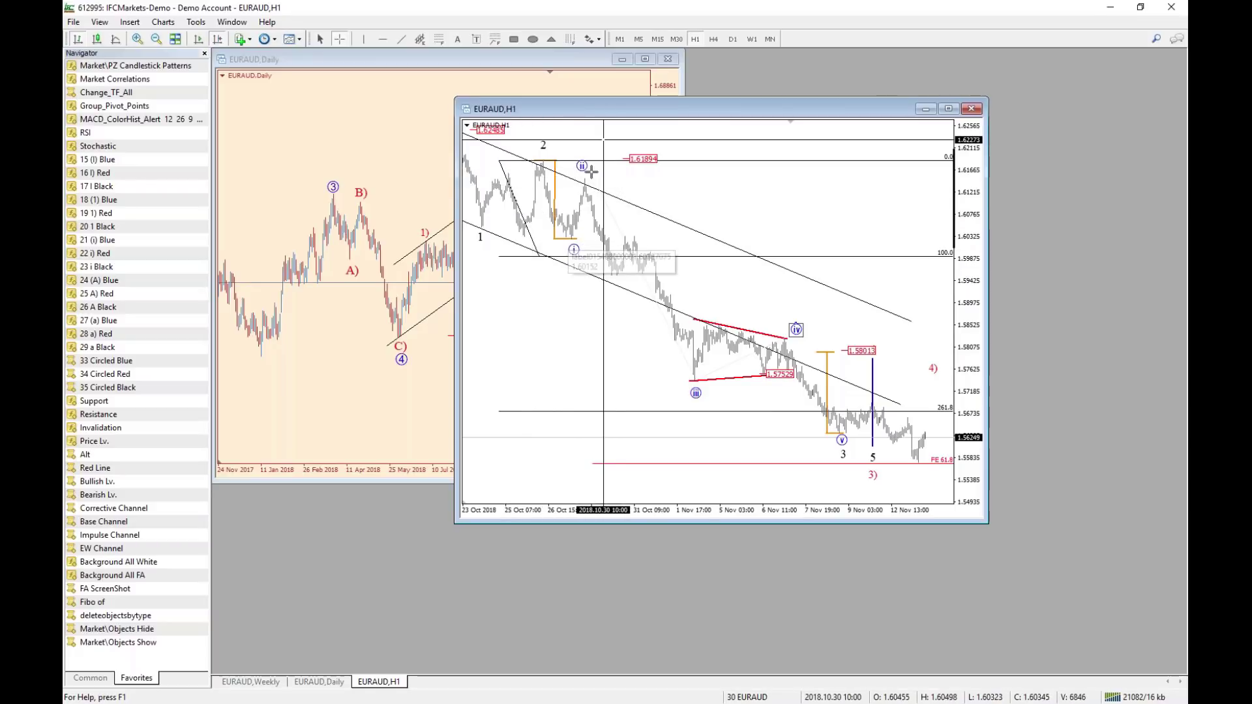
{"action": "left_click", "coordinate": [552, 232]}
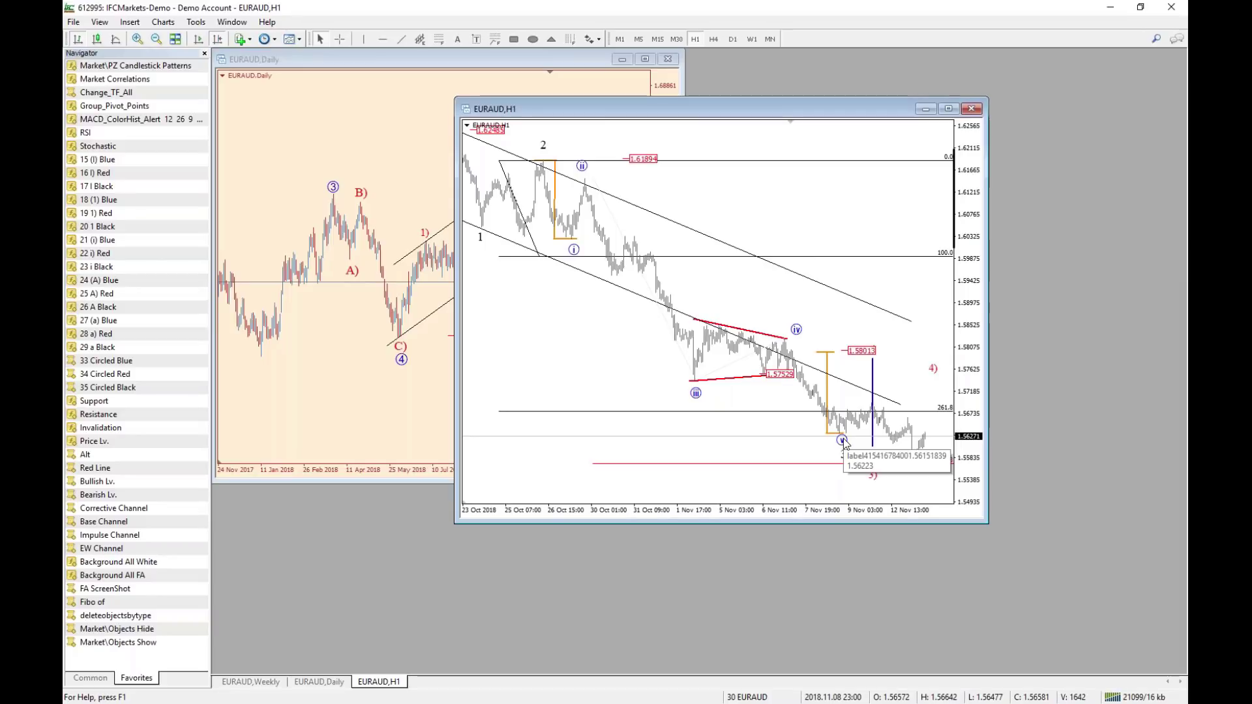
Pan the H1 chart, then move its window aside to uncover the EURAUD Daily chart.
{"action": "left_click_drag", "start_coordinate": [843, 442], "coordinate": [771, 409]}
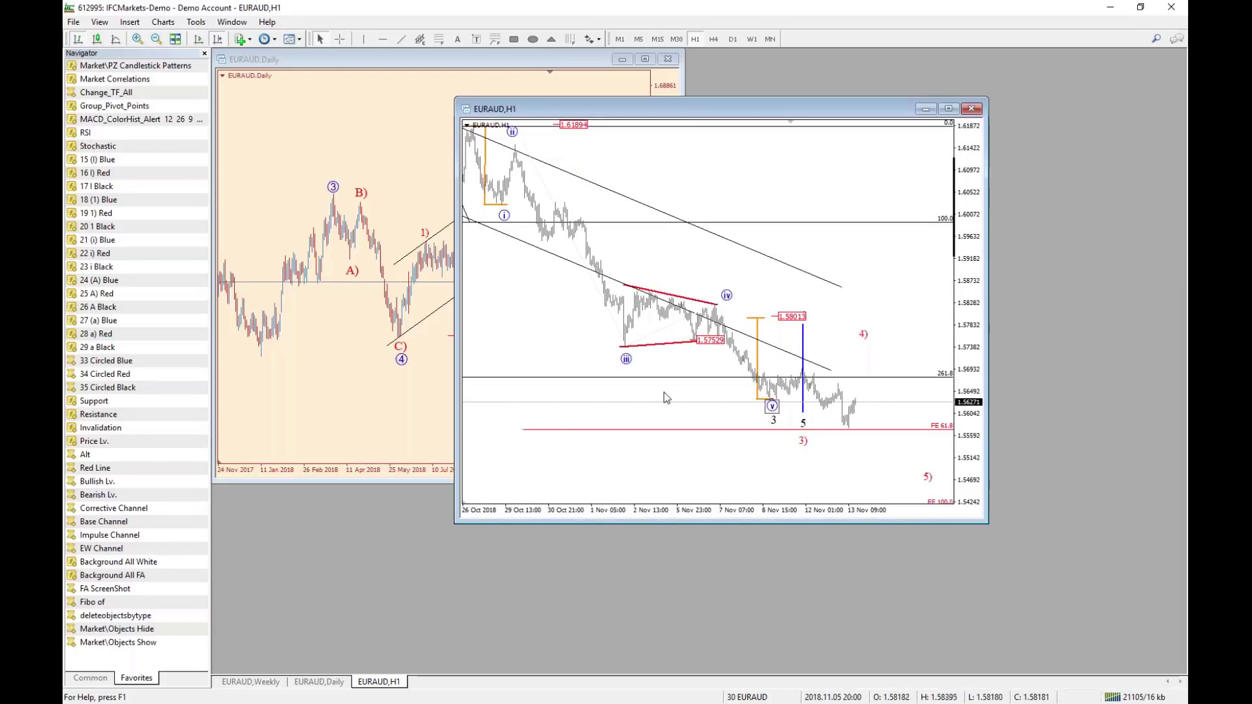
{"action": "left_click_drag", "start_coordinate": [668, 387], "coordinate": [703, 385]}
{"action": "left_click_drag", "start_coordinate": [676, 99], "coordinate": [1141, 95]}
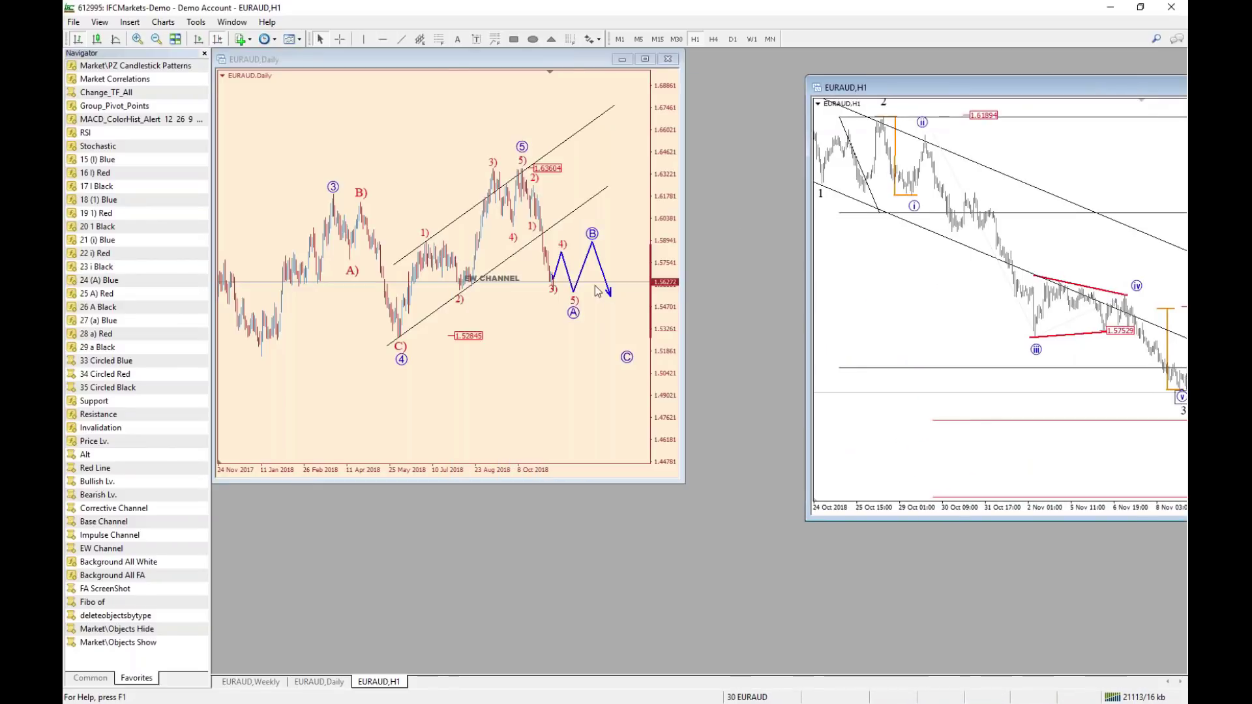
Nudge the red 3) label on the EURAUD Daily chart a little down and left.
{"action": "left_click", "coordinate": [557, 291]}
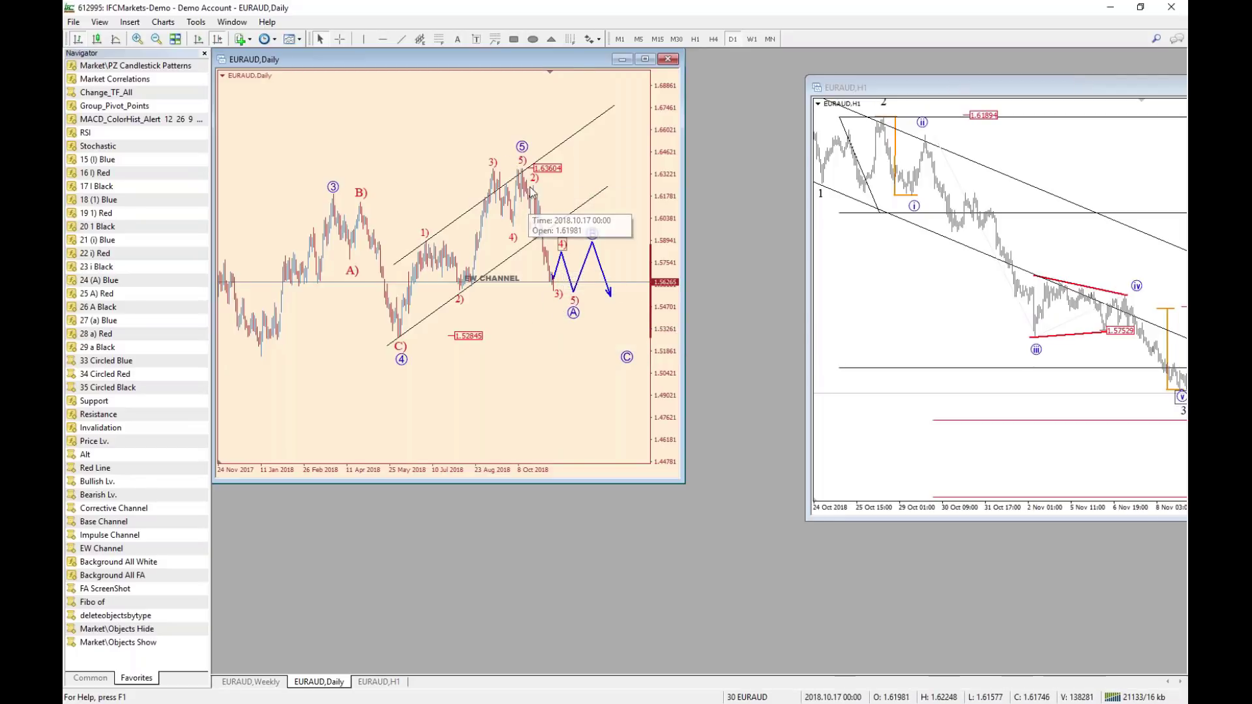
{"action": "left_click_drag", "start_coordinate": [558, 294], "coordinate": [552, 302]}
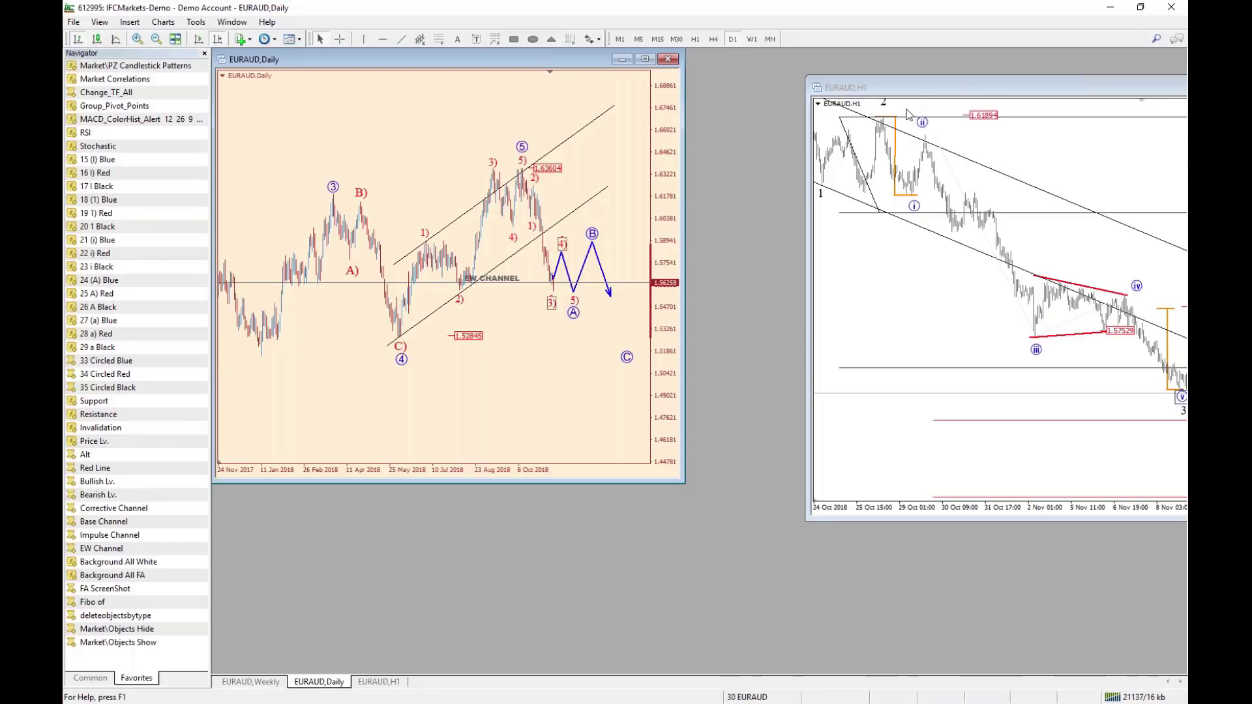
Maximize the EURAUD H1 chart and rescale its price axis to show older bars and more range.
{"action": "double_click", "coordinate": [917, 96]}
{"action": "left_click_drag", "start_coordinate": [440, 301], "coordinate": [646, 391]}
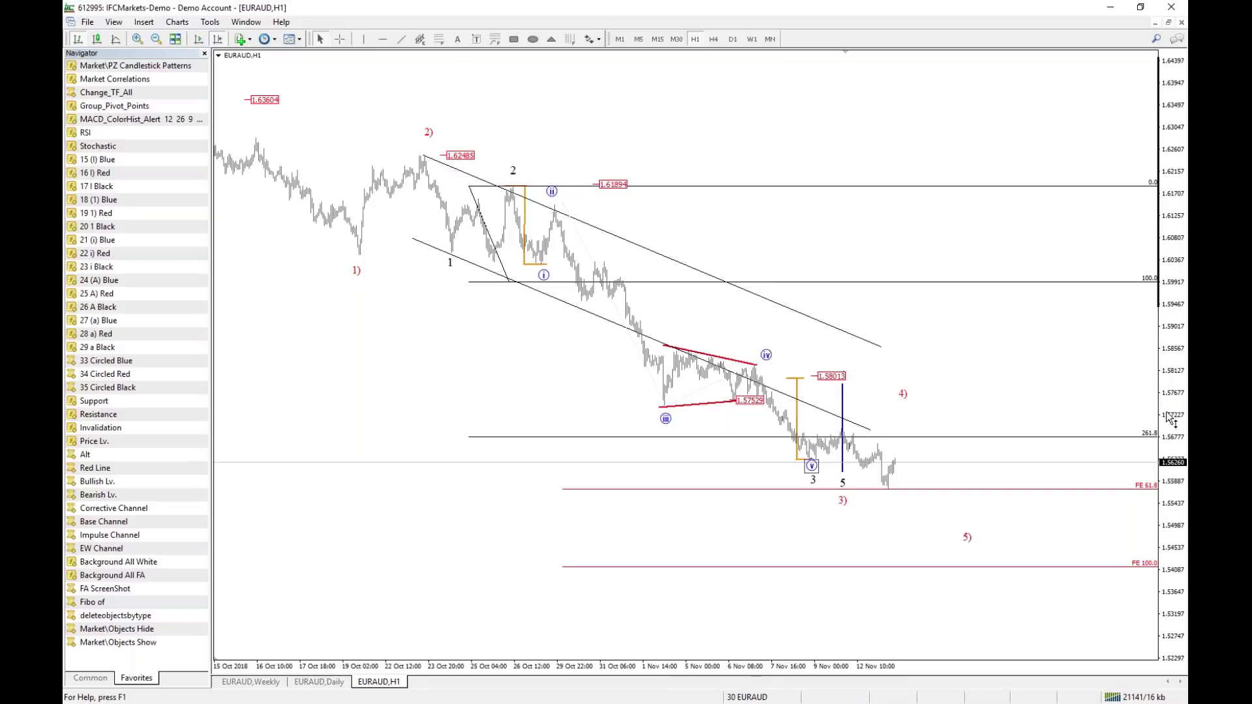
{"action": "mouse_move", "coordinate": [1172, 422]}
{"action": "left_mouse_down"}
{"action": "mouse_move", "coordinate": [1165, 394]}
{"action": "mouse_move", "coordinate": [1167, 418]}
{"action": "left_mouse_up"}
{"action": "left_click_drag", "start_coordinate": [843, 517], "coordinate": [909, 574]}
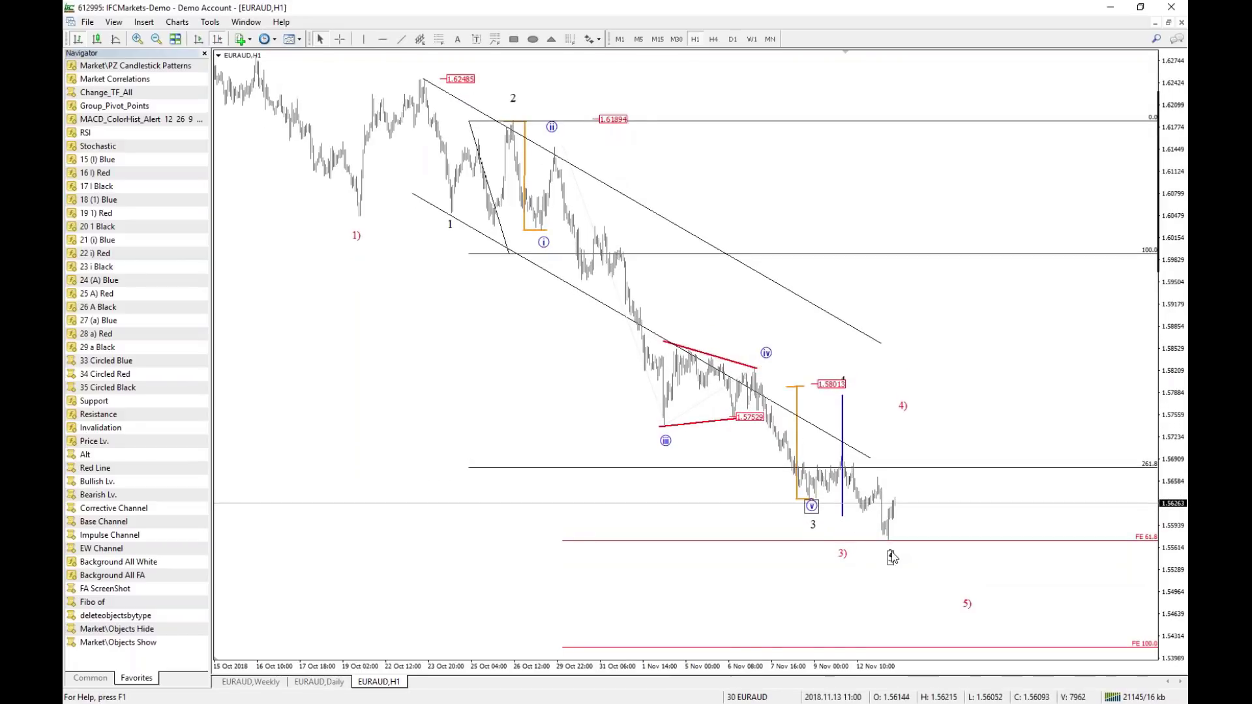
Relabel the latest low with the circled v and wave 3 labels, making room on the right.
{"action": "left_click_drag", "start_coordinate": [812, 506], "coordinate": [883, 553]}
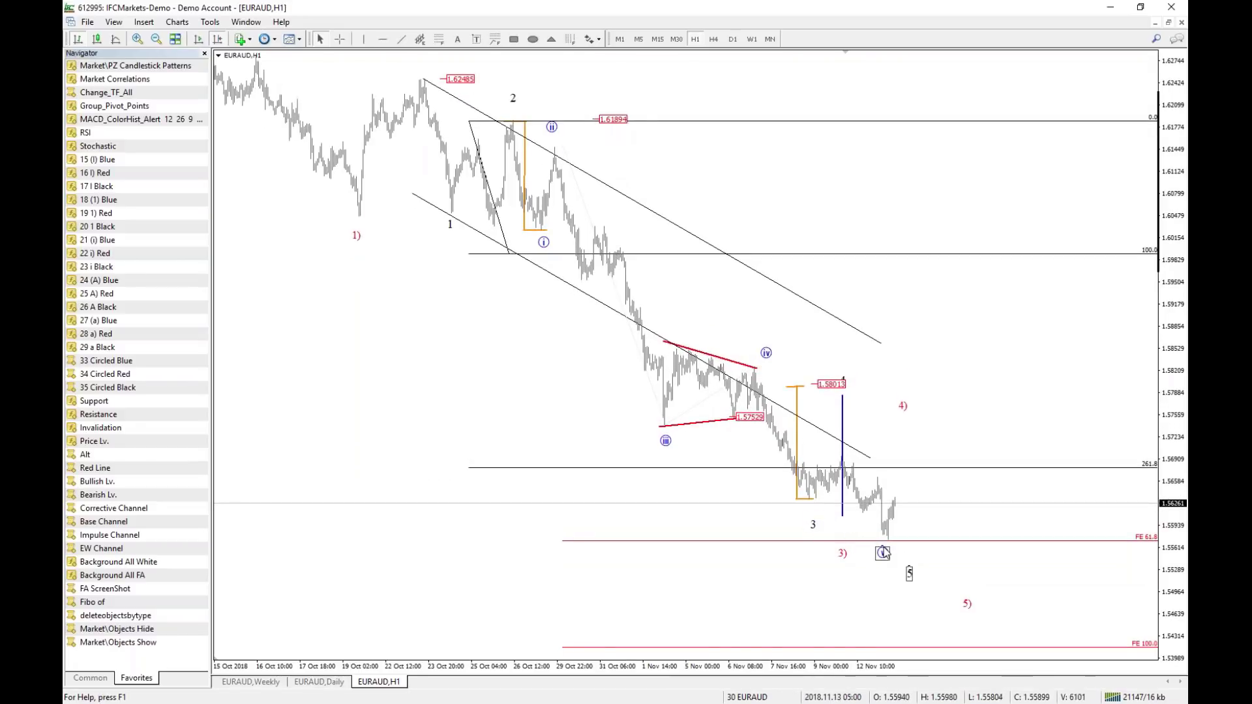
{"action": "double_click", "coordinate": [793, 500]}
{"action": "scroll", "coordinate": [797, 408], "scroll_direction": "down", "scroll_amount": 1}
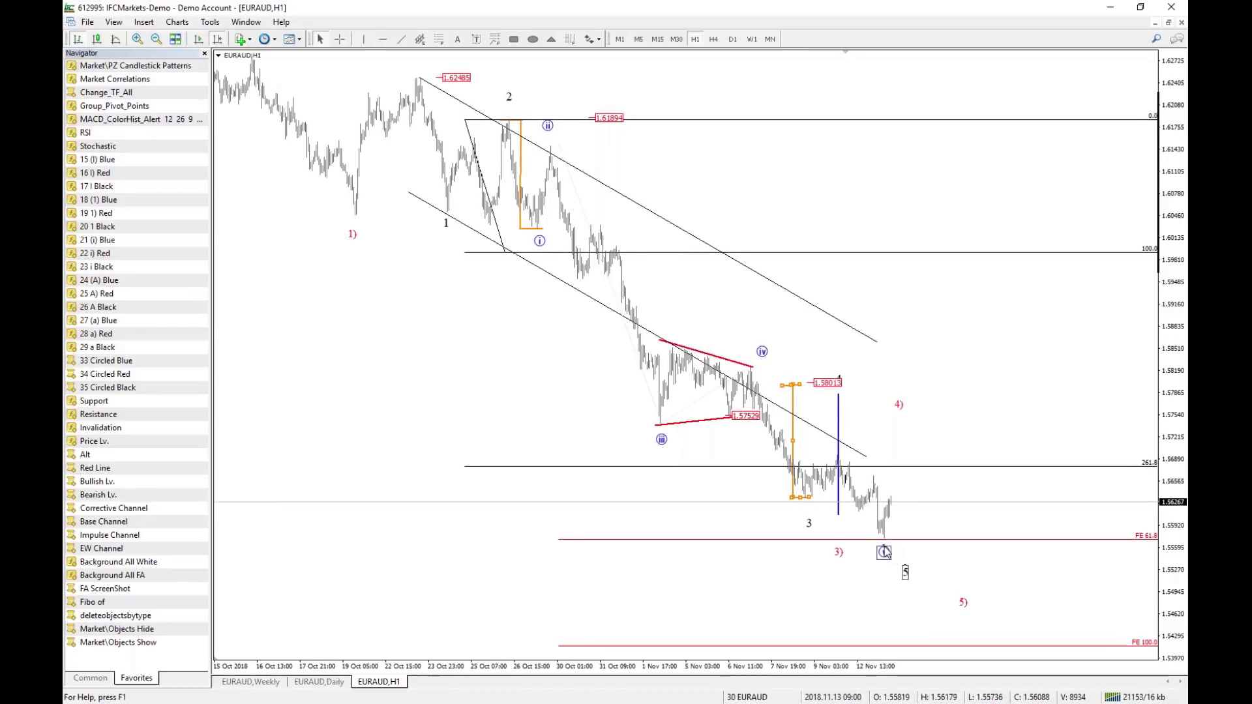
{"action": "left_click_drag", "start_coordinate": [802, 530], "coordinate": [914, 542]}
{"action": "left_click_drag", "start_coordinate": [848, 522], "coordinate": [997, 552]}
{"action": "left_click_drag", "start_coordinate": [914, 542], "coordinate": [1056, 566]}
Adjust the red 4) label and place a black wave 4 label.
{"action": "left_click", "coordinate": [908, 375]}
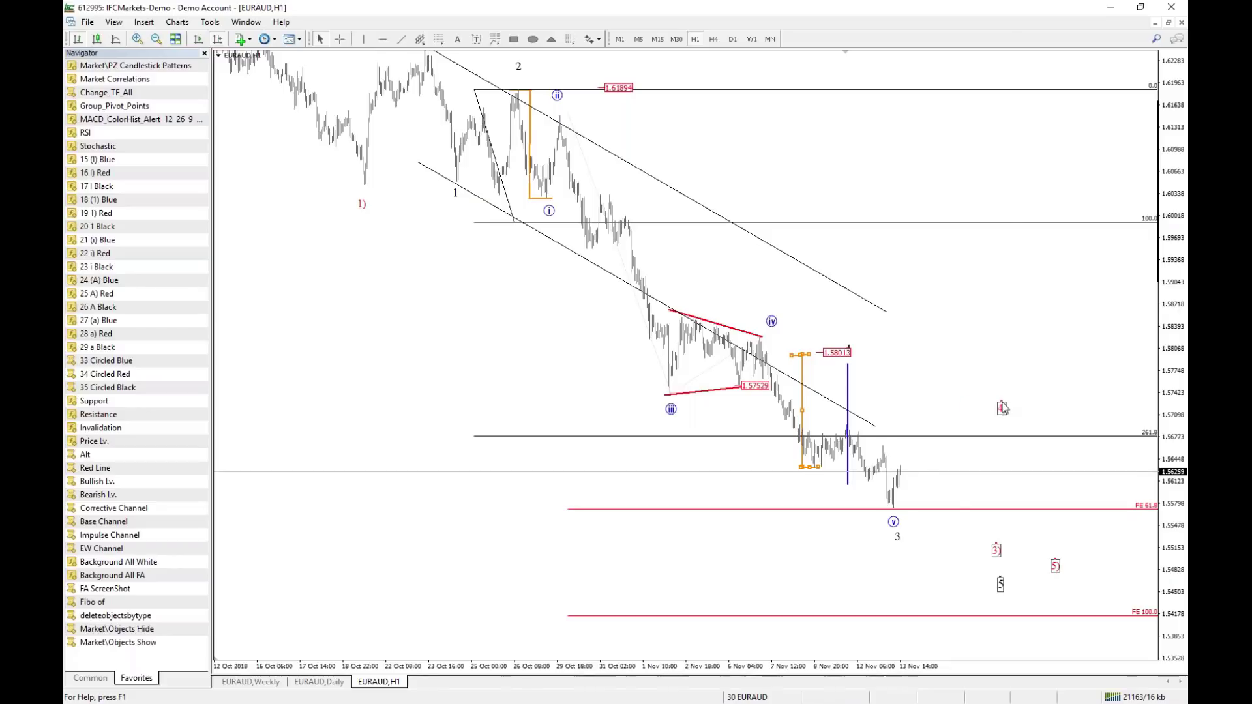
{"action": "left_click_drag", "start_coordinate": [1004, 409], "coordinate": [1000, 406]}
{"action": "left_click_drag", "start_coordinate": [849, 349], "coordinate": [929, 374]}
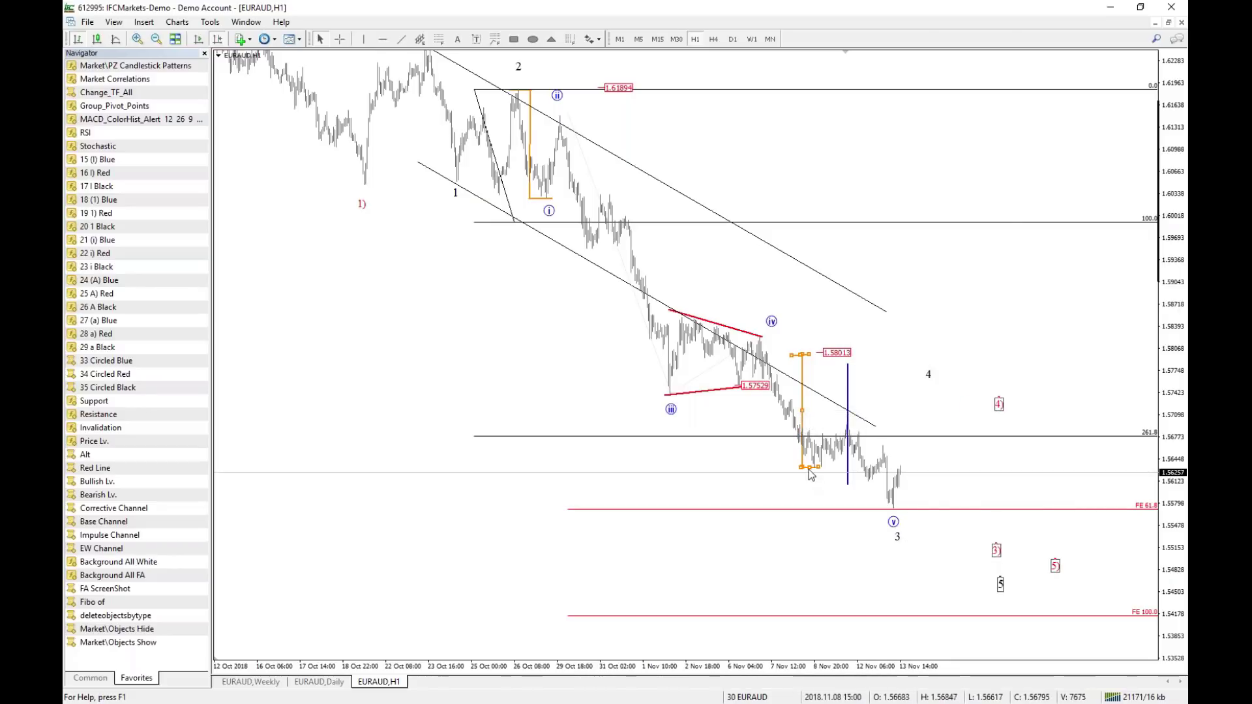
Delete the orange bracket, old wave labels, and the blue diagonal and vertical lines.
{"action": "left_click", "coordinate": [1000, 405]}
{"action": "key", "text": "Delete"}
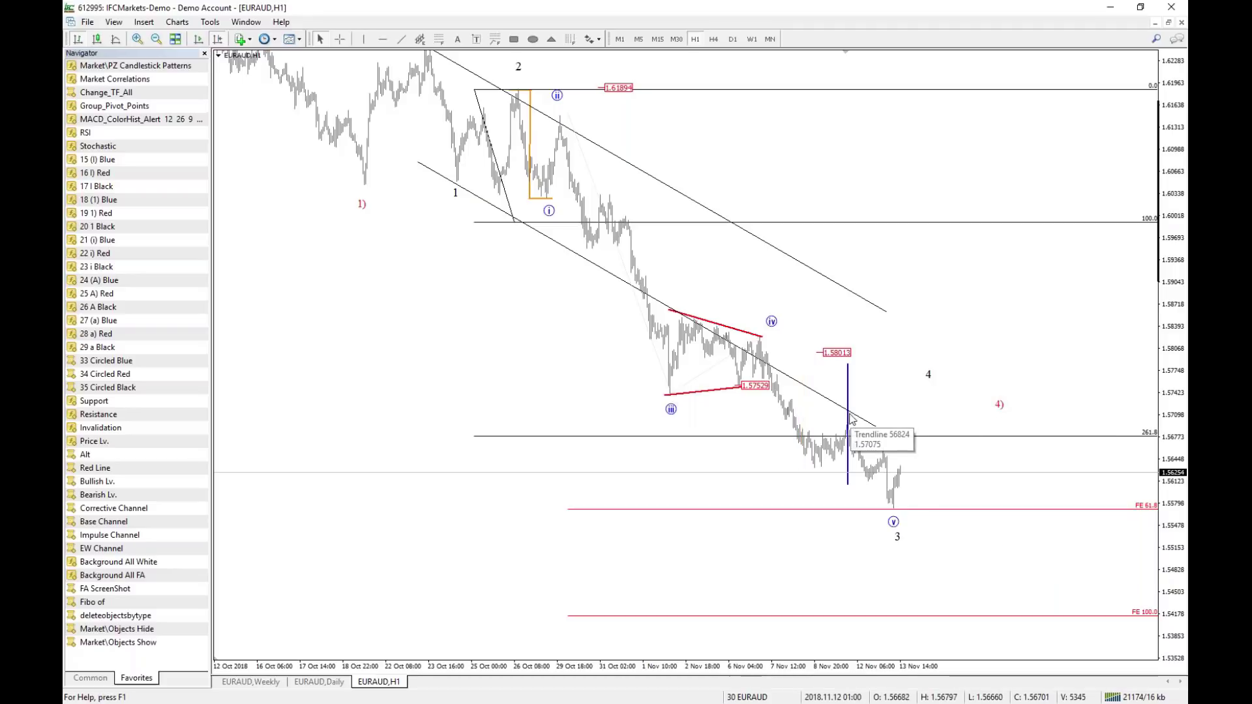
{"action": "left_click_drag", "start_coordinate": [850, 418], "coordinate": [904, 386]}
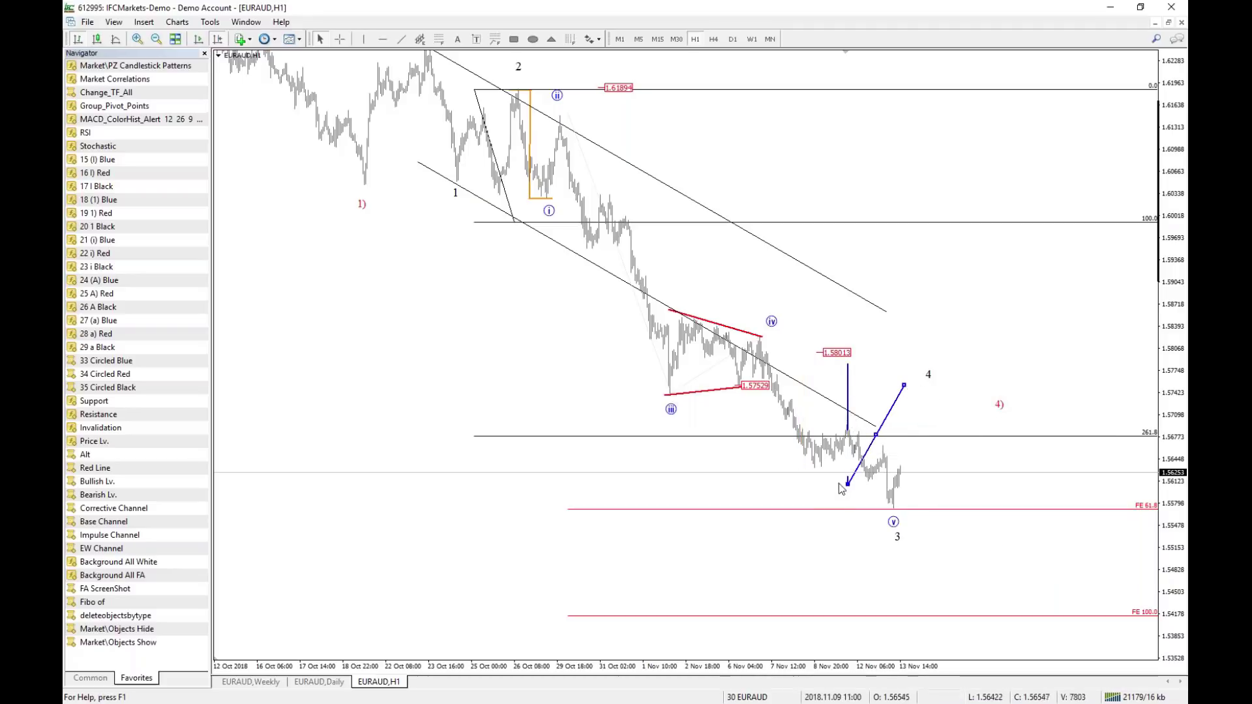
{"action": "key", "text": "Delete"}
{"action": "left_click", "coordinate": [848, 432]}
{"action": "key", "text": "Delete"}
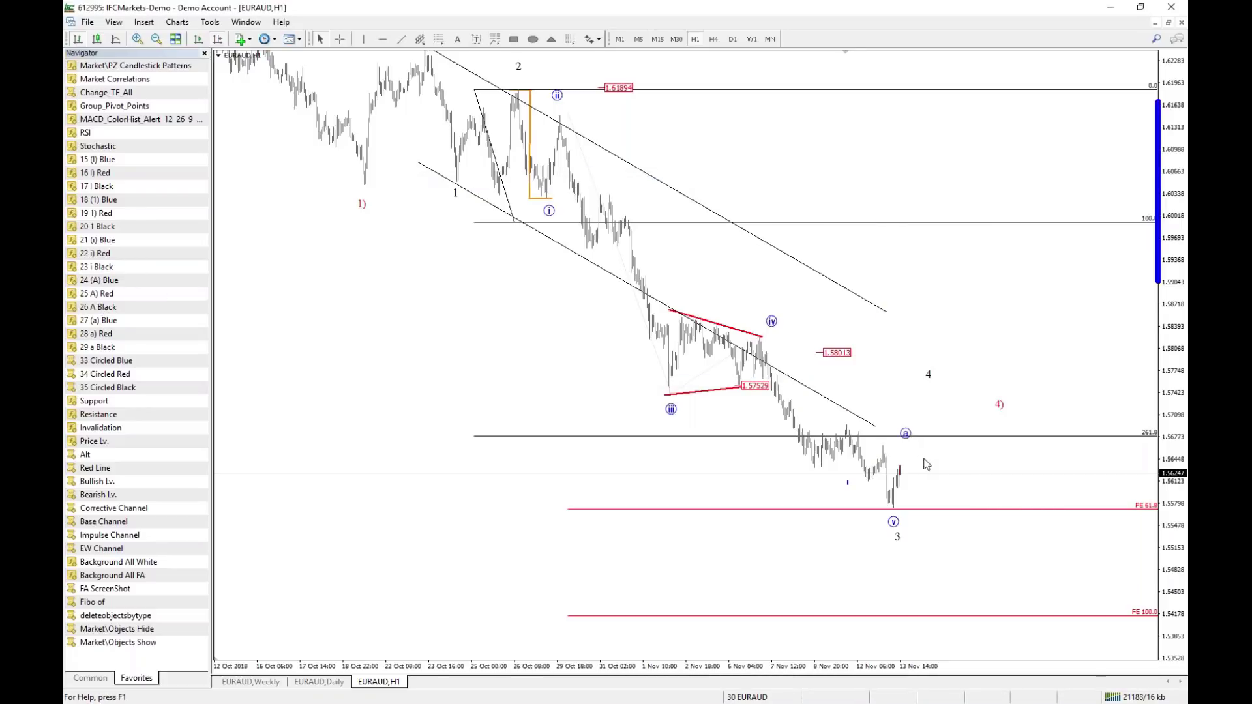
Place a circled c label and add a horizontal price level at about 1.57846.
{"action": "left_click", "coordinate": [953, 392]}
{"action": "middle_click", "coordinate": [585, 359]}
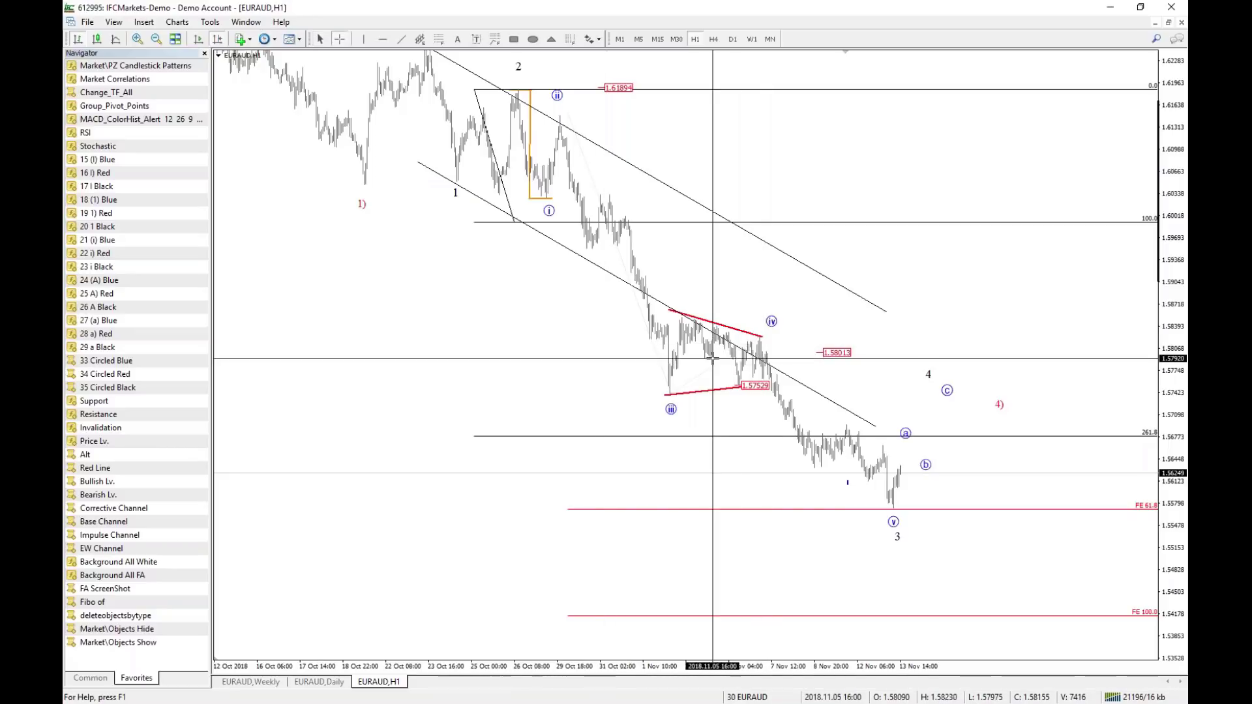
{"action": "left_click", "coordinate": [383, 39]}
{"action": "left_click", "coordinate": [767, 364]}
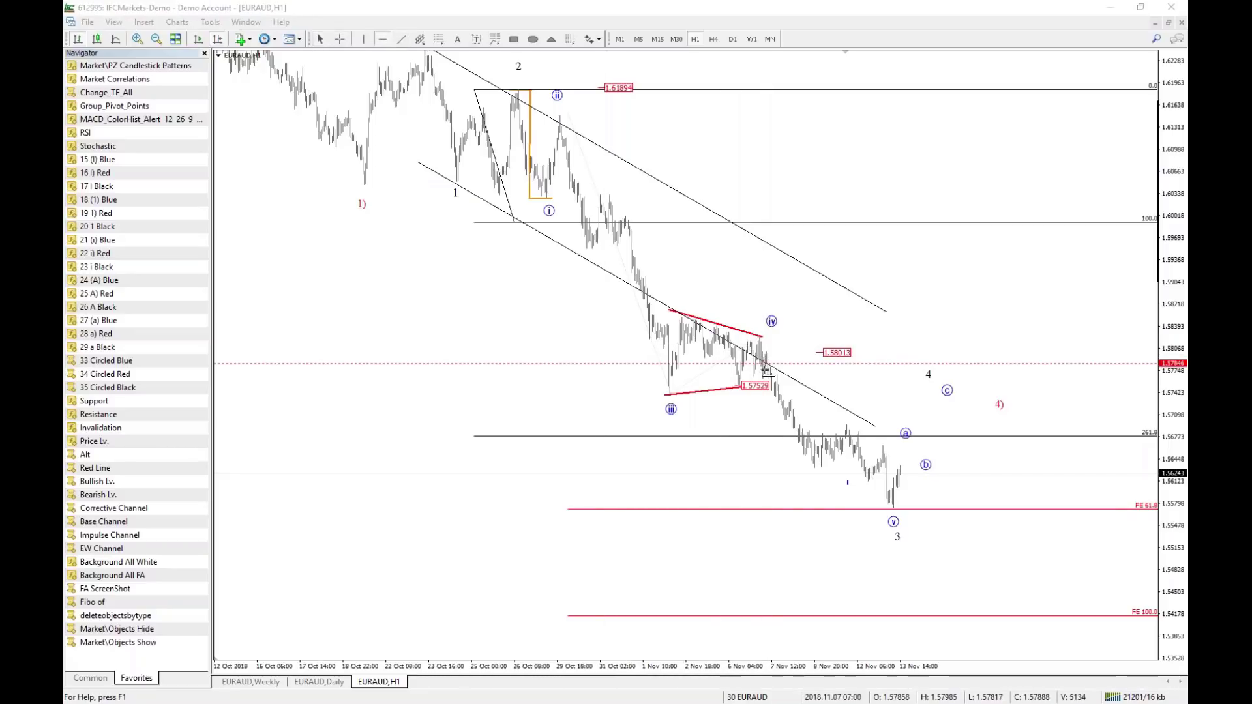
{"action": "left_click", "coordinate": [669, 415]}
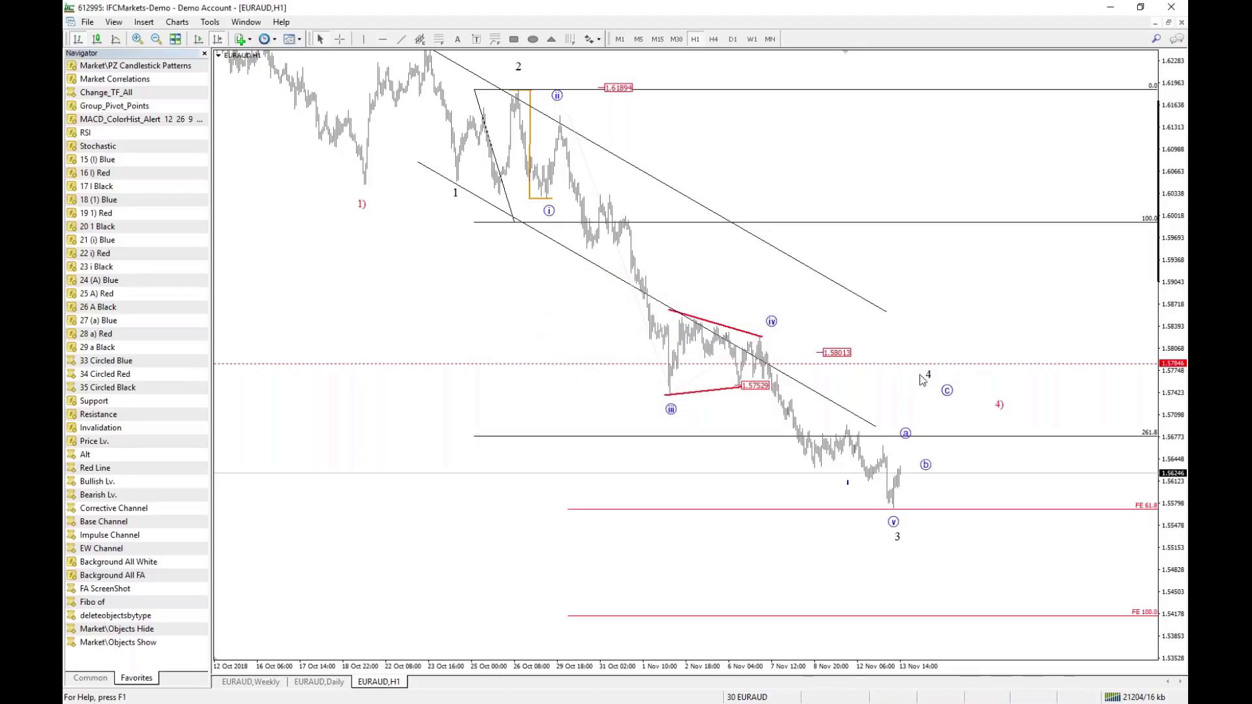
Reposition the 4, circled a, circled b and circled c labels into a projected a-b-c path.
{"action": "mouse_move", "coordinate": [922, 380]}
{"action": "left_mouse_down"}
{"action": "mouse_move", "coordinate": [948, 364]}
{"action": "mouse_move", "coordinate": [961, 389]}
{"action": "left_mouse_up"}
{"action": "left_click_drag", "start_coordinate": [913, 428], "coordinate": [929, 412]}
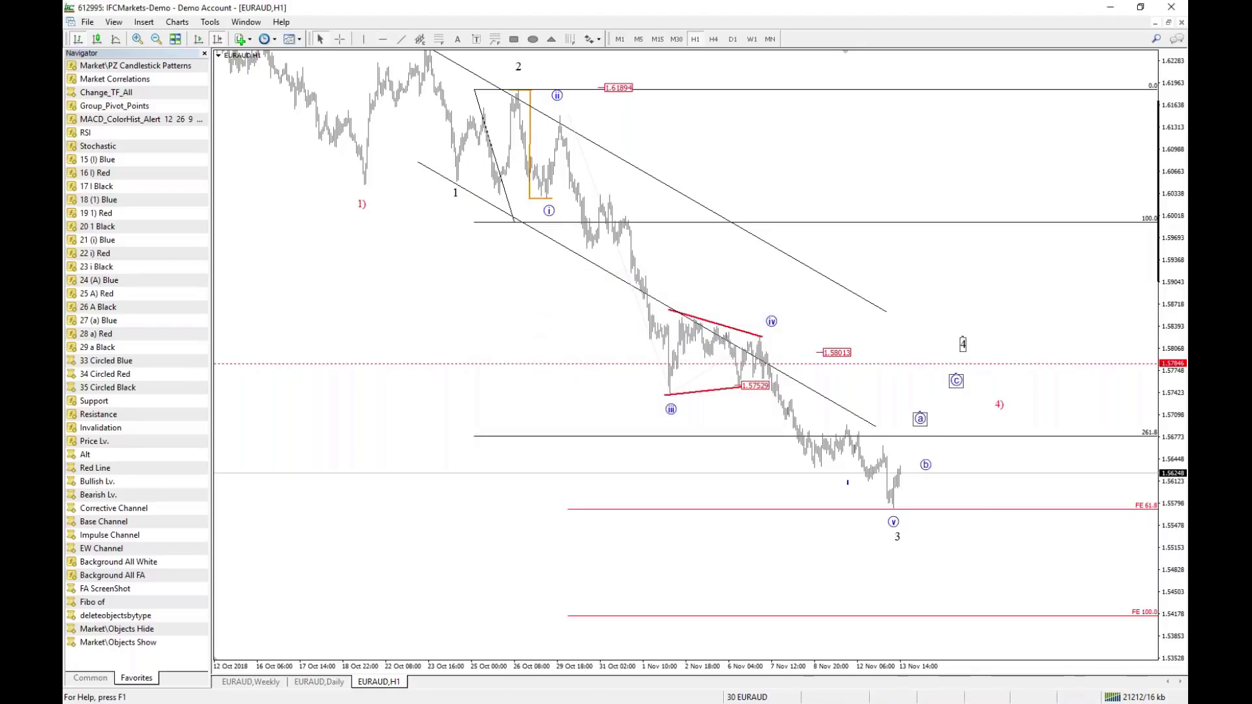
{"action": "left_click_drag", "start_coordinate": [926, 465], "coordinate": [951, 458]}
{"action": "left_click_drag", "start_coordinate": [954, 384], "coordinate": [960, 382]}
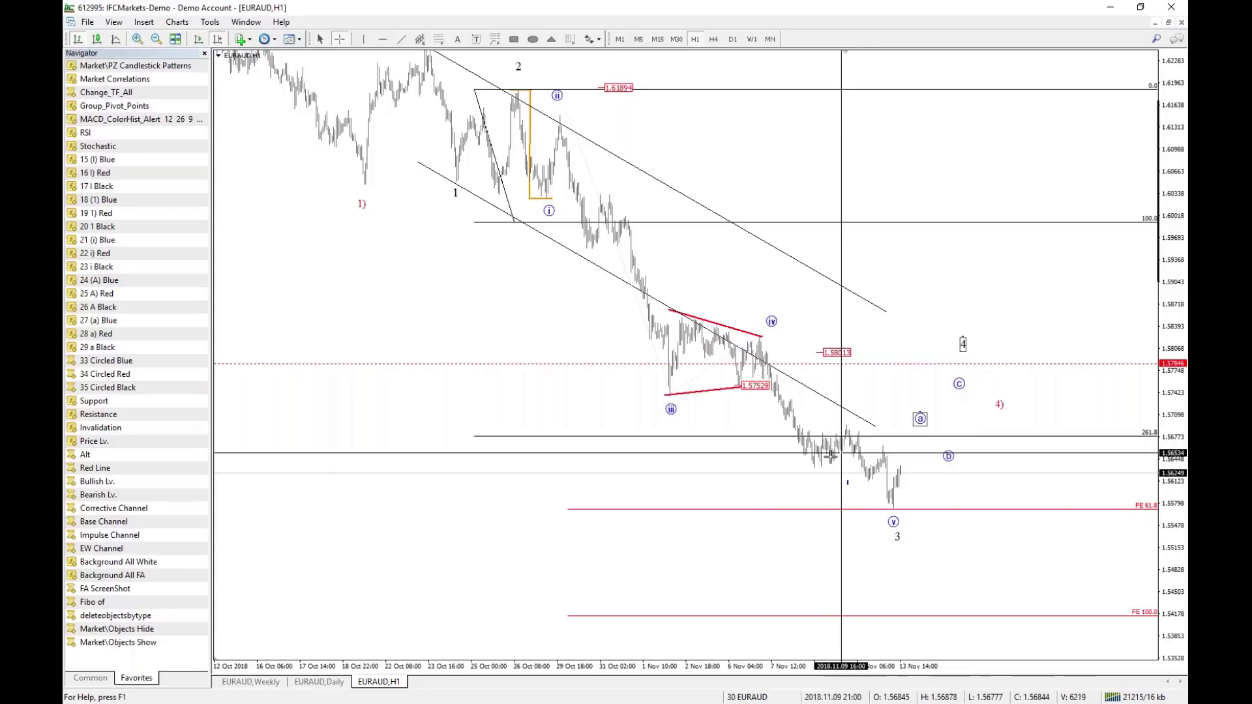
Draw two converging wedge trendlines across the recent highs and lows.
{"action": "left_click", "coordinate": [401, 39]}
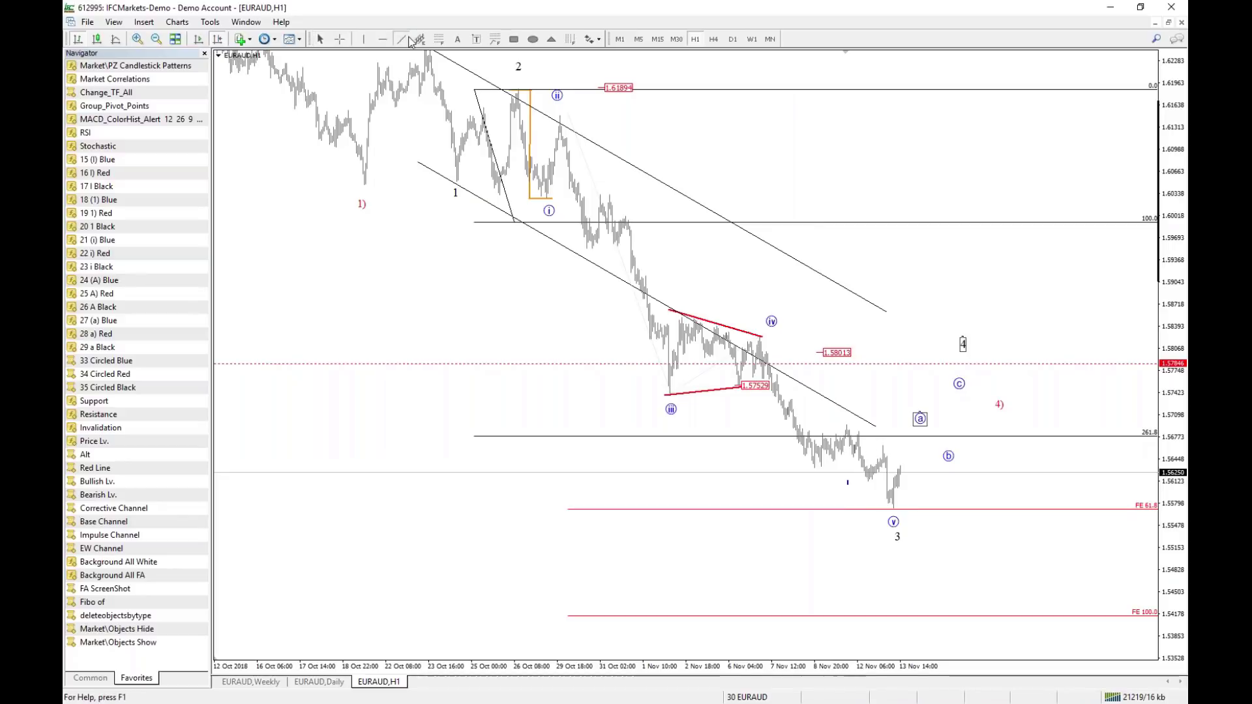
{"action": "left_click_drag", "start_coordinate": [851, 417], "coordinate": [898, 461]}
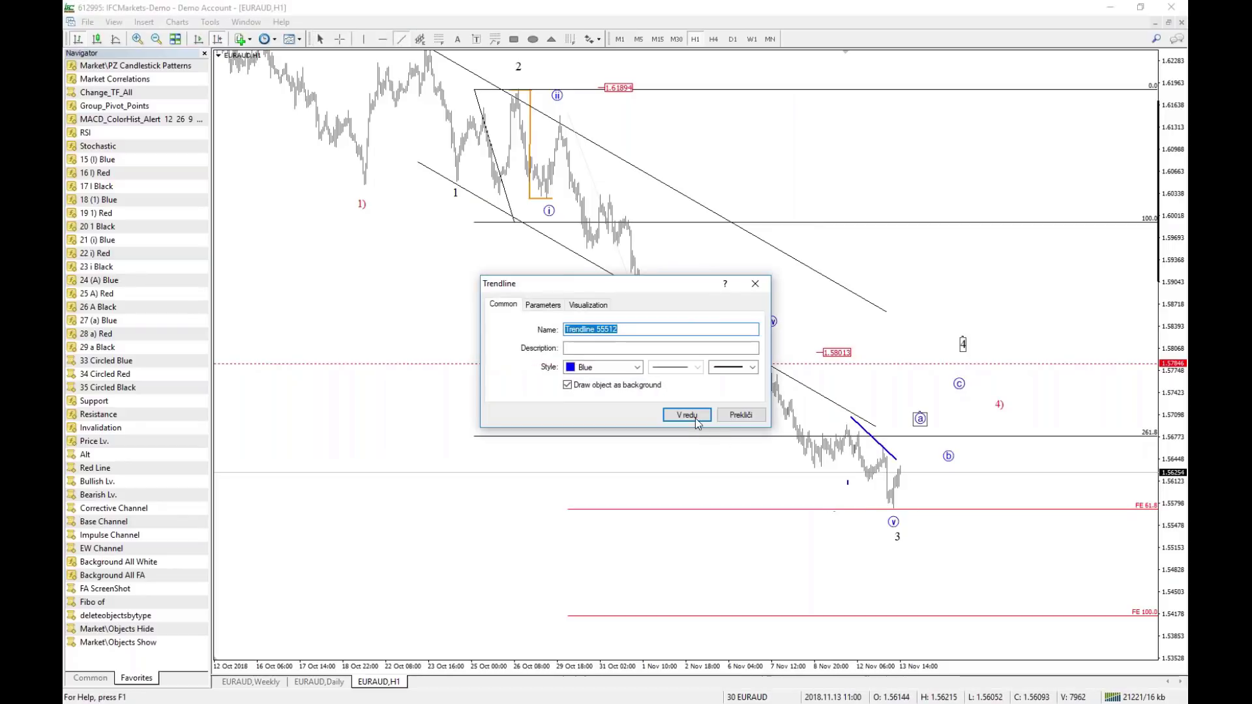
{"action": "left_click", "coordinate": [687, 415]}
{"action": "left_click", "coordinate": [402, 38]}
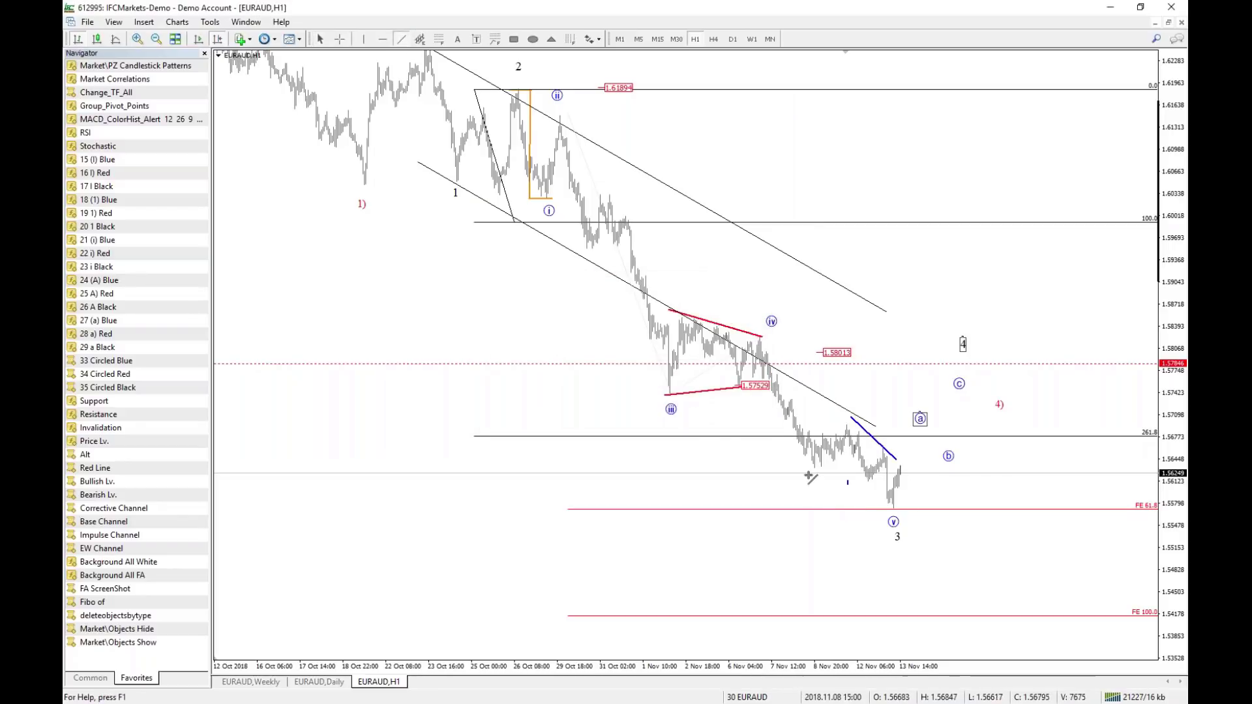
{"action": "left_click_drag", "start_coordinate": [797, 466], "coordinate": [885, 486]}
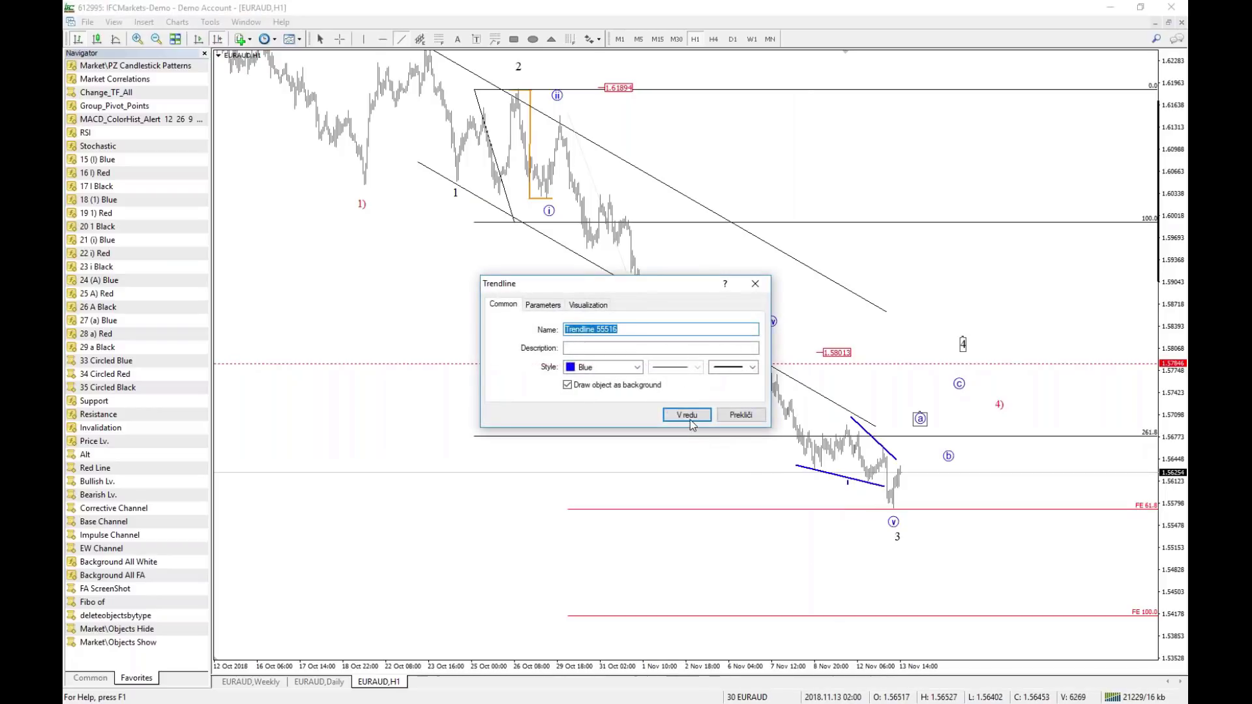
{"action": "left_click", "coordinate": [688, 415]}
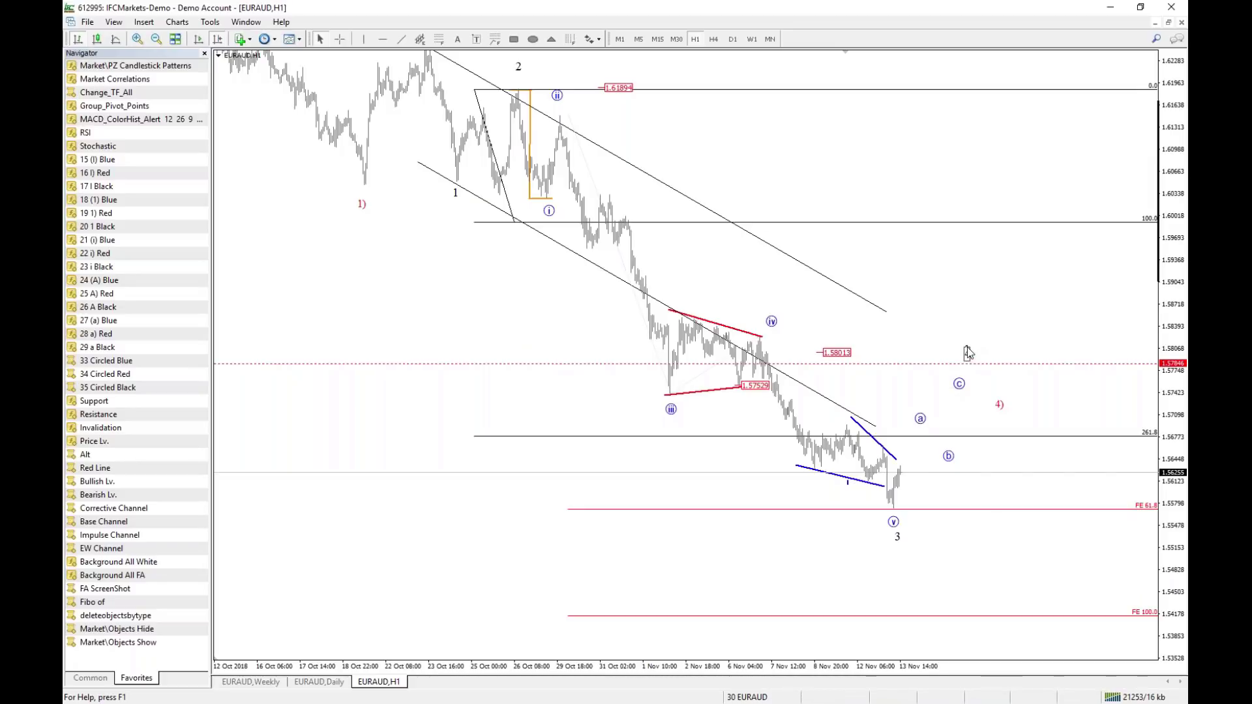
Delete the red 4) wave label from the H1 chart.
{"action": "left_click_drag", "start_coordinate": [1005, 400], "coordinate": [1034, 531]}
{"action": "right_click", "coordinate": [1035, 530]}
{"action": "left_click", "coordinate": [1067, 572]}
{"action": "left_click_drag", "start_coordinate": [509, 384], "coordinate": [485, 431]}
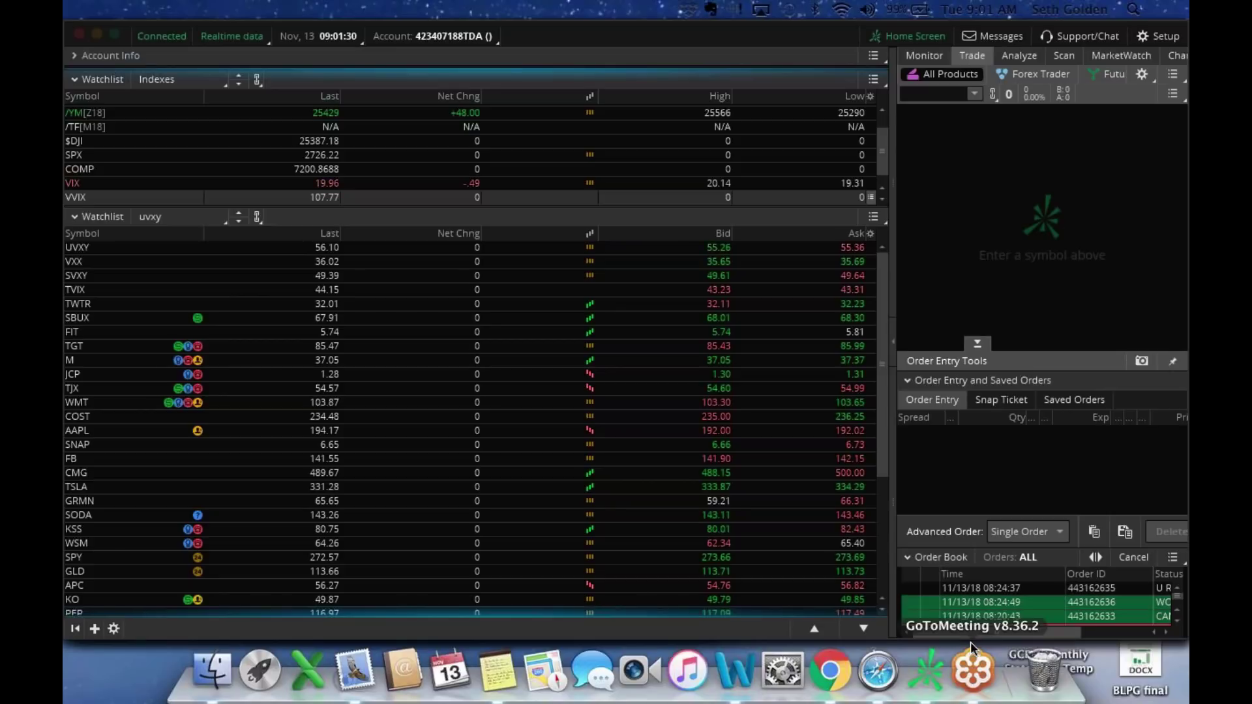
Show the TalkMarkets short-volatility article in Safari, then the Finom Group home page in Chrome.
{"action": "left_click", "coordinate": [894, 666]}
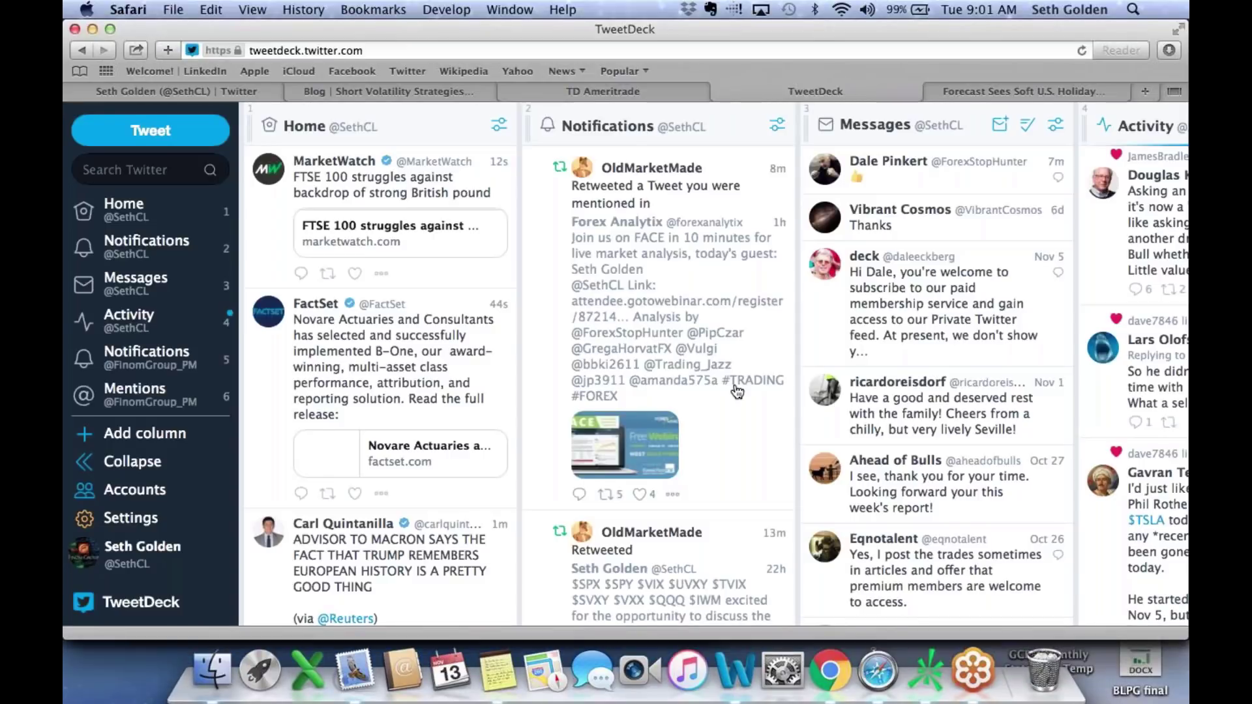
{"action": "left_click", "coordinate": [458, 94]}
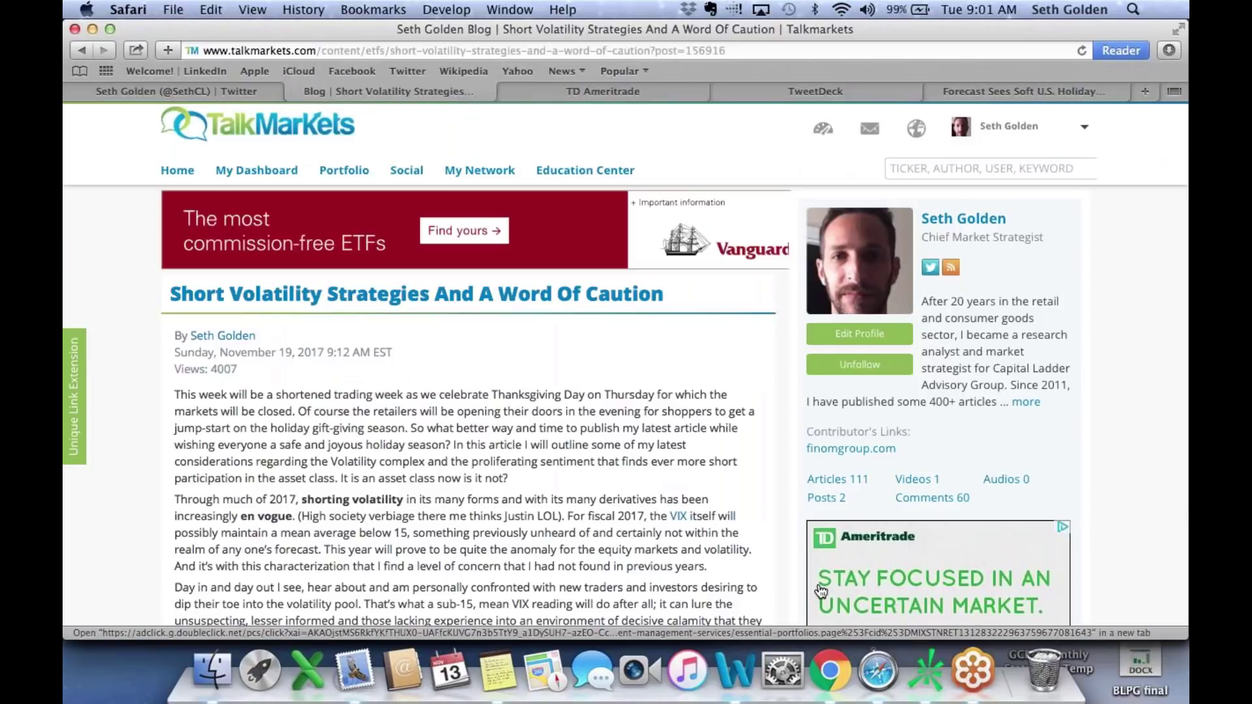
{"action": "key", "text": "super+Tab"}
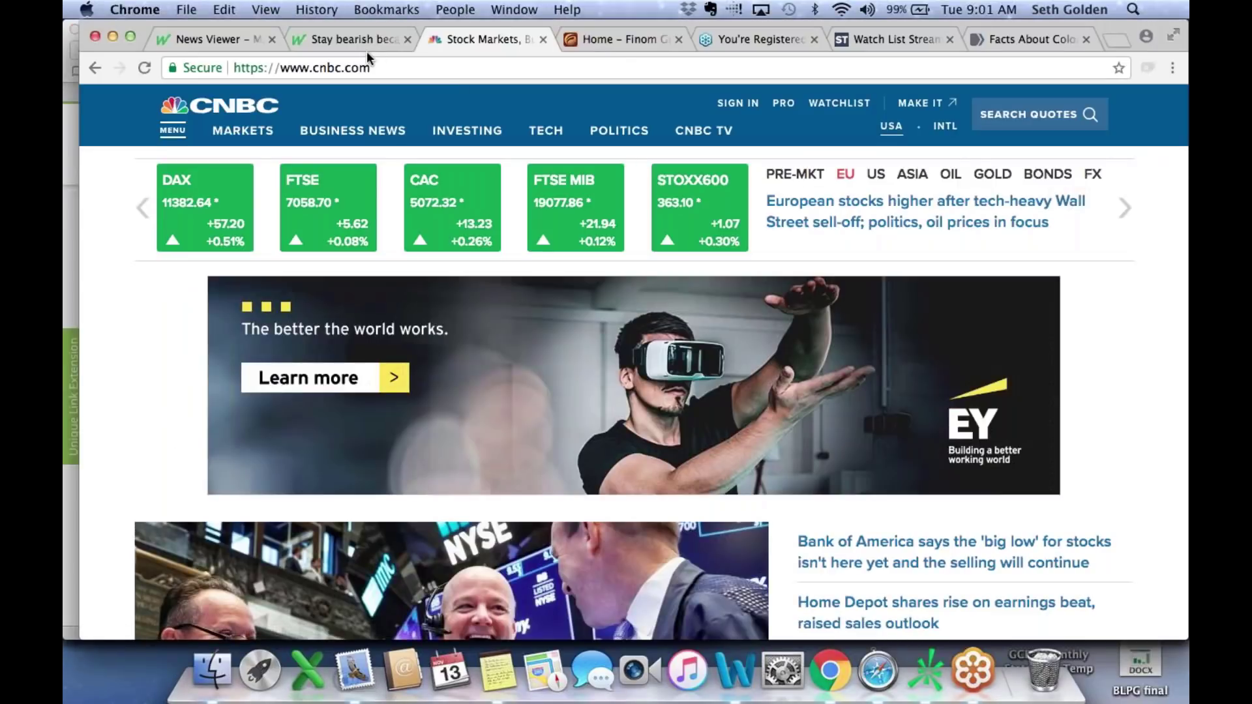
{"action": "left_click", "coordinate": [620, 45]}
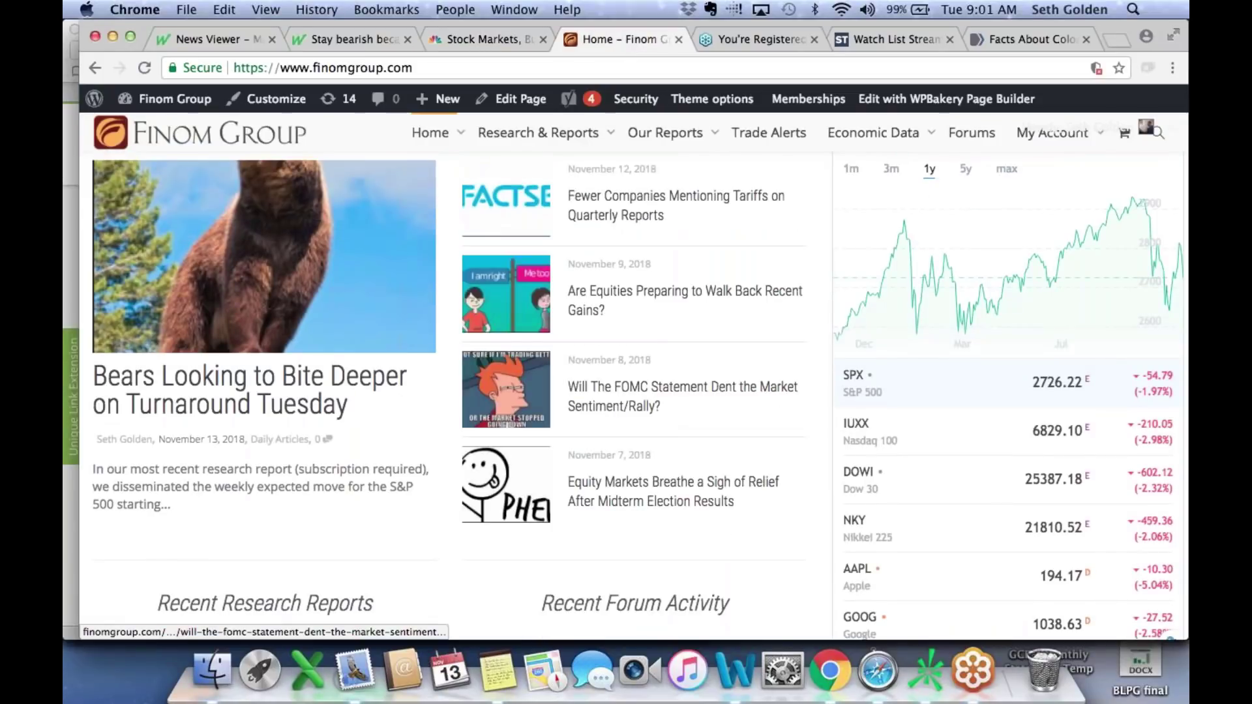
{"action": "scroll", "coordinate": [652, 392], "scroll_direction": "up", "scroll_amount": 5}
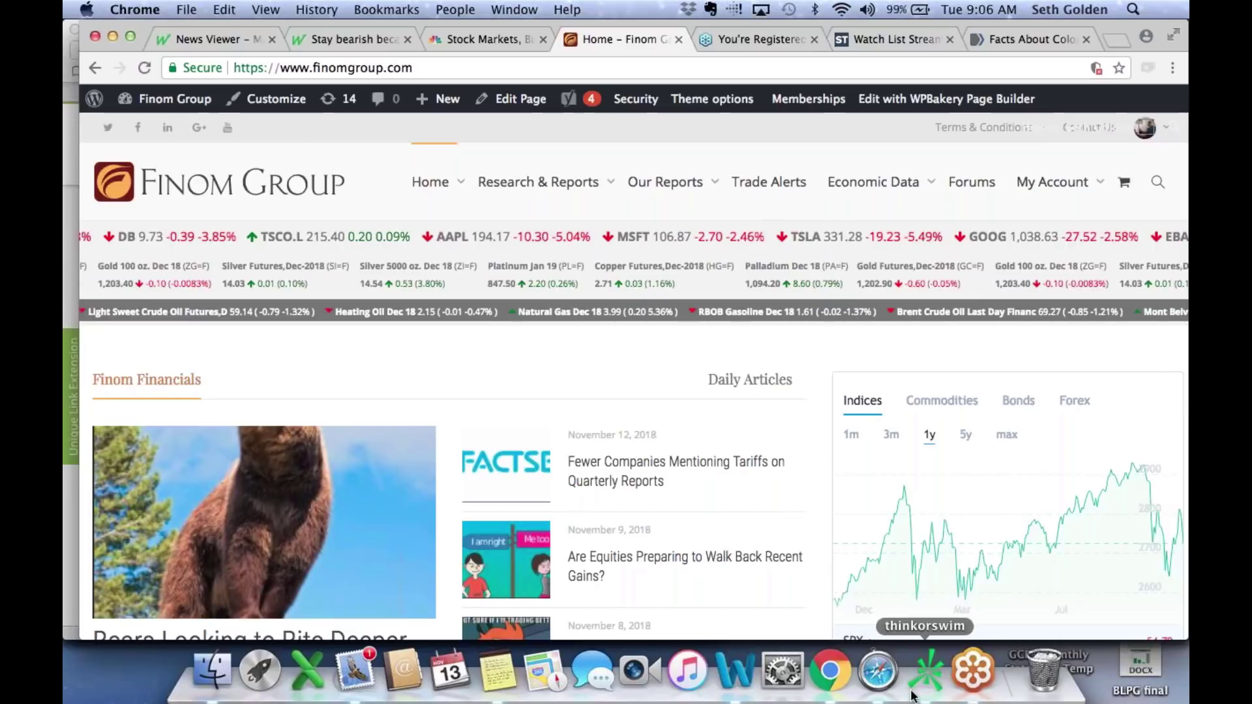
{"action": "left_click", "coordinate": [927, 670]}
{"action": "left_click", "coordinate": [834, 677]}
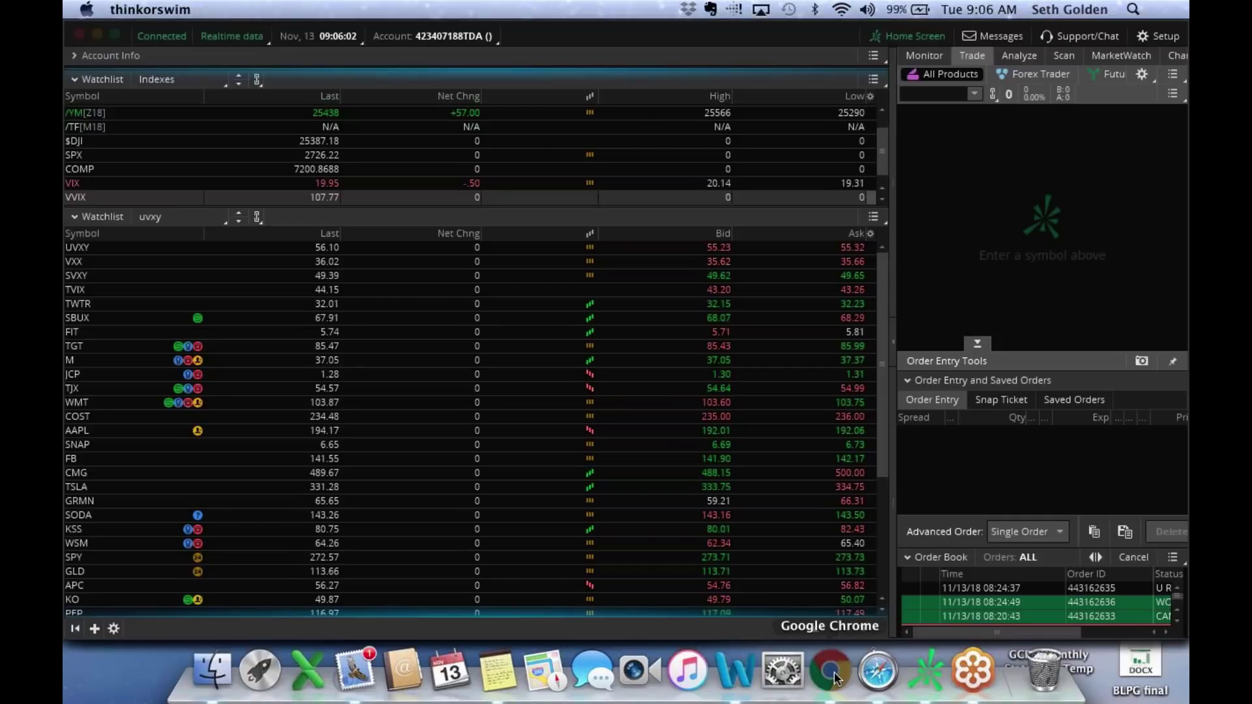
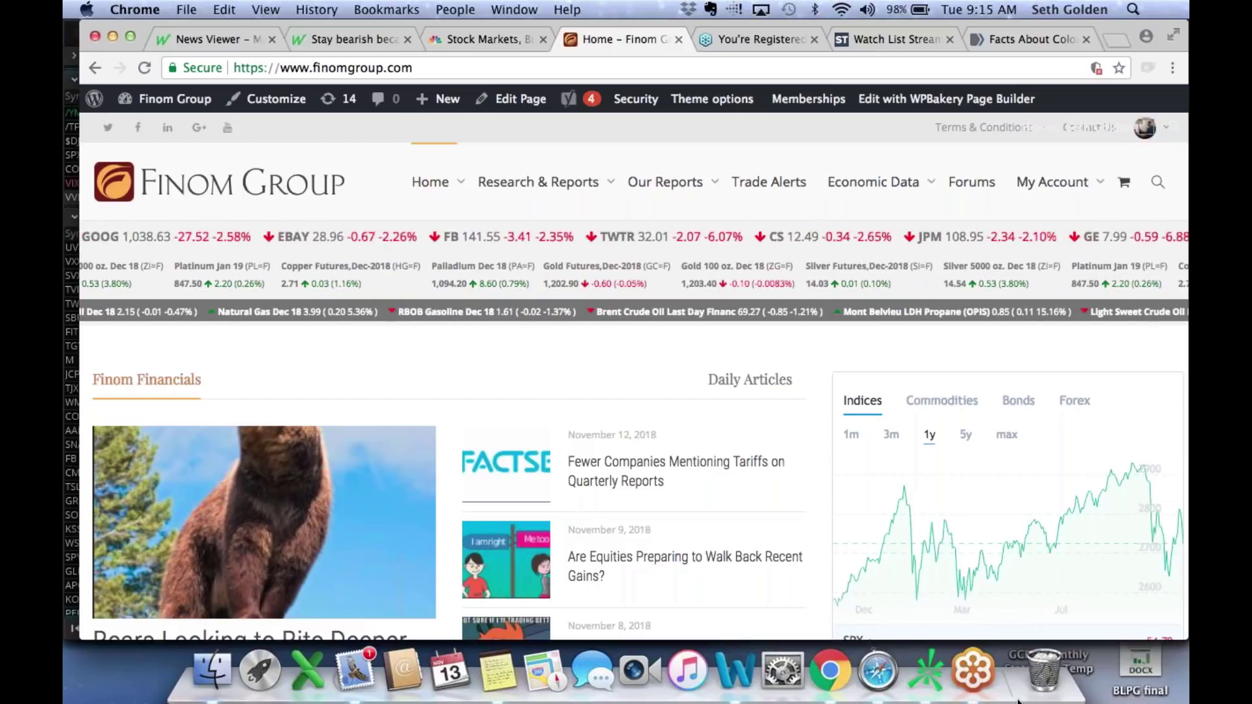
Bring the Safari window with the TalkMarkets article 'Short Volatility Strategies And A Word Of Caution' to the front.
{"action": "left_click", "coordinate": [878, 670]}
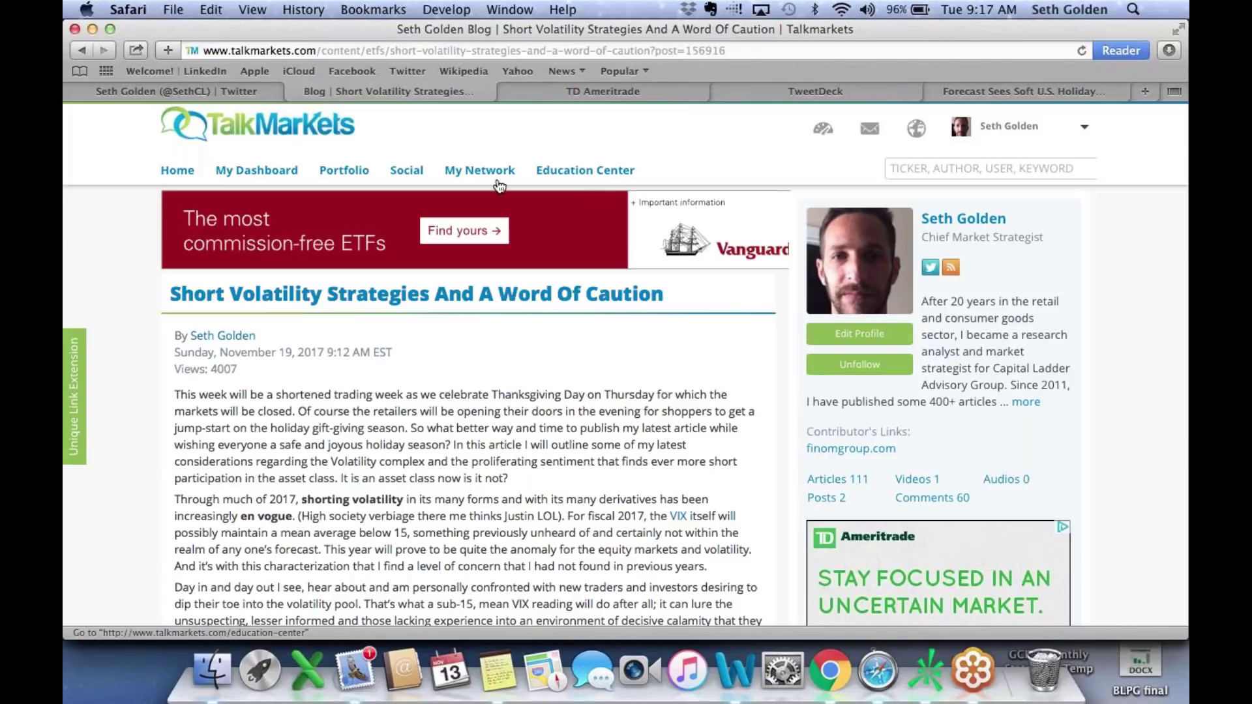
Read down the volatility article to its 'In this article' table of UVXY, XIV and SVXY prices.
{"action": "scroll", "coordinate": [431, 404], "scroll_direction": "down", "scroll_amount": 1}
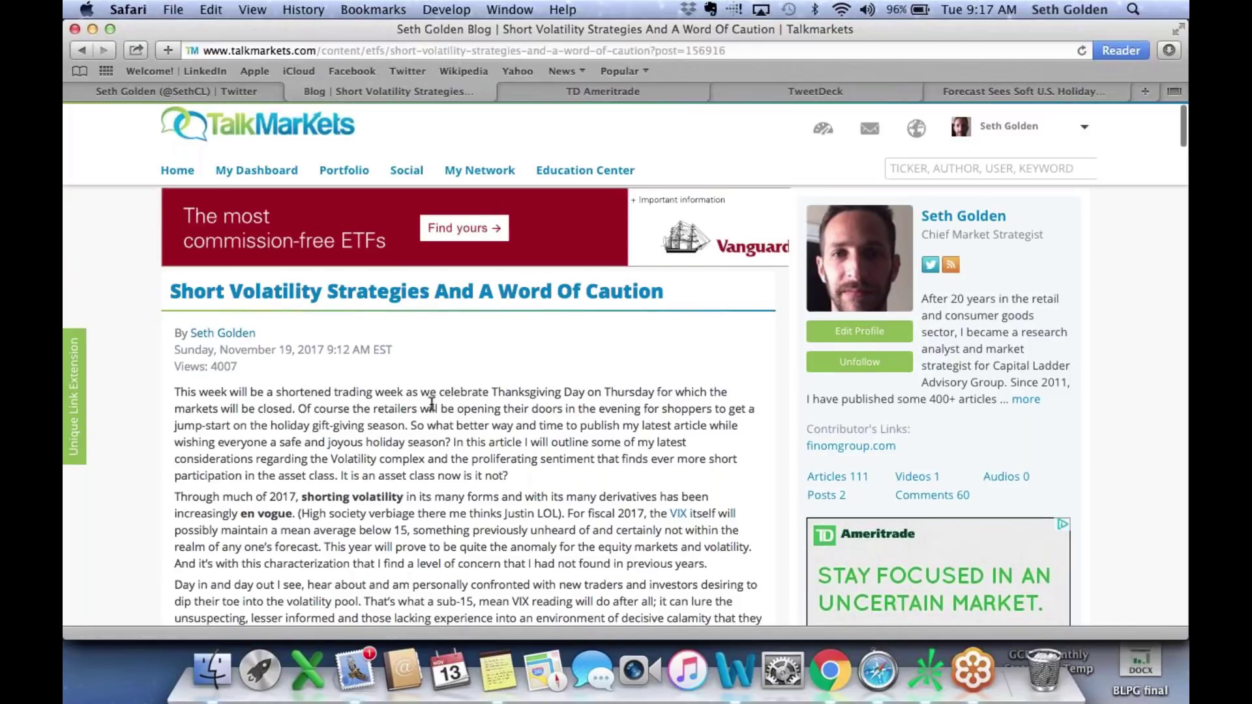
{"action": "scroll", "coordinate": [431, 405], "scroll_direction": "down", "scroll_amount": 4}
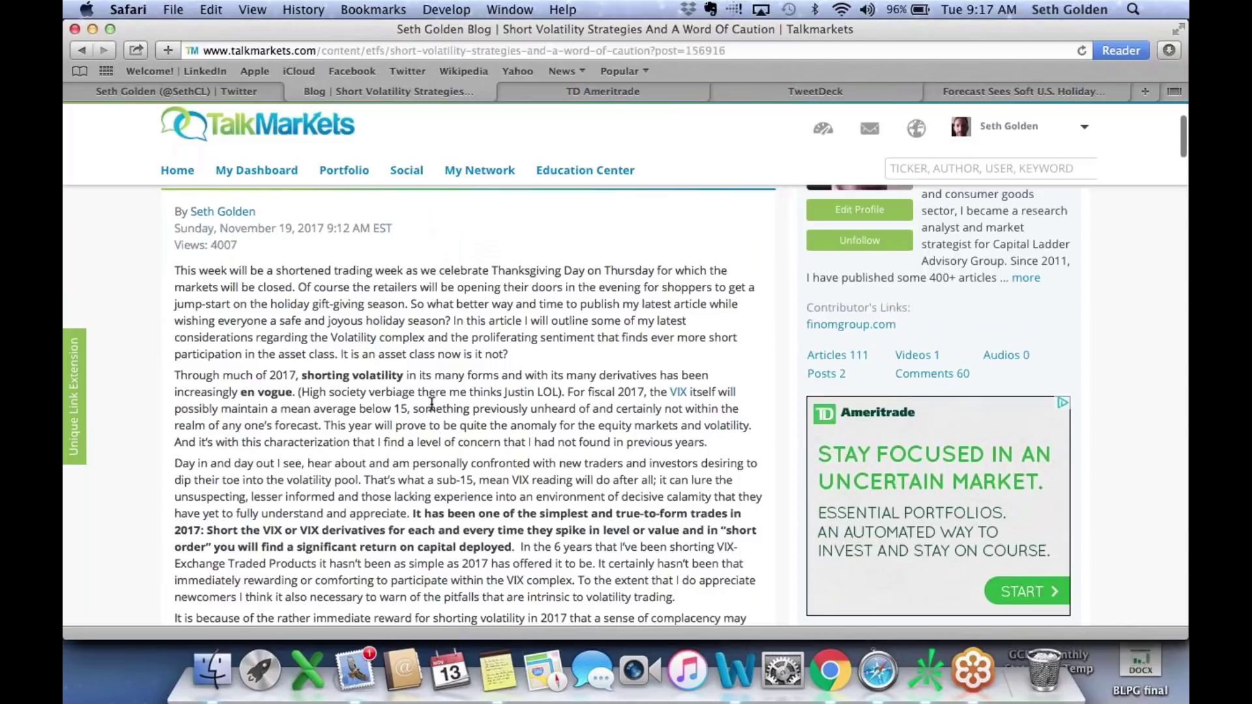
{"action": "scroll", "coordinate": [432, 404], "scroll_direction": "down", "scroll_amount": 5}
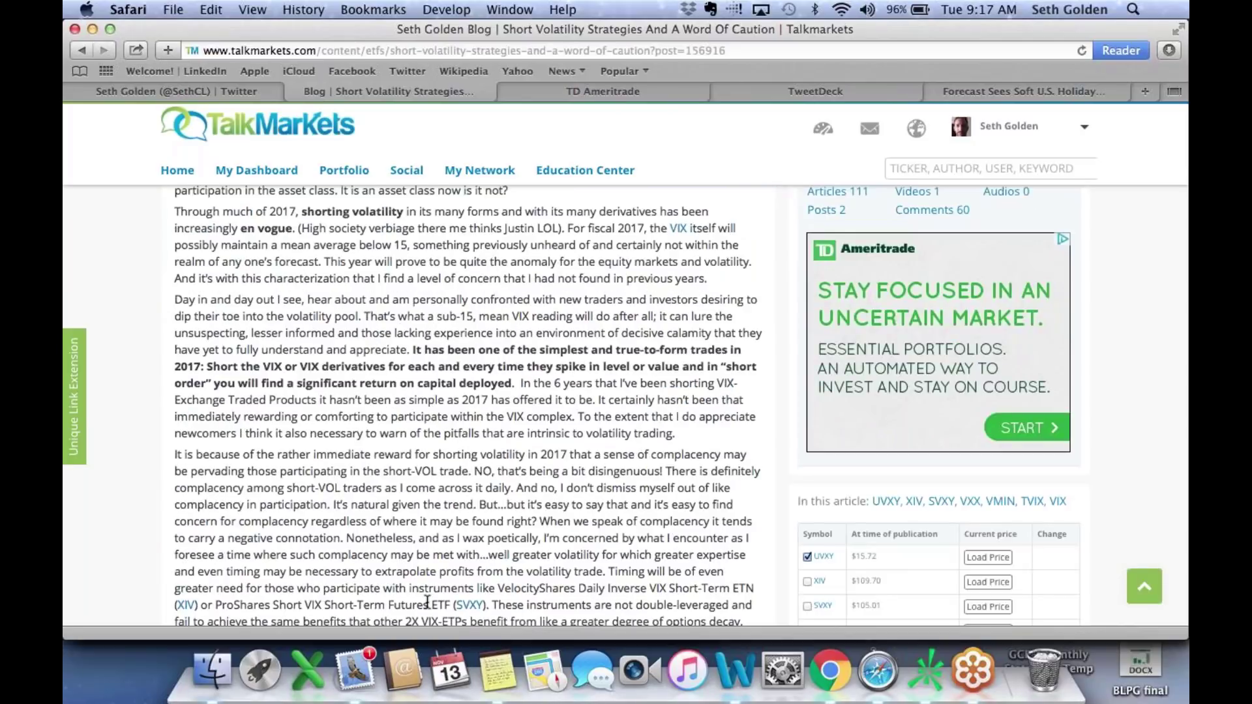
Switch to thinkorswim's uvxy watchlist, quoting UVXY at 56.10, SVXY at 49.39 and VIX at 20.11.
{"action": "left_click", "coordinate": [839, 656]}
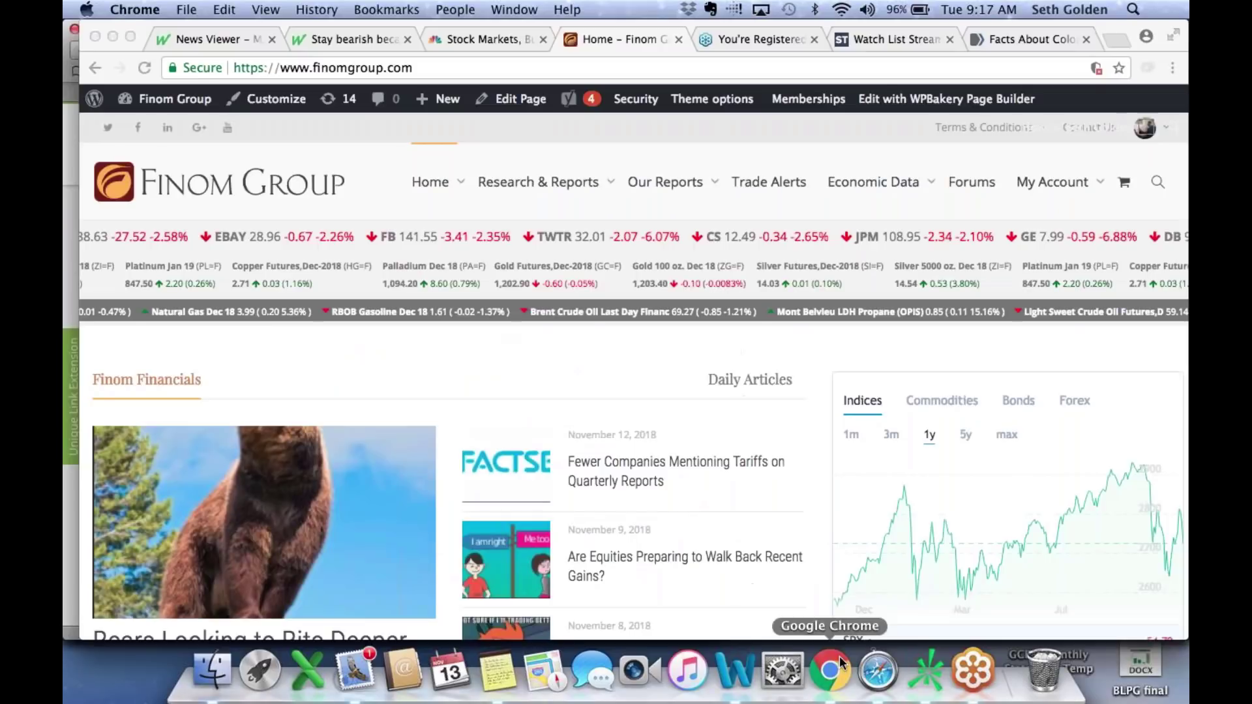
{"action": "left_click", "coordinate": [925, 672]}
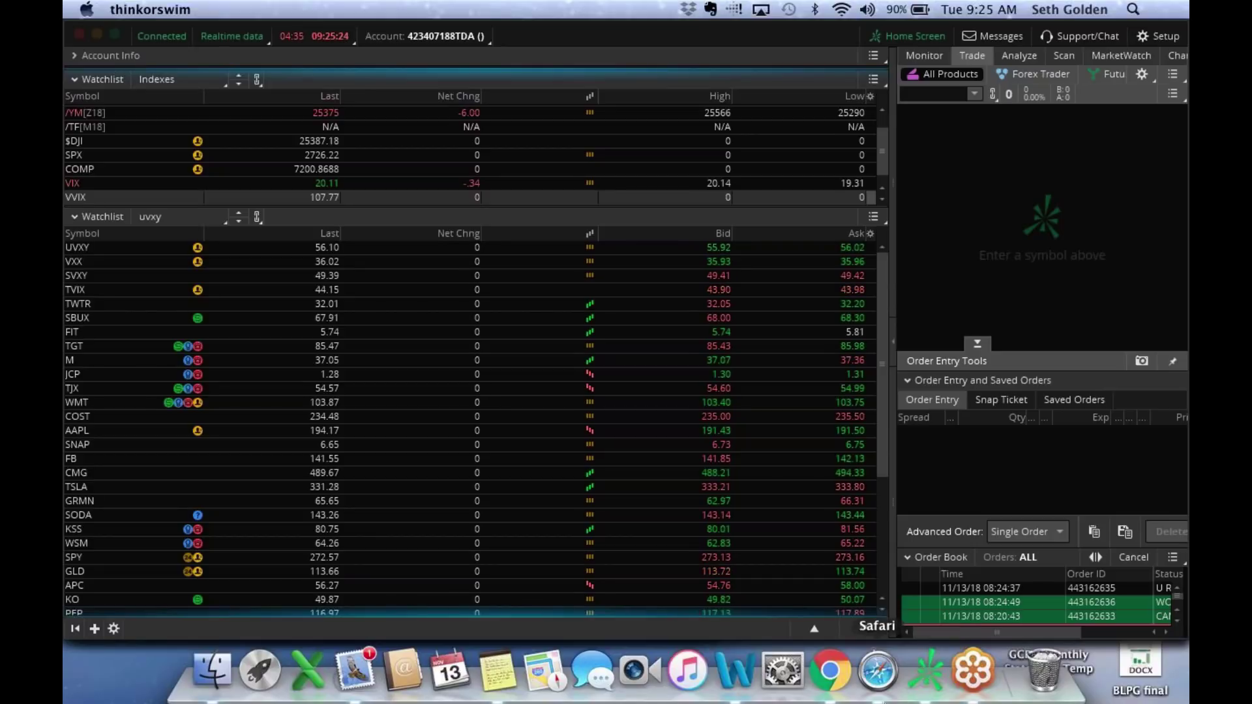
Bring the finomgroup.com homepage to the front in Chrome.
{"action": "left_click", "coordinate": [847, 675]}
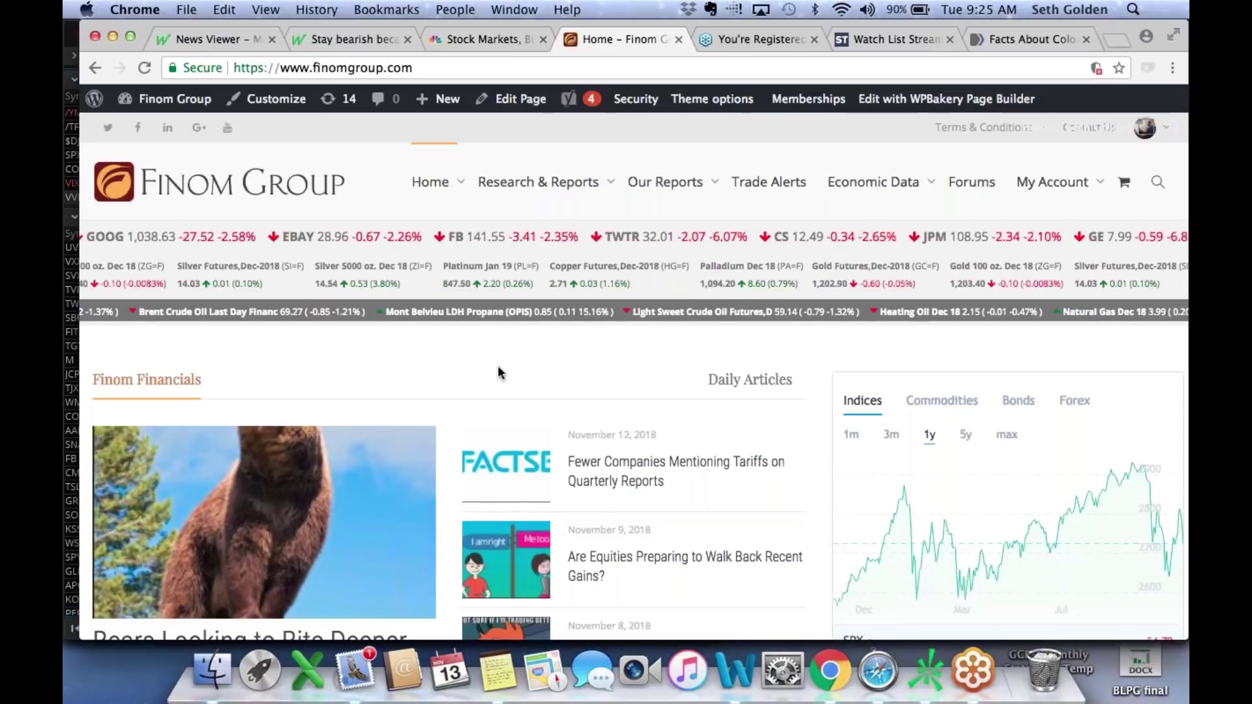
{"action": "scroll", "coordinate": [498, 367], "scroll_direction": "down", "scroll_amount": 2}
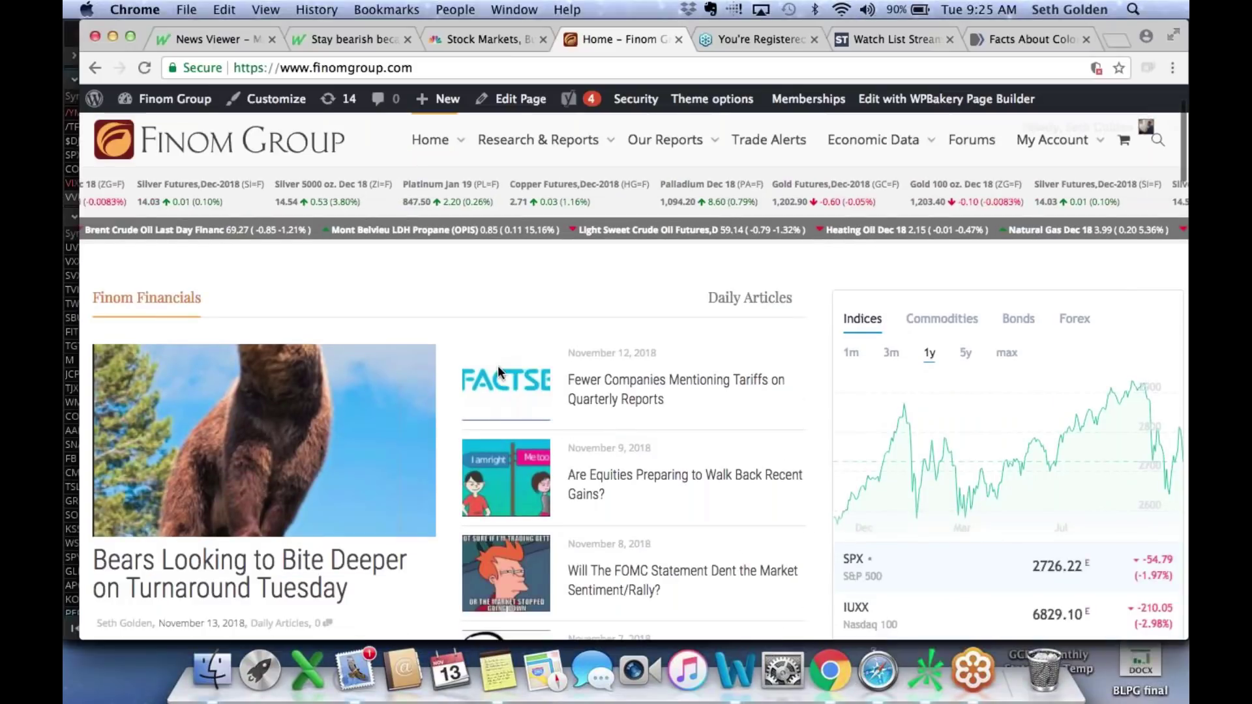
{"action": "scroll", "coordinate": [498, 372], "scroll_direction": "up", "scroll_amount": 2}
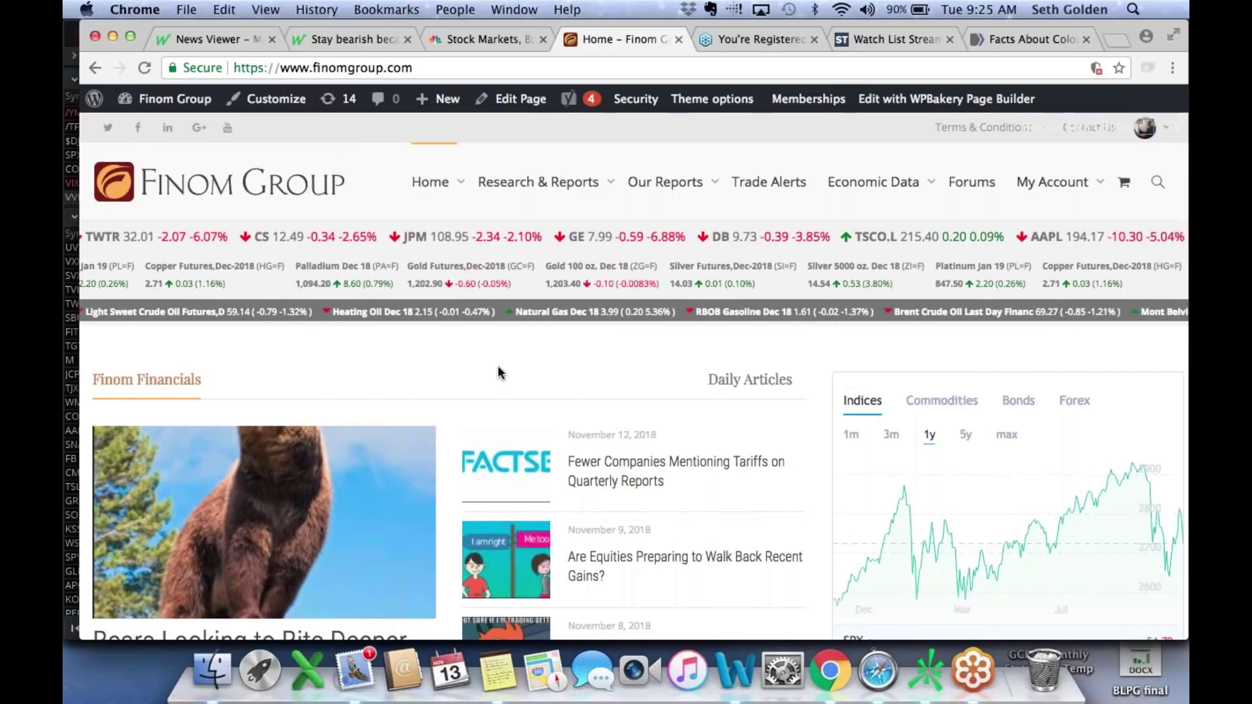
{"action": "mouse_move", "coordinate": [714, 149]}
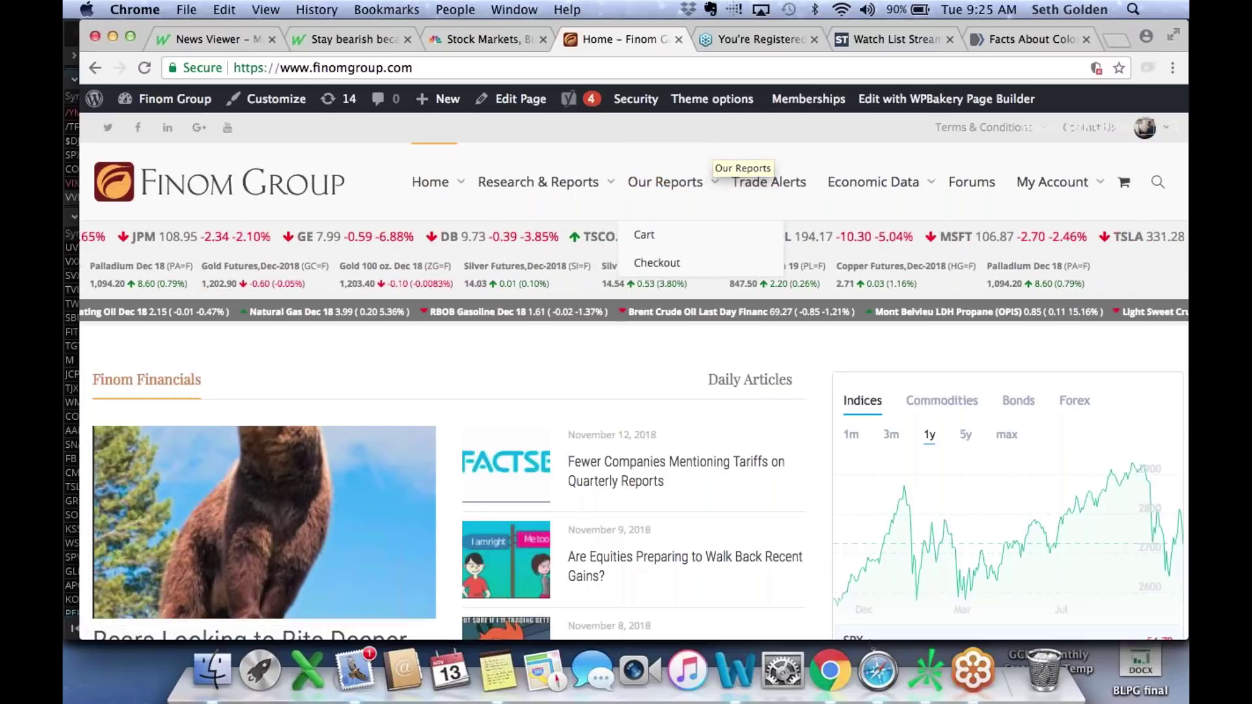
{"action": "mouse_move", "coordinate": [770, 155]}
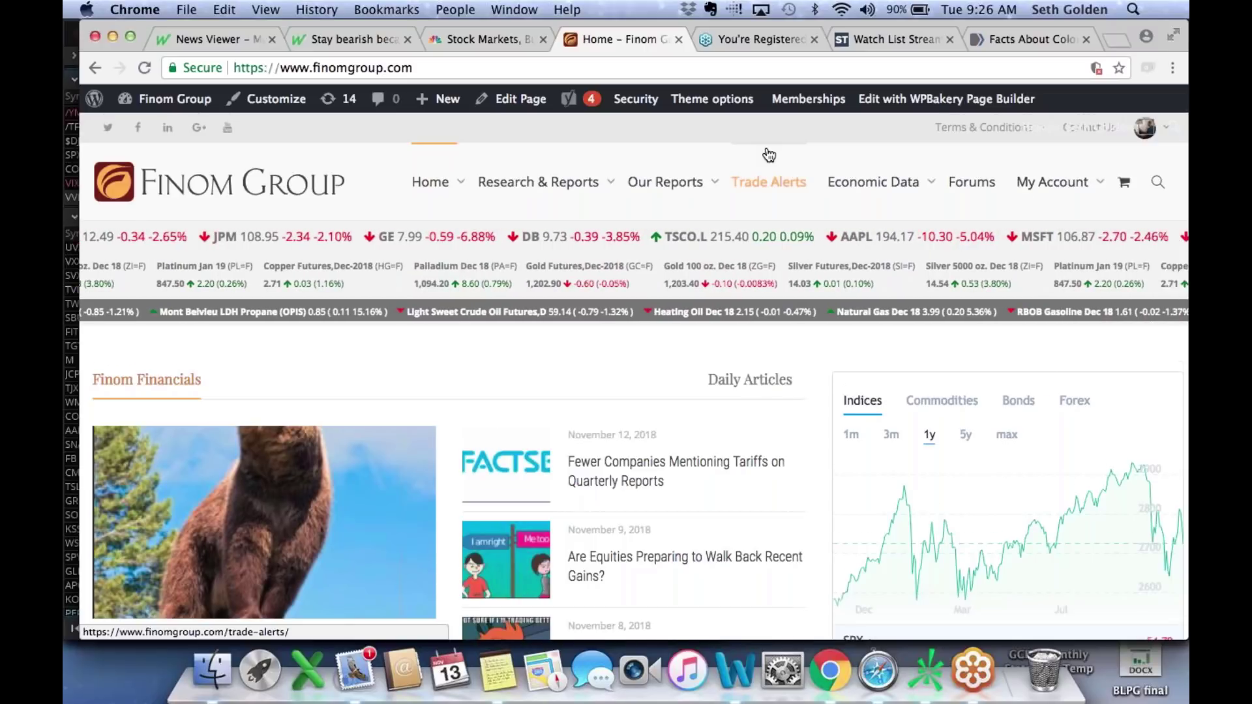
Move down the homepage to Recent Research Reports, Recent Forum Activity and the $UVXY $VXX contango video.
{"action": "scroll", "coordinate": [769, 155], "scroll_direction": "down", "scroll_amount": 3}
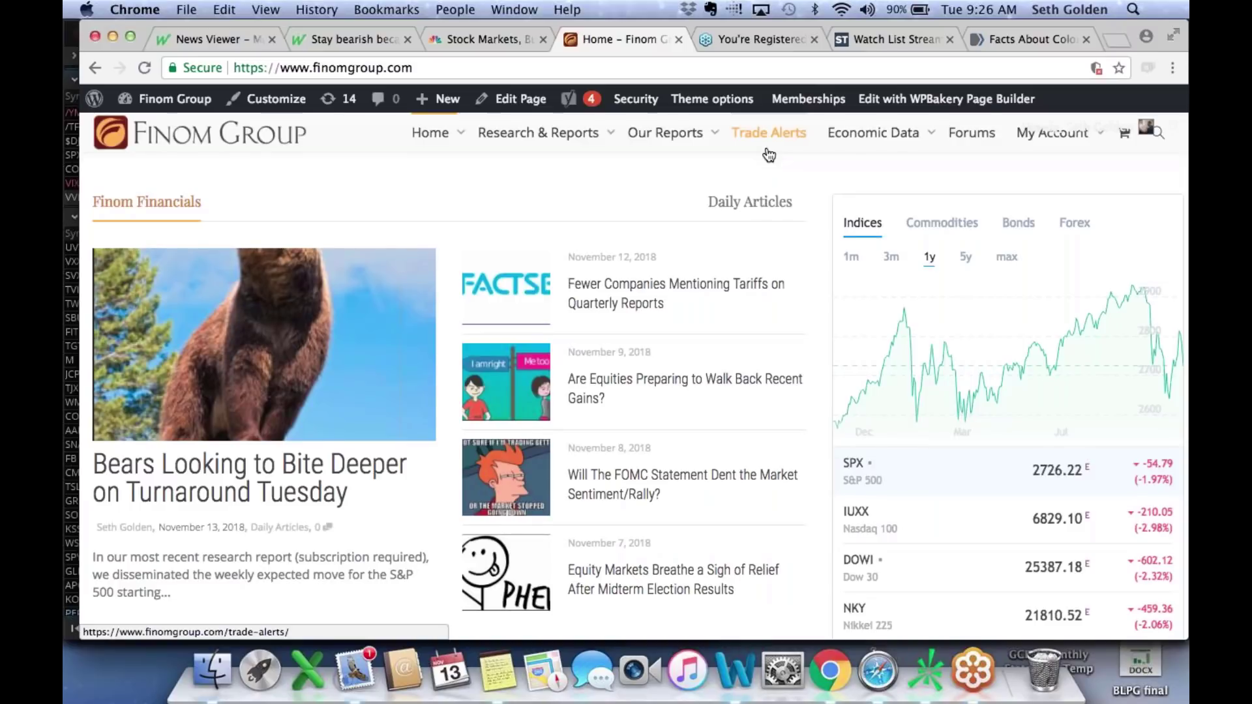
{"action": "scroll", "coordinate": [769, 155], "scroll_direction": "up", "scroll_amount": 3}
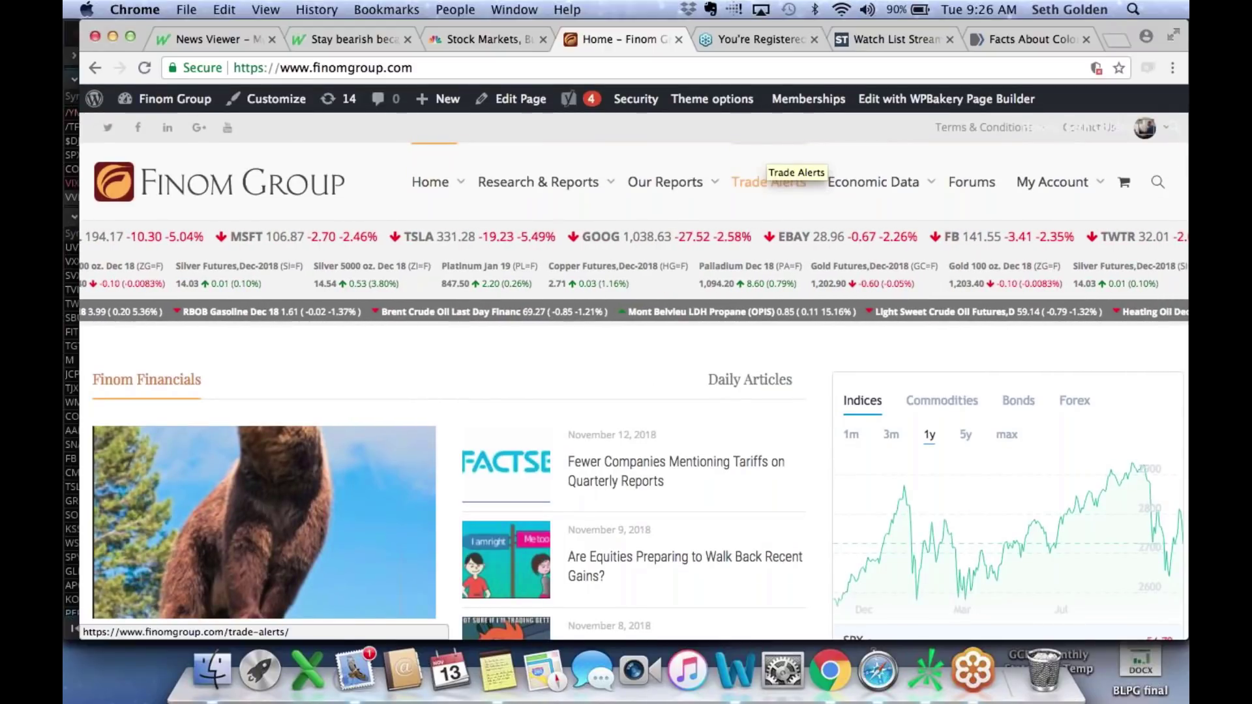
{"action": "scroll", "coordinate": [653, 392], "scroll_direction": "down", "scroll_amount": 5}
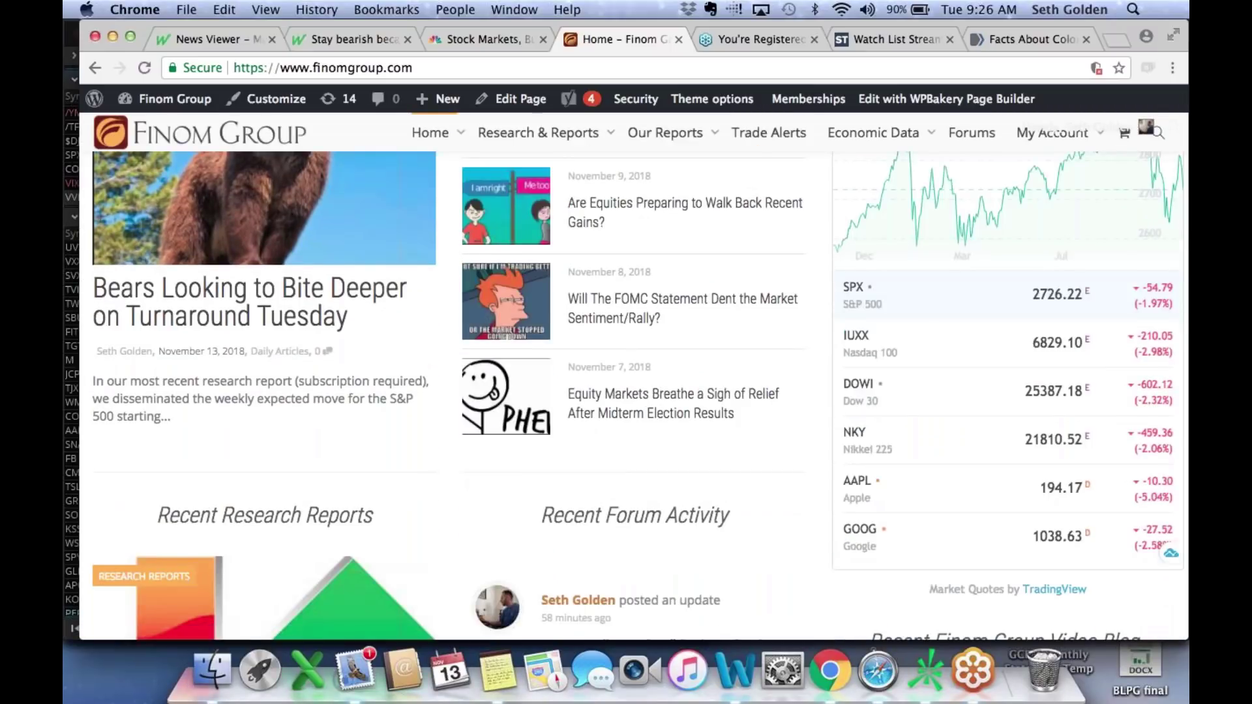
{"action": "scroll", "coordinate": [652, 404], "scroll_direction": "down", "scroll_amount": 2}
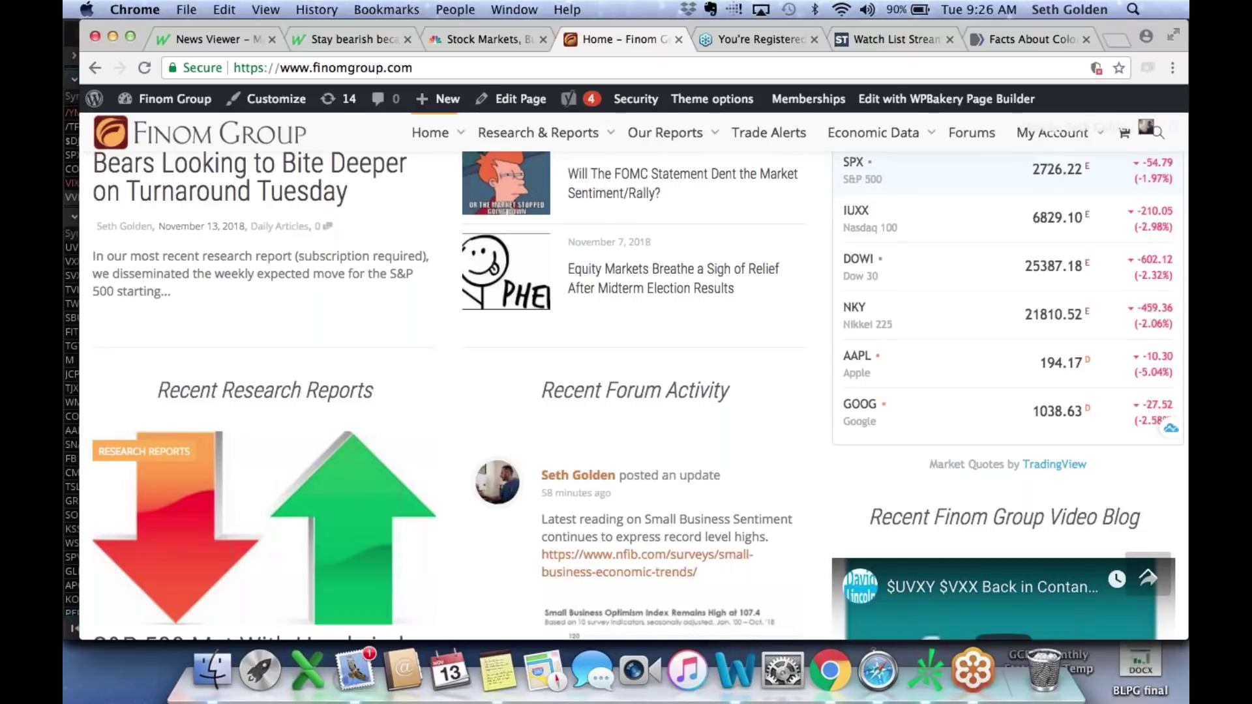
{"action": "scroll", "coordinate": [638, 395], "scroll_direction": "down", "scroll_amount": 1}
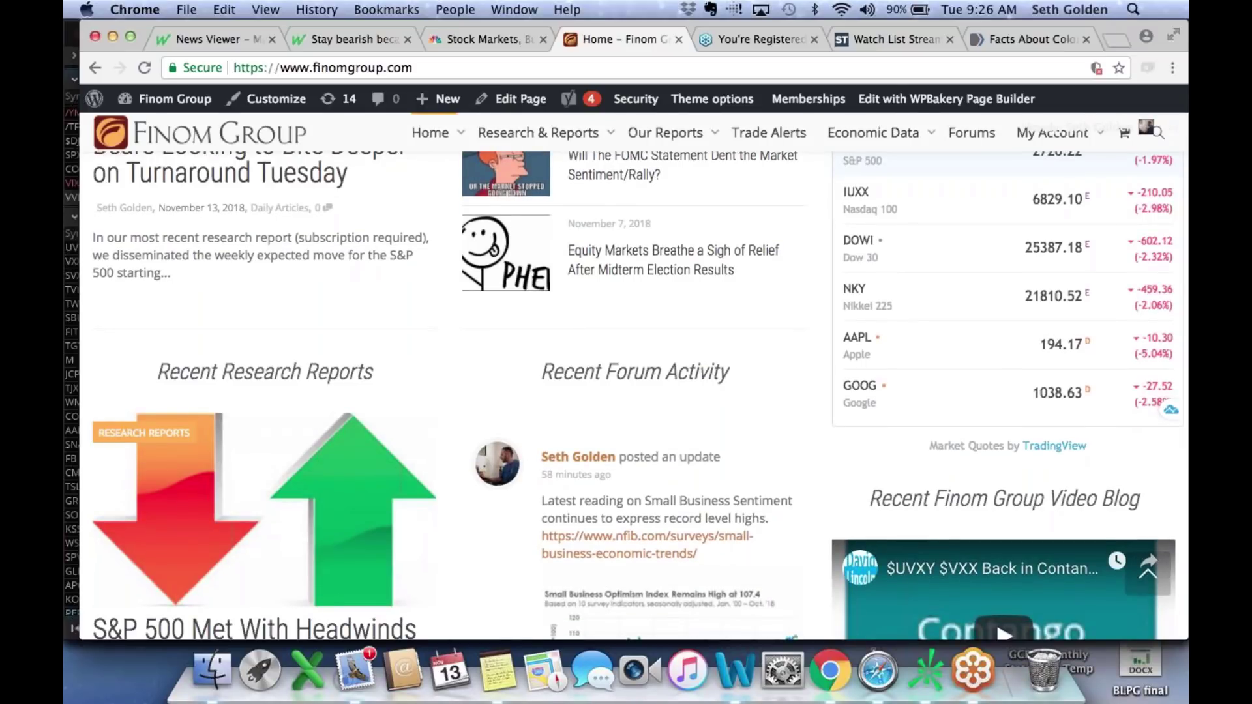
{"action": "scroll", "coordinate": [638, 395], "scroll_direction": "down", "scroll_amount": 10}
{"action": "scroll", "coordinate": [638, 395], "scroll_direction": "up", "scroll_amount": 6}
{"action": "scroll", "coordinate": [638, 395], "scroll_direction": "up", "scroll_amount": 4}
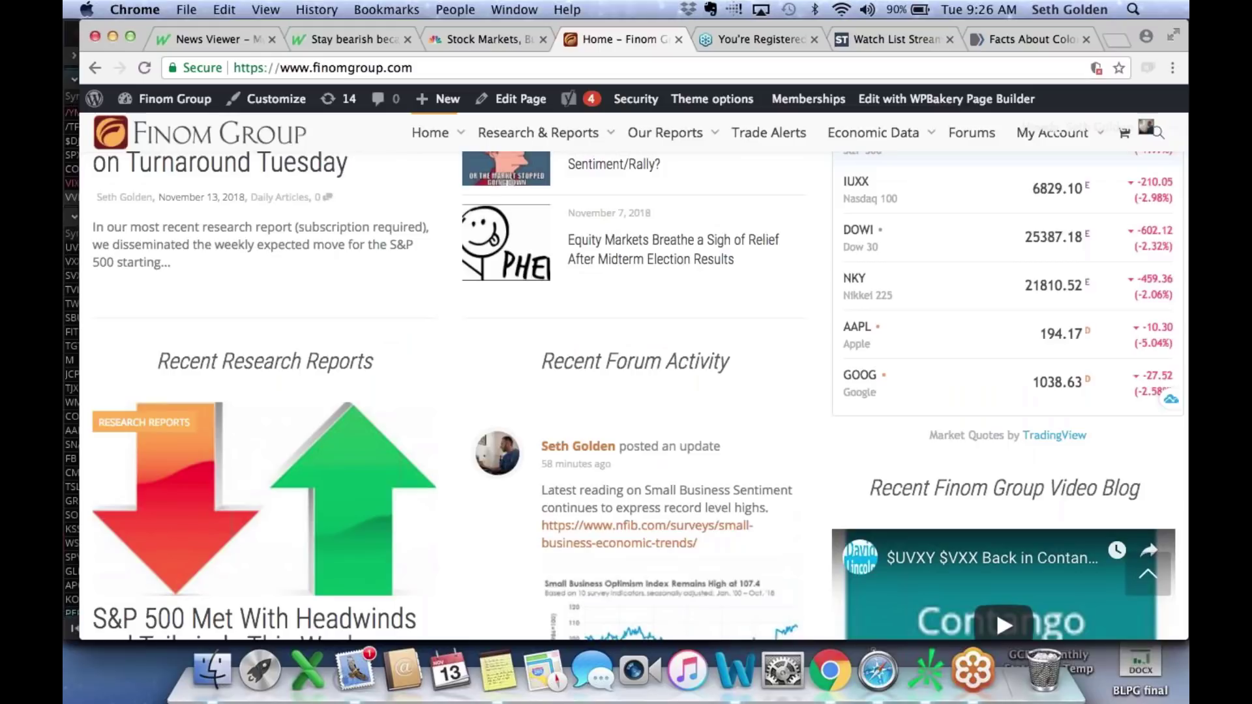
{"action": "scroll", "coordinate": [633, 392], "scroll_direction": "down", "scroll_amount": 1}
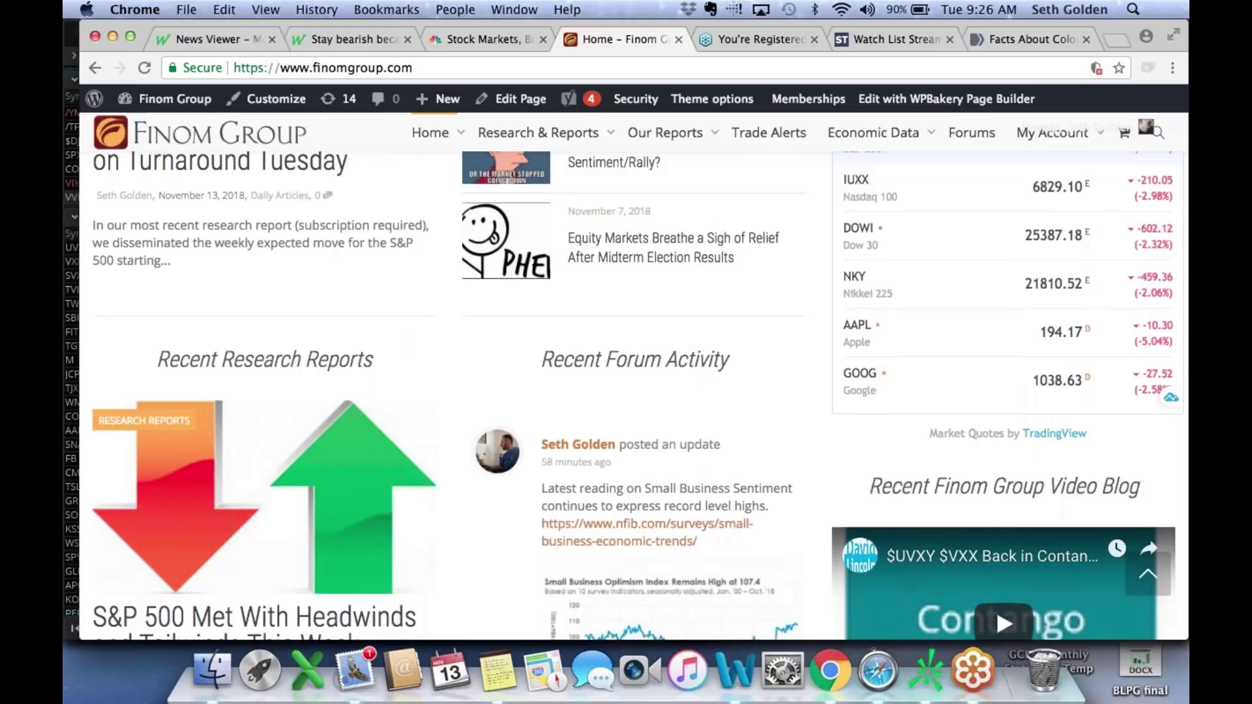
Look over the Recent Finom Videos list, then return to the forum updates beside the Dow 25,387.18 and UVXY 56.10 quotes.
{"action": "scroll", "coordinate": [632, 392], "scroll_direction": "down", "scroll_amount": 20}
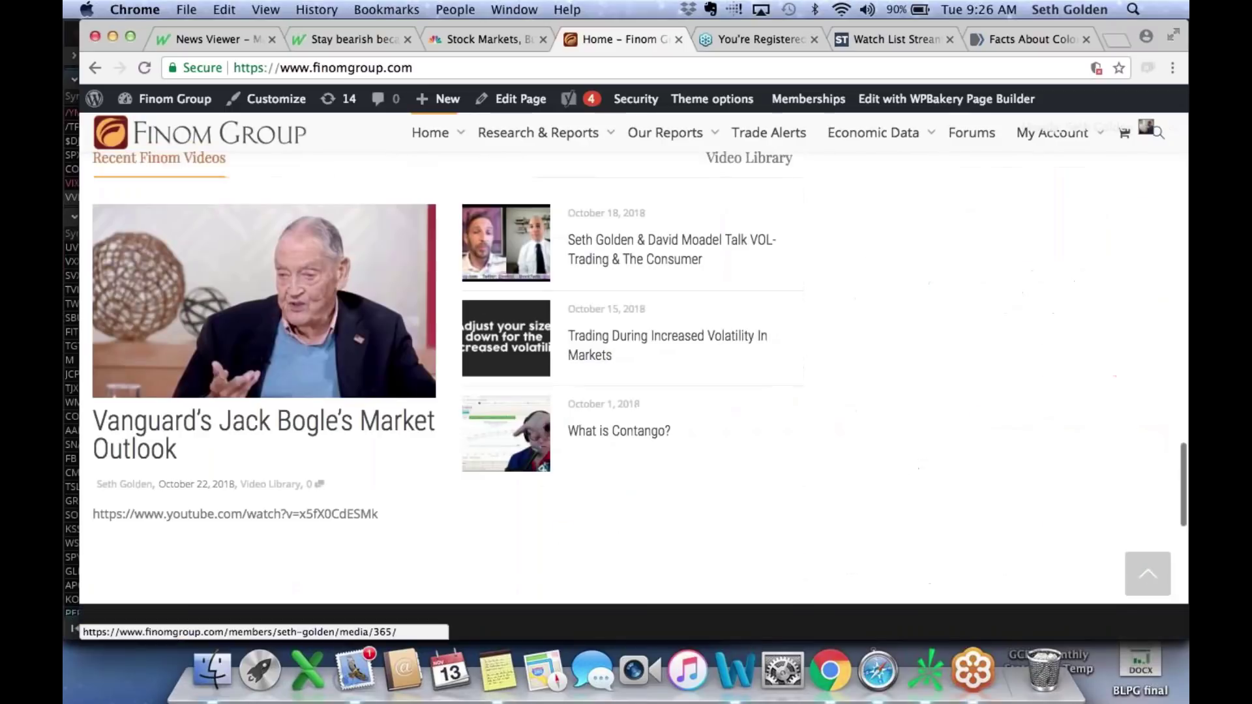
{"action": "scroll", "coordinate": [632, 392], "scroll_direction": "up", "scroll_amount": 10}
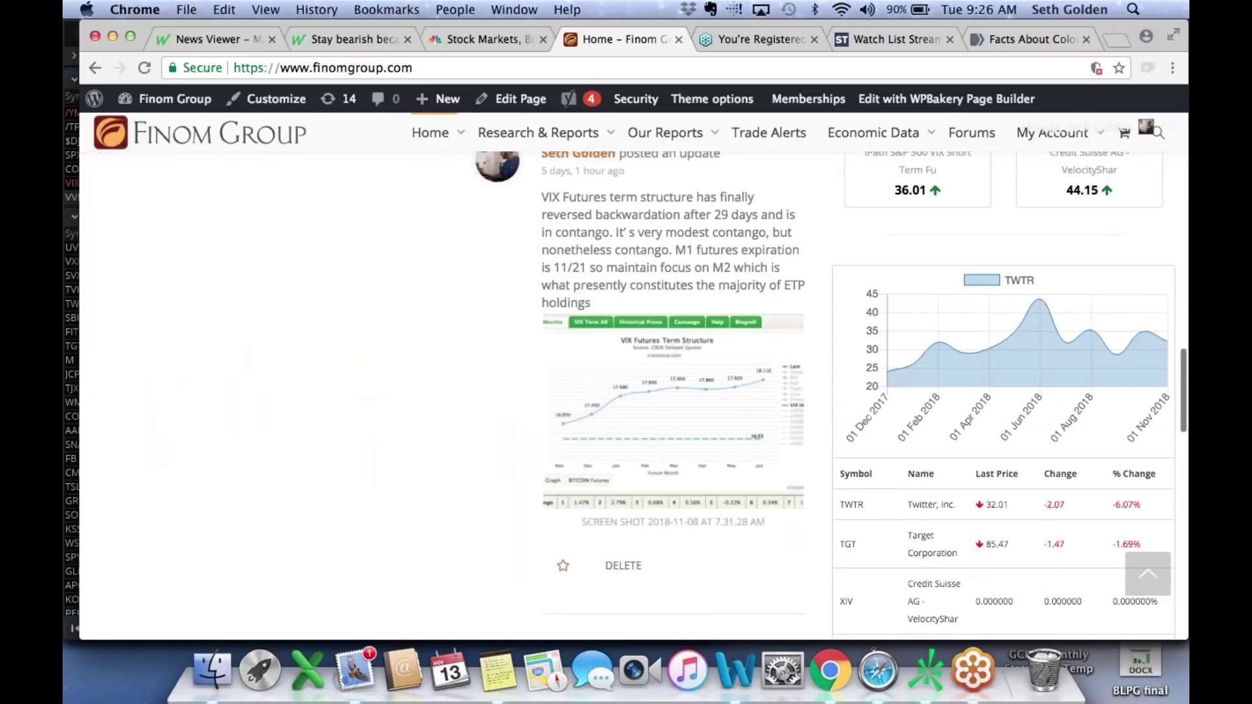
{"action": "scroll", "coordinate": [718, 468], "scroll_direction": "up", "scroll_amount": 4}
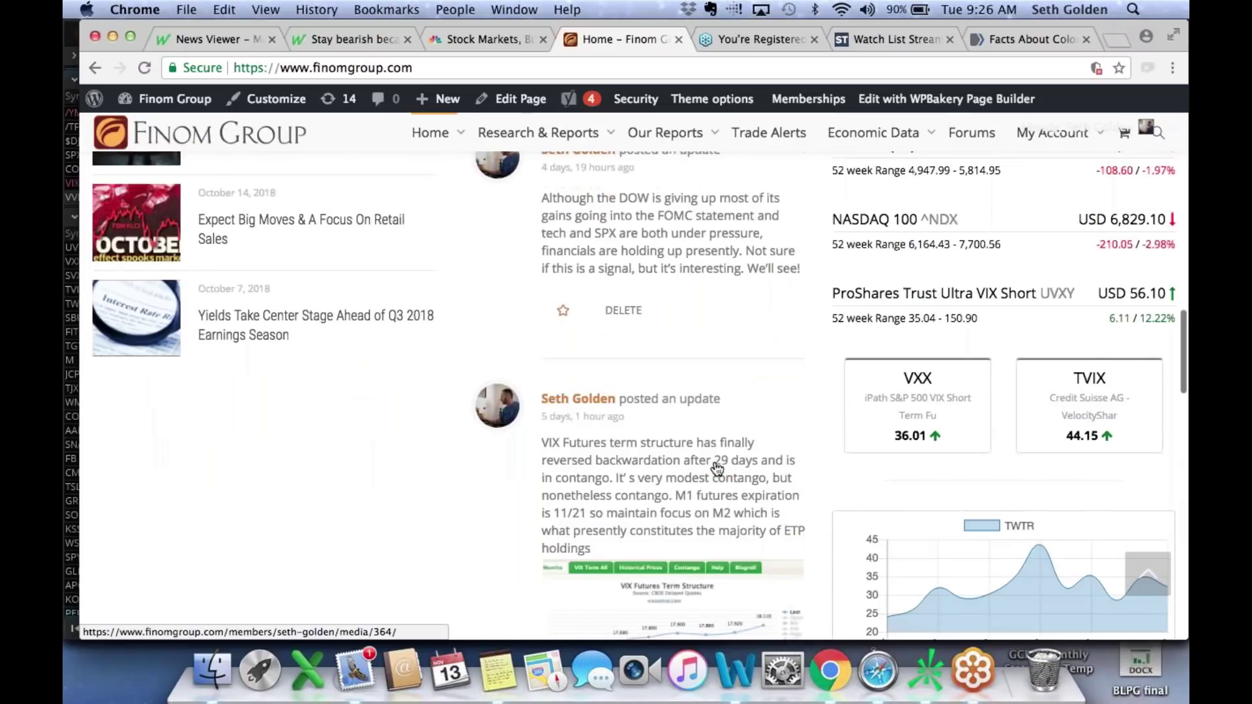
{"action": "scroll", "coordinate": [718, 468], "scroll_direction": "up", "scroll_amount": 4}
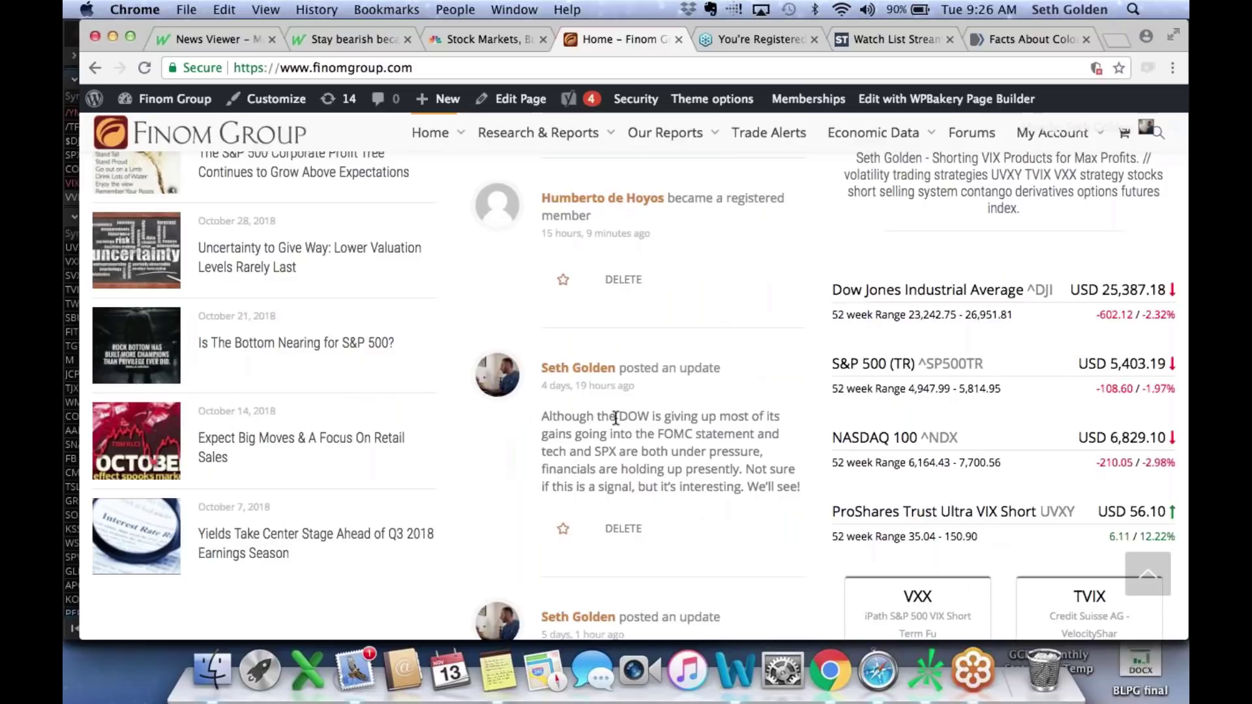
{"action": "scroll", "coordinate": [616, 418], "scroll_direction": "up", "scroll_amount": 4}
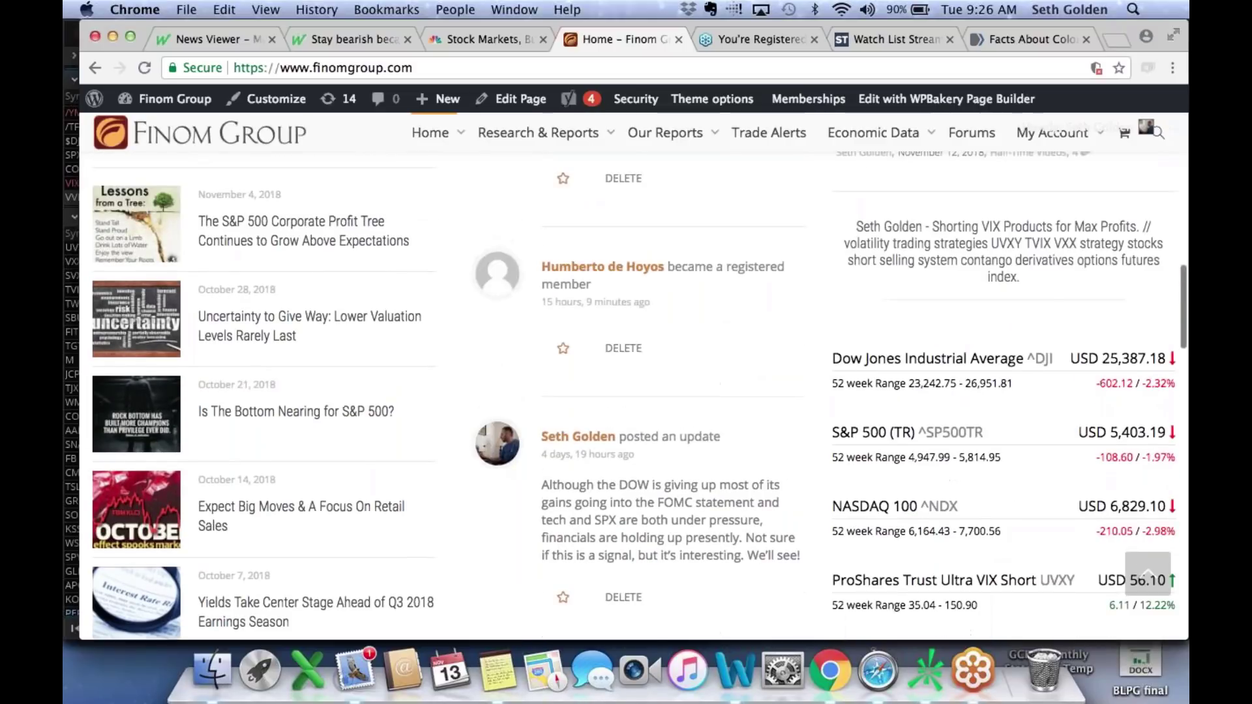